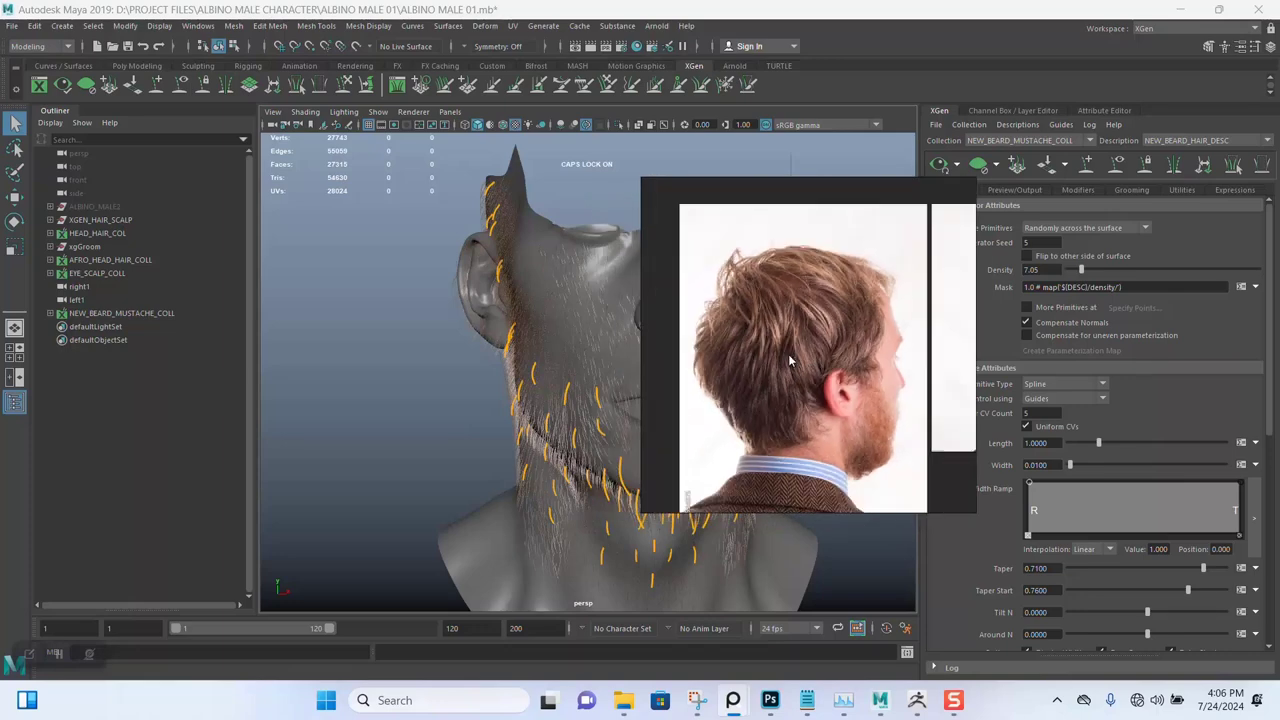
Find the portrait of the white-haired man with the short beard on the reference board and view it up close
{"action": "middle_click_drag", "start_coordinate": [779, 356], "coordinate": [818, 340]}
{"action": "scroll", "coordinate": [820, 340], "scroll_direction": "up", "scroll_amount": 5}
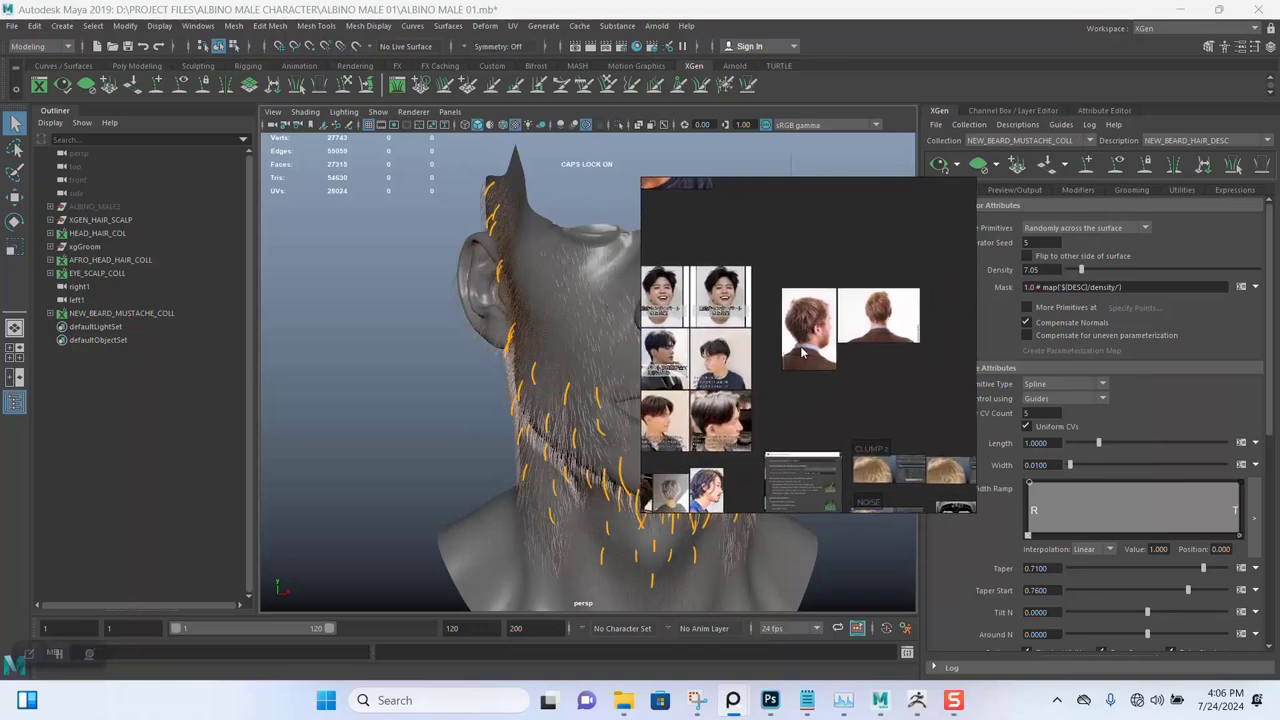
{"action": "scroll", "coordinate": [807, 364], "scroll_direction": "down", "scroll_amount": 6}
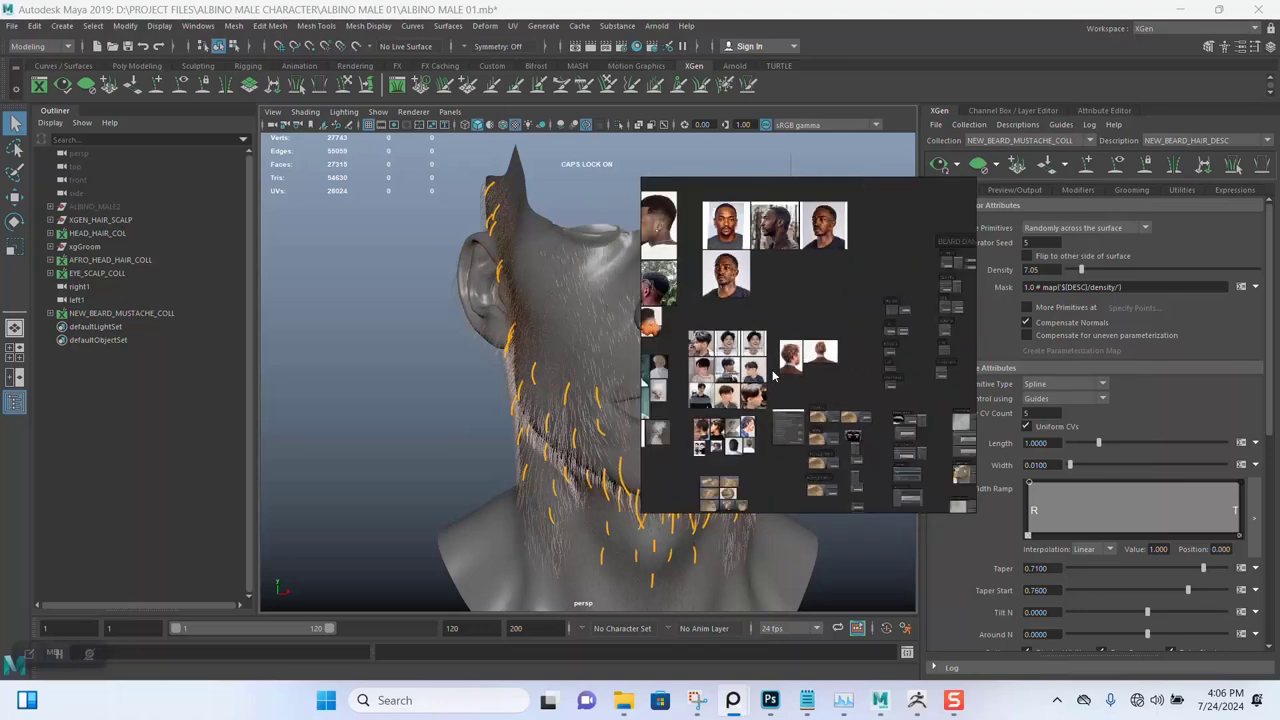
{"action": "middle_click_drag", "start_coordinate": [807, 364], "coordinate": [950, 318]}
{"action": "scroll", "coordinate": [807, 350], "scroll_direction": "up", "scroll_amount": 4}
{"action": "scroll", "coordinate": [808, 343], "scroll_direction": "up", "scroll_amount": 6}
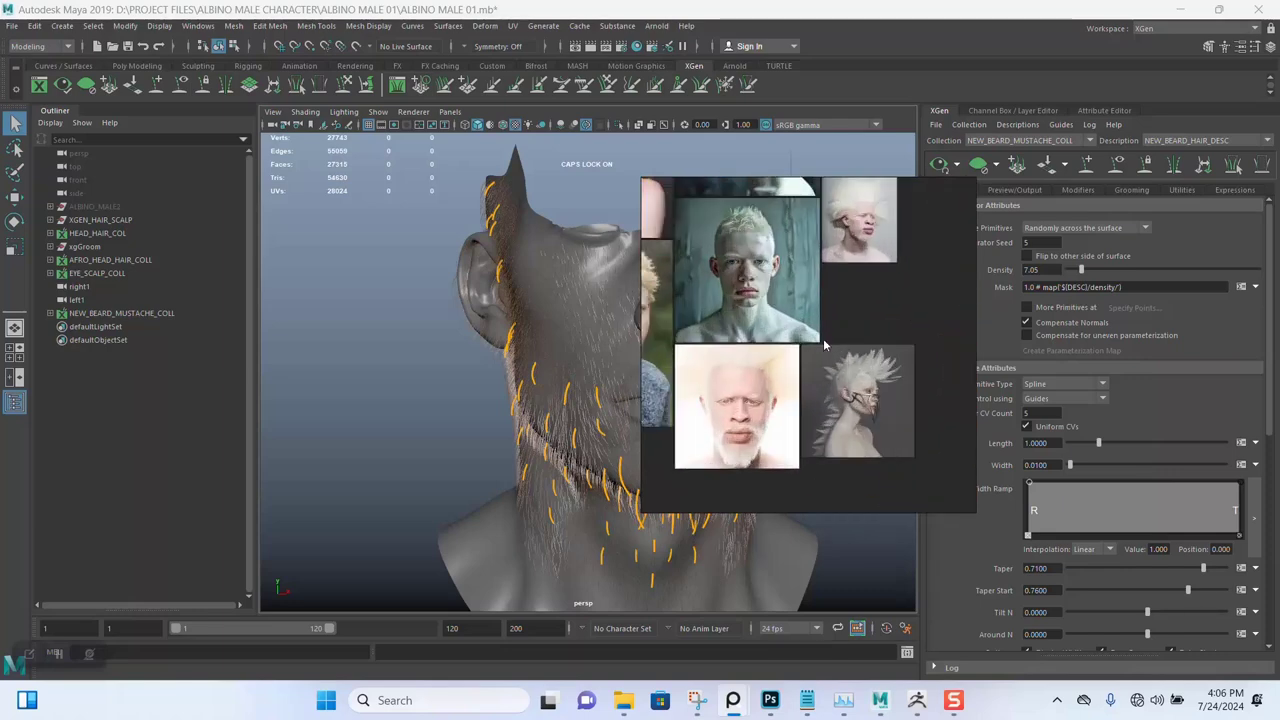
{"action": "scroll", "coordinate": [856, 374], "scroll_direction": "up", "scroll_amount": 5}
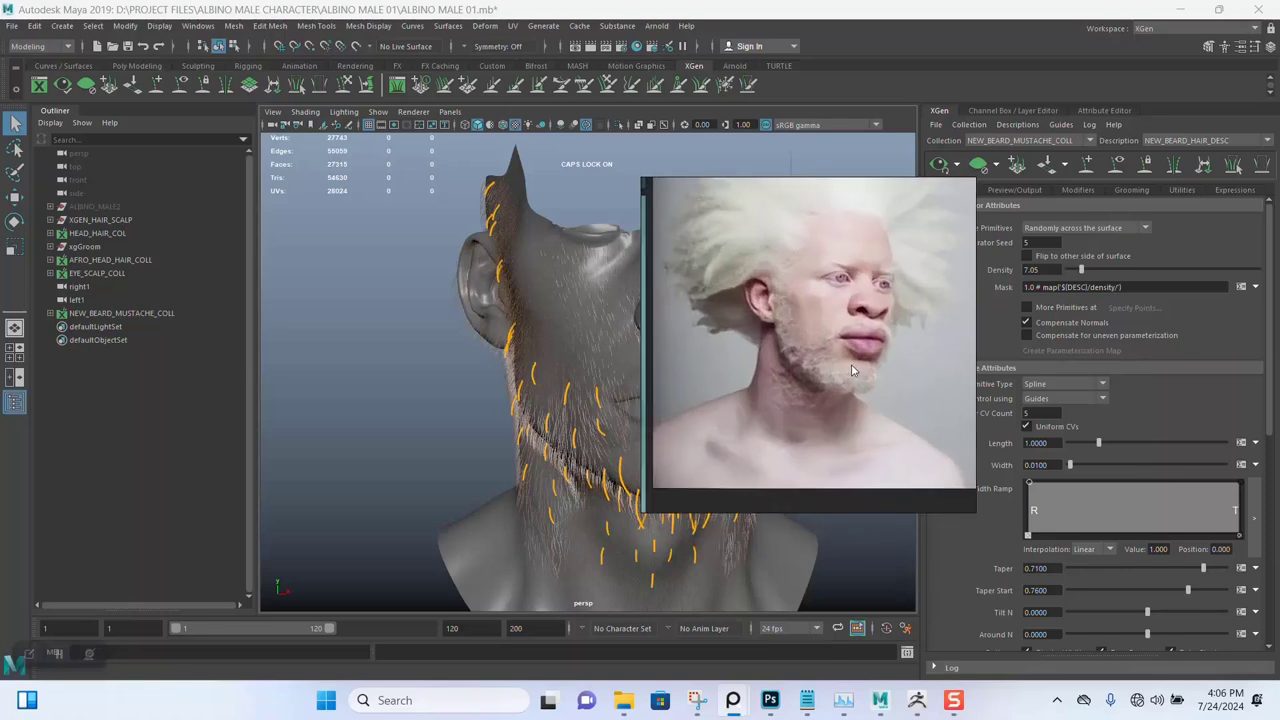
Enlarge the reference window and place it beside the head model, framing the bearded man's face
{"action": "right_click_drag", "start_coordinate": [843, 375], "coordinate": [928, 374]}
{"action": "scroll", "coordinate": [926, 373], "scroll_direction": "up", "scroll_amount": 4}
{"action": "middle_click_drag", "start_coordinate": [911, 369], "coordinate": [888, 380]}
{"action": "scroll", "coordinate": [888, 380], "scroll_direction": "down", "scroll_amount": 4}
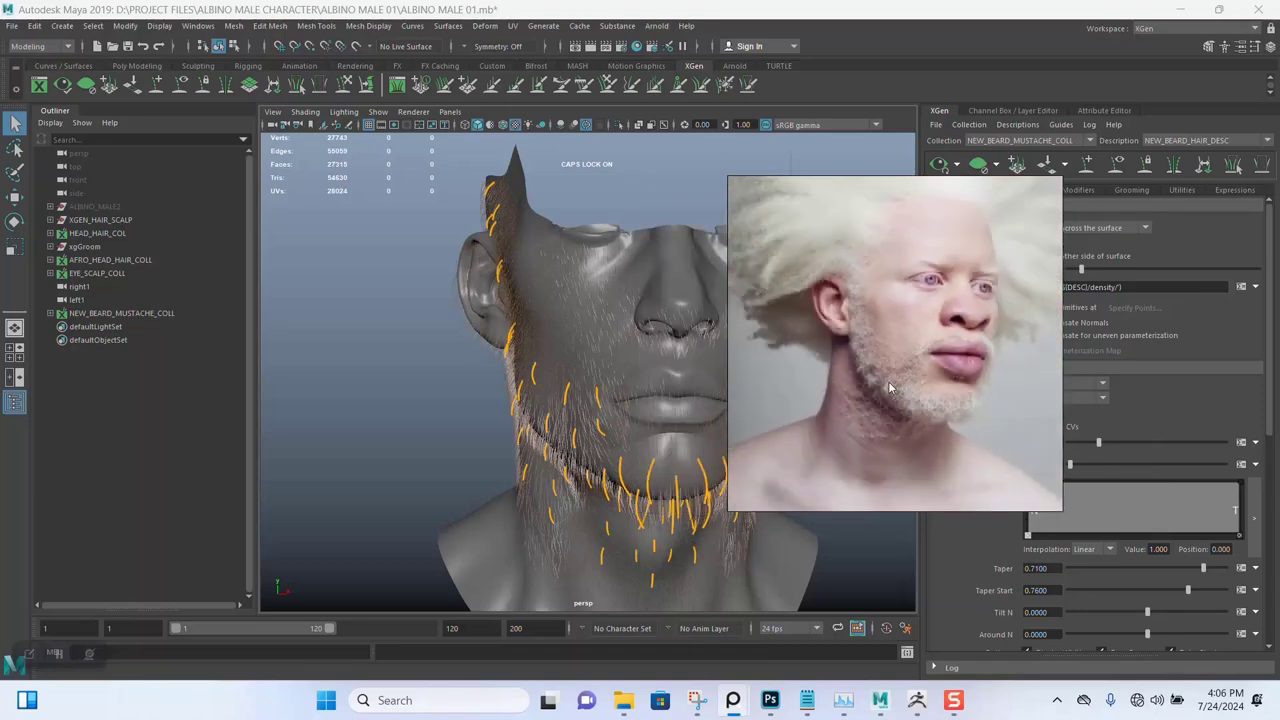
{"action": "left_click_drag", "start_coordinate": [729, 177], "coordinate": [621, 61]}
{"action": "middle_click_drag", "start_coordinate": [950, 329], "coordinate": [861, 292]}
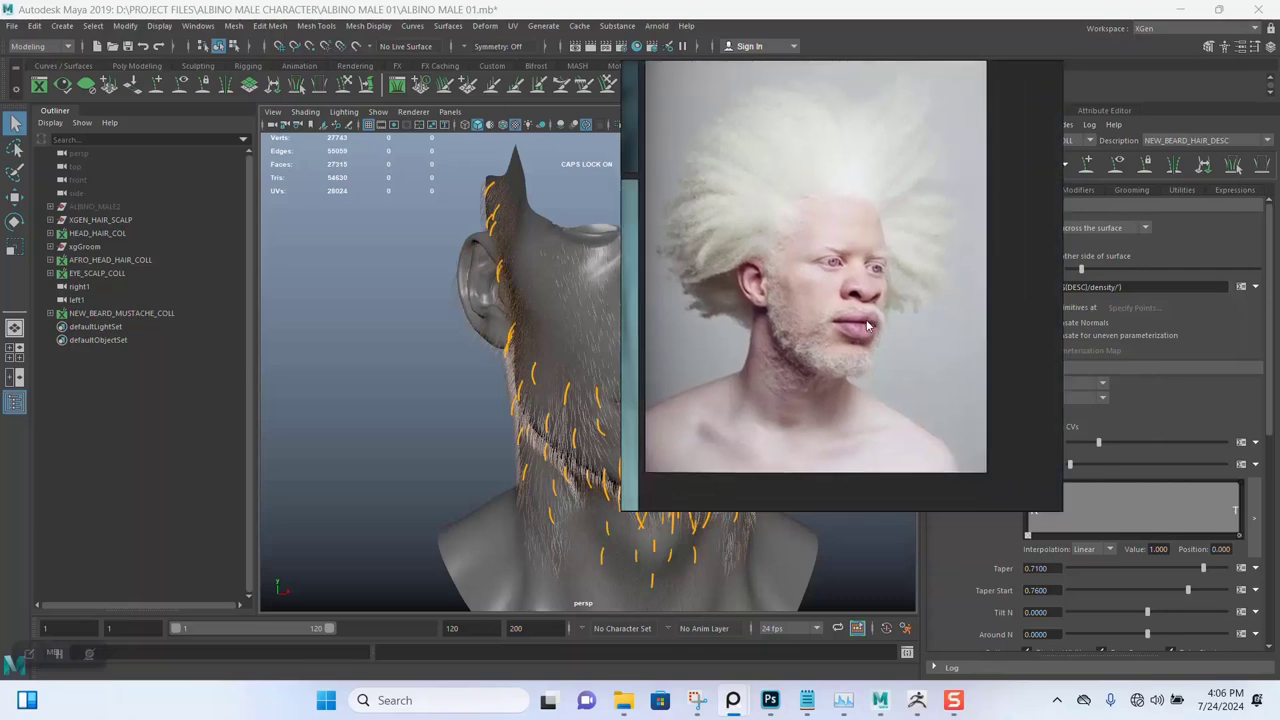
{"action": "scroll", "coordinate": [867, 321], "scroll_direction": "up", "scroll_amount": 3}
{"action": "right_click_drag", "start_coordinate": [906, 322], "coordinate": [1023, 364]}
{"action": "middle_click_drag", "start_coordinate": [940, 330], "coordinate": [996, 342]}
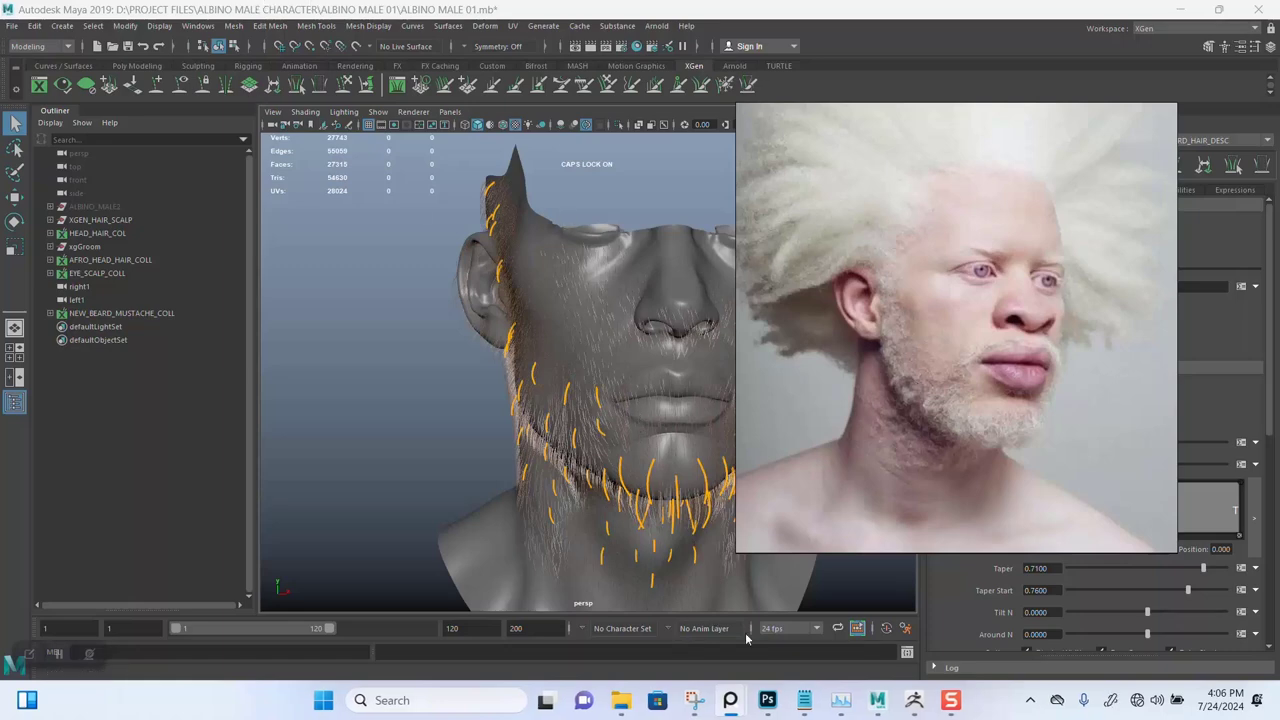
{"action": "left_click", "coordinate": [692, 704]}
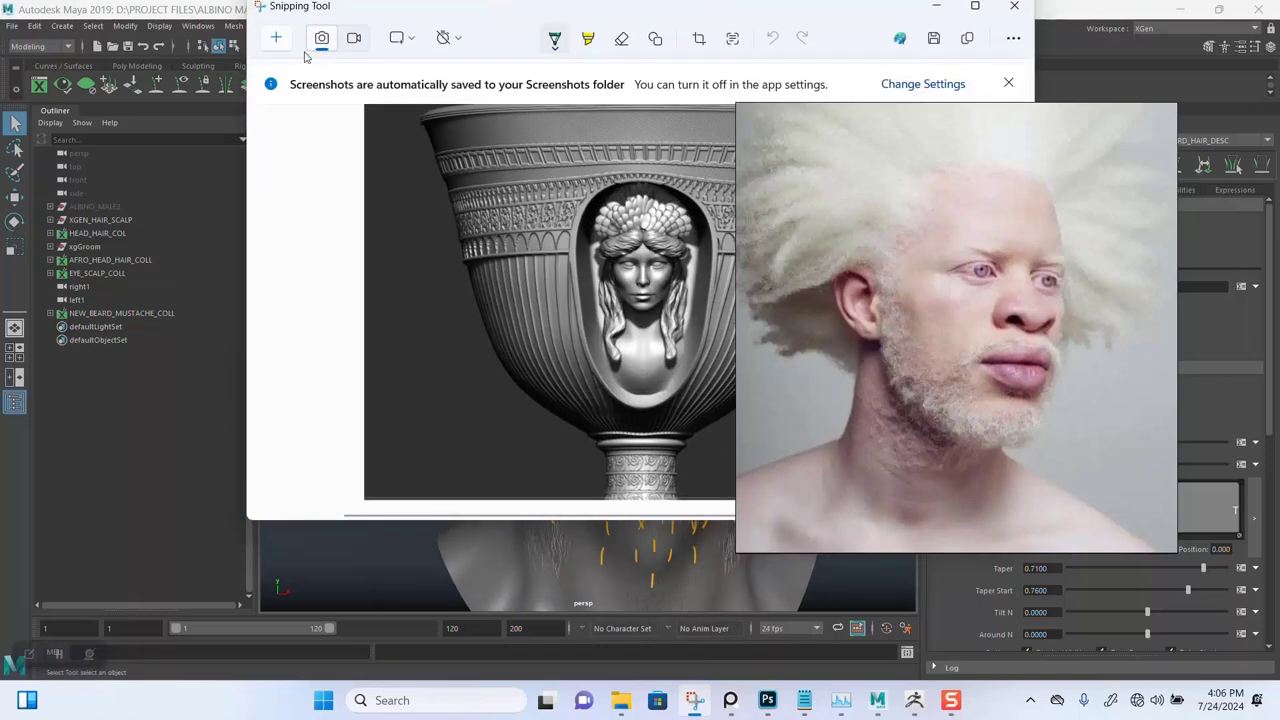
{"action": "left_click", "coordinate": [276, 37]}
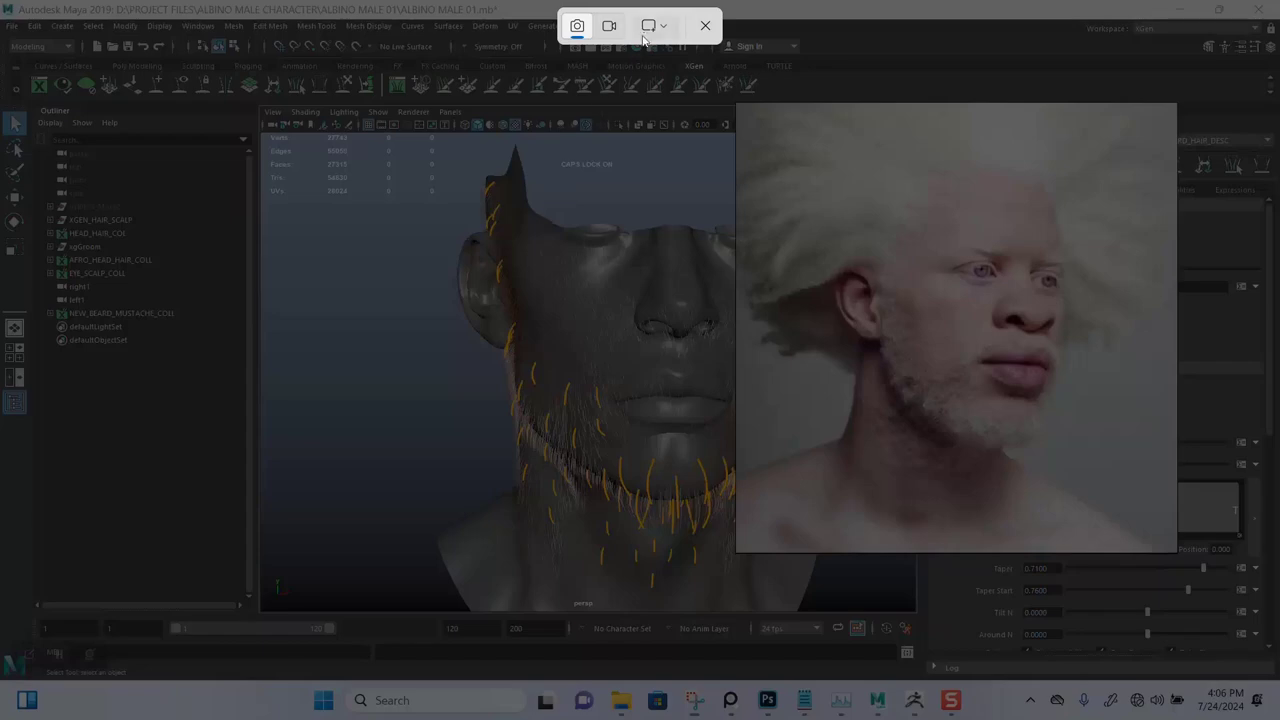
{"action": "left_click", "coordinate": [708, 31]}
{"action": "key", "text": "Escape"}
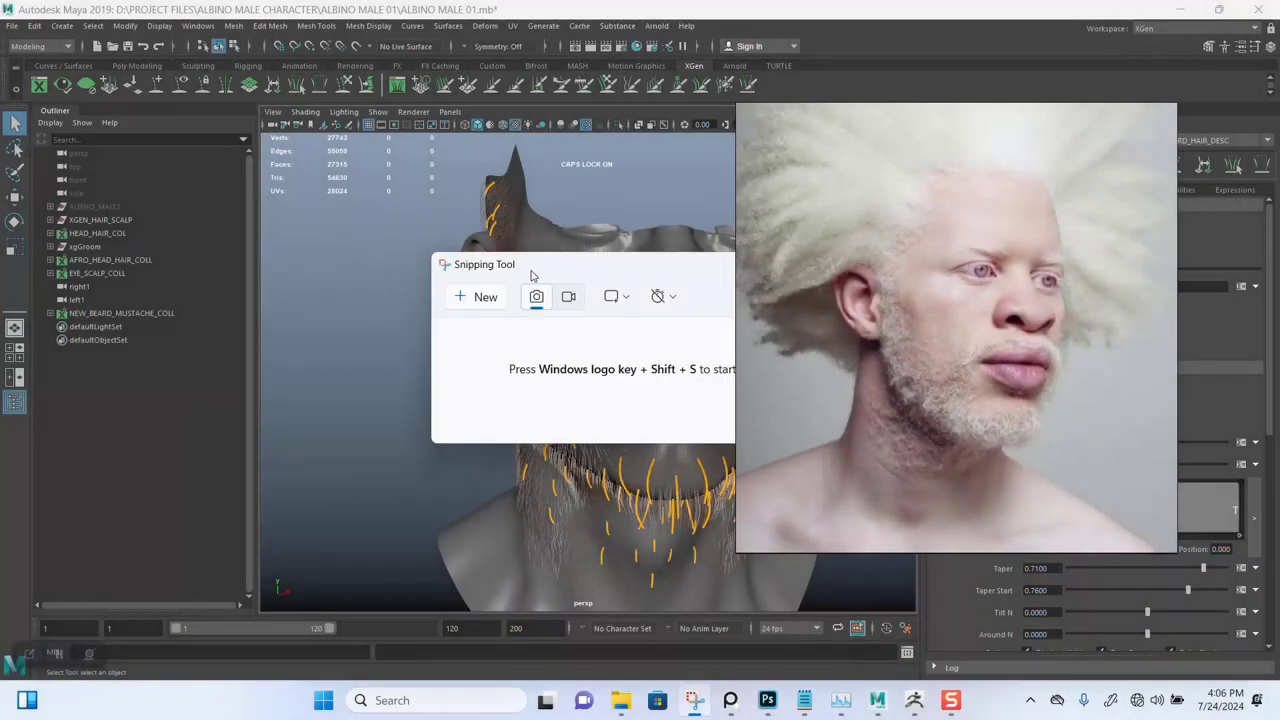
{"action": "left_click_drag", "start_coordinate": [531, 275], "coordinate": [266, 235]}
{"action": "left_click", "coordinate": [485, 229]}
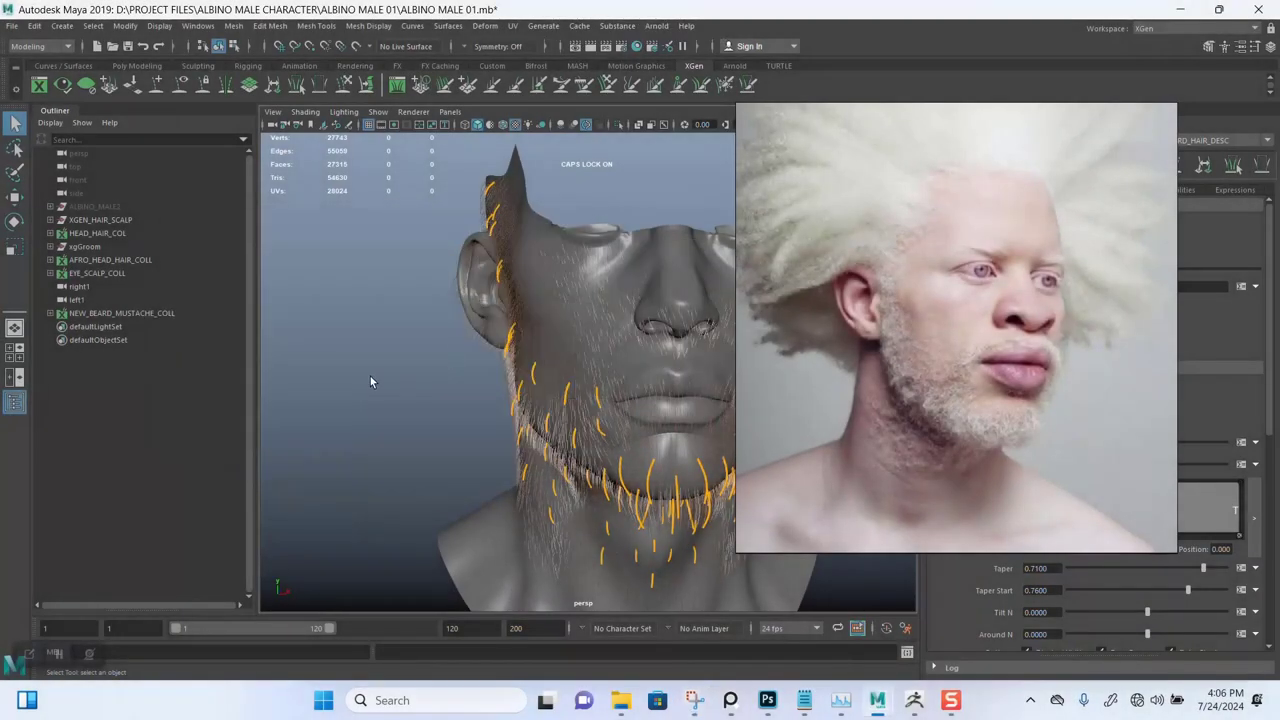
Capture a snip that shows the head model at the portrait's three-quarter angle together with the reference portrait
{"action": "left_click_drag", "start_coordinate": [370, 376], "coordinate": [440, 377], "text": "alt"}
{"action": "middle_click_drag", "start_coordinate": [554, 349], "coordinate": [419, 344], "text": "alt"}
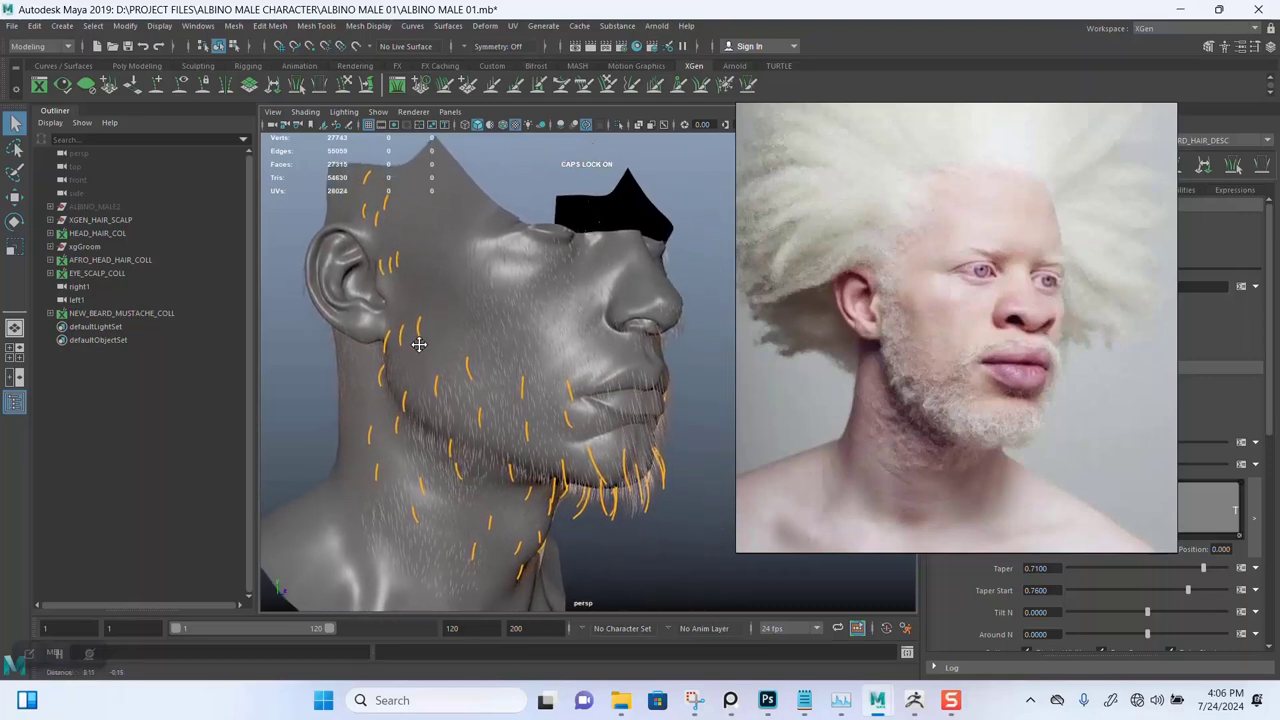
{"action": "left_click_drag", "start_coordinate": [419, 344], "coordinate": [466, 385], "text": "alt"}
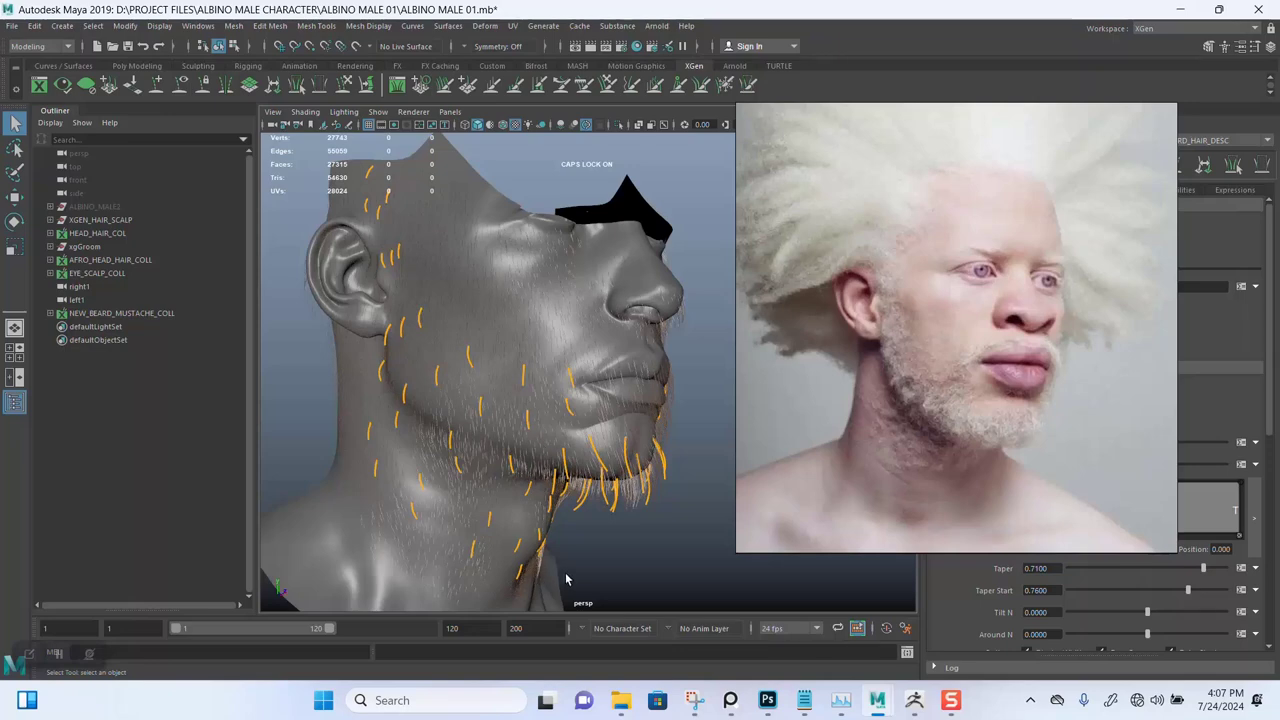
{"action": "mouse_move", "coordinate": [617, 712]}
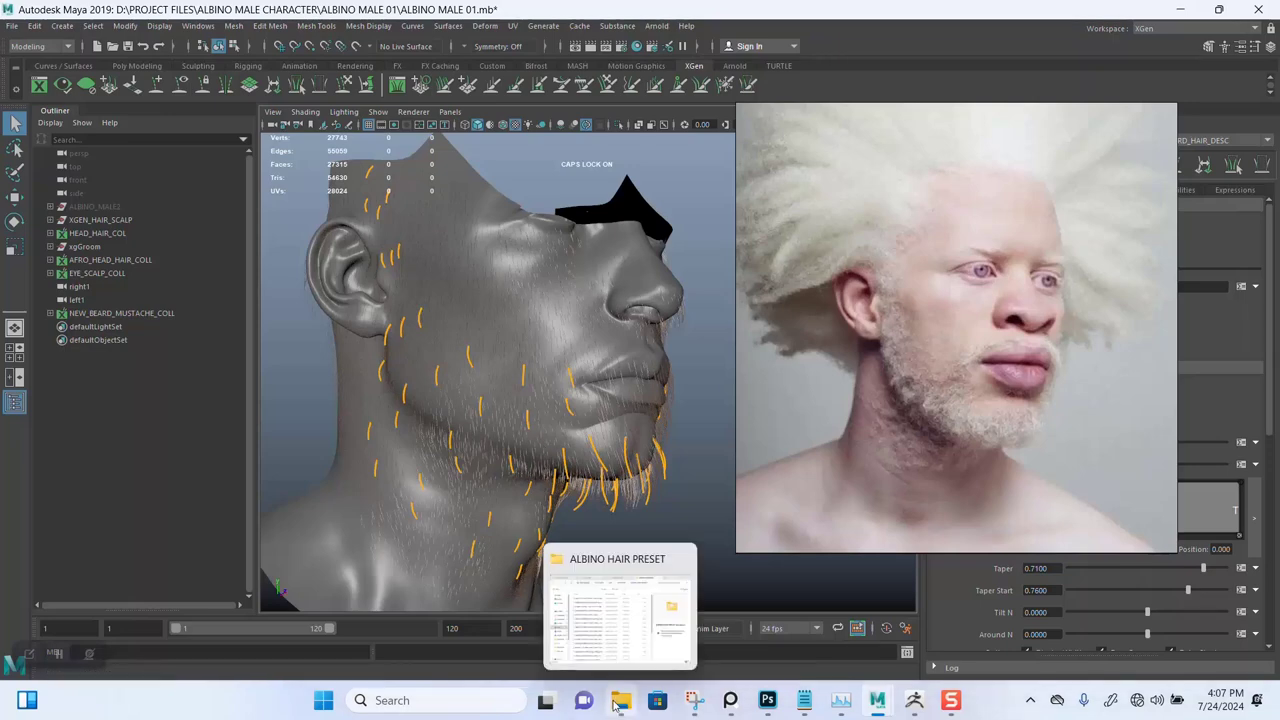
{"action": "mouse_move", "coordinate": [694, 705]}
{"action": "left_click", "coordinate": [655, 628]}
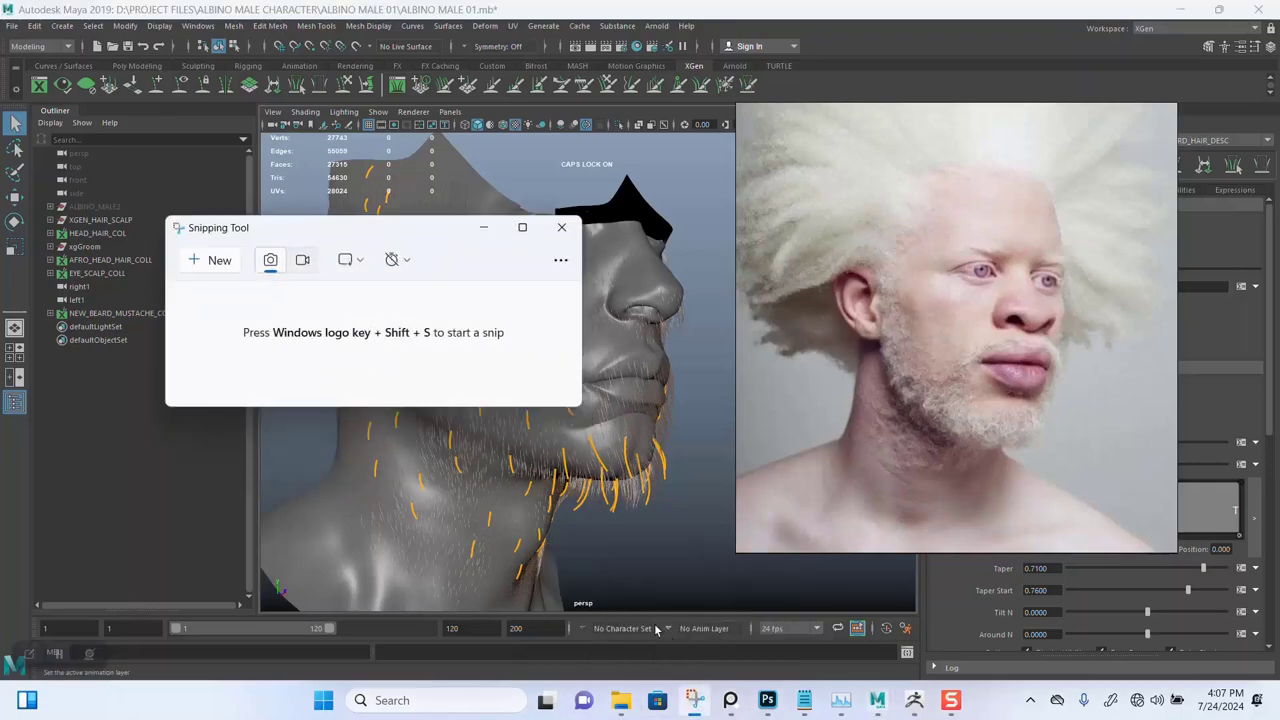
{"action": "left_click", "coordinate": [219, 260]}
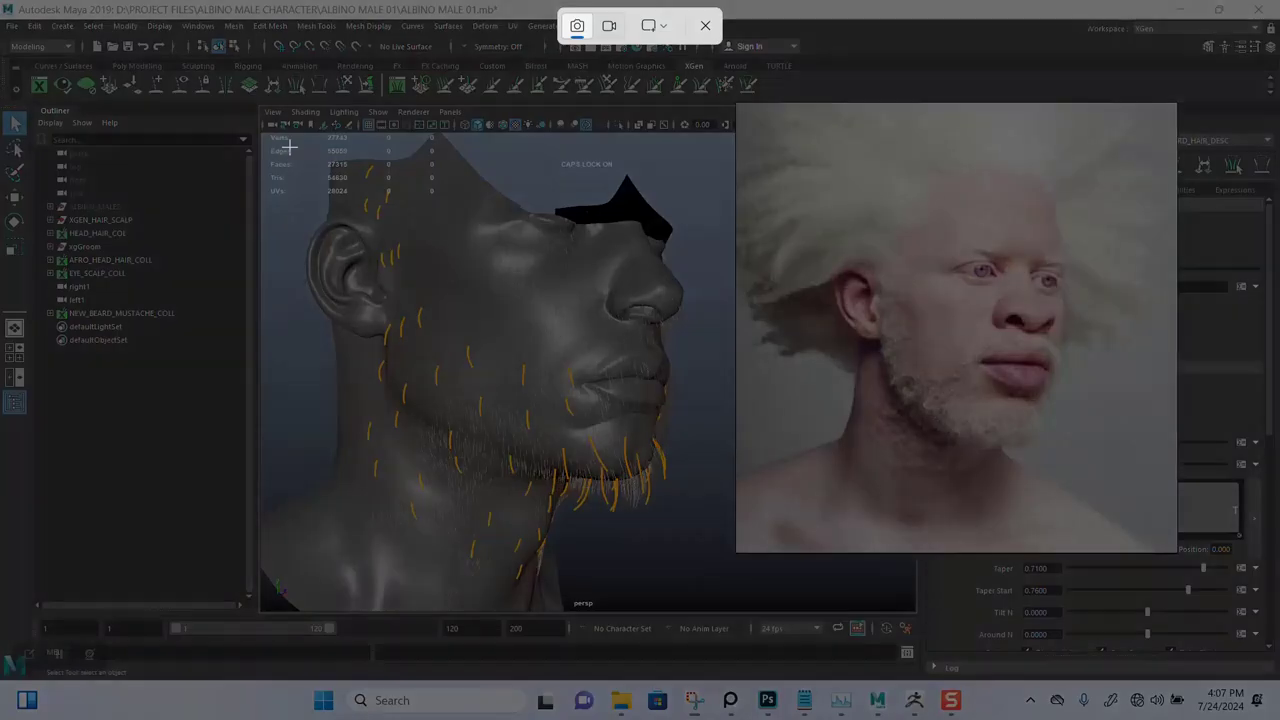
{"action": "left_click_drag", "start_coordinate": [273, 118], "coordinate": [1196, 604]}
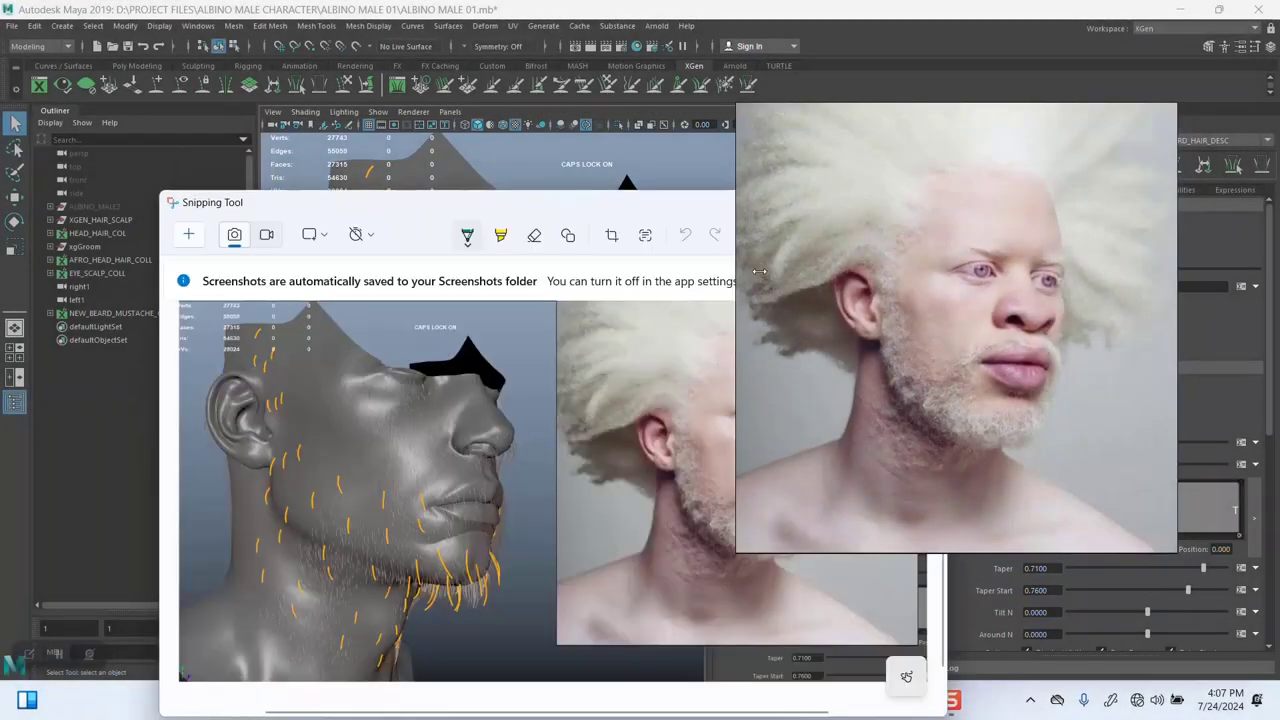
Maximize the captured snip and move the floating reference window clear of the snipped portrait
{"action": "right_click_drag", "start_coordinate": [828, 316], "coordinate": [1034, 230]}
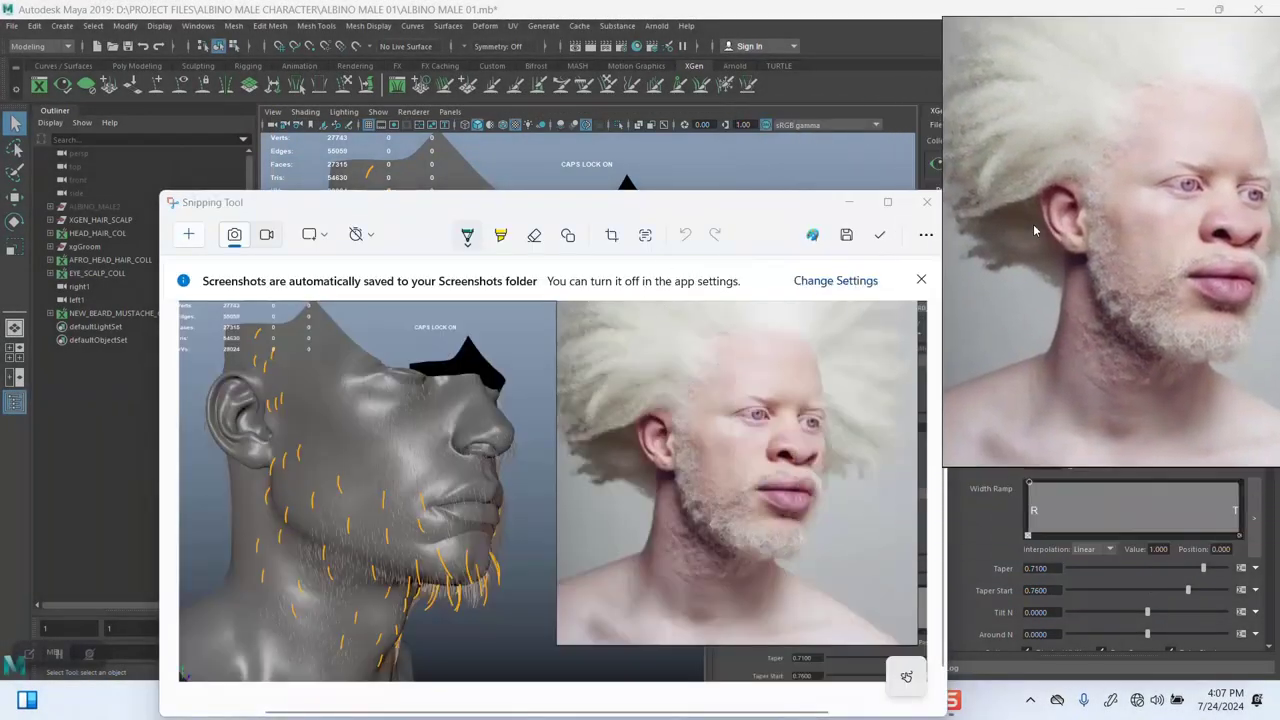
{"action": "left_click", "coordinate": [887, 202]}
{"action": "mouse_move", "coordinate": [519, 244]}
{"action": "left_mouse_down"}
{"action": "mouse_move", "coordinate": [476, 316]}
{"action": "mouse_move", "coordinate": [478, 288]}
{"action": "left_mouse_up"}
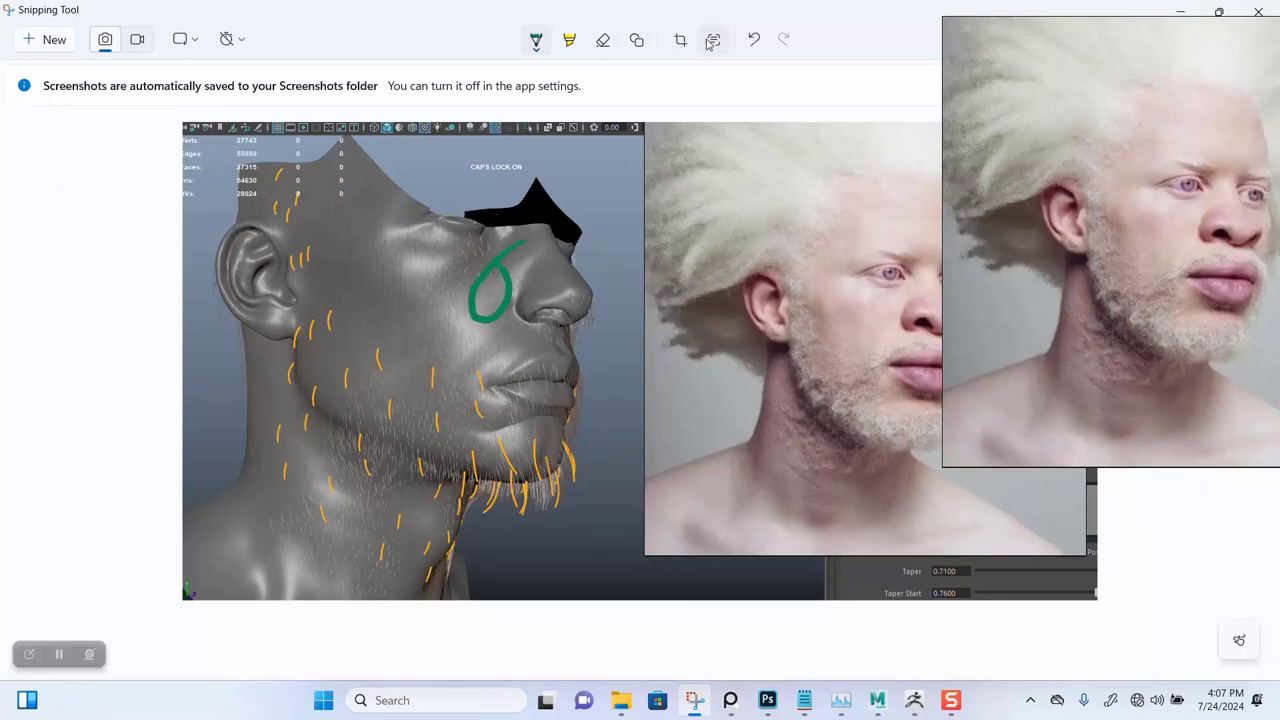
{"action": "left_click", "coordinate": [750, 43]}
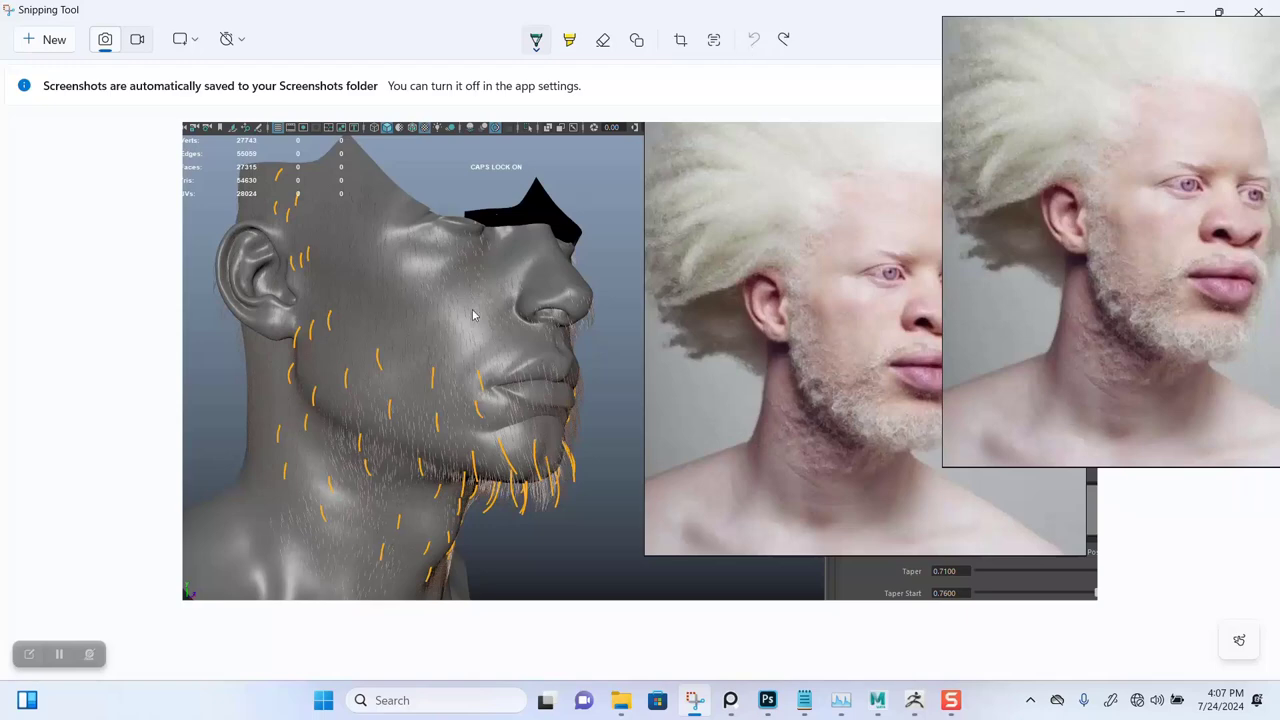
{"action": "right_click_drag", "start_coordinate": [1120, 316], "coordinate": [1201, 297]}
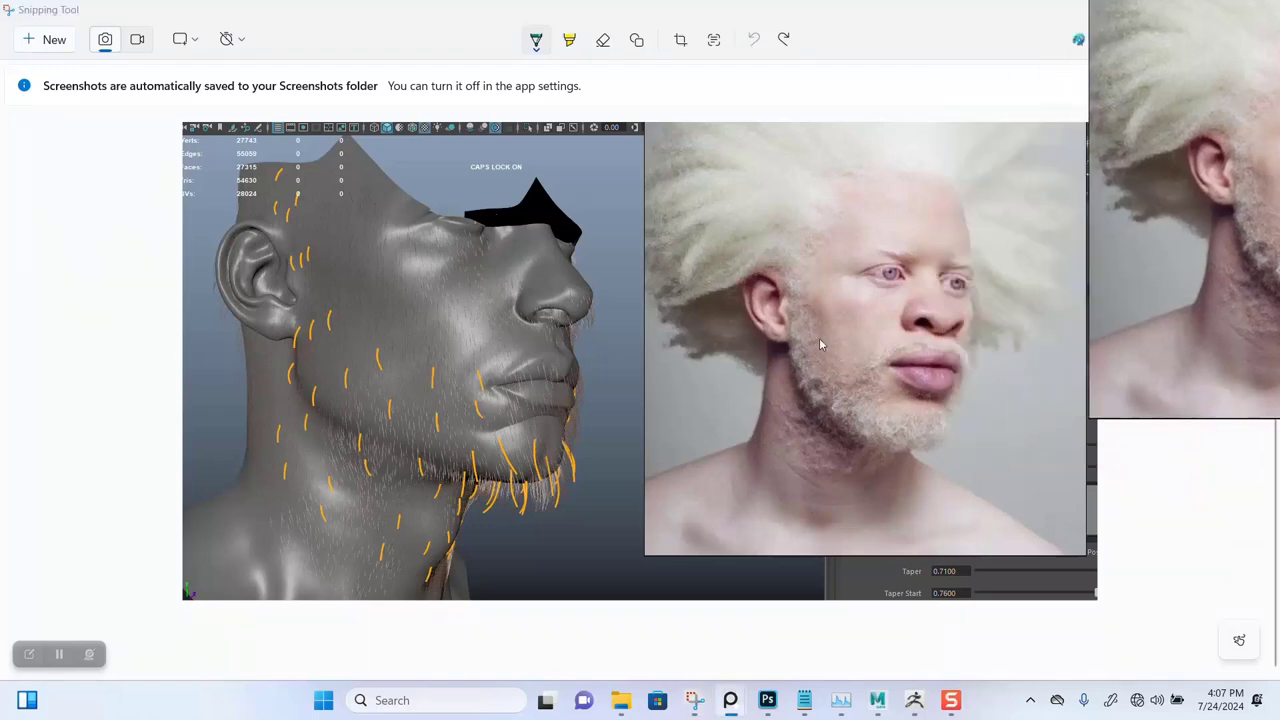
Outline the dense beard area on the snipped portrait in green, from the sideburn along the jaw to the chin
{"action": "left_click", "coordinate": [804, 265]}
{"action": "mouse_move", "coordinate": [801, 278]}
{"action": "left_mouse_down"}
{"action": "mouse_move", "coordinate": [817, 373]}
{"action": "mouse_move", "coordinate": [858, 390]}
{"action": "mouse_move", "coordinate": [870, 414]}
{"action": "mouse_move", "coordinate": [928, 426]}
{"action": "mouse_move", "coordinate": [930, 450]}
{"action": "mouse_move", "coordinate": [893, 460]}
{"action": "mouse_move", "coordinate": [810, 425]}
{"action": "mouse_move", "coordinate": [789, 366]}
{"action": "mouse_move", "coordinate": [792, 258]}
{"action": "mouse_move", "coordinate": [808, 256]}
{"action": "mouse_move", "coordinate": [806, 298]}
{"action": "left_mouse_up"}
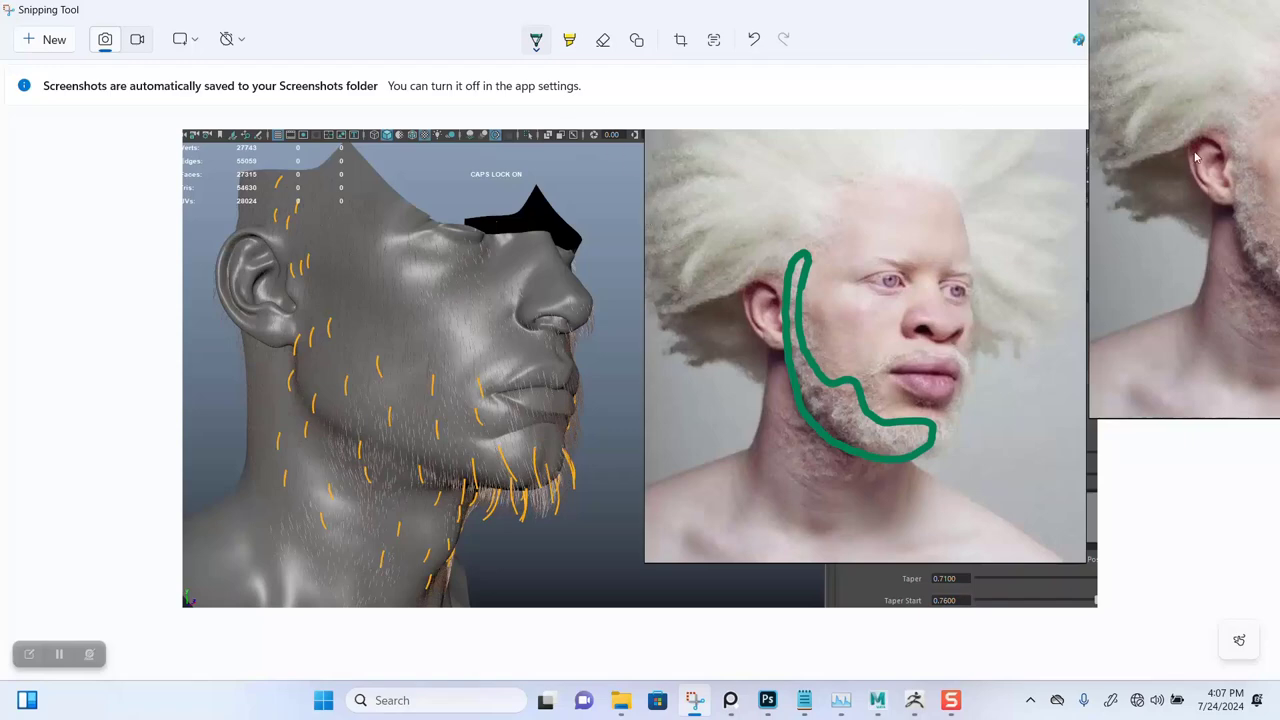
Outline the sparser cheek area on the portrait in orange and label it 50% and the dense beard area 100%
{"action": "left_click", "coordinate": [536, 42]}
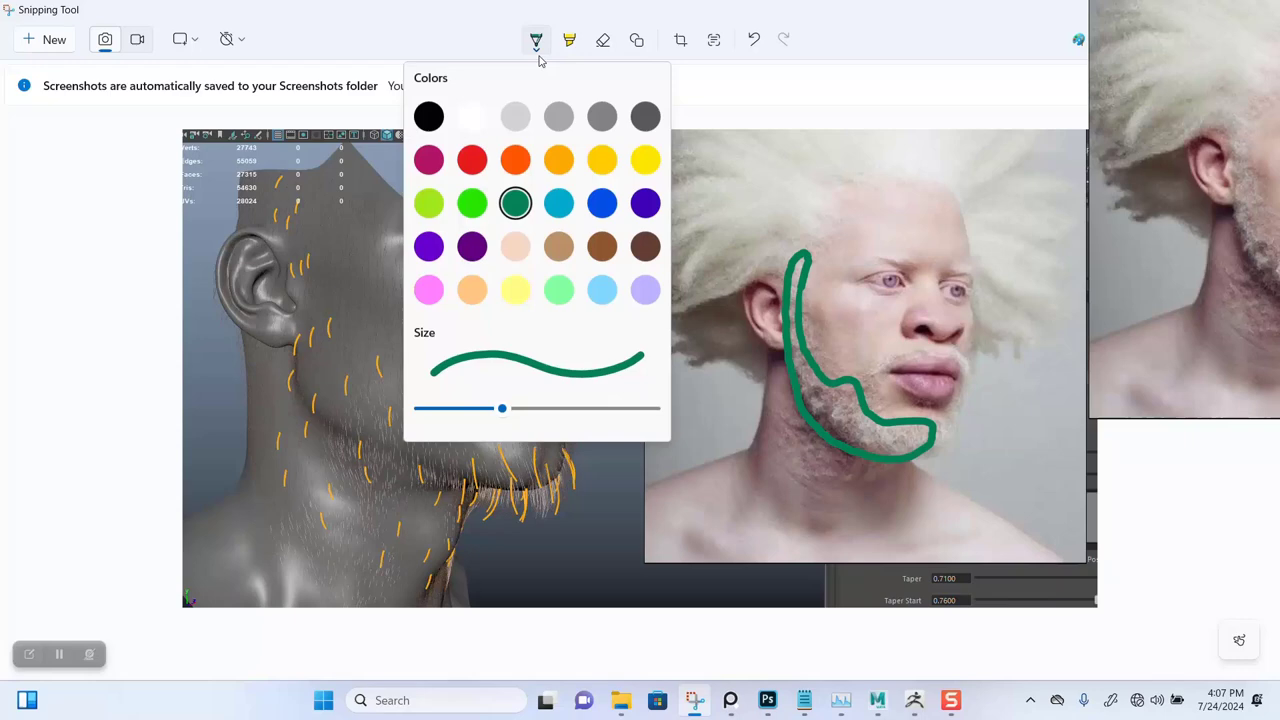
{"action": "left_click", "coordinate": [516, 163]}
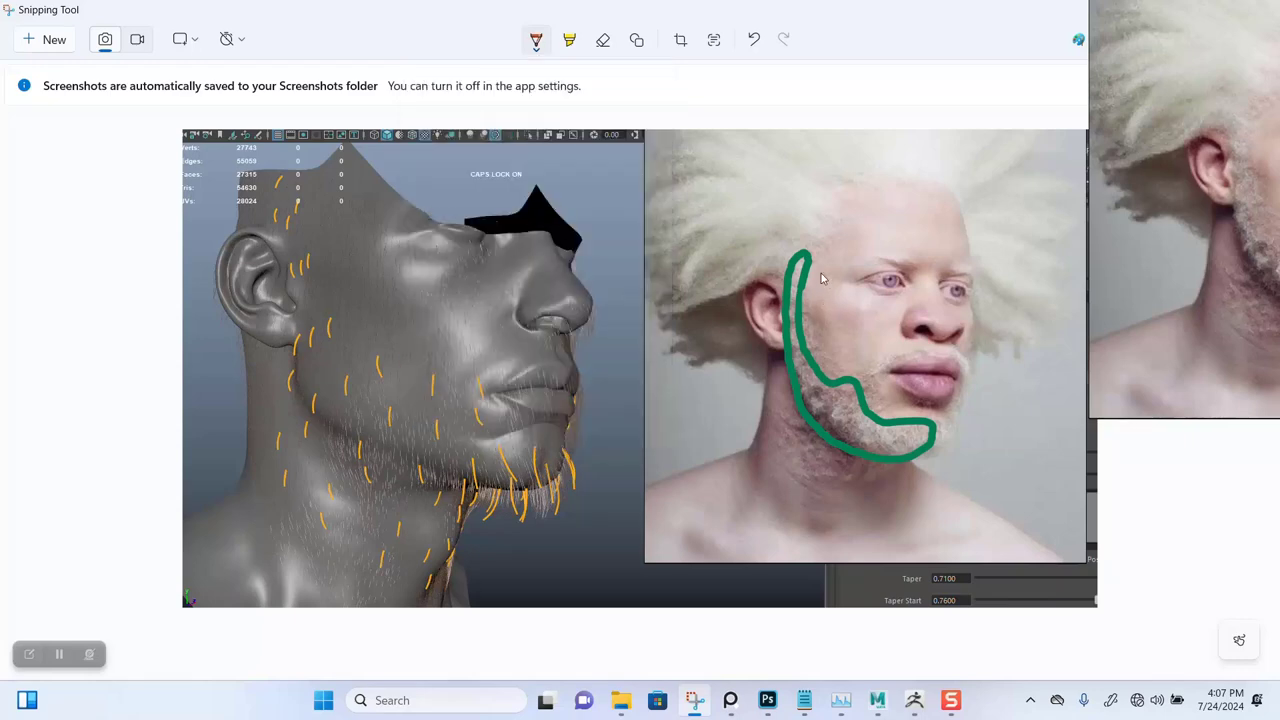
{"action": "left_click_drag", "start_coordinate": [805, 296], "coordinate": [806, 332]}
{"action": "mouse_move", "coordinate": [831, 375]}
{"action": "left_mouse_down"}
{"action": "mouse_move", "coordinate": [889, 383]}
{"action": "mouse_move", "coordinate": [891, 362]}
{"action": "mouse_move", "coordinate": [842, 348]}
{"action": "mouse_move", "coordinate": [810, 302]}
{"action": "mouse_move", "coordinate": [808, 345]}
{"action": "left_mouse_up"}
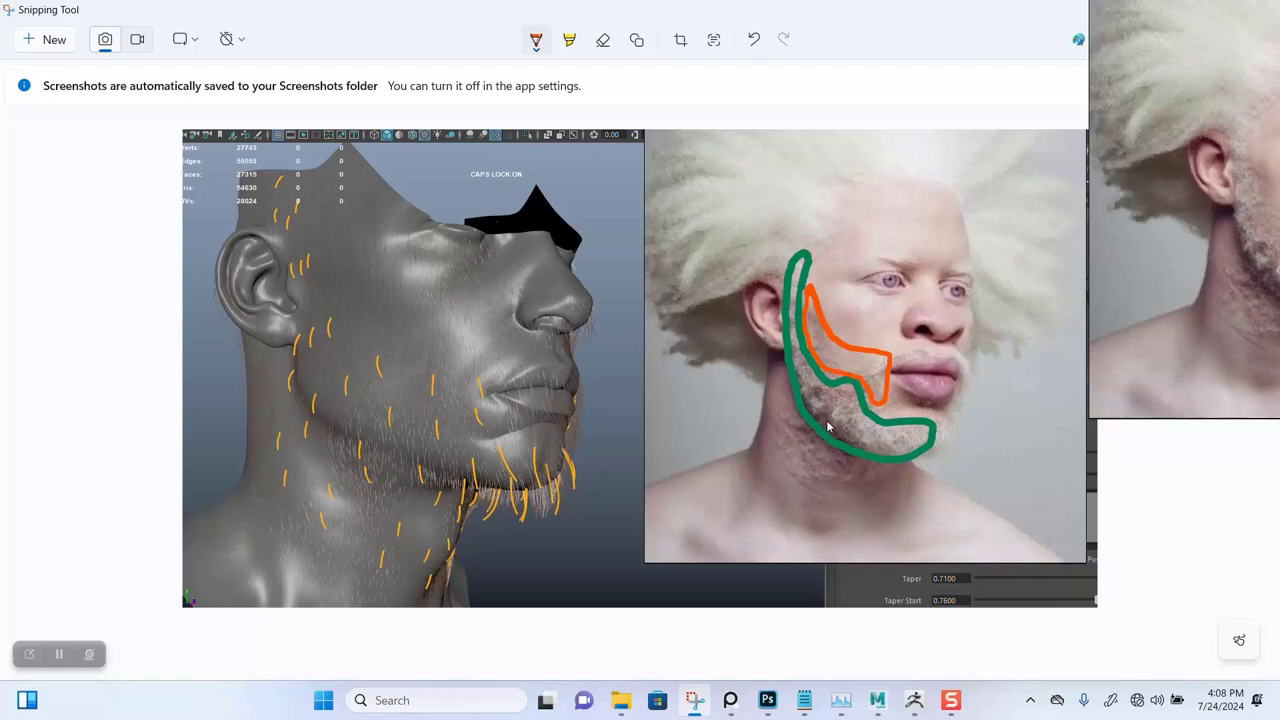
{"action": "mouse_move", "coordinate": [818, 398]}
{"action": "left_mouse_down"}
{"action": "mouse_move", "coordinate": [846, 404]}
{"action": "mouse_move", "coordinate": [836, 418]}
{"action": "mouse_move", "coordinate": [848, 388]}
{"action": "left_mouse_up"}
{"action": "left_click_drag", "start_coordinate": [818, 336], "coordinate": [845, 364]}
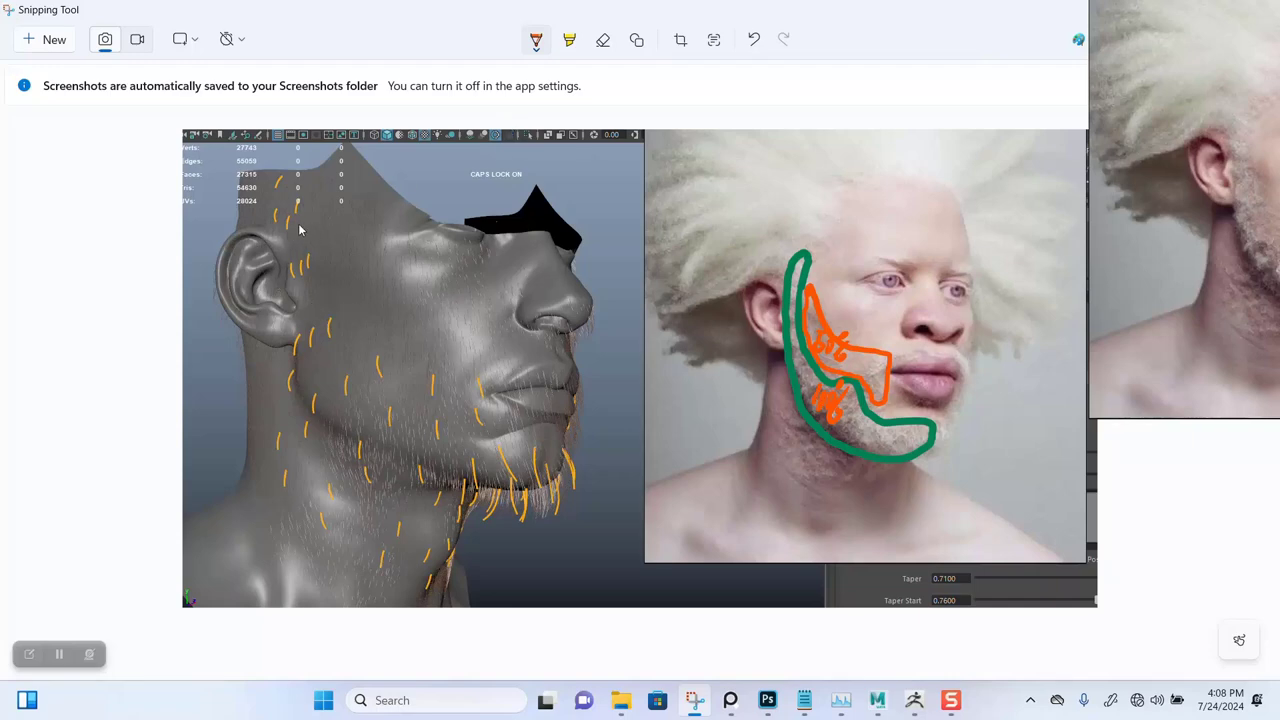
Outline the matching sparse cheek area on the head model in orange, from temple to mouth corner, and label it 50%
{"action": "mouse_move", "coordinate": [303, 216]}
{"action": "left_mouse_down"}
{"action": "mouse_move", "coordinate": [326, 300]}
{"action": "mouse_move", "coordinate": [389, 375]}
{"action": "mouse_move", "coordinate": [396, 343]}
{"action": "mouse_move", "coordinate": [346, 296]}
{"action": "mouse_move", "coordinate": [300, 204]}
{"action": "left_mouse_up"}
{"action": "left_click", "coordinate": [753, 39]}
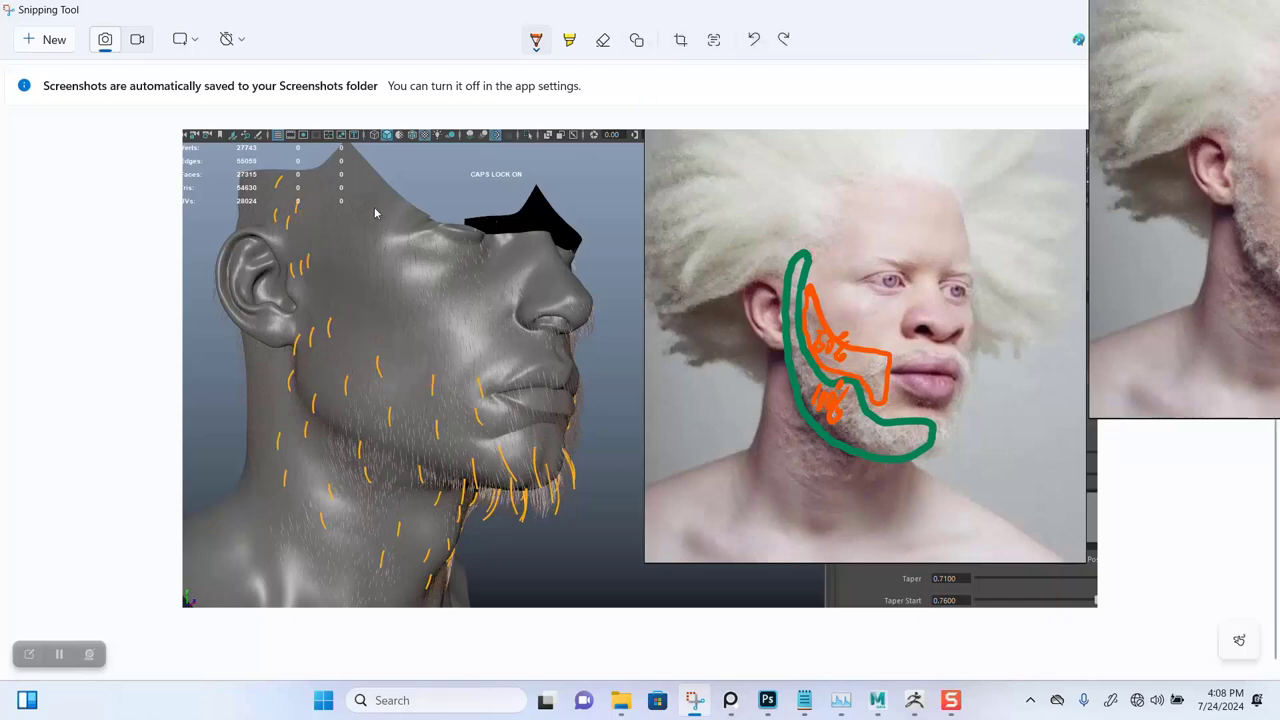
{"action": "mouse_move", "coordinate": [297, 205]}
{"action": "left_mouse_down"}
{"action": "mouse_move", "coordinate": [345, 343]}
{"action": "mouse_move", "coordinate": [447, 403]}
{"action": "mouse_move", "coordinate": [487, 385]}
{"action": "mouse_move", "coordinate": [353, 284]}
{"action": "mouse_move", "coordinate": [295, 203]}
{"action": "left_mouse_up"}
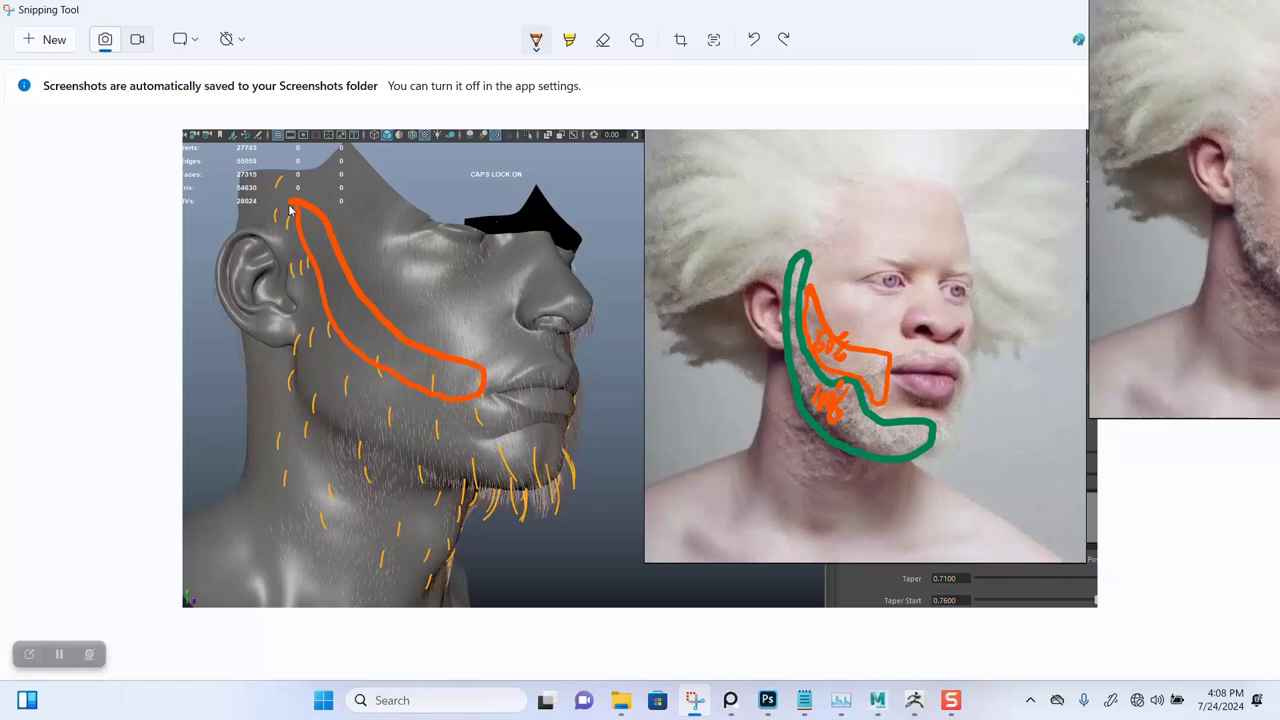
{"action": "left_click_drag", "start_coordinate": [370, 289], "coordinate": [381, 278]}
{"action": "left_click", "coordinate": [753, 39]}
{"action": "mouse_move", "coordinate": [380, 278]}
{"action": "left_mouse_down"}
{"action": "mouse_move", "coordinate": [368, 297]}
{"action": "mouse_move", "coordinate": [410, 285]}
{"action": "mouse_move", "coordinate": [398, 296]}
{"action": "left_mouse_up"}
{"action": "left_click_drag", "start_coordinate": [406, 288], "coordinate": [411, 294]}
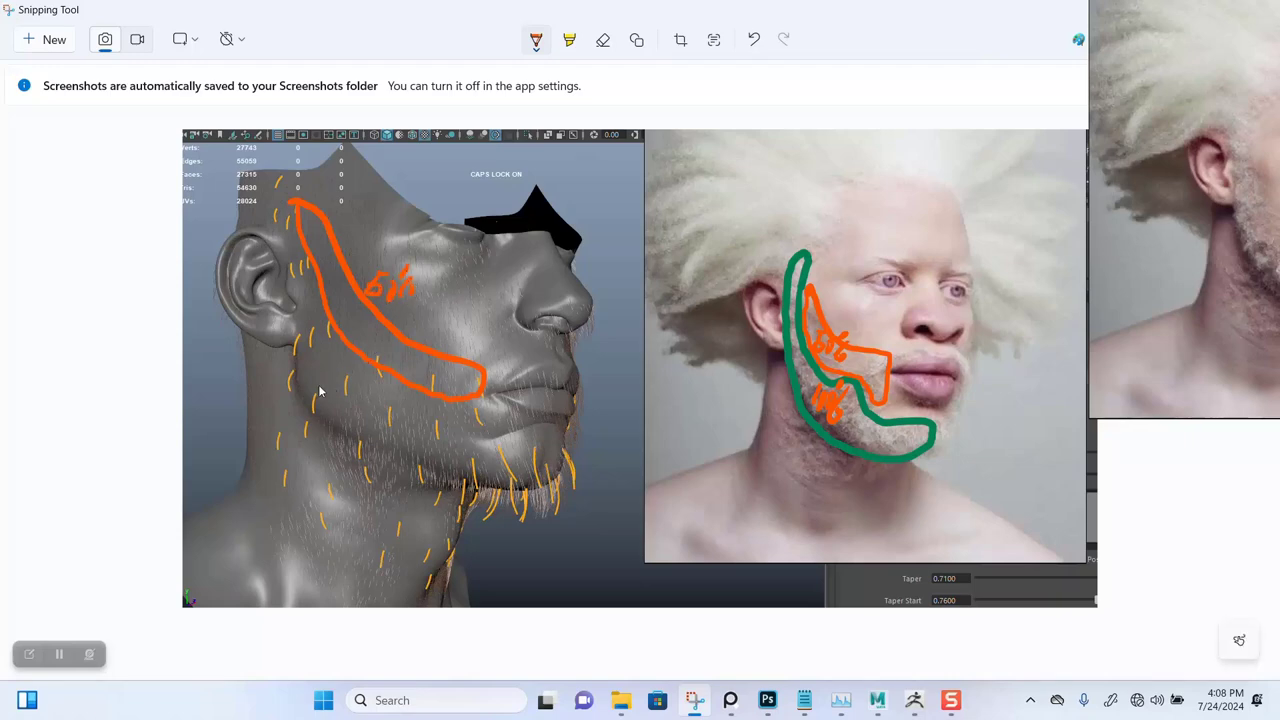
Outline the dense beard area along the head model's sideburn, jaw and chin in green and label it 100%
{"action": "left_click", "coordinate": [536, 40]}
{"action": "left_click", "coordinate": [514, 200]}
{"action": "left_click_drag", "start_coordinate": [277, 206], "coordinate": [308, 418]}
{"action": "mouse_move", "coordinate": [432, 484]}
{"action": "left_mouse_down"}
{"action": "mouse_move", "coordinate": [510, 502]}
{"action": "mouse_move", "coordinate": [562, 458]}
{"action": "mouse_move", "coordinate": [490, 418]}
{"action": "mouse_move", "coordinate": [402, 396]}
{"action": "mouse_move", "coordinate": [338, 342]}
{"action": "mouse_move", "coordinate": [270, 206]}
{"action": "left_mouse_up"}
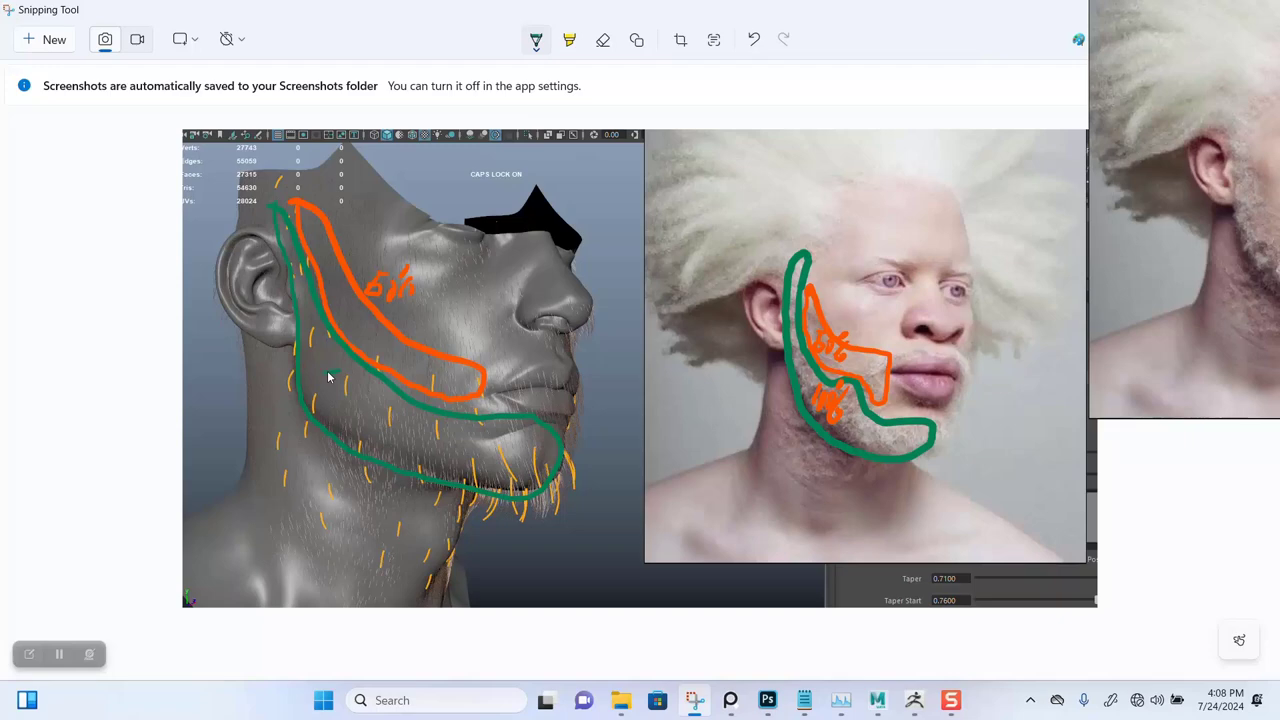
{"action": "left_click", "coordinate": [753, 40]}
{"action": "mouse_move", "coordinate": [327, 371]}
{"action": "left_mouse_down"}
{"action": "mouse_move", "coordinate": [352, 412]}
{"action": "mouse_move", "coordinate": [372, 387]}
{"action": "mouse_move", "coordinate": [368, 428]}
{"action": "left_mouse_up"}
Mark the transition between the model's two density areas with a hatched amber band
{"action": "left_click", "coordinate": [537, 48]}
{"action": "left_click", "coordinate": [559, 162]}
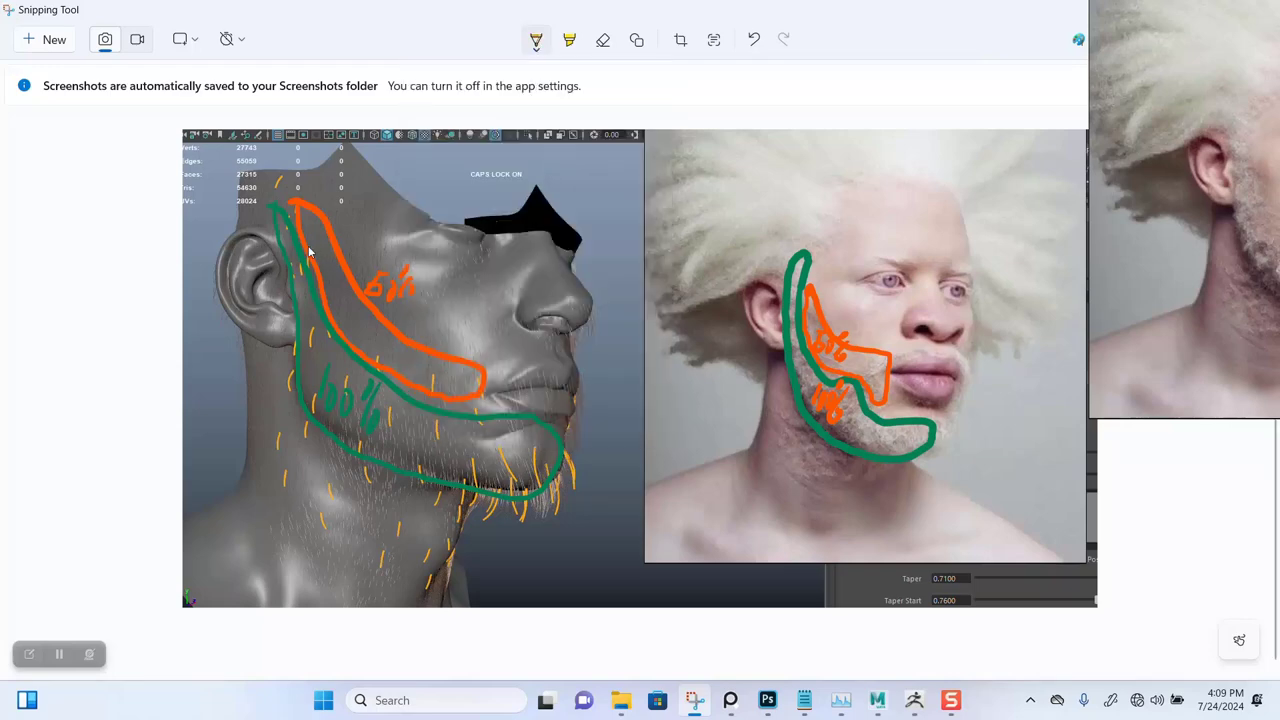
{"action": "mouse_move", "coordinate": [292, 240]}
{"action": "left_mouse_down"}
{"action": "mouse_move", "coordinate": [334, 346]}
{"action": "mouse_move", "coordinate": [382, 396]}
{"action": "mouse_move", "coordinate": [447, 422]}
{"action": "mouse_move", "coordinate": [490, 400]}
{"action": "mouse_move", "coordinate": [350, 322]}
{"action": "mouse_move", "coordinate": [286, 230]}
{"action": "mouse_move", "coordinate": [360, 366]}
{"action": "mouse_move", "coordinate": [476, 413]}
{"action": "left_mouse_up"}
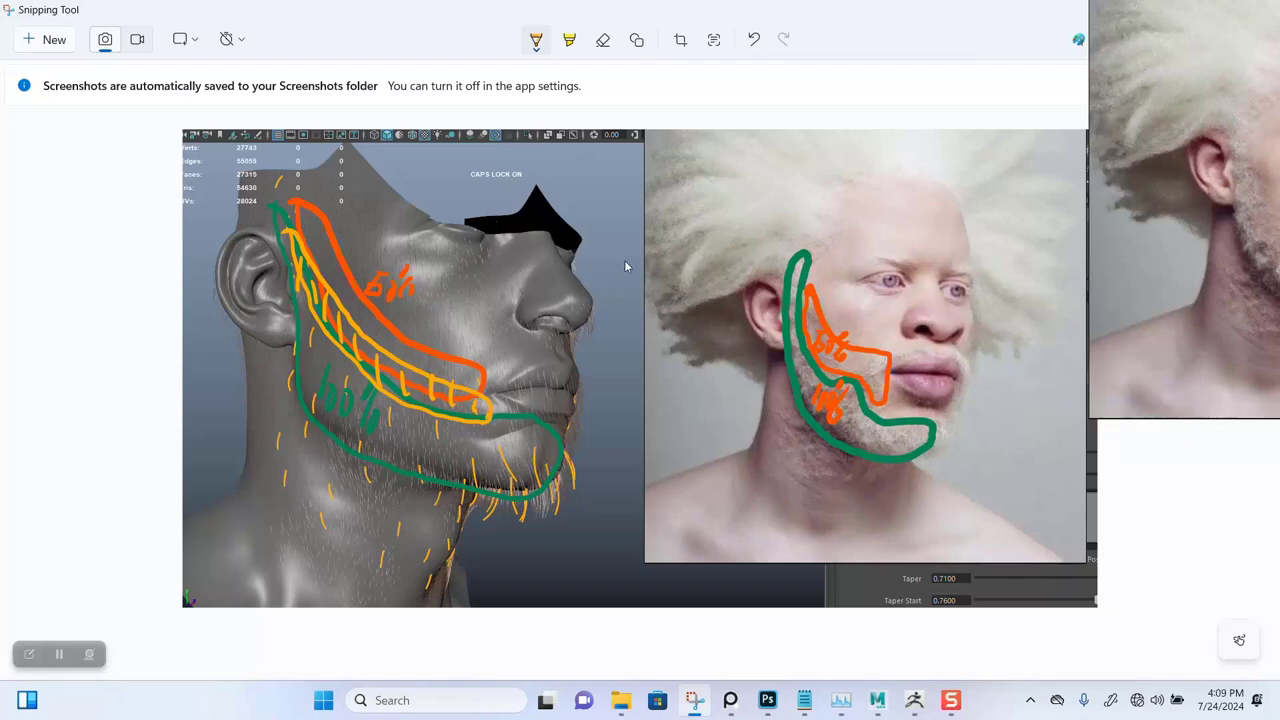
Minimize the annotated snip and place the reference portrait beside the head model in Maya, with the bearded jaw in view
{"action": "right_click_drag", "start_coordinate": [1170, 98], "coordinate": [1105, 319]}
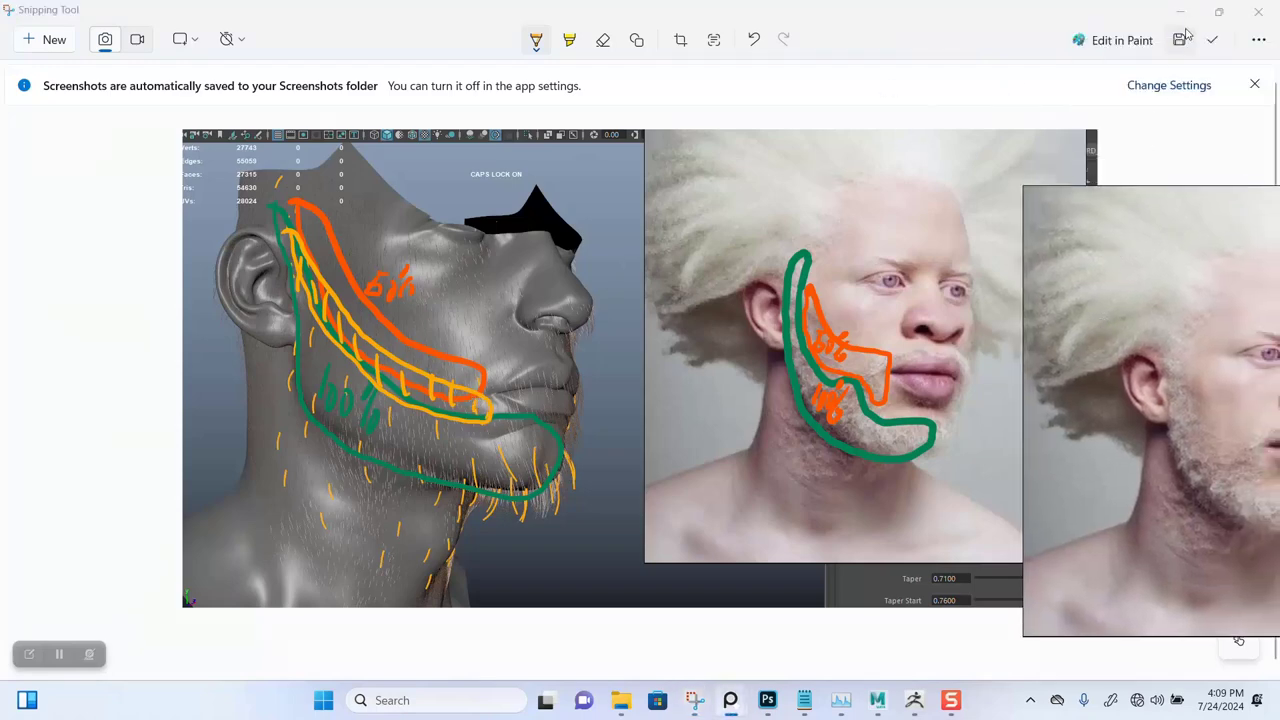
{"action": "left_click", "coordinate": [1180, 10]}
{"action": "left_click_drag", "start_coordinate": [1180, 393], "coordinate": [176, 303]}
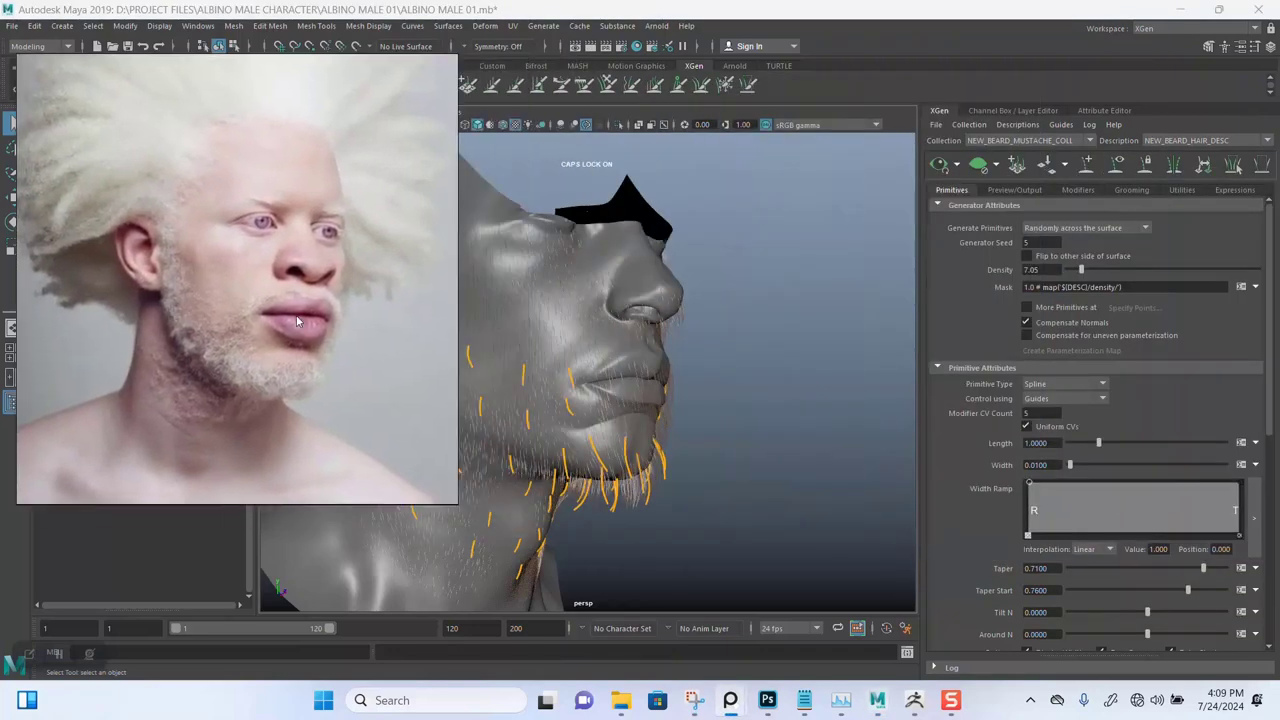
{"action": "middle_click_drag", "start_coordinate": [769, 421], "coordinate": [858, 404], "text": "alt"}
{"action": "left_click_drag", "start_coordinate": [858, 404], "coordinate": [842, 396], "text": "alt"}
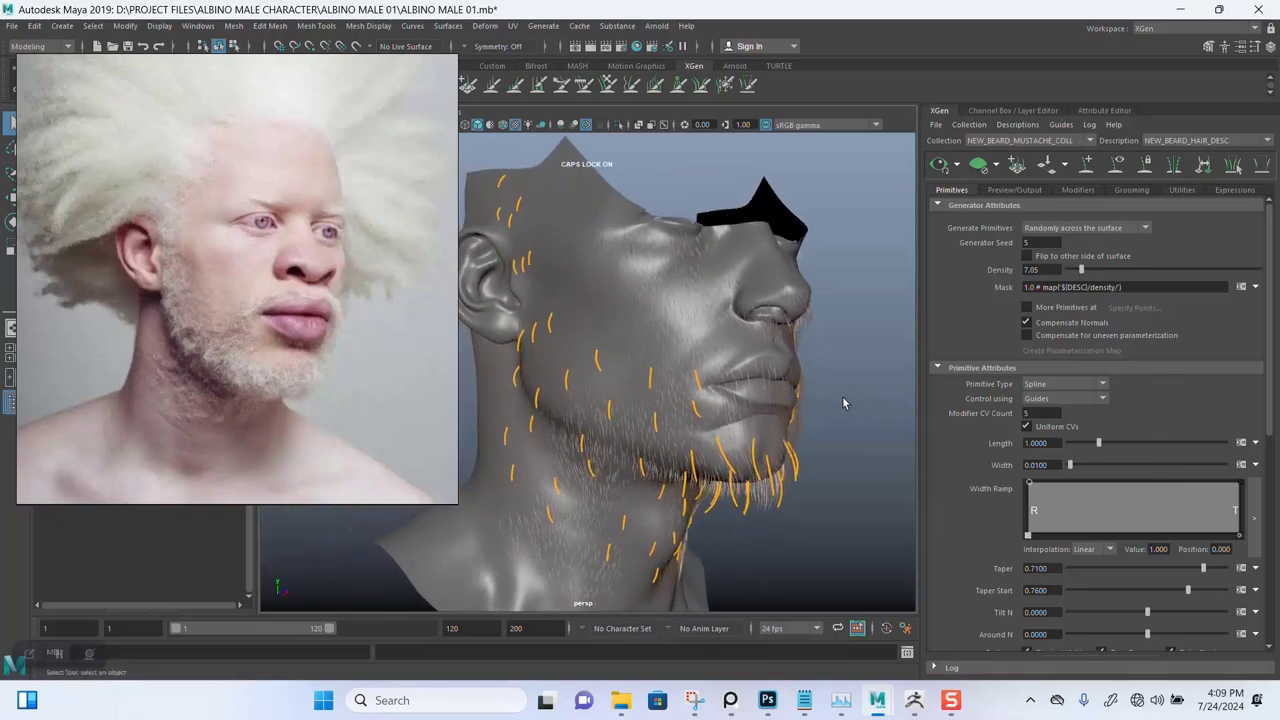
Start a new map for the beard description's density mask and set its map resolution to 50
{"action": "middle_click_drag", "start_coordinate": [842, 396], "coordinate": [852, 377], "text": "alt"}
{"action": "left_click_drag", "start_coordinate": [844, 412], "coordinate": [885, 396], "text": "alt"}
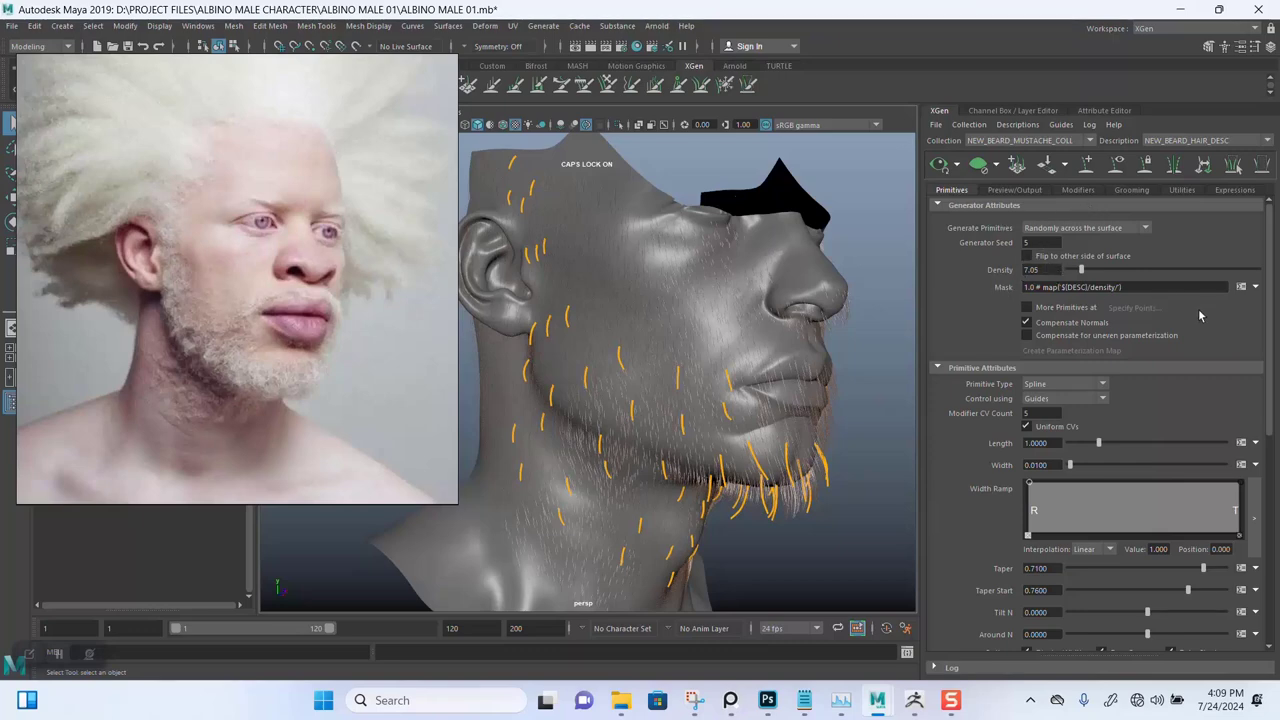
{"action": "left_click", "coordinate": [1256, 288]}
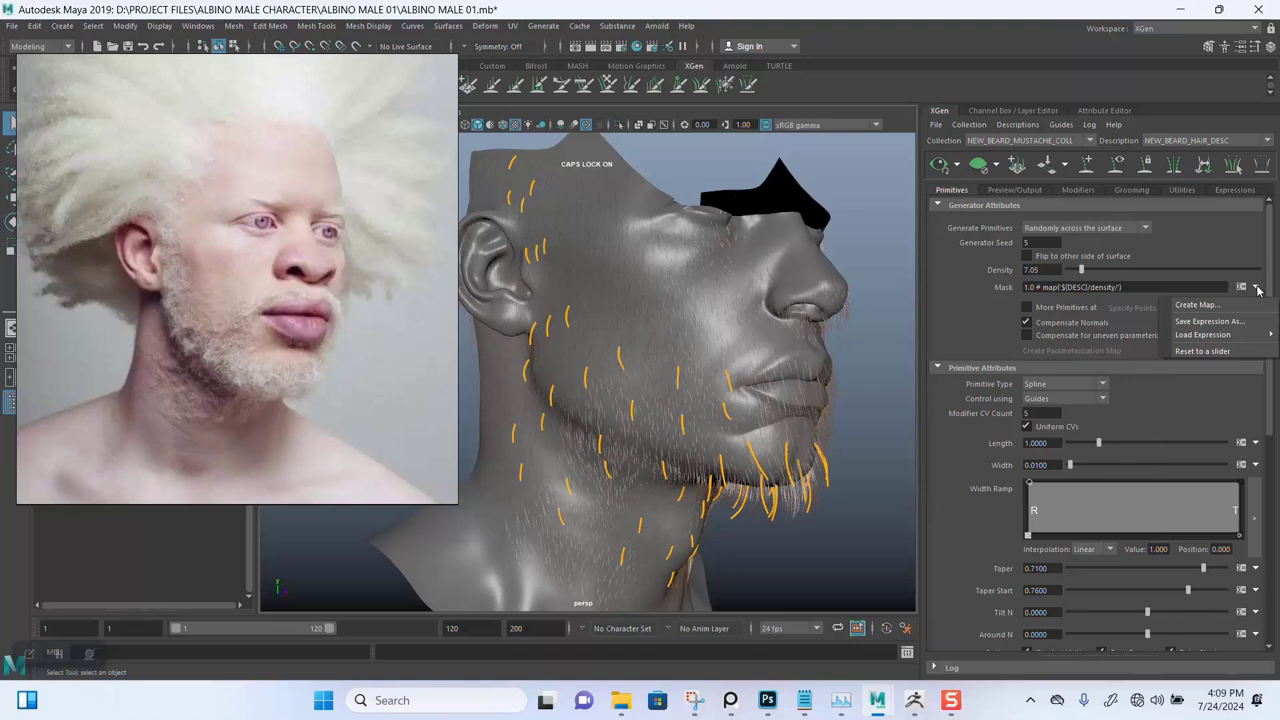
{"action": "left_click", "coordinate": [1200, 304]}
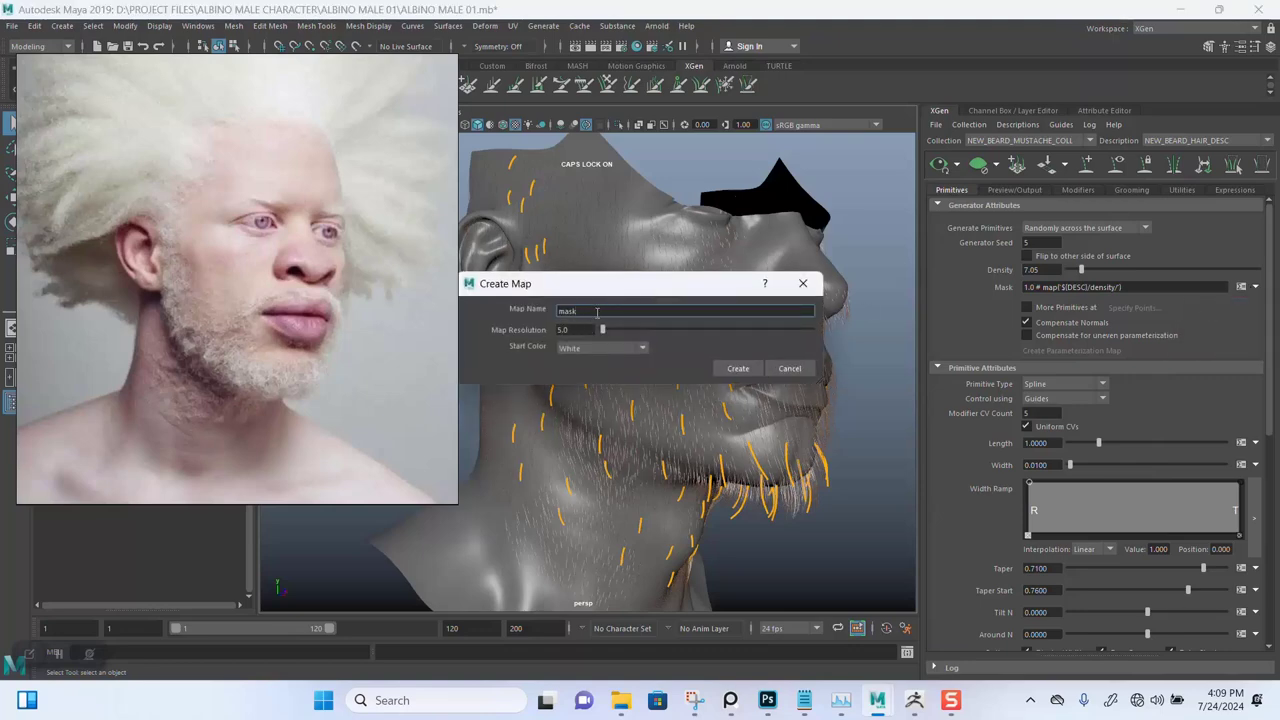
{"action": "left_click_drag", "start_coordinate": [597, 313], "coordinate": [563, 330]}
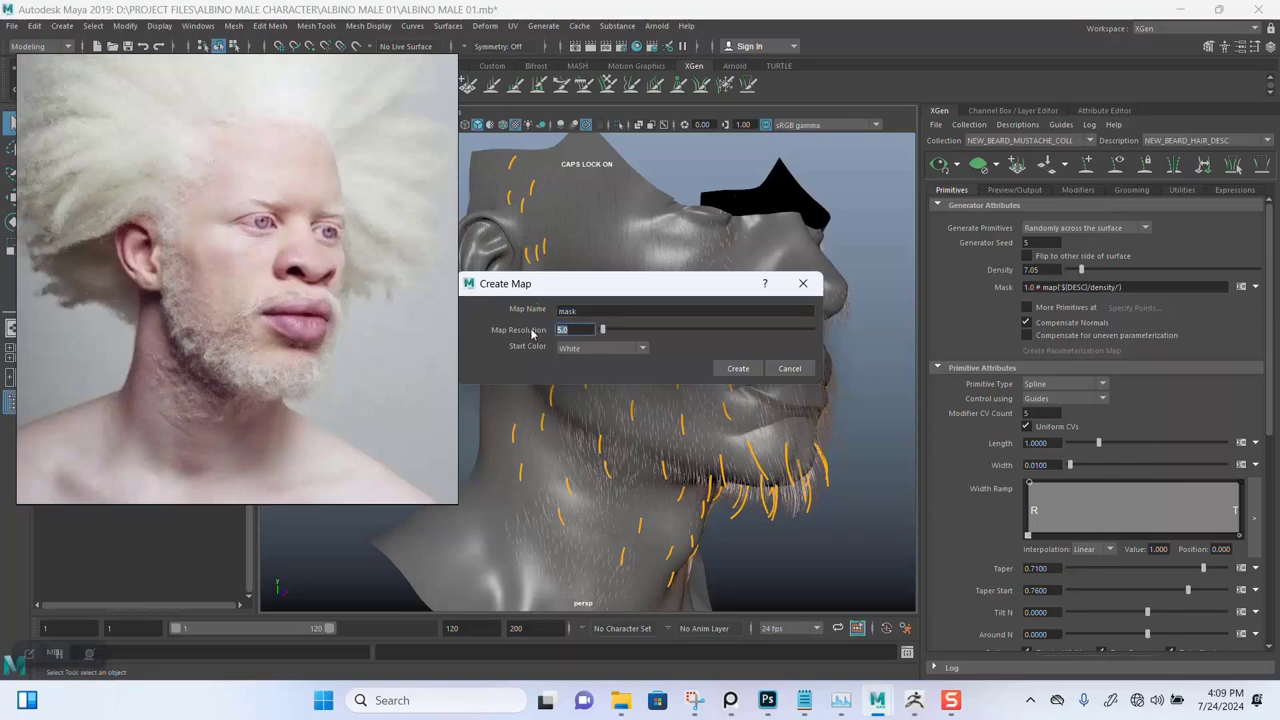
{"action": "type", "text": "50"}
Name the new mask map NEW_BEARD_DENS_MASK
{"action": "left_click", "coordinate": [590, 310]}
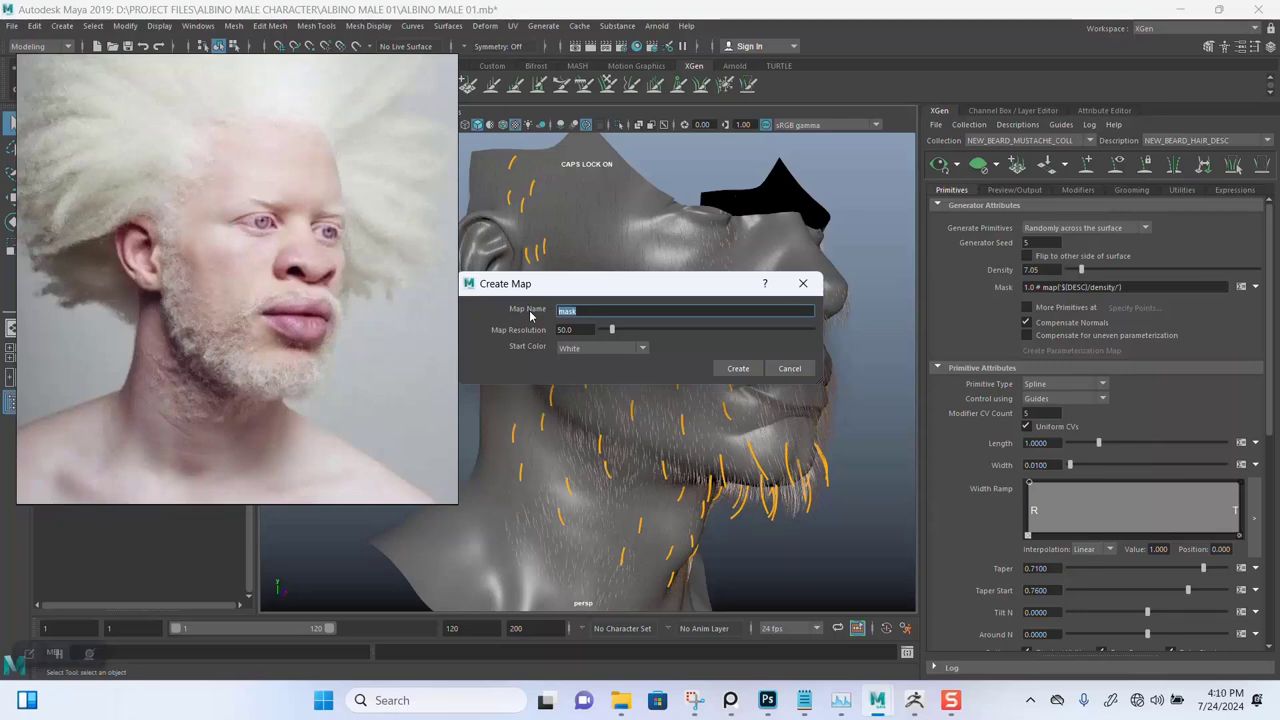
{"action": "type", "text": "BEARD"}
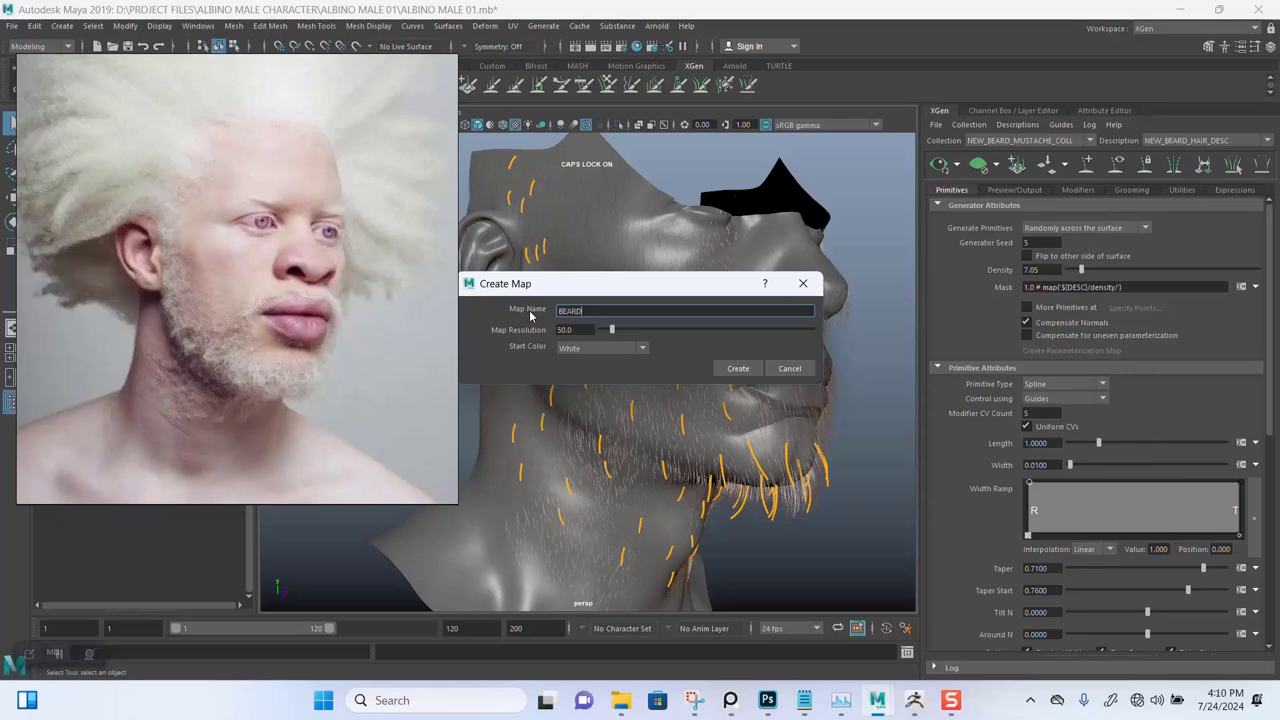
{"action": "type", "text": "NEW"}
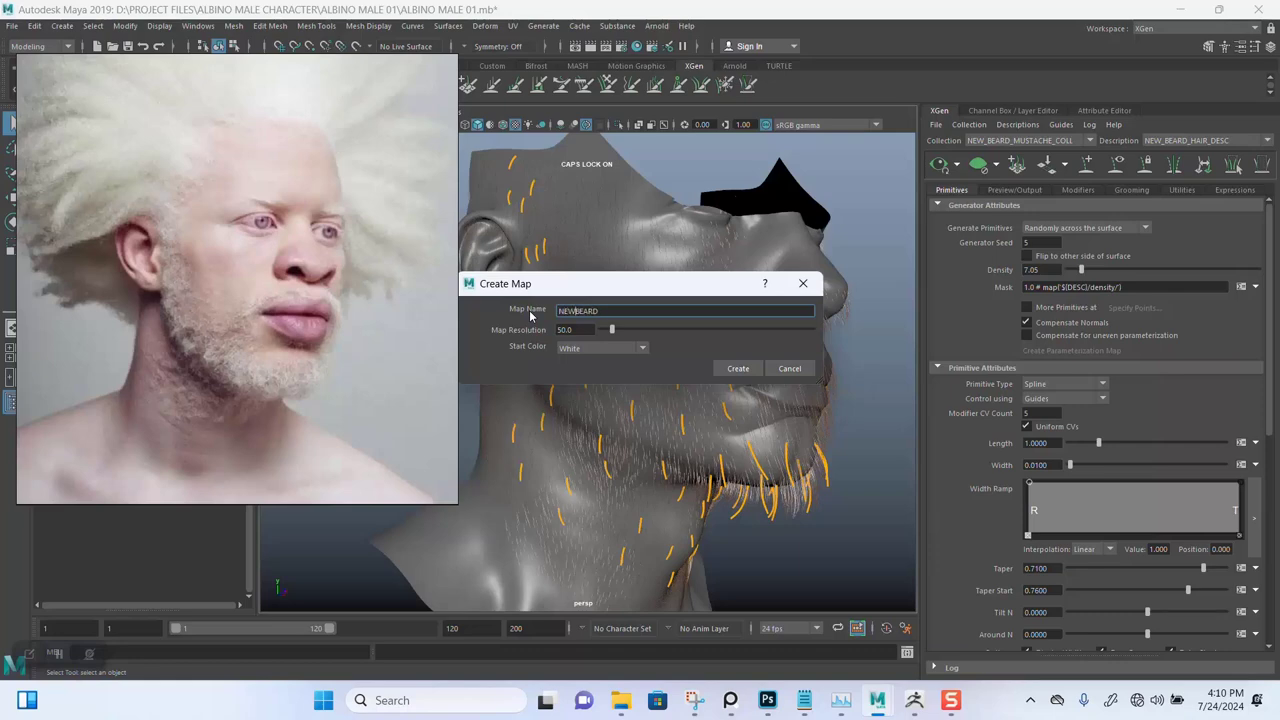
{"action": "type", "text": "_"}
{"action": "type", "text": "DEN"}
{"action": "type", "text": "SI"}
{"action": "type", "text": "MASK"}
Set the mask map's start color to black and create the map
{"action": "left_click", "coordinate": [636, 350]}
{"action": "left_click", "coordinate": [587, 377]}
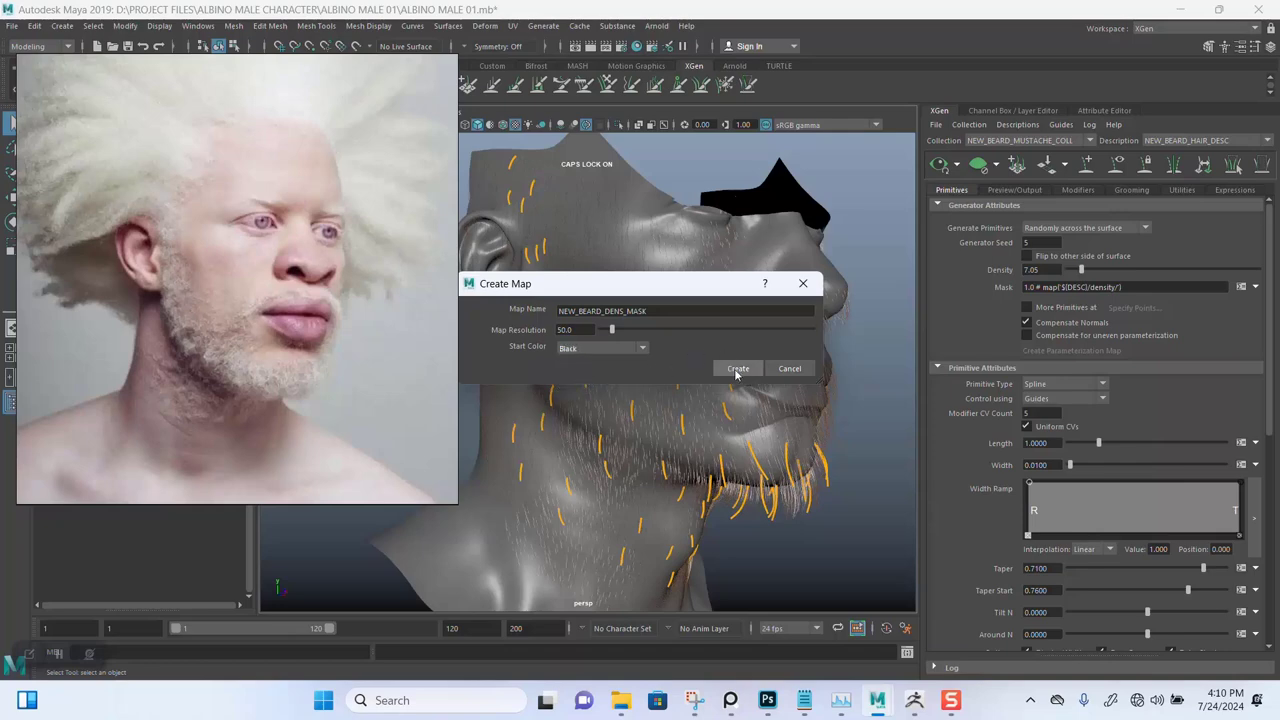
{"action": "left_click", "coordinate": [737, 369]}
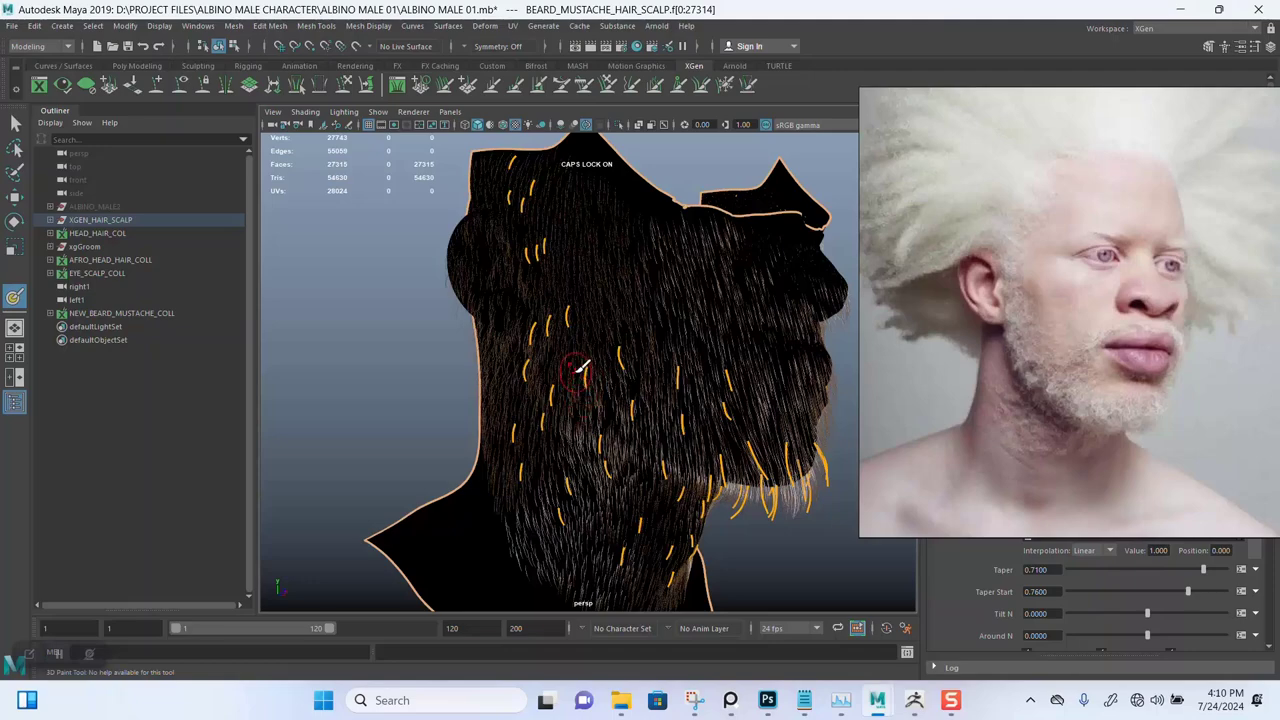
Display the wireframe over the shaded head and clear the XGen hair preview so only the guides cover it
{"action": "left_click", "coordinate": [504, 124]}
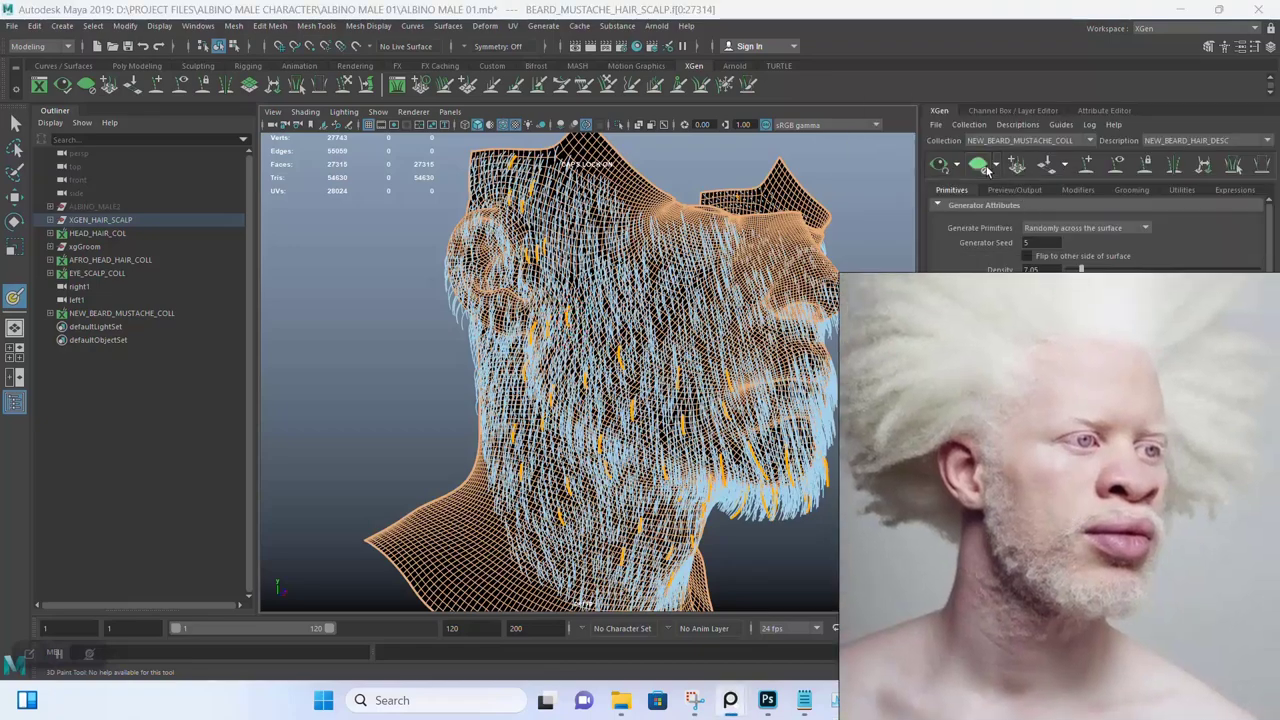
{"action": "left_click", "coordinate": [980, 165]}
{"action": "right_click_drag", "start_coordinate": [496, 321], "coordinate": [469, 391], "text": "alt"}
{"action": "middle_click_drag", "start_coordinate": [541, 352], "coordinate": [473, 406], "text": "alt"}
{"action": "right_click_drag", "start_coordinate": [530, 397], "coordinate": [514, 354], "text": "alt"}
{"action": "left_click_drag", "start_coordinate": [514, 354], "coordinate": [554, 357], "text": "alt"}
{"action": "middle_click_drag", "start_coordinate": [554, 357], "coordinate": [575, 359], "text": "alt"}
{"action": "left_click_drag", "start_coordinate": [575, 358], "coordinate": [571, 363], "text": "alt"}
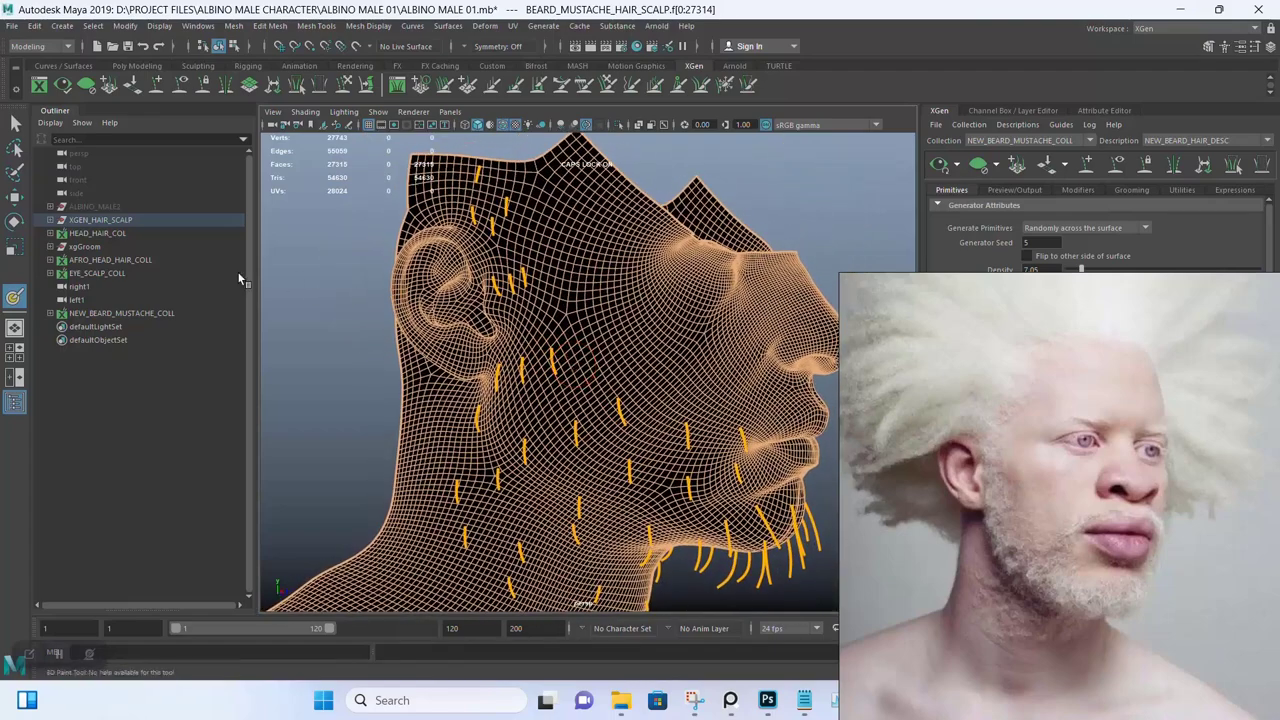
Give the 3D Paint Tool a solid brush profile and set its paint color to white
{"action": "double_click", "coordinate": [15, 297]}
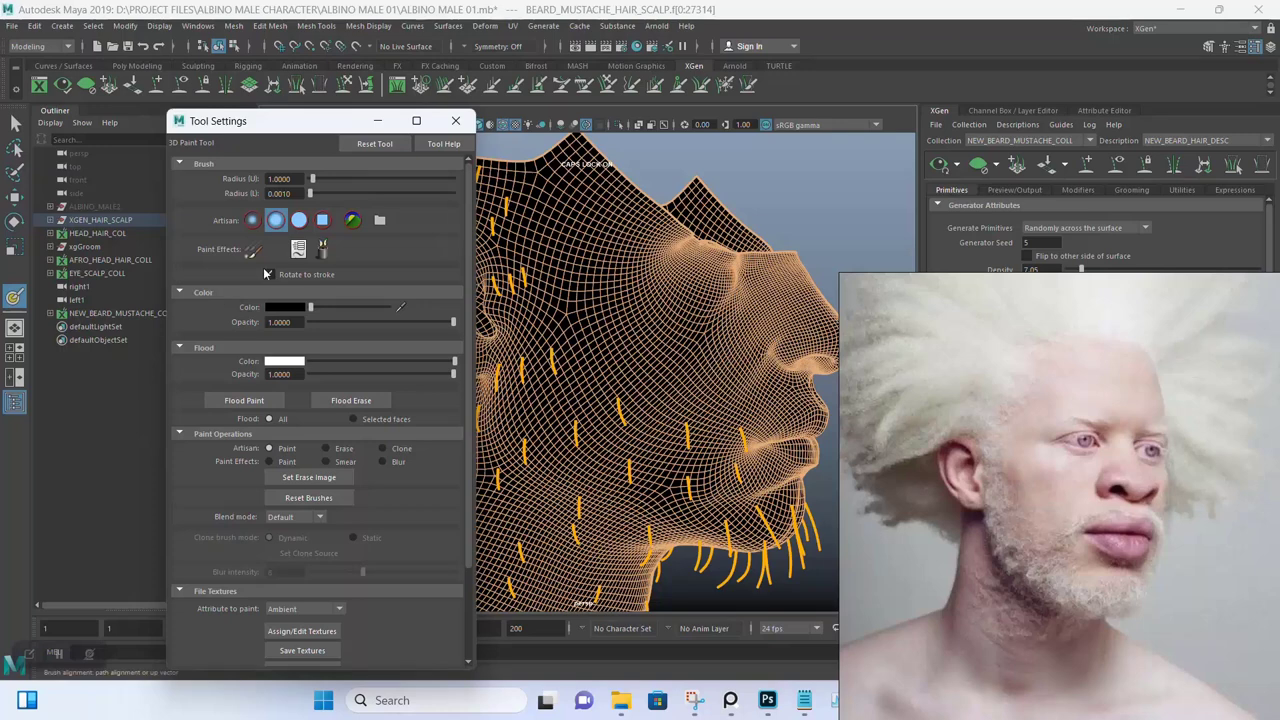
{"action": "left_click", "coordinate": [301, 222]}
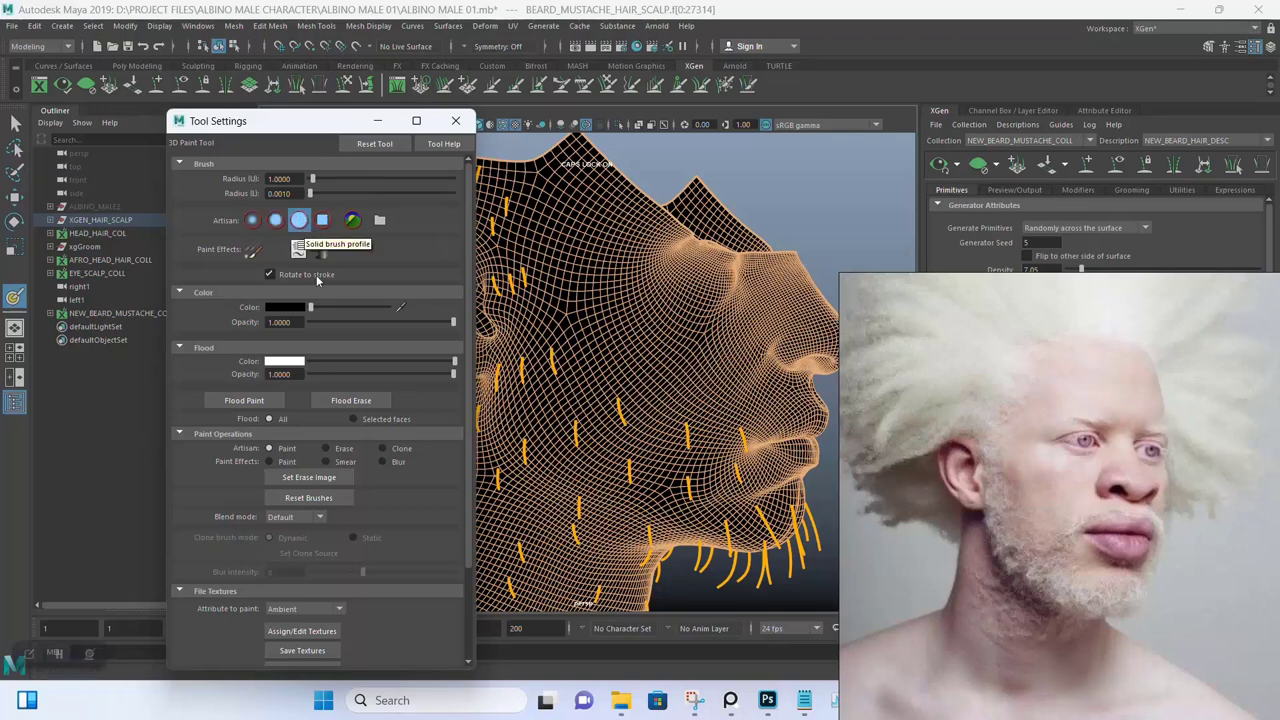
{"action": "left_click_drag", "start_coordinate": [310, 307], "coordinate": [405, 320]}
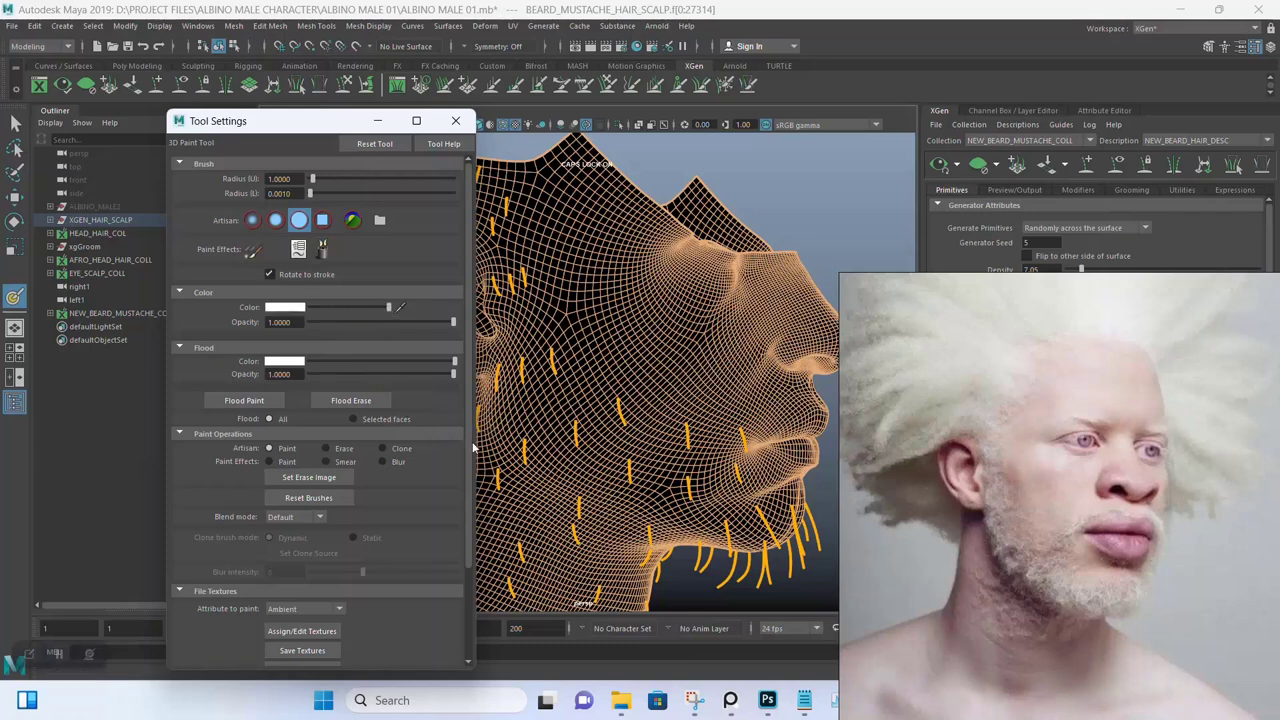
Turn on stroke reflection for the 3D Paint Tool and minimize its settings
{"action": "left_click_drag", "start_coordinate": [472, 445], "coordinate": [474, 568]}
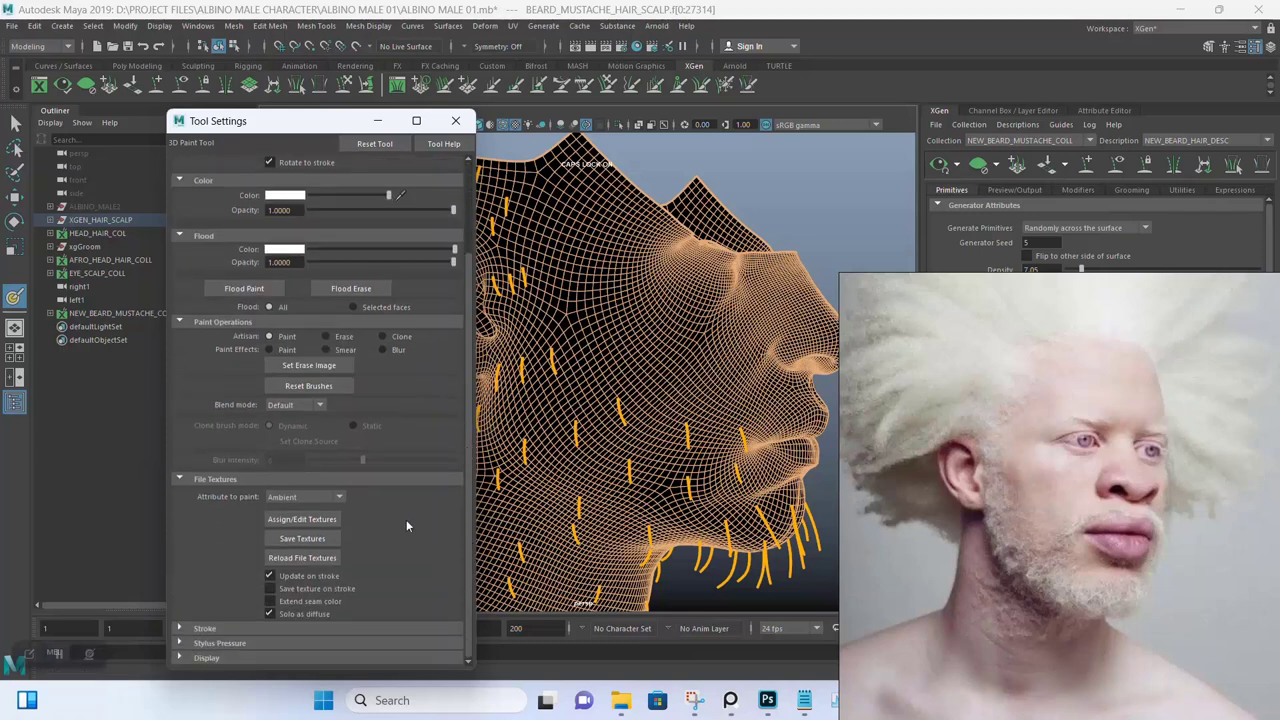
{"action": "left_click", "coordinate": [239, 628]}
{"action": "scroll", "coordinate": [421, 559], "scroll_direction": "down", "scroll_amount": 2}
{"action": "scroll", "coordinate": [420, 558], "scroll_direction": "down", "scroll_amount": 1}
{"action": "left_click", "coordinate": [269, 565]}
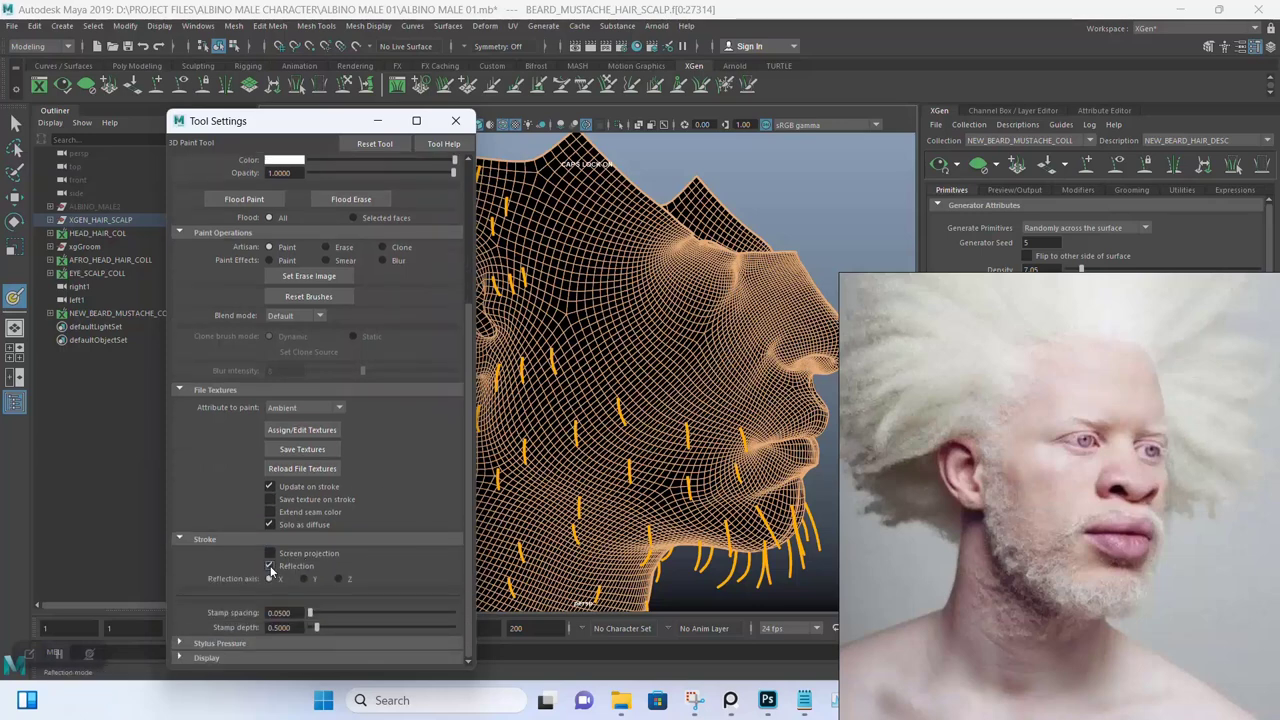
{"action": "left_click", "coordinate": [377, 121]}
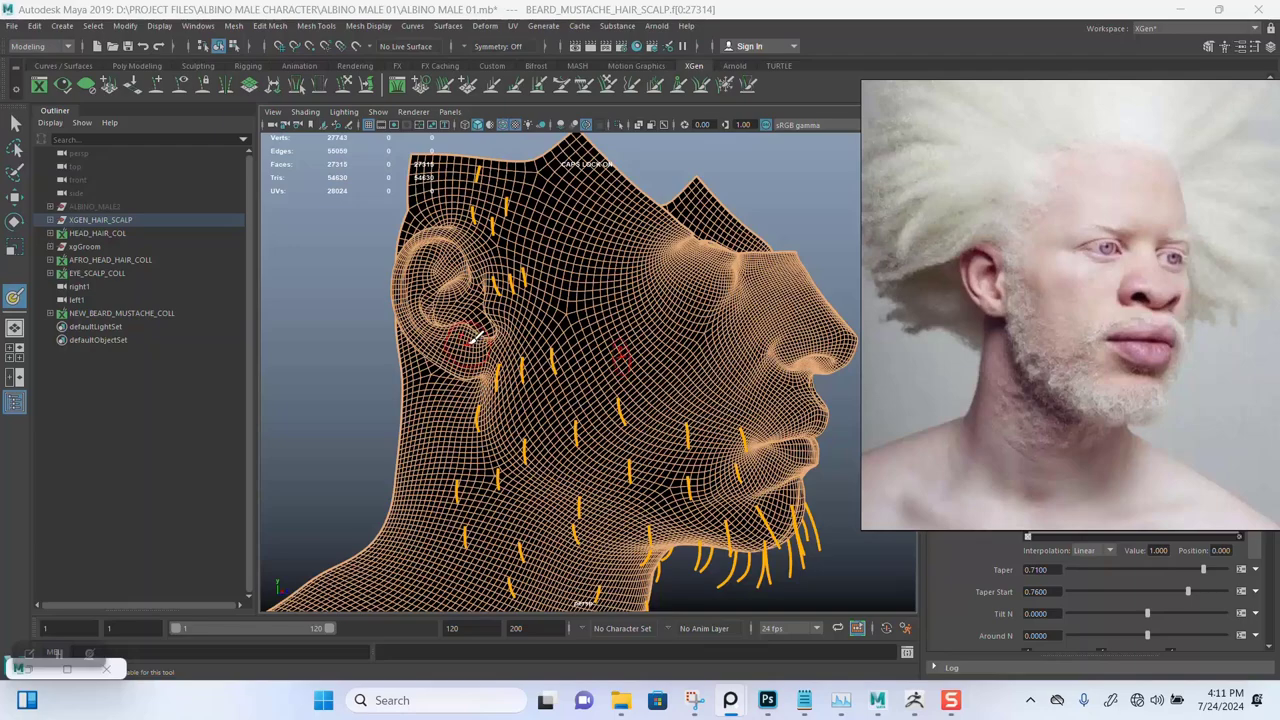
Shrink the paint brush and draw a thin white line for the beard's upper edge from the temple down the cheek
{"action": "scroll", "coordinate": [488, 325], "scroll_direction": "up", "scroll_amount": 2}
{"action": "middle_click_drag", "start_coordinate": [488, 325], "coordinate": [486, 356], "text": "alt"}
{"action": "scroll", "coordinate": [430, 256], "scroll_direction": "up", "scroll_amount": 2}
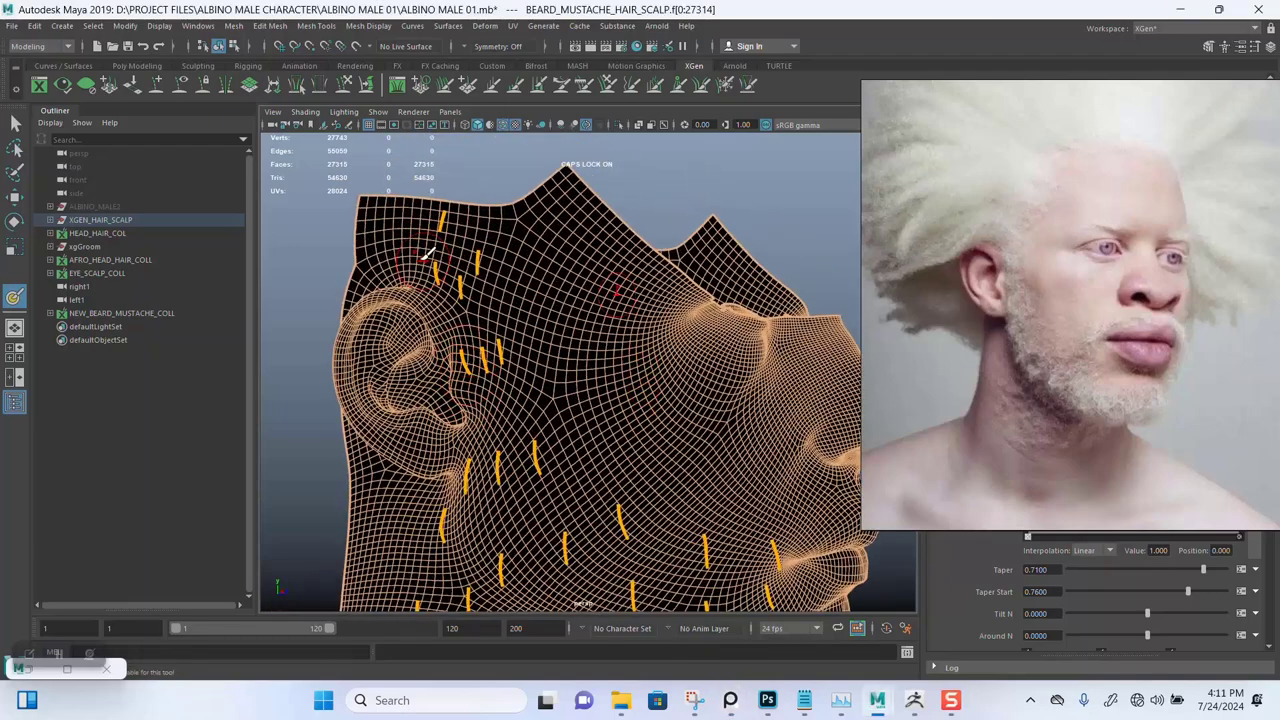
{"action": "middle_click_drag", "start_coordinate": [445, 198], "coordinate": [449, 230], "text": "alt"}
{"action": "right_click_drag", "start_coordinate": [449, 230], "coordinate": [465, 226], "text": "alt"}
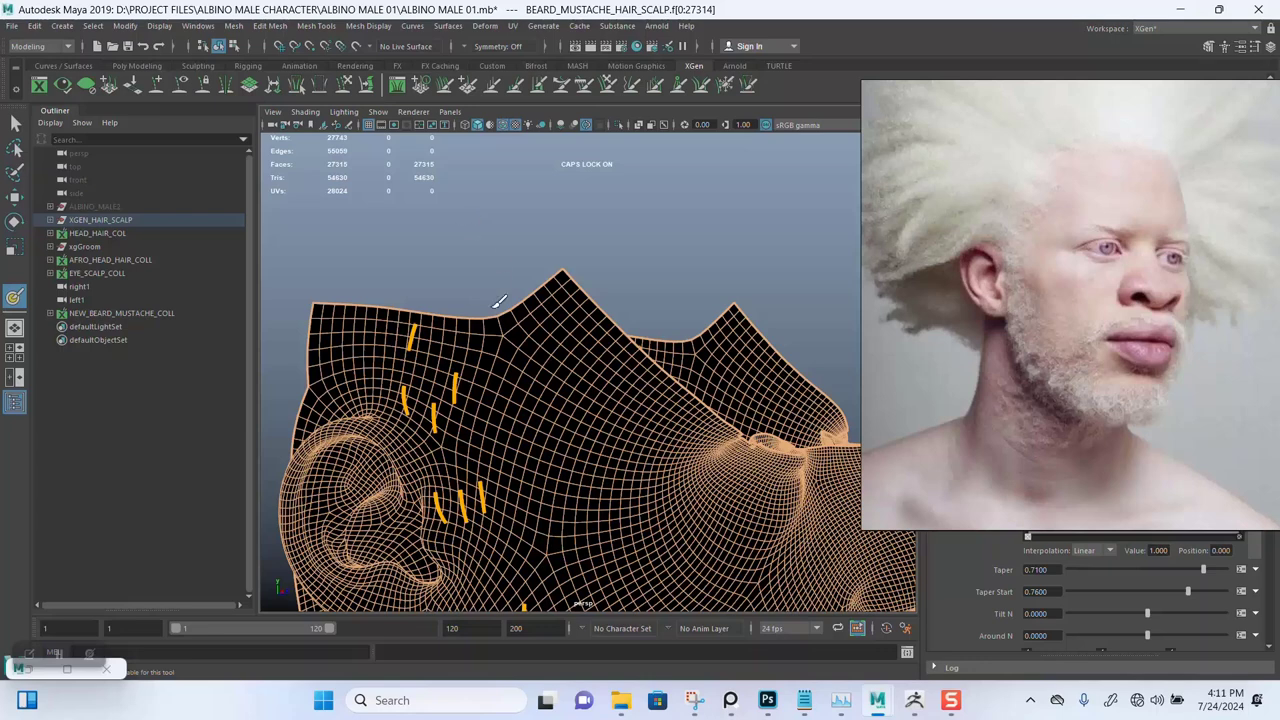
{"action": "key", "text": "b"}
{"action": "left_click_drag", "start_coordinate": [498, 381], "coordinate": [486, 383]}
{"action": "middle_click_drag", "start_coordinate": [408, 303], "coordinate": [435, 268], "text": "alt"}
{"action": "left_click_drag", "start_coordinate": [464, 222], "coordinate": [454, 209], "text": "alt"}
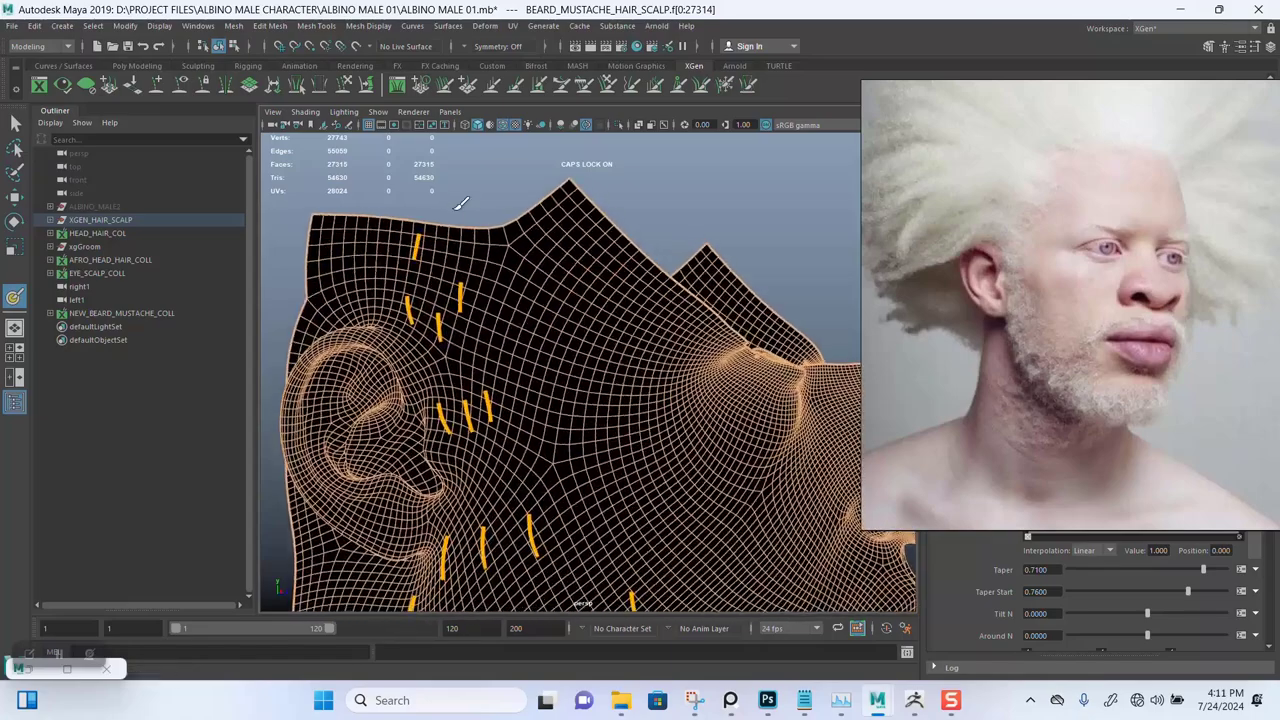
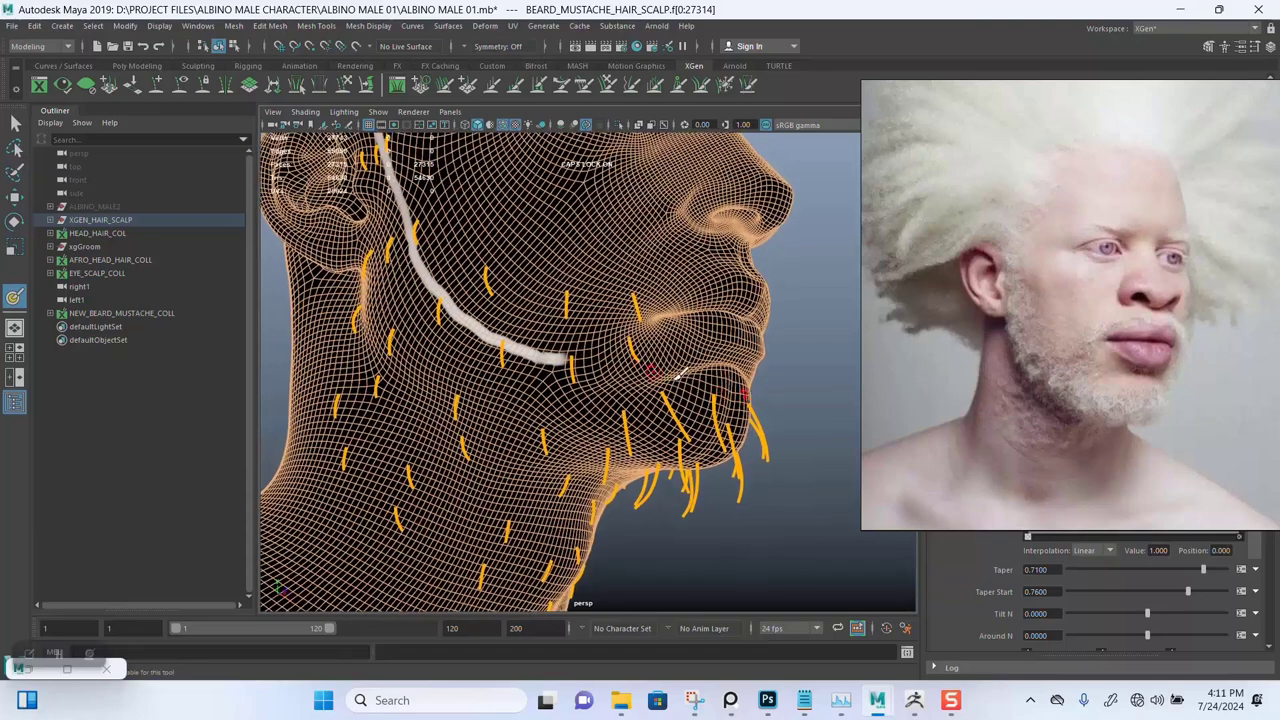
Continue the white outline up to the mouth corner, down beside it and along the chin just below the lower lip
{"action": "mouse_move", "coordinate": [645, 368]}
{"action": "left_mouse_down", "text": "alt"}
{"action": "mouse_move", "coordinate": [578, 345]}
{"action": "mouse_move", "coordinate": [604, 316]}
{"action": "left_mouse_up", "text": "alt"}
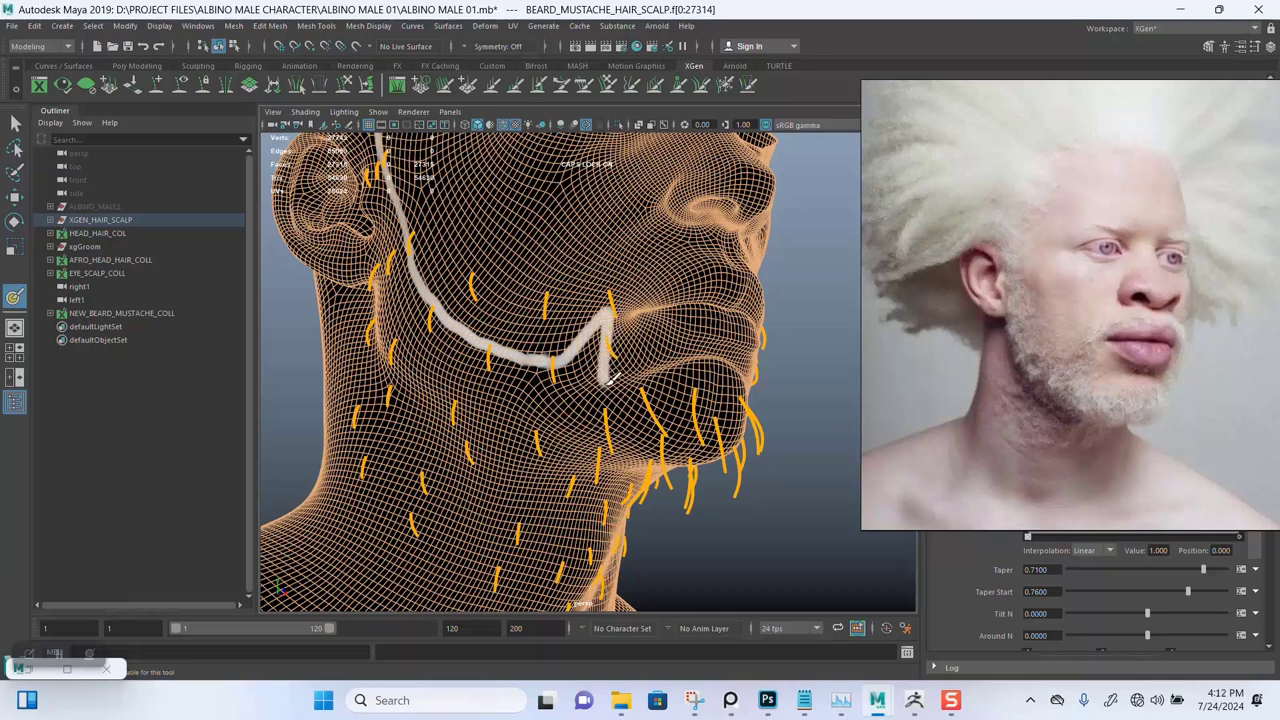
{"action": "left_click_drag", "start_coordinate": [660, 388], "coordinate": [690, 384]}
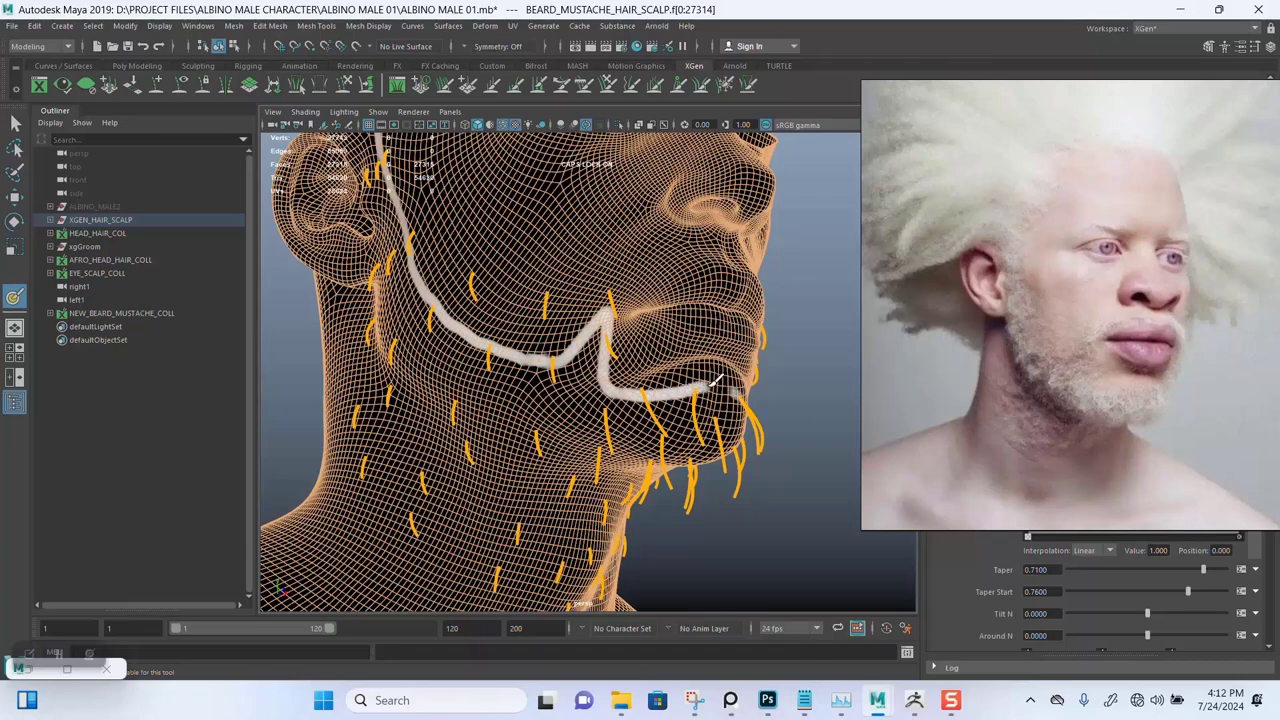
{"action": "mouse_move", "coordinate": [730, 388]}
{"action": "left_mouse_down", "text": "alt"}
{"action": "mouse_move", "coordinate": [662, 425]}
{"action": "mouse_move", "coordinate": [694, 398]}
{"action": "left_mouse_up", "text": "alt"}
{"action": "middle_click_drag", "start_coordinate": [694, 398], "coordinate": [663, 366], "text": "alt"}
{"action": "right_click_drag", "start_coordinate": [663, 366], "coordinate": [680, 380], "text": "alt"}
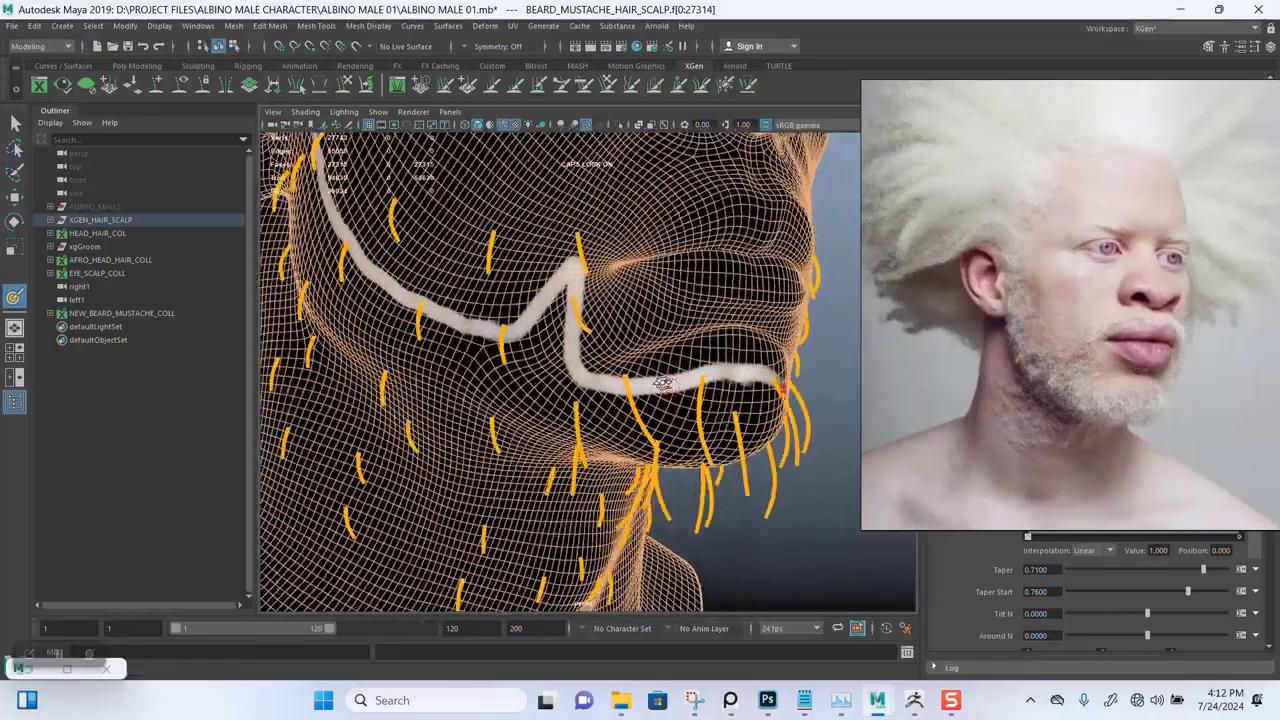
Outline the sideburn's top and rear edge in white, running in front of the ear and along the jaw toward the chin
{"action": "mouse_move", "coordinate": [680, 380]}
{"action": "left_mouse_down", "text": "alt"}
{"action": "mouse_move", "coordinate": [689, 386]}
{"action": "mouse_move", "coordinate": [624, 376]}
{"action": "mouse_move", "coordinate": [551, 290]}
{"action": "left_mouse_up", "text": "alt"}
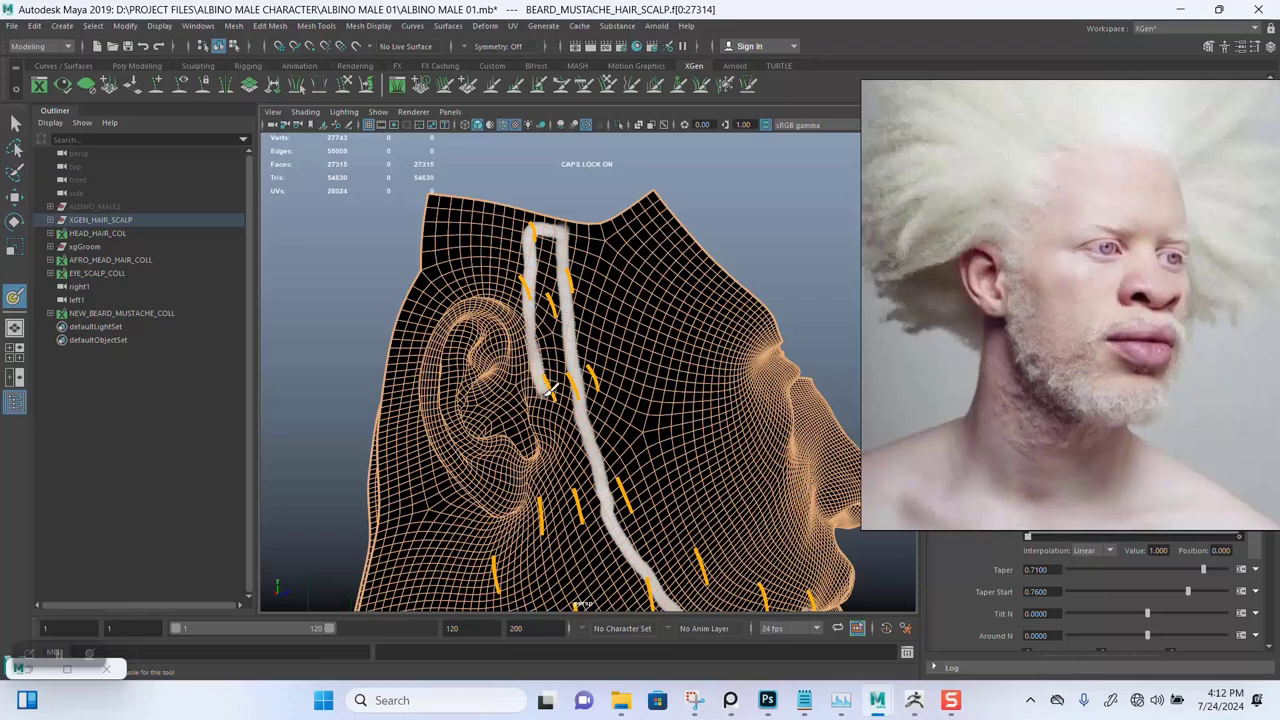
{"action": "left_click_drag", "start_coordinate": [563, 455], "coordinate": [550, 262], "text": "alt"}
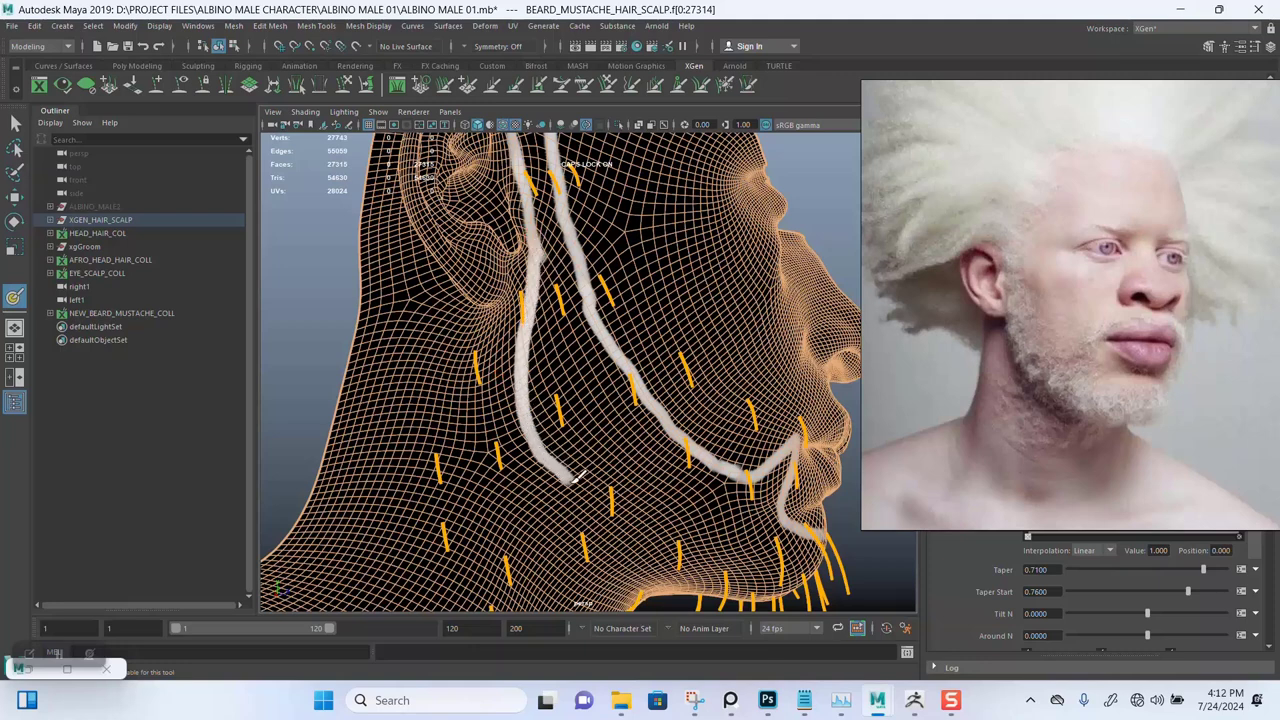
{"action": "left_click_drag", "start_coordinate": [660, 548], "coordinate": [501, 344], "text": "alt"}
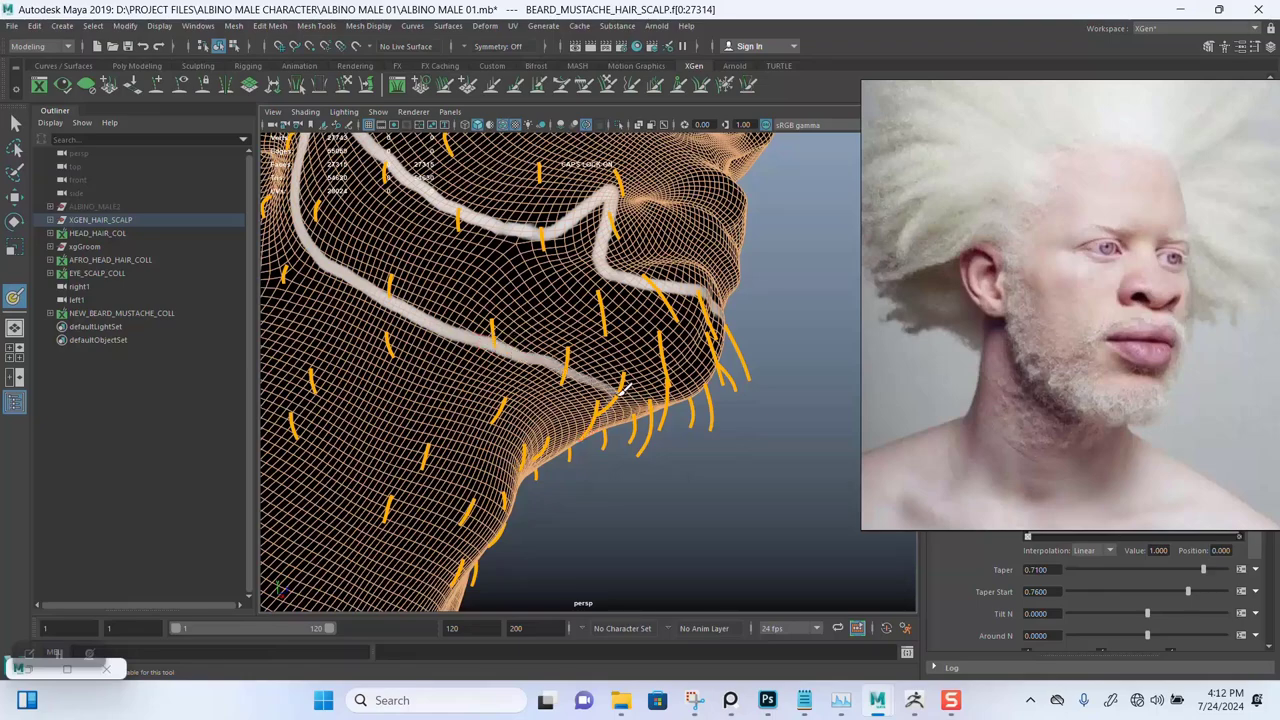
Join the mirrored lower beard outlines with white strokes across the underside of the chin
{"action": "left_click_drag", "start_coordinate": [608, 352], "coordinate": [582, 362], "text": "alt"}
{"action": "scroll", "coordinate": [603, 411], "scroll_direction": "up", "scroll_amount": 3}
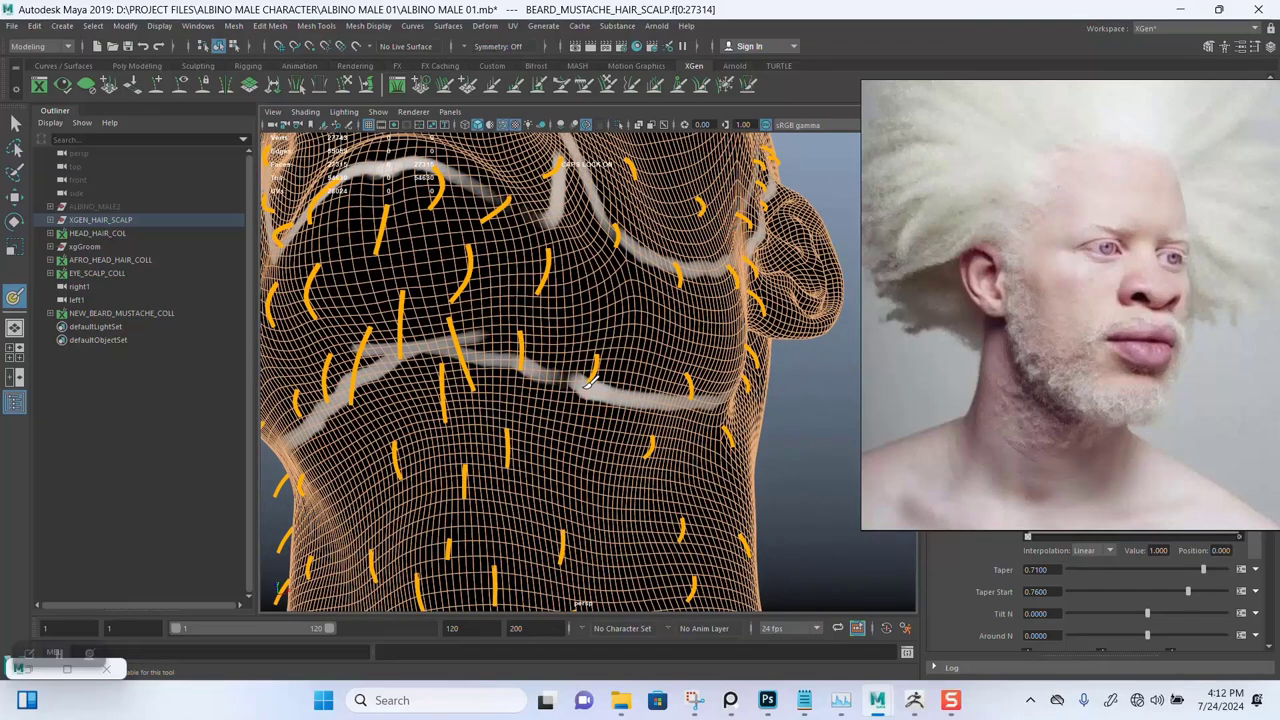
{"action": "left_click_drag", "start_coordinate": [521, 352], "coordinate": [541, 352], "text": "alt"}
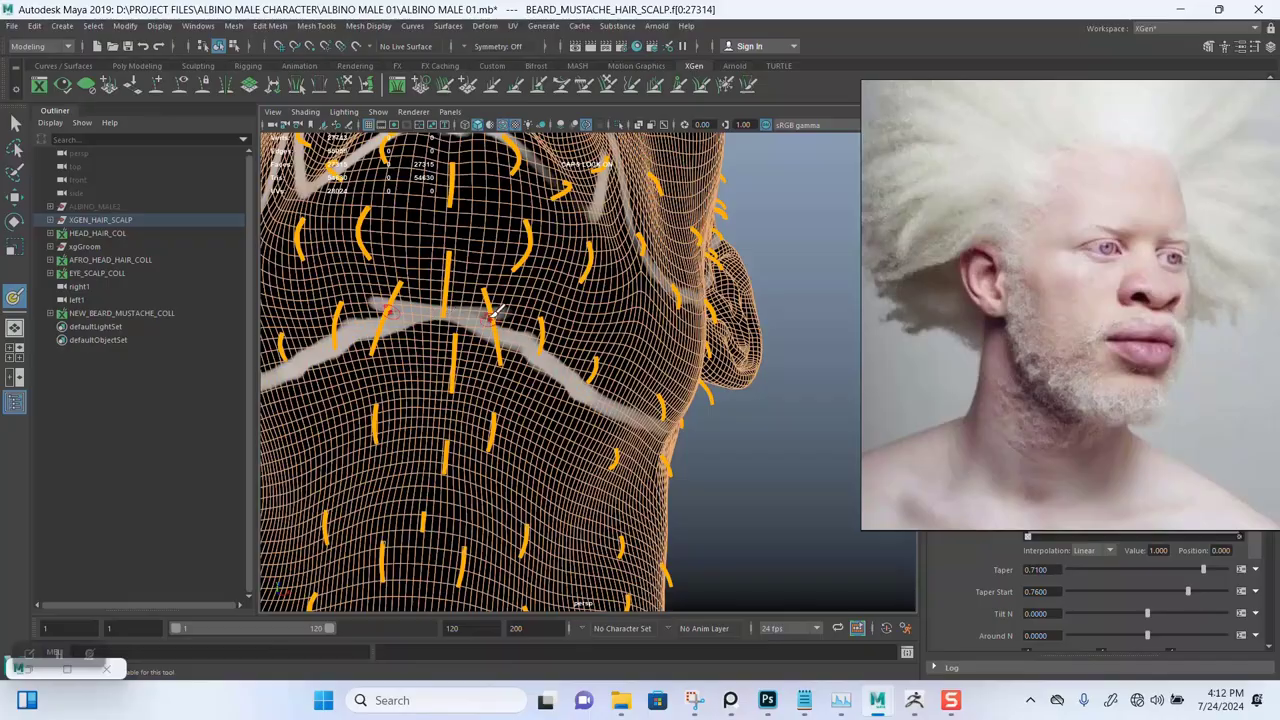
{"action": "left_click_drag", "start_coordinate": [496, 311], "coordinate": [521, 342], "text": "alt"}
Fill the sideburn between its two outlines with white, from the temple down in front of the ear
{"action": "left_click_drag", "start_coordinate": [536, 398], "coordinate": [478, 388], "text": "alt"}
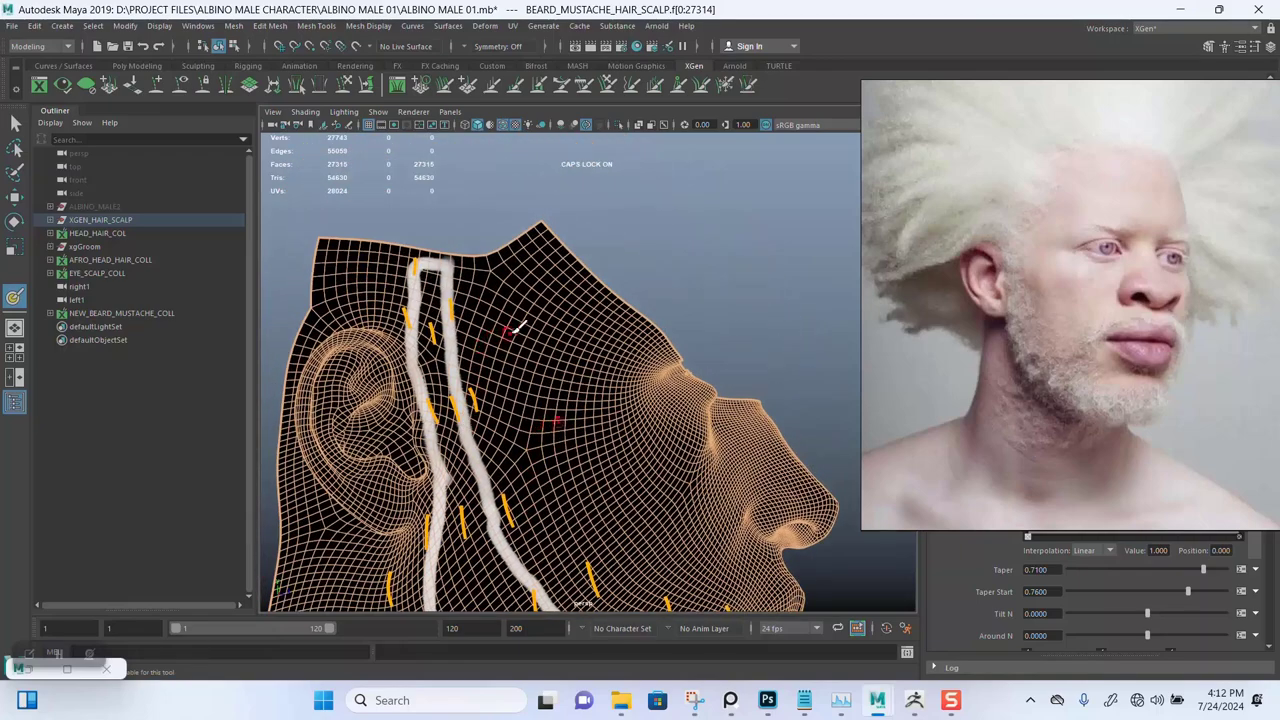
{"action": "scroll", "coordinate": [497, 316], "scroll_direction": "up", "scroll_amount": 4}
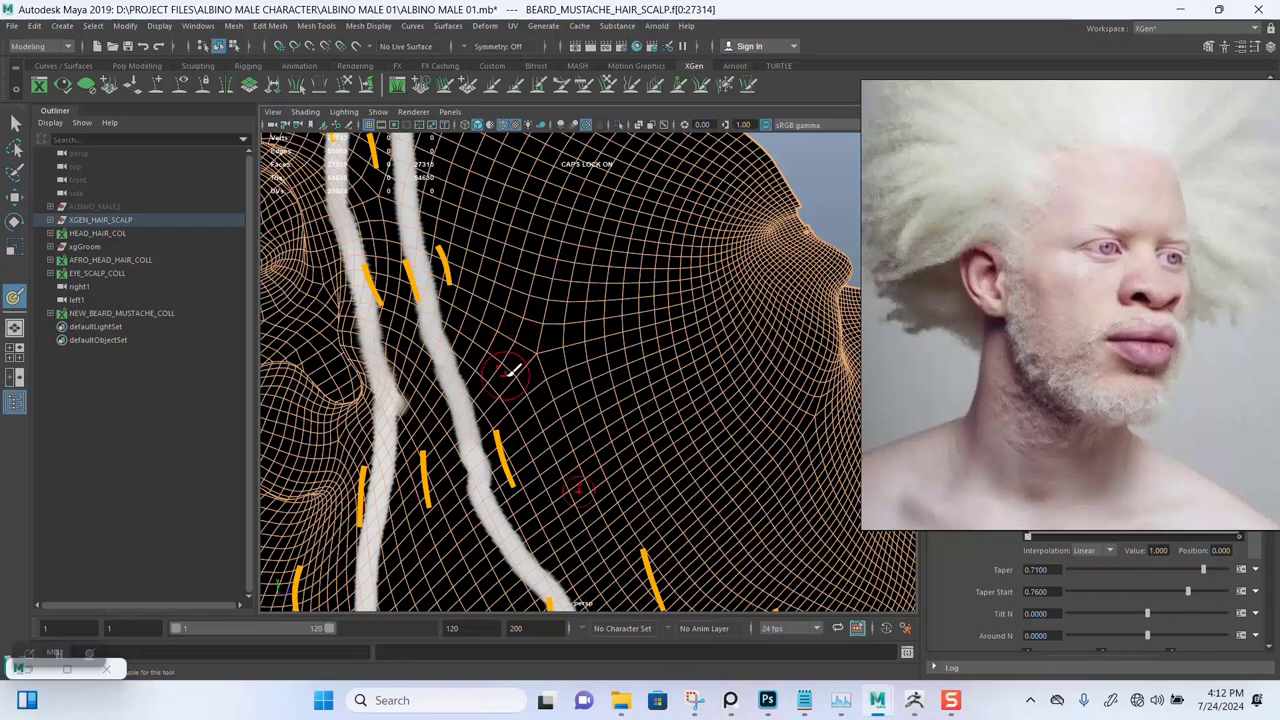
{"action": "scroll", "coordinate": [514, 371], "scroll_direction": "down", "scroll_amount": 2}
{"action": "middle_click_drag", "start_coordinate": [508, 380], "coordinate": [543, 500], "text": "alt"}
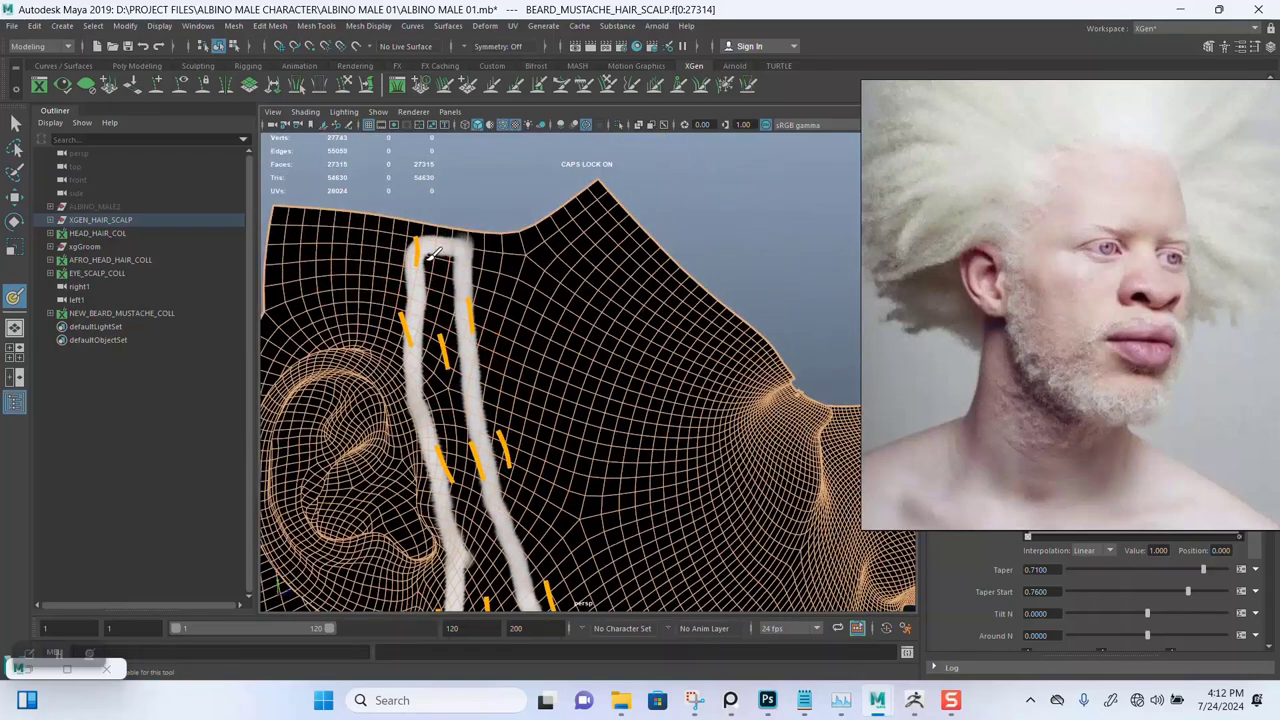
{"action": "mouse_move", "coordinate": [435, 253]}
{"action": "left_mouse_down"}
{"action": "mouse_move", "coordinate": [455, 320]}
{"action": "mouse_move", "coordinate": [452, 462]}
{"action": "mouse_move", "coordinate": [435, 310]}
{"action": "mouse_move", "coordinate": [440, 470]}
{"action": "left_mouse_up"}
{"action": "middle_click_drag", "start_coordinate": [440, 470], "coordinate": [457, 307], "text": "alt"}
{"action": "mouse_move", "coordinate": [457, 307]}
{"action": "left_mouse_down"}
{"action": "mouse_move", "coordinate": [465, 290]}
{"action": "mouse_move", "coordinate": [490, 455]}
{"action": "mouse_move", "coordinate": [488, 300]}
{"action": "mouse_move", "coordinate": [512, 443]}
{"action": "mouse_move", "coordinate": [503, 171]}
{"action": "mouse_move", "coordinate": [525, 300]}
{"action": "mouse_move", "coordinate": [520, 382]}
{"action": "mouse_move", "coordinate": [500, 325]}
{"action": "mouse_move", "coordinate": [490, 450]}
{"action": "mouse_move", "coordinate": [502, 510]}
{"action": "mouse_move", "coordinate": [528, 285]}
{"action": "mouse_move", "coordinate": [575, 460]}
{"action": "mouse_move", "coordinate": [532, 368]}
{"action": "mouse_move", "coordinate": [520, 468]}
{"action": "mouse_move", "coordinate": [568, 455]}
{"action": "mouse_move", "coordinate": [528, 455]}
{"action": "left_mouse_up"}
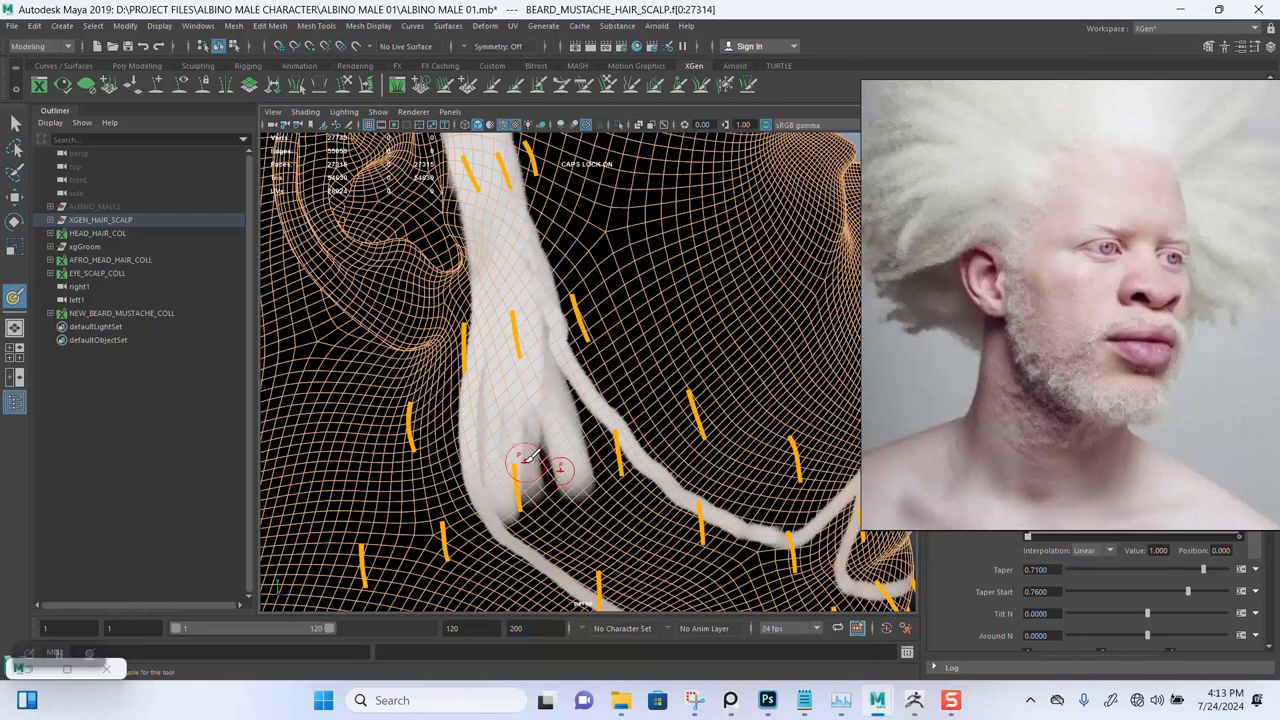
Continue the white fill below the ear and along the jaw, between the upper and lower beard outlines
{"action": "middle_click_drag", "start_coordinate": [563, 471], "coordinate": [493, 390], "text": "alt"}
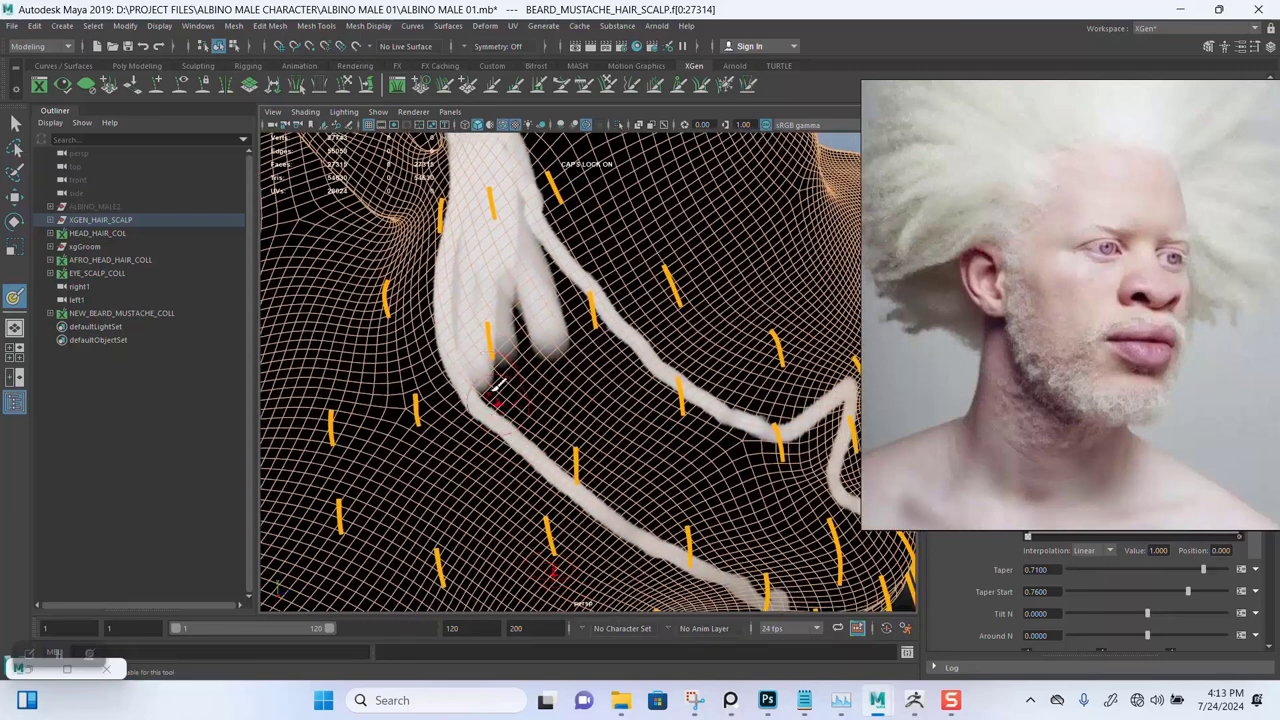
{"action": "mouse_move", "coordinate": [501, 208]}
{"action": "left_mouse_down"}
{"action": "mouse_move", "coordinate": [560, 388]}
{"action": "mouse_move", "coordinate": [505, 354]}
{"action": "mouse_move", "coordinate": [466, 263]}
{"action": "mouse_move", "coordinate": [505, 399]}
{"action": "mouse_move", "coordinate": [550, 450]}
{"action": "mouse_move", "coordinate": [670, 525]}
{"action": "mouse_move", "coordinate": [553, 392]}
{"action": "left_mouse_up"}
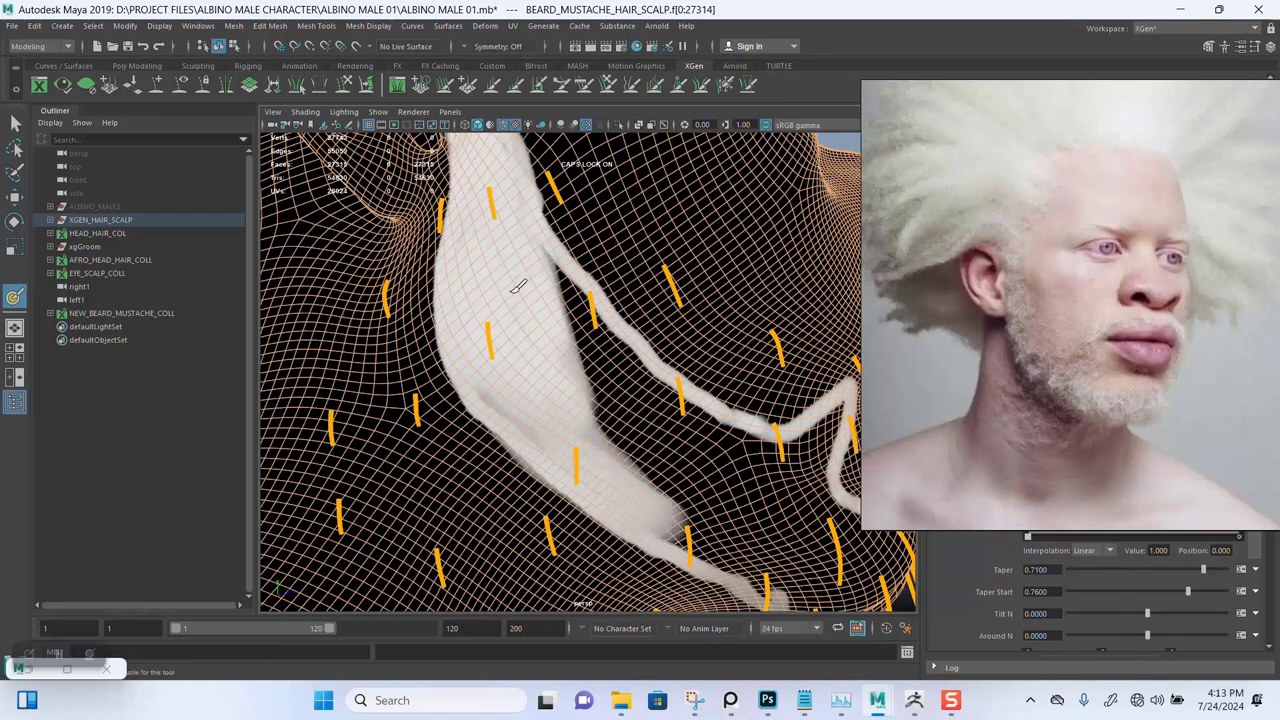
{"action": "mouse_move", "coordinate": [518, 285]}
{"action": "left_mouse_down"}
{"action": "mouse_move", "coordinate": [625, 440]}
{"action": "mouse_move", "coordinate": [745, 535]}
{"action": "mouse_move", "coordinate": [640, 430]}
{"action": "mouse_move", "coordinate": [553, 312]}
{"action": "mouse_move", "coordinate": [695, 450]}
{"action": "mouse_move", "coordinate": [563, 285]}
{"action": "left_mouse_up"}
{"action": "mouse_move", "coordinate": [648, 395]}
{"action": "left_mouse_down"}
{"action": "mouse_move", "coordinate": [728, 454]}
{"action": "mouse_move", "coordinate": [678, 447]}
{"action": "left_mouse_up"}
Paint the remaining jaw, mouth-corner and chin area solid white, including the underside of the chin
{"action": "mouse_move", "coordinate": [648, 437]}
{"action": "left_mouse_down", "text": "alt"}
{"action": "mouse_move", "coordinate": [532, 377]}
{"action": "mouse_move", "coordinate": [584, 370]}
{"action": "left_mouse_up", "text": "alt"}
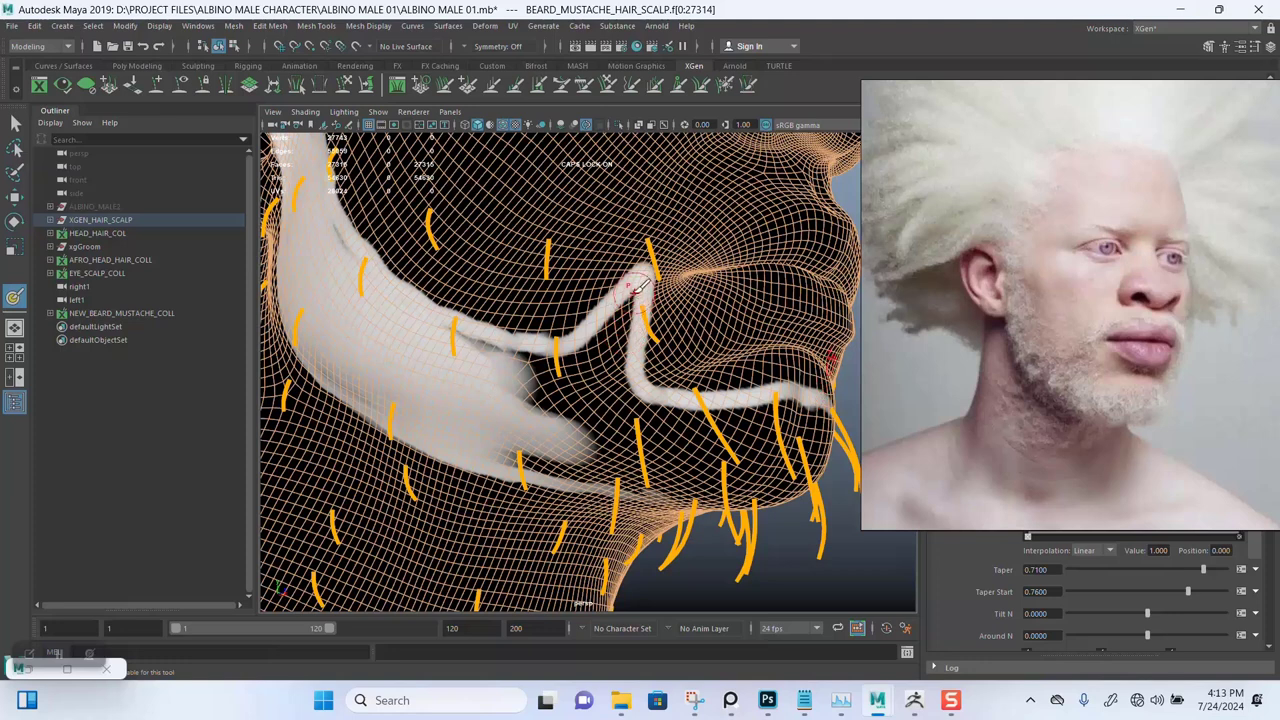
{"action": "mouse_move", "coordinate": [634, 294]}
{"action": "left_mouse_down"}
{"action": "mouse_move", "coordinate": [578, 388]}
{"action": "mouse_move", "coordinate": [641, 298]}
{"action": "mouse_move", "coordinate": [580, 352]}
{"action": "mouse_move", "coordinate": [515, 372]}
{"action": "mouse_move", "coordinate": [465, 345]}
{"action": "mouse_move", "coordinate": [567, 370]}
{"action": "mouse_move", "coordinate": [589, 398]}
{"action": "mouse_move", "coordinate": [546, 423]}
{"action": "mouse_move", "coordinate": [508, 325]}
{"action": "mouse_move", "coordinate": [507, 252]}
{"action": "mouse_move", "coordinate": [478, 272]}
{"action": "mouse_move", "coordinate": [570, 248]}
{"action": "mouse_move", "coordinate": [558, 238]}
{"action": "mouse_move", "coordinate": [605, 252]}
{"action": "mouse_move", "coordinate": [710, 248]}
{"action": "mouse_move", "coordinate": [650, 232]}
{"action": "mouse_move", "coordinate": [735, 230]}
{"action": "mouse_move", "coordinate": [628, 238]}
{"action": "mouse_move", "coordinate": [465, 312]}
{"action": "mouse_move", "coordinate": [505, 340]}
{"action": "mouse_move", "coordinate": [703, 337]}
{"action": "mouse_move", "coordinate": [605, 310]}
{"action": "mouse_move", "coordinate": [505, 305]}
{"action": "left_mouse_up"}
{"action": "key", "text": "b"}
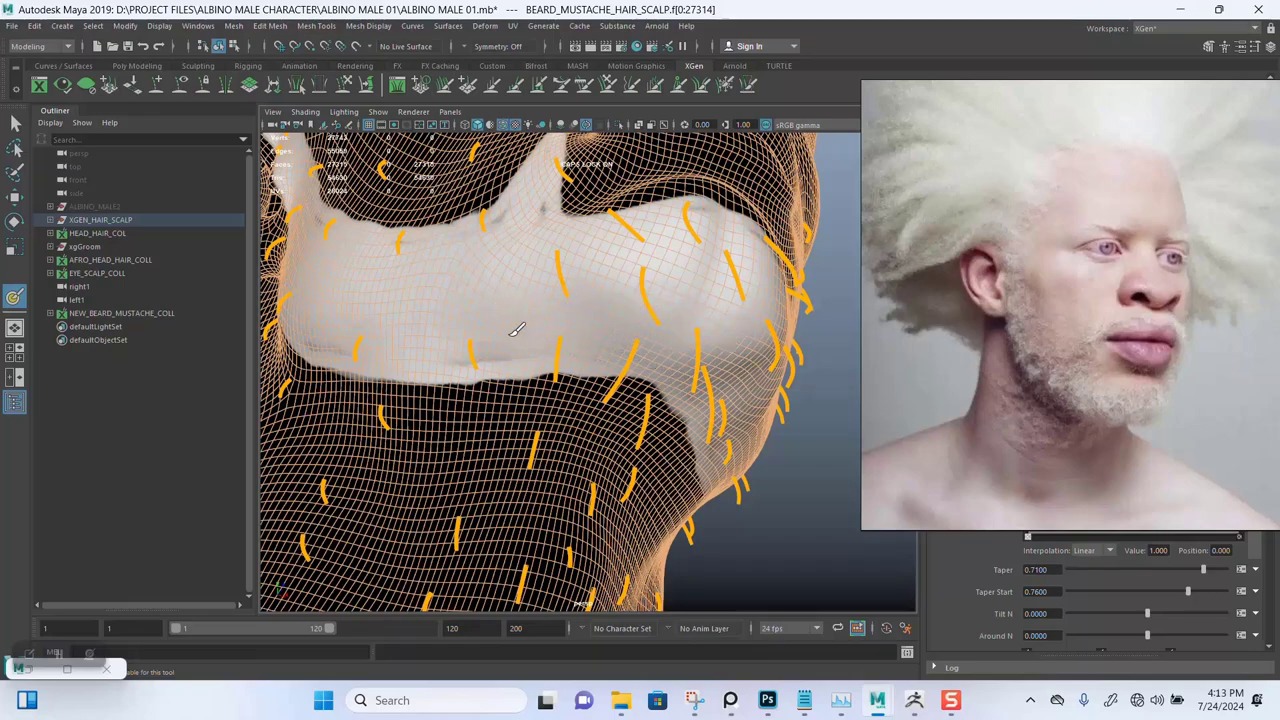
Check the painted beard zone from the side and save the density mask map NEW_BEARD_DENS_MASK
{"action": "mouse_move", "coordinate": [470, 314]}
{"action": "left_mouse_down", "text": "alt"}
{"action": "mouse_move", "coordinate": [531, 349]}
{"action": "mouse_move", "coordinate": [534, 422]}
{"action": "mouse_move", "coordinate": [540, 290]}
{"action": "left_mouse_up", "text": "alt"}
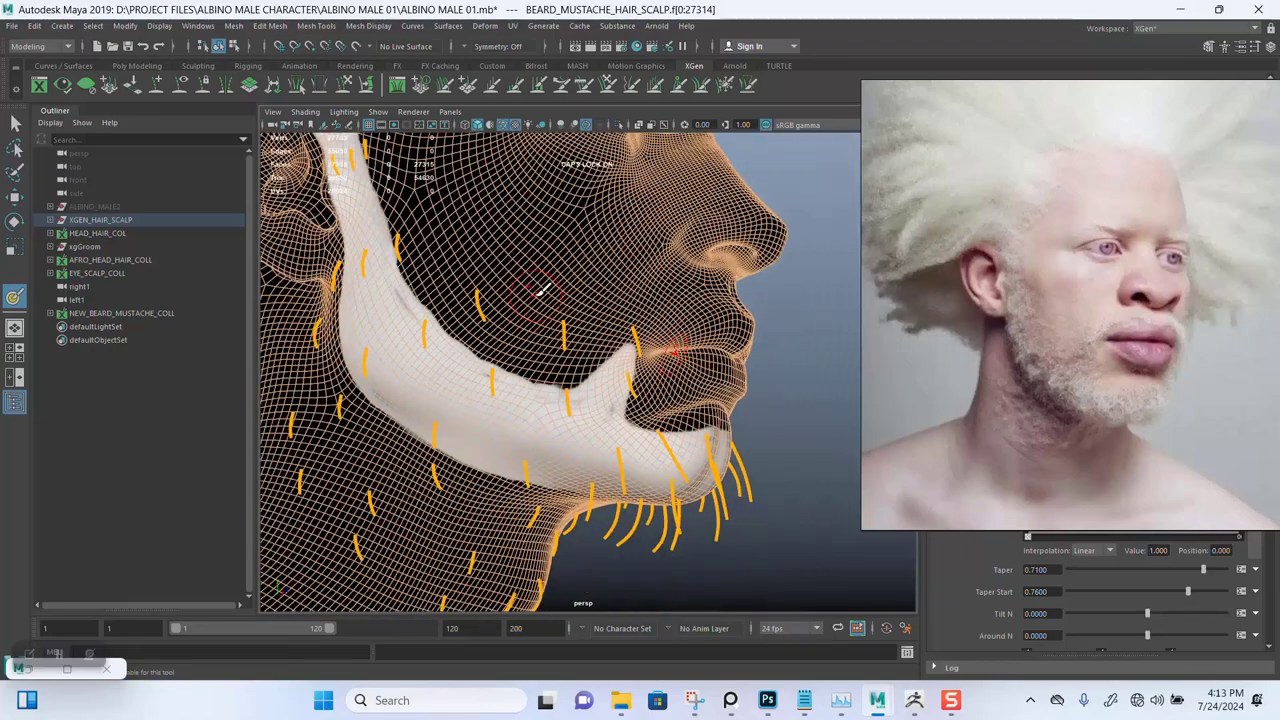
{"action": "left_click_drag", "start_coordinate": [605, 352], "coordinate": [626, 414], "text": "alt"}
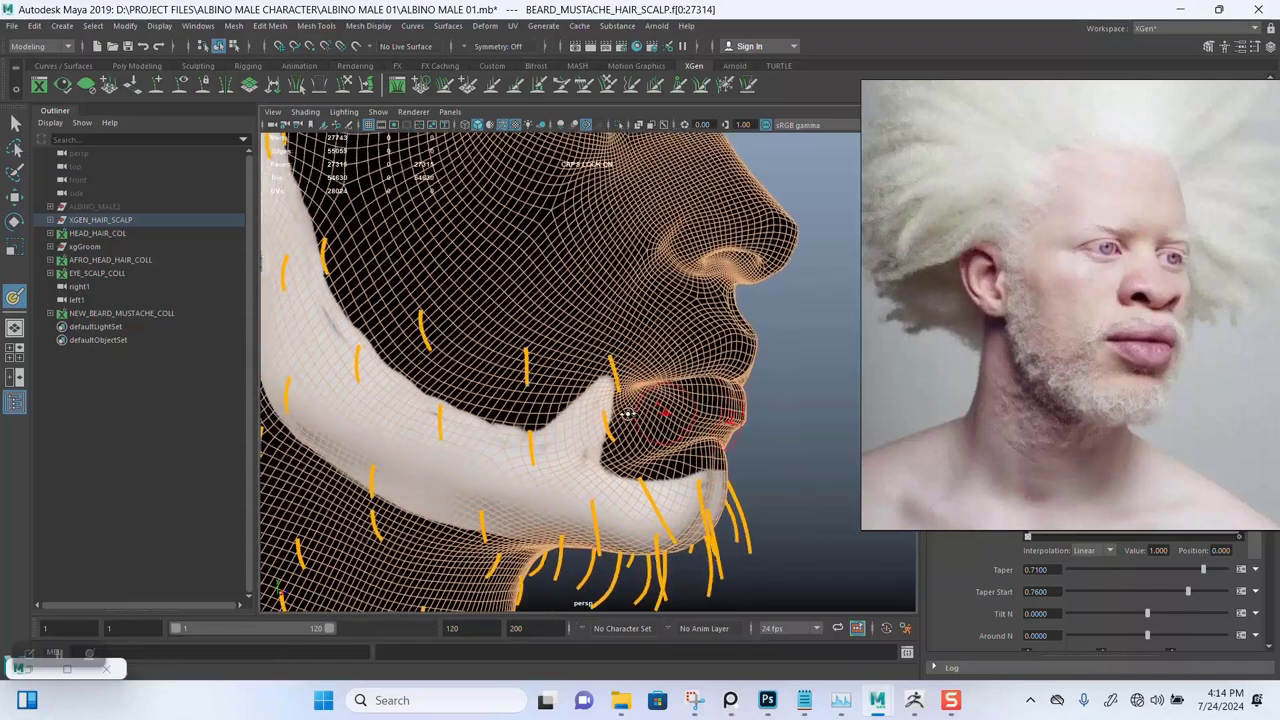
{"action": "middle_click_drag", "start_coordinate": [604, 380], "coordinate": [645, 372], "text": "alt"}
{"action": "left_click_drag", "start_coordinate": [648, 372], "coordinate": [520, 330], "text": "alt"}
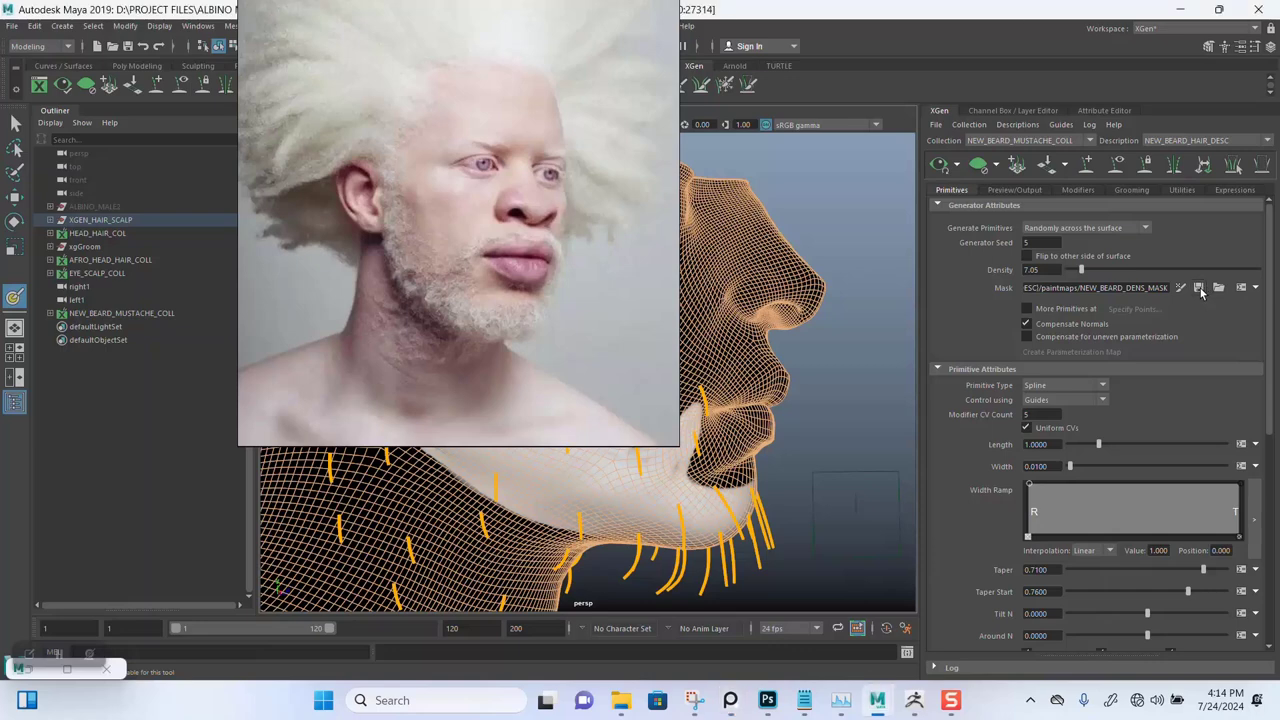
{"action": "left_click", "coordinate": [1200, 288]}
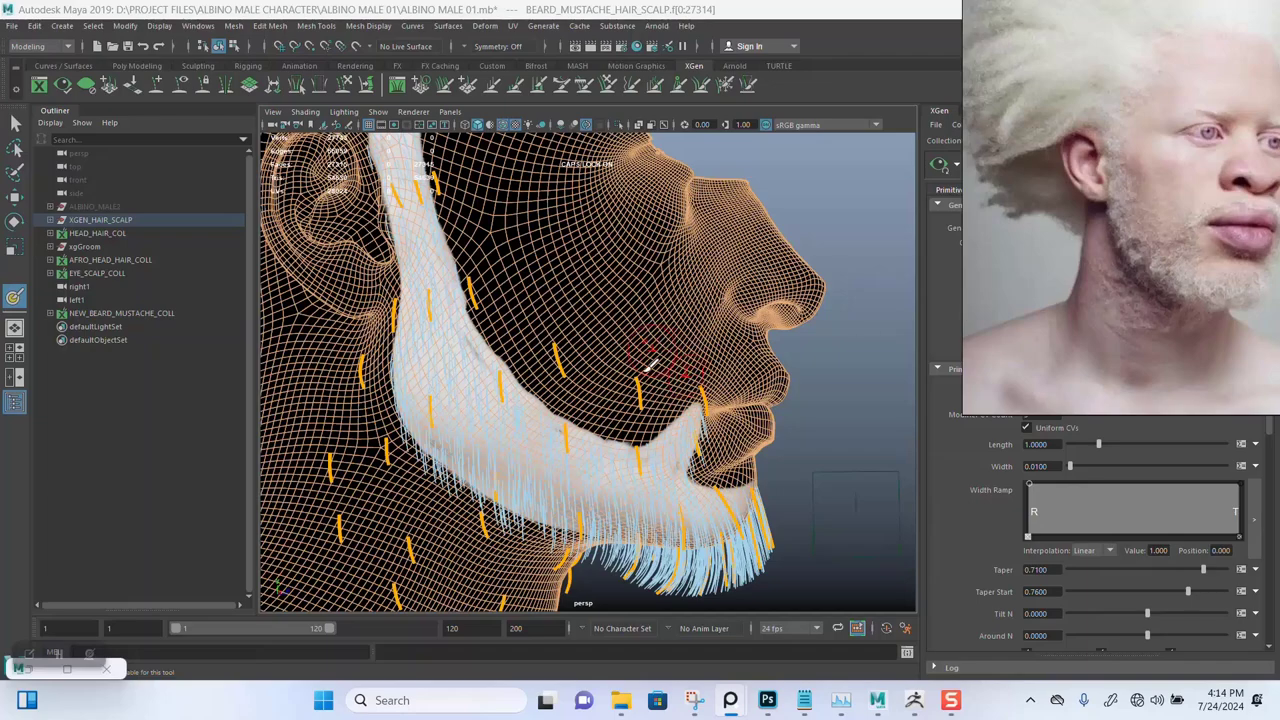
Reassign the 3D paint file textures at 4096 x 4096 and save the textures
{"action": "left_click_drag", "start_coordinate": [620, 370], "coordinate": [590, 387], "text": "alt"}
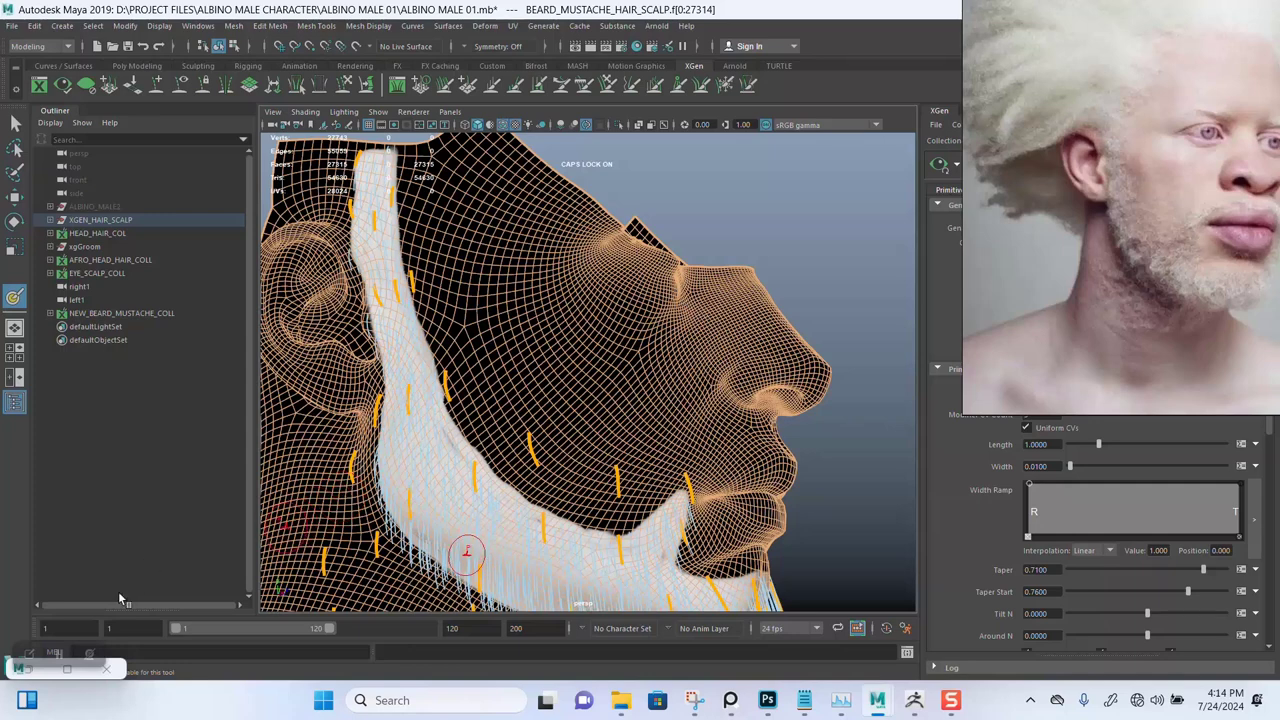
{"action": "double_click", "coordinate": [14, 297]}
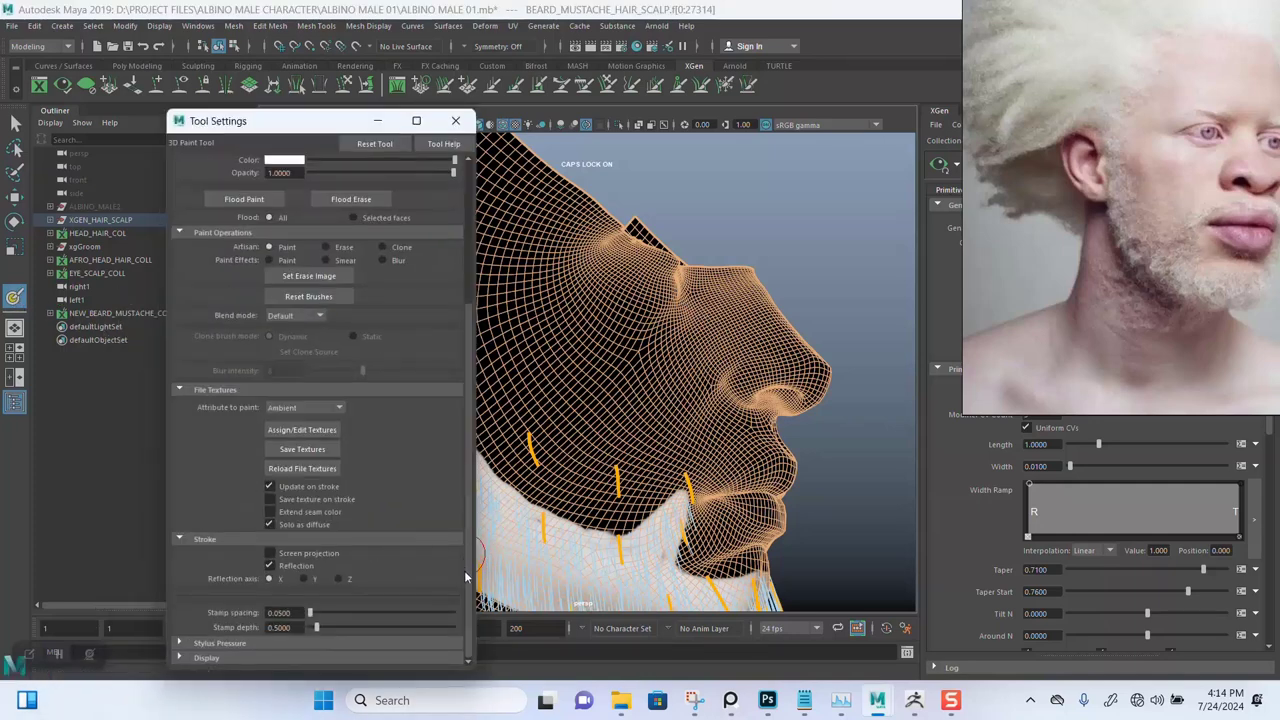
{"action": "right_click_drag", "start_coordinate": [764, 425], "coordinate": [770, 425], "text": "alt"}
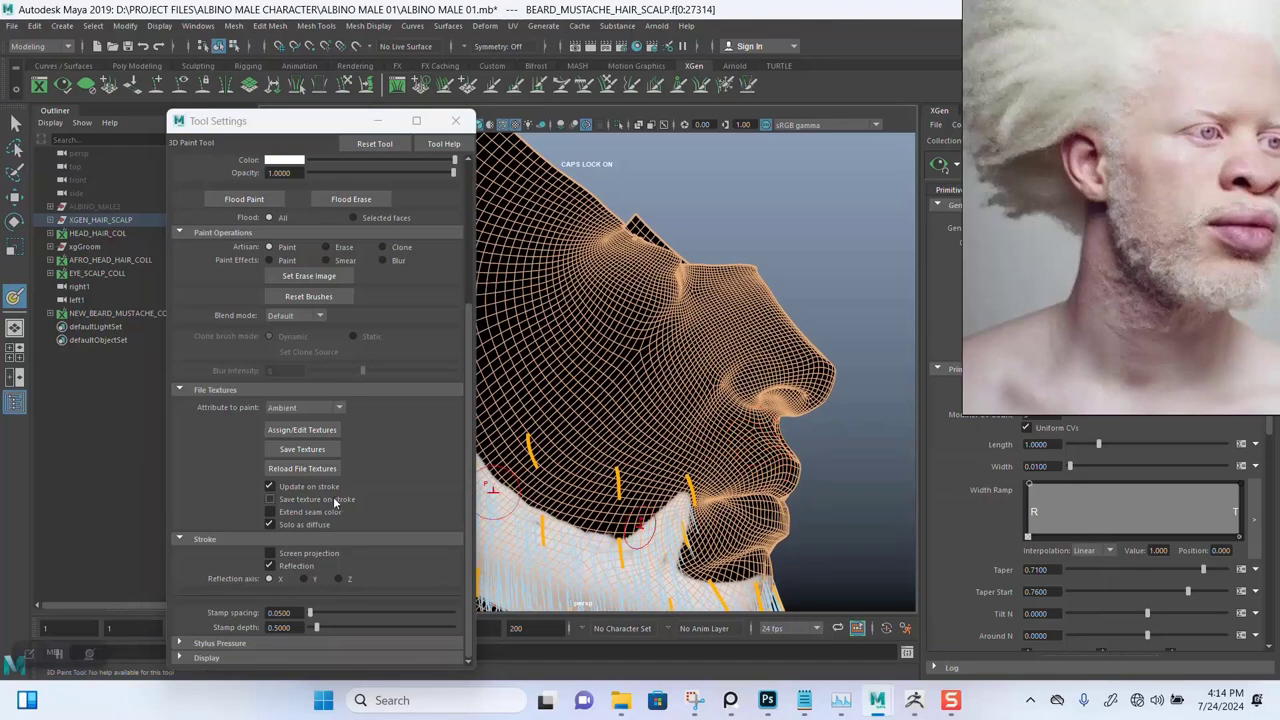
{"action": "left_click", "coordinate": [302, 429]}
{"action": "left_click_drag", "start_coordinate": [588, 264], "coordinate": [617, 287]}
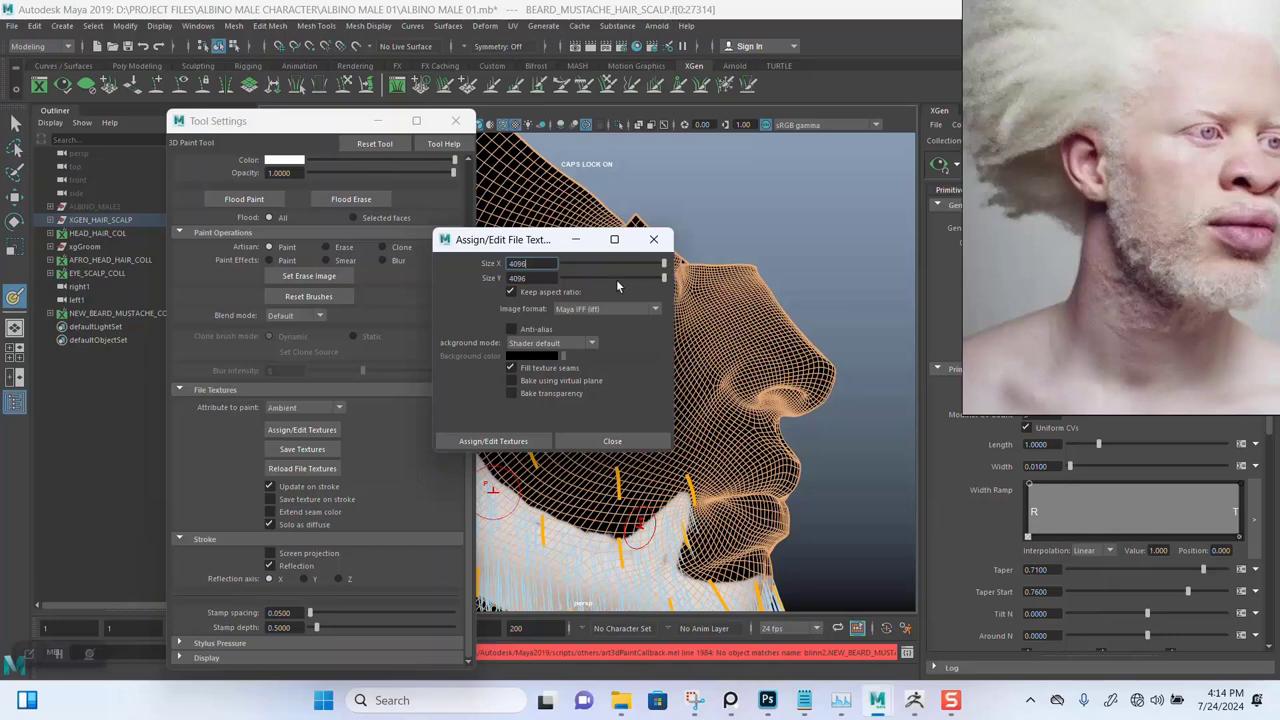
{"action": "left_click", "coordinate": [545, 440]}
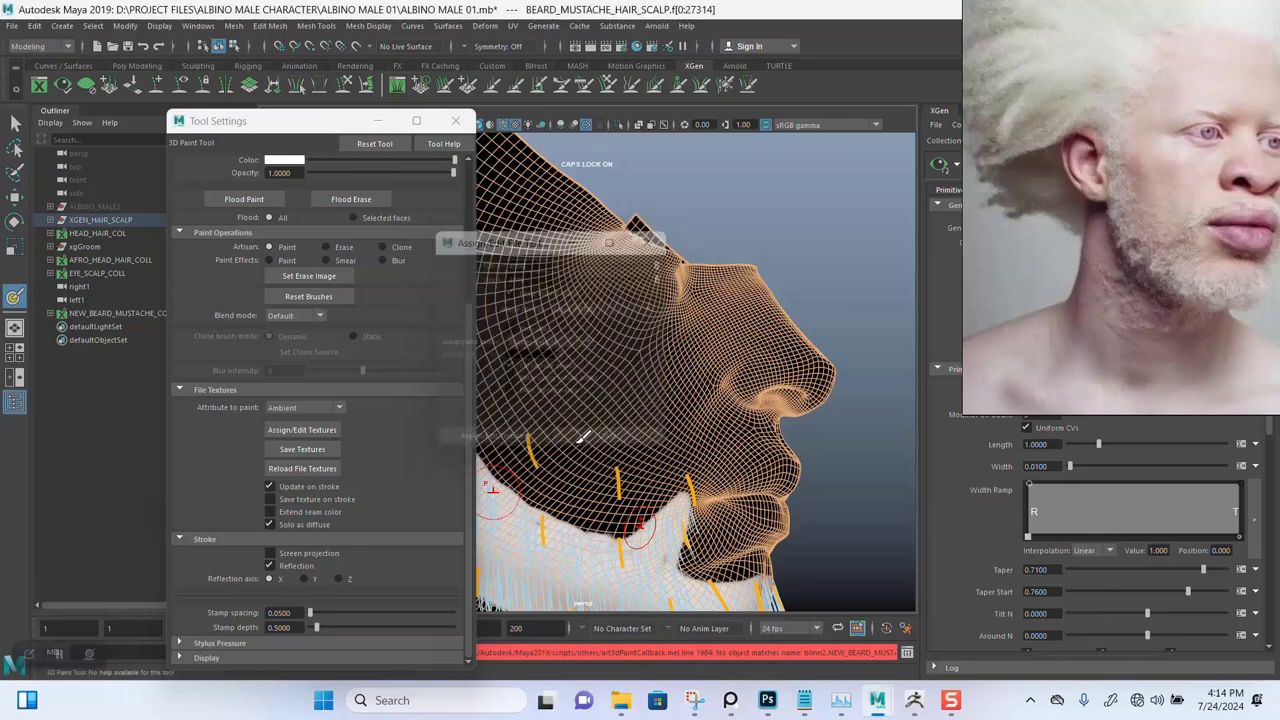
{"action": "left_click", "coordinate": [322, 450]}
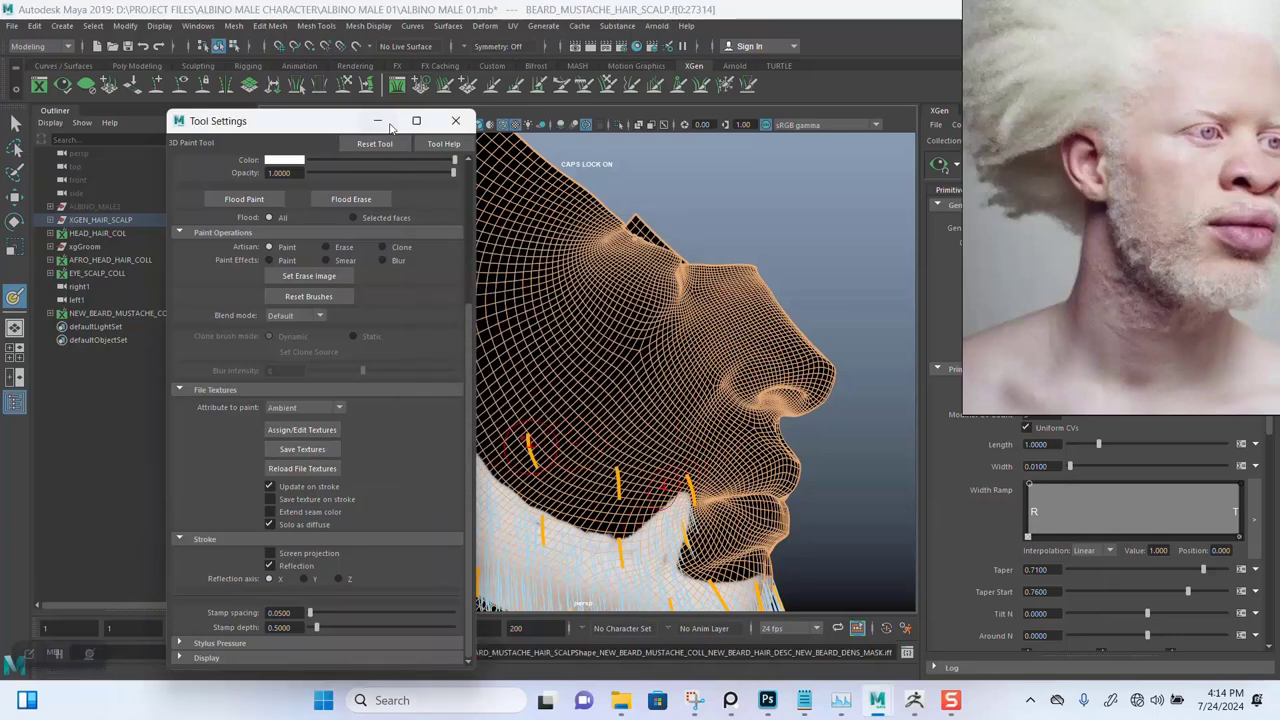
Set the paint colour to dark grey and paint a band along the beard's upper edge from the cheek toward the mouth corner
{"action": "scroll", "coordinate": [283, 240], "scroll_direction": "up", "scroll_amount": 5}
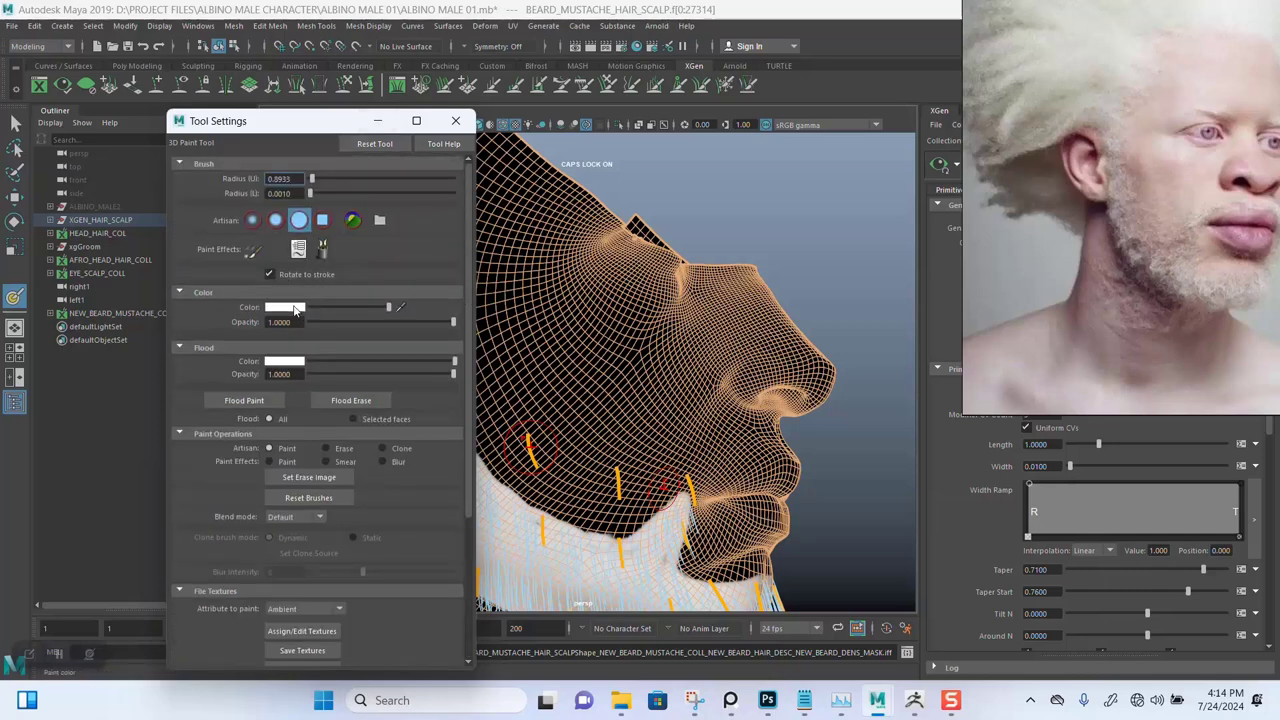
{"action": "left_click", "coordinate": [328, 308]}
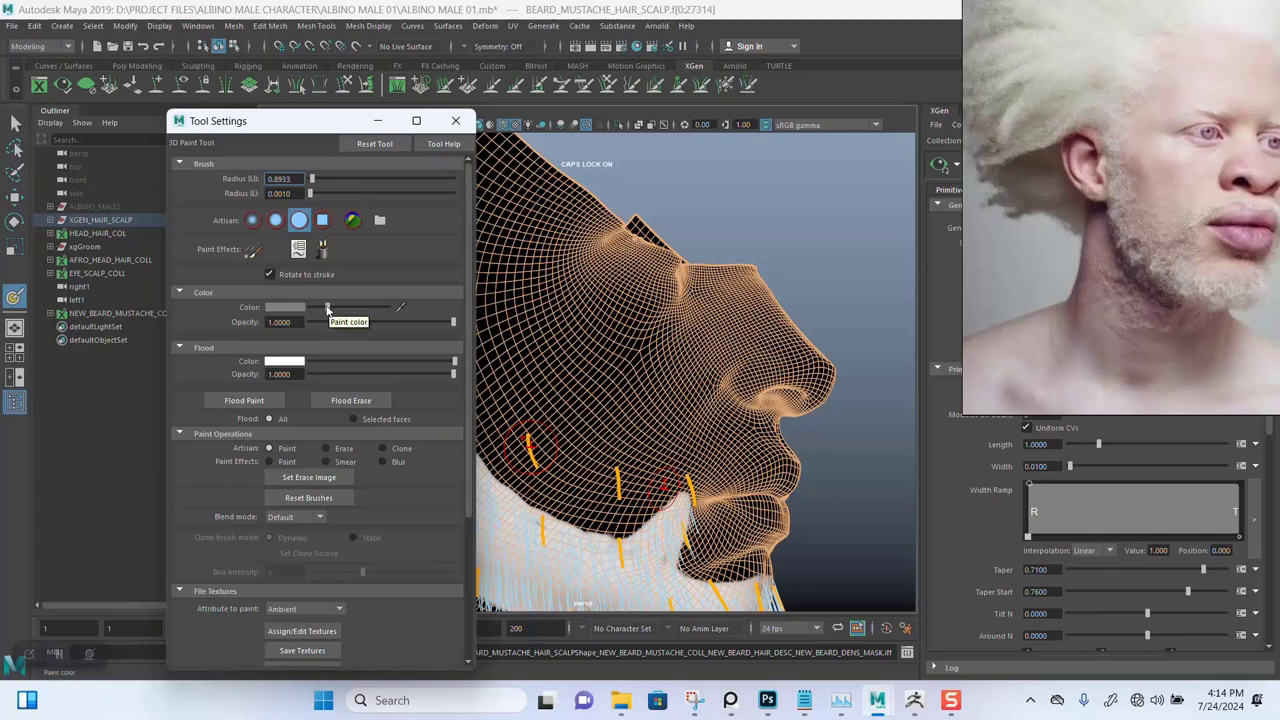
{"action": "left_click", "coordinate": [348, 310]}
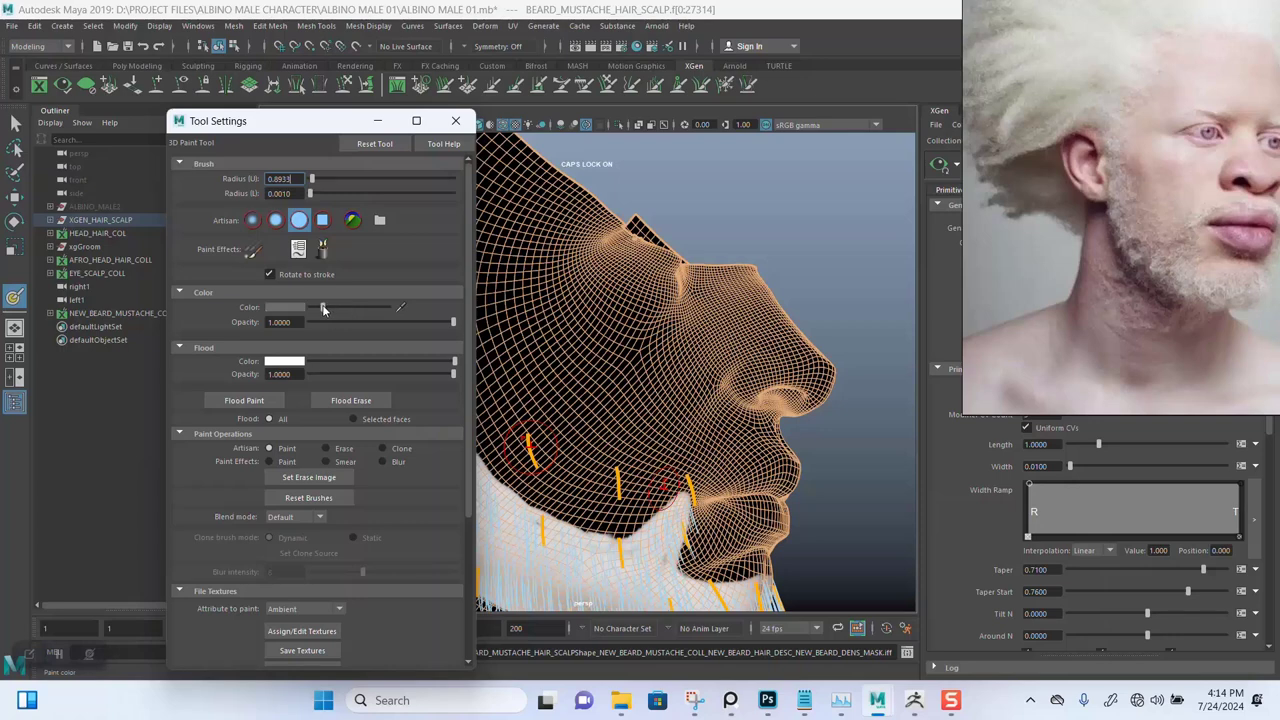
{"action": "left_click", "coordinate": [377, 121]}
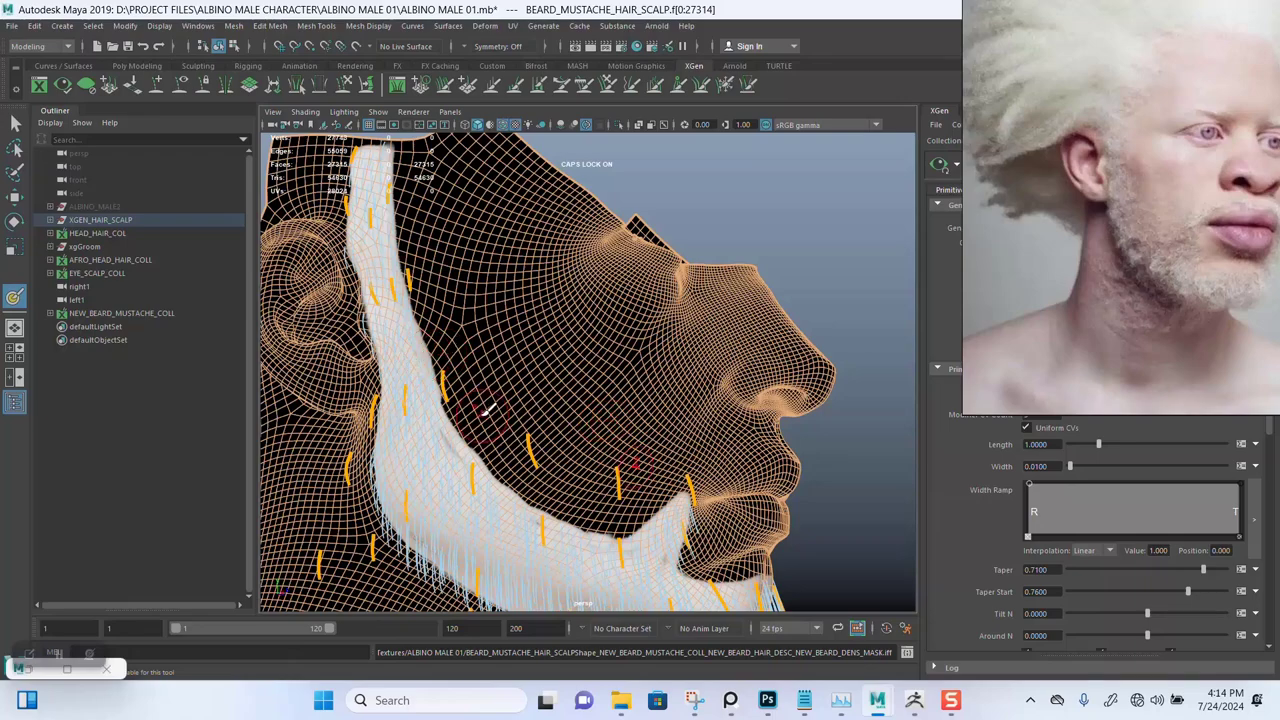
{"action": "middle_click_drag", "start_coordinate": [496, 419], "coordinate": [501, 476], "text": "alt"}
{"action": "left_click_drag", "start_coordinate": [508, 391], "coordinate": [557, 407], "text": "alt"}
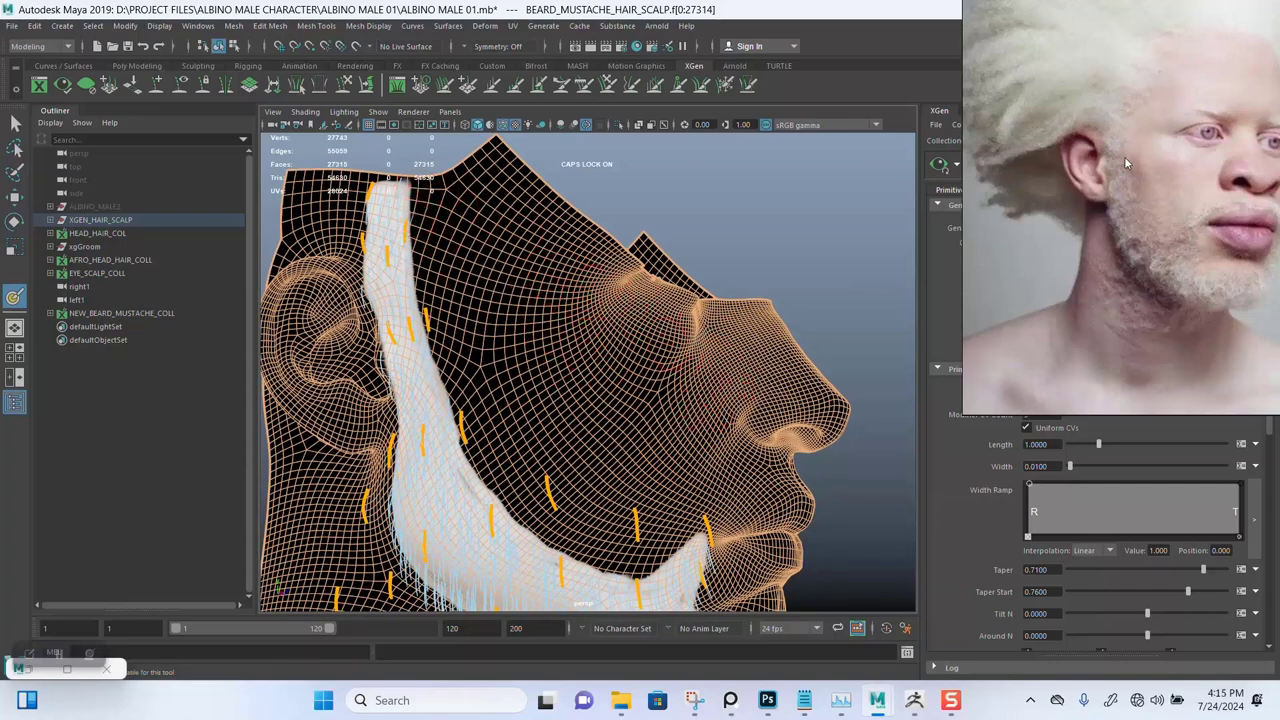
{"action": "left_click_drag", "start_coordinate": [737, 398], "coordinate": [530, 378], "text": "alt"}
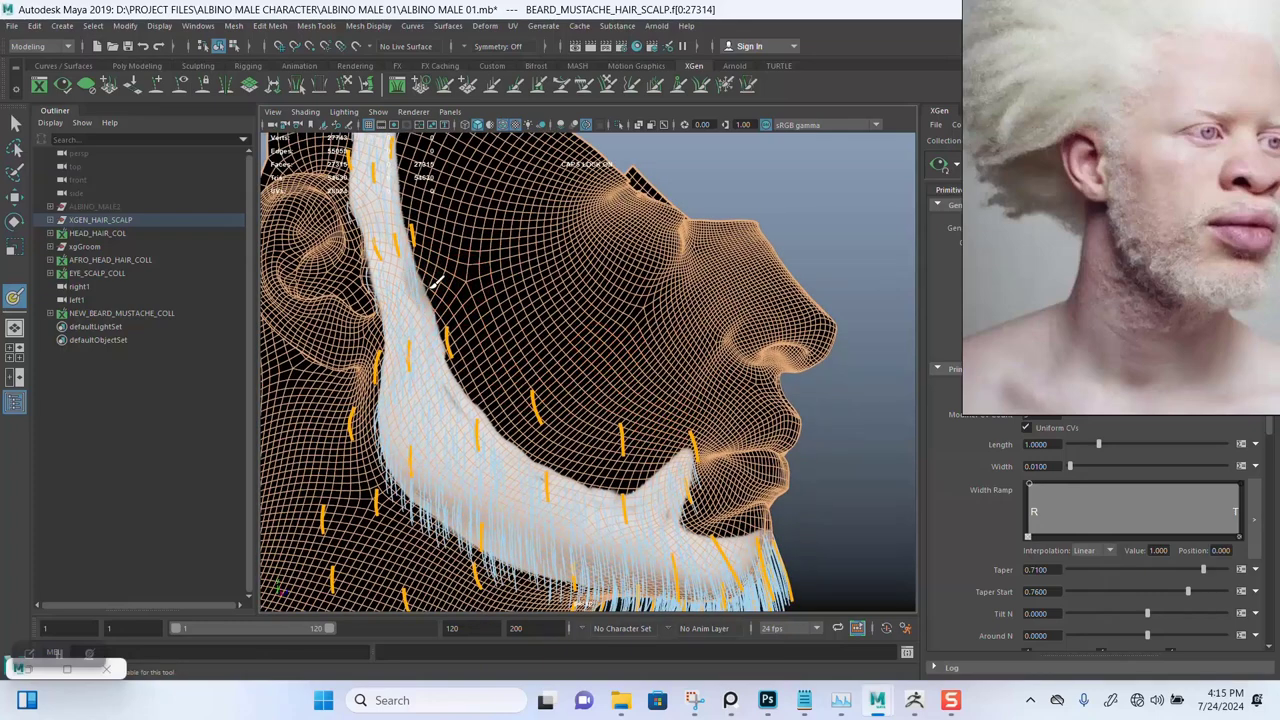
{"action": "left_click_drag", "start_coordinate": [432, 288], "coordinate": [504, 390]}
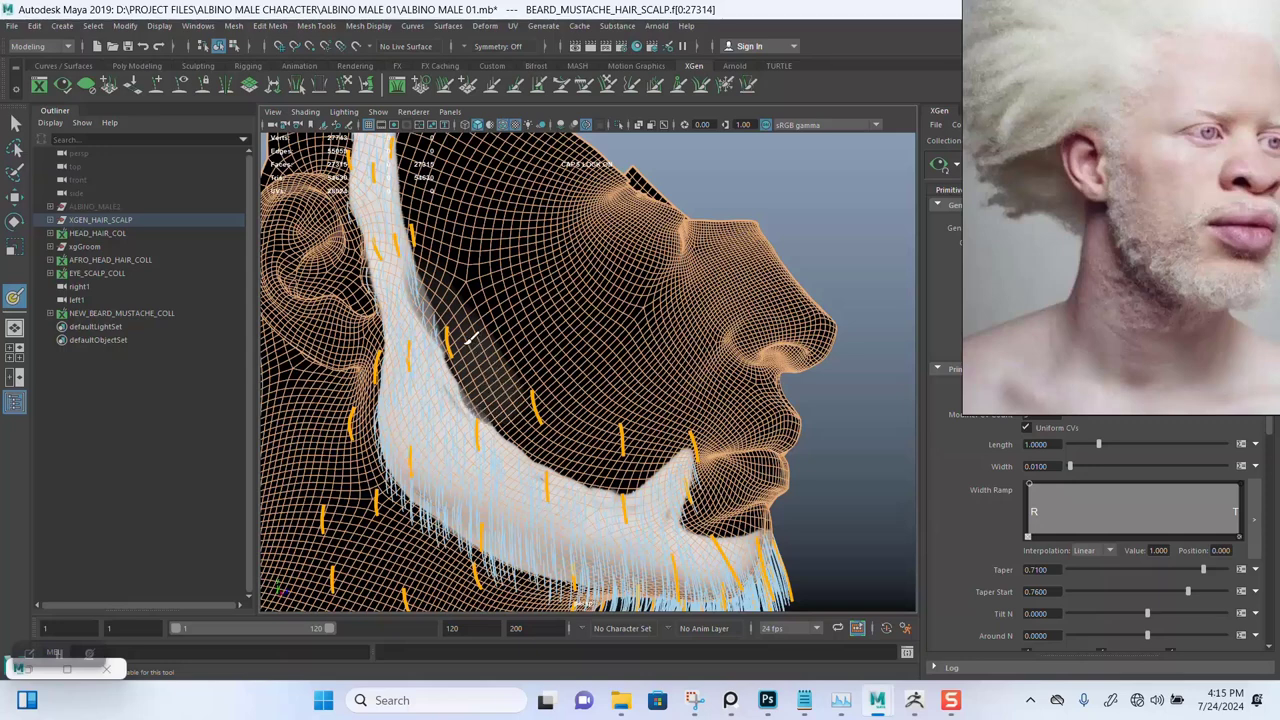
{"action": "mouse_move", "coordinate": [531, 405]}
{"action": "left_mouse_down"}
{"action": "mouse_move", "coordinate": [548, 430]}
{"action": "mouse_move", "coordinate": [613, 458]}
{"action": "left_mouse_up"}
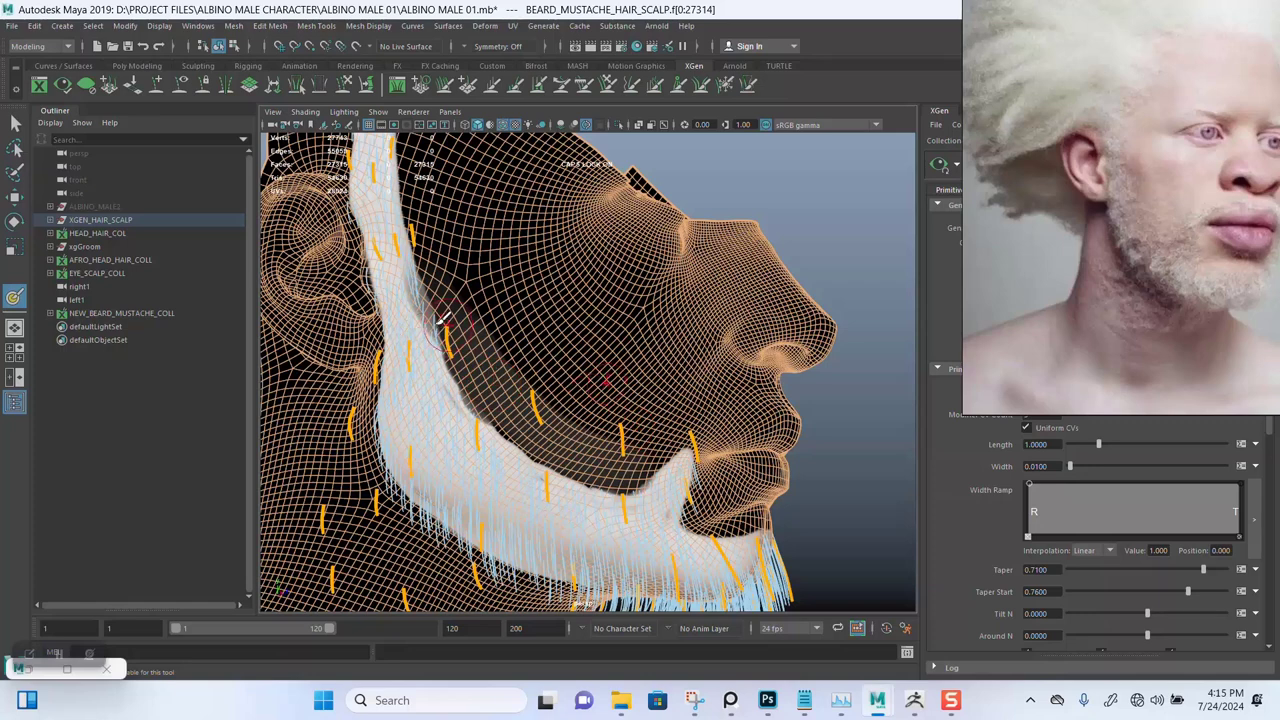
Lighten the paint colour to light grey and paint a band above the beard's upper edge from the sideburn to the mouth corner
{"action": "double_click", "coordinate": [15, 298]}
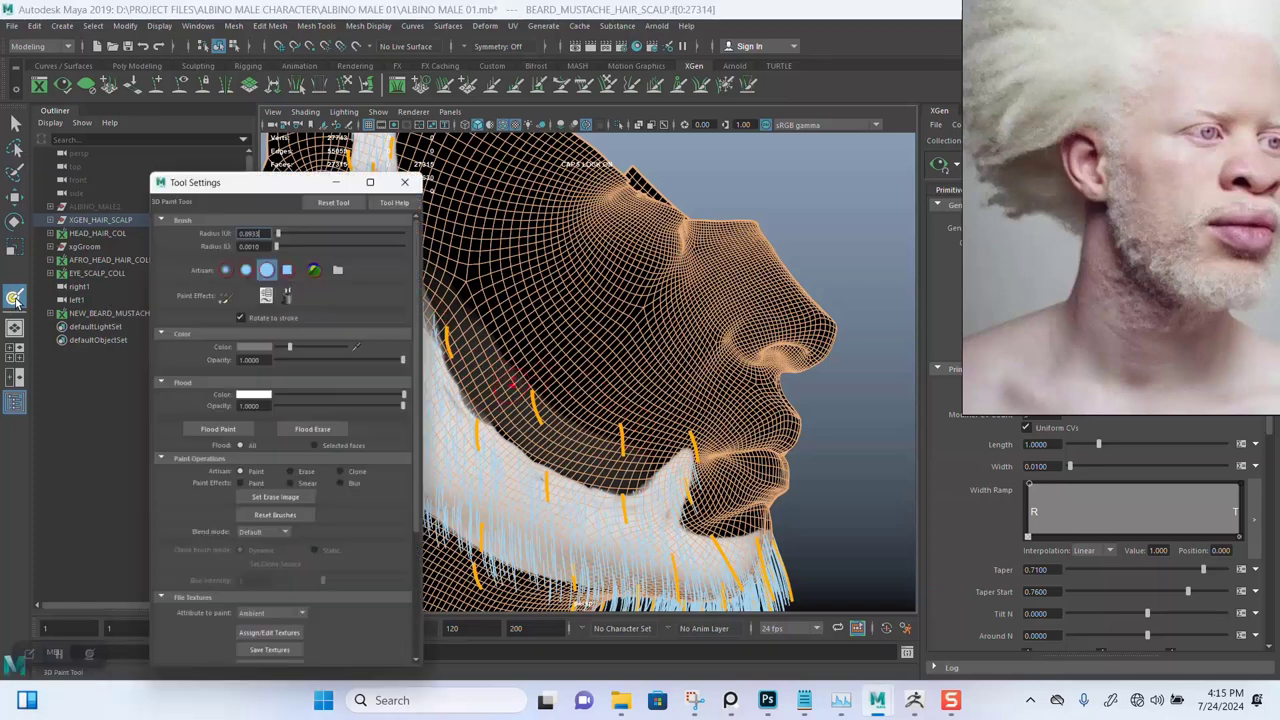
{"action": "left_click_drag", "start_coordinate": [332, 307], "coordinate": [349, 308]}
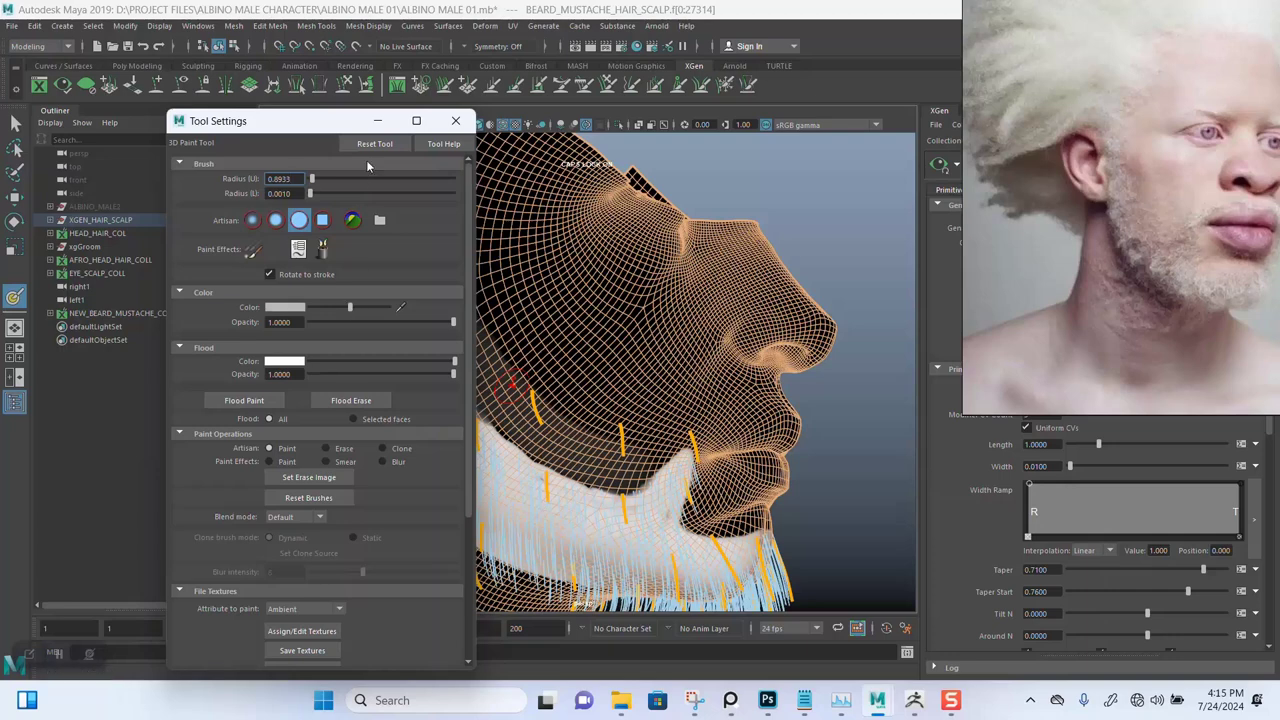
{"action": "left_click", "coordinate": [455, 120]}
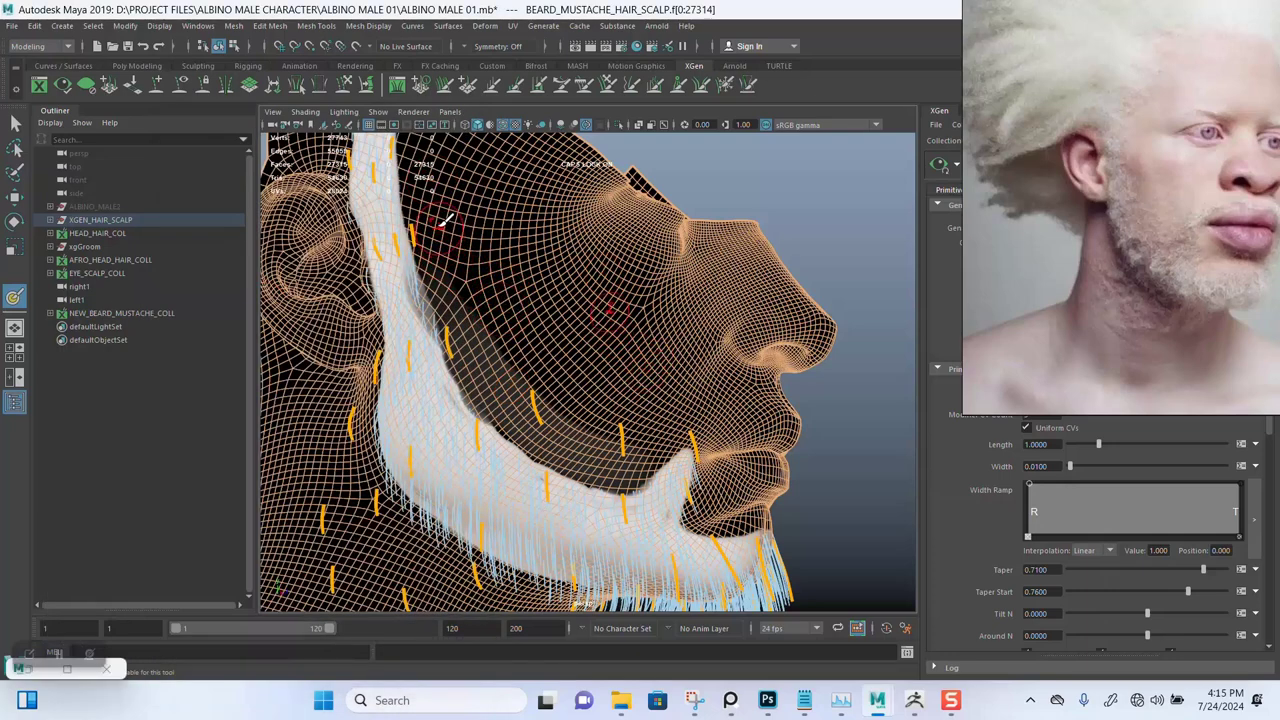
{"action": "mouse_move", "coordinate": [436, 226]}
{"action": "left_mouse_down"}
{"action": "mouse_move", "coordinate": [472, 345]}
{"action": "mouse_move", "coordinate": [515, 415]}
{"action": "mouse_move", "coordinate": [632, 464]}
{"action": "left_mouse_up"}
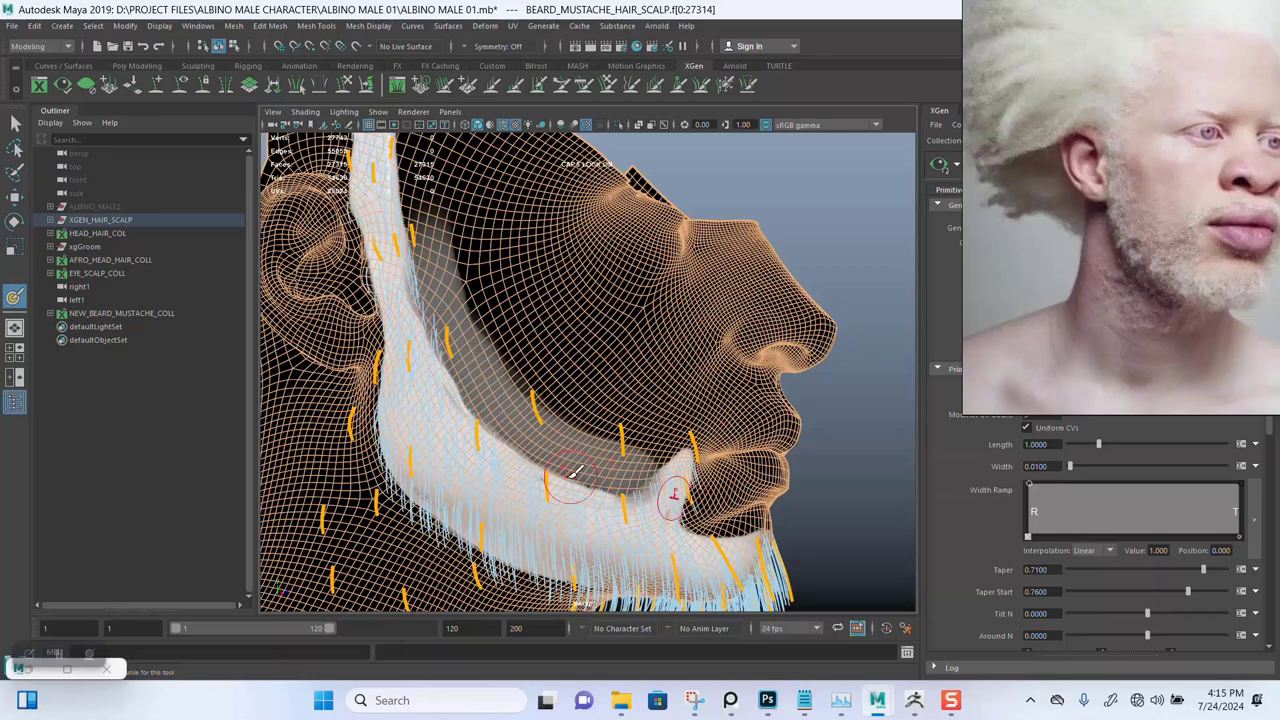
{"action": "left_click_drag", "start_coordinate": [597, 477], "coordinate": [520, 439]}
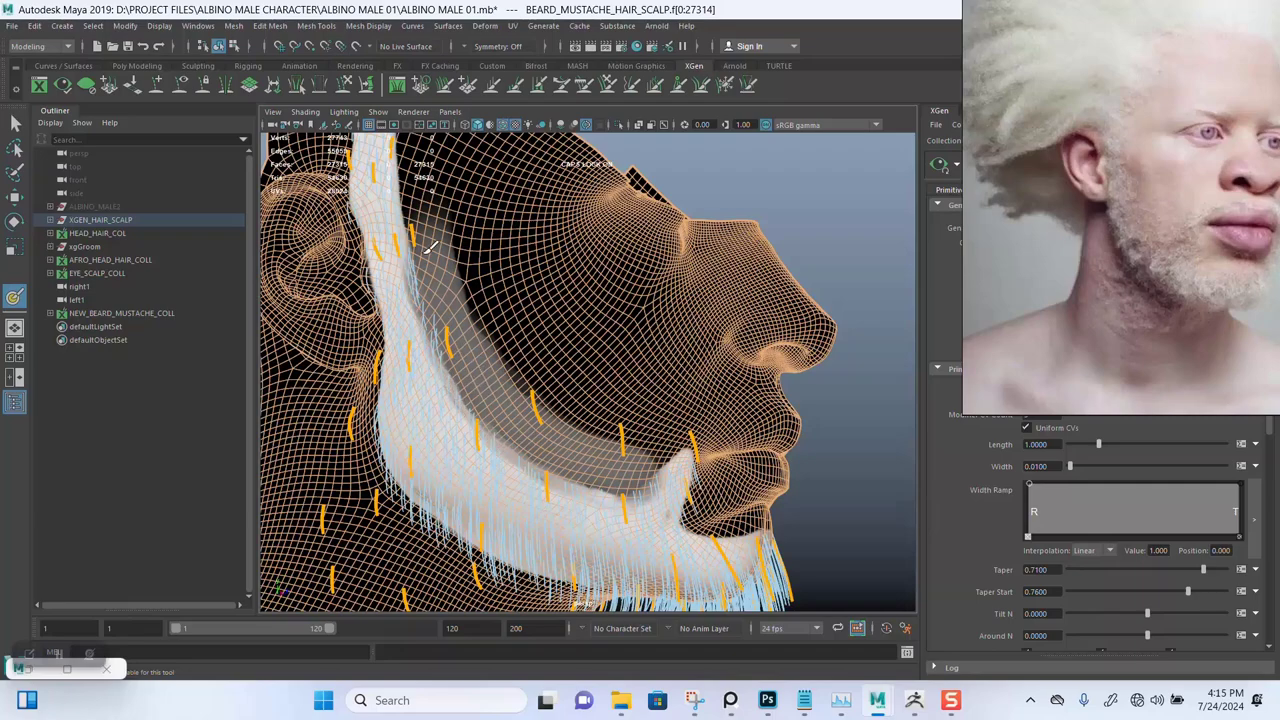
Lighten the paint colour to near white and paint a falloff band on the side of the neck below the jaw
{"action": "scroll", "coordinate": [620, 318], "scroll_direction": "down", "scroll_amount": 4}
{"action": "left_click_drag", "start_coordinate": [617, 320], "coordinate": [570, 390], "text": "alt"}
{"action": "middle_click_drag", "start_coordinate": [570, 390], "coordinate": [580, 323], "text": "alt"}
{"action": "scroll", "coordinate": [560, 352], "scroll_direction": "up", "scroll_amount": 3}
{"action": "middle_click_drag", "start_coordinate": [540, 380], "coordinate": [537, 356], "text": "alt"}
{"action": "right_click_drag", "start_coordinate": [537, 356], "coordinate": [543, 371], "text": "alt"}
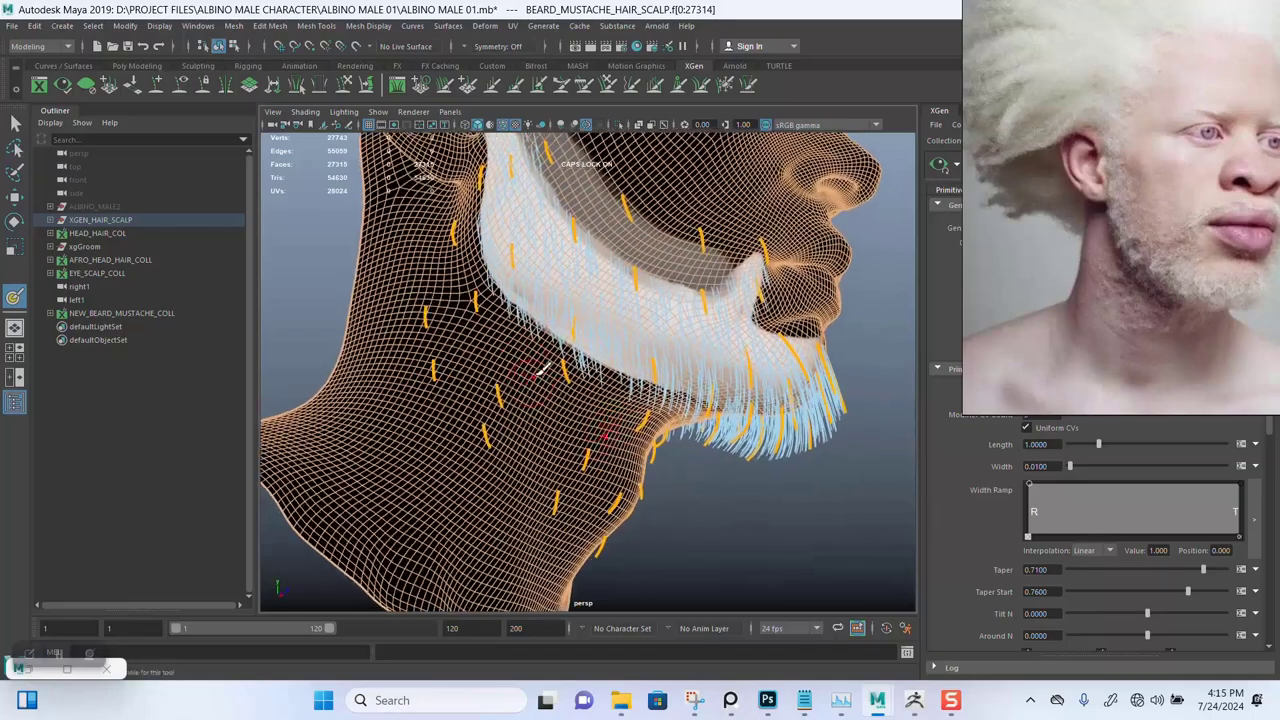
{"action": "middle_click_drag", "start_coordinate": [543, 371], "coordinate": [534, 384], "text": "alt"}
{"action": "right_click_drag", "start_coordinate": [534, 384], "coordinate": [529, 404], "text": "alt"}
{"action": "left_click_drag", "start_coordinate": [529, 405], "coordinate": [478, 372], "text": "alt"}
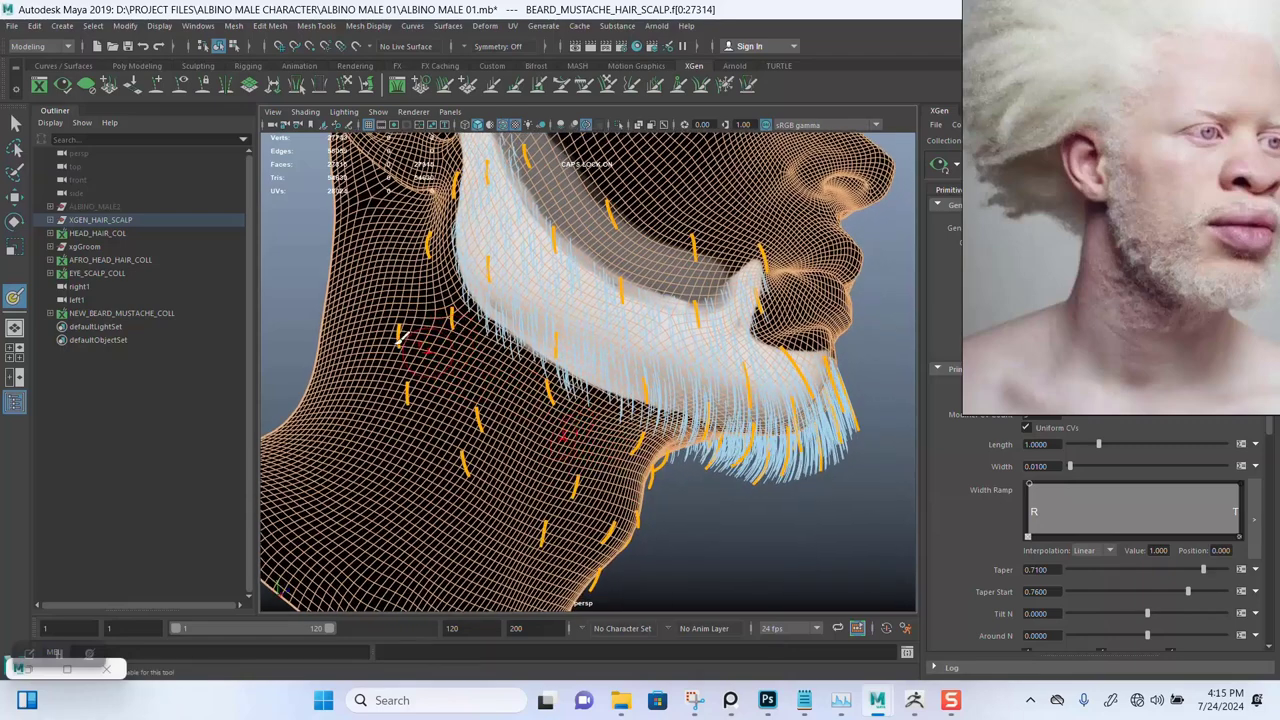
{"action": "double_click", "coordinate": [14, 297]}
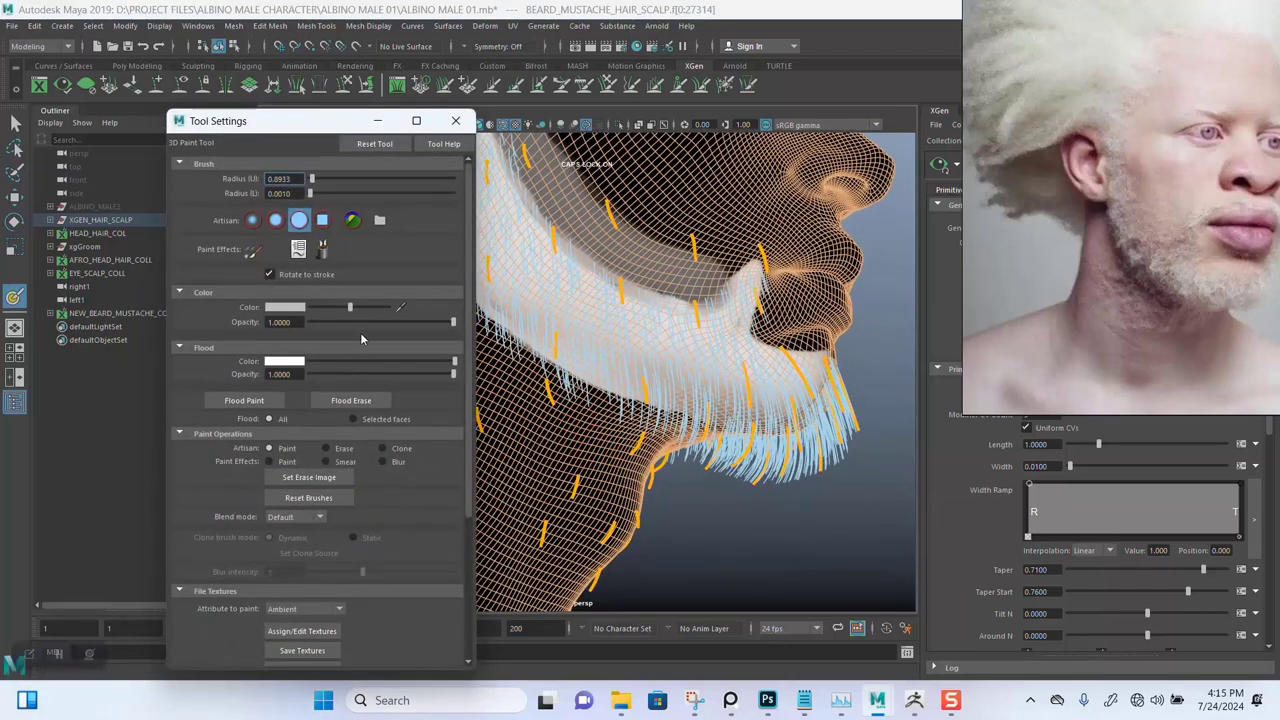
{"action": "left_click_drag", "start_coordinate": [350, 307], "coordinate": [374, 311]}
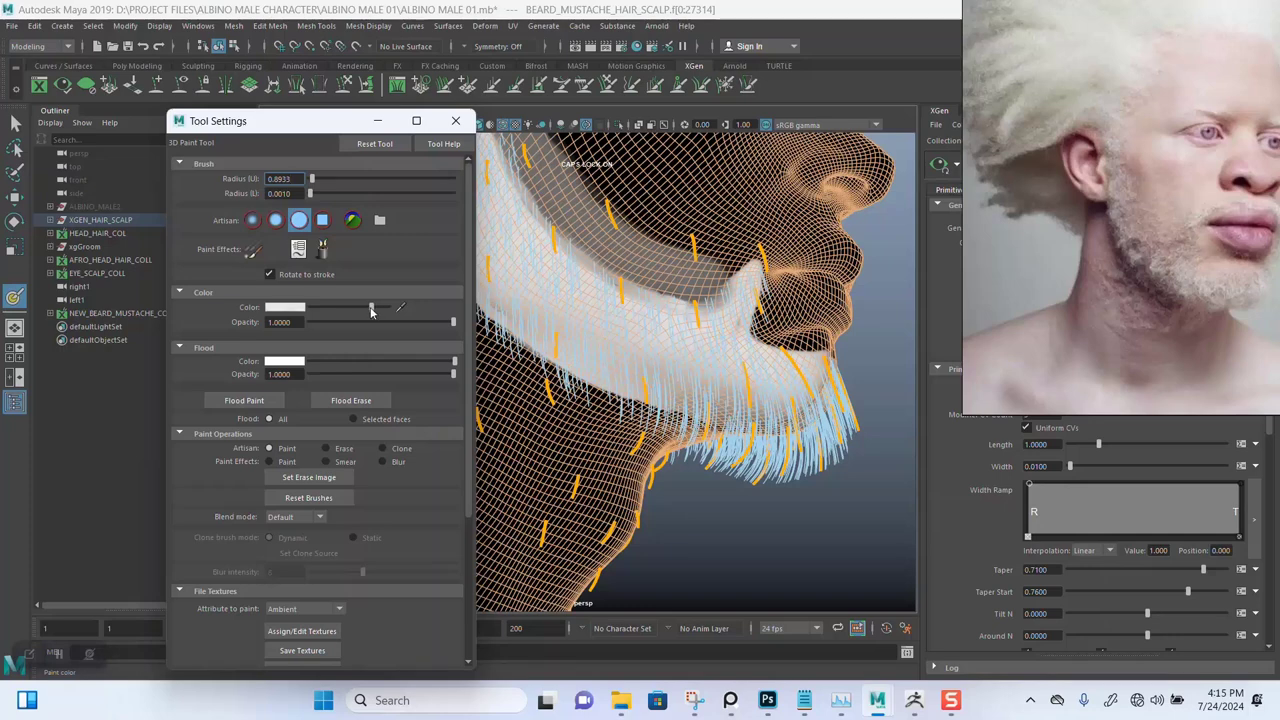
{"action": "left_click", "coordinate": [378, 121]}
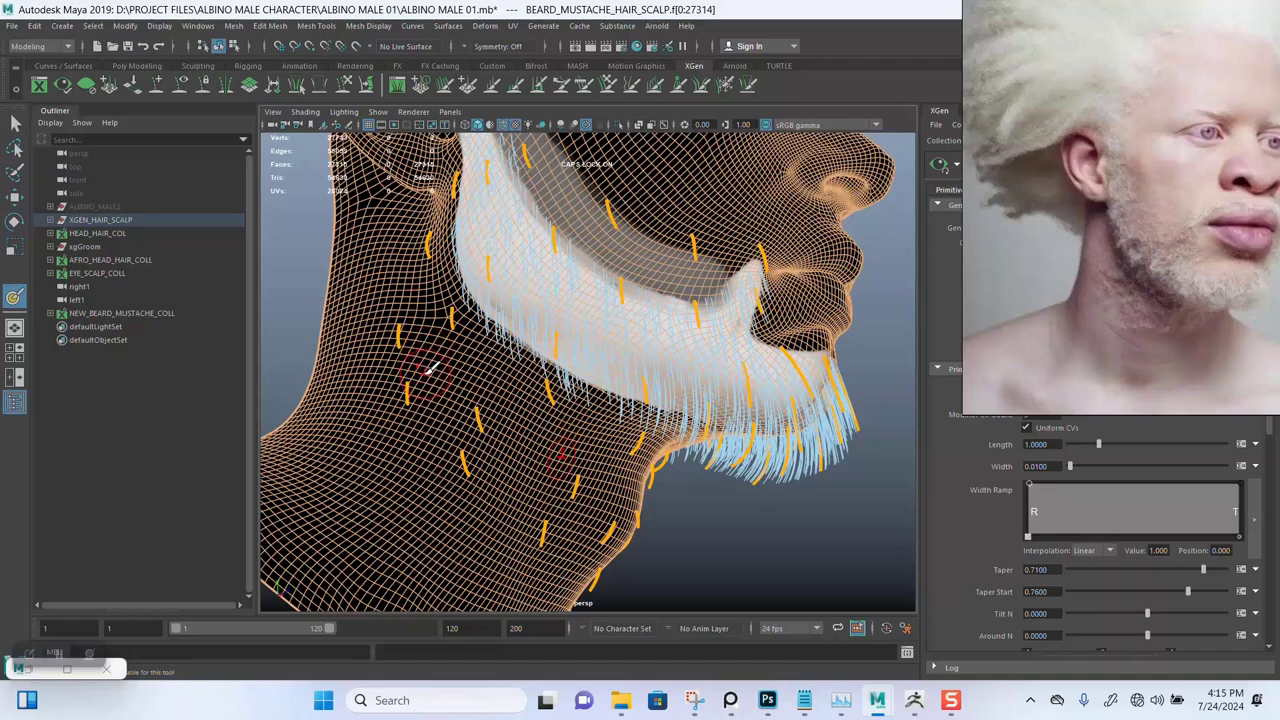
{"action": "left_click_drag", "start_coordinate": [478, 400], "coordinate": [468, 312], "text": "alt"}
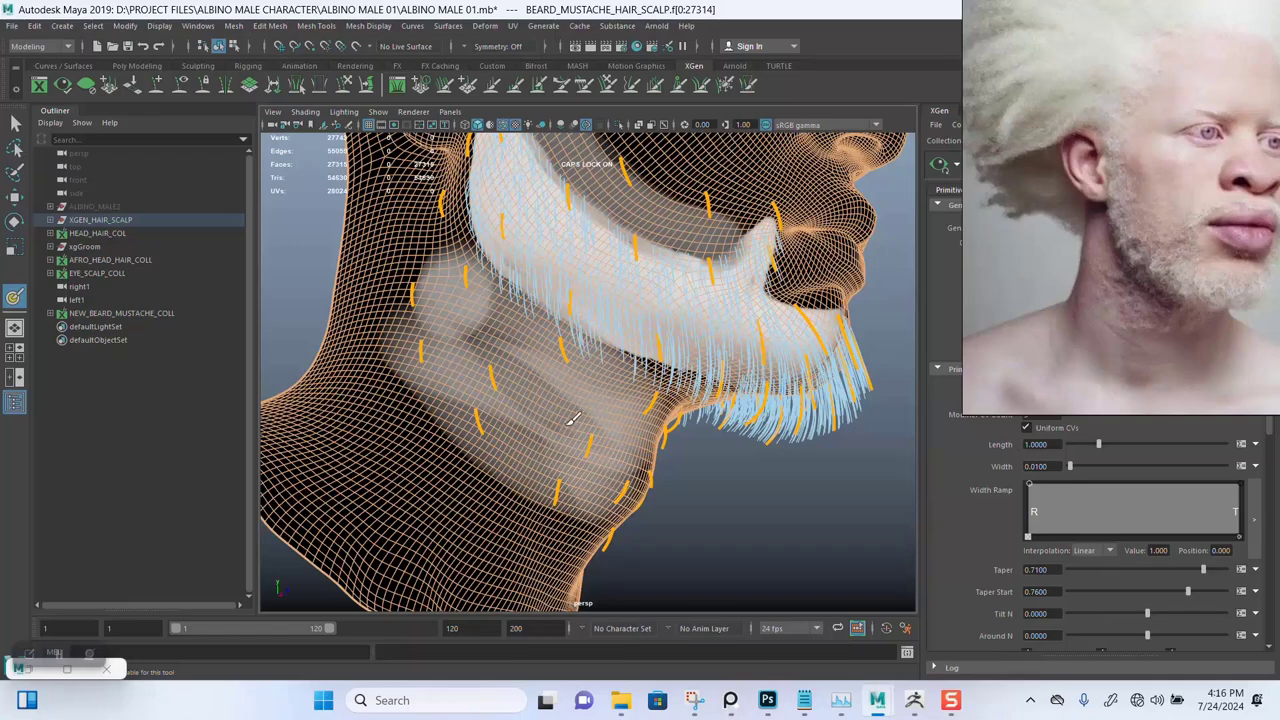
Extend the painted neck band across the front of the throat and fill it in toward the area below the ear
{"action": "mouse_move", "coordinate": [490, 330]}
{"action": "left_mouse_down", "text": "alt"}
{"action": "mouse_move", "coordinate": [424, 351]}
{"action": "mouse_move", "coordinate": [432, 340]}
{"action": "left_mouse_up", "text": "alt"}
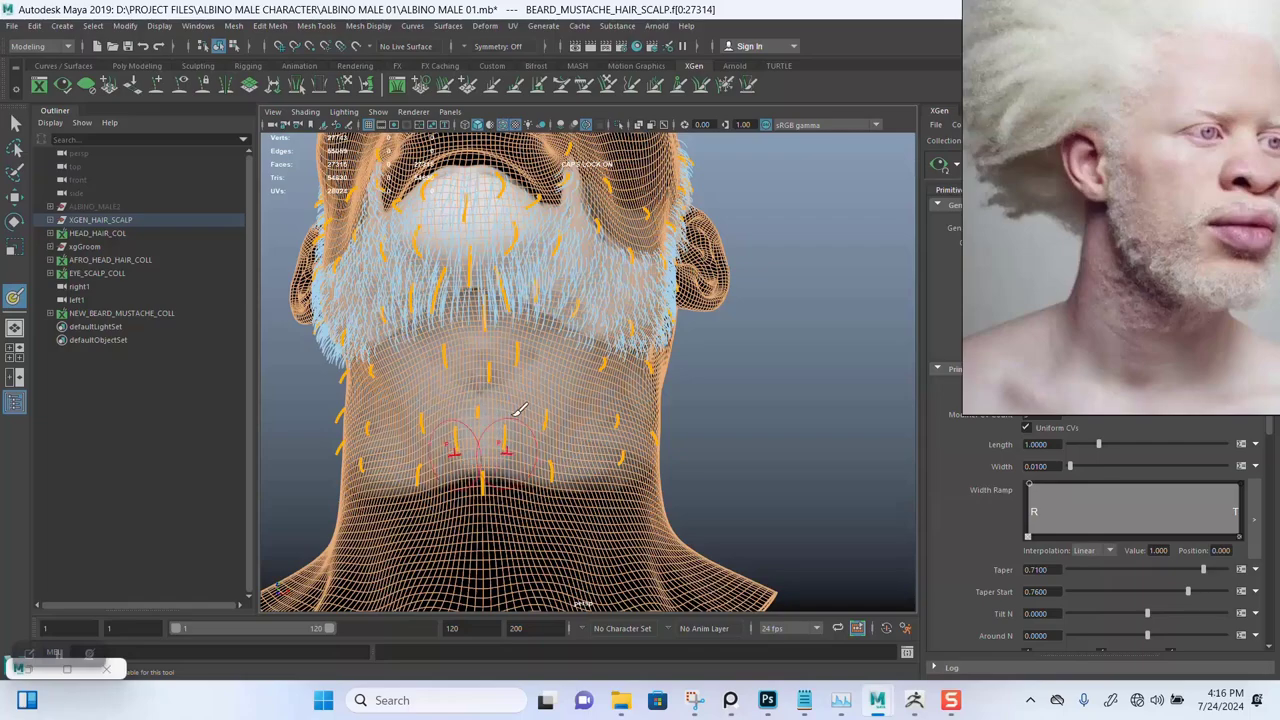
{"action": "mouse_move", "coordinate": [390, 460]}
{"action": "left_mouse_down", "text": "alt"}
{"action": "mouse_move", "coordinate": [528, 400]}
{"action": "mouse_move", "coordinate": [514, 428]}
{"action": "mouse_move", "coordinate": [533, 400]}
{"action": "mouse_move", "coordinate": [531, 420]}
{"action": "mouse_move", "coordinate": [529, 403]}
{"action": "left_mouse_up", "text": "alt"}
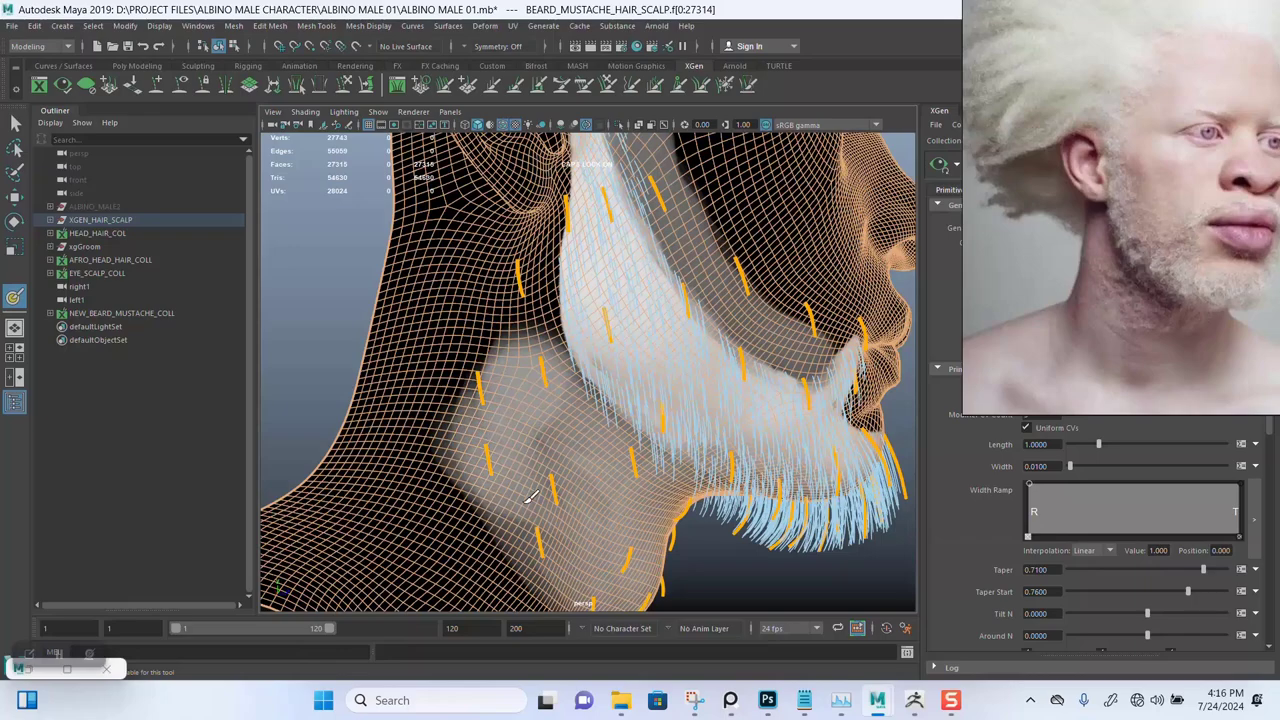
{"action": "scroll", "coordinate": [562, 400], "scroll_direction": "down", "scroll_amount": 5}
{"action": "scroll", "coordinate": [562, 380], "scroll_direction": "up", "scroll_amount": 5}
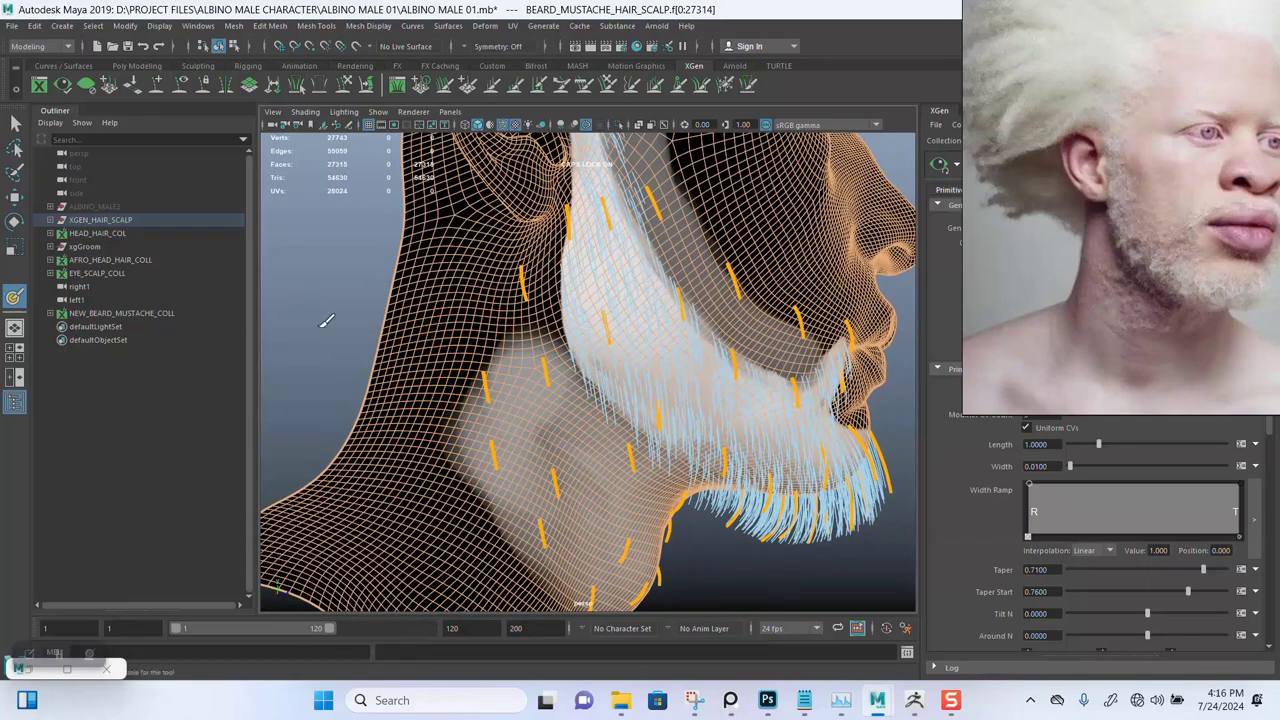
{"action": "right_click_drag", "start_coordinate": [590, 400], "coordinate": [557, 320], "text": "alt"}
{"action": "left_click_drag", "start_coordinate": [557, 320], "coordinate": [598, 410], "text": "alt"}
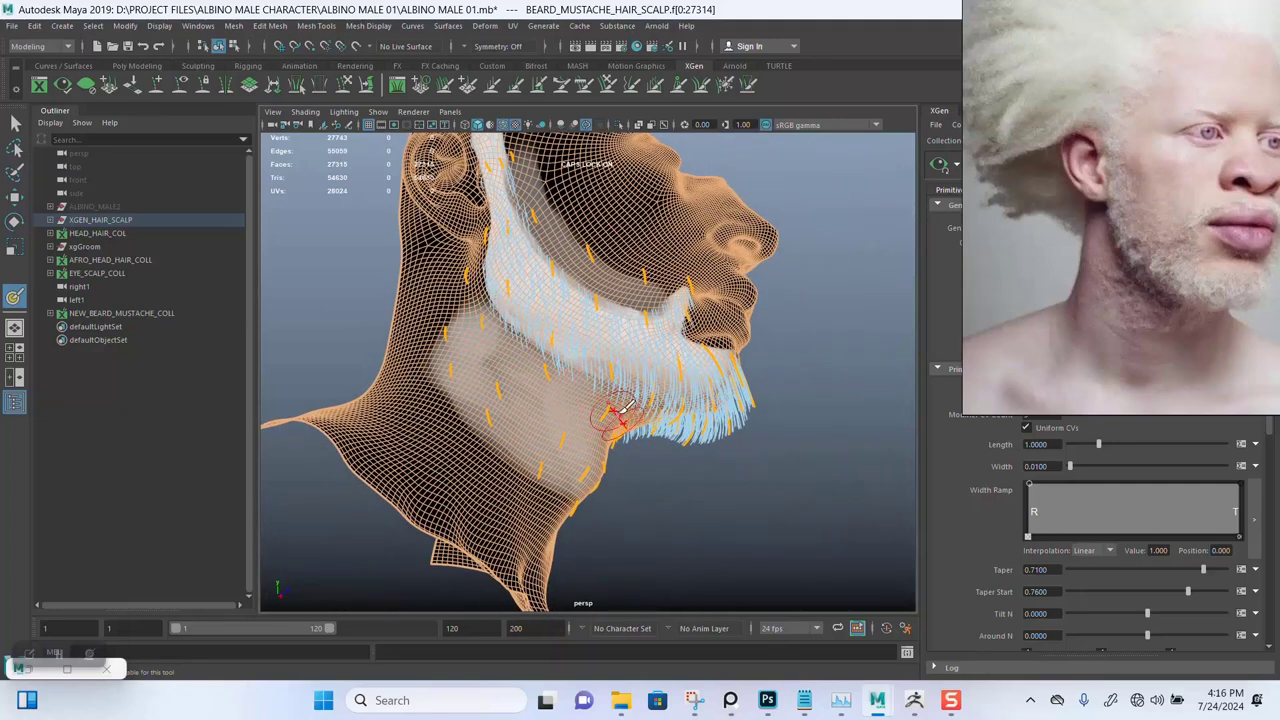
Move the reference portrait off the XGen settings, save the NEW_BEARD_DENS_MASK density map, and move the portrait back beside the head
{"action": "left_click_drag", "start_coordinate": [990, 311], "coordinate": [630, 265]}
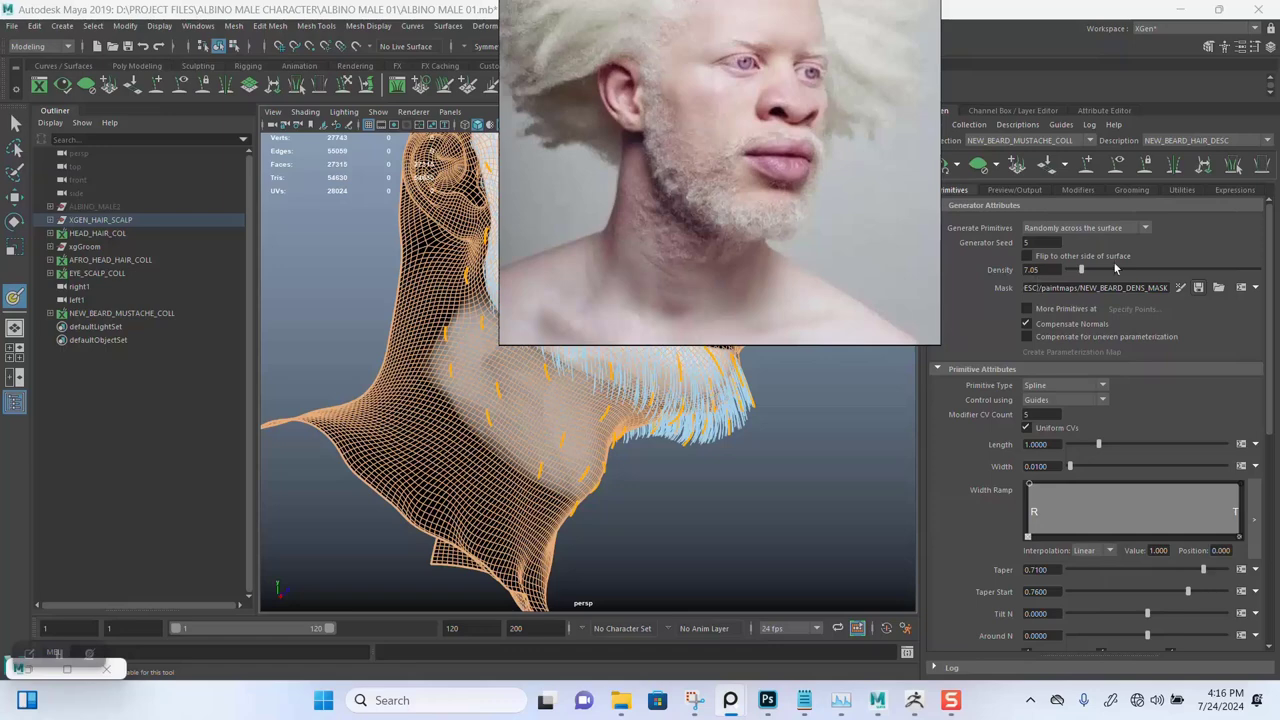
{"action": "left_click", "coordinate": [1199, 291]}
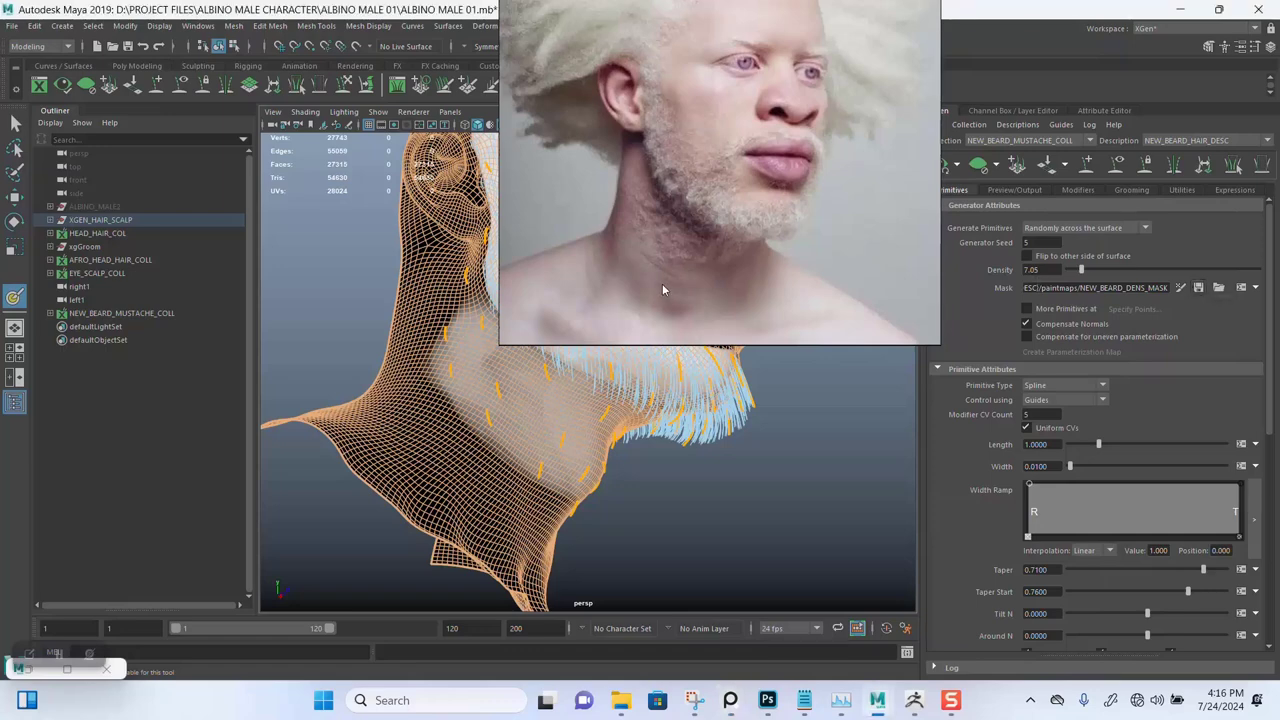
{"action": "left_click_drag", "start_coordinate": [699, 286], "coordinate": [1108, 321]}
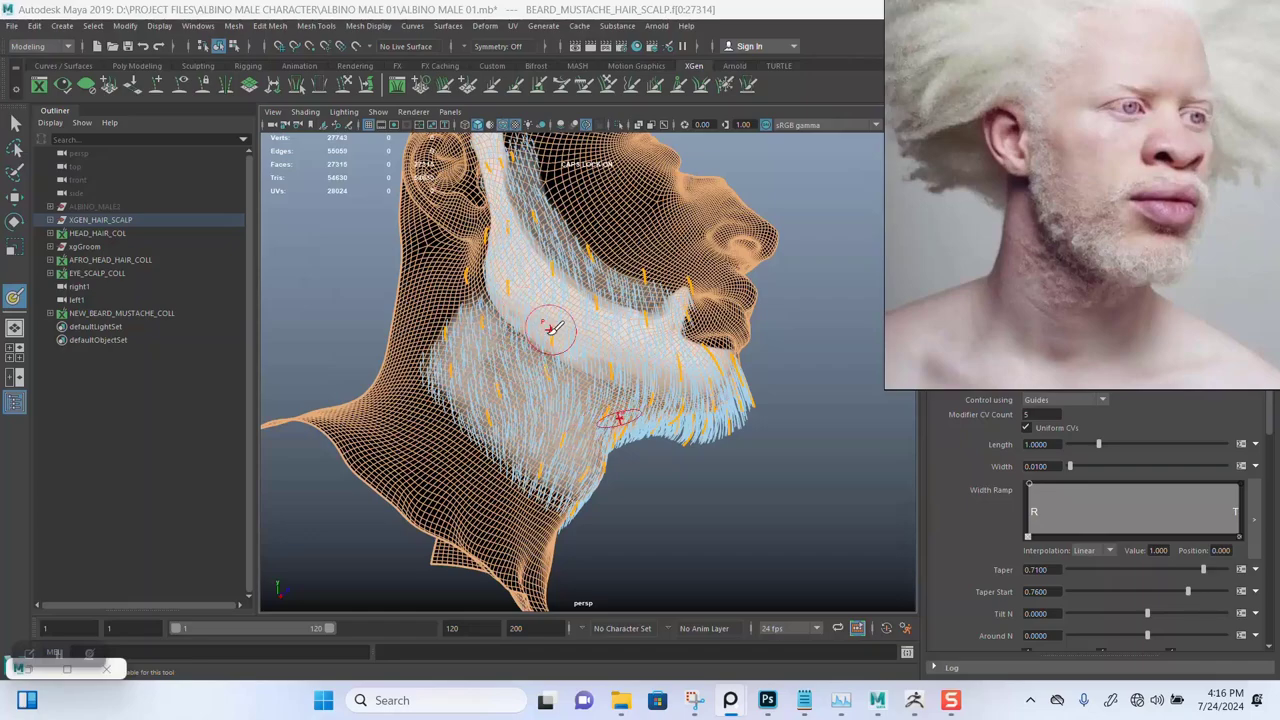
Leave the 3D paint tool, deselect the scalp mesh and turn off the wireframe overlay on the shaded head
{"action": "scroll", "coordinate": [558, 383], "scroll_direction": "up", "scroll_amount": 3}
{"action": "left_click_drag", "start_coordinate": [558, 383], "coordinate": [535, 367], "text": "alt"}
{"action": "key", "text": "ctrl+z"}
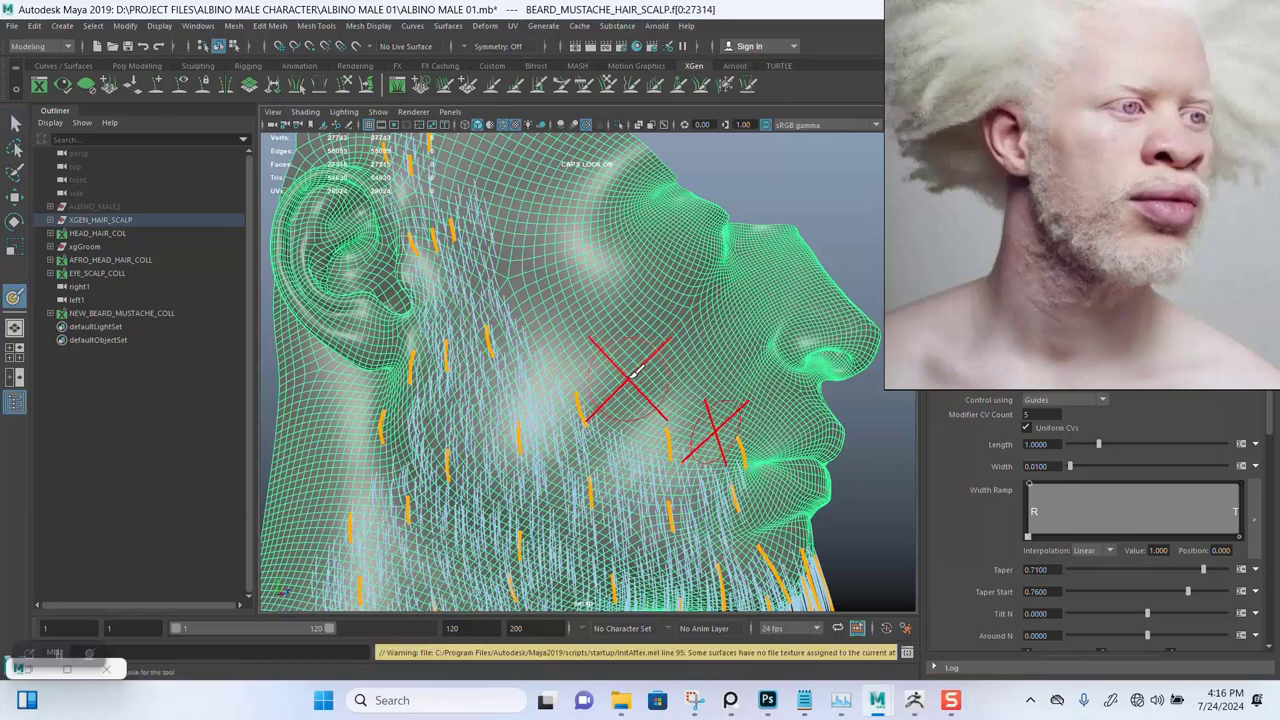
{"action": "key", "text": "q"}
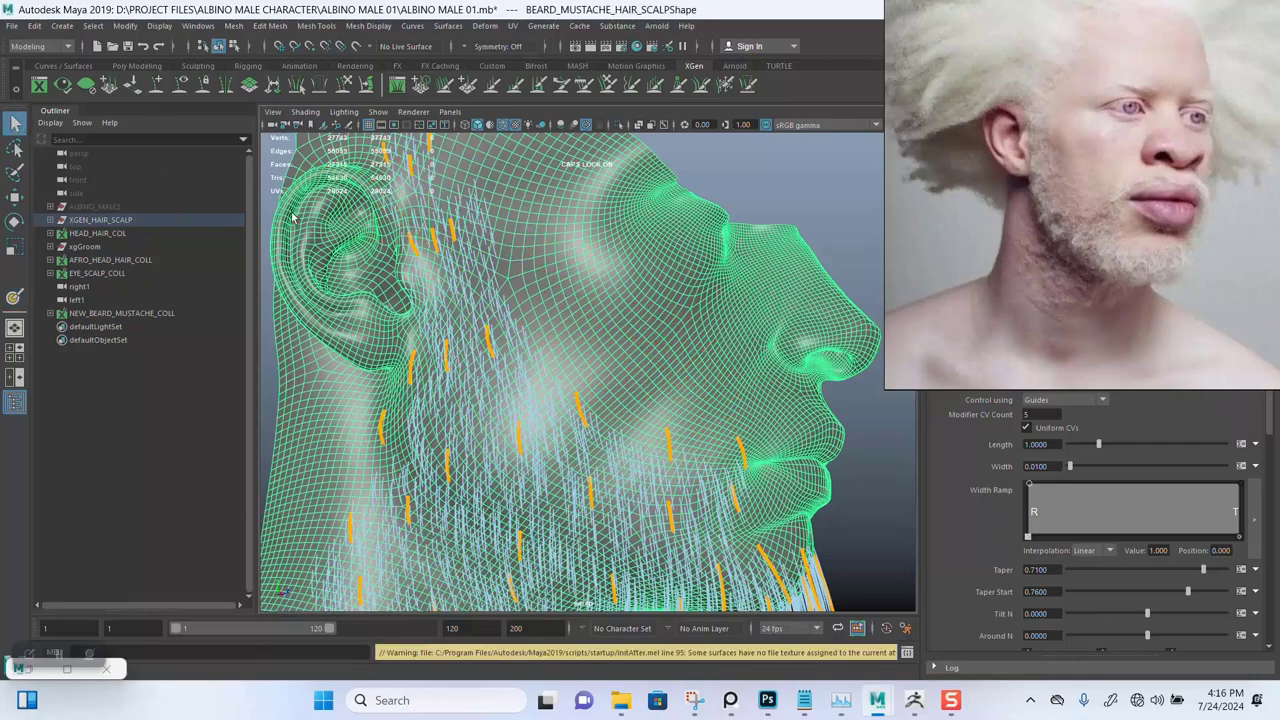
{"action": "left_click", "coordinate": [777, 183]}
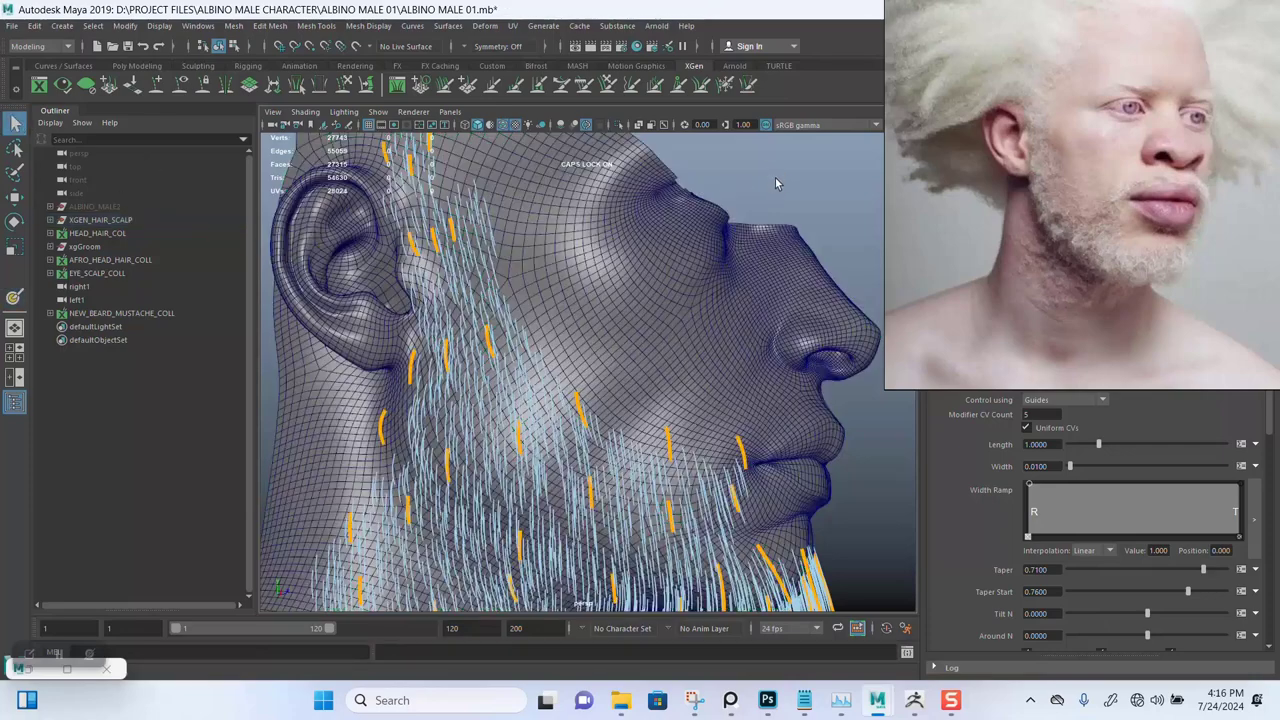
{"action": "left_click", "coordinate": [503, 126]}
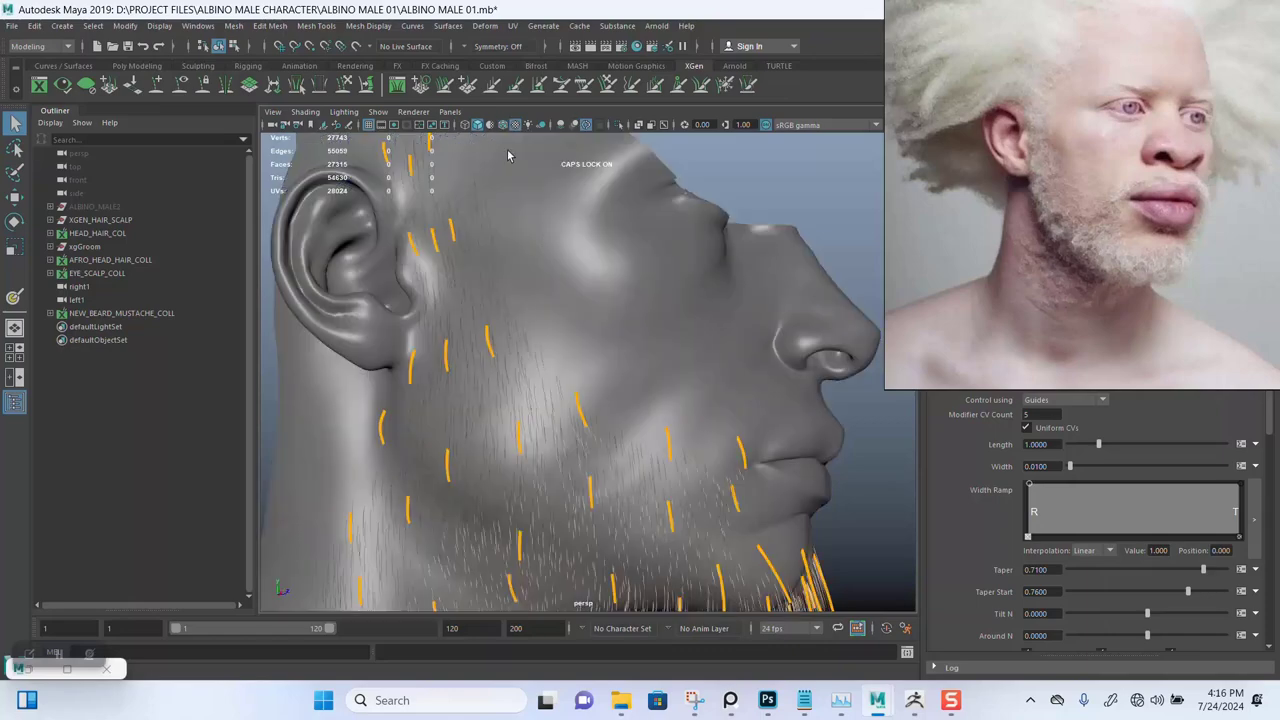
Examine the beard hair distribution on the sideburn, cheek and jaw against the reference portrait
{"action": "scroll", "coordinate": [663, 297], "scroll_direction": "down", "scroll_amount": 4}
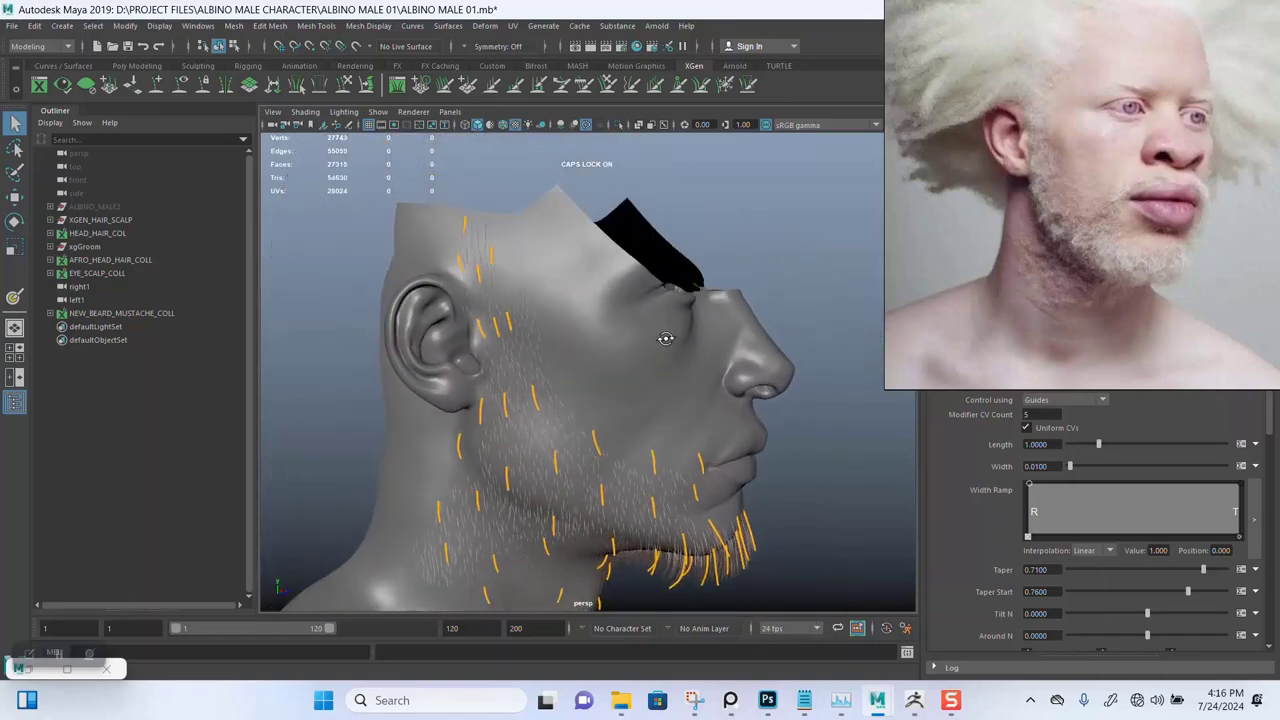
{"action": "middle_click_drag", "start_coordinate": [635, 315], "coordinate": [650, 360], "text": "alt"}
{"action": "scroll", "coordinate": [664, 360], "scroll_direction": "up", "scroll_amount": 3}
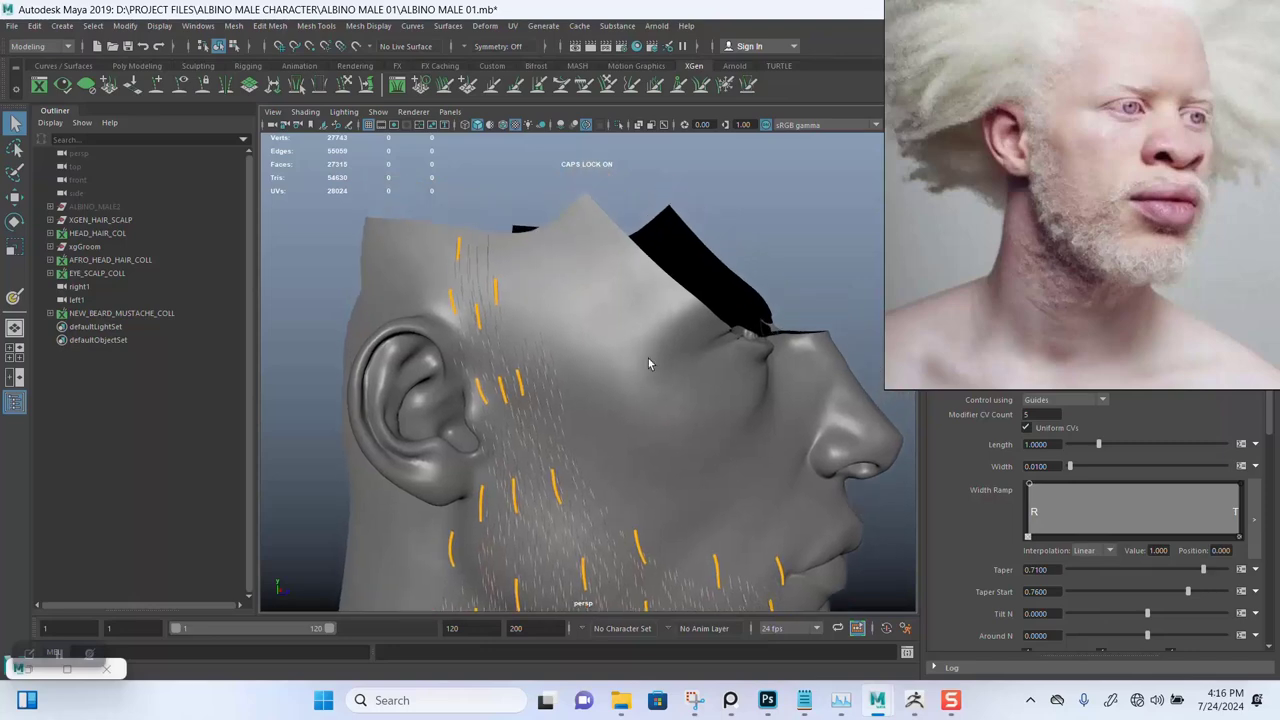
{"action": "scroll", "coordinate": [649, 361], "scroll_direction": "up", "scroll_amount": 2}
{"action": "left_click_drag", "start_coordinate": [648, 365], "coordinate": [573, 342], "text": "alt"}
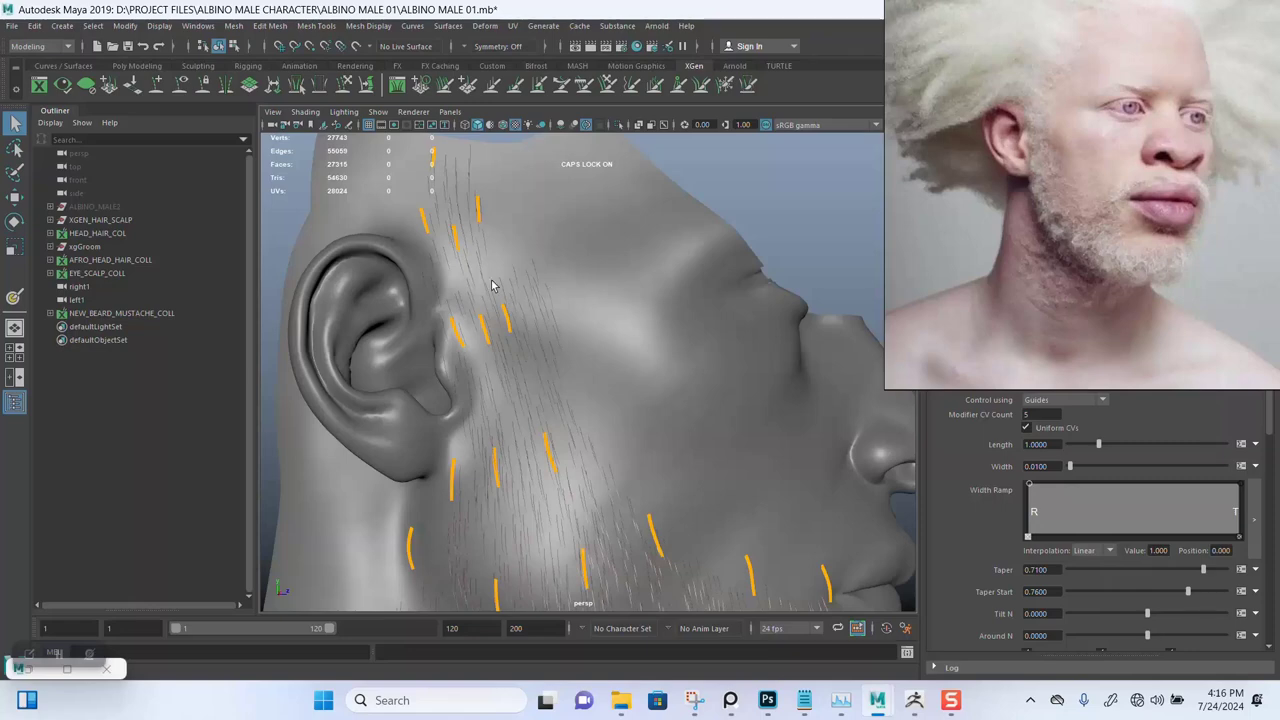
{"action": "right_click_drag", "start_coordinate": [600, 388], "coordinate": [460, 250], "text": "alt"}
{"action": "middle_click_drag", "start_coordinate": [620, 430], "coordinate": [620, 366], "text": "alt"}
{"action": "left_click_drag", "start_coordinate": [620, 366], "coordinate": [673, 376], "text": "alt"}
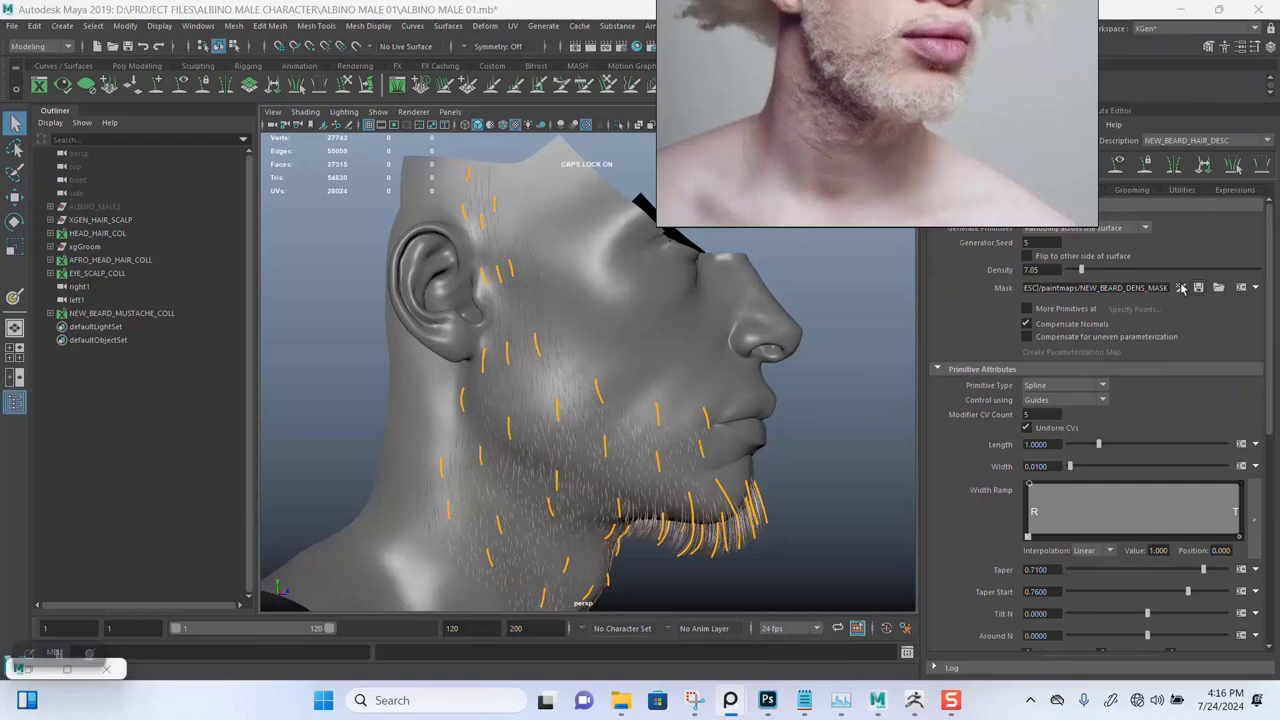
Try to reopen the beard density mask for painting and dismiss the error dialog
{"action": "left_click", "coordinate": [1181, 287]}
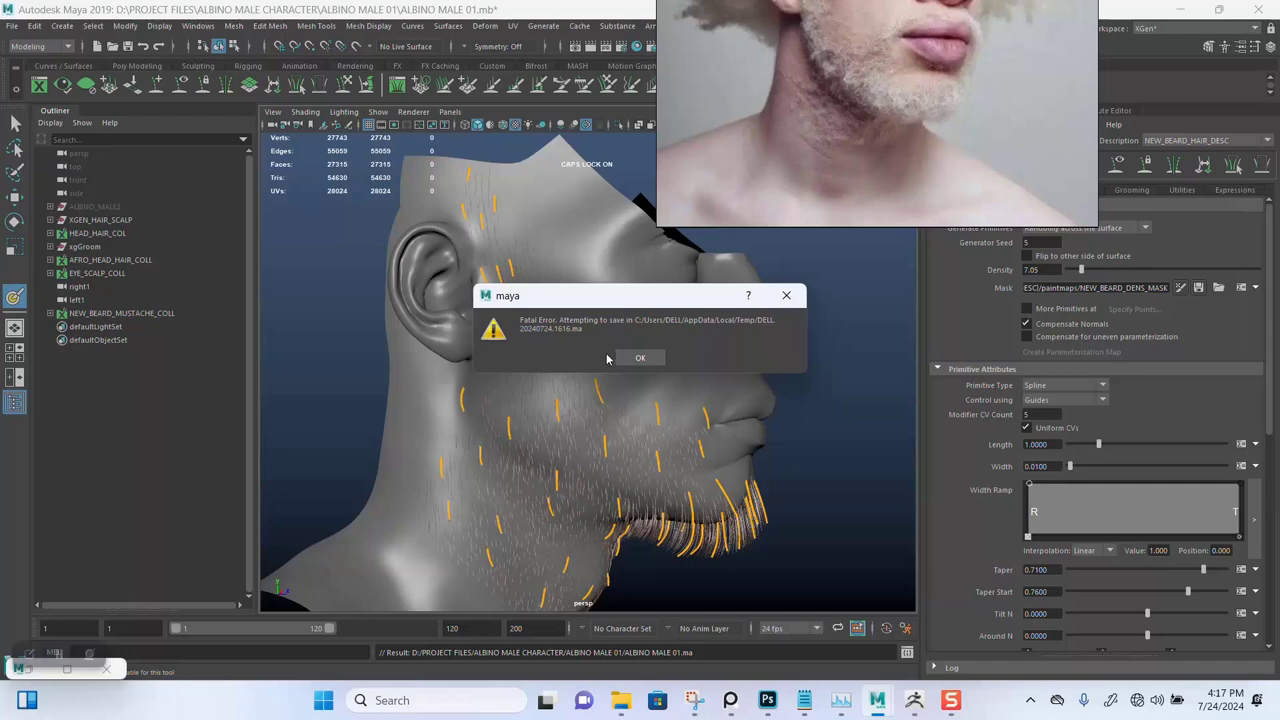
{"action": "left_click", "coordinate": [636, 366]}
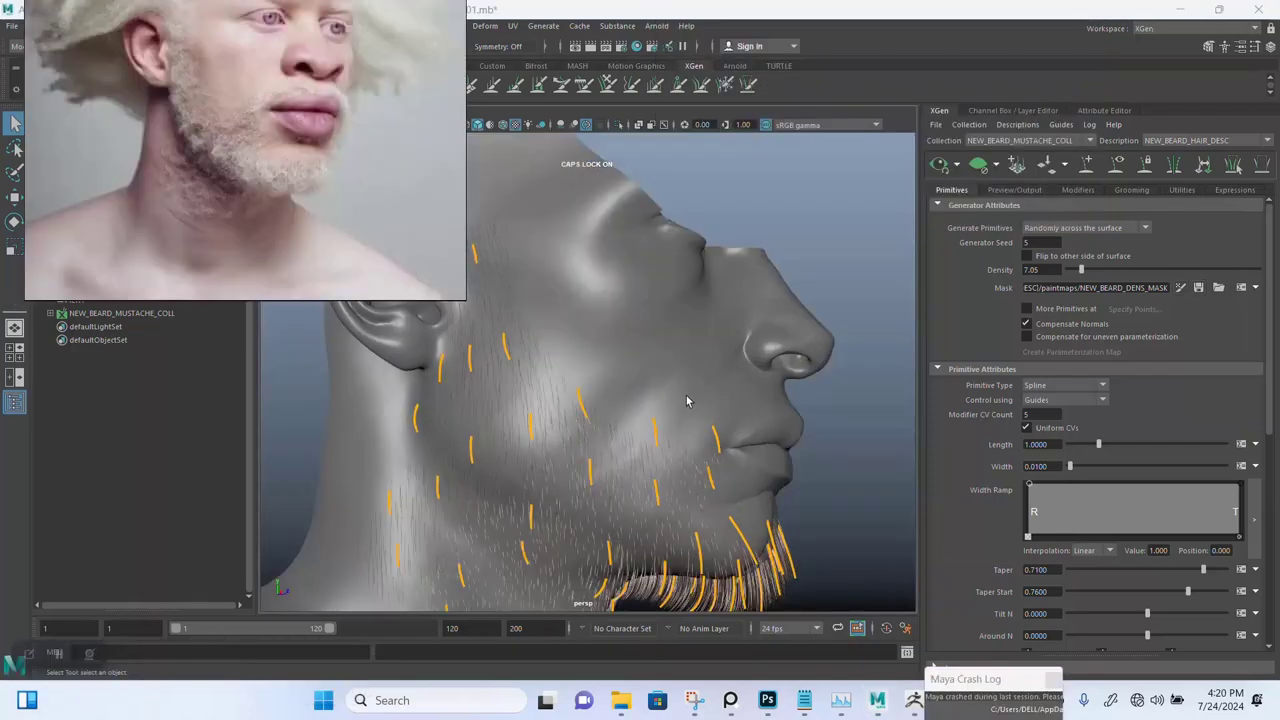
Open the beard density mask for 3D painting and check the brush radius and paint colour settings
{"action": "scroll", "coordinate": [688, 370], "scroll_direction": "up", "scroll_amount": 2}
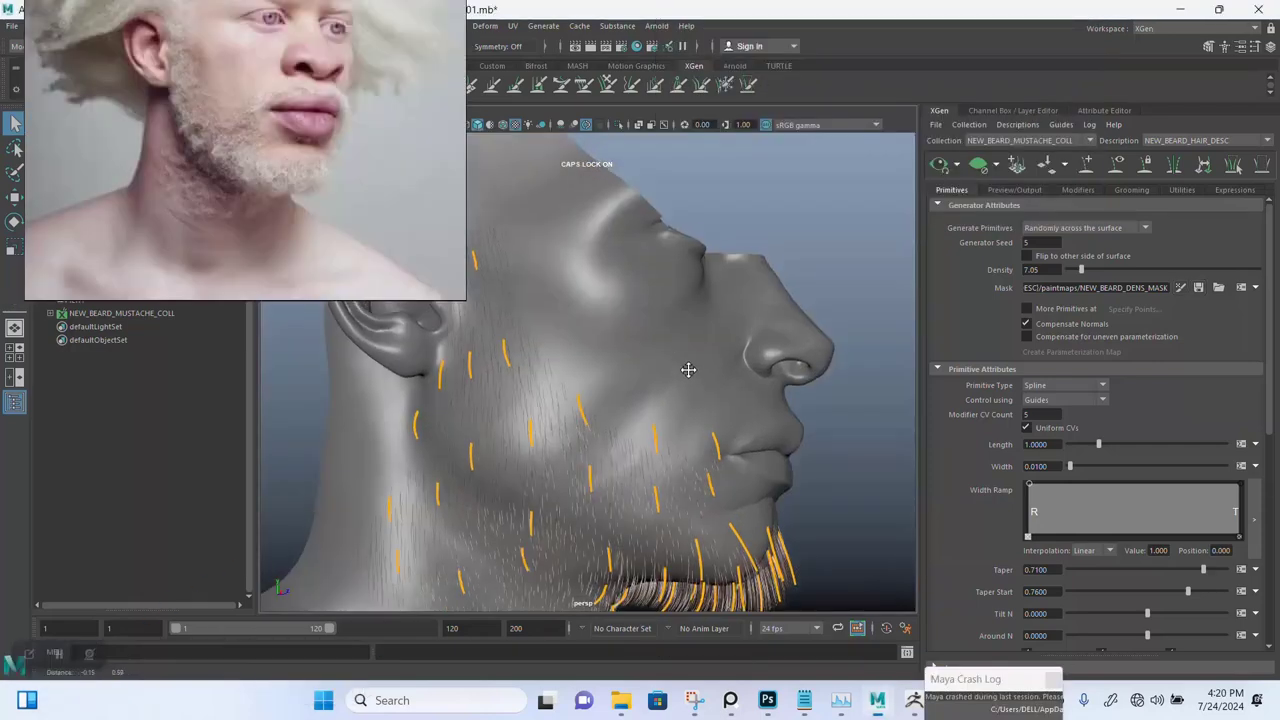
{"action": "left_click_drag", "start_coordinate": [688, 370], "coordinate": [720, 408], "text": "alt"}
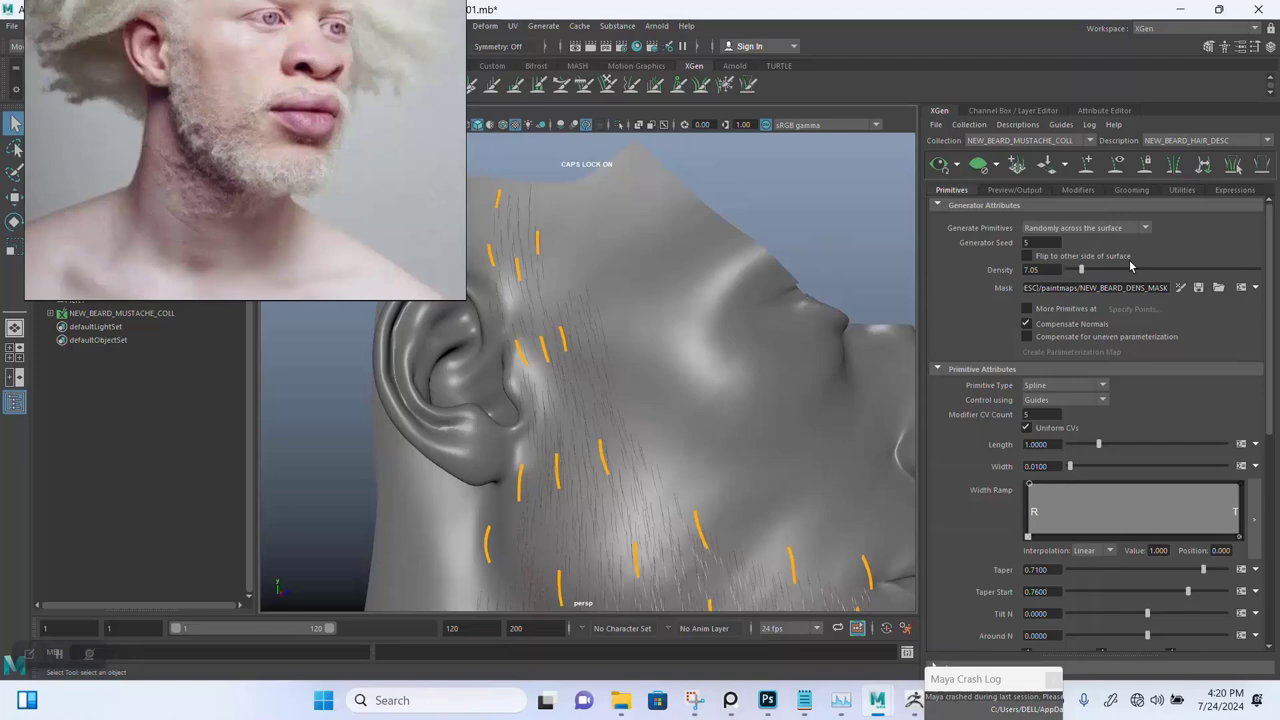
{"action": "left_click", "coordinate": [1178, 287]}
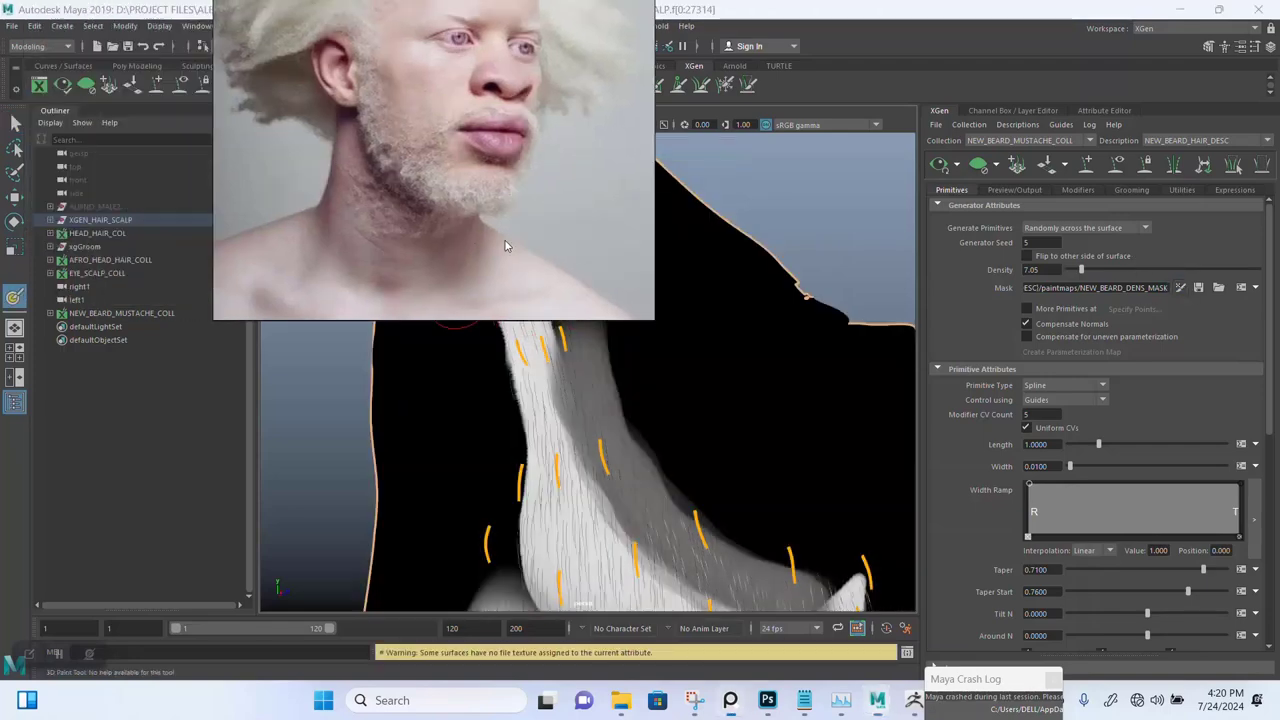
{"action": "double_click", "coordinate": [16, 297]}
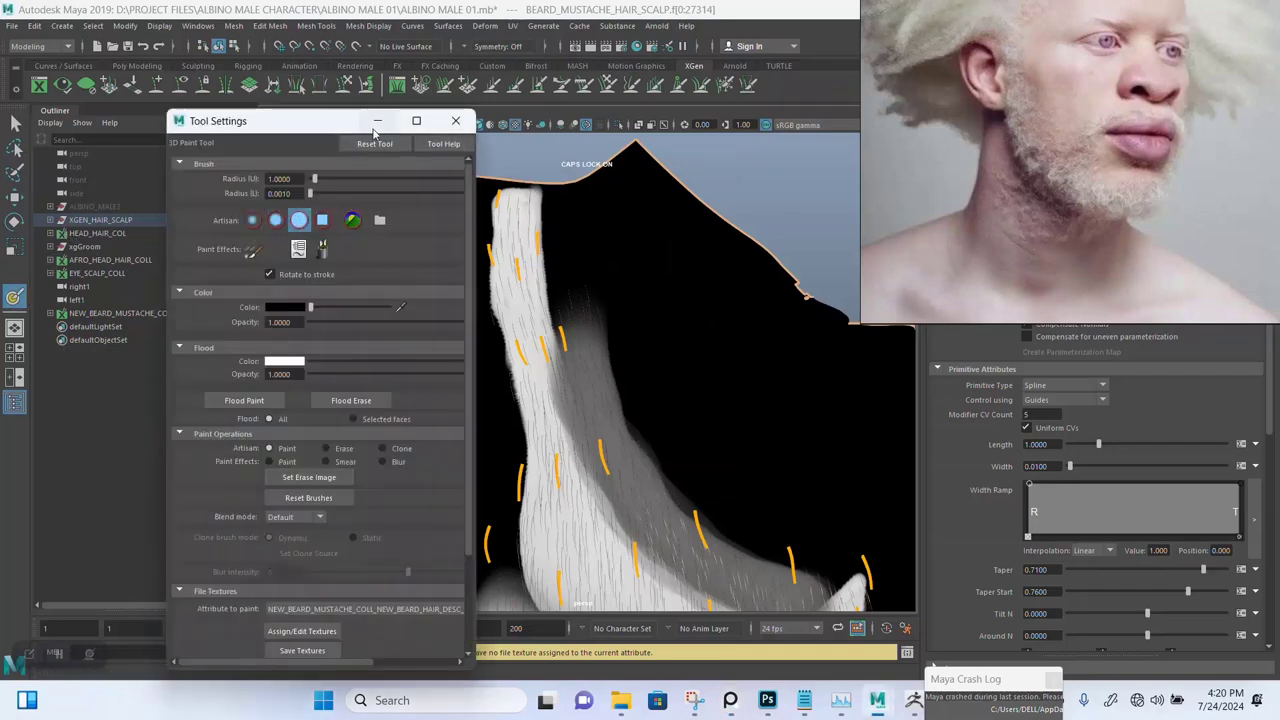
{"action": "left_click", "coordinate": [455, 120]}
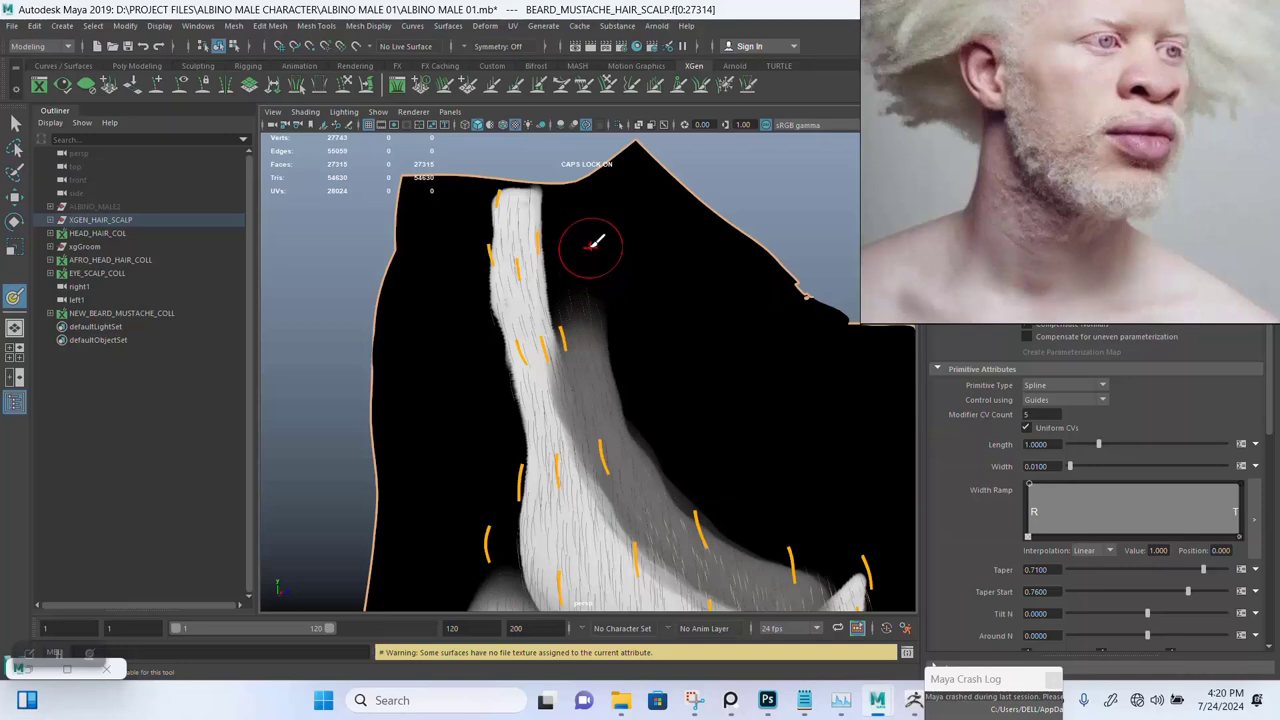
Paint a trial black stroke over the top end of the grey cheek band and undo it
{"action": "left_click_drag", "start_coordinate": [601, 264], "coordinate": [609, 311]}
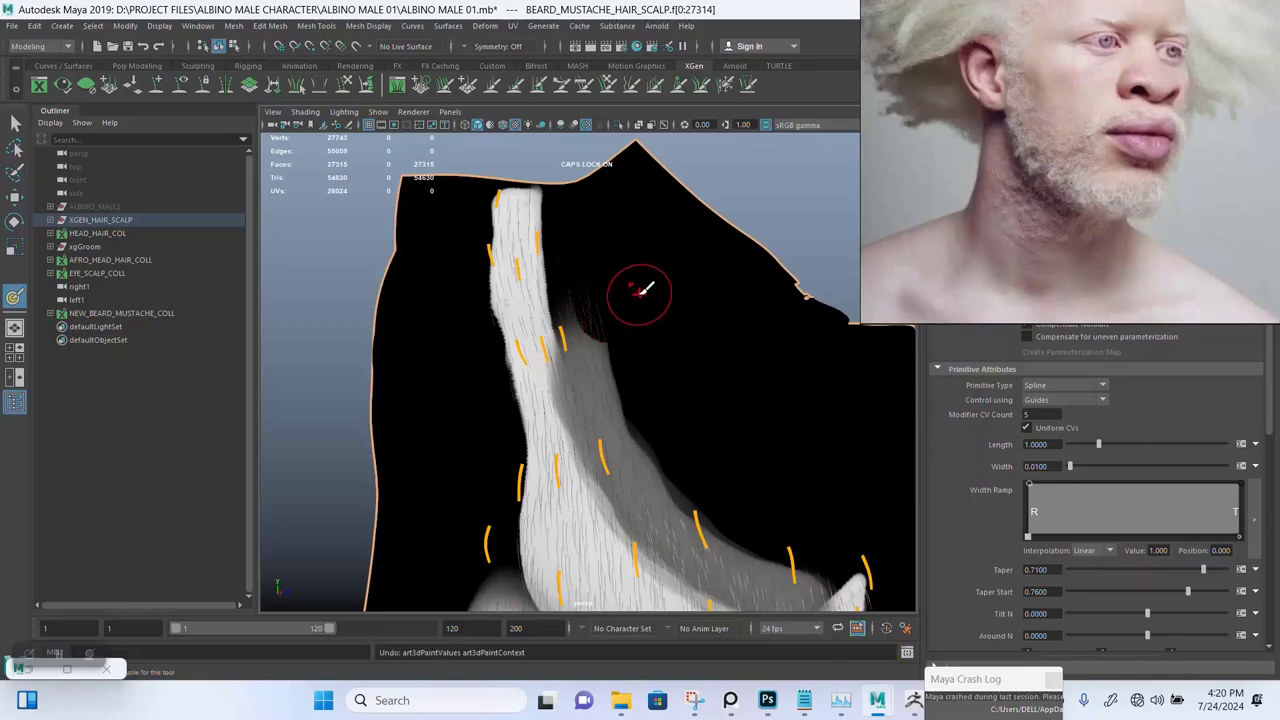
{"action": "key", "text": "ctrl+z"}
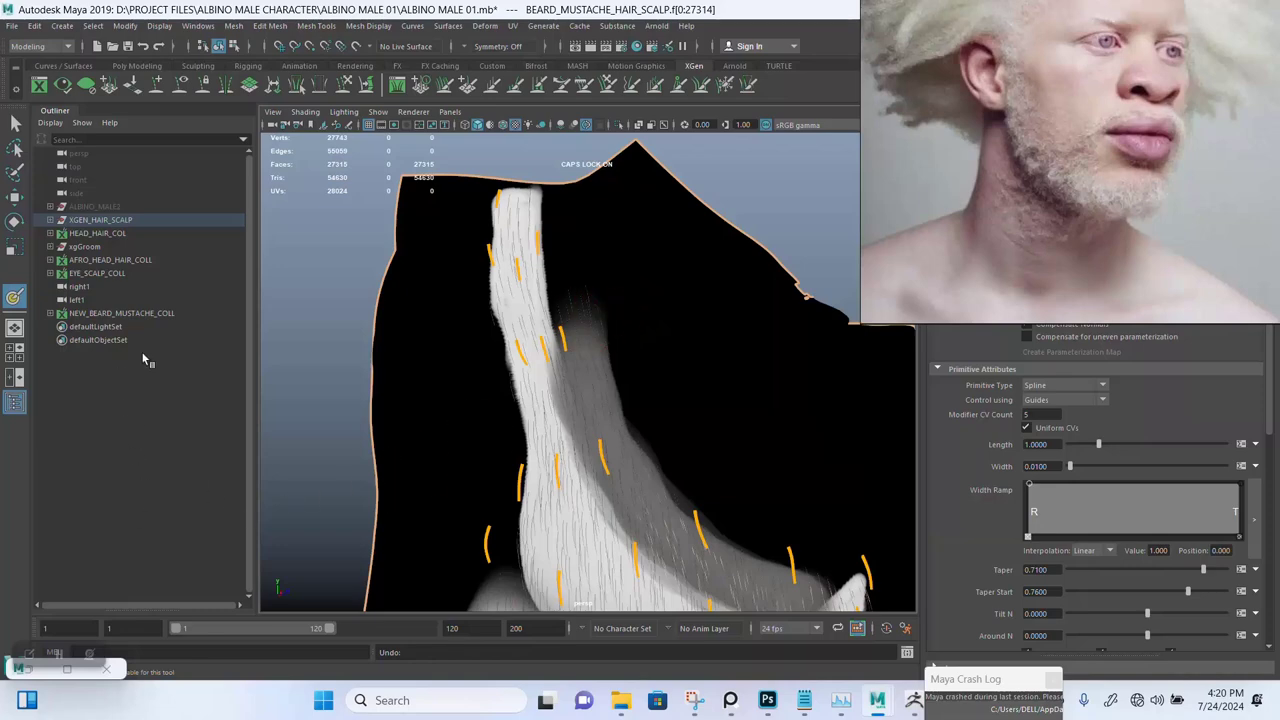
Check the paint tool's file texture and stroke settings, and paint black over the grey band's upper end beside the sideburn
{"action": "double_click", "coordinate": [16, 297]}
{"action": "scroll", "coordinate": [238, 617], "scroll_direction": "down", "scroll_amount": 6}
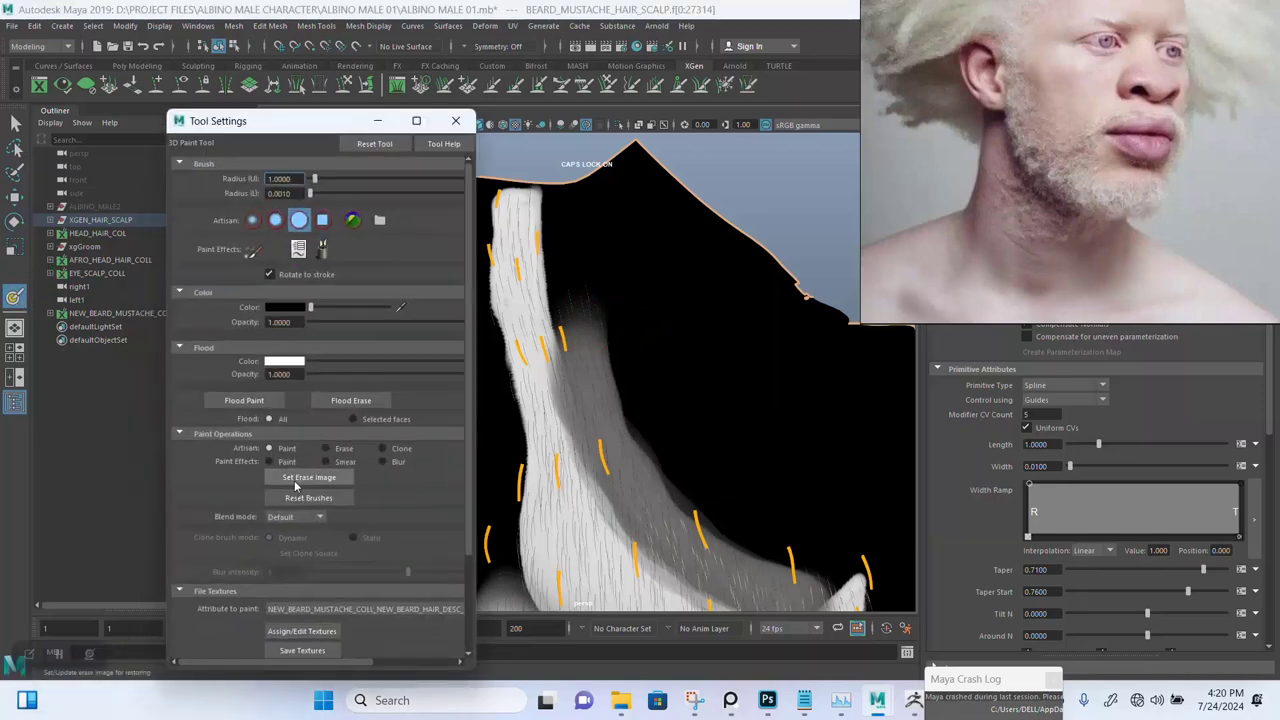
{"action": "left_click", "coordinate": [238, 617]}
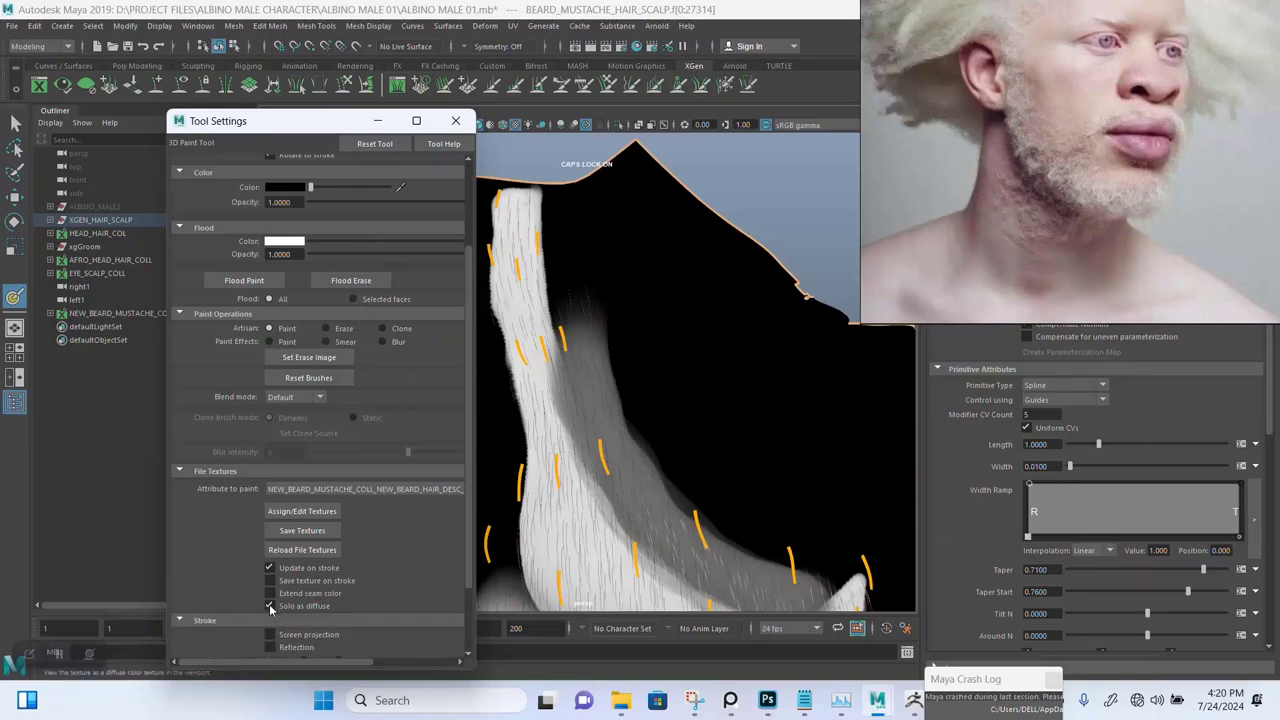
{"action": "scroll", "coordinate": [289, 607], "scroll_direction": "down", "scroll_amount": 2}
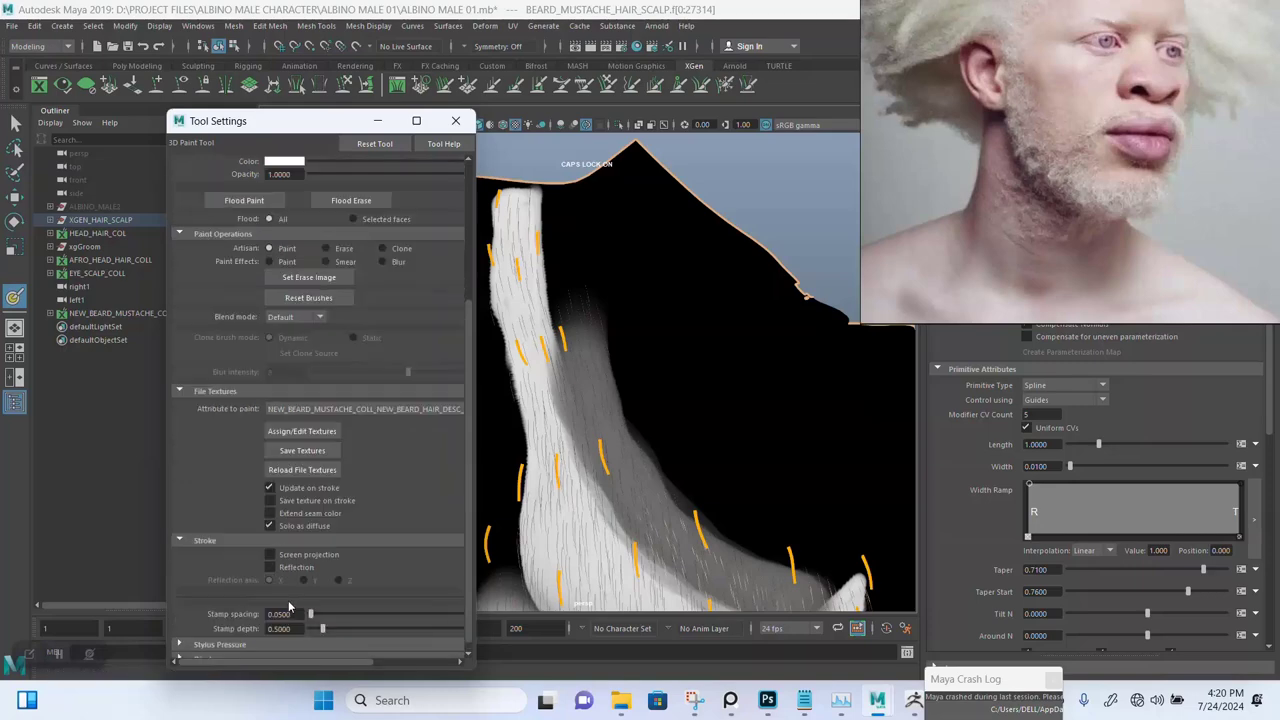
{"action": "left_click", "coordinate": [455, 120]}
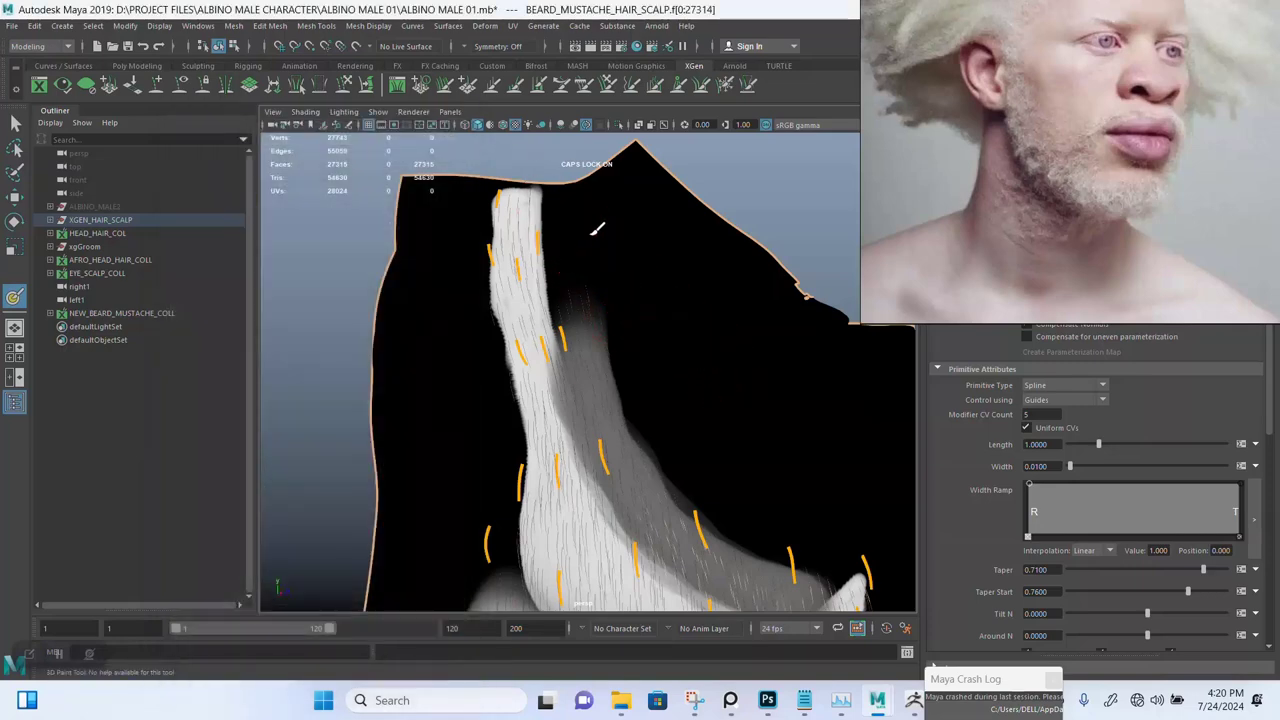
{"action": "left_click_drag", "start_coordinate": [600, 223], "coordinate": [622, 337]}
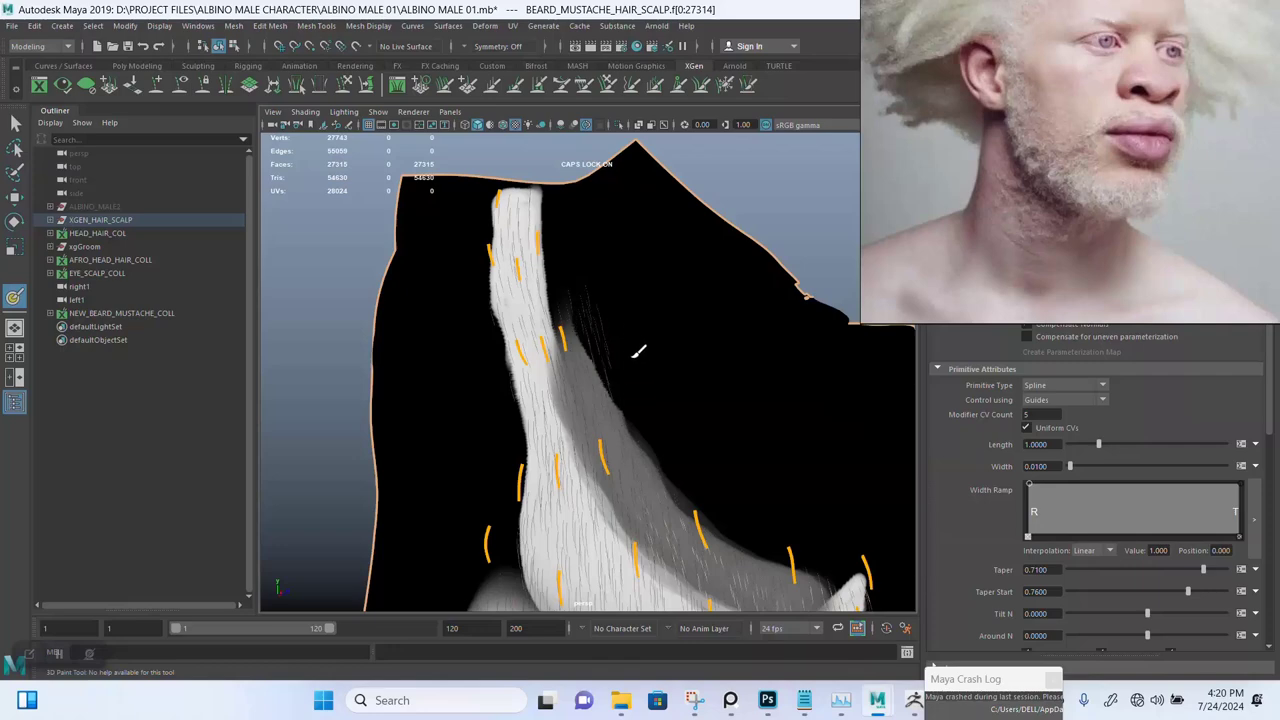
Touch up the grey band's upper edge with black, and switch the 3D Paint Tool to the Paint Effects Blur operation
{"action": "left_click_drag", "start_coordinate": [601, 291], "coordinate": [605, 318]}
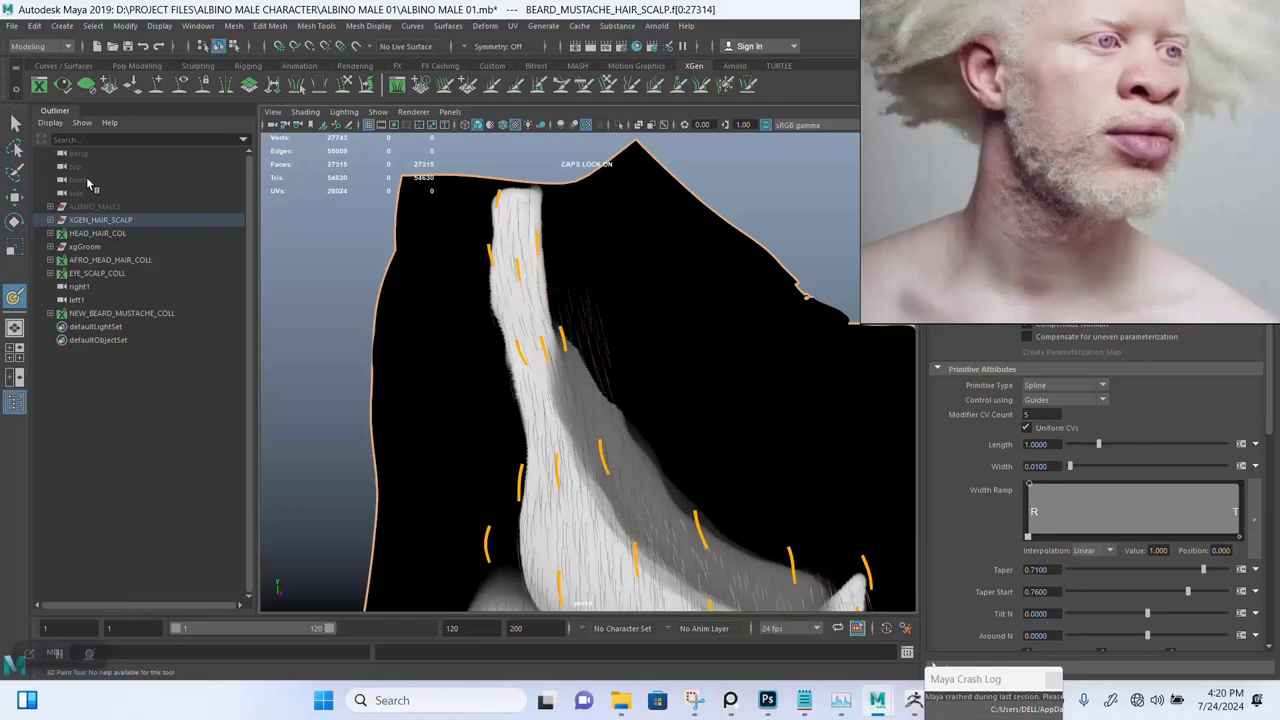
{"action": "double_click", "coordinate": [14, 296]}
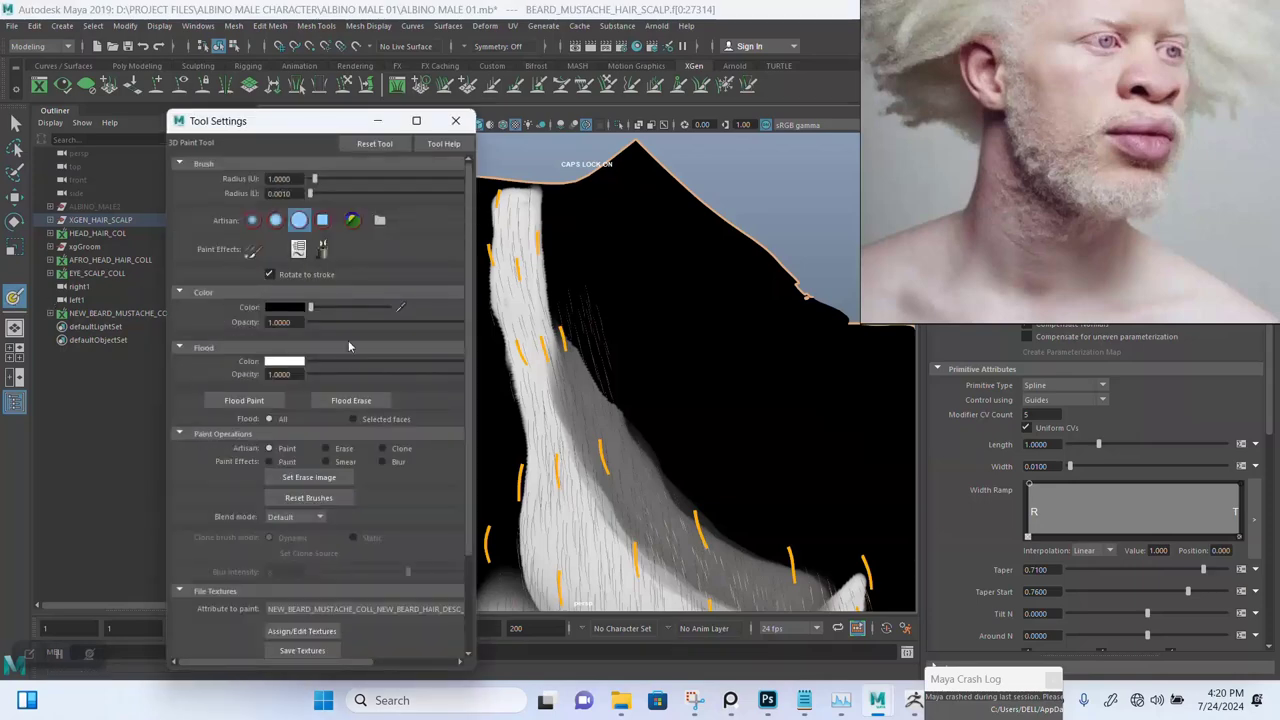
{"action": "left_click", "coordinate": [252, 249]}
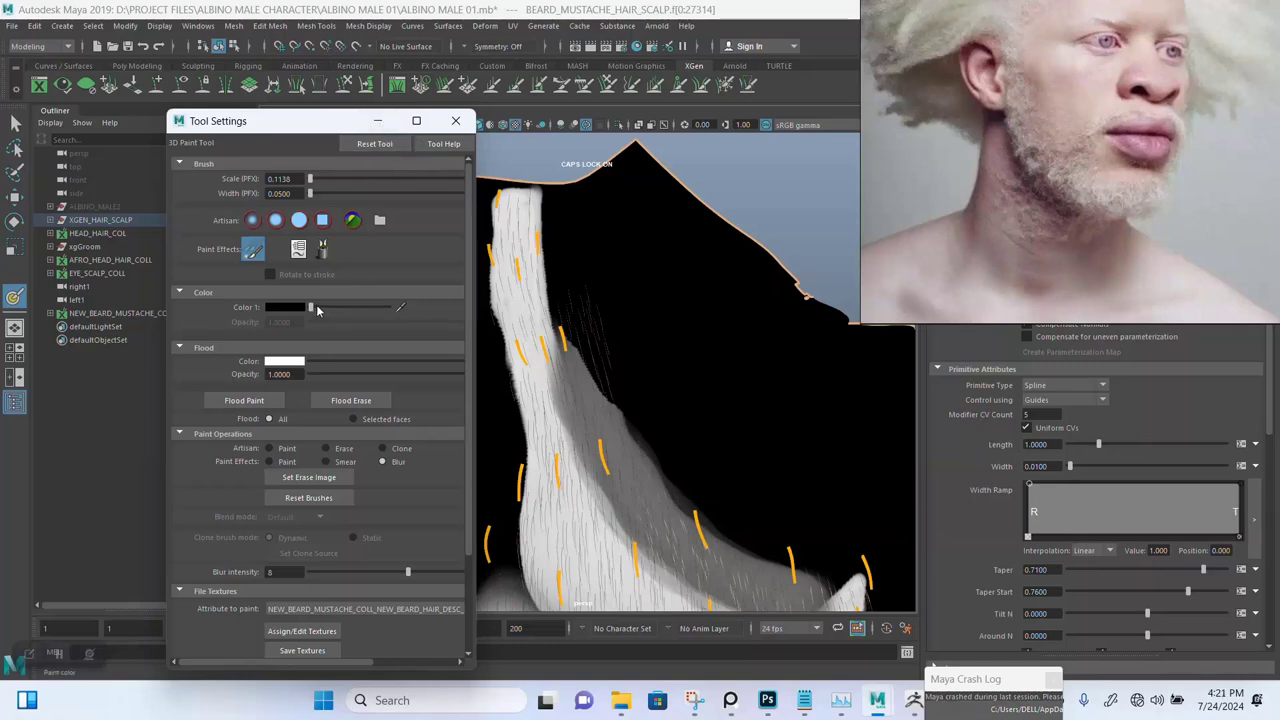
{"action": "mouse_move", "coordinate": [315, 309]}
{"action": "left_mouse_down"}
{"action": "mouse_move", "coordinate": [392, 314]}
{"action": "mouse_move", "coordinate": [300, 315]}
{"action": "left_mouse_up"}
{"action": "left_click", "coordinate": [380, 122]}
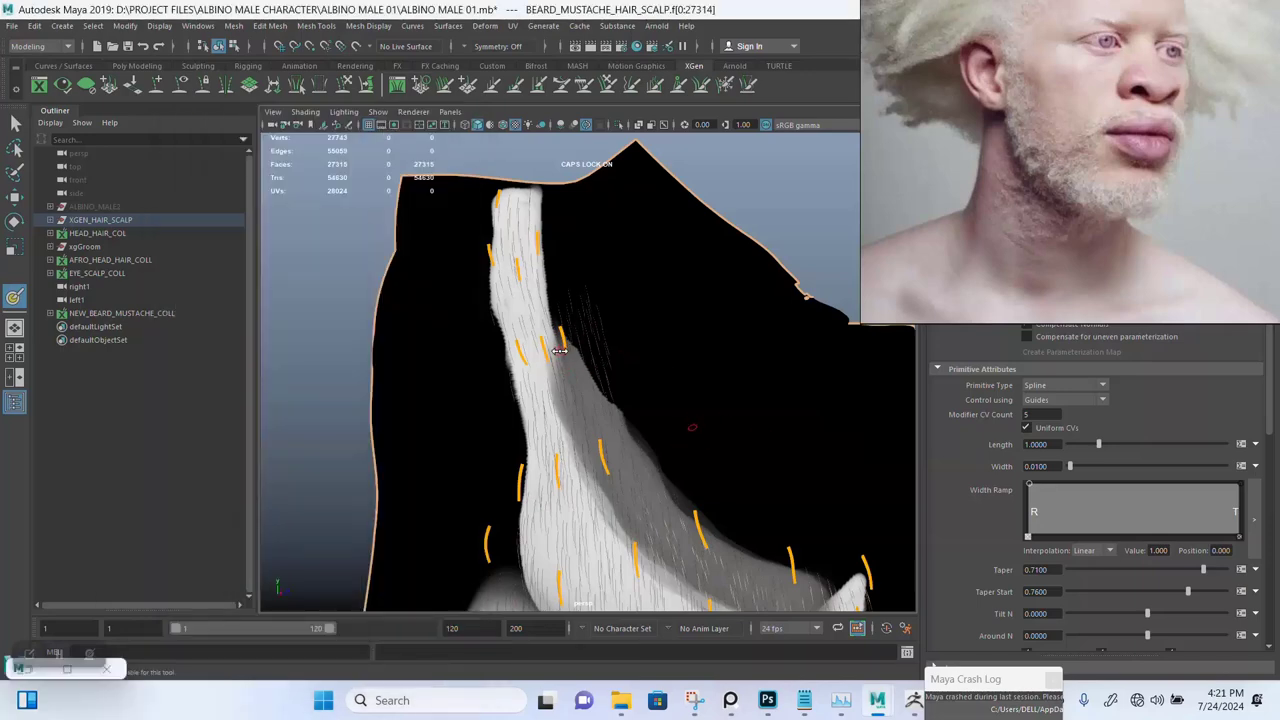
Enlarge the brush and blur the mask edge along the outer cheek band, past the mouth corner and across the chin
{"action": "left_click_drag", "start_coordinate": [559, 351], "coordinate": [564, 354]}
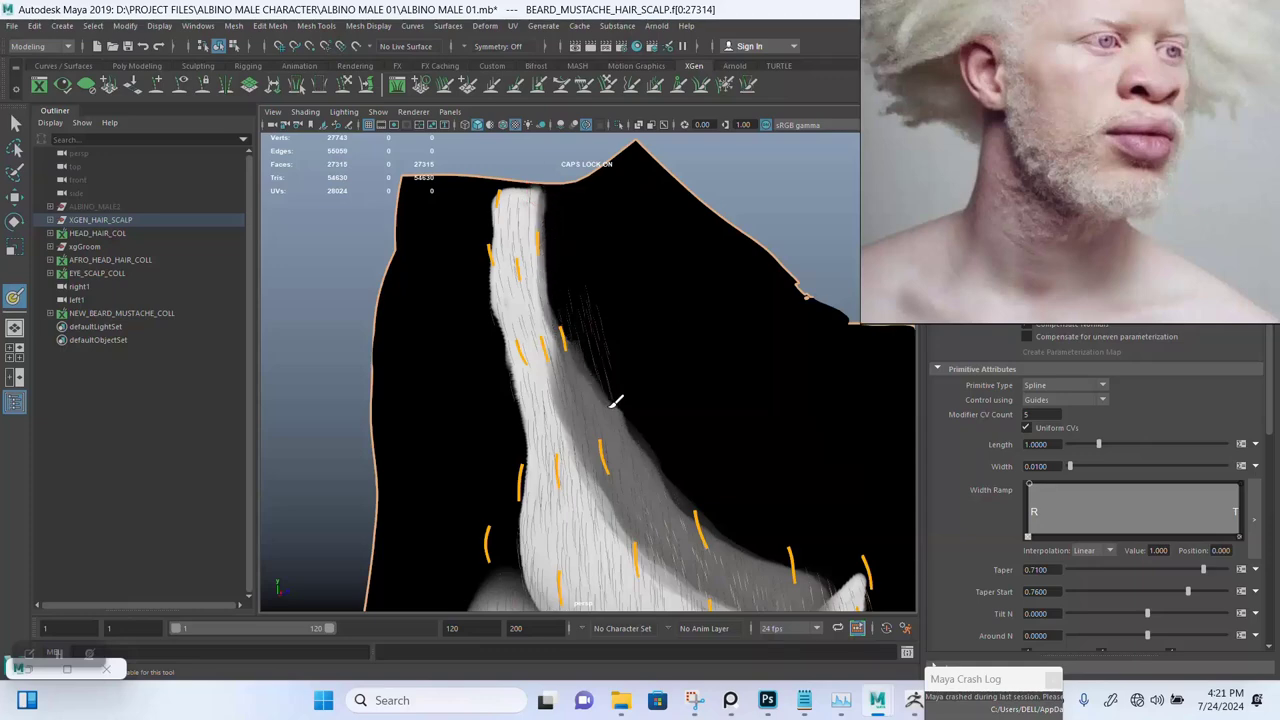
{"action": "left_click_drag", "start_coordinate": [667, 404], "coordinate": [650, 409]}
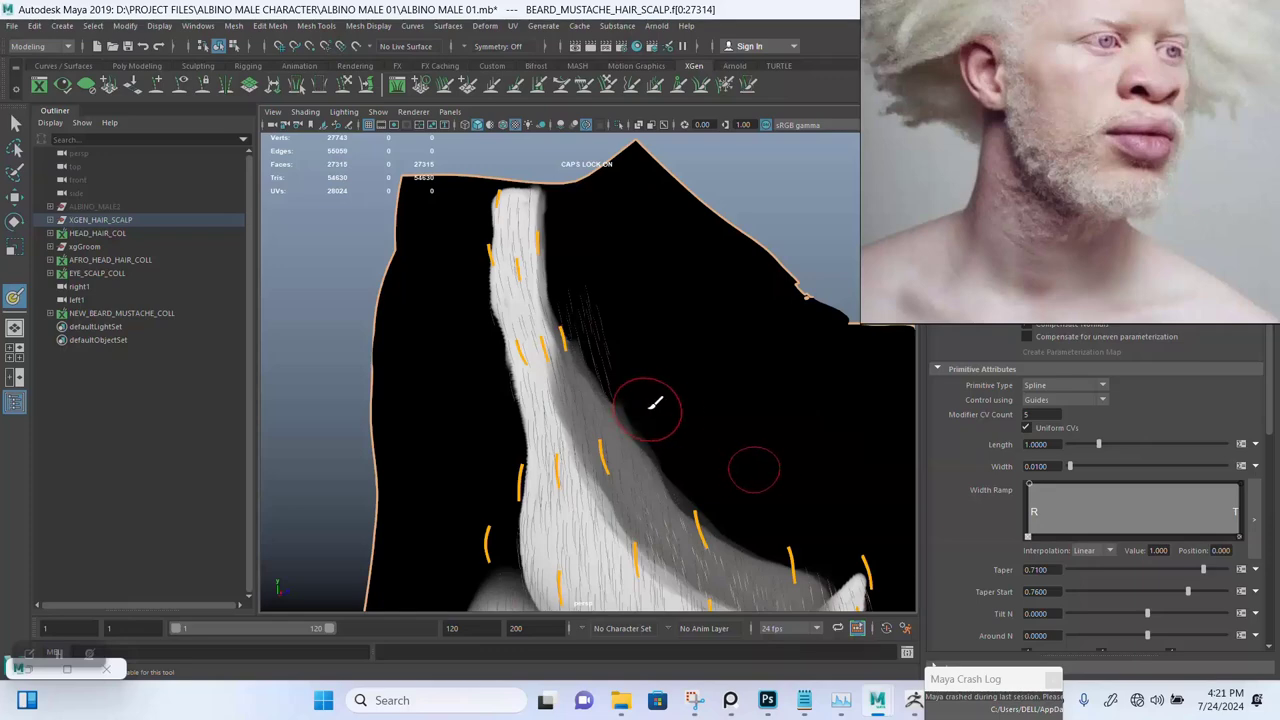
{"action": "middle_click_drag", "start_coordinate": [672, 423], "coordinate": [575, 307], "text": "alt"}
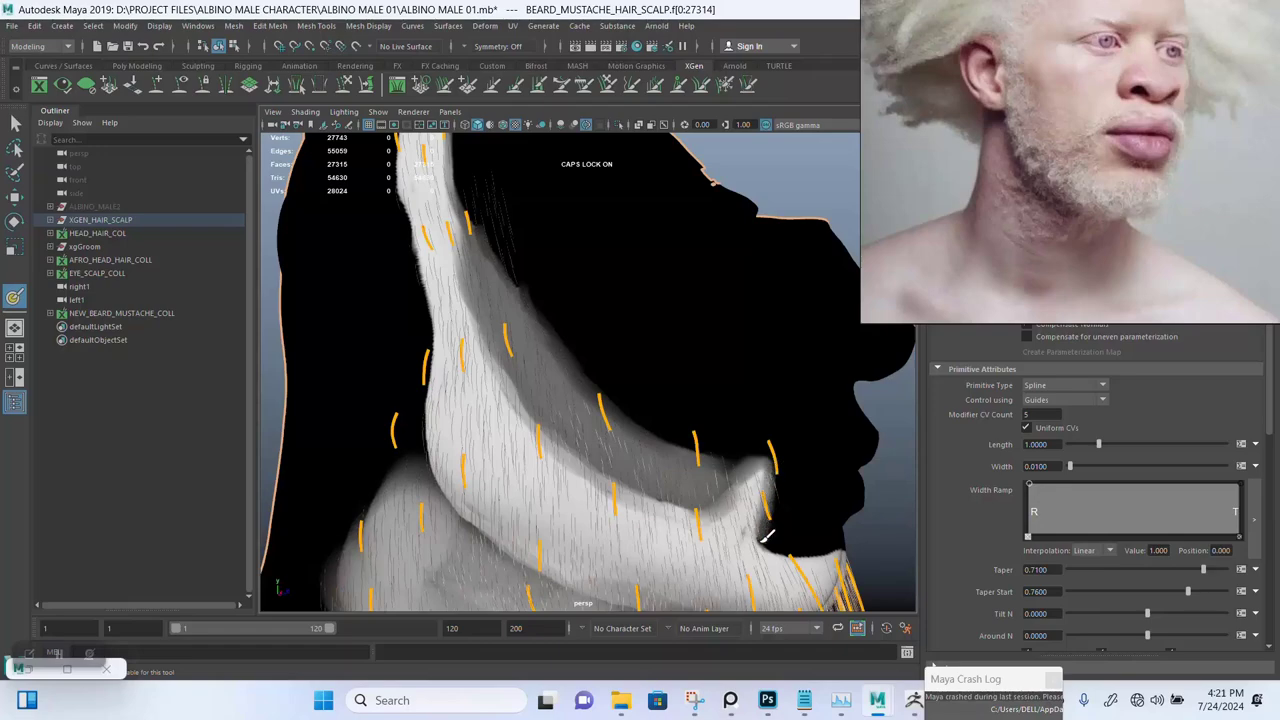
{"action": "middle_click_drag", "start_coordinate": [786, 543], "coordinate": [680, 416], "text": "alt"}
{"action": "left_click_drag", "start_coordinate": [680, 416], "coordinate": [603, 375], "text": "alt"}
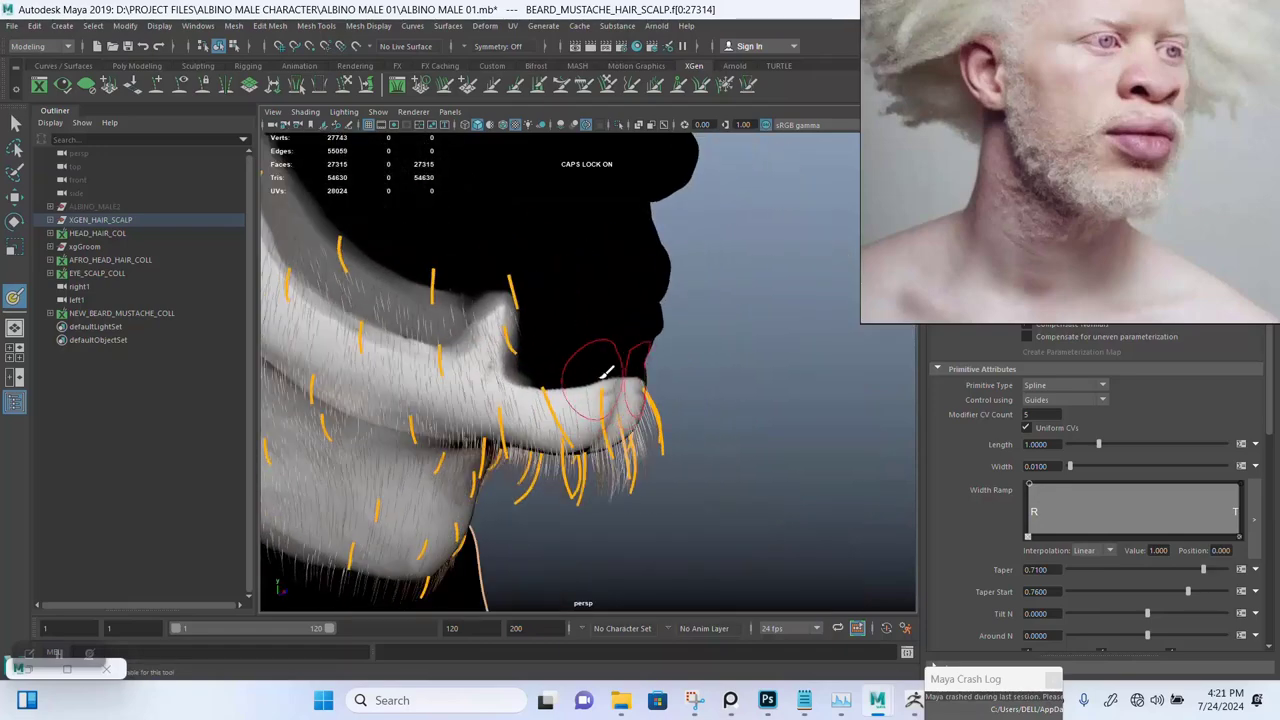
{"action": "middle_click_drag", "start_coordinate": [603, 375], "coordinate": [649, 372], "text": "alt"}
{"action": "left_click_drag", "start_coordinate": [649, 372], "coordinate": [665, 340], "text": "alt"}
{"action": "left_click_drag", "start_coordinate": [637, 374], "coordinate": [606, 408], "text": "alt"}
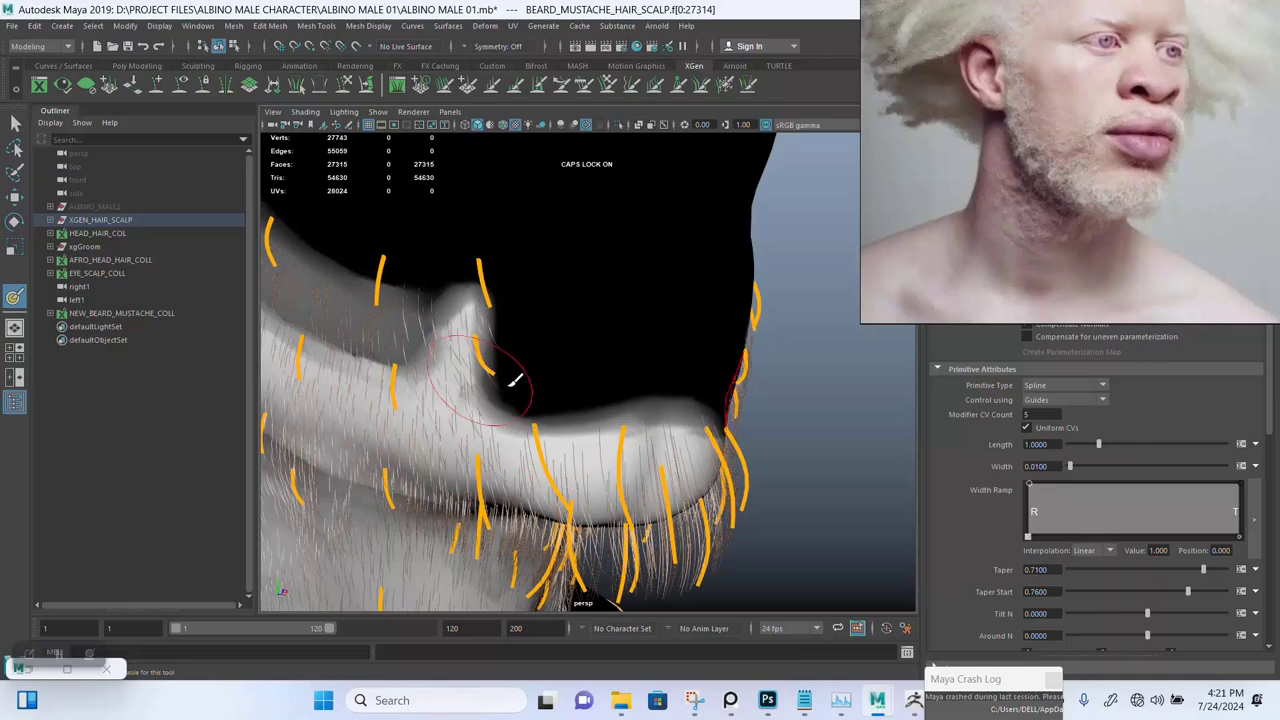
Blur the mask's rear edge from the sideburn down to the jaw and into the grey neck area
{"action": "middle_click_drag", "start_coordinate": [548, 372], "coordinate": [649, 474], "text": "alt"}
{"action": "mouse_move", "coordinate": [440, 368]}
{"action": "middle_mouse_down", "text": "alt"}
{"action": "mouse_move", "coordinate": [491, 423]}
{"action": "mouse_move", "coordinate": [640, 468]}
{"action": "middle_mouse_up", "text": "alt"}
{"action": "middle_click_drag", "start_coordinate": [581, 363], "coordinate": [627, 491], "text": "alt"}
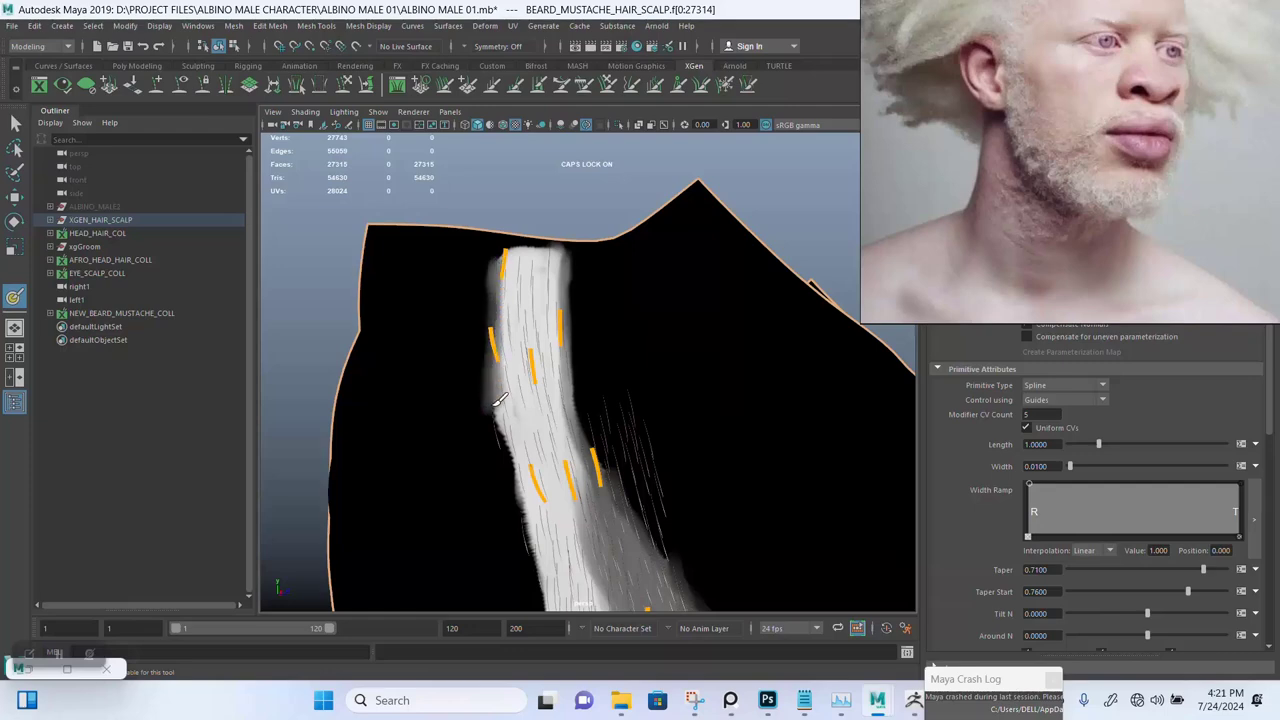
{"action": "left_click_drag", "start_coordinate": [519, 505], "coordinate": [529, 543]}
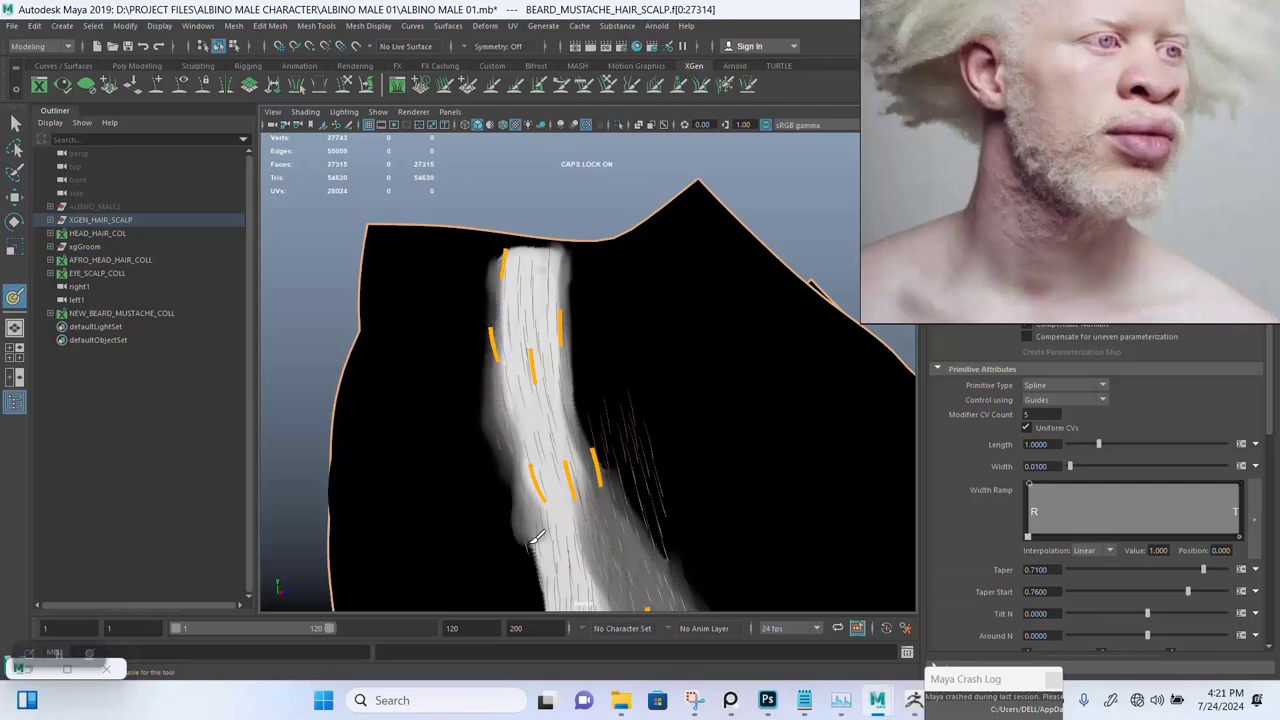
{"action": "middle_click_drag", "start_coordinate": [576, 503], "coordinate": [540, 228], "text": "alt"}
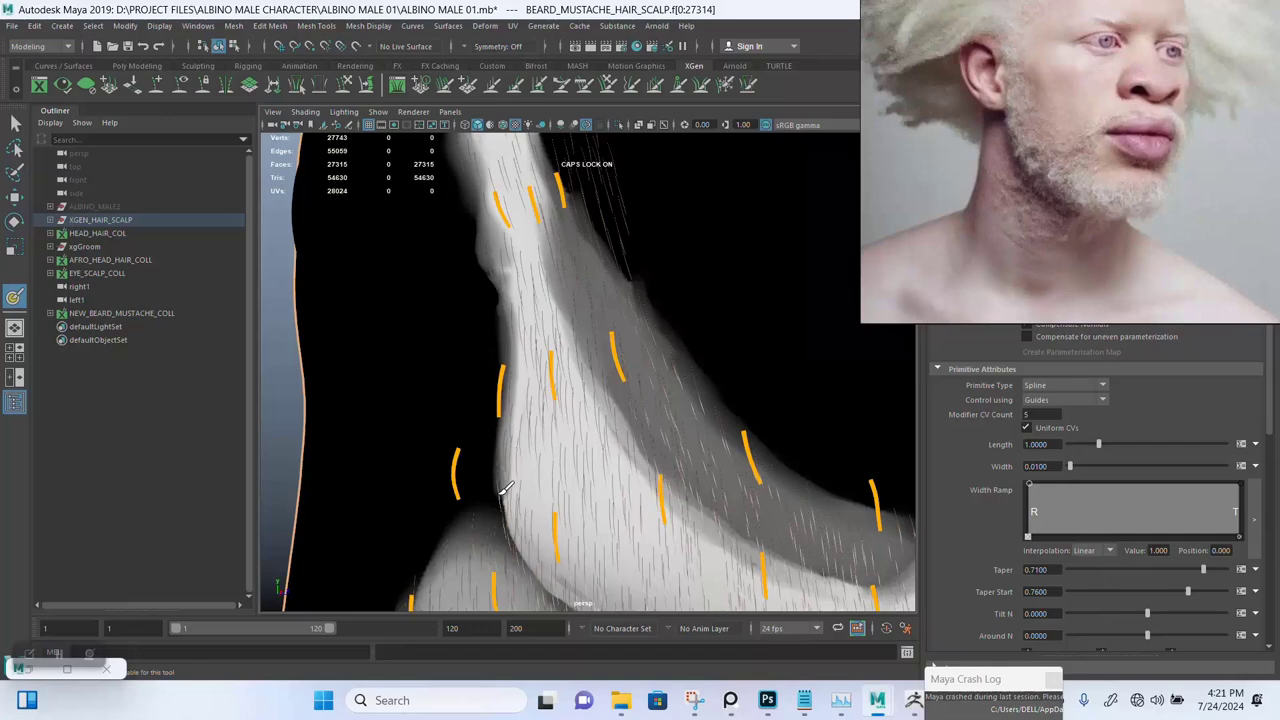
{"action": "middle_click_drag", "start_coordinate": [480, 508], "coordinate": [519, 312], "text": "alt"}
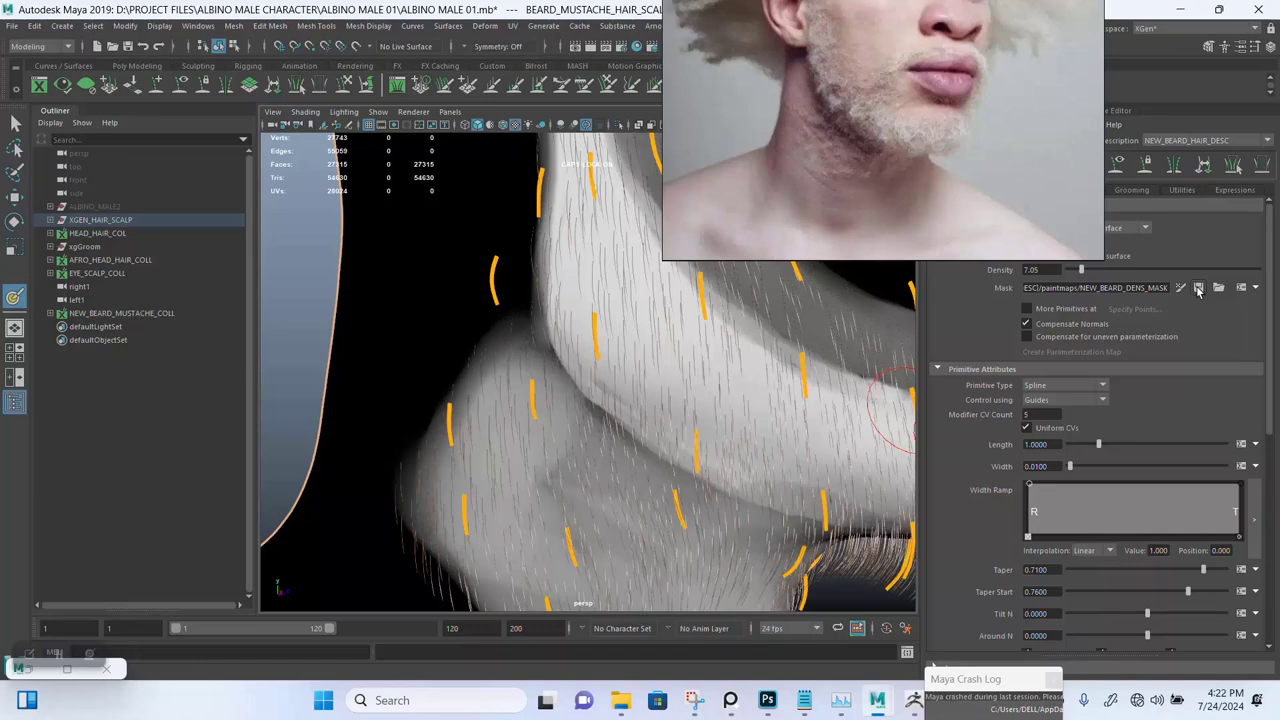
Leave the 3D Paint Tool, deselect the scalp mesh and examine the beard distribution on the cheek and jaw
{"action": "right_click_drag", "start_coordinate": [594, 343], "coordinate": [417, 326], "text": "alt"}
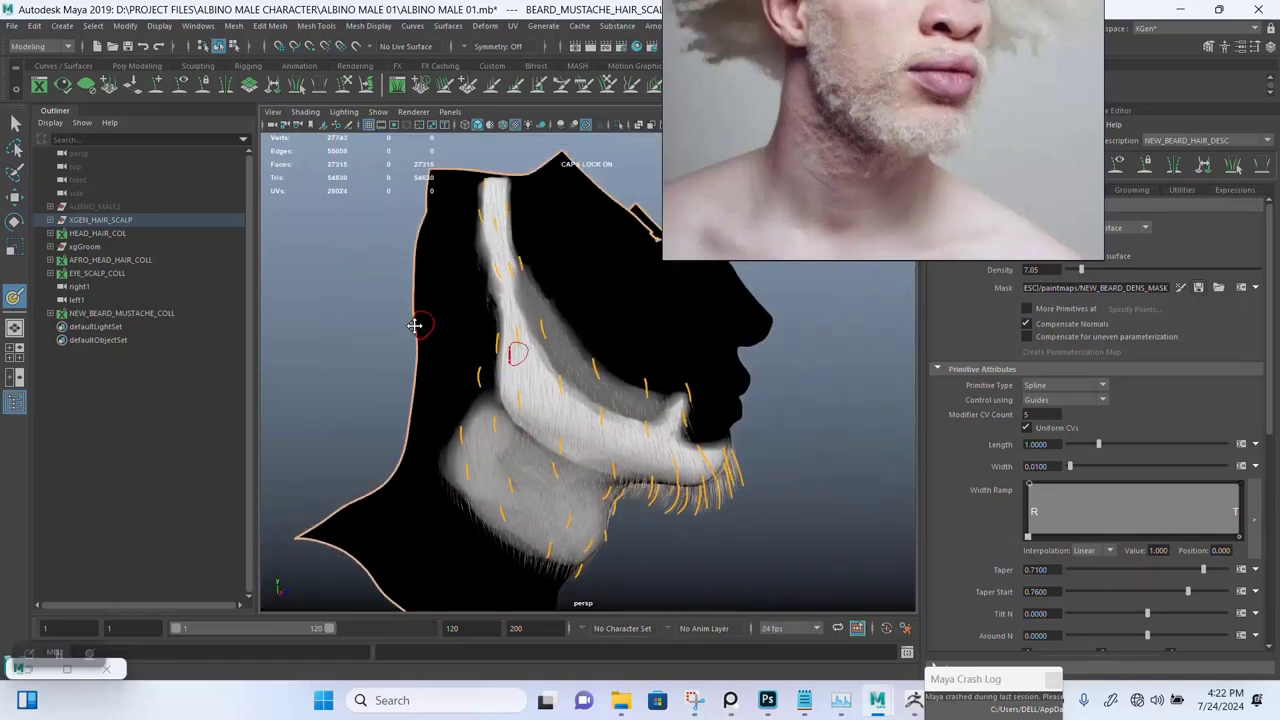
{"action": "middle_click_drag", "start_coordinate": [417, 326], "coordinate": [387, 346], "text": "alt"}
{"action": "scroll", "coordinate": [465, 328], "scroll_direction": "up", "scroll_amount": 8}
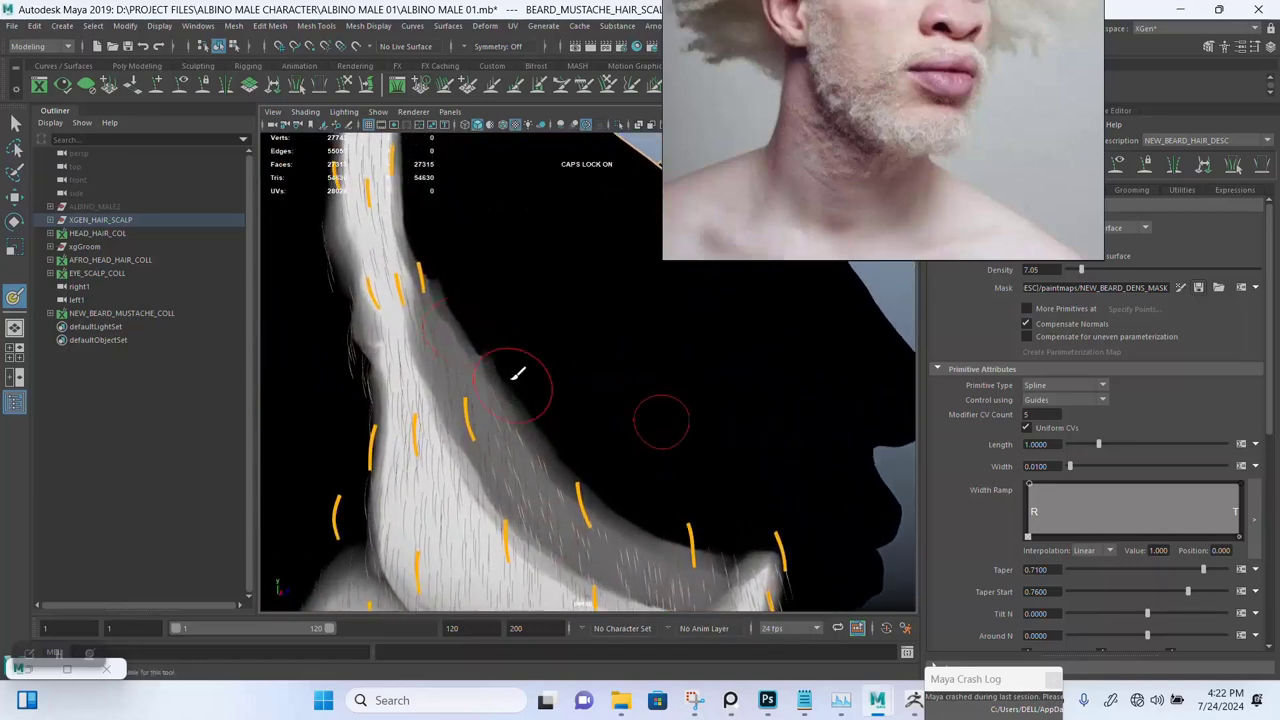
{"action": "middle_click_drag", "start_coordinate": [504, 334], "coordinate": [506, 348], "text": "alt"}
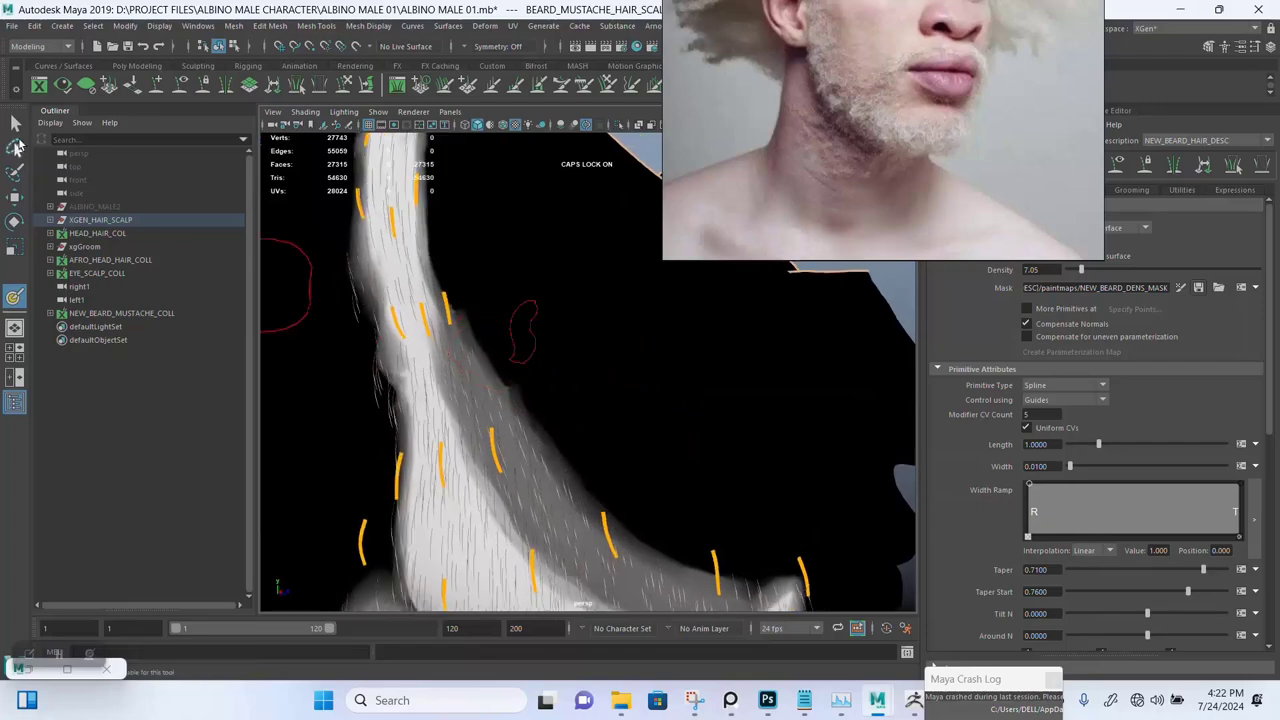
{"action": "left_click", "coordinate": [15, 124]}
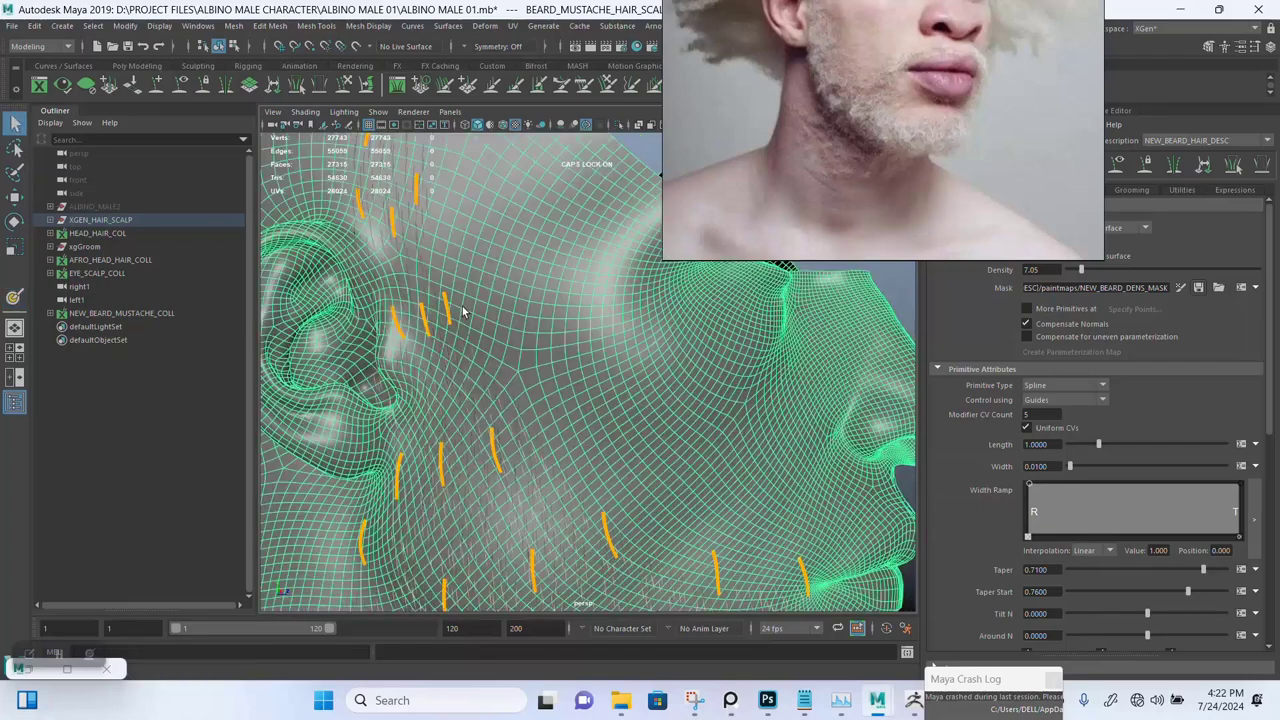
{"action": "left_click", "coordinate": [474, 298]}
{"action": "right_click_drag", "start_coordinate": [678, 387], "coordinate": [637, 366], "text": "alt"}
{"action": "mouse_move", "coordinate": [637, 366]}
{"action": "left_mouse_down", "text": "alt"}
{"action": "mouse_move", "coordinate": [582, 330]}
{"action": "mouse_move", "coordinate": [634, 357]}
{"action": "left_mouse_up", "text": "alt"}
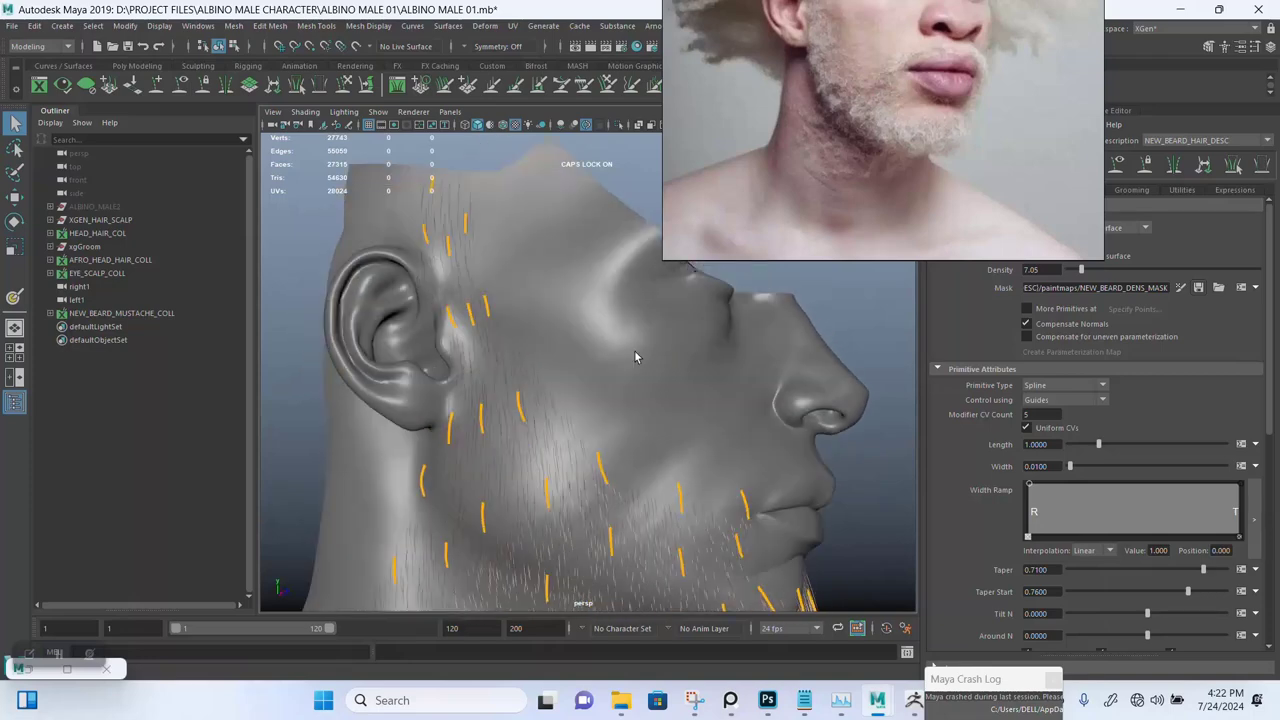
{"action": "left_click_drag", "start_coordinate": [657, 418], "coordinate": [572, 443], "text": "alt"}
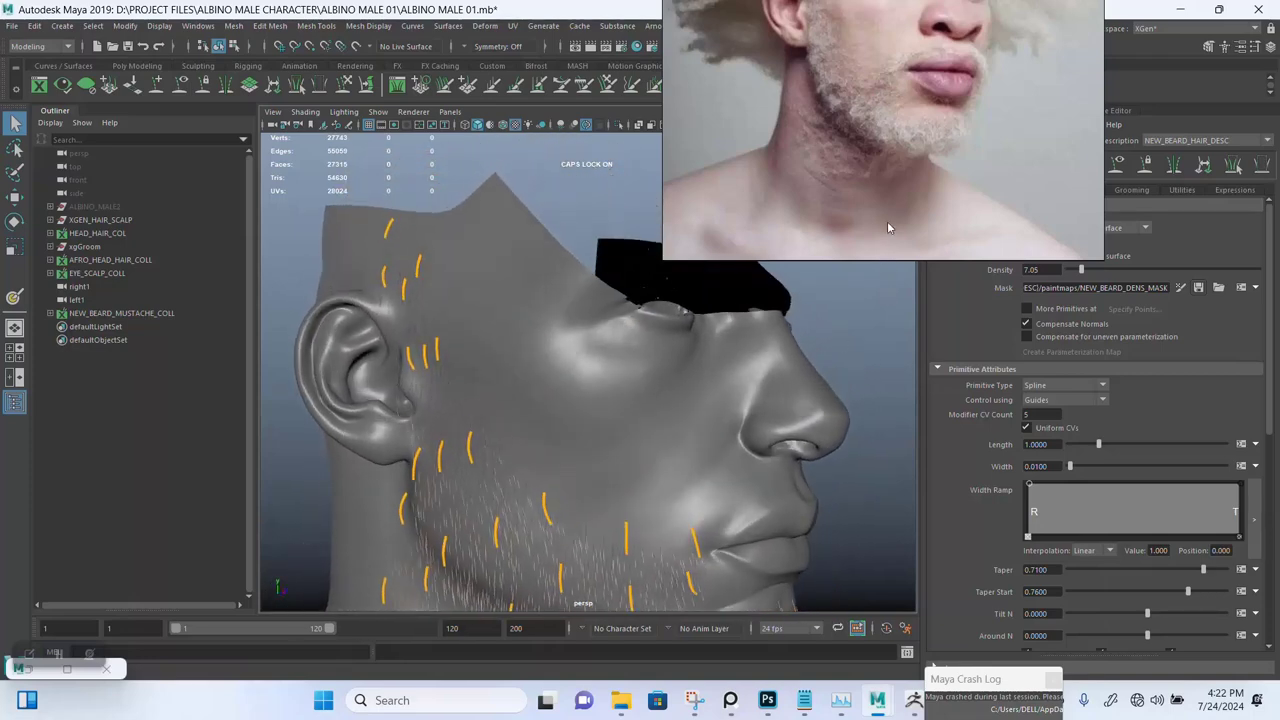
Set the beard description's density to 55.99 and compare the hair coverage with the reference portrait
{"action": "left_click_drag", "start_coordinate": [888, 223], "coordinate": [545, 169]}
{"action": "left_click_drag", "start_coordinate": [1082, 269], "coordinate": [1096, 269]}
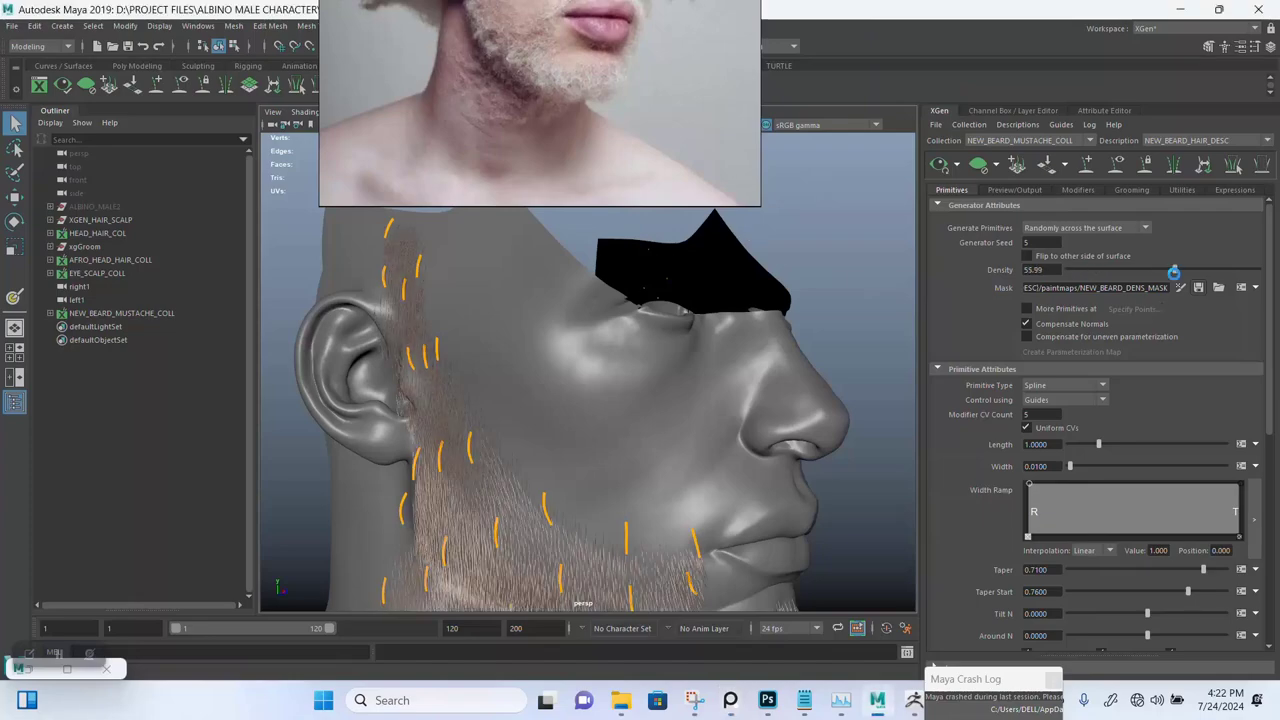
{"action": "left_click_drag", "start_coordinate": [635, 462], "coordinate": [679, 385], "text": "alt"}
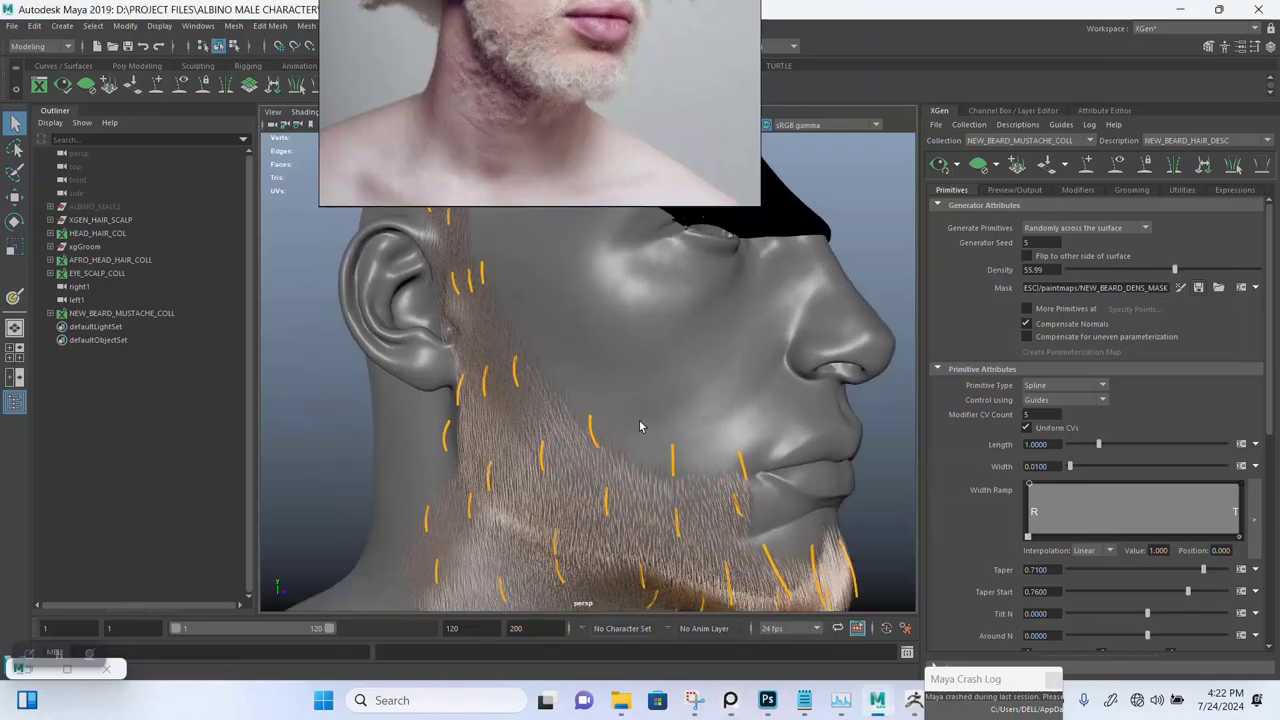
{"action": "left_click_drag", "start_coordinate": [640, 426], "coordinate": [687, 418], "text": "alt"}
{"action": "left_click_drag", "start_coordinate": [585, 148], "coordinate": [284, 324]}
{"action": "left_click_drag", "start_coordinate": [771, 451], "coordinate": [693, 328], "text": "alt"}
{"action": "right_click_drag", "start_coordinate": [693, 328], "coordinate": [726, 420], "text": "alt"}
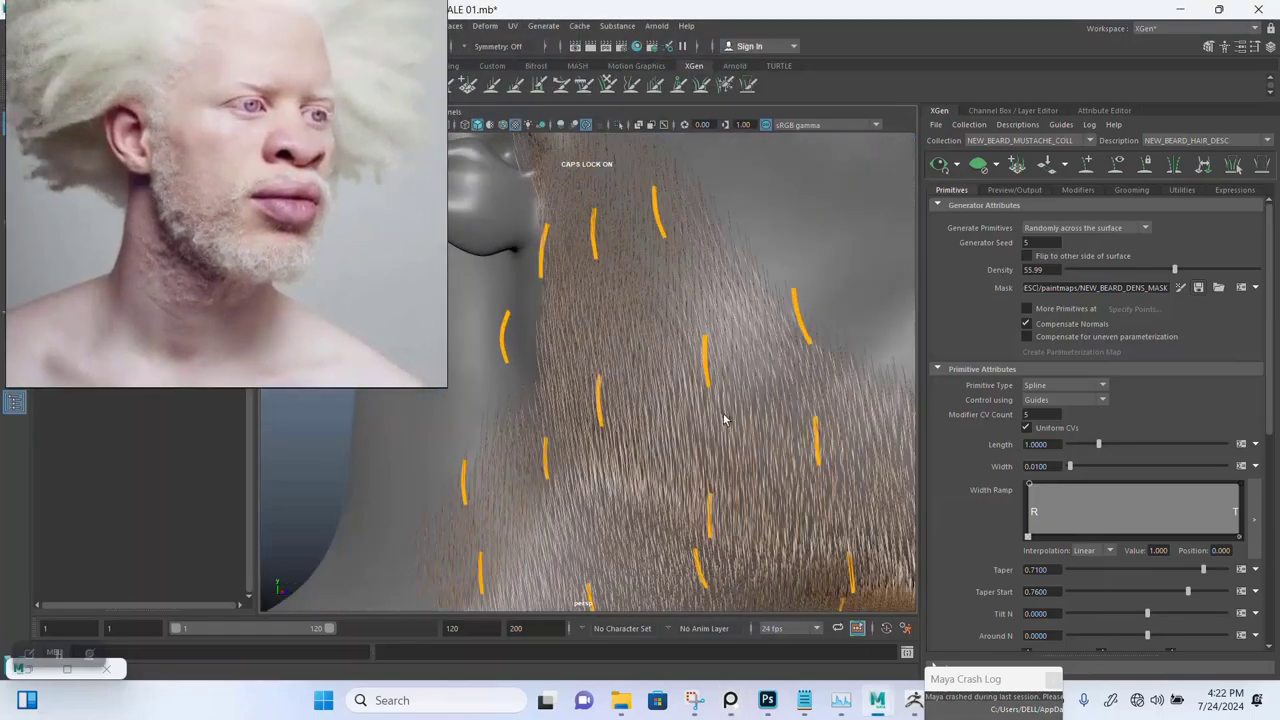
{"action": "left_click_drag", "start_coordinate": [726, 420], "coordinate": [660, 364], "text": "alt"}
{"action": "left_click_drag", "start_coordinate": [678, 413], "coordinate": [739, 367], "text": "alt"}
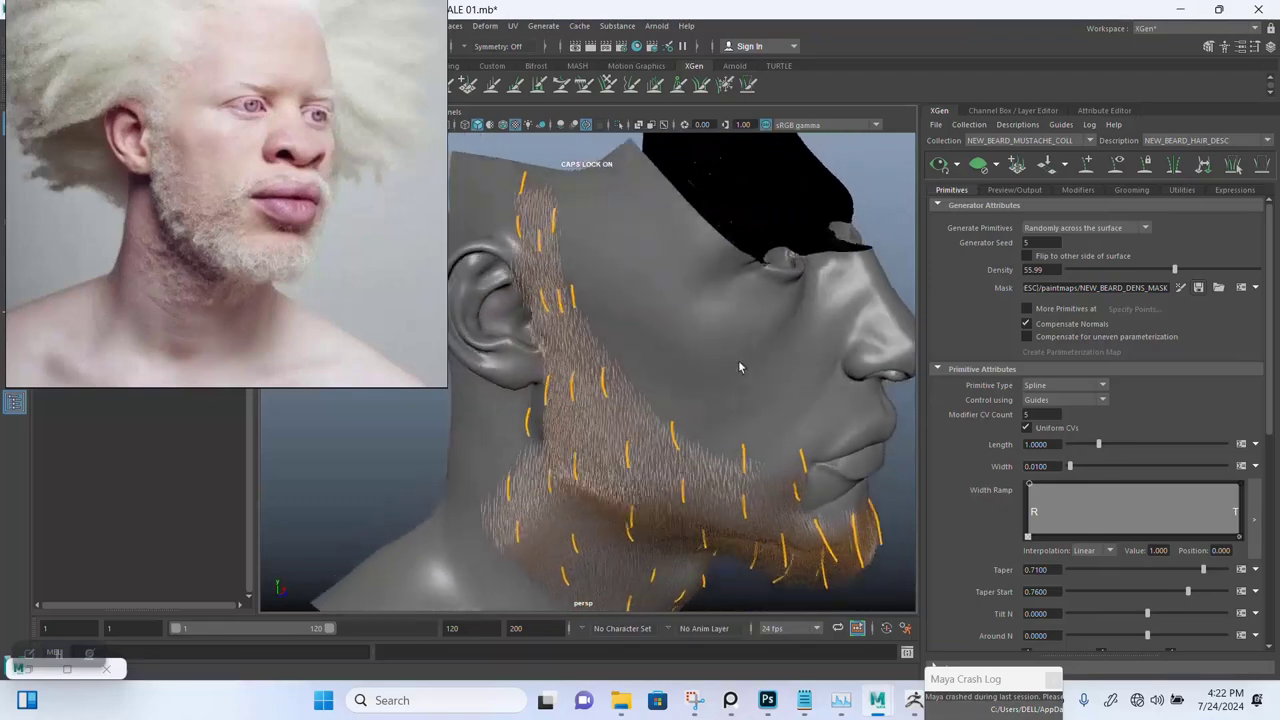
Hide the beard guides and save the scene
{"action": "left_click", "coordinate": [1119, 166]}
{"action": "left_click_drag", "start_coordinate": [642, 376], "coordinate": [587, 366], "text": "alt"}
{"action": "key", "text": "ctrl+s"}
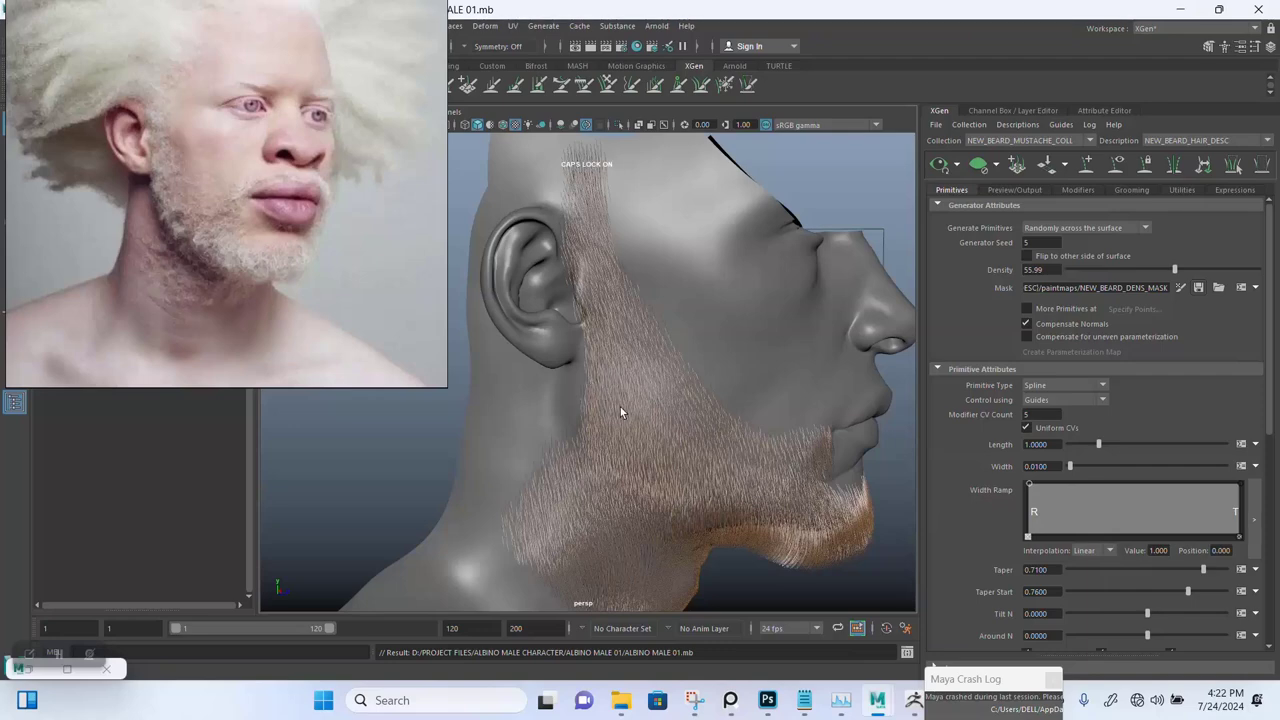
{"action": "left_click_drag", "start_coordinate": [620, 407], "coordinate": [642, 408], "text": "alt"}
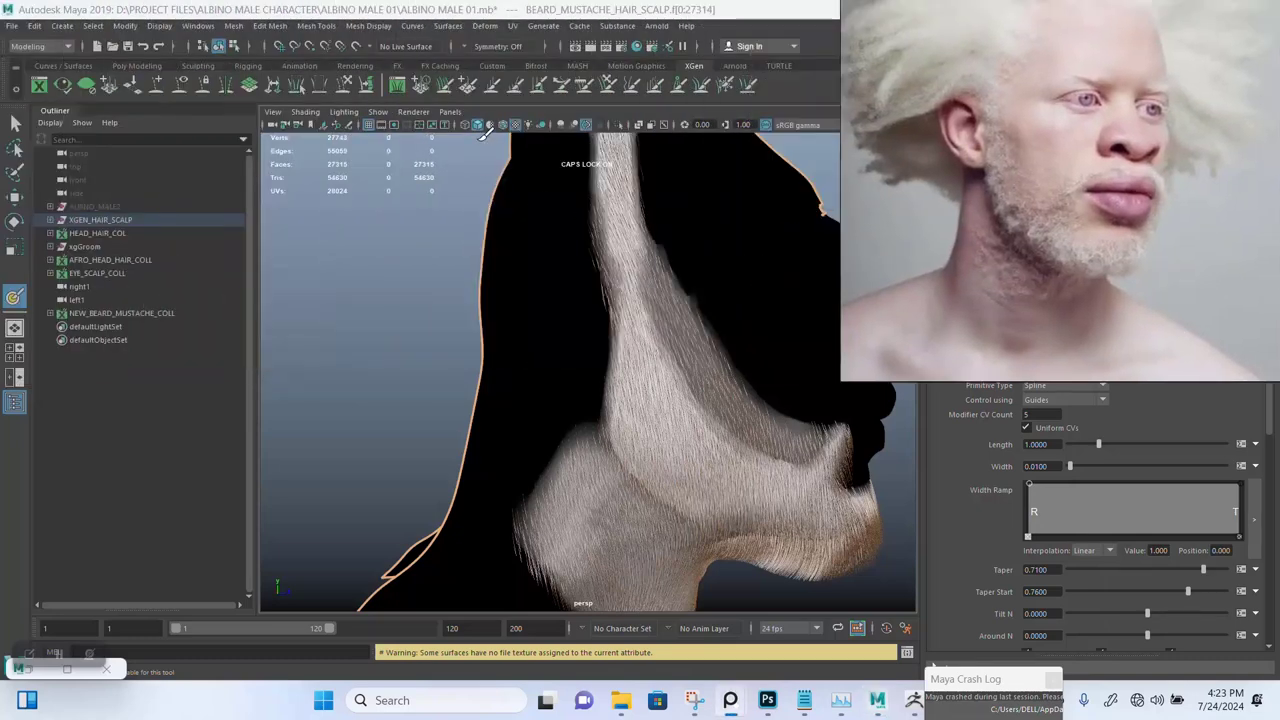
Display wireframe over the shading and paint light grey with the solid Artisan brush along the beard's back edge near the ear
{"action": "left_click", "coordinate": [502, 128]}
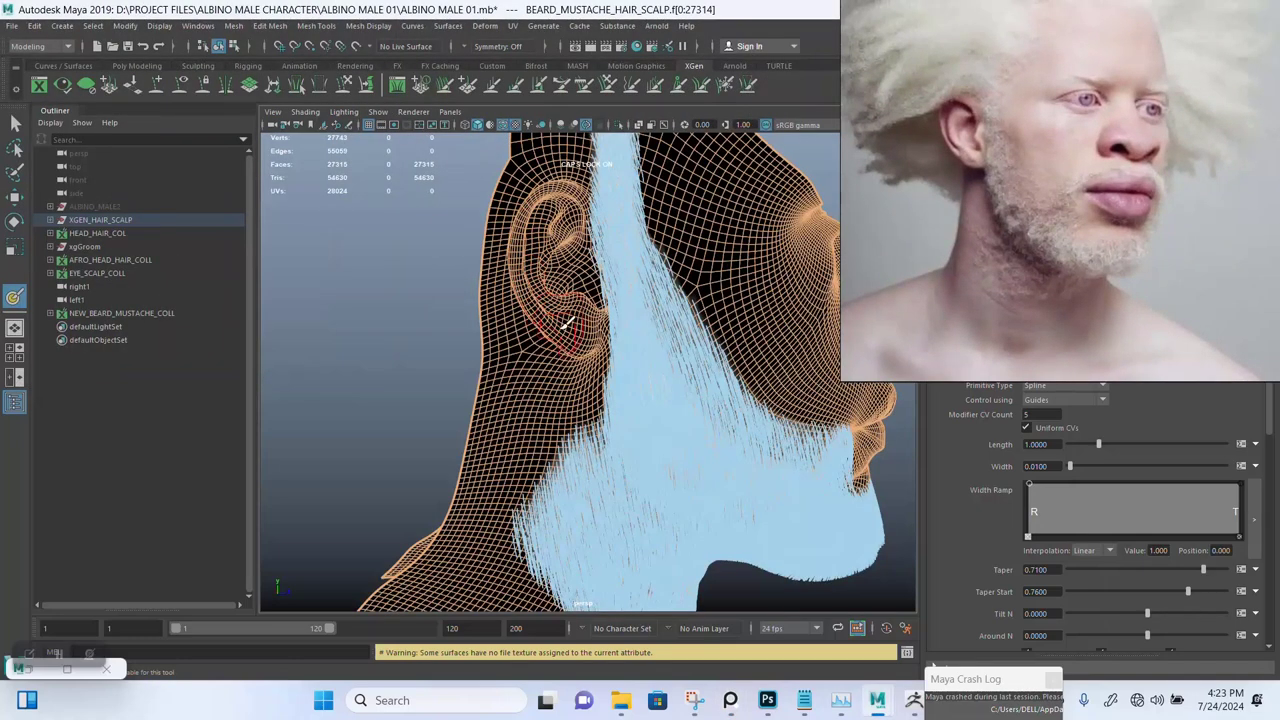
{"action": "double_click", "coordinate": [14, 297]}
{"action": "left_click", "coordinate": [297, 221]}
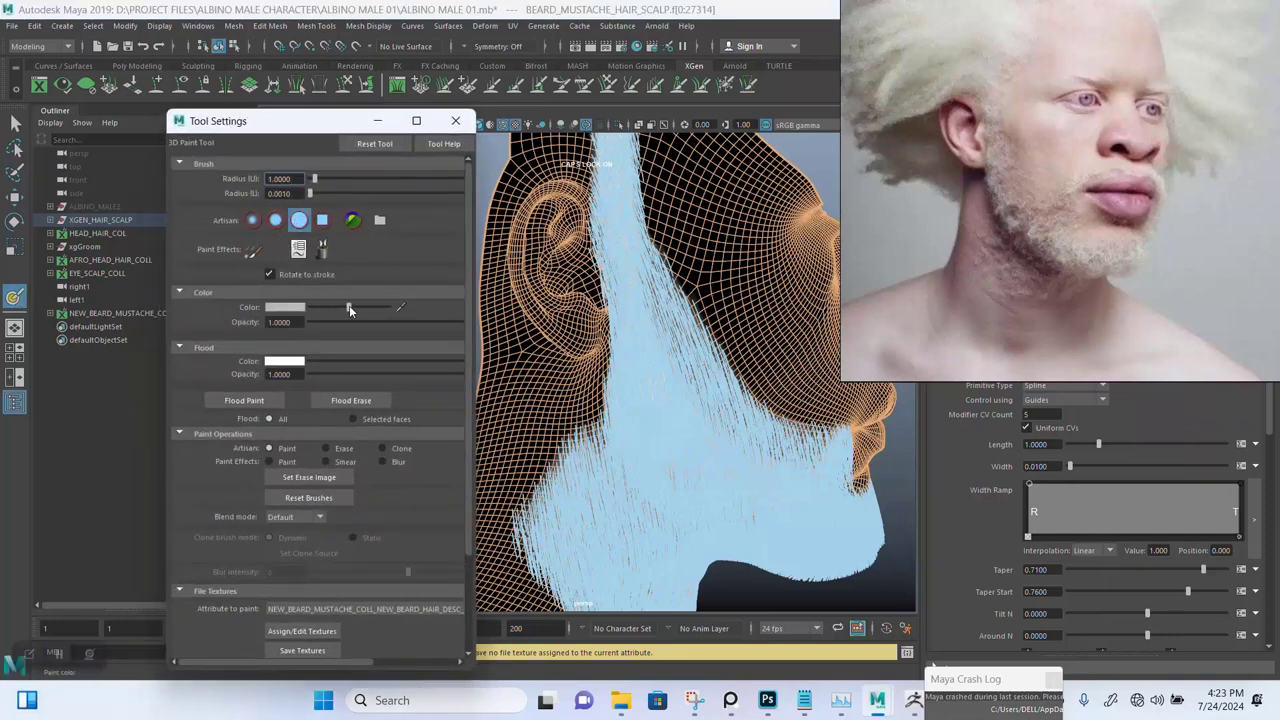
{"action": "left_click_drag", "start_coordinate": [349, 310], "coordinate": [364, 310]}
{"action": "scroll", "coordinate": [620, 318], "scroll_direction": "up", "scroll_amount": 6}
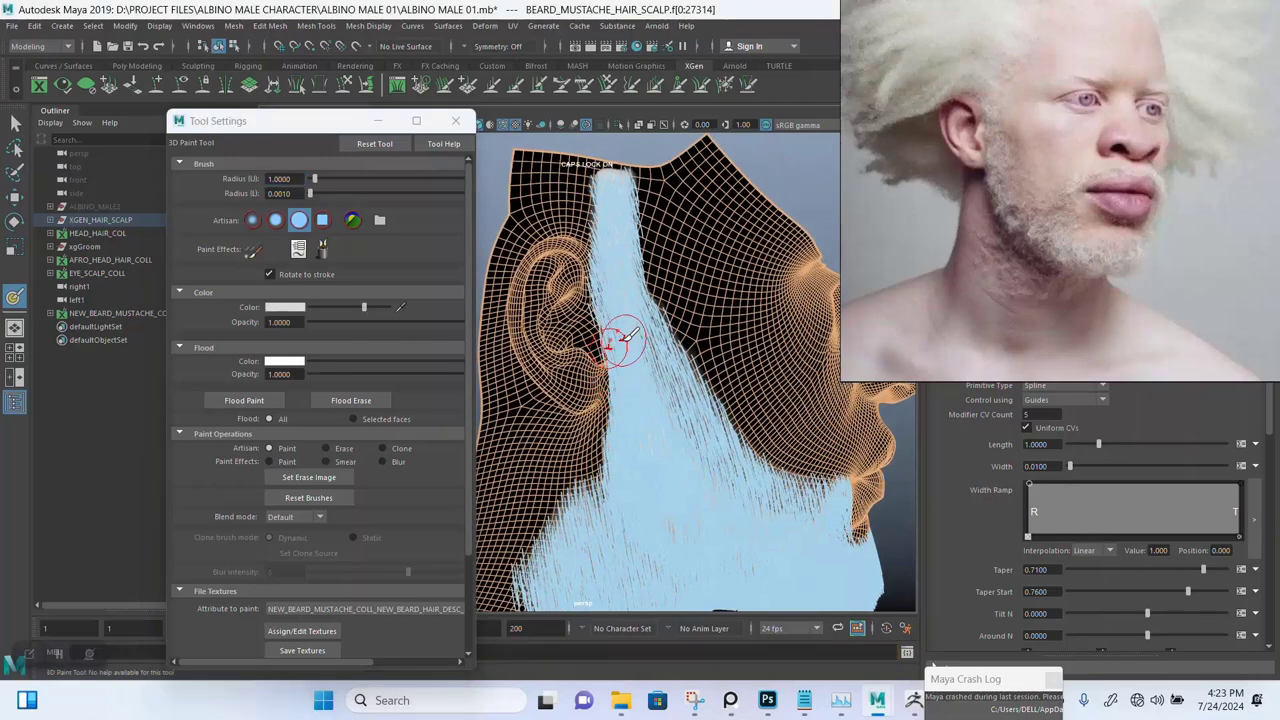
{"action": "mouse_move", "coordinate": [632, 288]}
{"action": "left_mouse_down"}
{"action": "mouse_move", "coordinate": [638, 258]}
{"action": "mouse_move", "coordinate": [616, 364]}
{"action": "left_mouse_up"}
{"action": "right_click_drag", "start_coordinate": [1107, 331], "coordinate": [839, 183]}
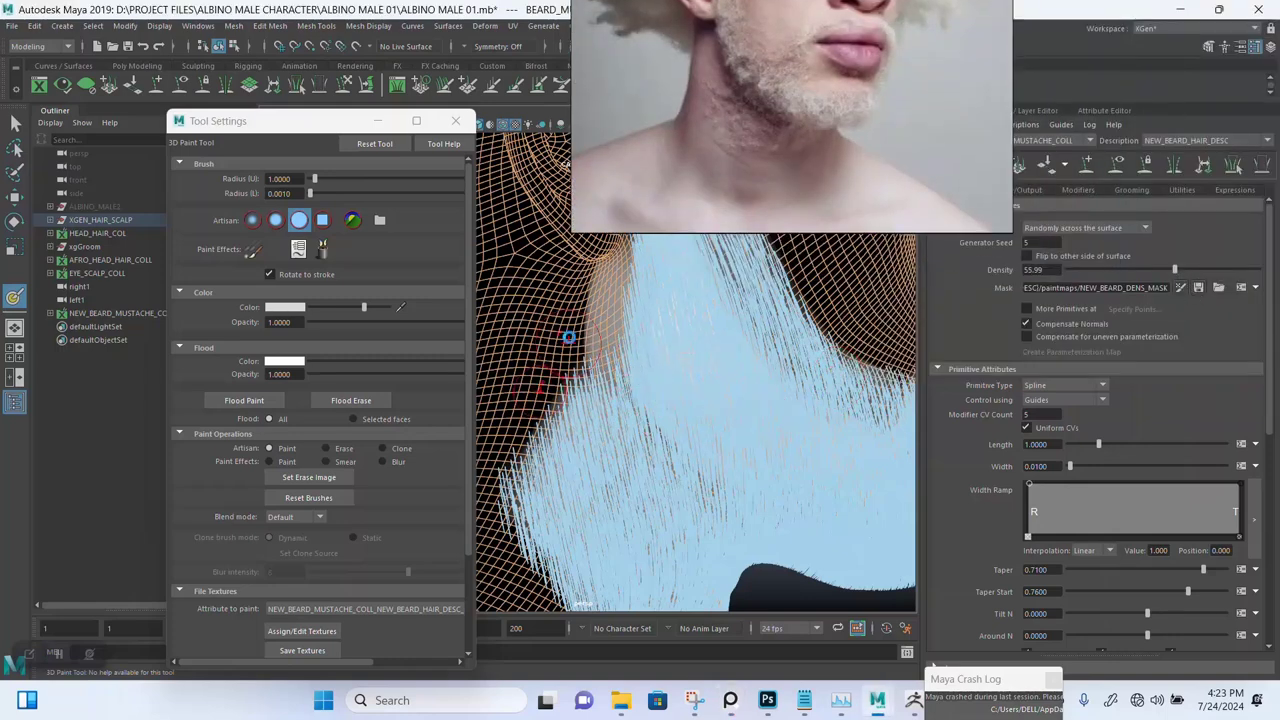
{"action": "left_click", "coordinate": [376, 121]}
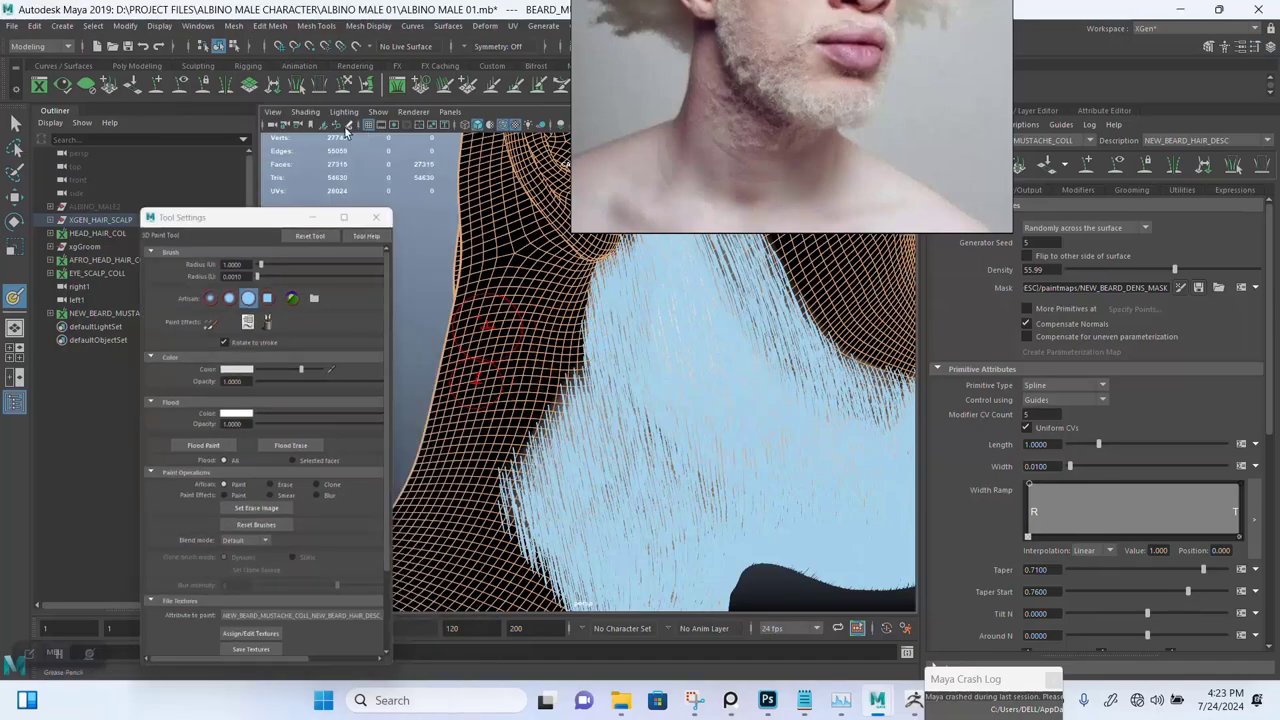
Leave the 3D Paint Tool, deselect the mesh, turn off the wireframe overlay and check the updated beard from the front side
{"action": "left_click", "coordinate": [15, 121]}
{"action": "left_click", "coordinate": [278, 256]}
{"action": "mouse_move", "coordinate": [520, 348]}
{"action": "left_mouse_down", "text": "alt"}
{"action": "mouse_move", "coordinate": [571, 323]}
{"action": "mouse_move", "coordinate": [509, 343]}
{"action": "mouse_move", "coordinate": [455, 335]}
{"action": "mouse_move", "coordinate": [545, 344]}
{"action": "left_mouse_up", "text": "alt"}
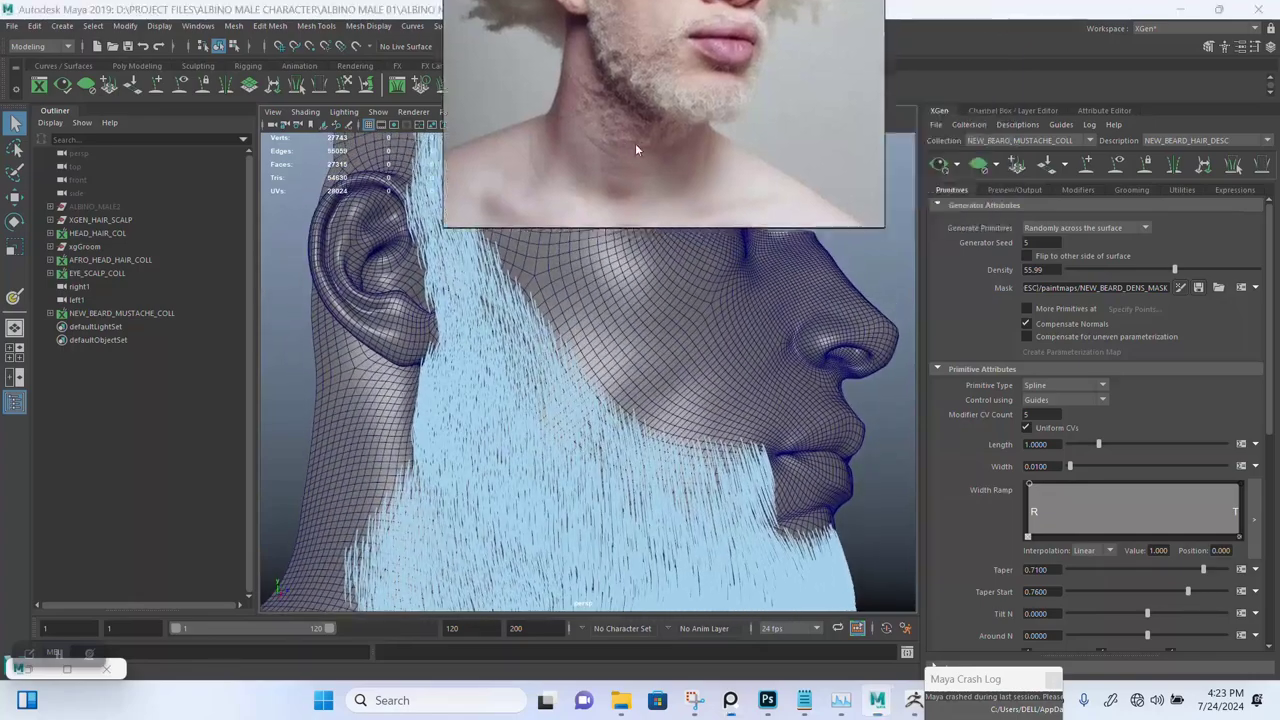
{"action": "mouse_move", "coordinate": [664, 301]}
{"action": "left_mouse_down", "text": "alt"}
{"action": "mouse_move", "coordinate": [712, 306]}
{"action": "mouse_move", "coordinate": [654, 337]}
{"action": "mouse_move", "coordinate": [575, 175]}
{"action": "mouse_move", "coordinate": [592, 215]}
{"action": "mouse_move", "coordinate": [651, 229]}
{"action": "mouse_move", "coordinate": [657, 252]}
{"action": "left_mouse_up", "text": "alt"}
{"action": "left_click", "coordinate": [505, 127]}
{"action": "middle_click_drag", "start_coordinate": [657, 252], "coordinate": [676, 162], "text": "alt"}
{"action": "right_click_drag", "start_coordinate": [590, 359], "coordinate": [612, 381], "text": "alt"}
{"action": "left_click_drag", "start_coordinate": [612, 386], "coordinate": [925, 336], "text": "alt"}
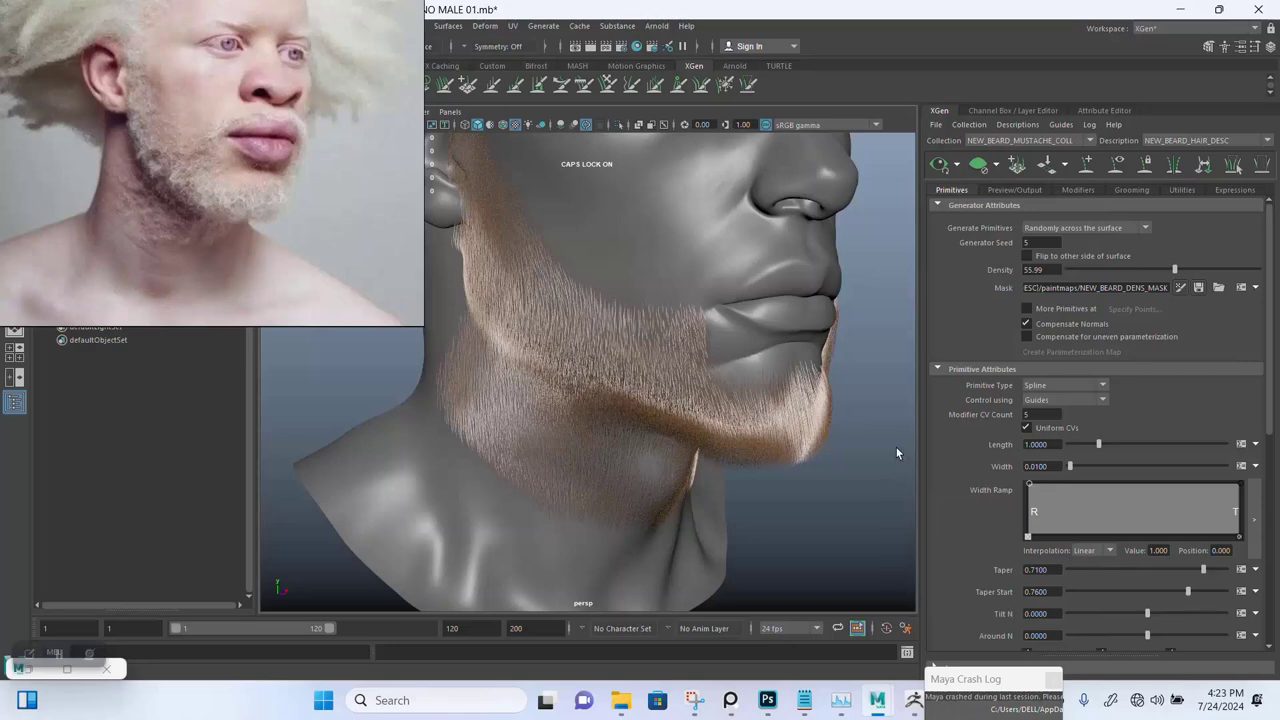
Save the scene and open the beard description's modifier list beside the reference portrait
{"action": "key", "text": "ctrl+s"}
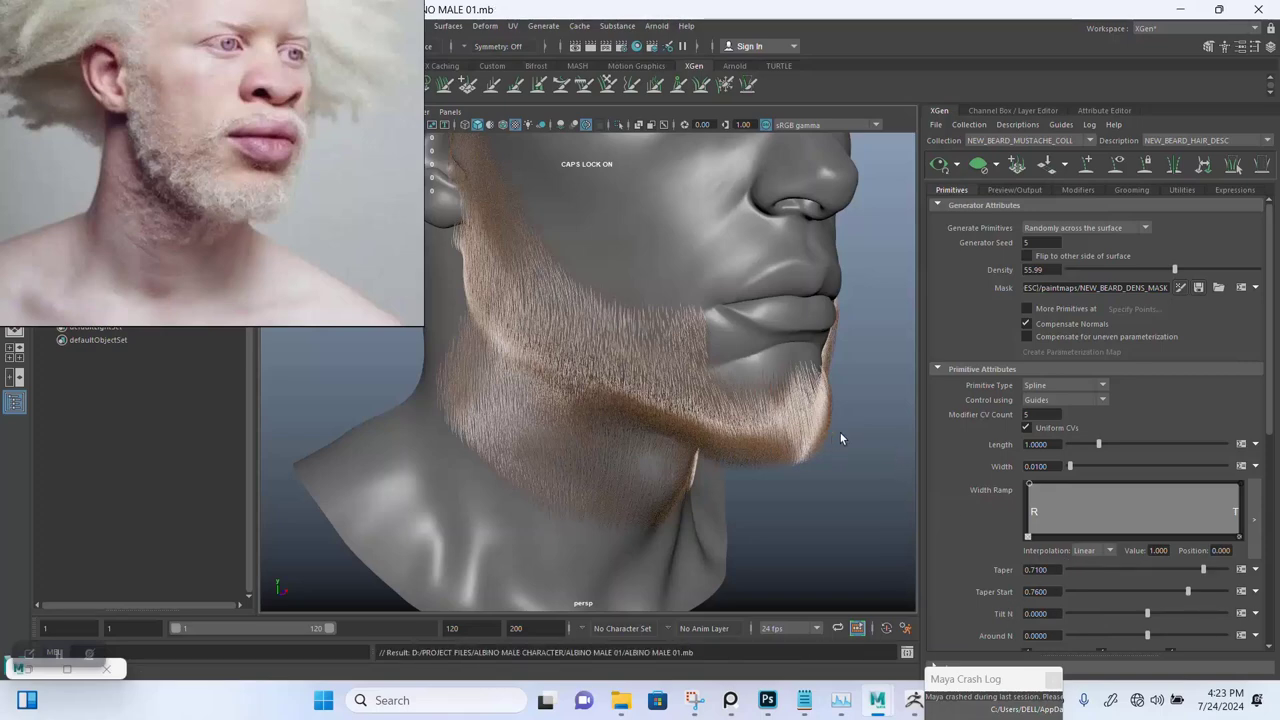
{"action": "left_click", "coordinate": [1080, 189]}
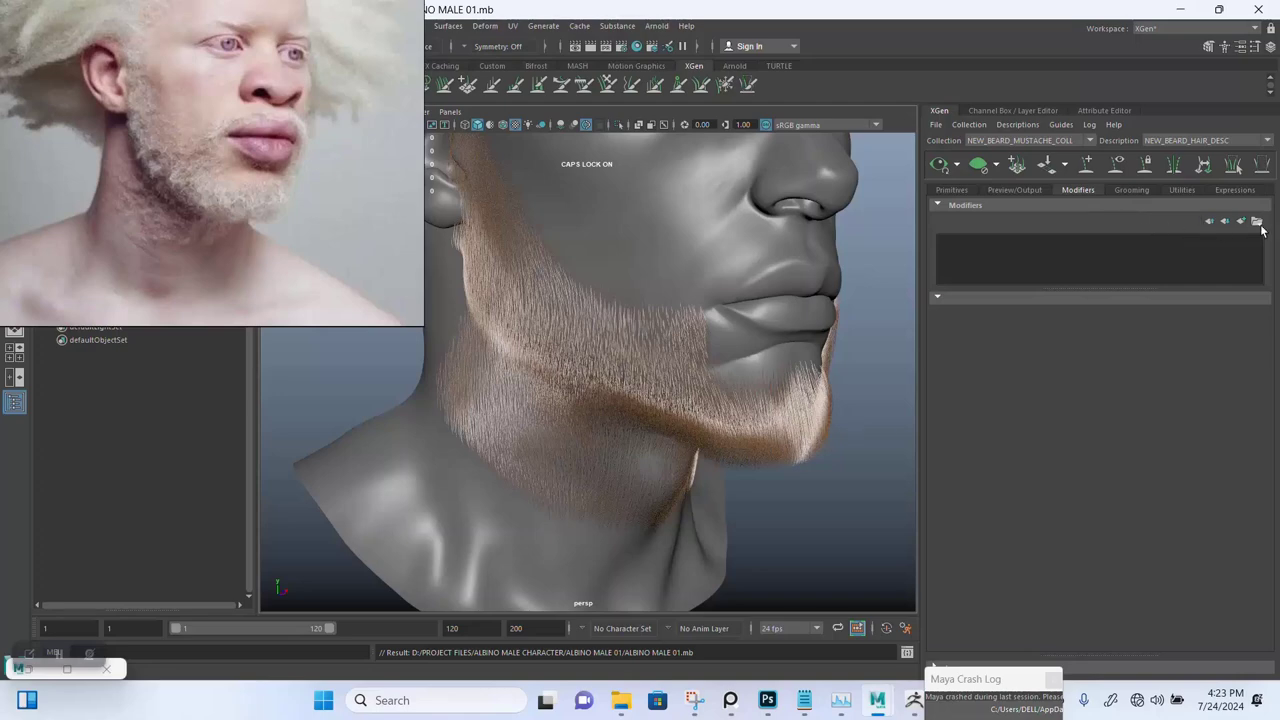
{"action": "right_click_drag", "start_coordinate": [251, 138], "coordinate": [288, 217]}
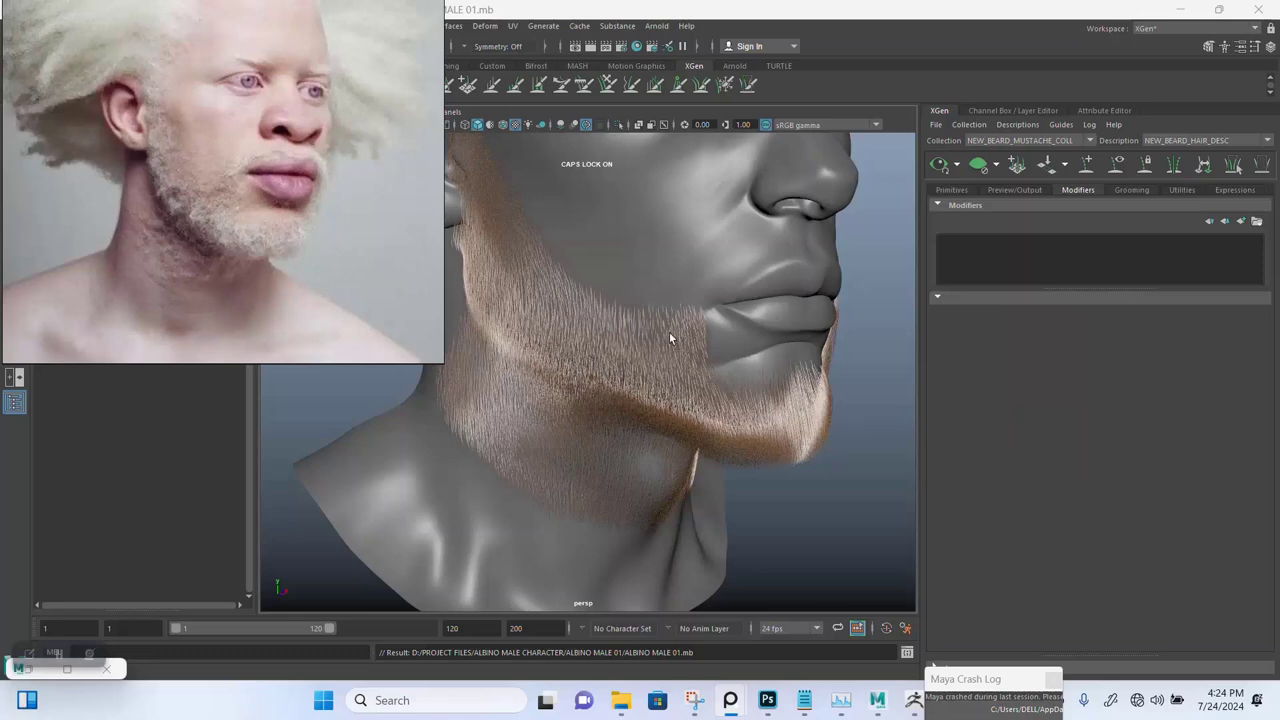
Try to load the user modifier preset ALBINO_CENTERCOIL_HEAD_HAIR_CLUMP 01 from the ALBINO HAIR PRESET group onto the beard description
{"action": "scroll", "coordinate": [669, 332], "scroll_direction": "down", "scroll_amount": 2}
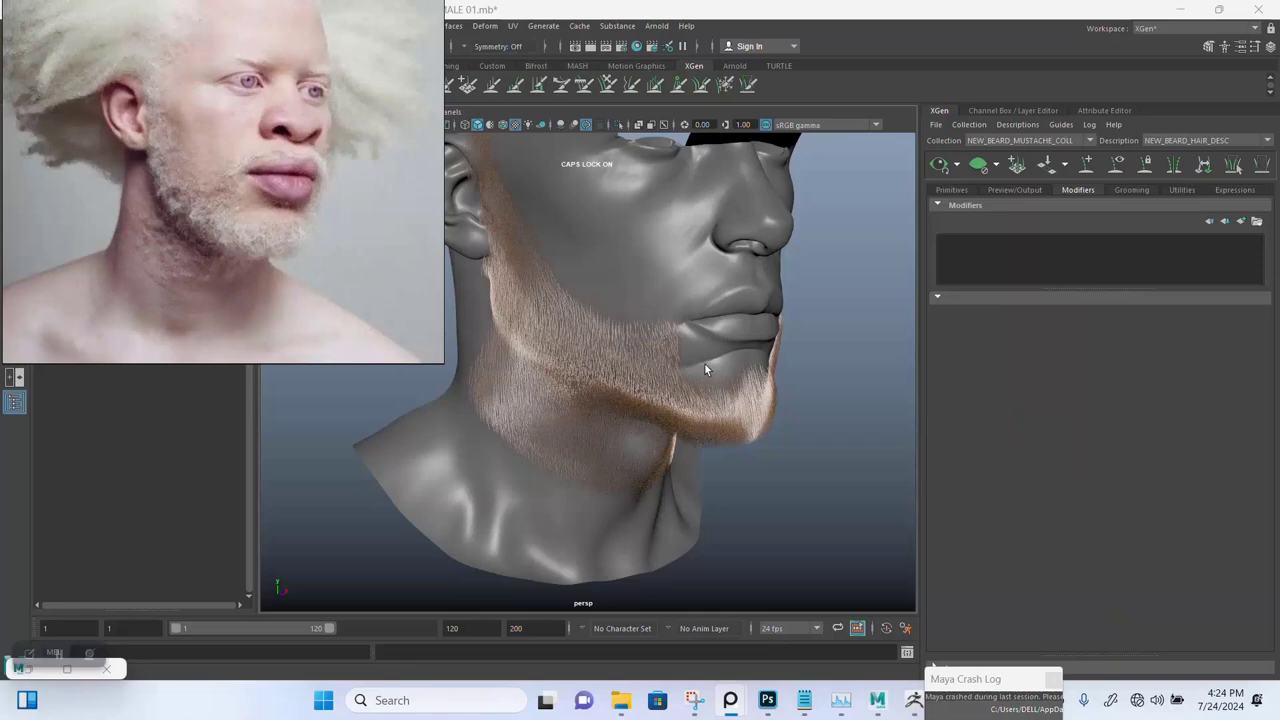
{"action": "left_click_drag", "start_coordinate": [687, 349], "coordinate": [648, 360], "text": "alt"}
{"action": "right_click_drag", "start_coordinate": [648, 354], "coordinate": [656, 366], "text": "alt"}
{"action": "middle_click_drag", "start_coordinate": [665, 360], "coordinate": [663, 370], "text": "alt"}
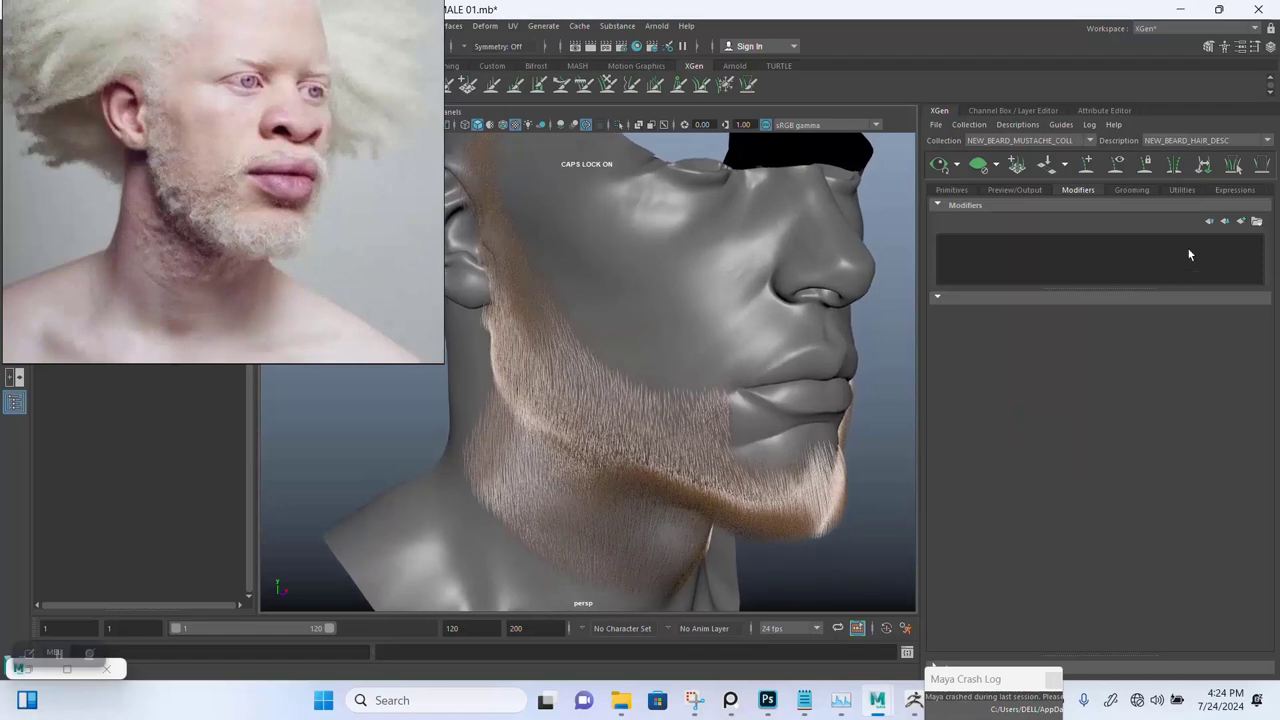
{"action": "left_click", "coordinate": [1257, 222]}
{"action": "mouse_move", "coordinate": [1234, 282]}
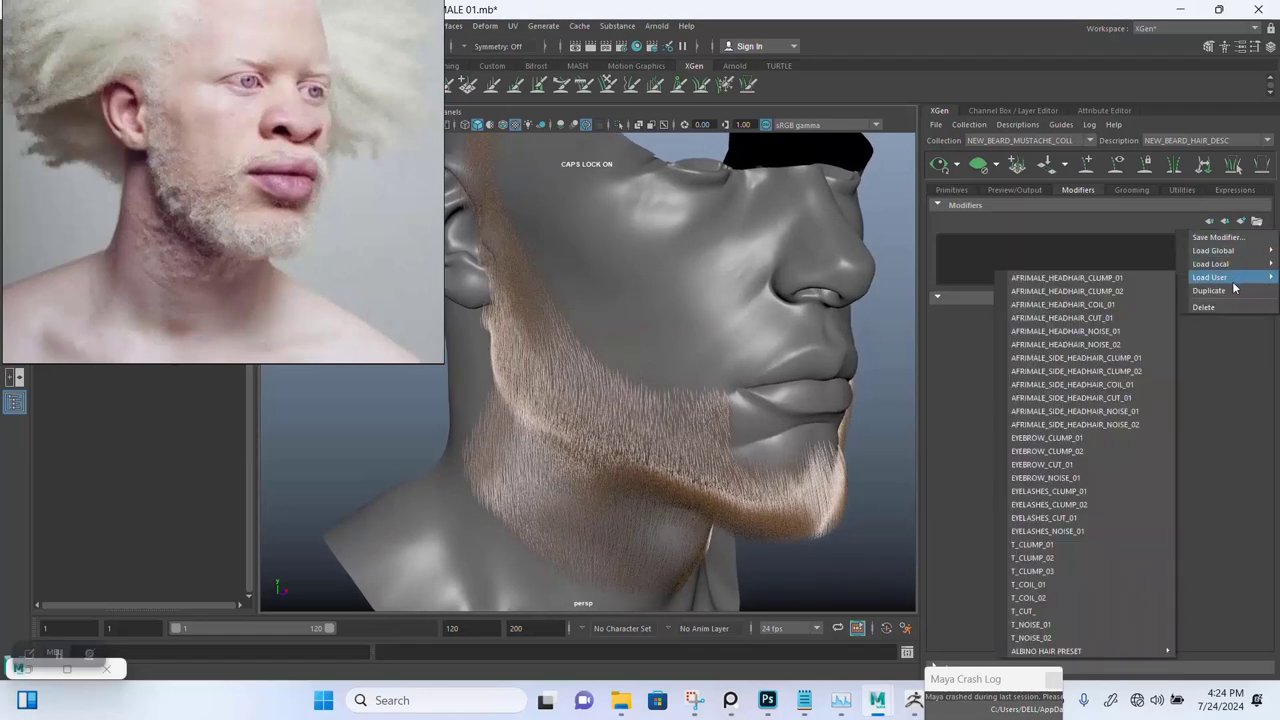
{"action": "mouse_move", "coordinate": [1055, 650]}
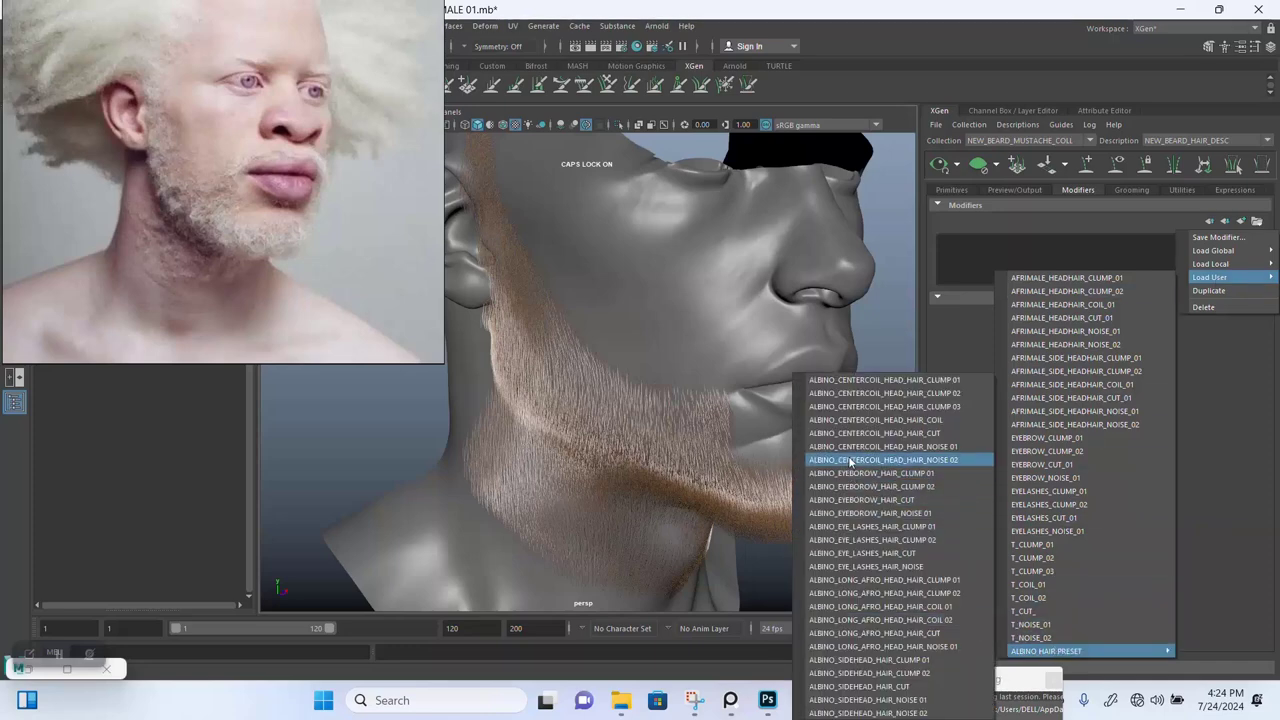
{"action": "left_click", "coordinate": [876, 385]}
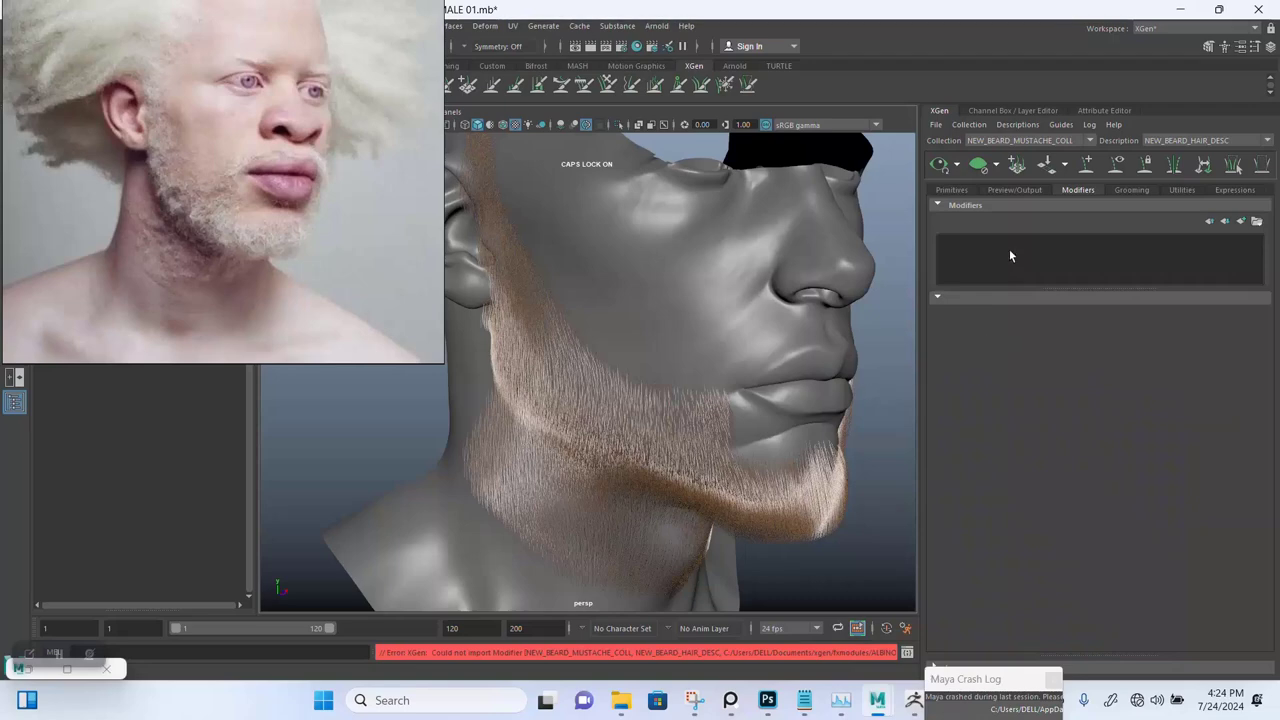
Load the user preset AFRIMALE_HEADHAIR_CLUMP_01 onto the beard description as a test and delete the added clumping modifier
{"action": "scroll", "coordinate": [791, 331], "scroll_direction": "up", "scroll_amount": 2}
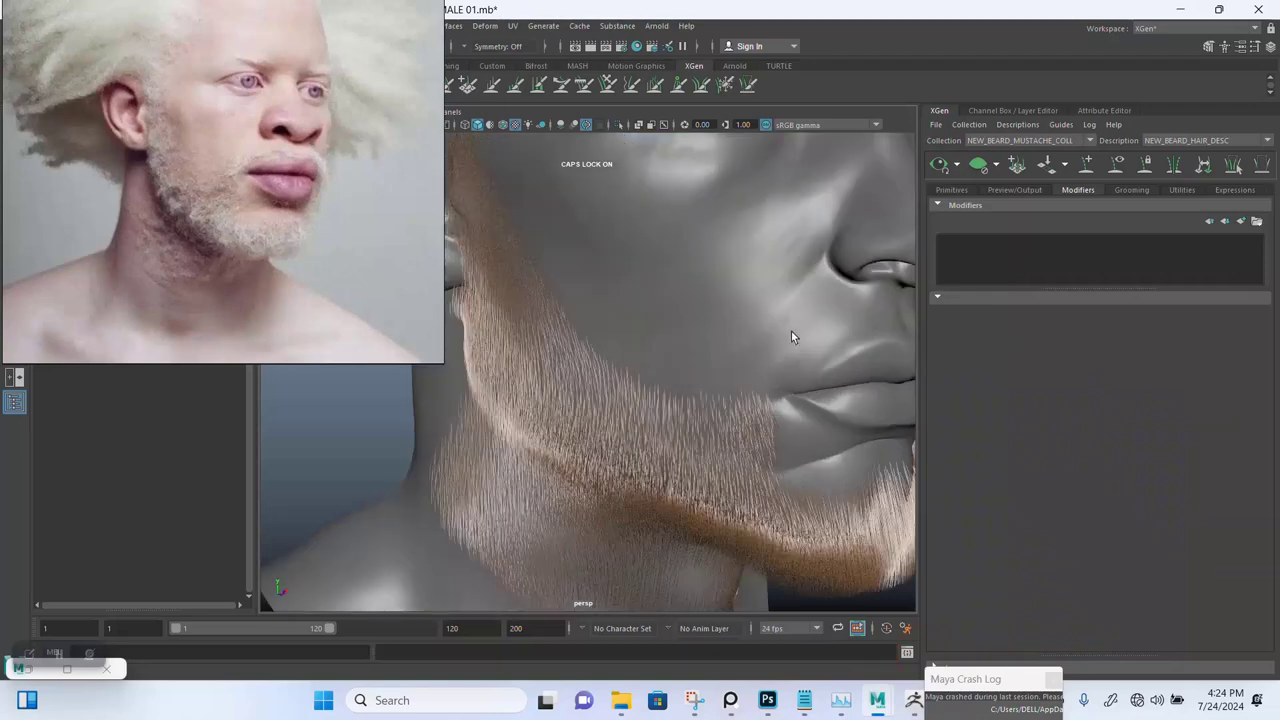
{"action": "scroll", "coordinate": [791, 331], "scroll_direction": "down", "scroll_amount": 2}
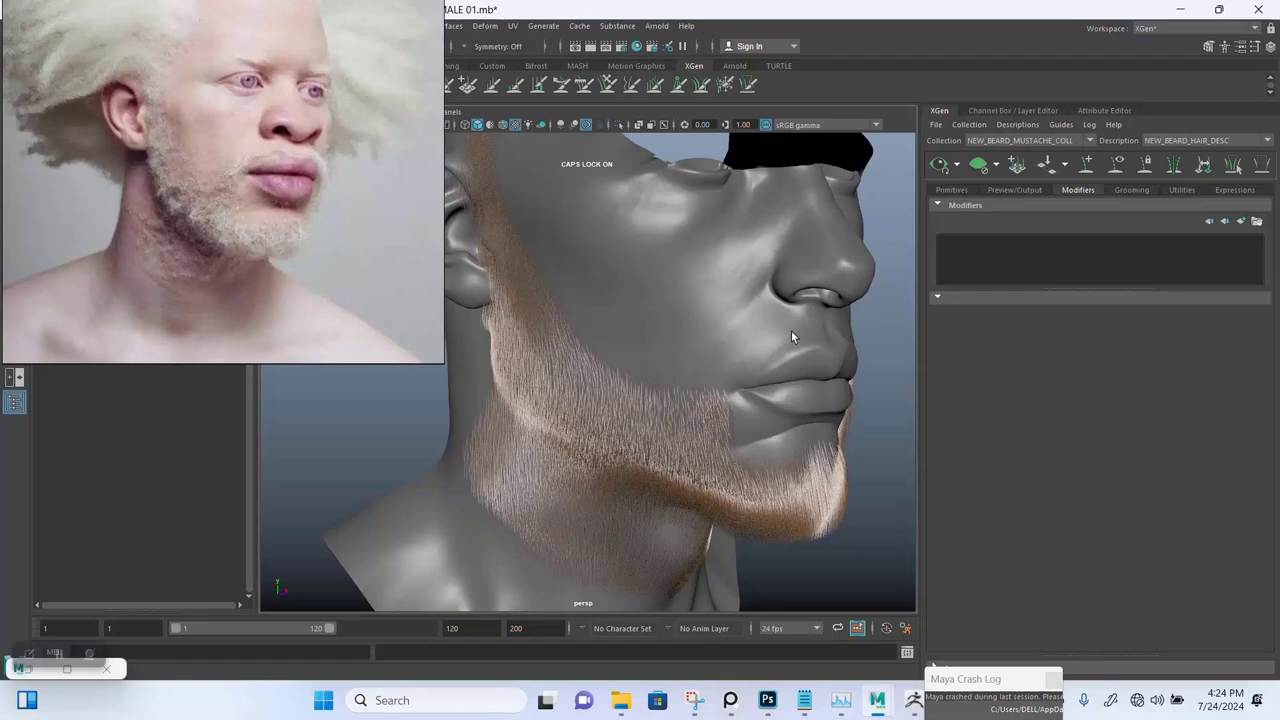
{"action": "left_click", "coordinate": [1256, 221]}
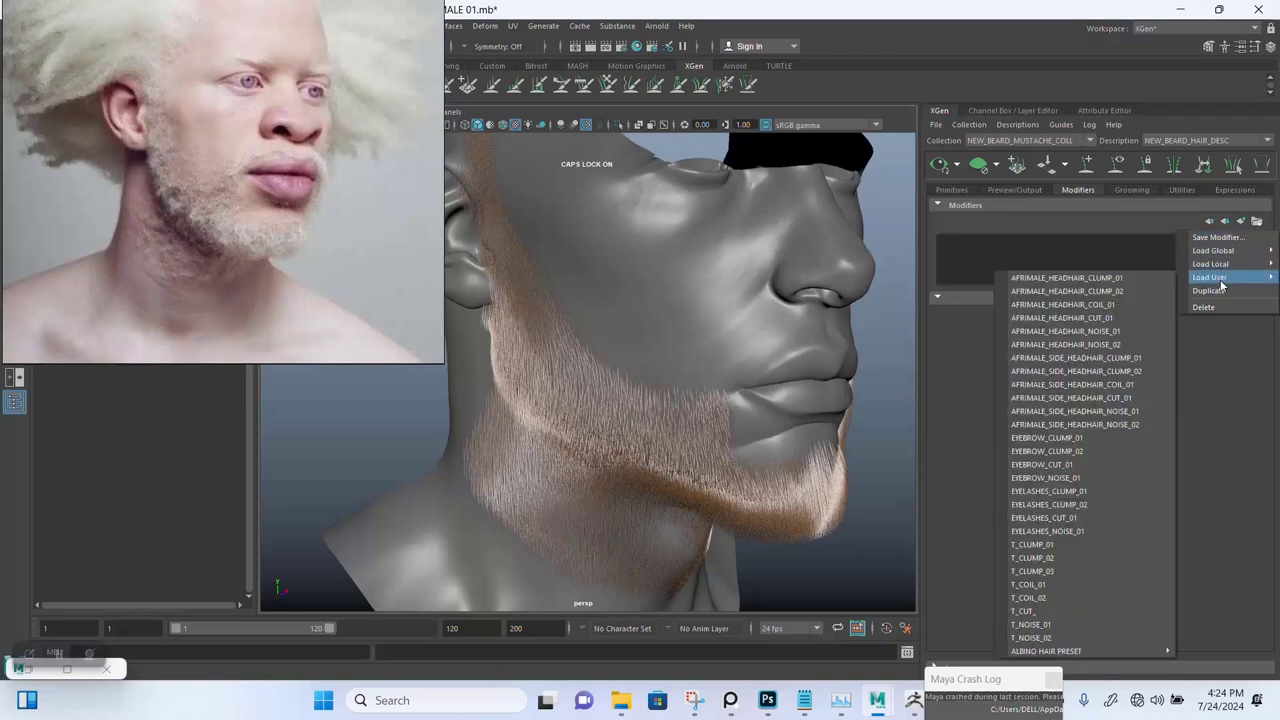
{"action": "left_click", "coordinate": [1116, 277]}
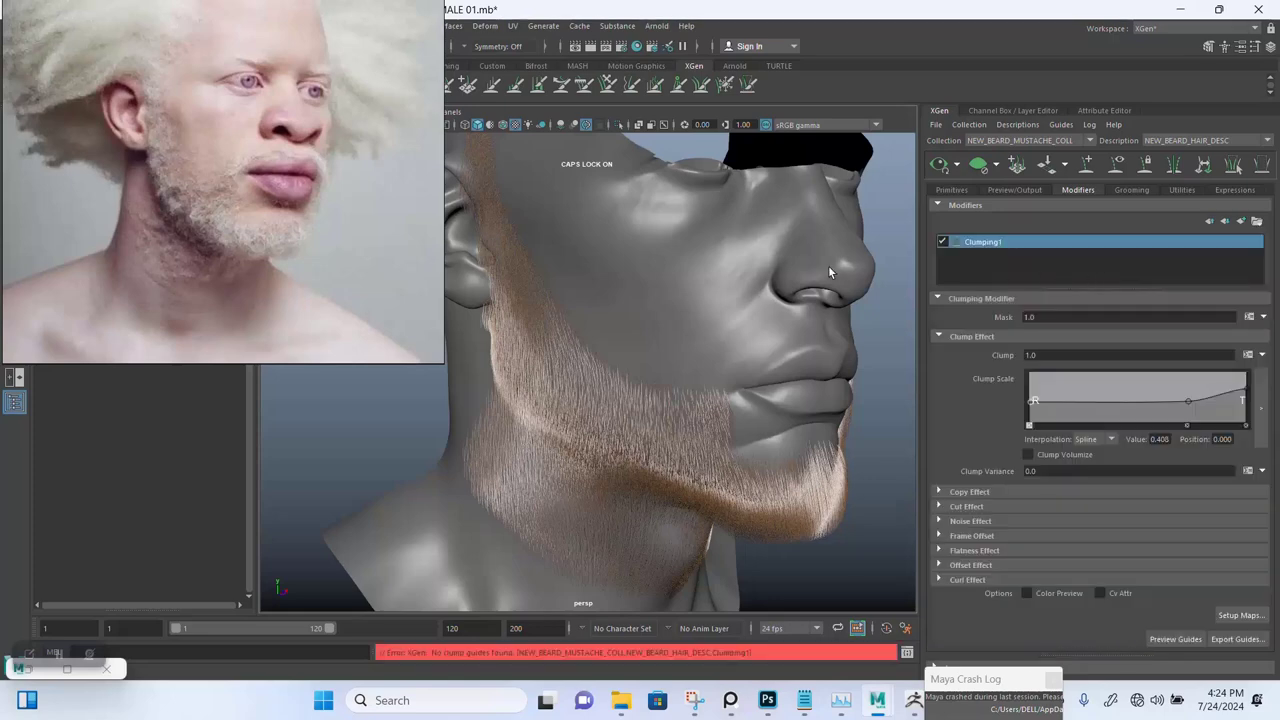
{"action": "right_click", "coordinate": [1146, 237]}
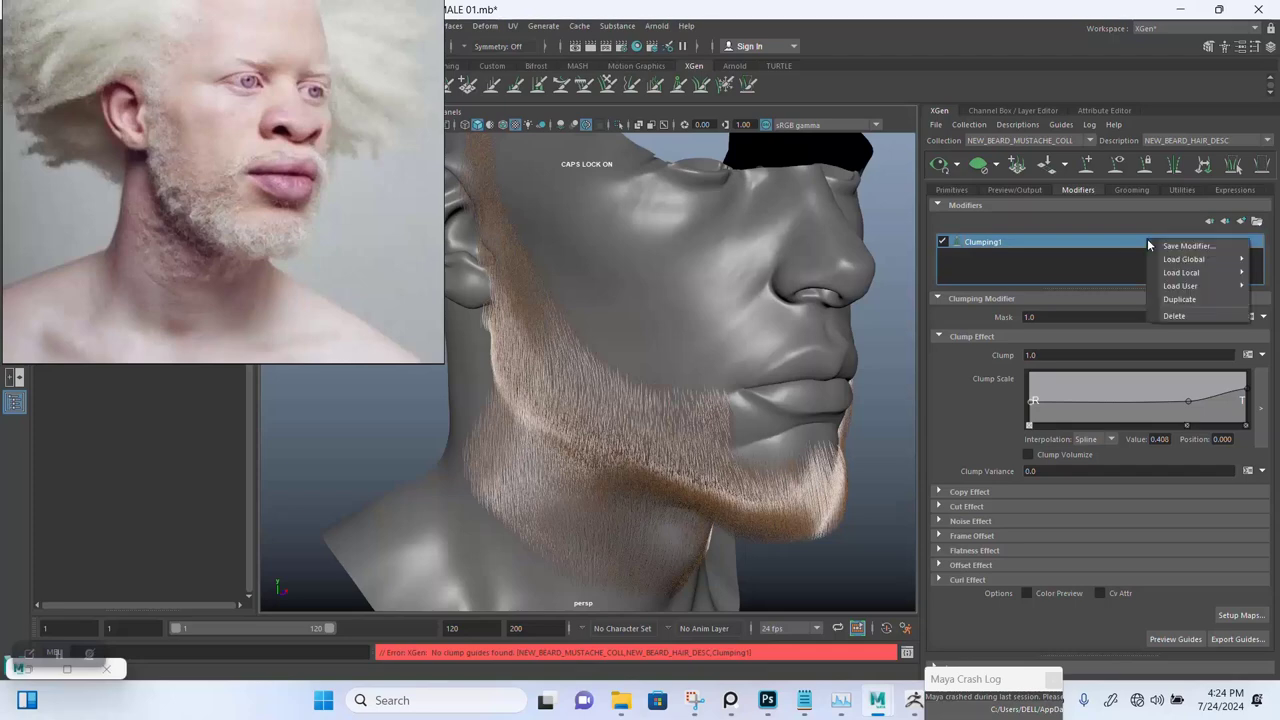
{"action": "left_click", "coordinate": [1198, 316]}
Try to load the preset ALBINO_CENTERCOIL_HEAD_HAIR_CLUMP 02 from the ALBINO HAIR PRESET group onto the beard, and save the scene
{"action": "left_click", "coordinate": [1257, 221]}
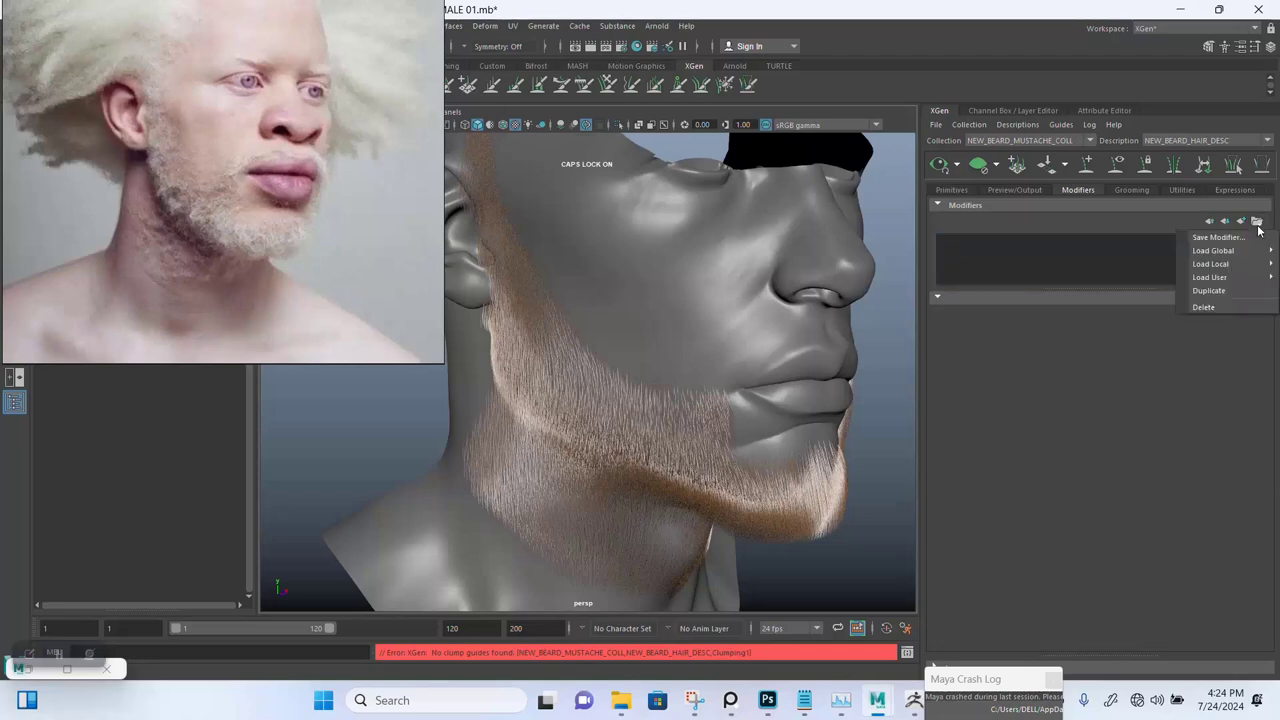
{"action": "mouse_move", "coordinate": [1210, 277]}
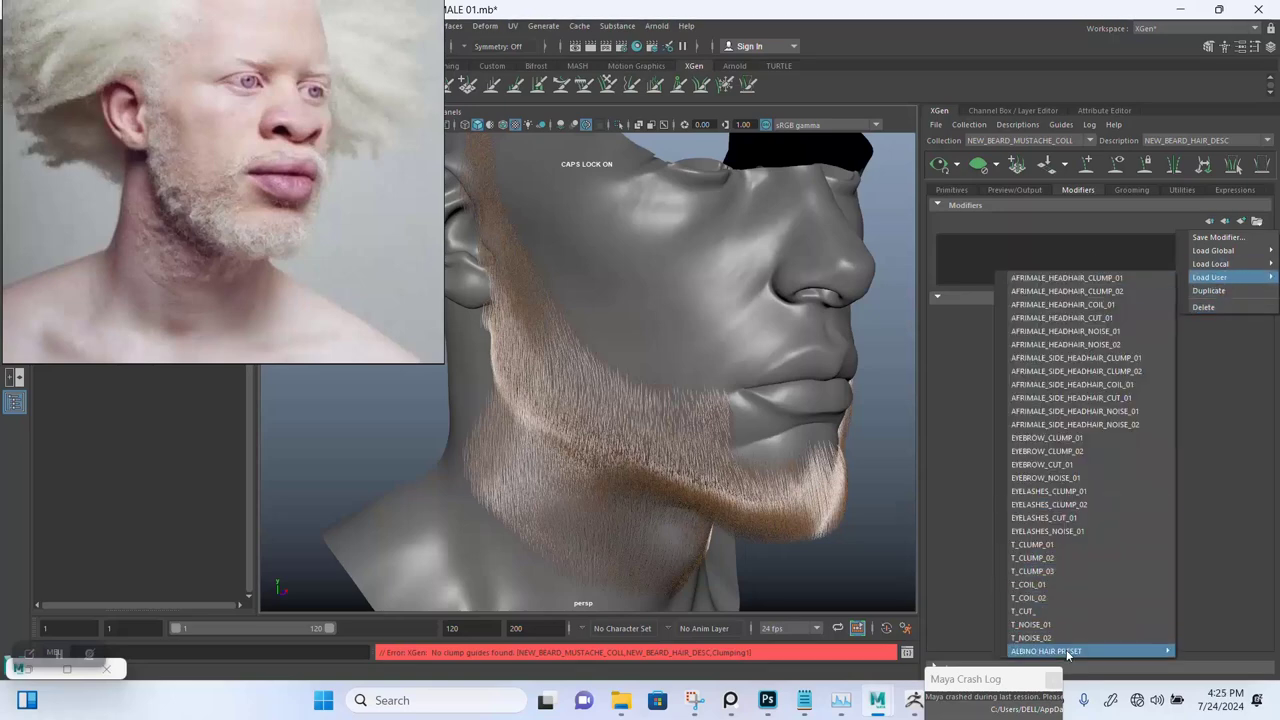
{"action": "mouse_move", "coordinate": [1062, 651]}
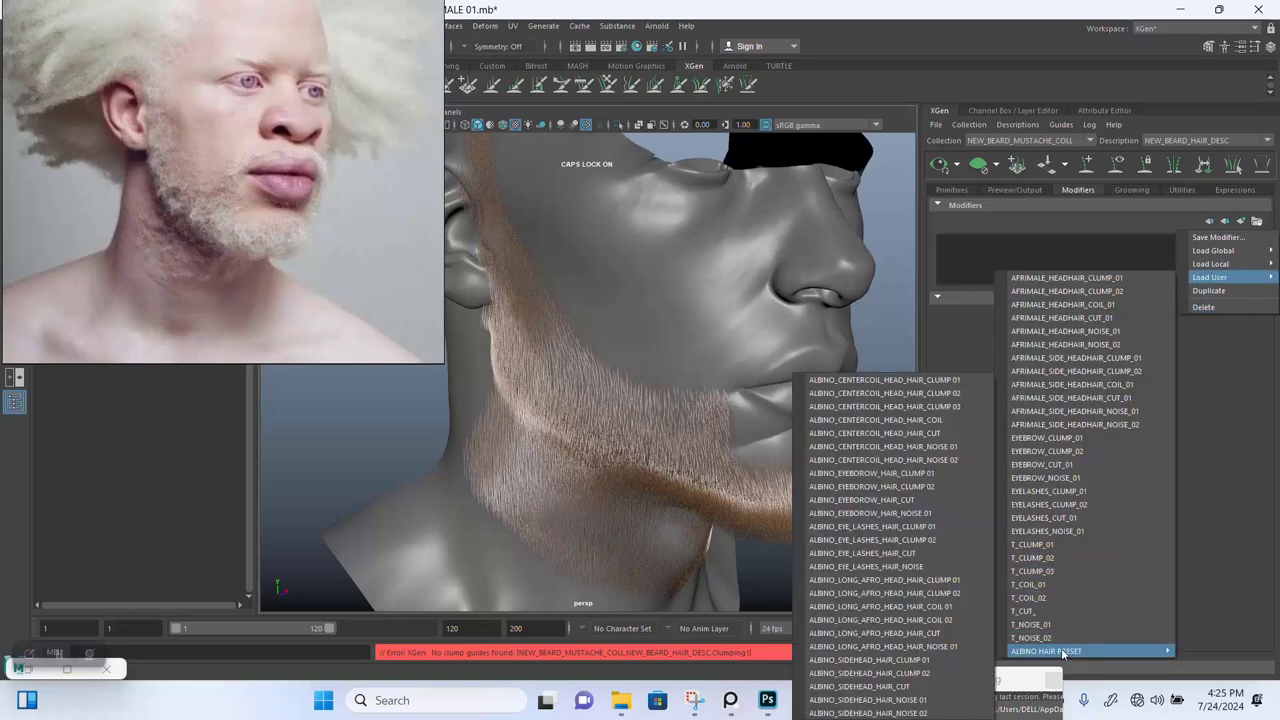
{"action": "left_click", "coordinate": [897, 392]}
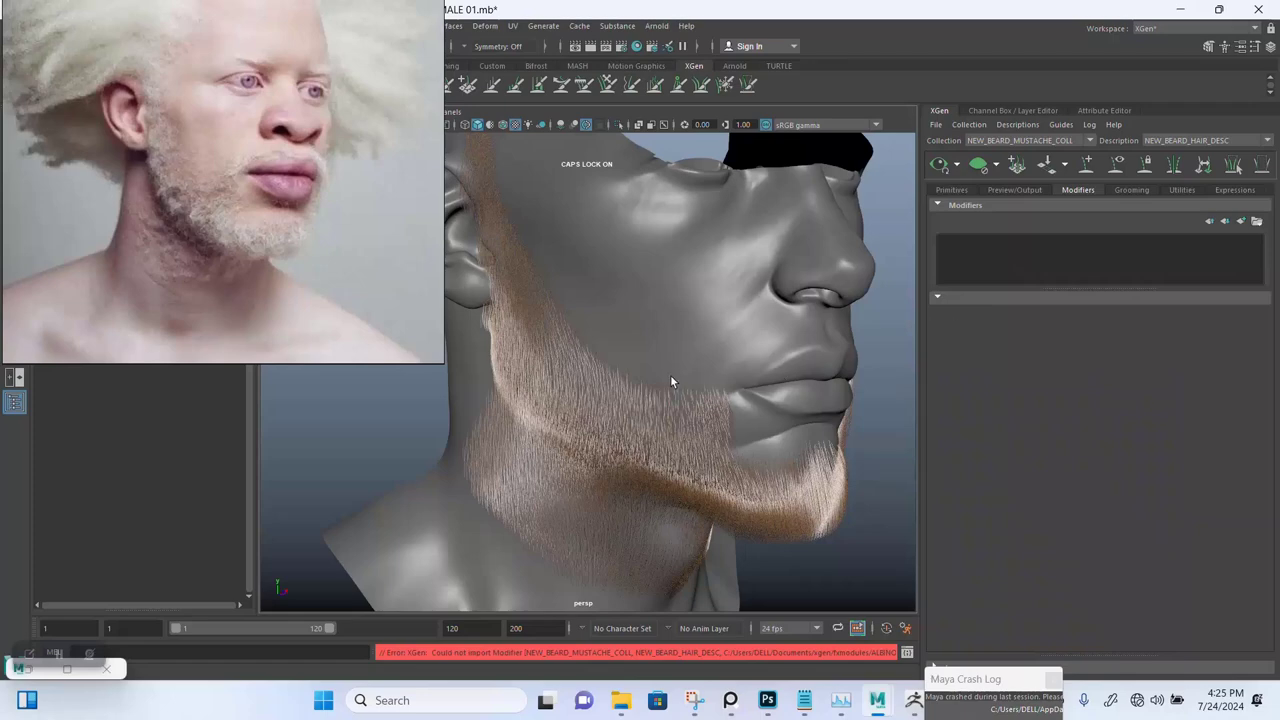
{"action": "scroll", "coordinate": [671, 376], "scroll_direction": "down", "scroll_amount": 2}
{"action": "key", "text": "ctrl+s"}
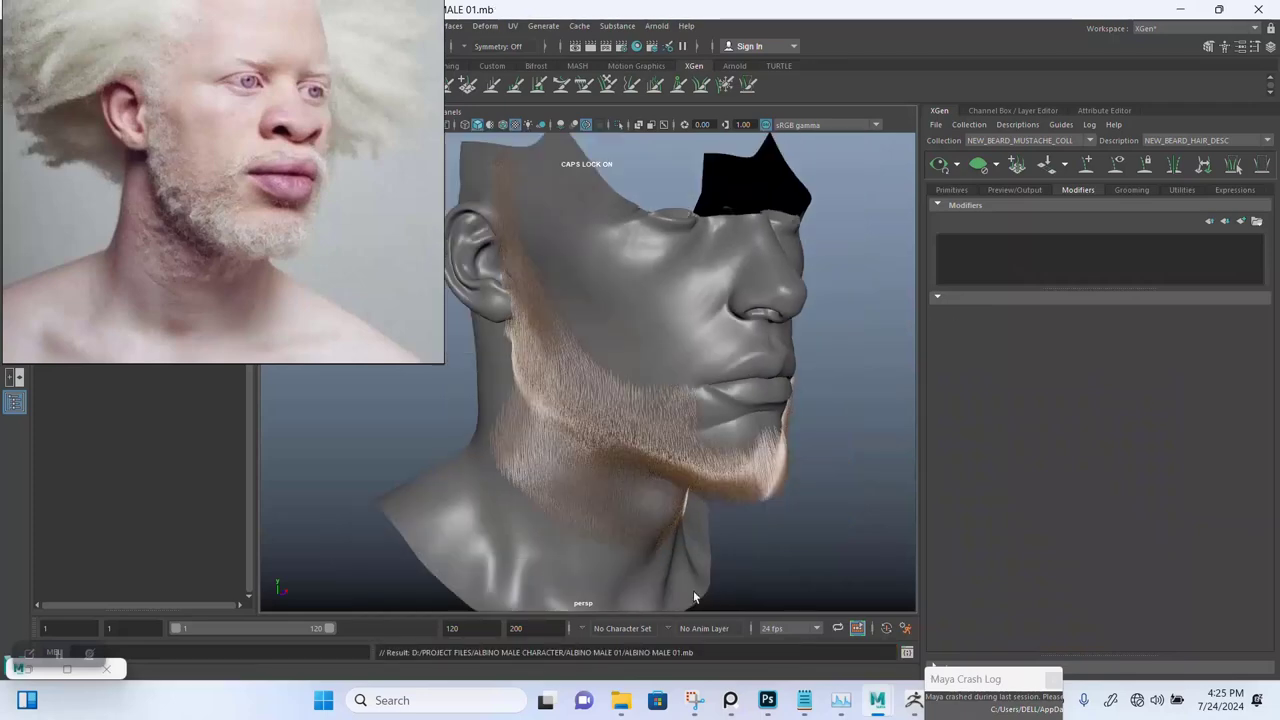
In File Explorer, copy all the preset files from the ALBINO HAIR PRESET folder into the parent fxmodules folder and return to Maya
{"action": "left_click", "coordinate": [622, 705]}
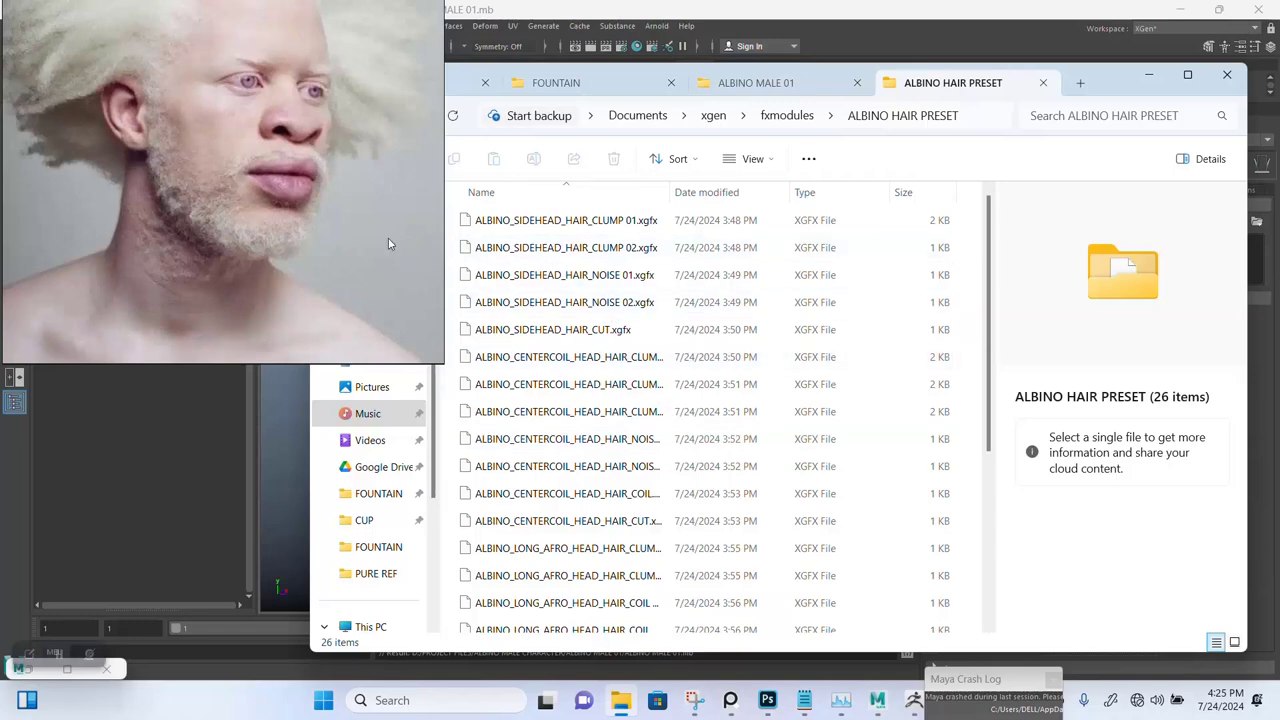
{"action": "left_click", "coordinate": [553, 226]}
{"action": "scroll", "coordinate": [595, 455], "scroll_direction": "down", "scroll_amount": 4}
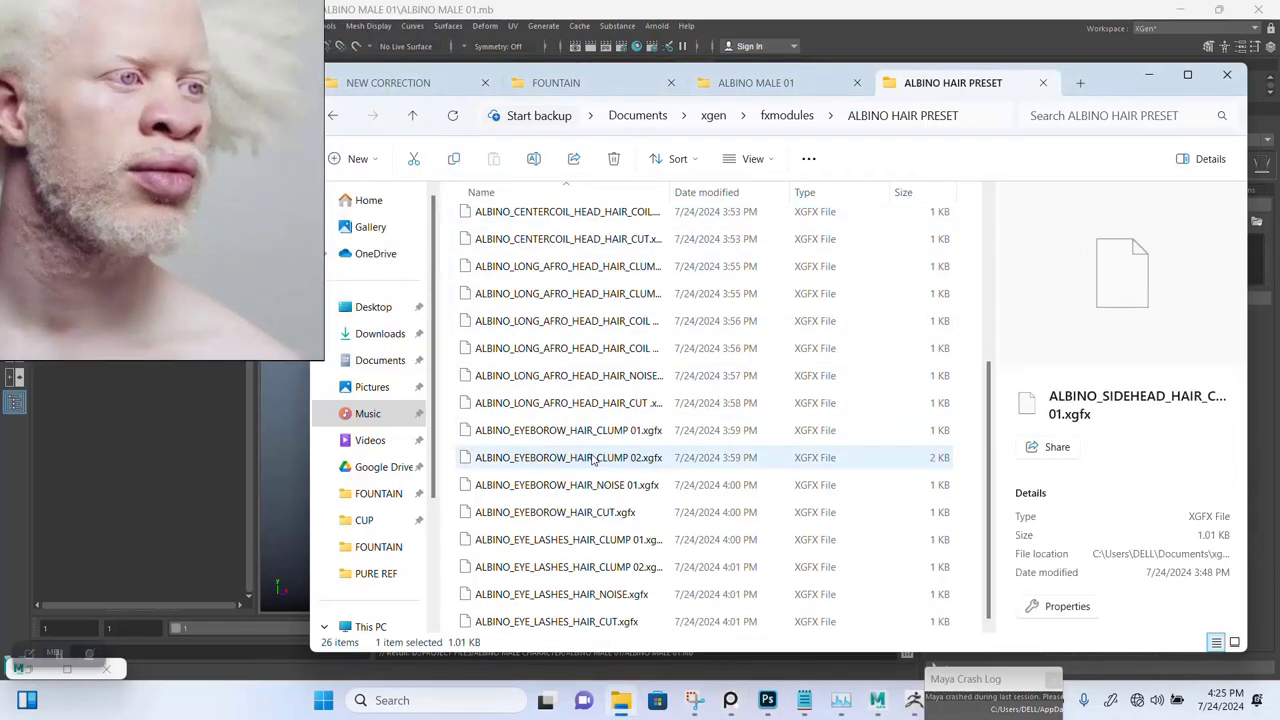
{"action": "left_click", "coordinate": [573, 621], "text": "shift"}
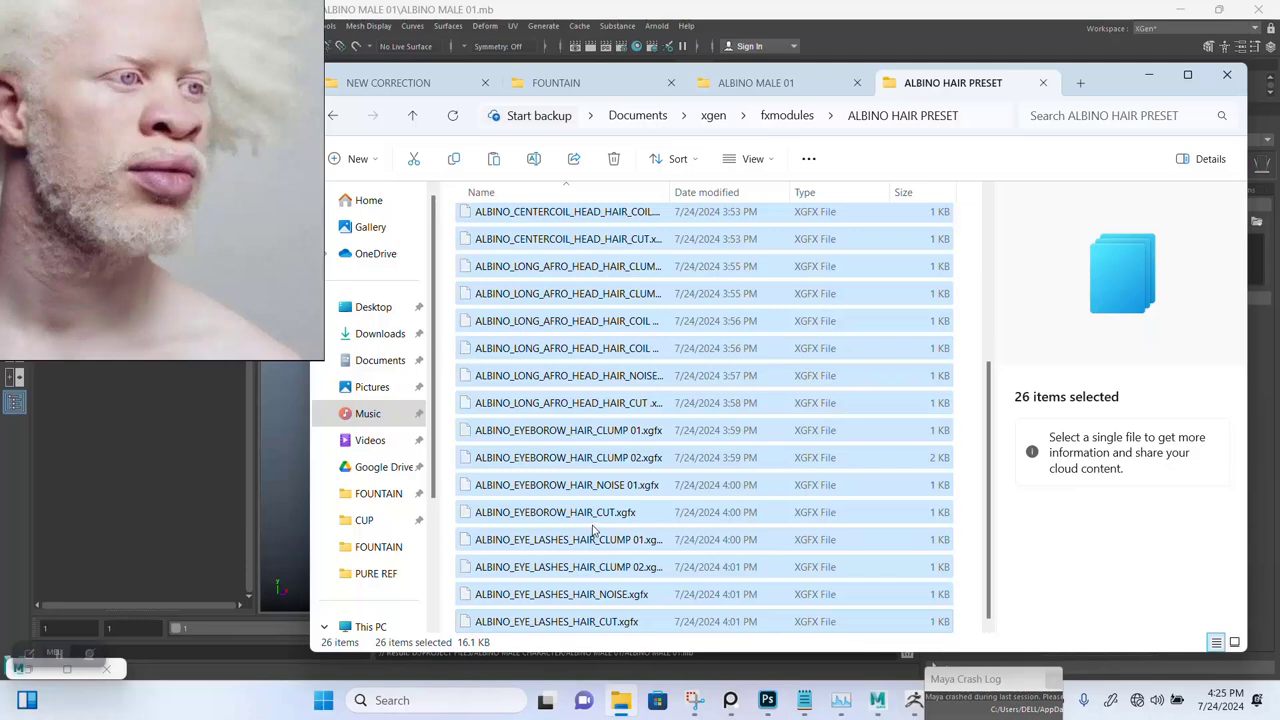
{"action": "key", "text": "ctrl+c"}
{"action": "left_click", "coordinate": [456, 163]}
{"action": "right_click_drag", "start_coordinate": [294, 169], "coordinate": [180, 163]}
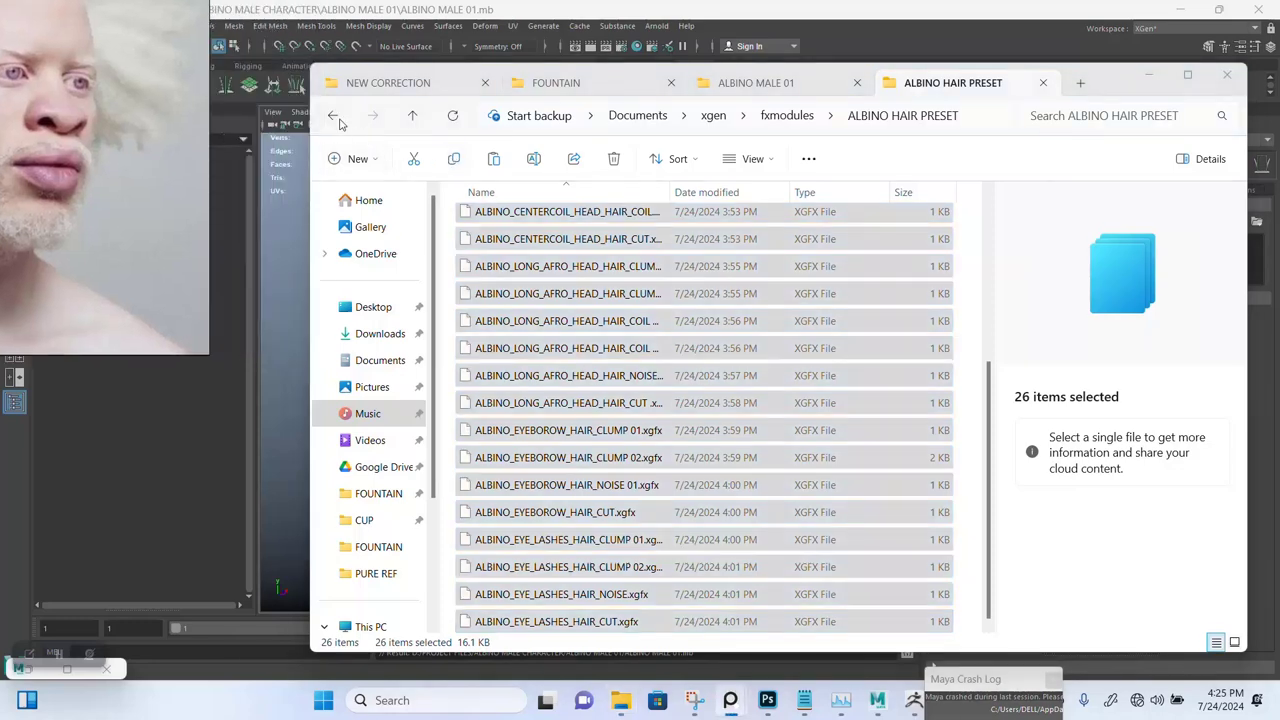
{"action": "left_click", "coordinate": [333, 116]}
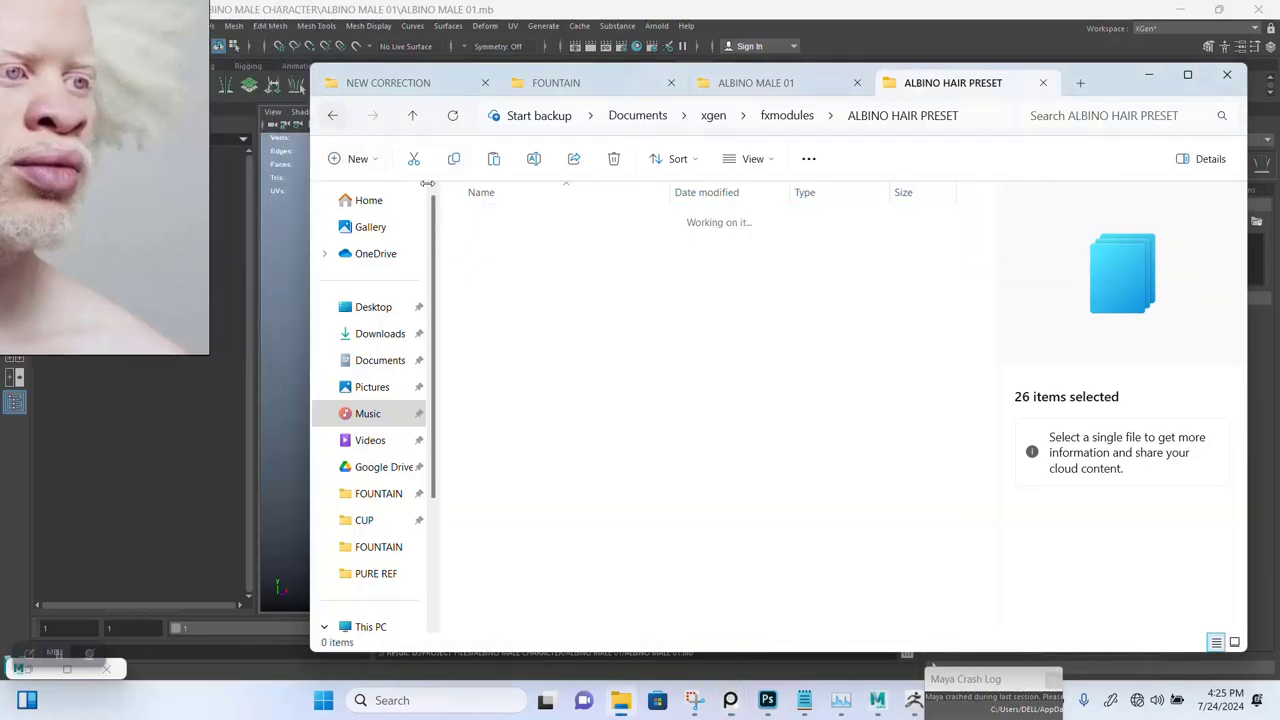
{"action": "left_click", "coordinate": [493, 160]}
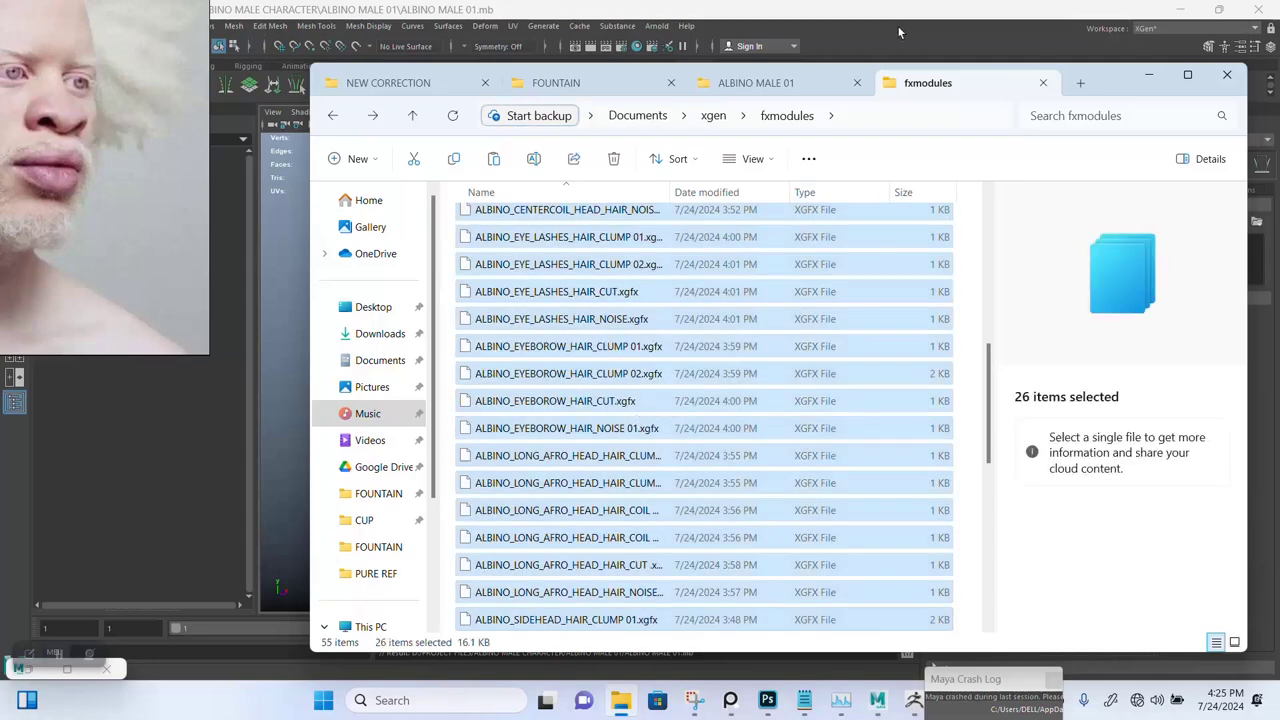
{"action": "left_click", "coordinate": [899, 33]}
Check the user modifier preset list for the copied ALBINO presets and close it without loading anything
{"action": "left_click", "coordinate": [1260, 222]}
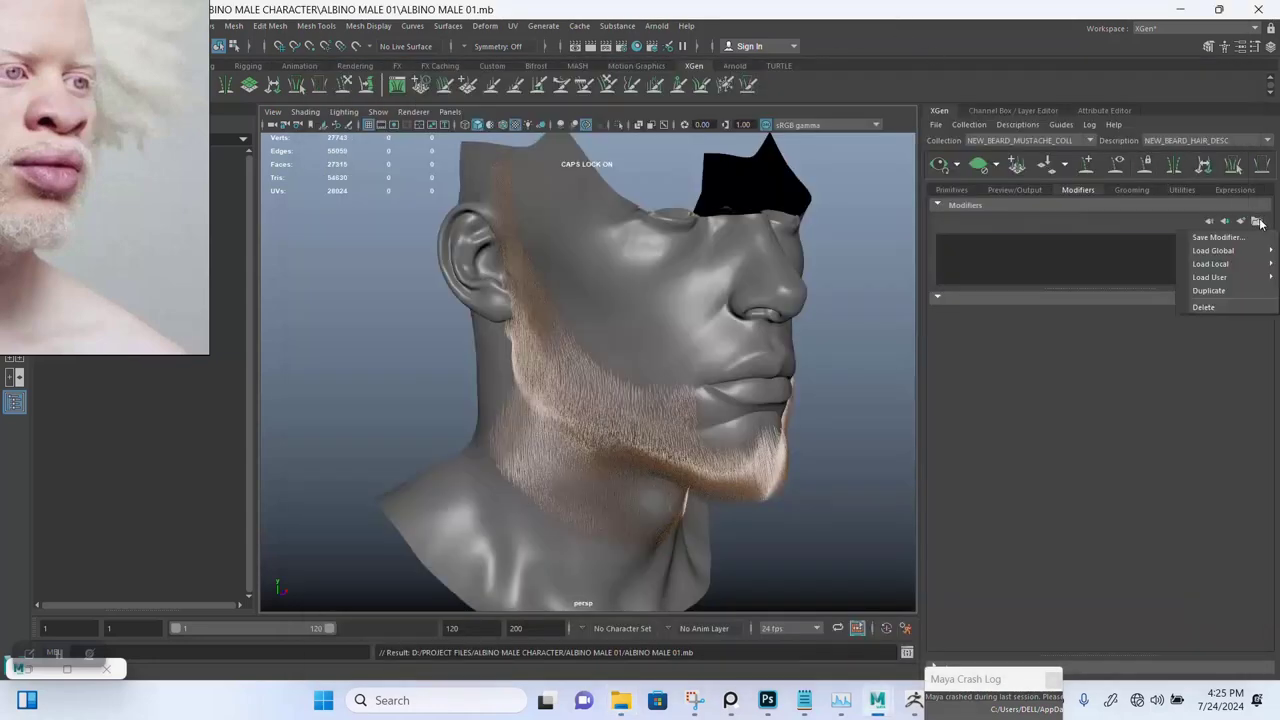
{"action": "mouse_move", "coordinate": [1229, 285]}
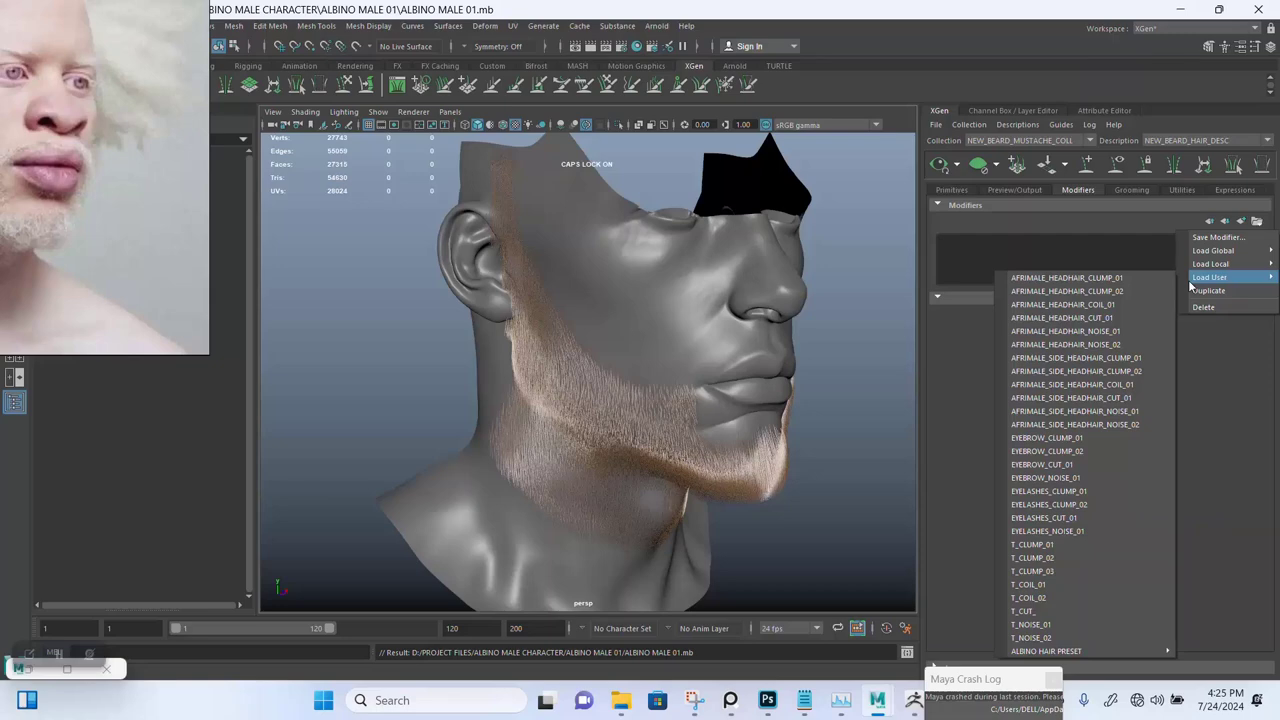
{"action": "left_click", "coordinate": [824, 385]}
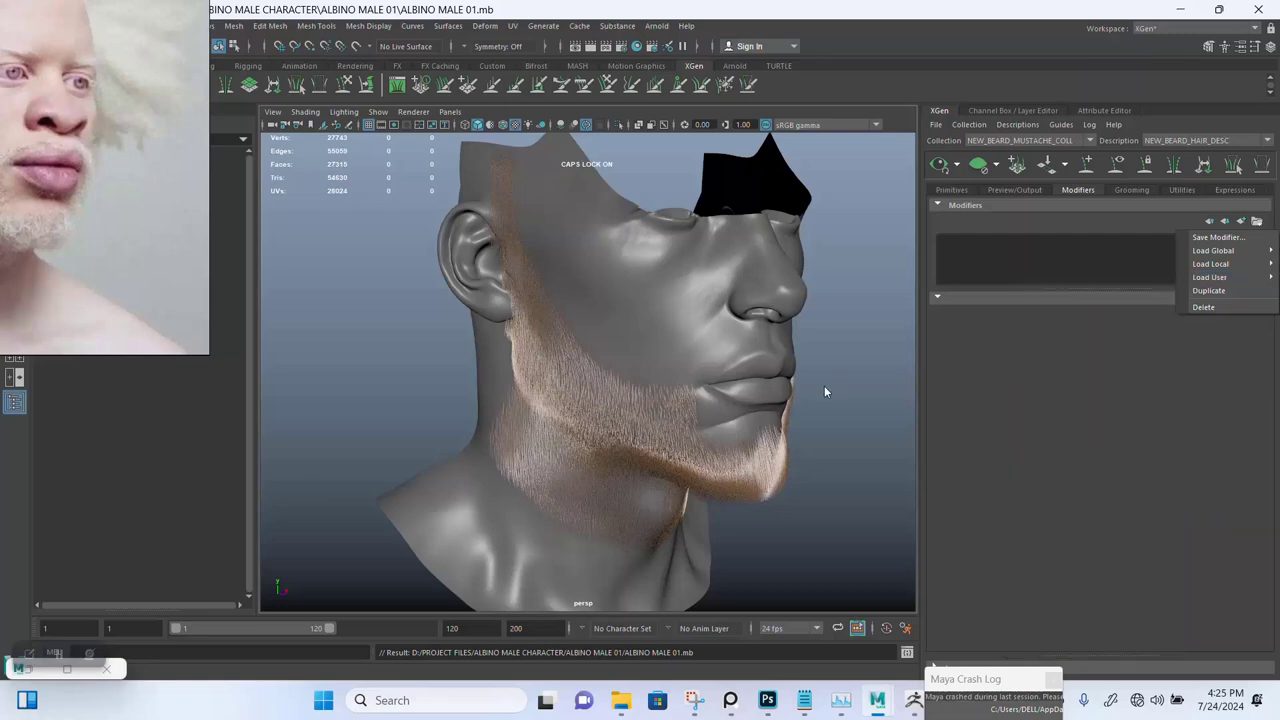
{"action": "left_click_drag", "start_coordinate": [824, 385], "coordinate": [821, 372], "text": "alt"}
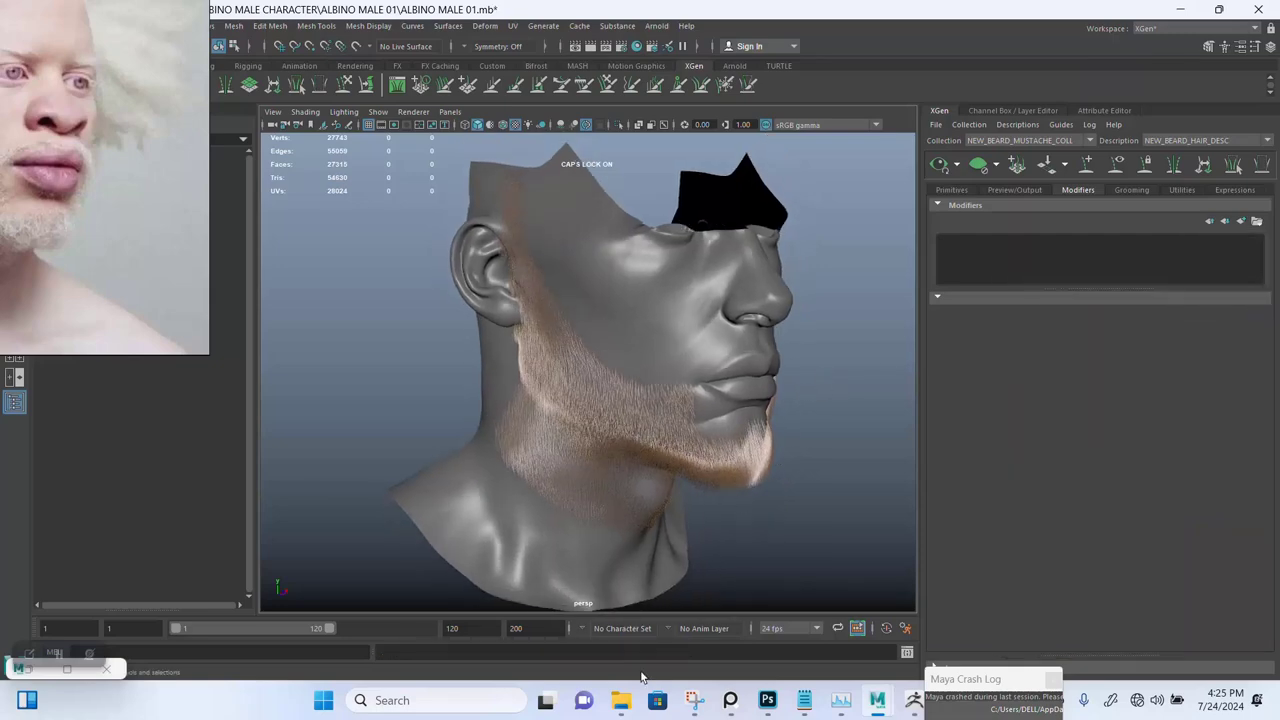
{"action": "left_click_drag", "start_coordinate": [757, 514], "coordinate": [740, 516], "text": "alt"}
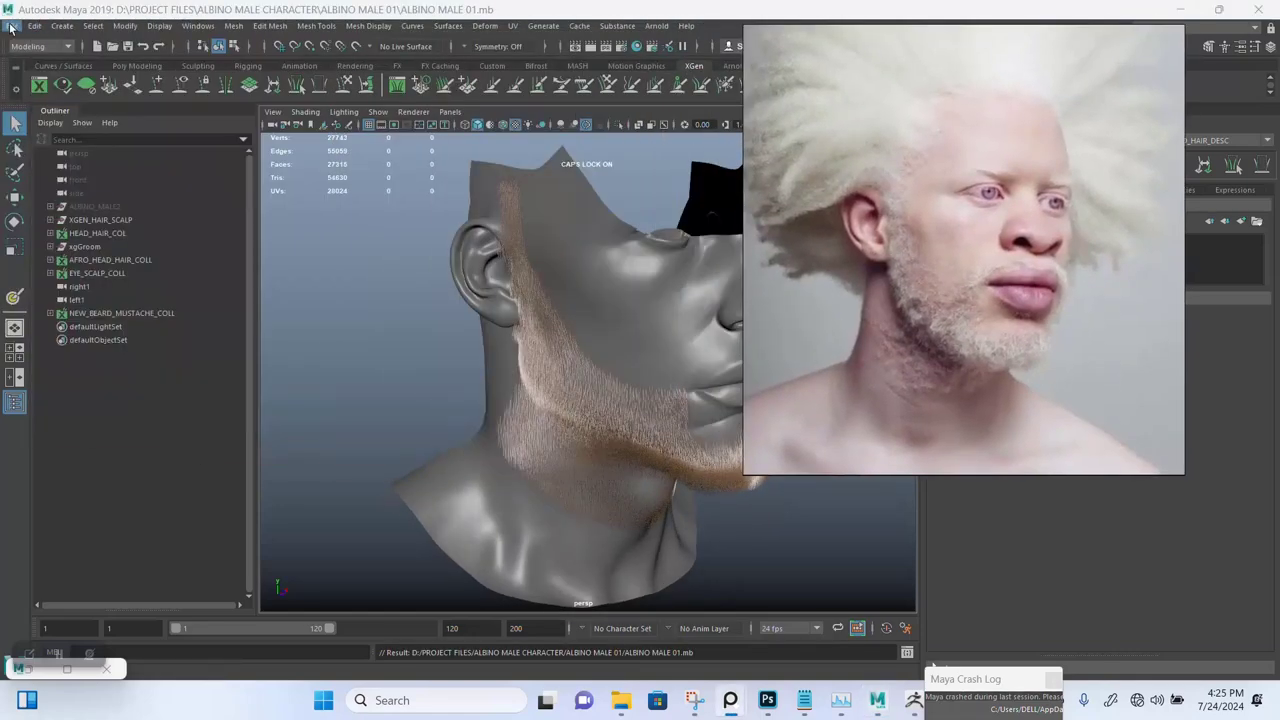
Exit Maya and reopen the scene ALBINO MALE 01.mb from the ALBINO MALE 01 project folder
{"action": "left_click", "coordinate": [10, 28]}
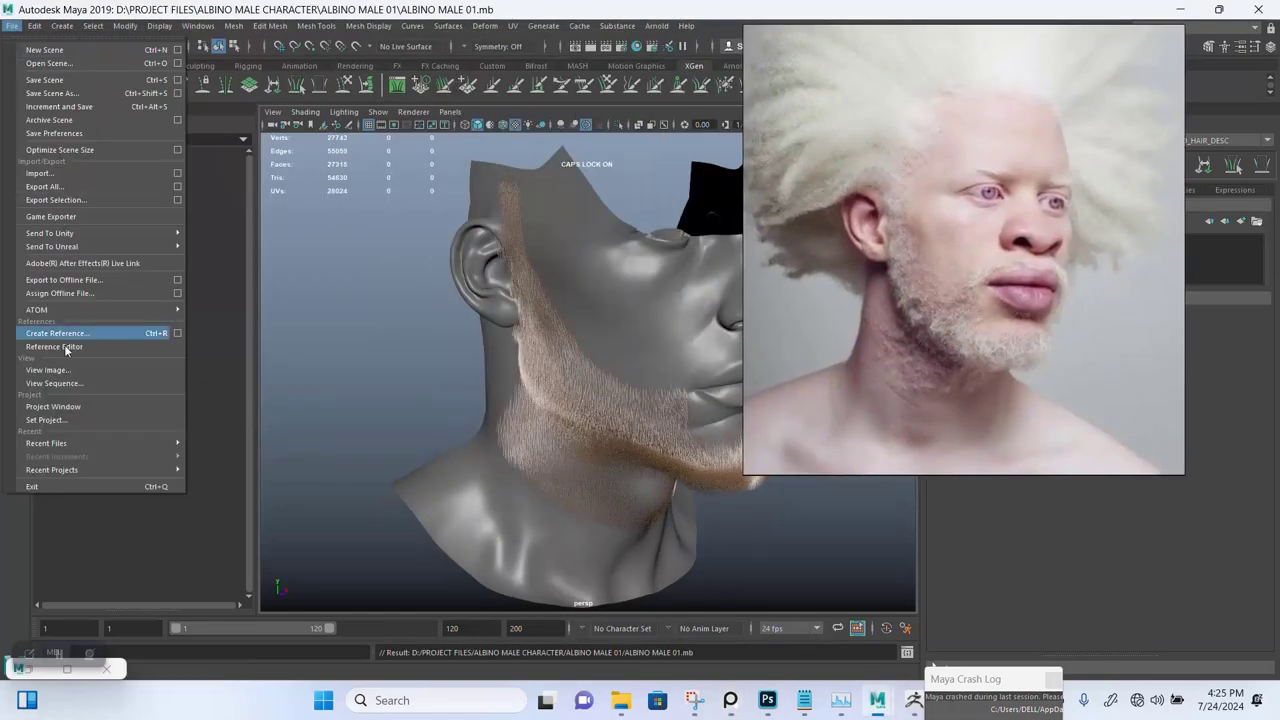
{"action": "left_click", "coordinate": [63, 481]}
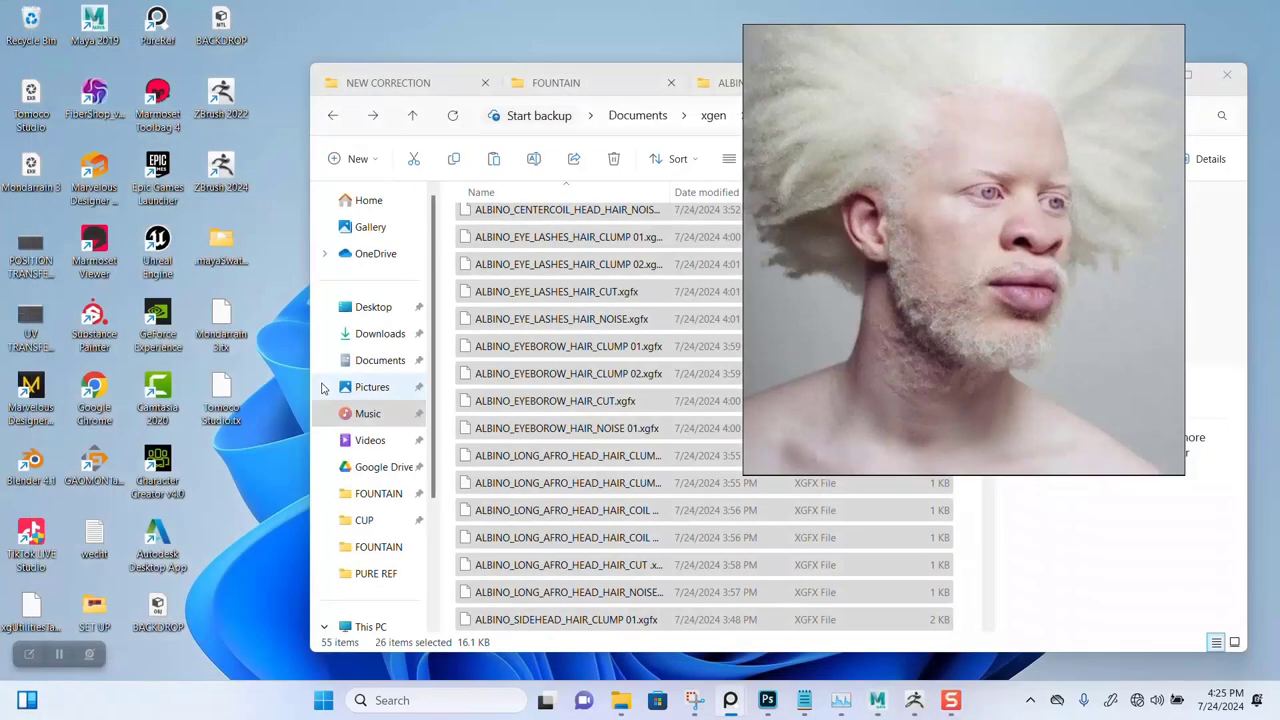
{"action": "left_click", "coordinate": [620, 700]}
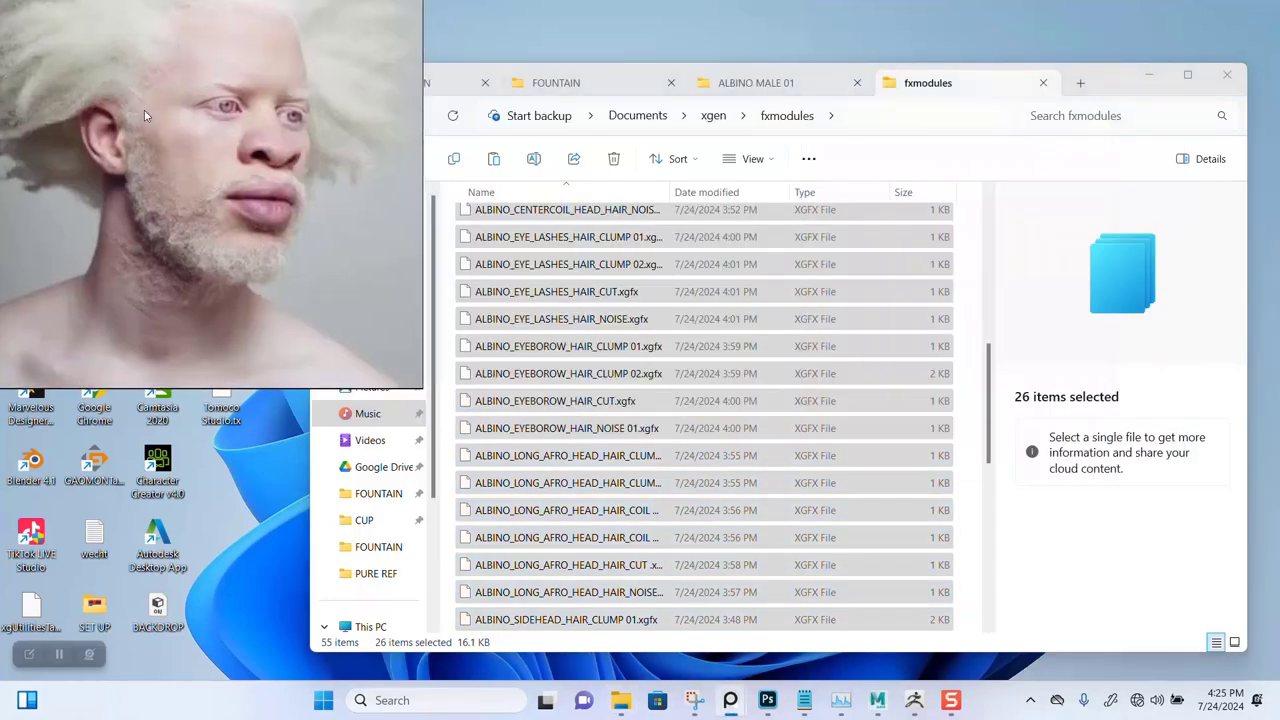
{"action": "left_click", "coordinate": [742, 80]}
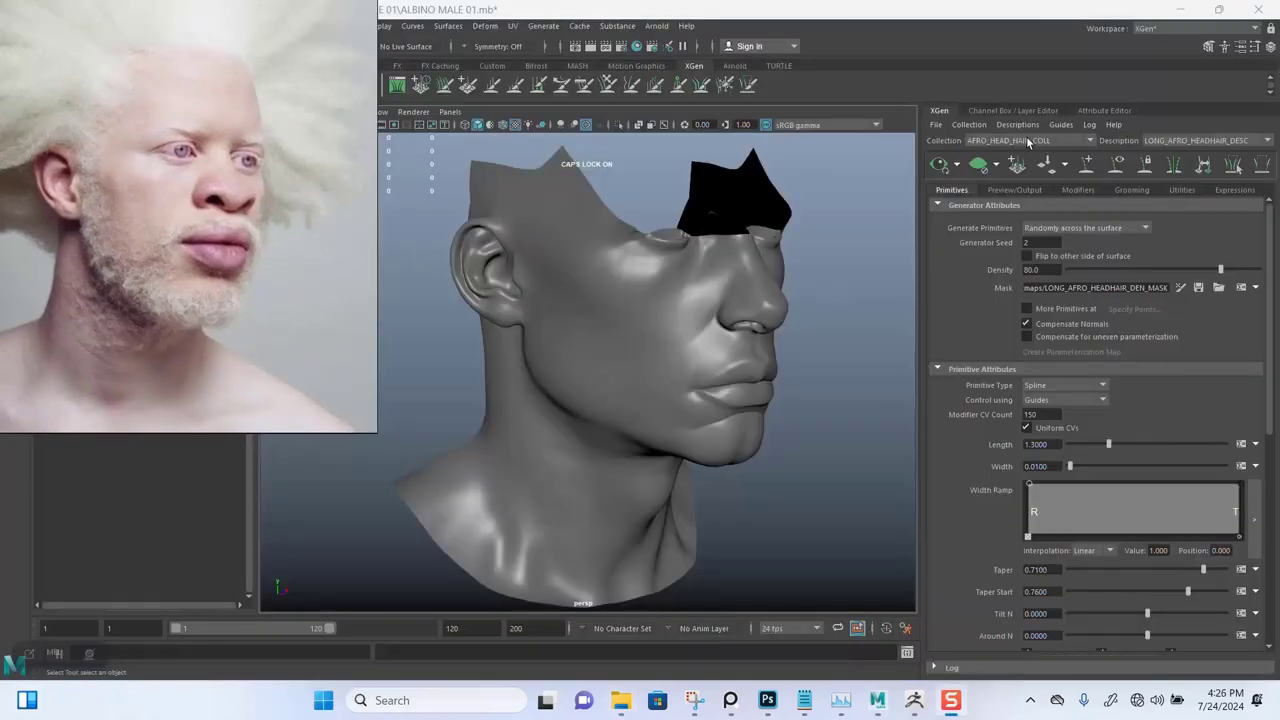
Switch XGen to the NEW_BEARD_MUSTACHE_COLL collection and show the modifier list of its NEW_BEARD_HAIR_DESC description
{"action": "left_click", "coordinate": [1028, 141]}
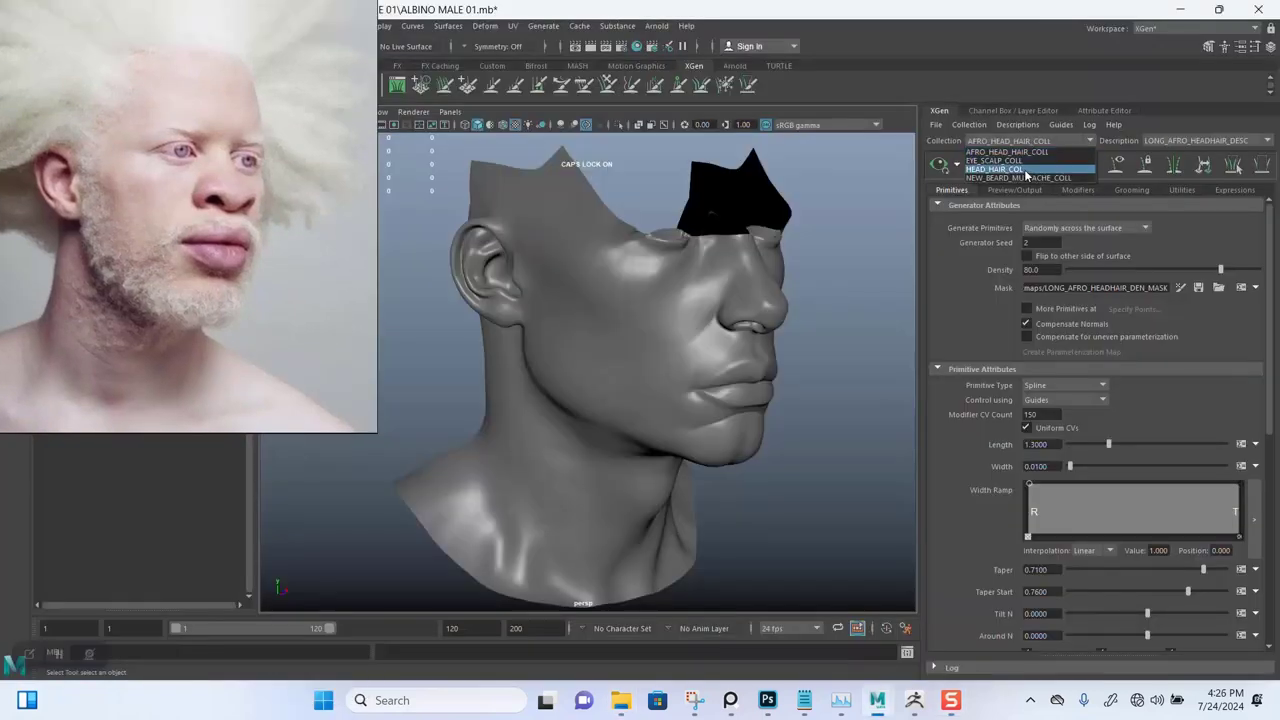
{"action": "left_click", "coordinate": [1028, 170]}
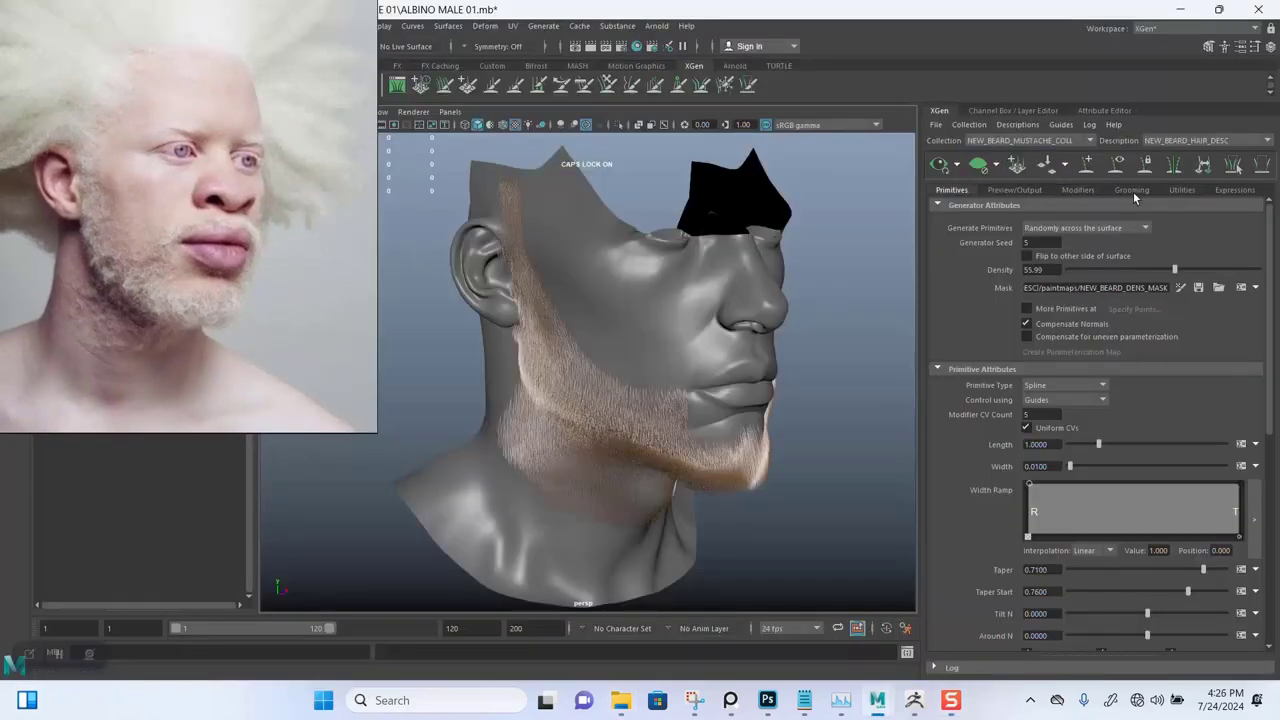
{"action": "left_click", "coordinate": [1133, 191]}
{"action": "left_click", "coordinate": [1078, 190]}
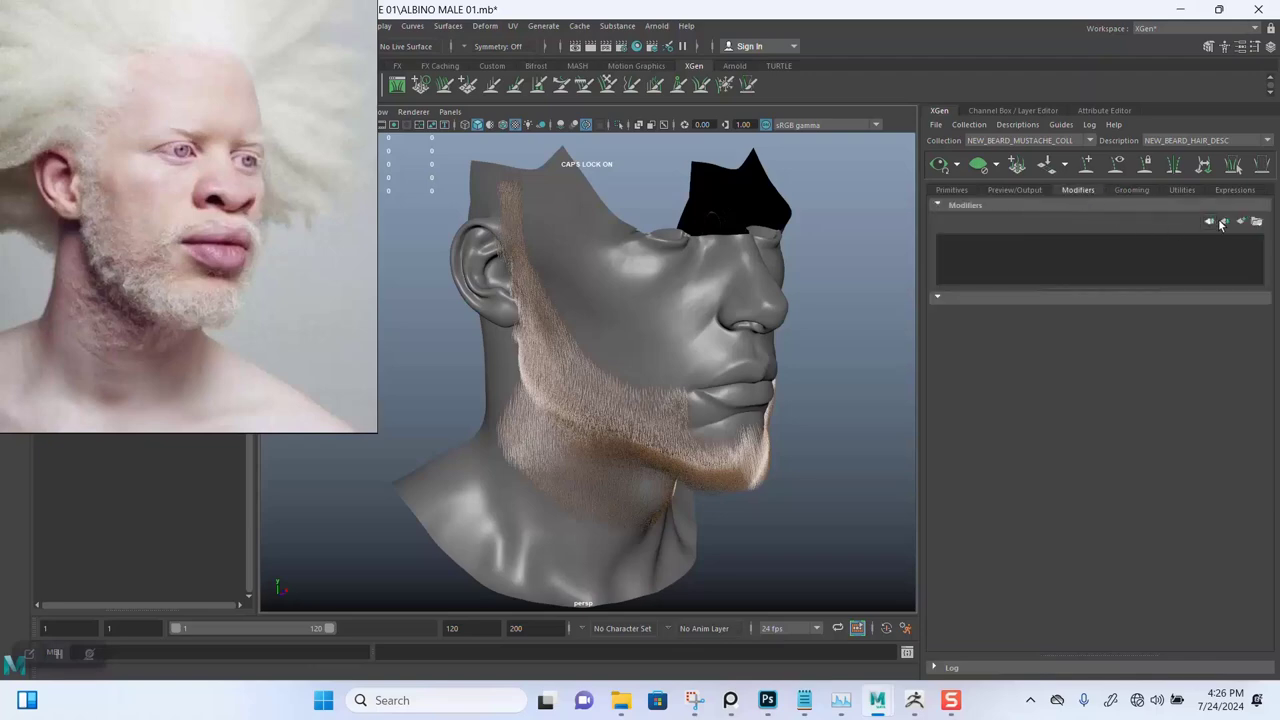
Load the user modifier preset ALBINO_CENTERCOIL_HEAD_HAIR_CLUMP 01 onto the beard description
{"action": "left_click", "coordinate": [1256, 222]}
{"action": "mouse_move", "coordinate": [1227, 278]}
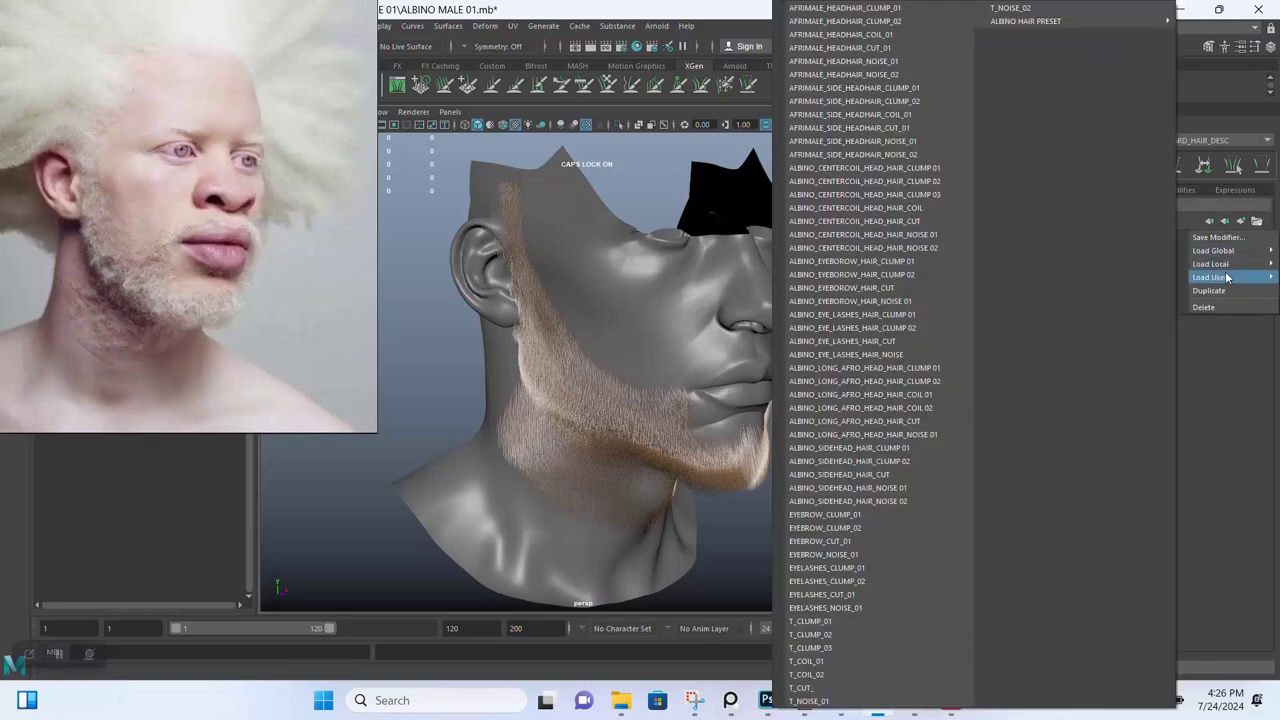
{"action": "left_click", "coordinate": [833, 168]}
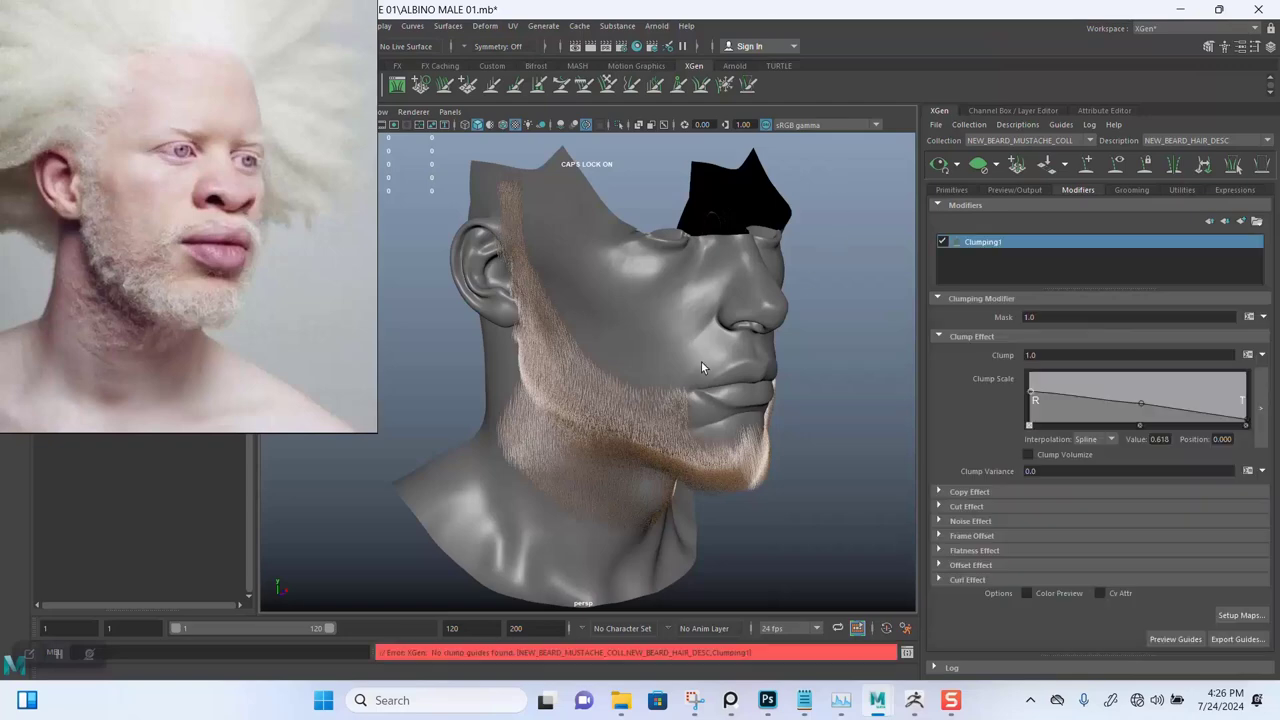
Generate clump points at density 0.15 and mask 1 for the beard's Clumping1 modifier and save the clumping maps
{"action": "scroll", "coordinate": [625, 429], "scroll_direction": "up", "scroll_amount": 8}
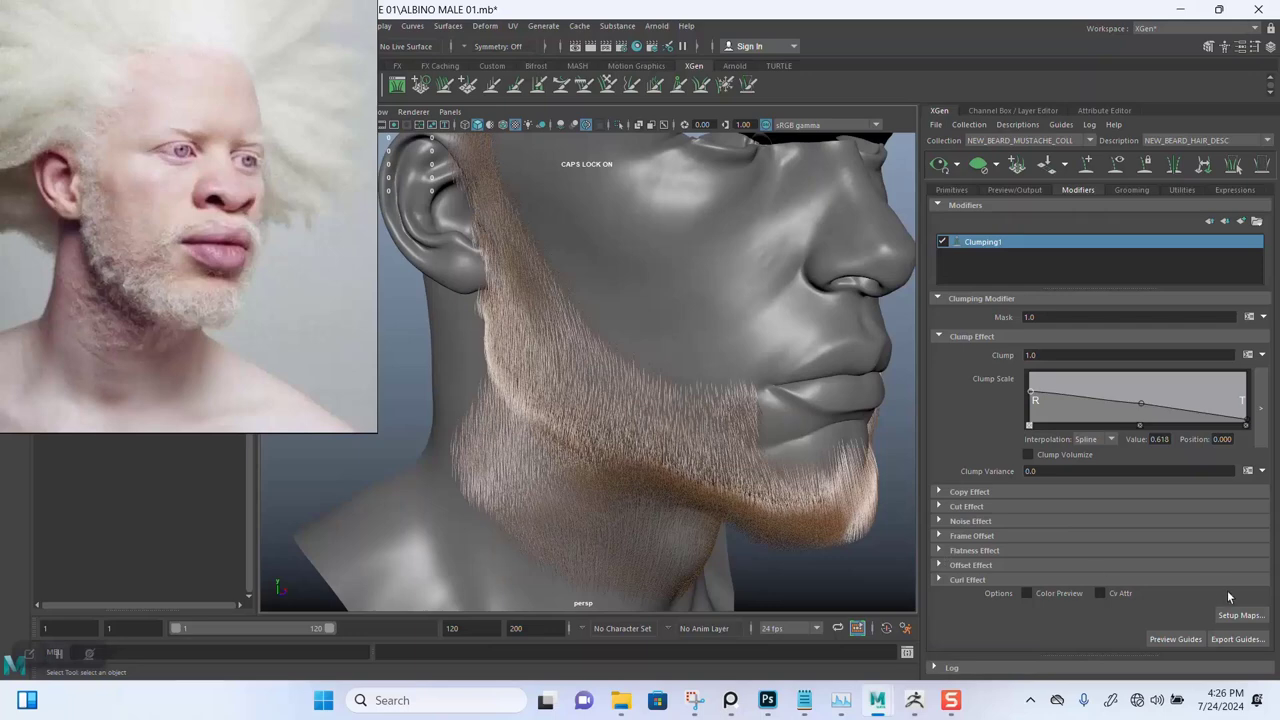
{"action": "left_click", "coordinate": [1240, 616]}
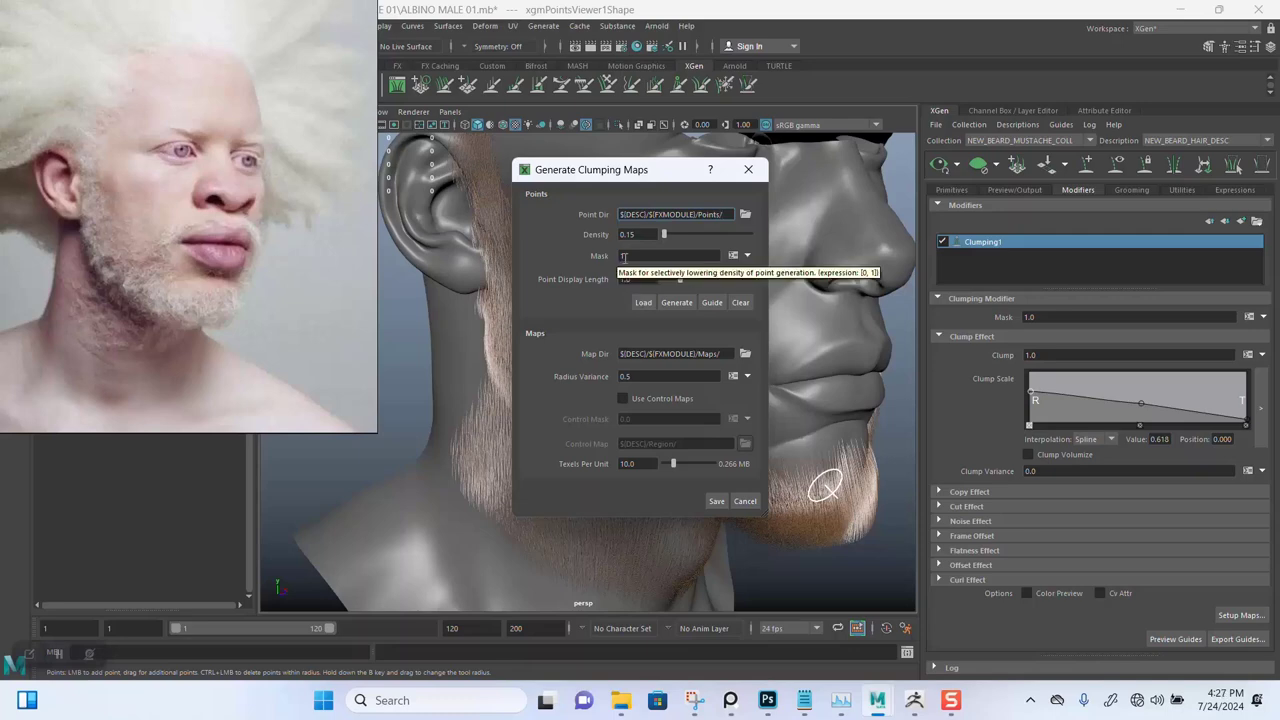
{"action": "left_click_drag", "start_coordinate": [615, 170], "coordinate": [960, 199]}
{"action": "left_click_drag", "start_coordinate": [634, 329], "coordinate": [594, 289], "text": "alt"}
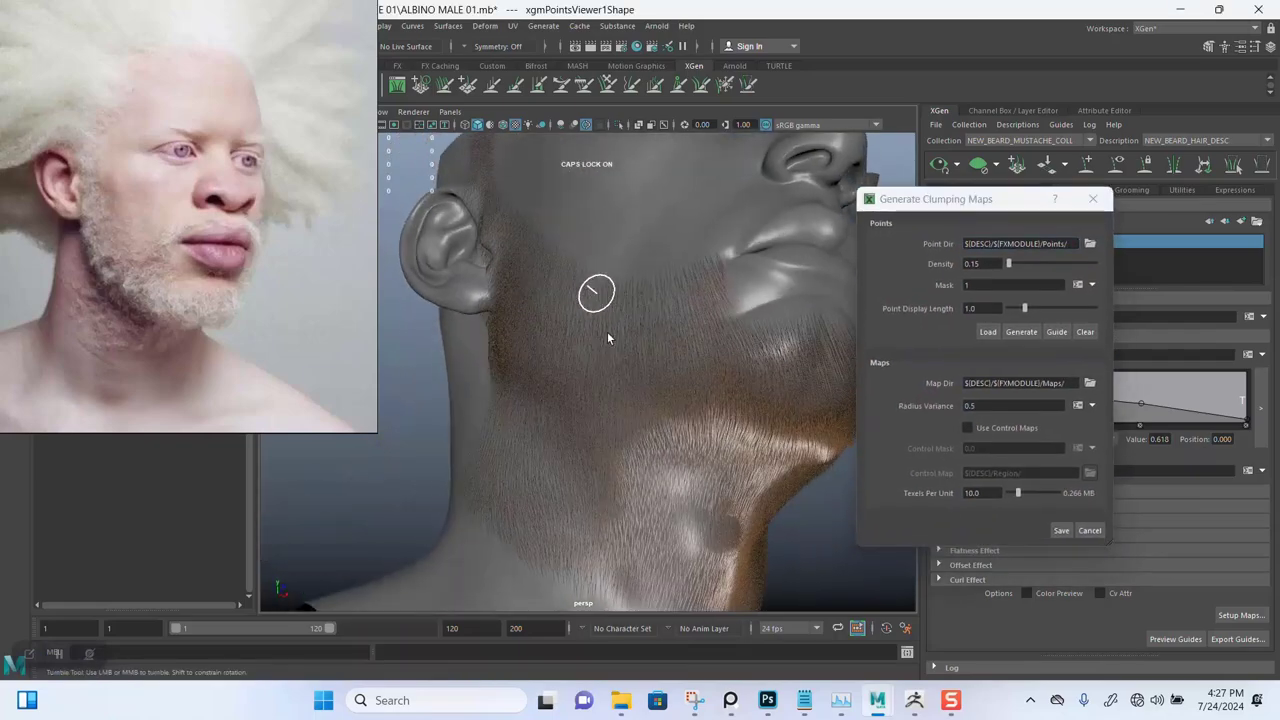
{"action": "right_click_drag", "start_coordinate": [594, 289], "coordinate": [649, 421], "text": "alt"}
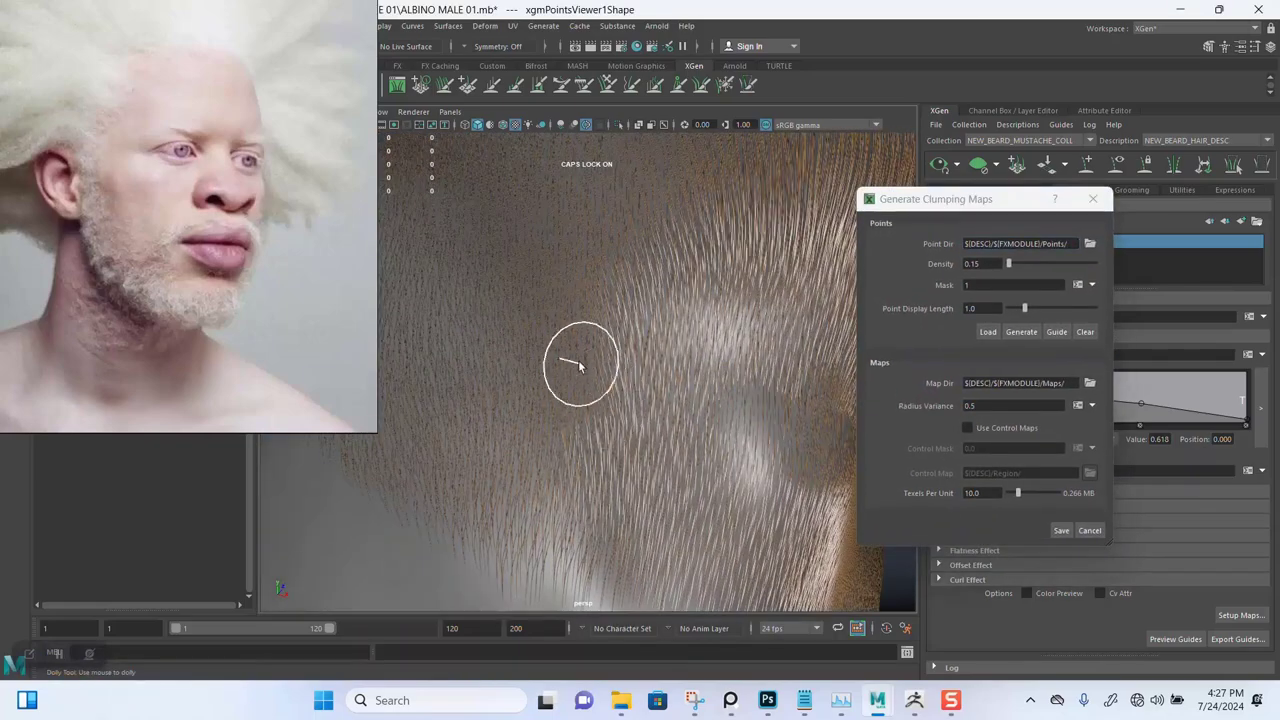
{"action": "mouse_move", "coordinate": [578, 364]}
{"action": "left_mouse_down", "text": "alt"}
{"action": "mouse_move", "coordinate": [686, 366]}
{"action": "mouse_move", "coordinate": [670, 387]}
{"action": "mouse_move", "coordinate": [625, 389]}
{"action": "mouse_move", "coordinate": [634, 337]}
{"action": "mouse_move", "coordinate": [574, 334]}
{"action": "mouse_move", "coordinate": [570, 360]}
{"action": "mouse_move", "coordinate": [503, 346]}
{"action": "mouse_move", "coordinate": [580, 349]}
{"action": "mouse_move", "coordinate": [603, 397]}
{"action": "mouse_move", "coordinate": [543, 377]}
{"action": "mouse_move", "coordinate": [589, 366]}
{"action": "left_mouse_up", "text": "alt"}
{"action": "middle_click_drag", "start_coordinate": [589, 366], "coordinate": [608, 348], "text": "alt"}
{"action": "left_click_drag", "start_coordinate": [608, 348], "coordinate": [640, 343], "text": "alt"}
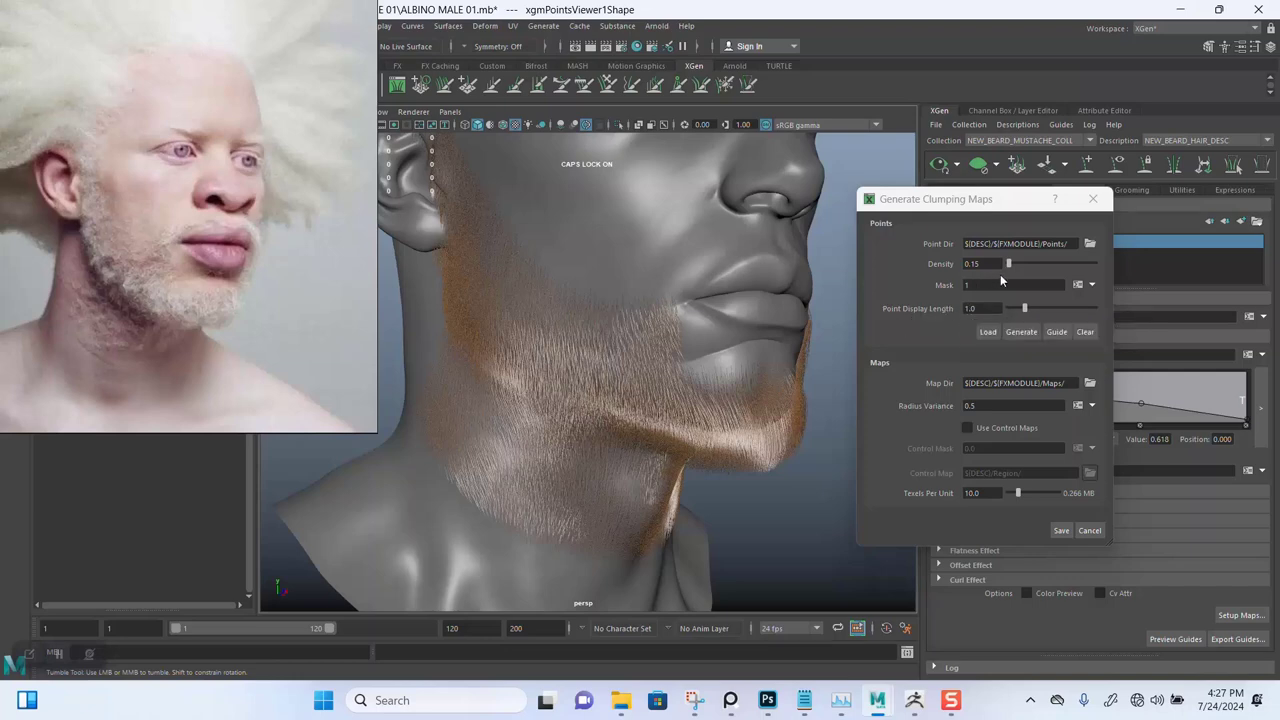
{"action": "left_click", "coordinate": [1021, 332]}
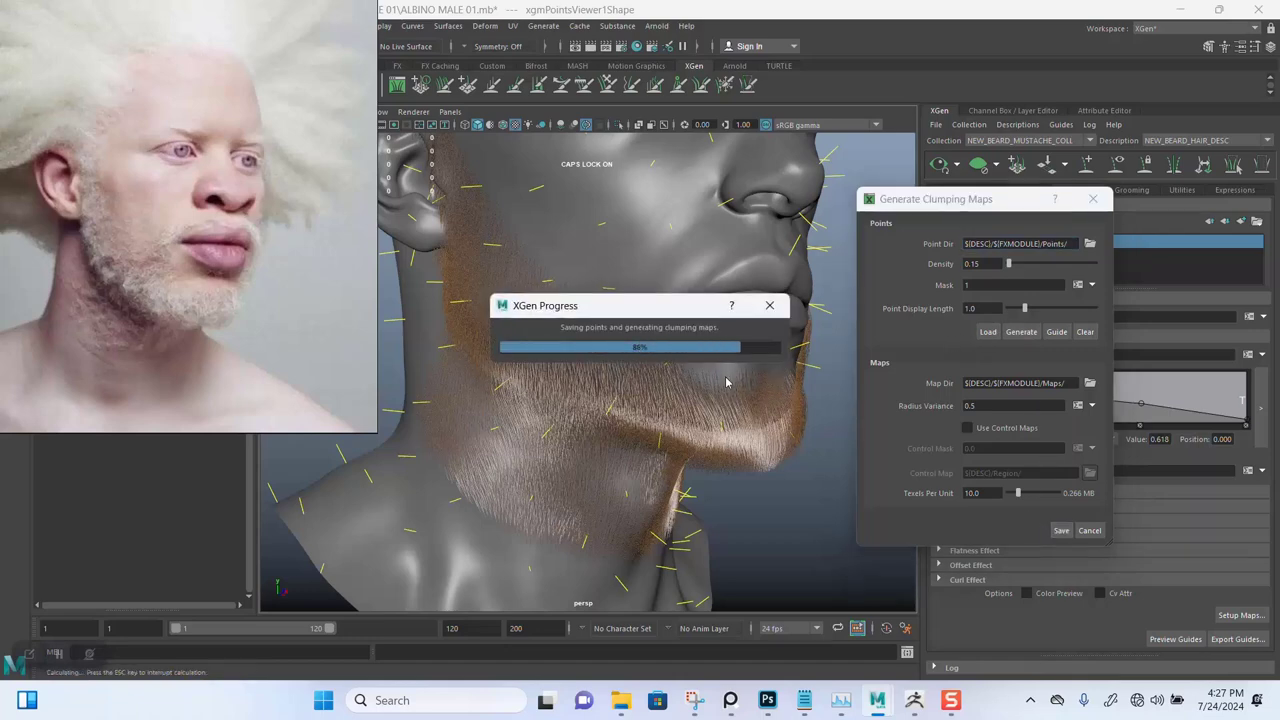
Inspect the clumps along the jaw and neck and open the save and load options of the Clumping1 modifier
{"action": "mouse_move", "coordinate": [604, 353]}
{"action": "left_mouse_down", "text": "alt"}
{"action": "mouse_move", "coordinate": [606, 337]}
{"action": "mouse_move", "coordinate": [686, 334]}
{"action": "mouse_move", "coordinate": [626, 336]}
{"action": "mouse_move", "coordinate": [620, 374]}
{"action": "mouse_move", "coordinate": [597, 314]}
{"action": "mouse_move", "coordinate": [613, 339]}
{"action": "mouse_move", "coordinate": [590, 330]}
{"action": "mouse_move", "coordinate": [606, 349]}
{"action": "left_mouse_up", "text": "alt"}
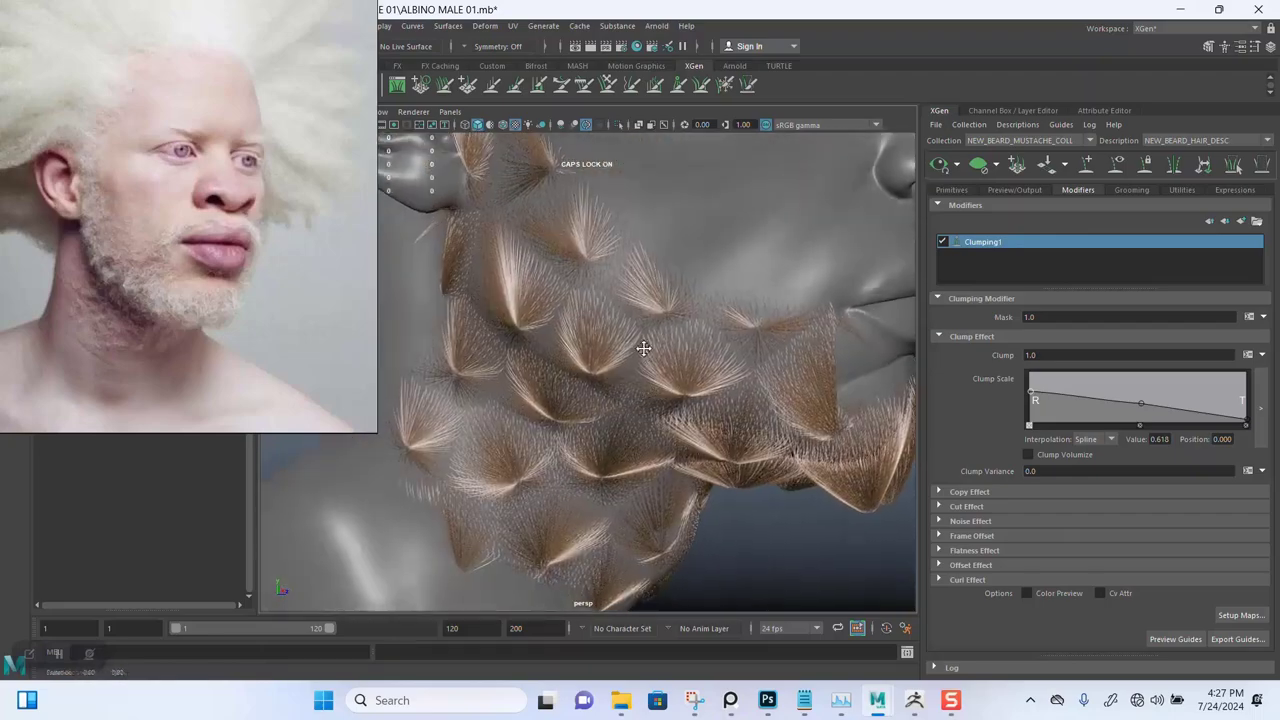
{"action": "middle_click_drag", "start_coordinate": [644, 348], "coordinate": [652, 335], "text": "alt"}
{"action": "right_click_drag", "start_coordinate": [652, 335], "coordinate": [606, 317], "text": "alt"}
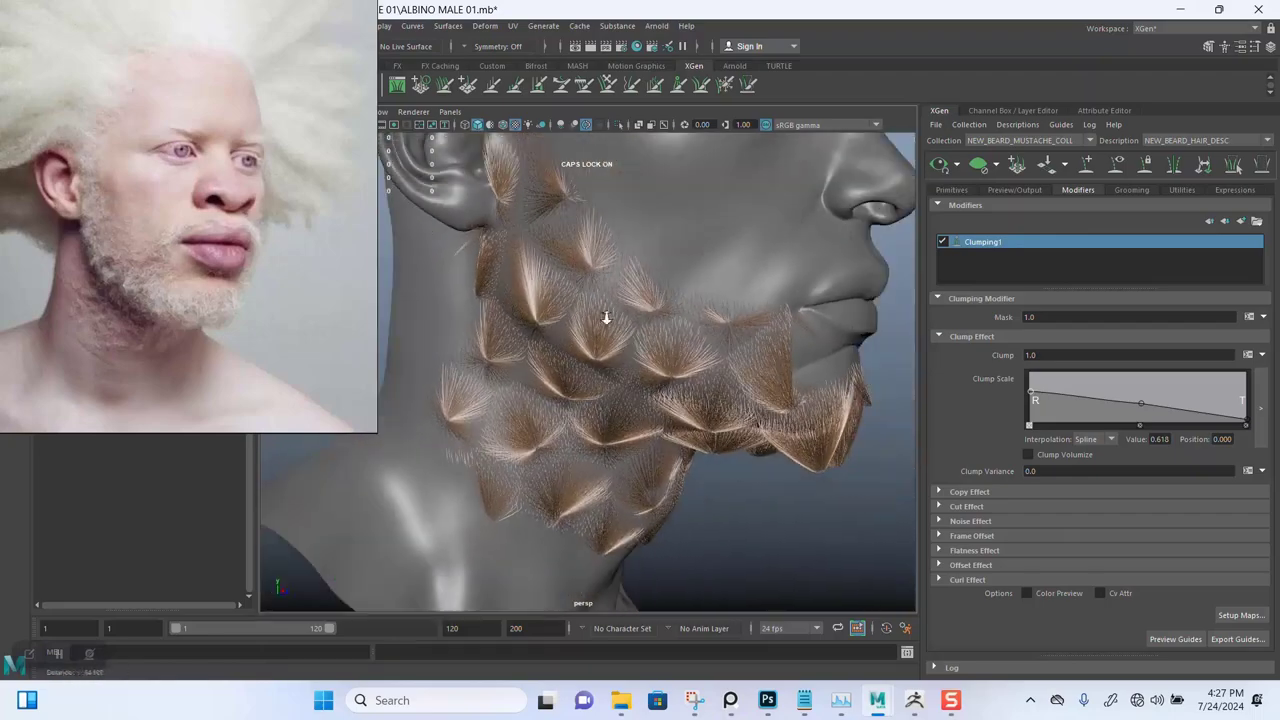
{"action": "right_click", "coordinate": [1067, 243]}
{"action": "mouse_move", "coordinate": [544, 343]}
{"action": "left_mouse_down", "text": "alt"}
{"action": "mouse_move", "coordinate": [581, 329]}
{"action": "mouse_move", "coordinate": [551, 329]}
{"action": "left_mouse_up", "text": "alt"}
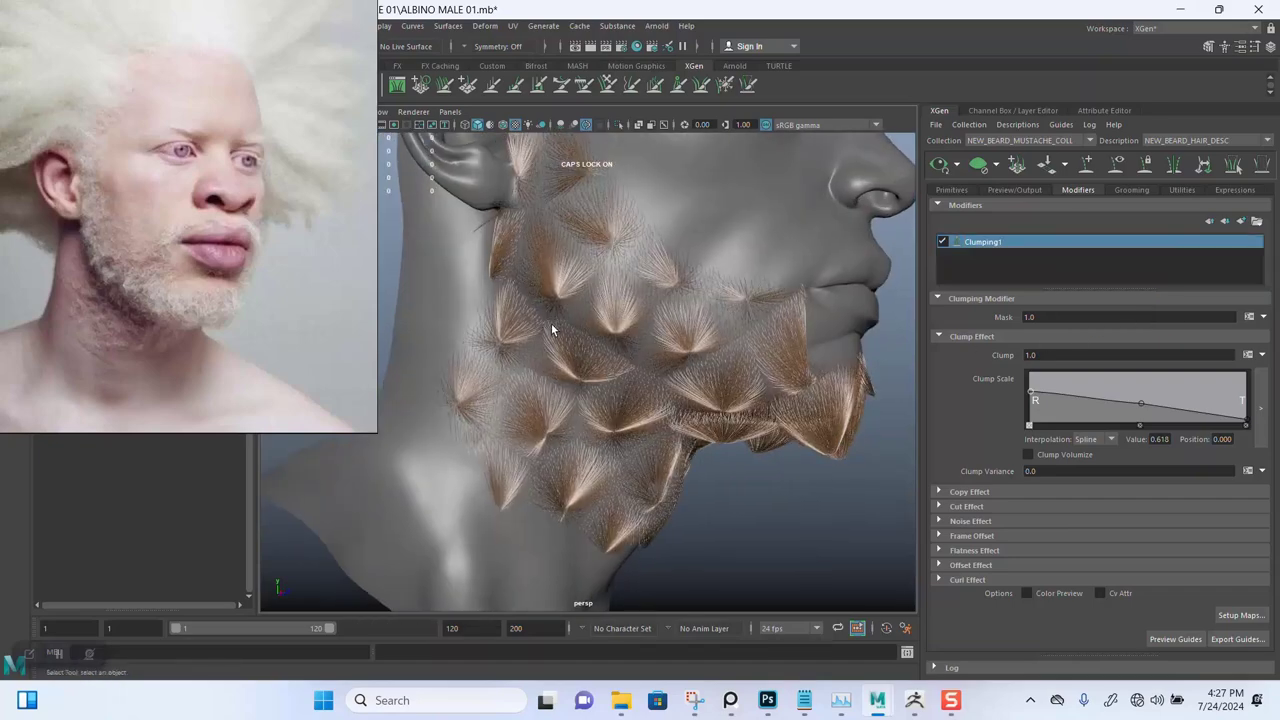
{"action": "right_click_drag", "start_coordinate": [551, 329], "coordinate": [575, 360], "text": "alt"}
{"action": "right_click", "coordinate": [993, 243]}
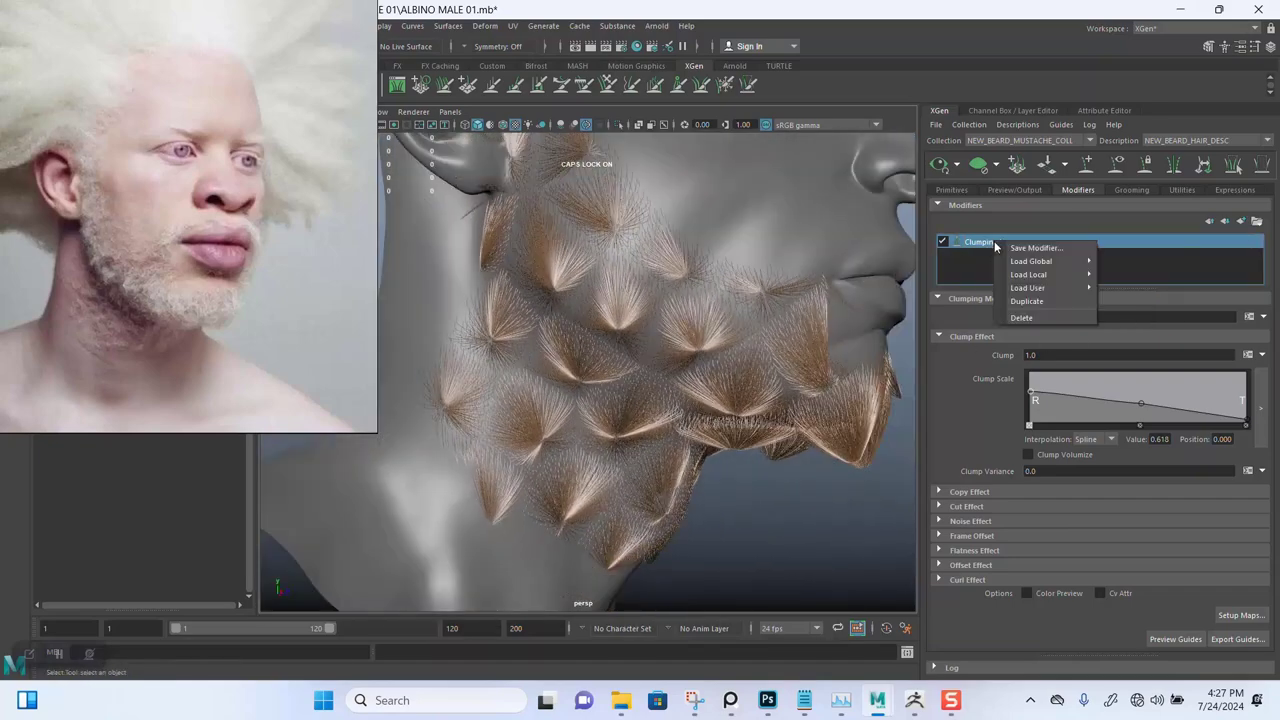
Replace the beard's clumping modifier with the user preset ALBINO_SIDEHEAD_HAIR_CLUMP 01 and generate and save its clumping maps
{"action": "left_click", "coordinate": [1026, 316]}
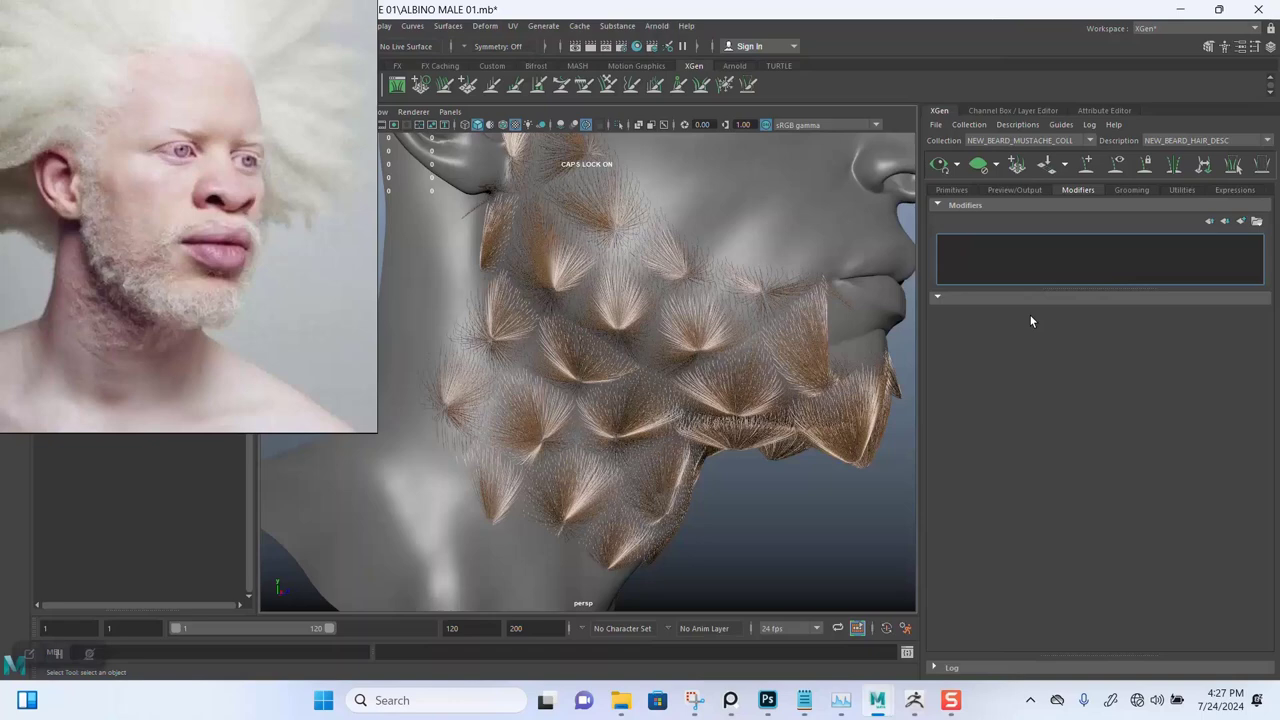
{"action": "left_click", "coordinate": [1257, 221]}
{"action": "mouse_move", "coordinate": [1229, 279]}
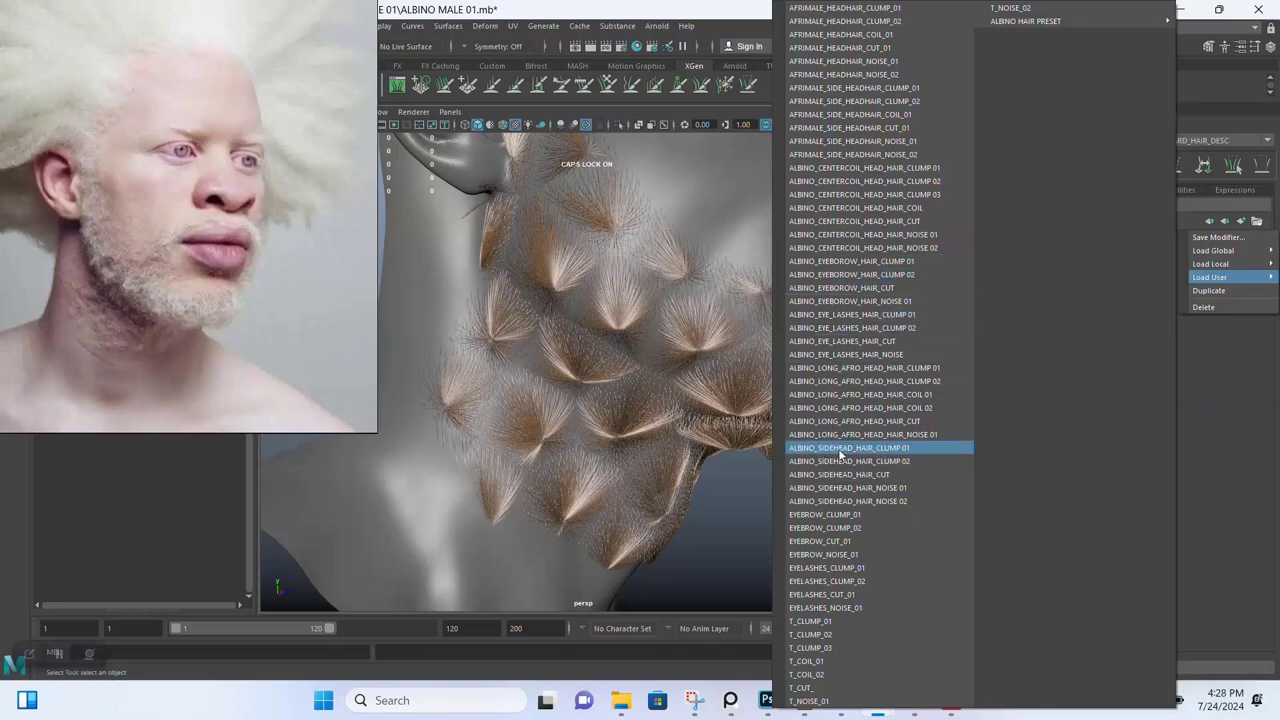
{"action": "left_click", "coordinate": [840, 455]}
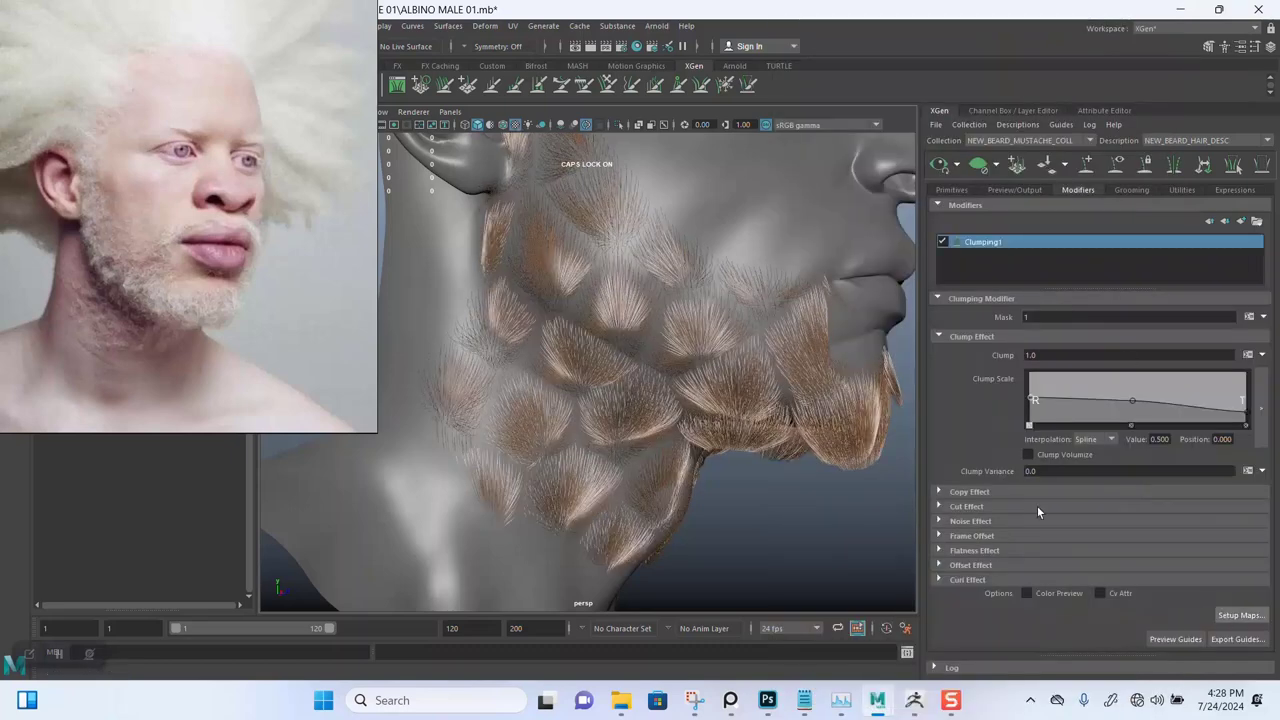
{"action": "left_click", "coordinate": [681, 305]}
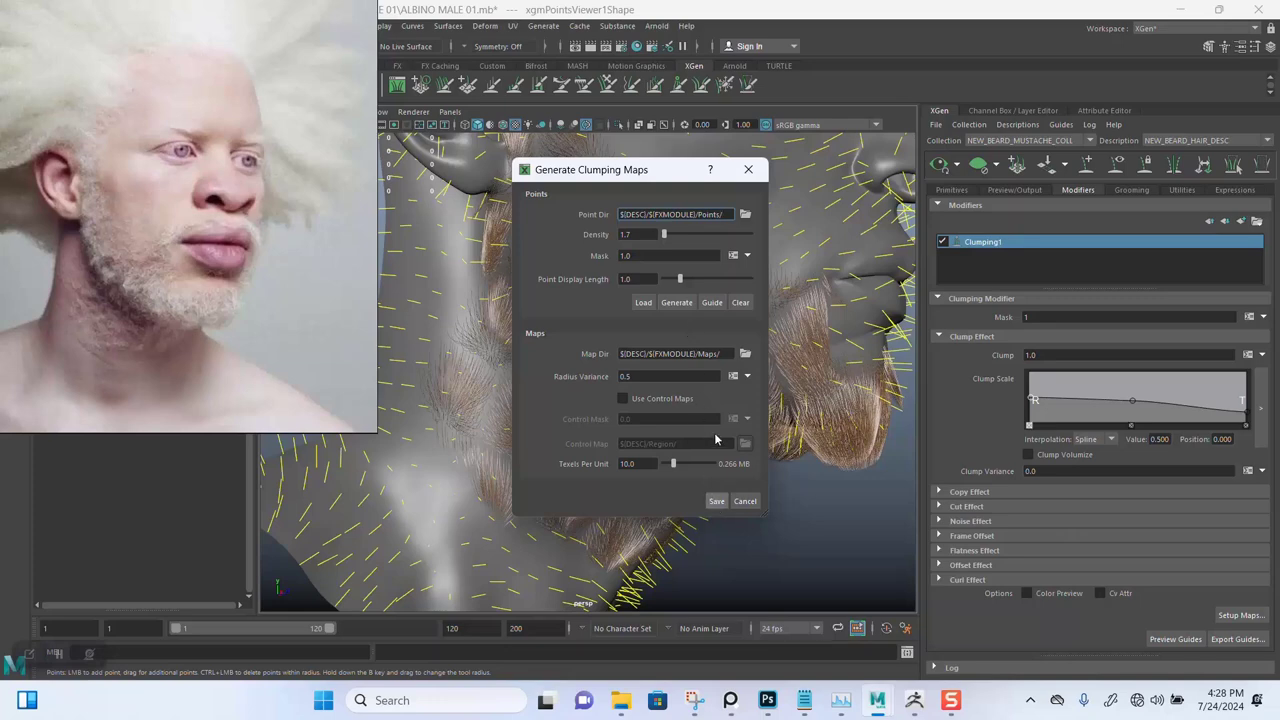
{"action": "left_click", "coordinate": [716, 500]}
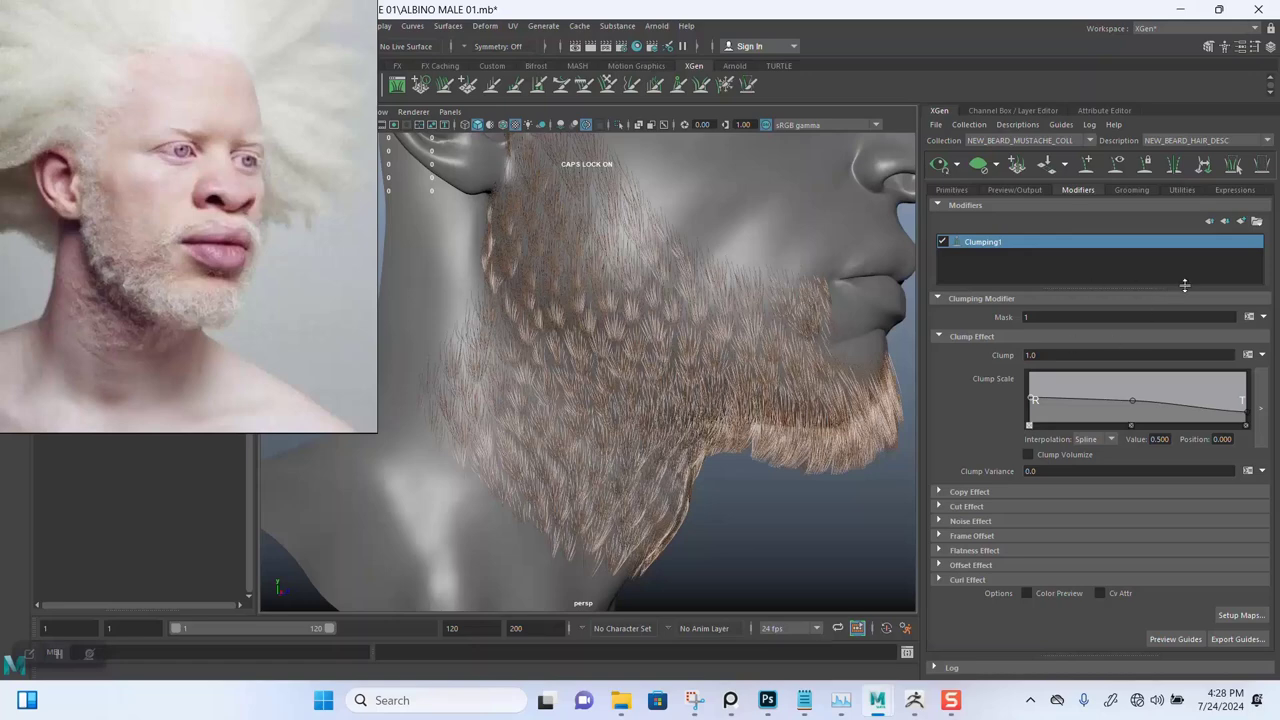
Add the user preset ALBINO_SIDEHEAD_HAIR_CLUMP 02 as a second clumping modifier and generate and save its clumping maps
{"action": "left_click", "coordinate": [1254, 220]}
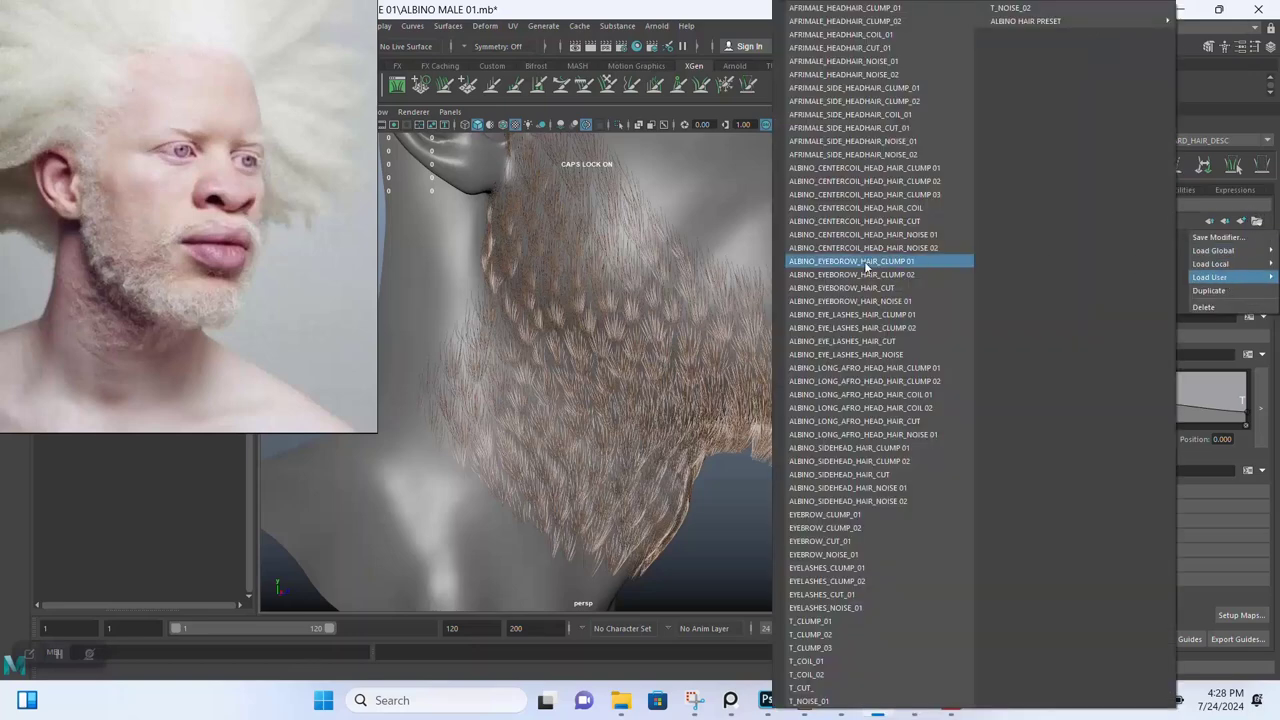
{"action": "left_click", "coordinate": [865, 462]}
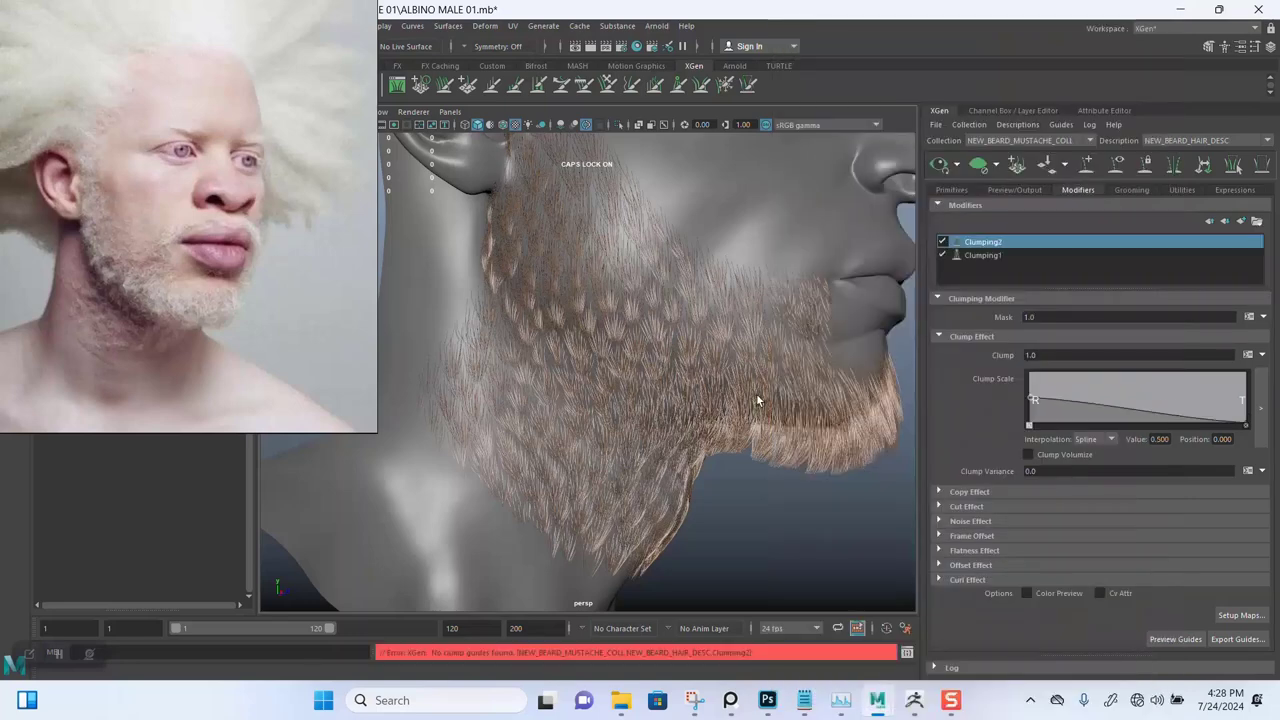
{"action": "left_click", "coordinate": [1240, 615]}
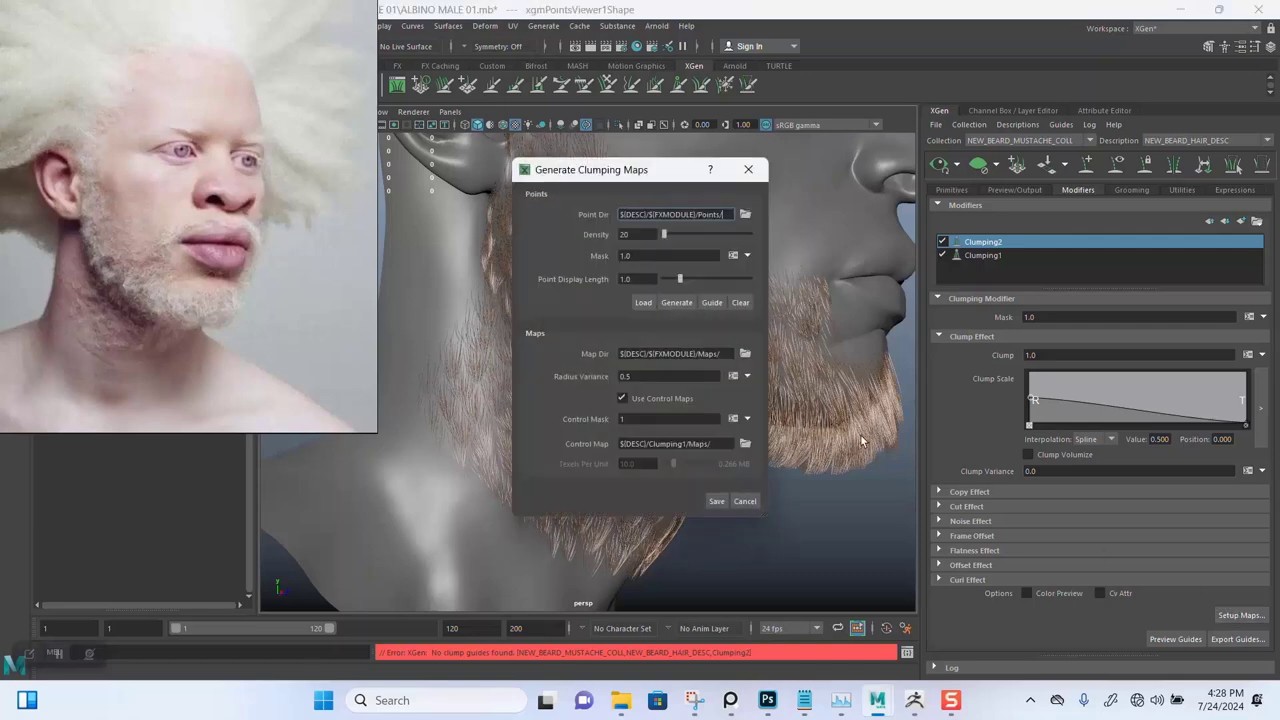
{"action": "left_click", "coordinate": [677, 302]}
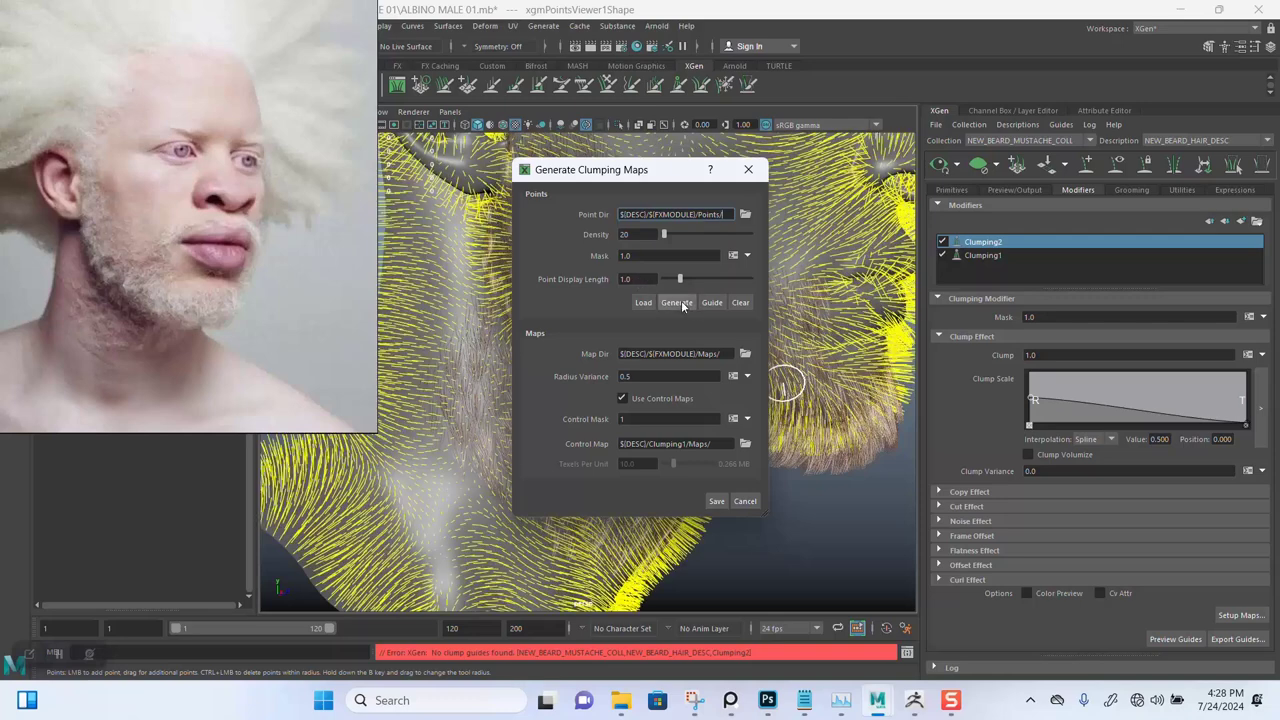
{"action": "left_click", "coordinate": [717, 501]}
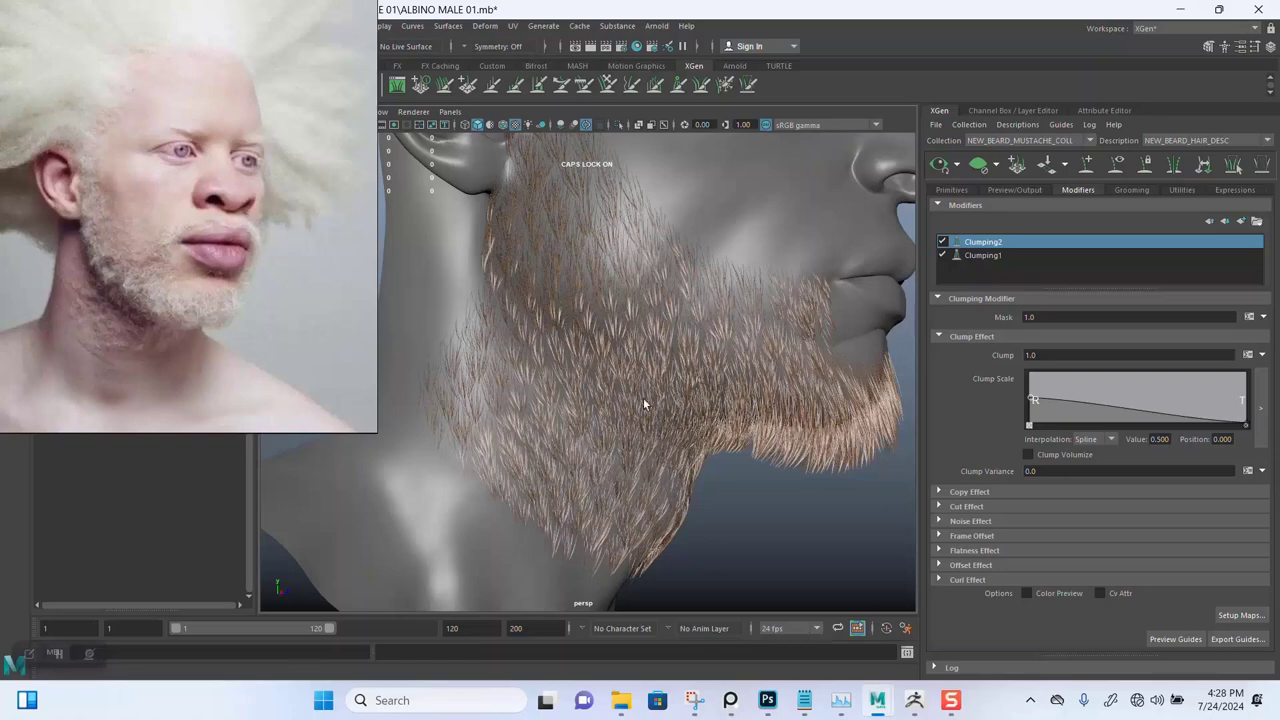
Inspect the clumped beard around the jaw and chin, and save the scene
{"action": "left_click_drag", "start_coordinate": [630, 444], "coordinate": [531, 338], "text": "alt"}
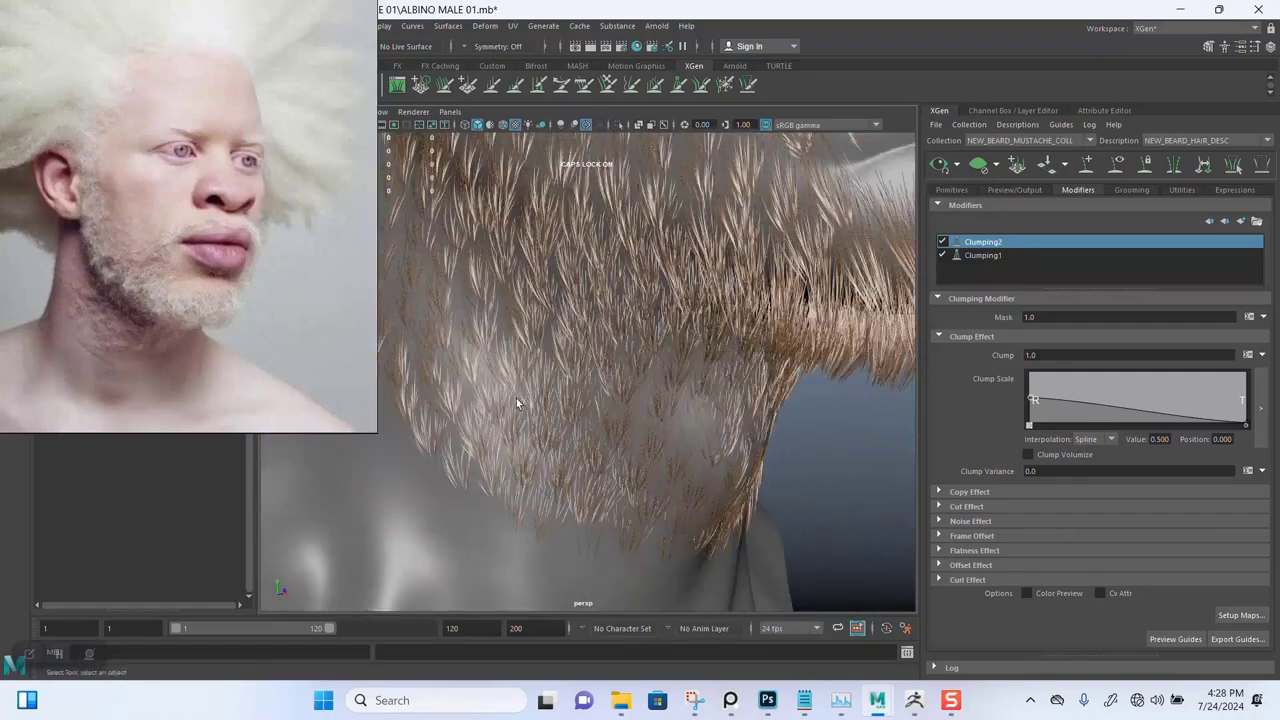
{"action": "left_click_drag", "start_coordinate": [516, 398], "coordinate": [508, 345], "text": "alt"}
{"action": "left_click_drag", "start_coordinate": [594, 335], "coordinate": [641, 371], "text": "alt"}
{"action": "left_click_drag", "start_coordinate": [658, 372], "coordinate": [634, 386], "text": "alt"}
{"action": "middle_click_drag", "start_coordinate": [656, 390], "coordinate": [642, 389], "text": "alt"}
{"action": "mouse_move", "coordinate": [642, 388]}
{"action": "left_mouse_down", "text": "alt"}
{"action": "mouse_move", "coordinate": [674, 365]}
{"action": "mouse_move", "coordinate": [660, 385]}
{"action": "left_mouse_up", "text": "alt"}
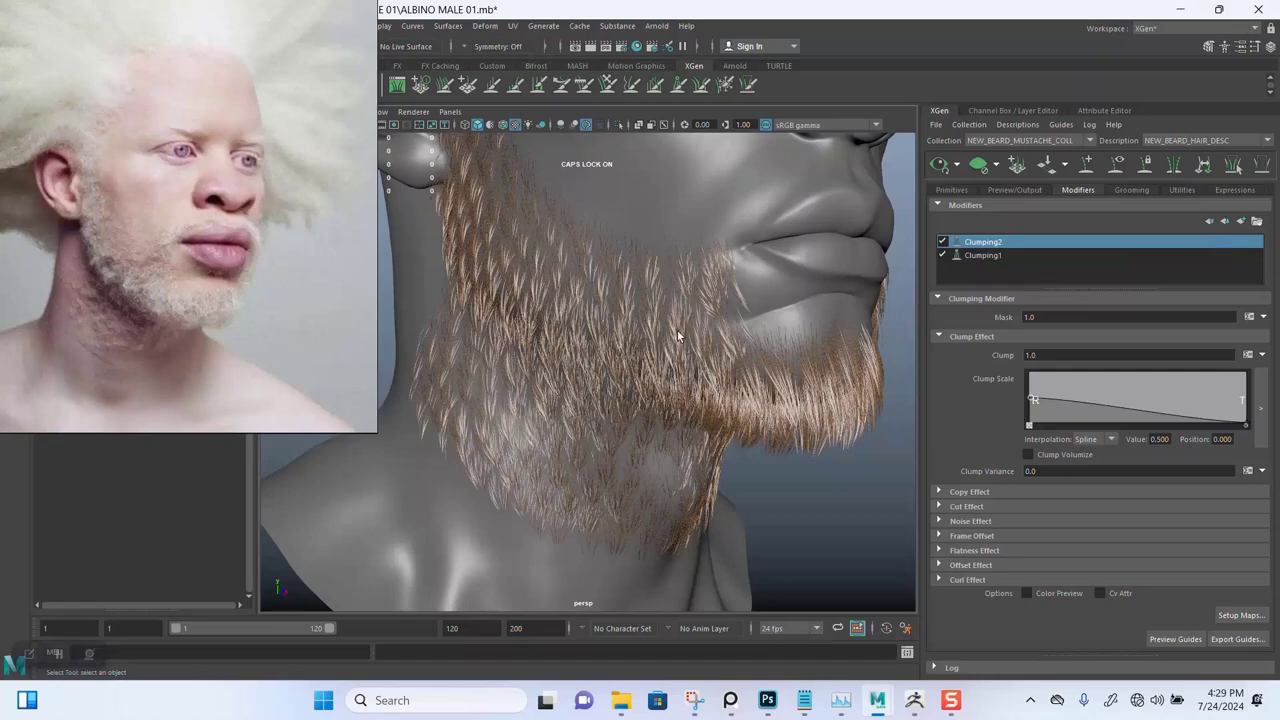
{"action": "key", "text": "ctrl+s"}
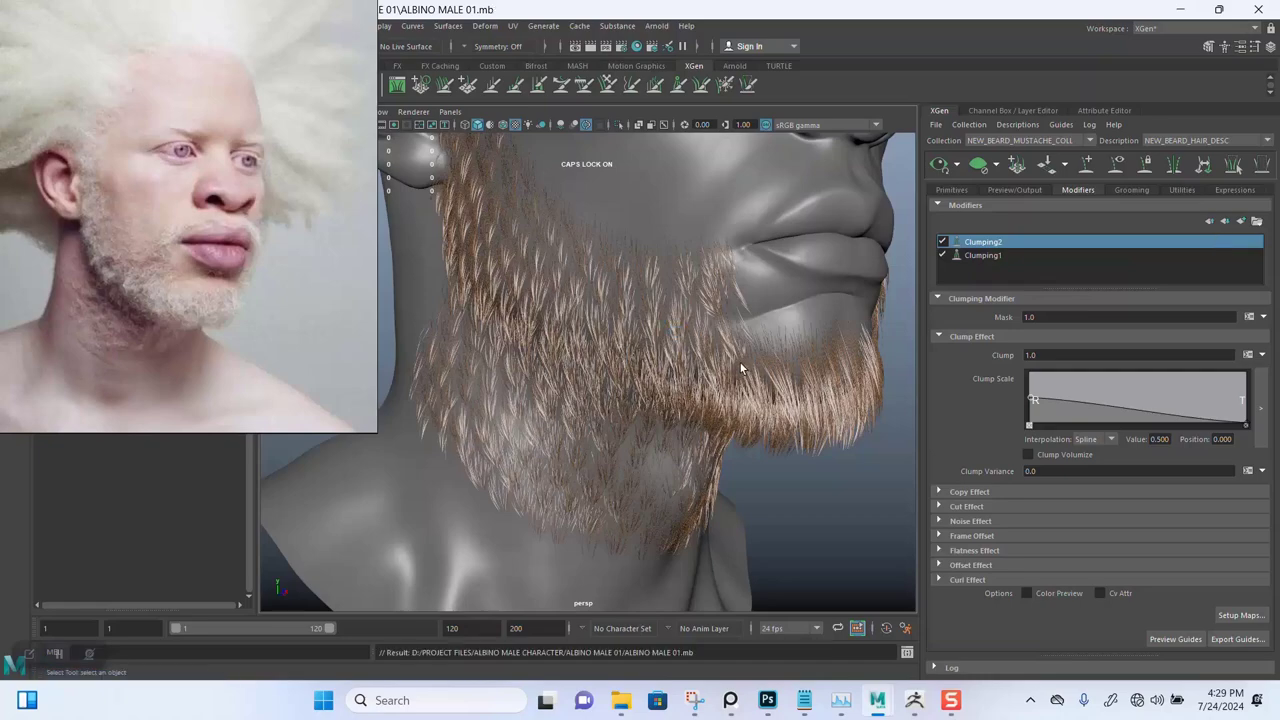
Add a coil modifier to the beard from the user preset ALBINO_CENTERCOIL_HEAD_HAIR_COIL
{"action": "mouse_move", "coordinate": [726, 362]}
{"action": "left_mouse_down", "text": "alt"}
{"action": "mouse_move", "coordinate": [723, 343]}
{"action": "mouse_move", "coordinate": [674, 337]}
{"action": "mouse_move", "coordinate": [748, 353]}
{"action": "left_mouse_up", "text": "alt"}
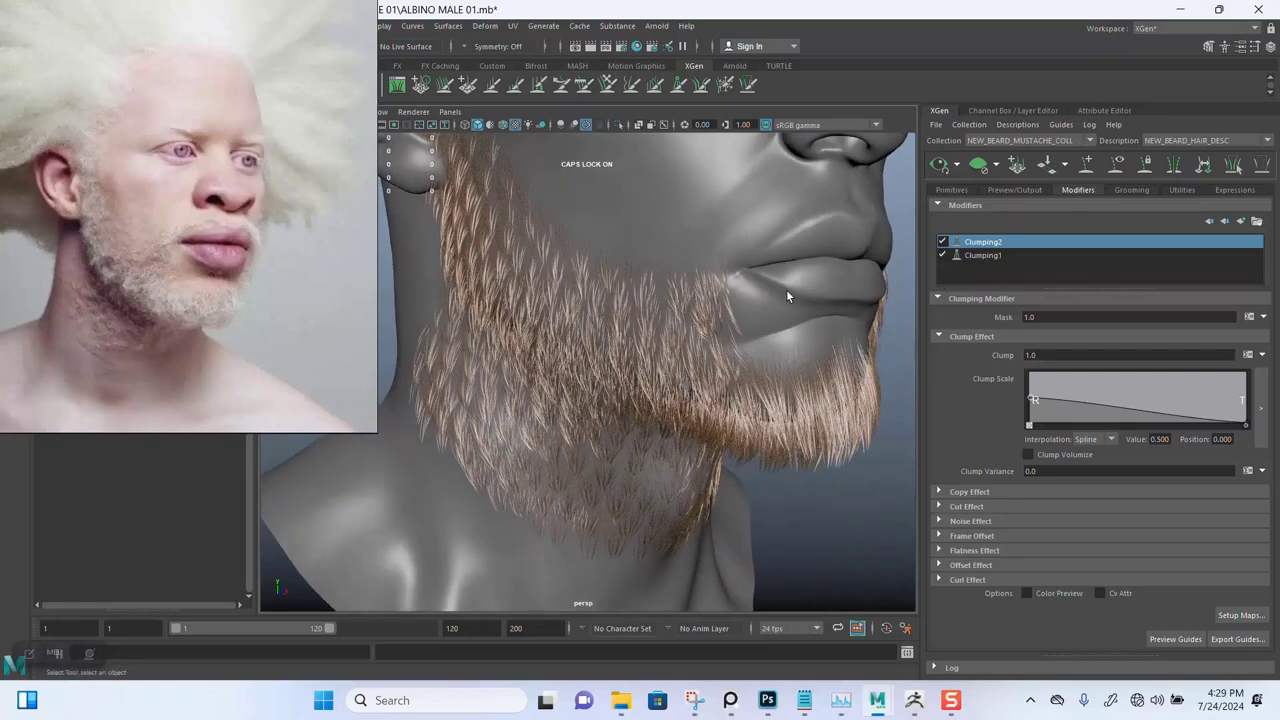
{"action": "left_click", "coordinate": [1257, 222]}
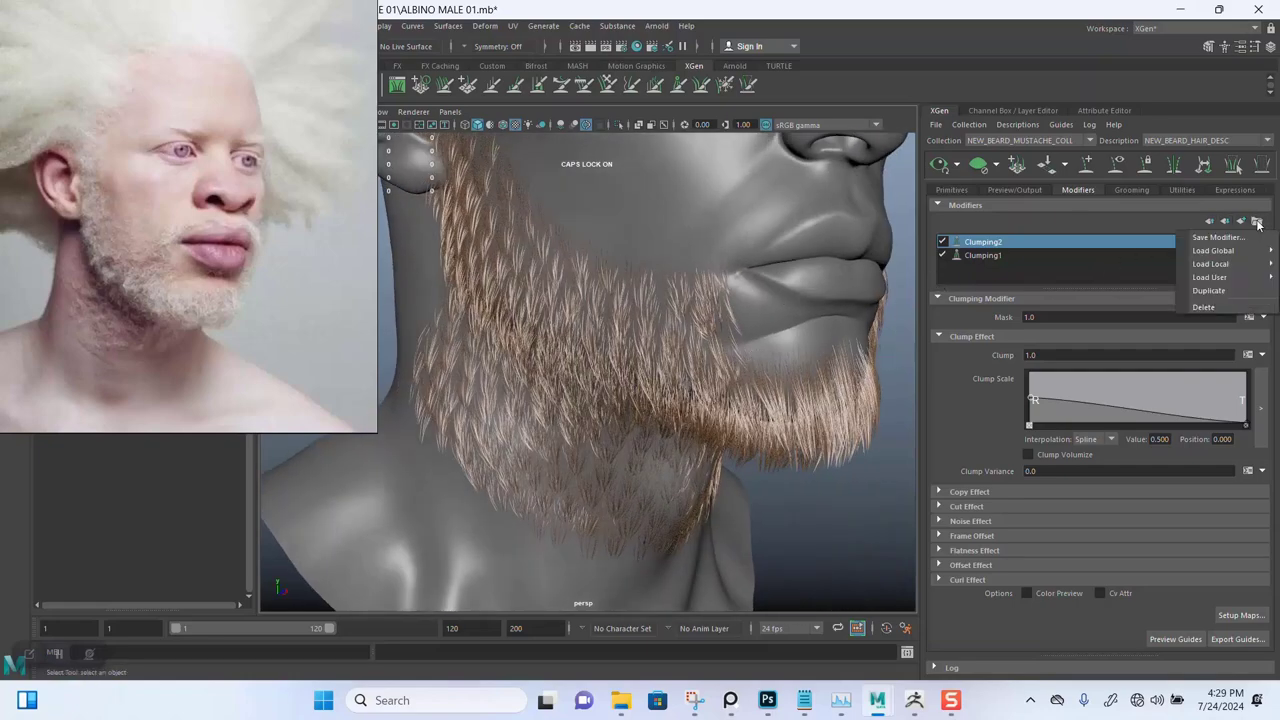
{"action": "mouse_move", "coordinate": [1212, 278]}
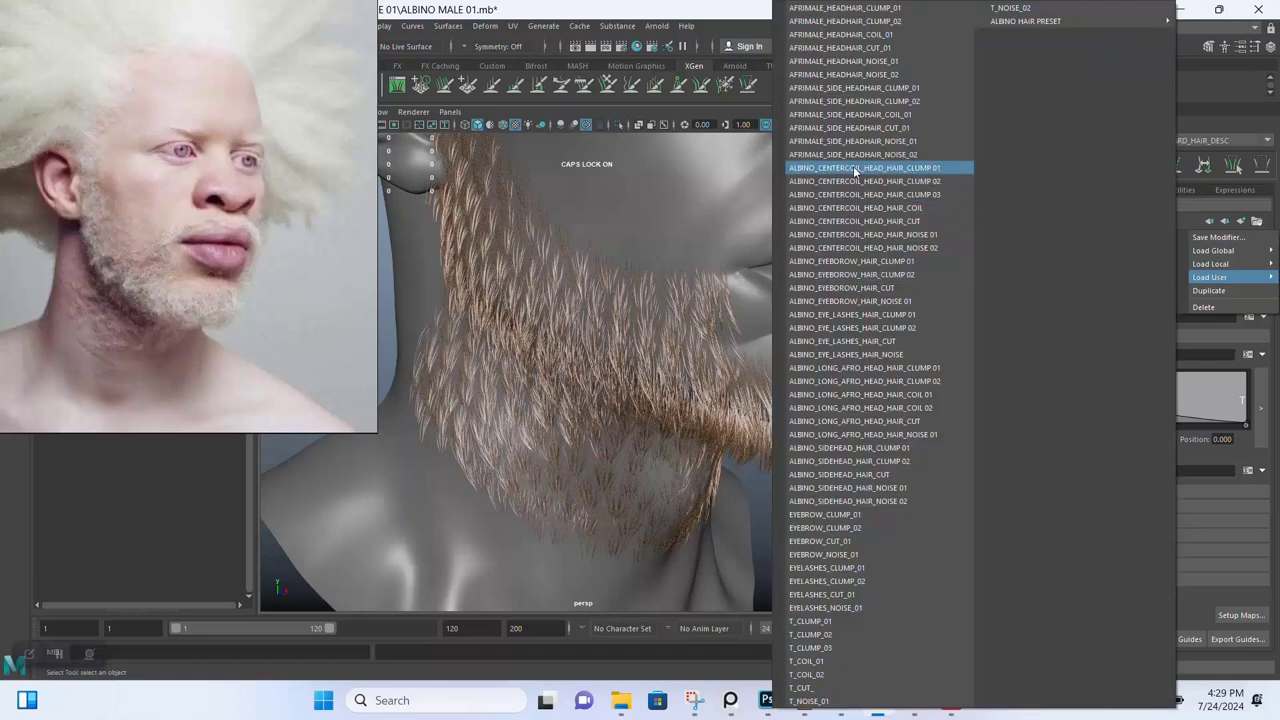
{"action": "left_click", "coordinate": [886, 209]}
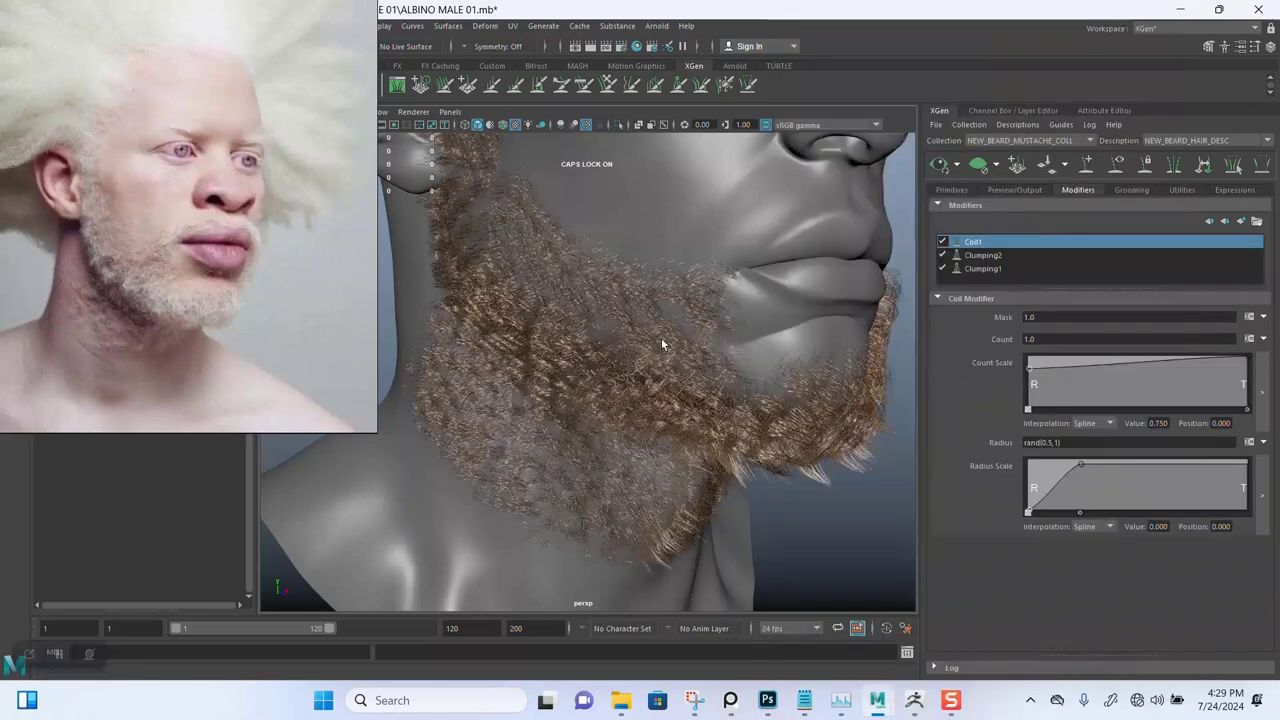
Set the coil modifier's mask to 0.2
{"action": "mouse_move", "coordinate": [662, 344]}
{"action": "left_mouse_down", "text": "alt"}
{"action": "mouse_move", "coordinate": [726, 334]}
{"action": "mouse_move", "coordinate": [669, 331]}
{"action": "mouse_move", "coordinate": [647, 353]}
{"action": "left_mouse_up", "text": "alt"}
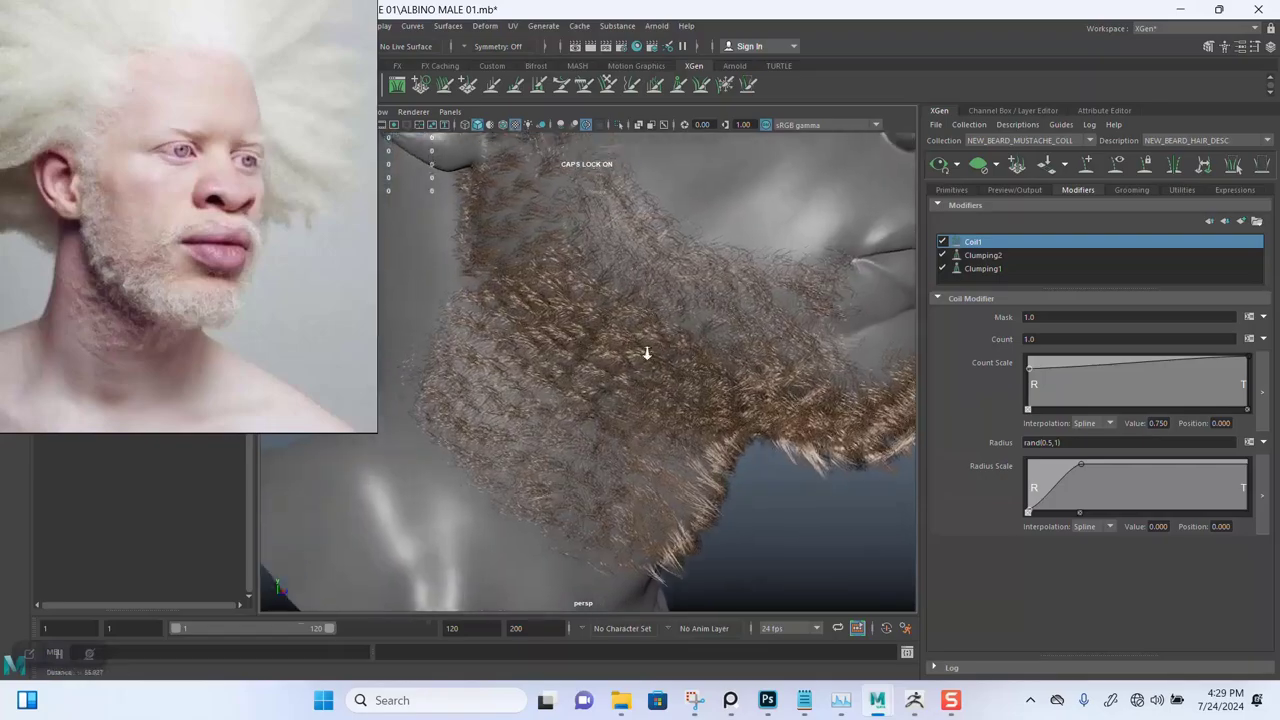
{"action": "right_click_drag", "start_coordinate": [647, 353], "coordinate": [654, 374], "text": "alt"}
{"action": "left_click_drag", "start_coordinate": [654, 374], "coordinate": [903, 316], "text": "alt"}
{"action": "double_click", "coordinate": [1056, 320]}
{"action": "type", "text": "0.2"}
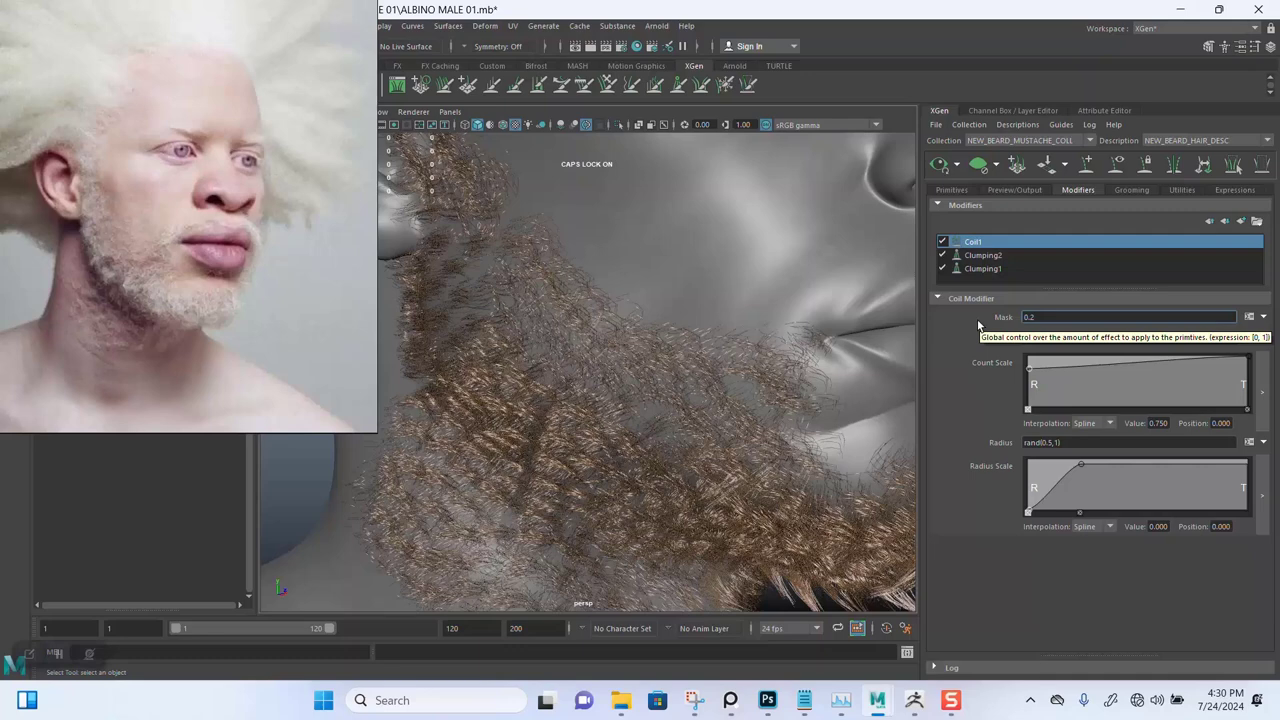
{"action": "key", "text": "Return"}
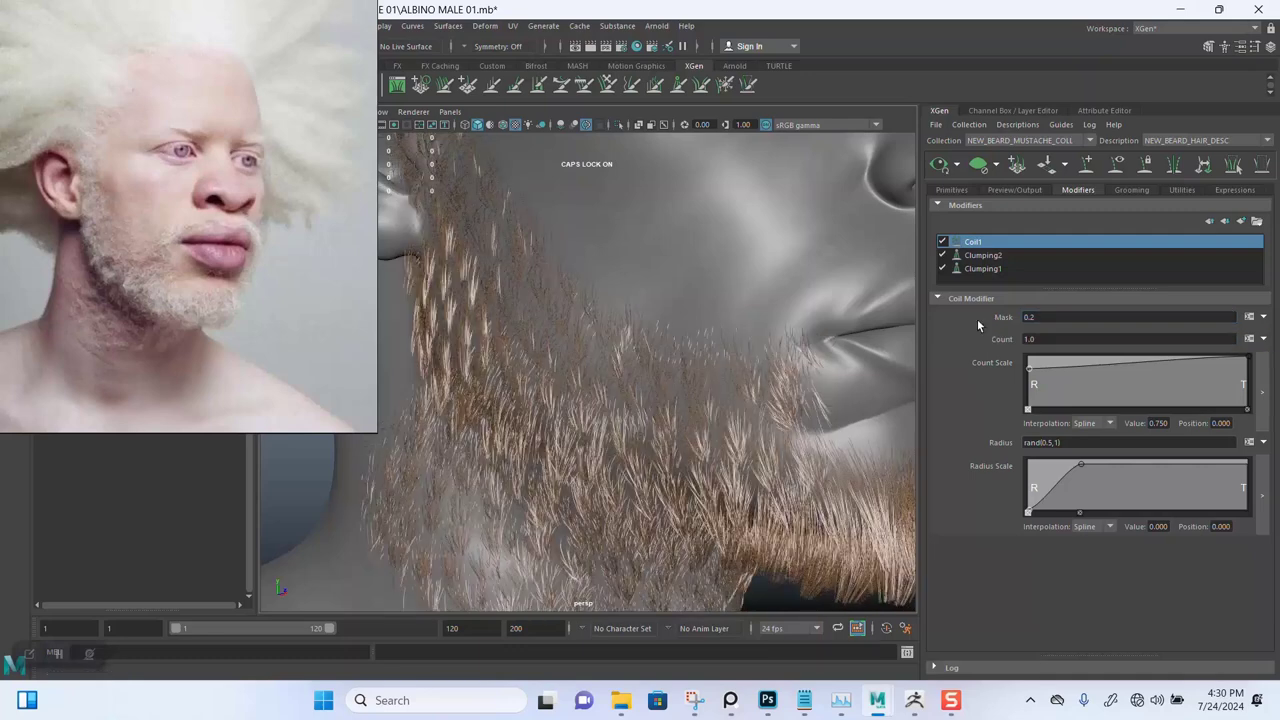
Set the coil modifier's mask to 0.5
{"action": "left_click", "coordinate": [1045, 316]}
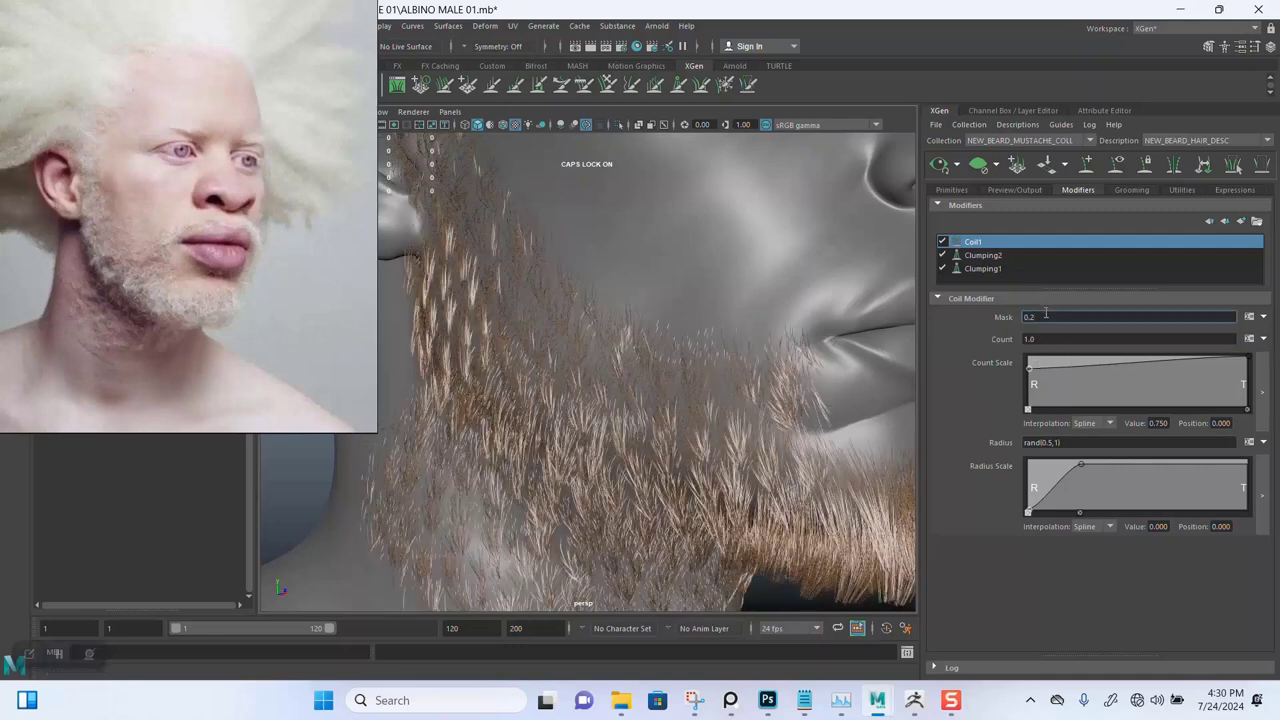
{"action": "key", "text": "BackSpace"}
{"action": "key", "text": "Return"}
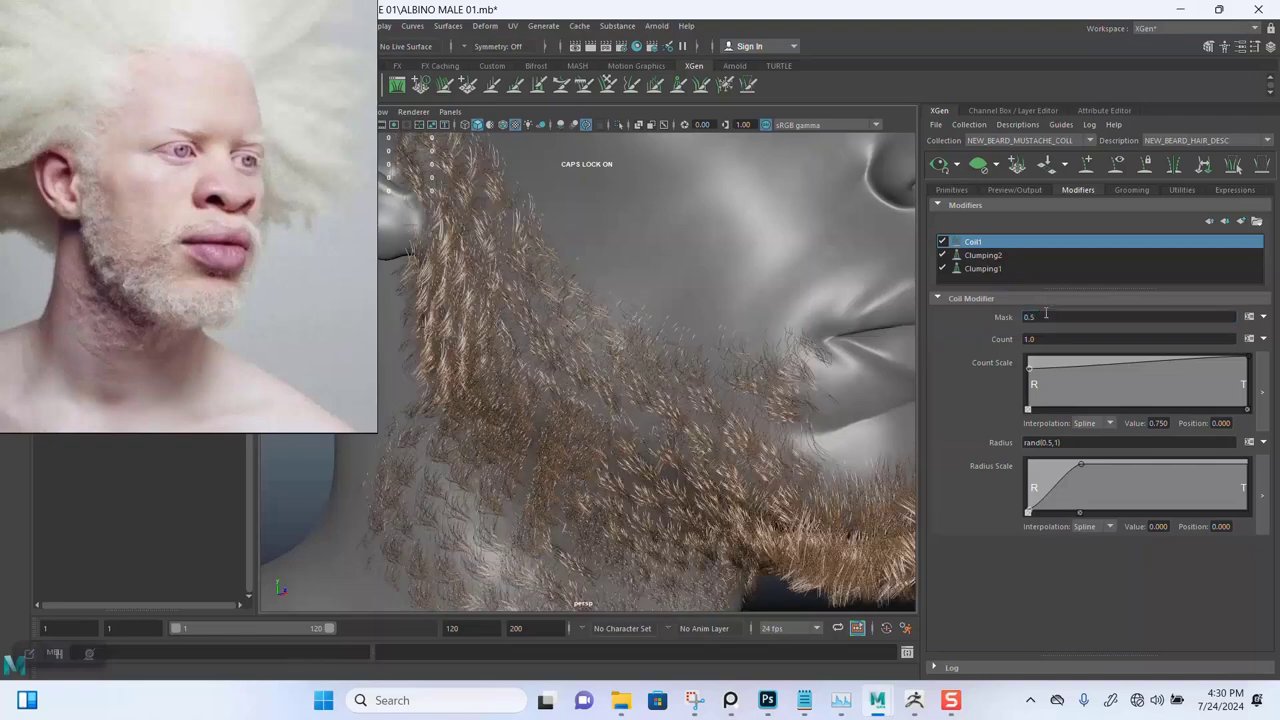
Examine the coiled hairs near the ear and cheek, and set the coil modifier's mask to 0.4
{"action": "left_click_drag", "start_coordinate": [587, 360], "coordinate": [632, 353], "text": "alt"}
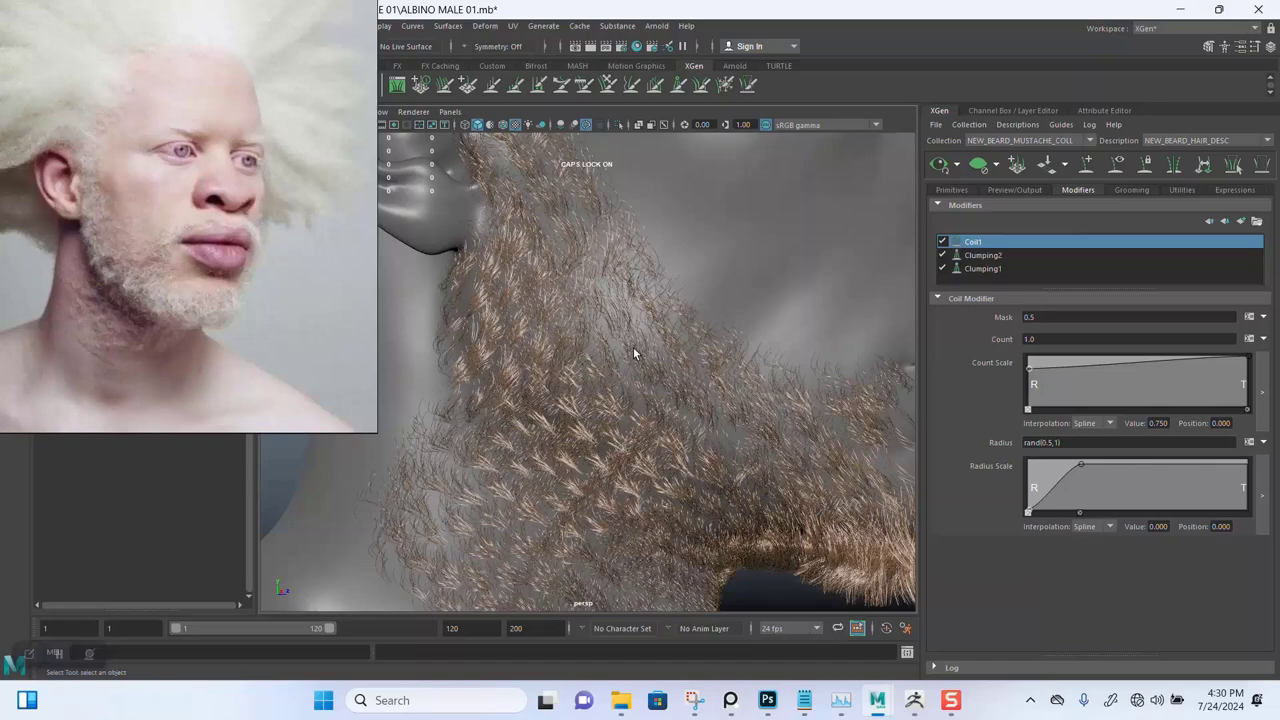
{"action": "right_click_drag", "start_coordinate": [604, 306], "coordinate": [640, 433], "text": "alt"}
{"action": "middle_click_drag", "start_coordinate": [659, 355], "coordinate": [686, 409], "text": "alt"}
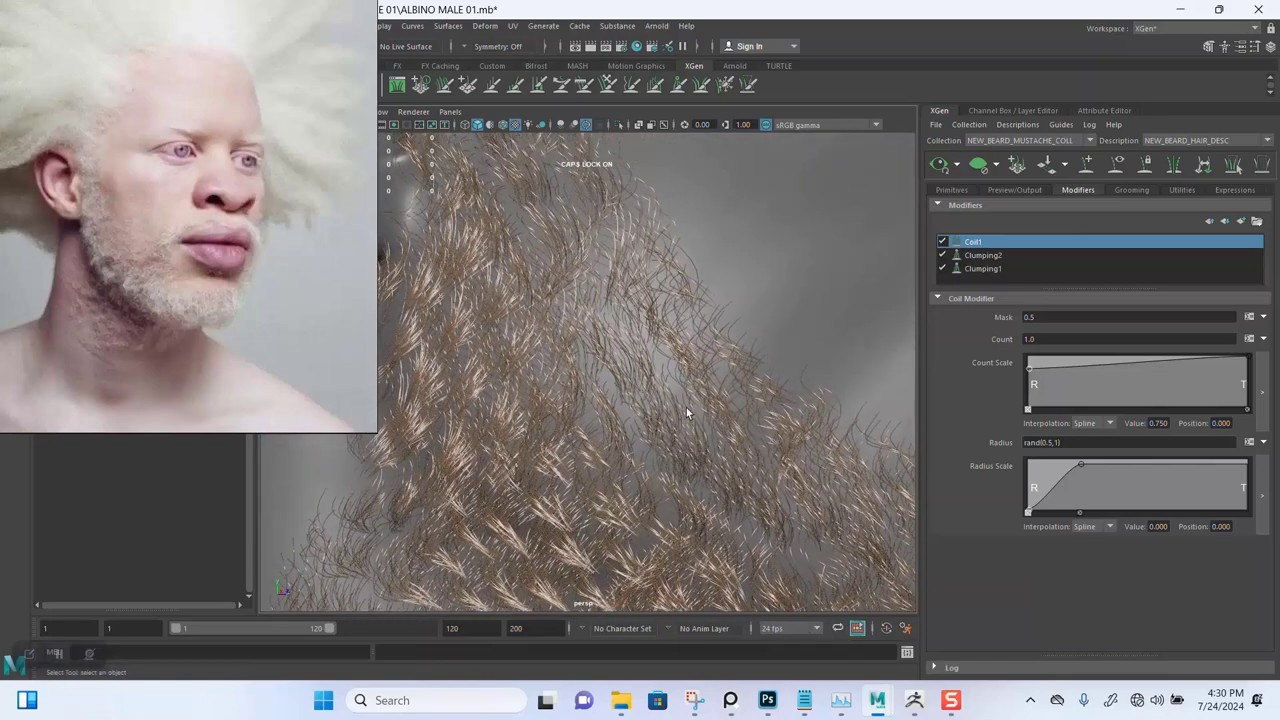
{"action": "right_click_drag", "start_coordinate": [686, 409], "coordinate": [703, 311], "text": "alt"}
{"action": "middle_click_drag", "start_coordinate": [703, 311], "coordinate": [706, 488], "text": "alt"}
{"action": "right_click_drag", "start_coordinate": [560, 255], "coordinate": [603, 314], "text": "alt"}
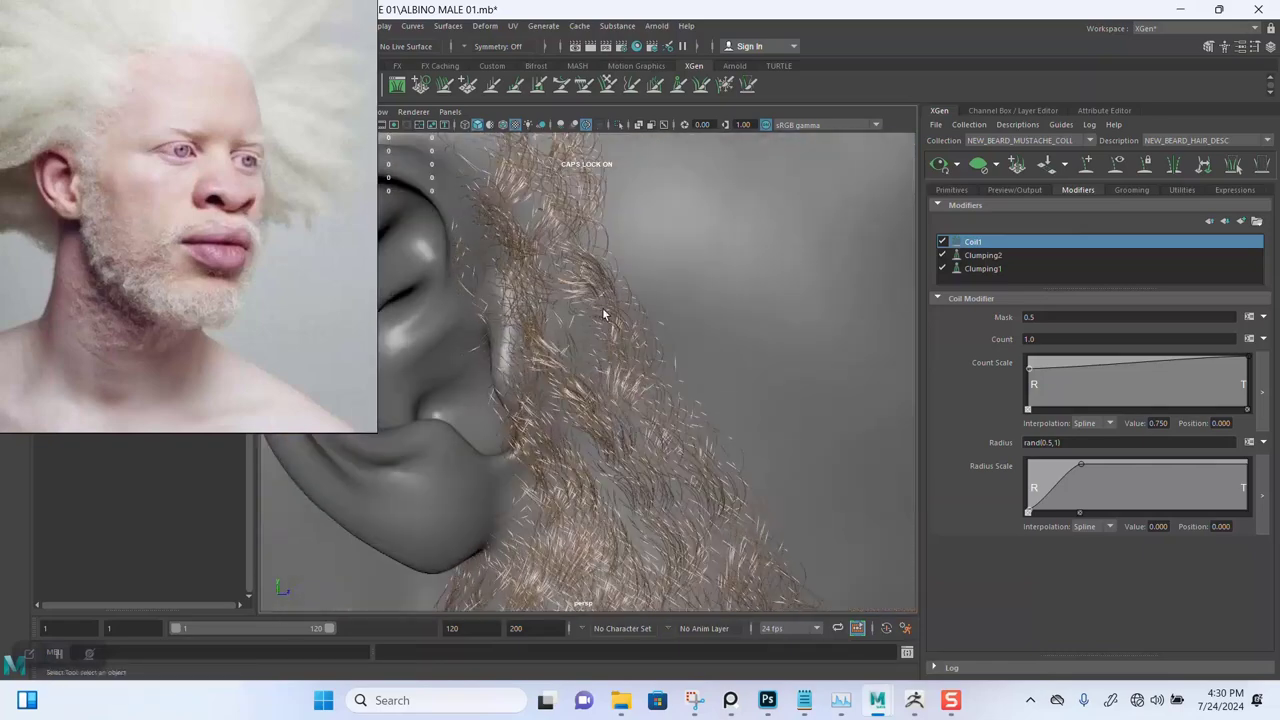
{"action": "left_click_drag", "start_coordinate": [603, 316], "coordinate": [700, 305], "text": "alt"}
{"action": "left_click", "coordinate": [1045, 317]}
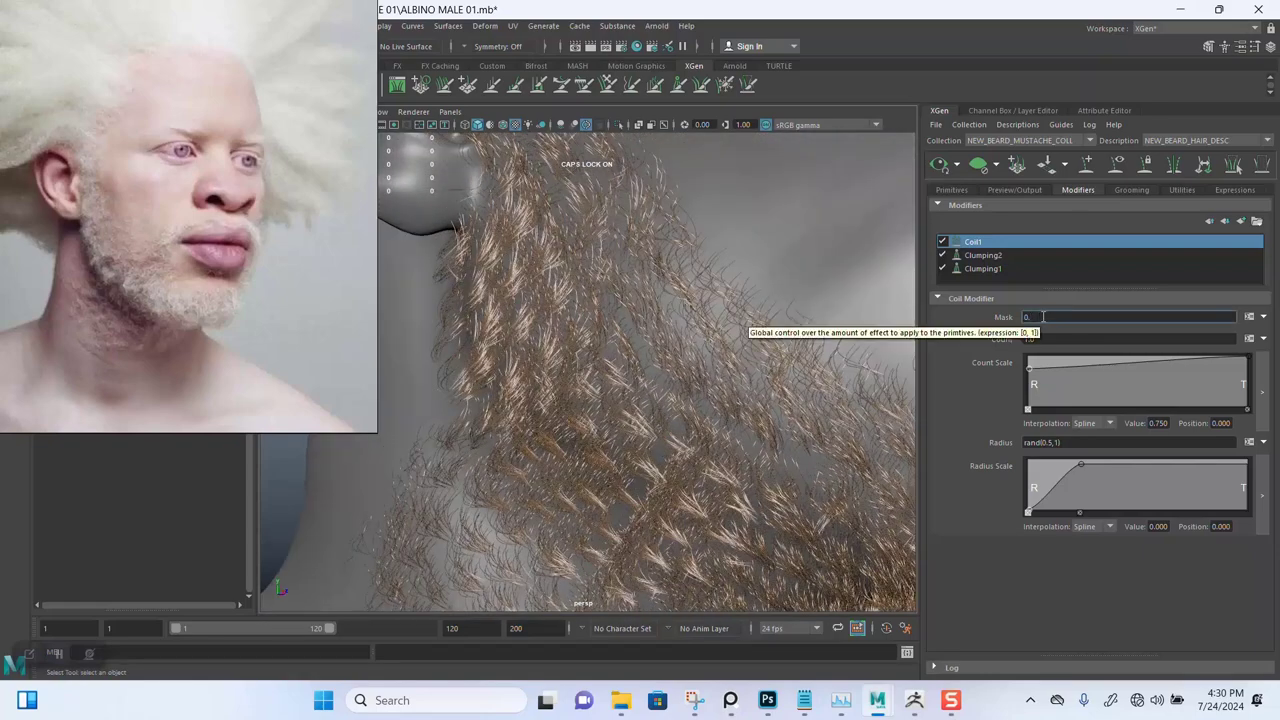
{"action": "key", "text": "Return"}
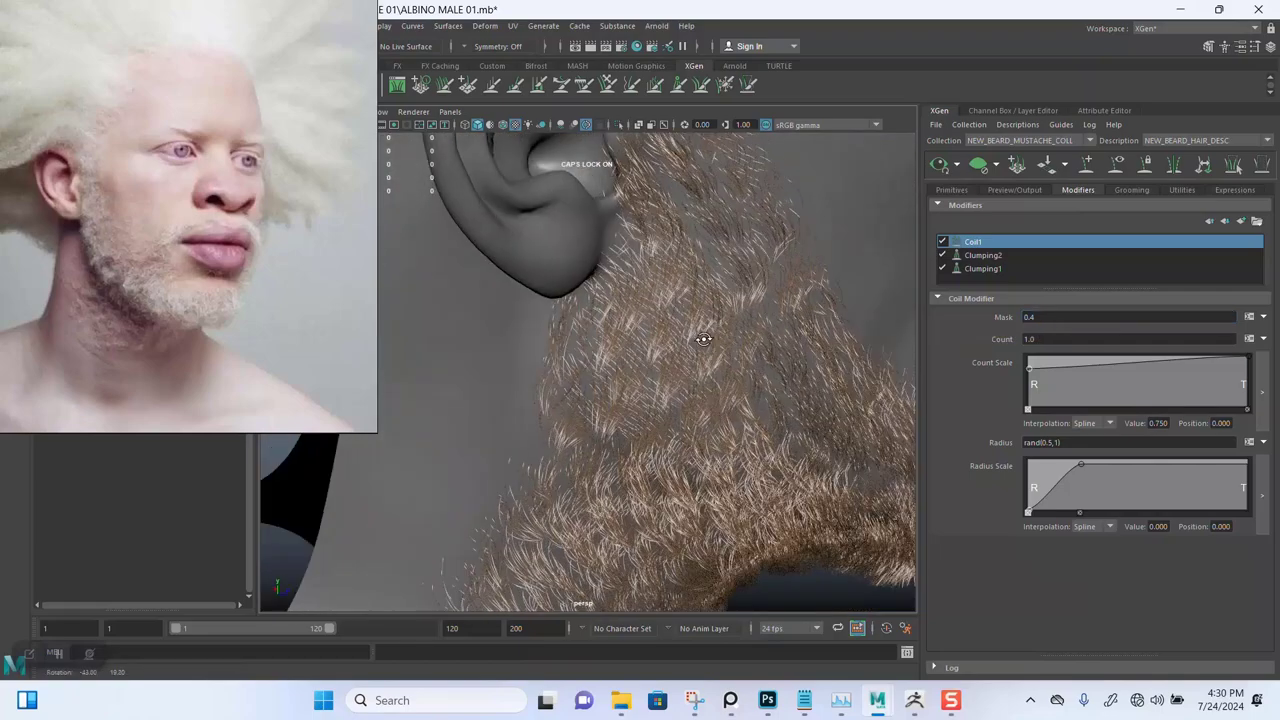
Set the modifier CV count of the beard's spline primitives to 150
{"action": "left_click_drag", "start_coordinate": [711, 372], "coordinate": [631, 319], "text": "alt"}
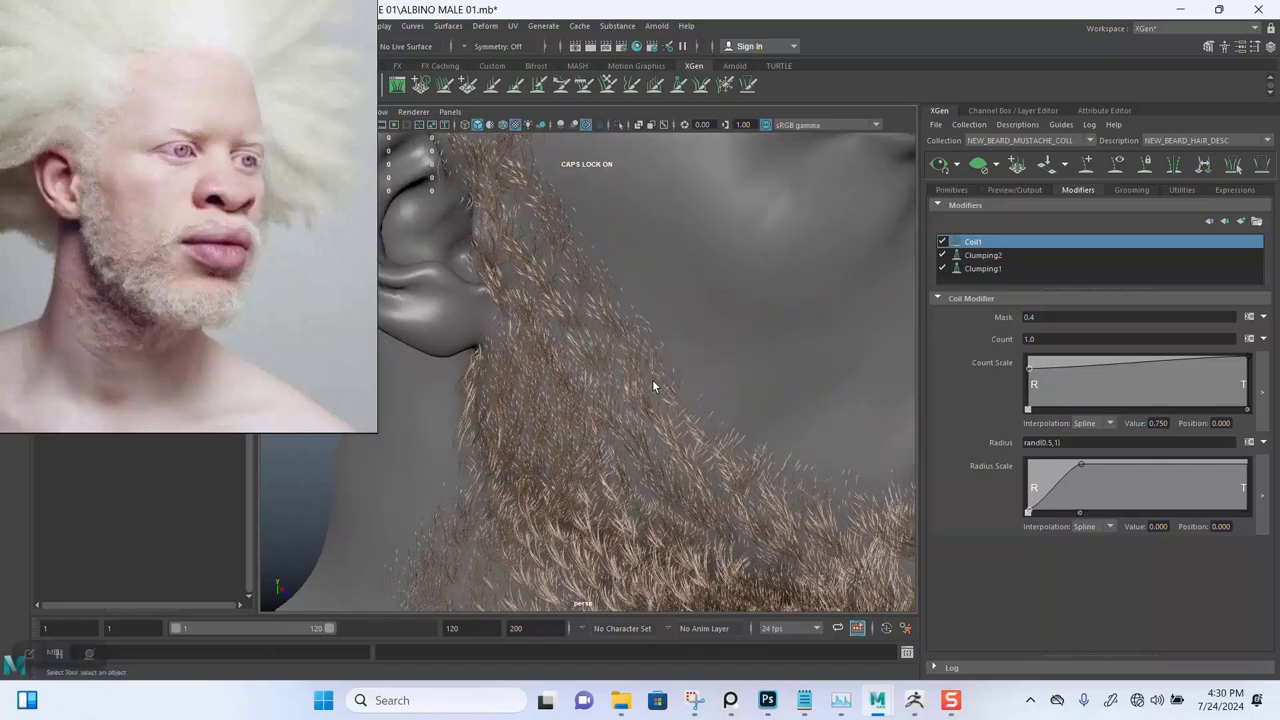
{"action": "left_click_drag", "start_coordinate": [653, 386], "coordinate": [595, 318], "text": "alt"}
{"action": "left_click", "coordinate": [952, 189]}
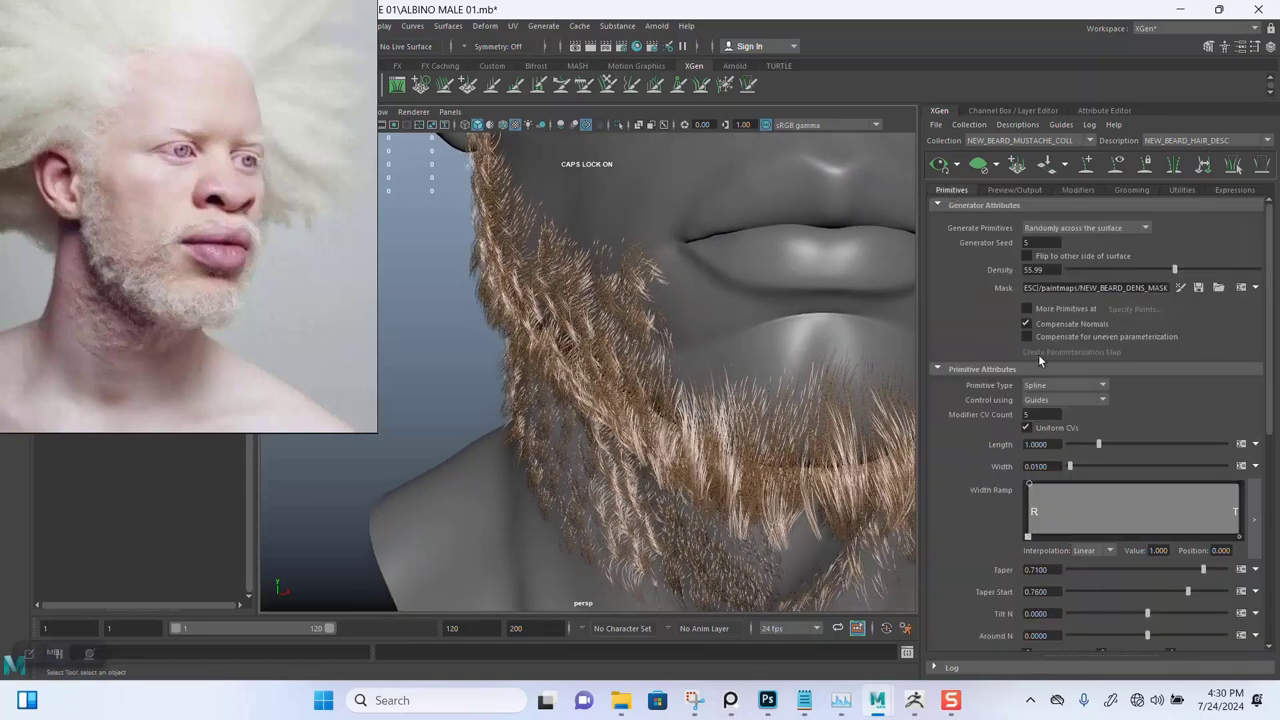
{"action": "left_click_drag", "start_coordinate": [767, 360], "coordinate": [870, 377], "text": "alt"}
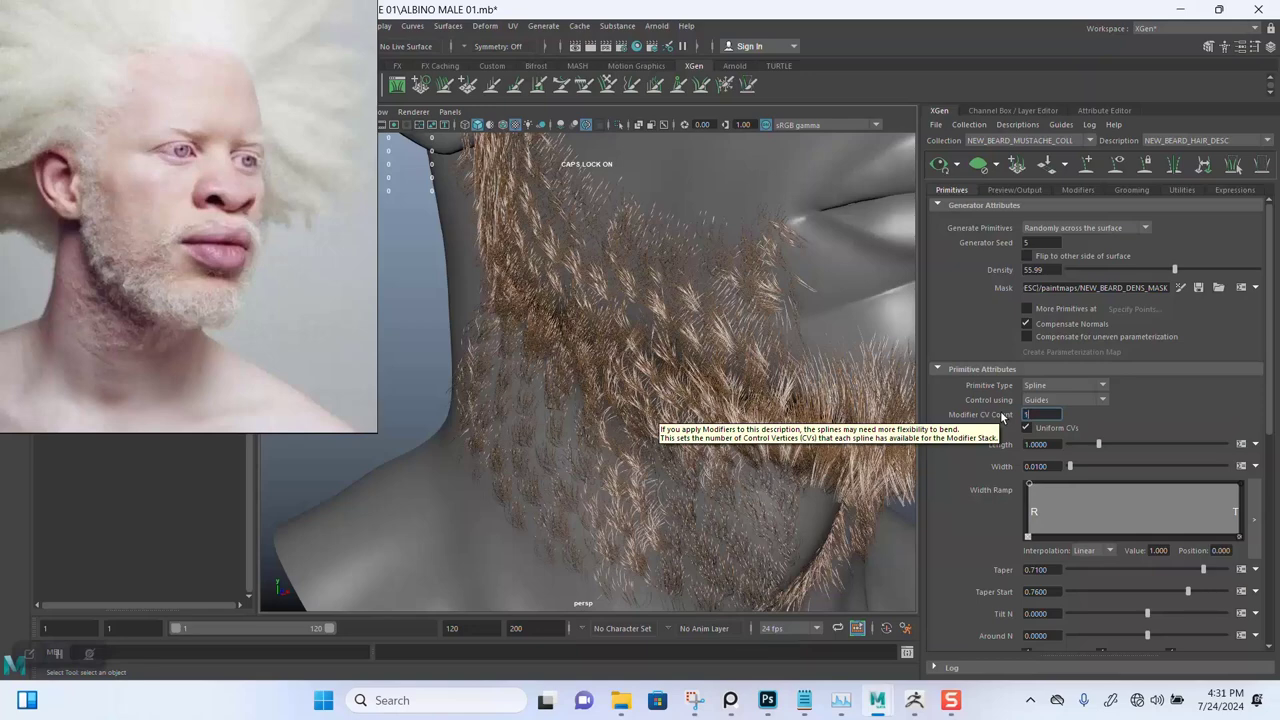
{"action": "key", "text": "Return"}
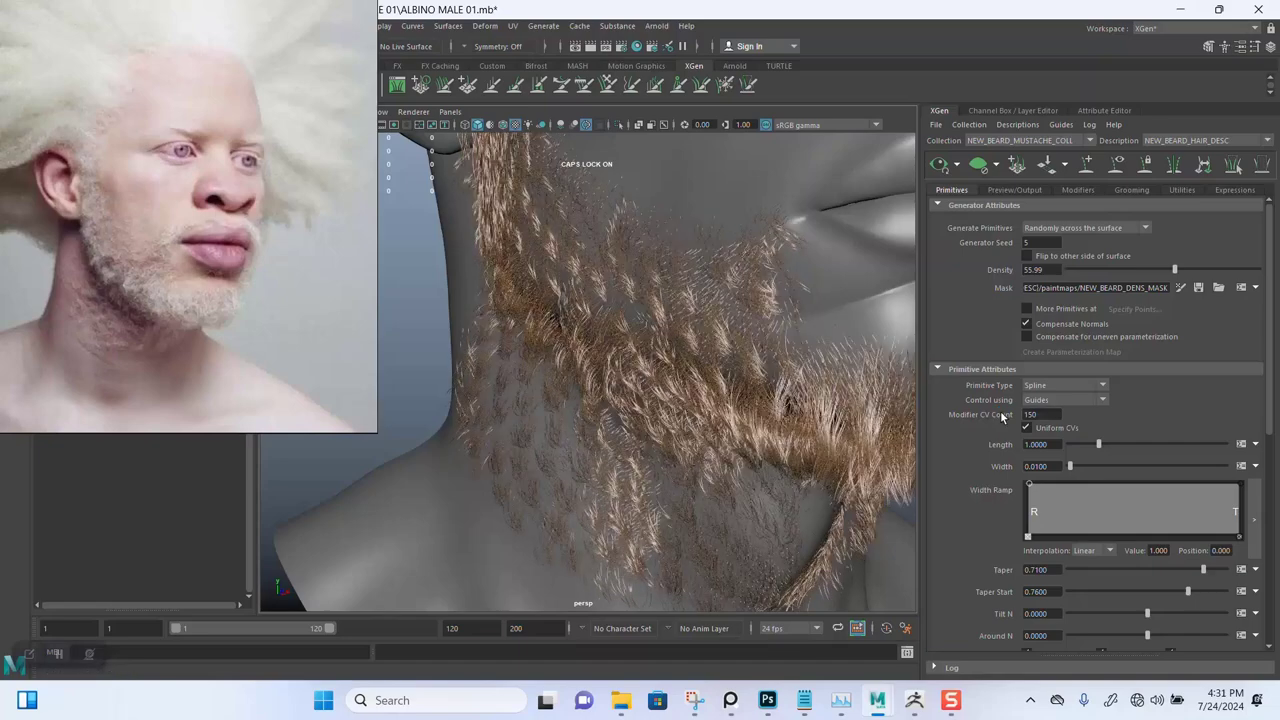
Regenerate and save the clumping maps for the Clumping1 and Clumping2 modifiers
{"action": "left_click_drag", "start_coordinate": [567, 356], "coordinate": [680, 340], "text": "alt"}
{"action": "left_click", "coordinate": [1076, 190]}
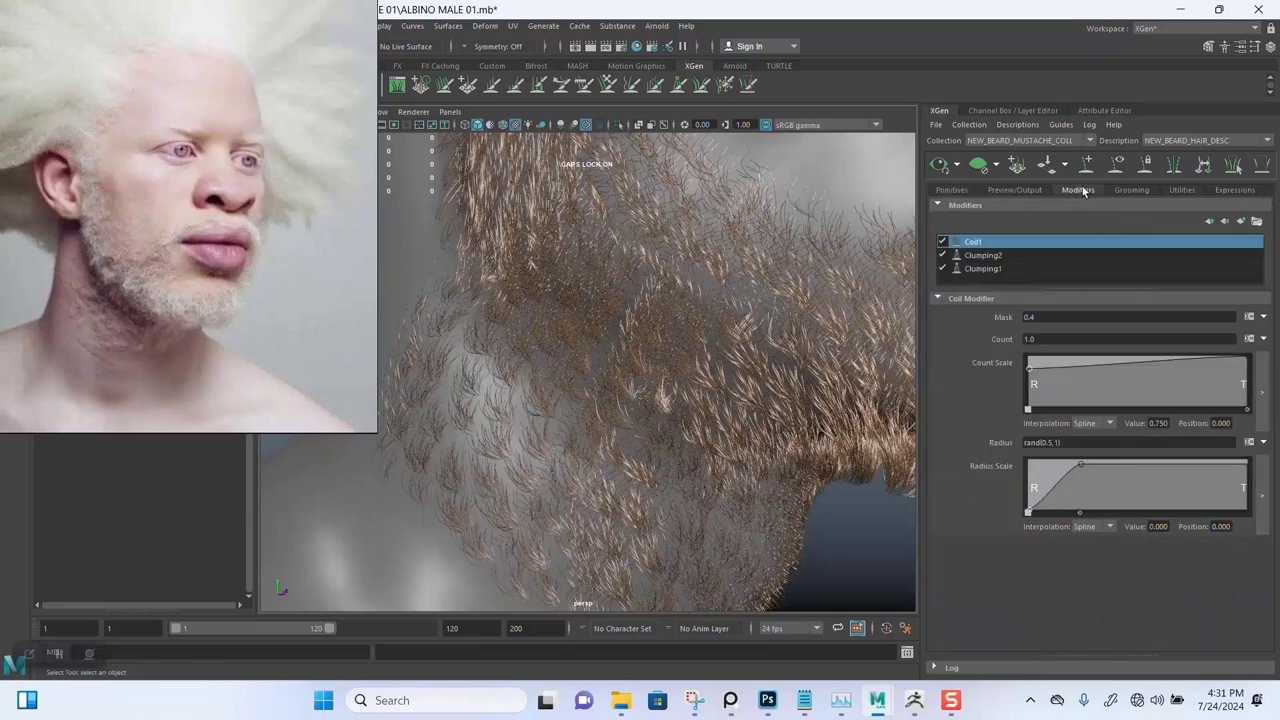
{"action": "left_click", "coordinate": [981, 268]}
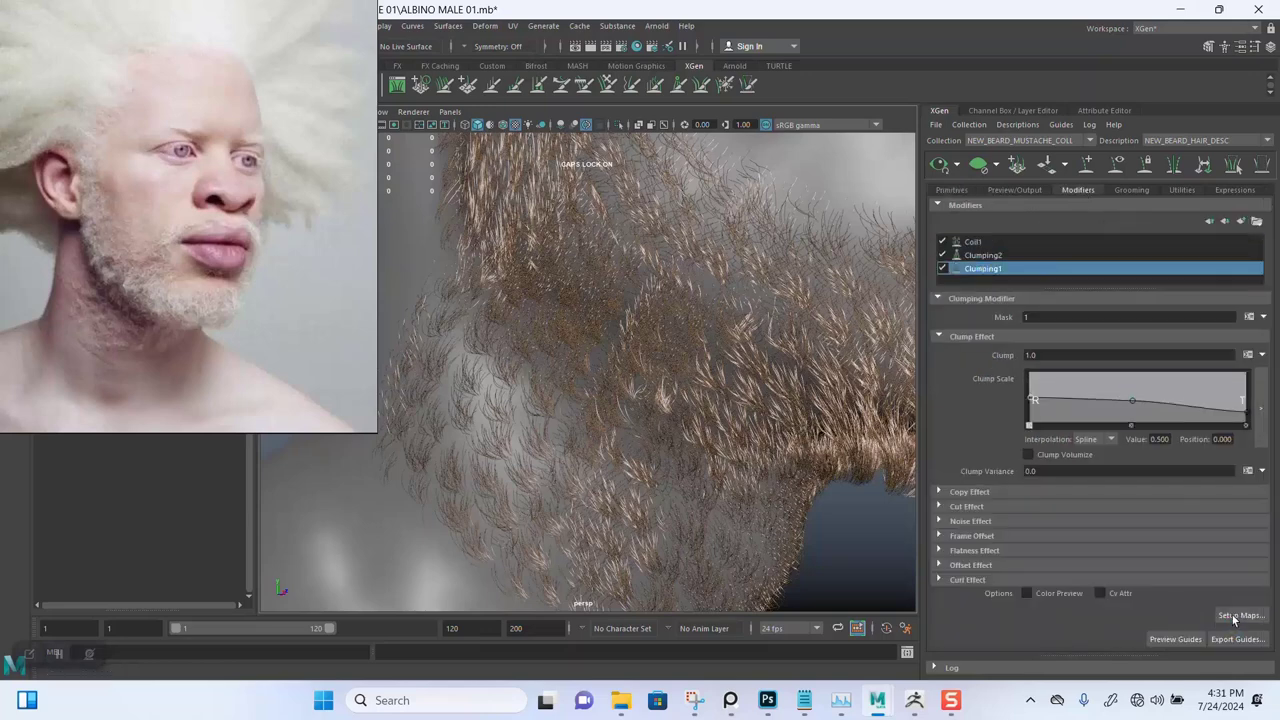
{"action": "left_click", "coordinate": [1239, 615]}
{"action": "left_click", "coordinate": [981, 256]}
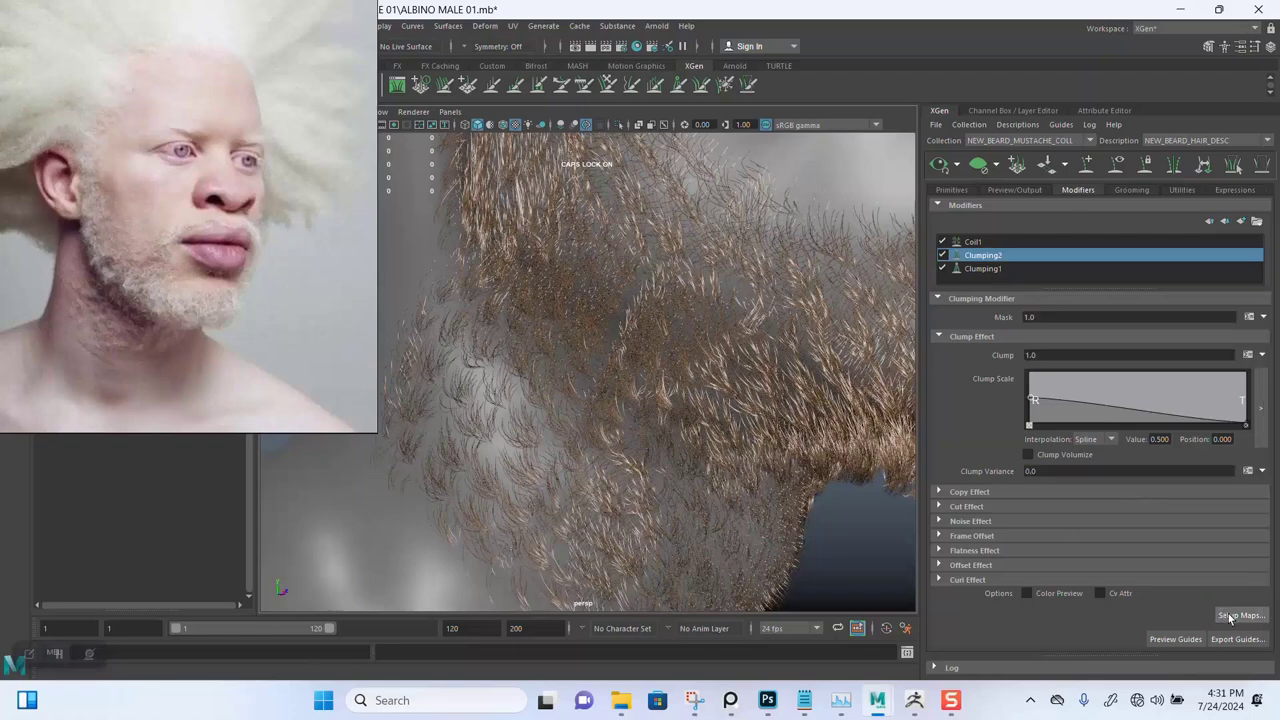
{"action": "left_click", "coordinate": [675, 302]}
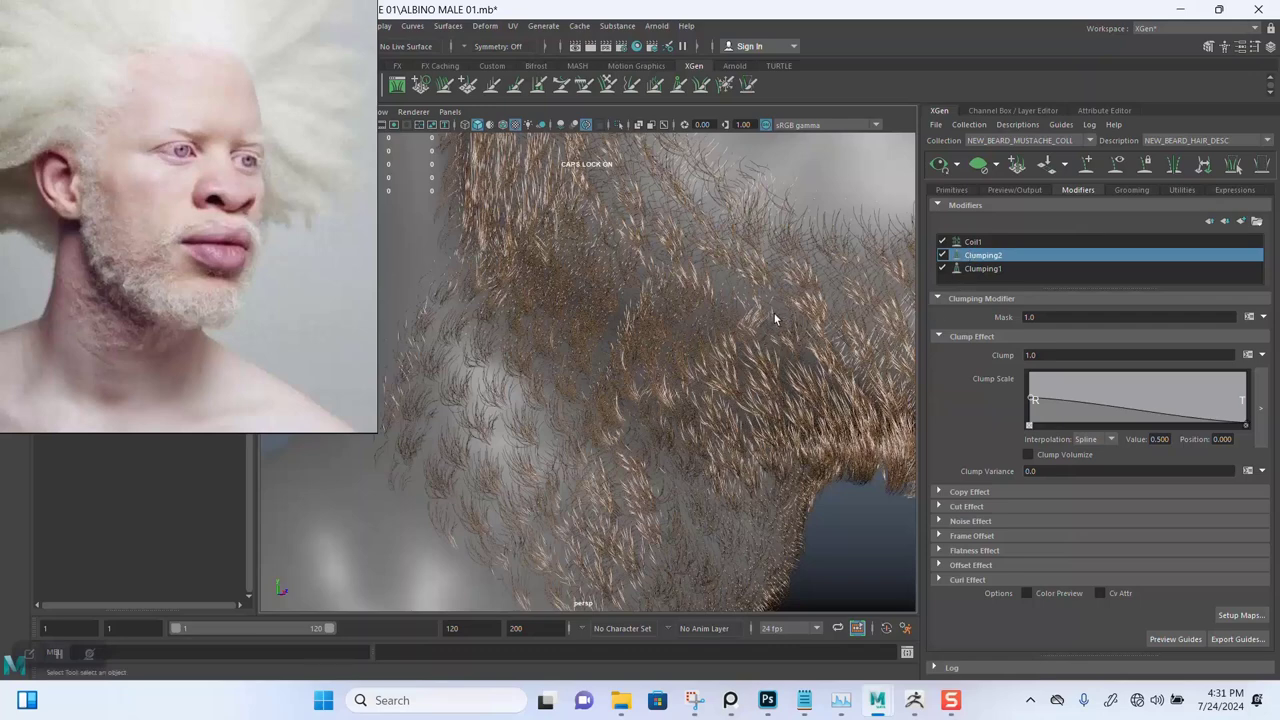
Select the Coil1 modifier and examine the beard hairs from the cheek and jaw around to the mouth and chin
{"action": "left_click", "coordinate": [970, 242]}
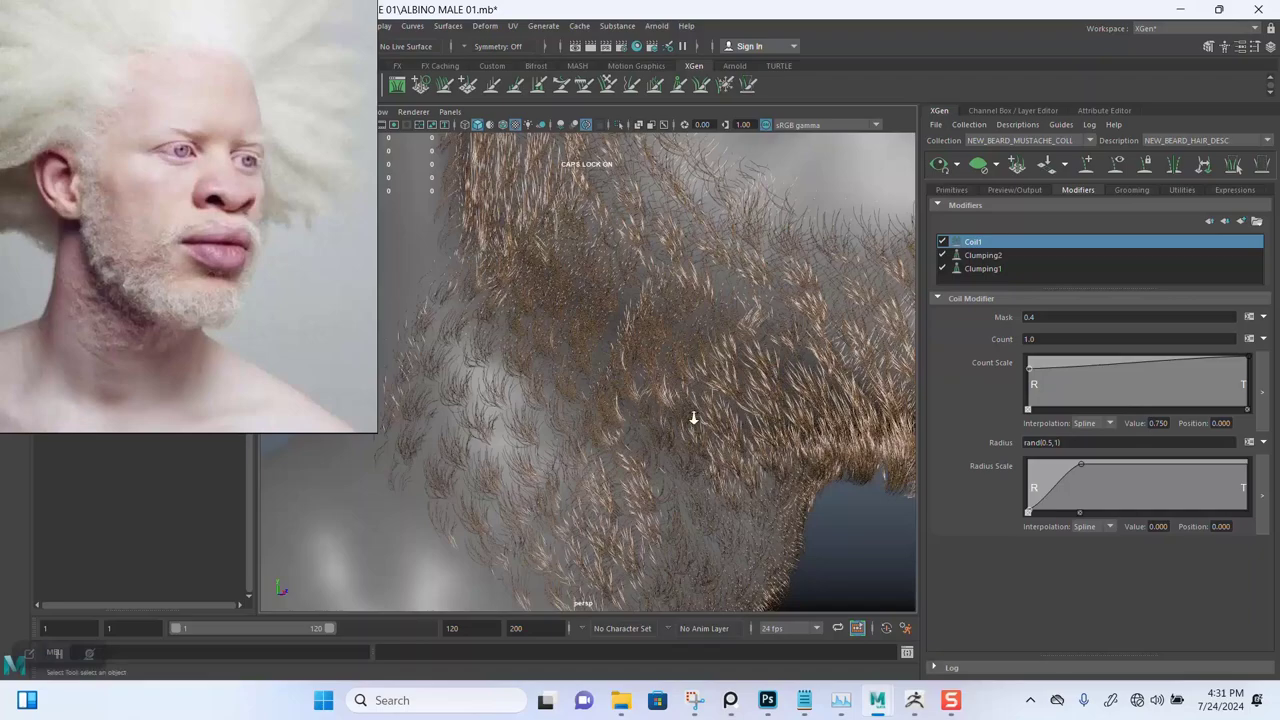
{"action": "right_click_drag", "start_coordinate": [694, 418], "coordinate": [642, 343], "text": "alt"}
{"action": "left_click_drag", "start_coordinate": [642, 343], "coordinate": [621, 348], "text": "alt"}
{"action": "middle_click_drag", "start_coordinate": [621, 348], "coordinate": [580, 398], "text": "alt"}
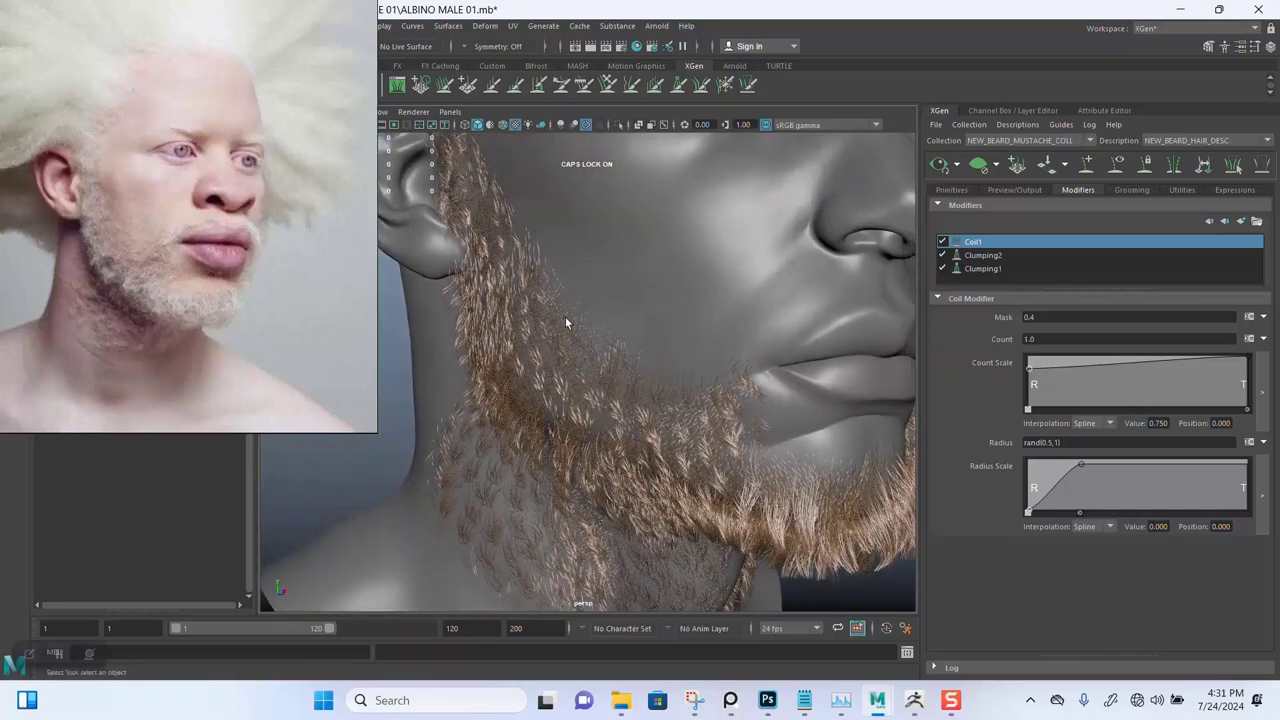
{"action": "left_click_drag", "start_coordinate": [566, 318], "coordinate": [494, 356], "text": "alt"}
{"action": "right_click_drag", "start_coordinate": [590, 383], "coordinate": [544, 383], "text": "alt"}
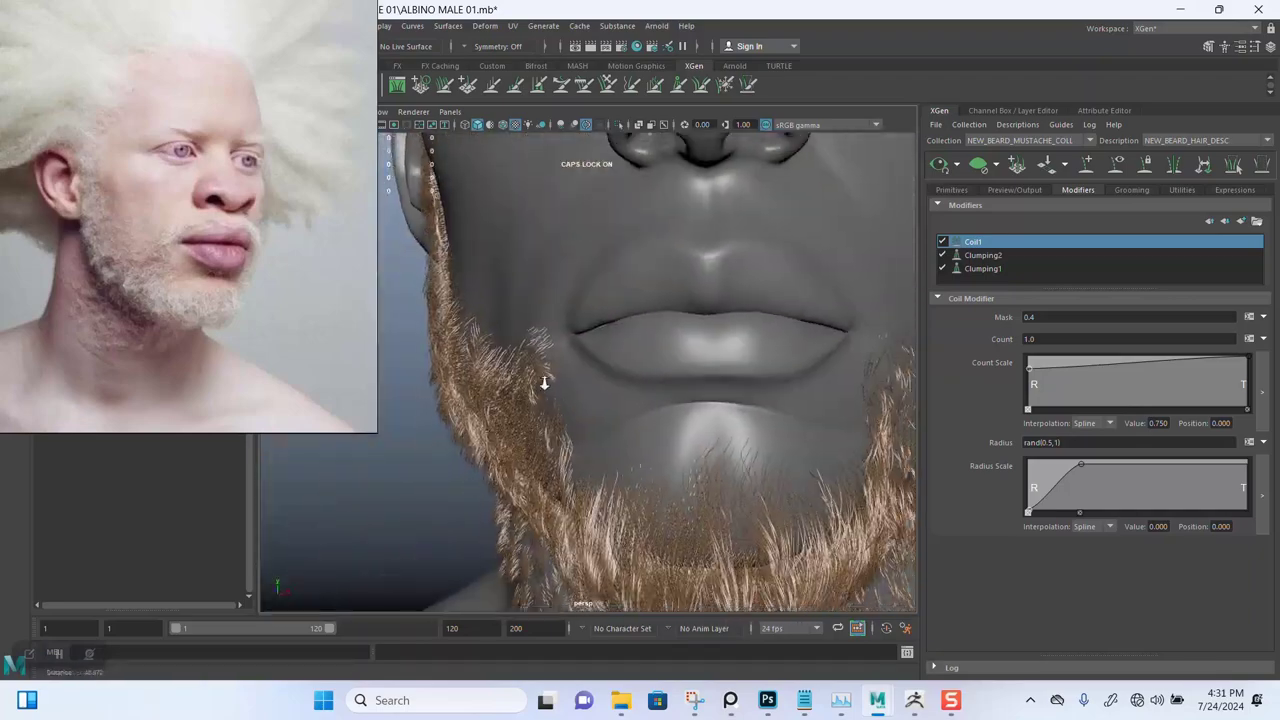
{"action": "left_click_drag", "start_coordinate": [544, 382], "coordinate": [620, 350], "text": "alt"}
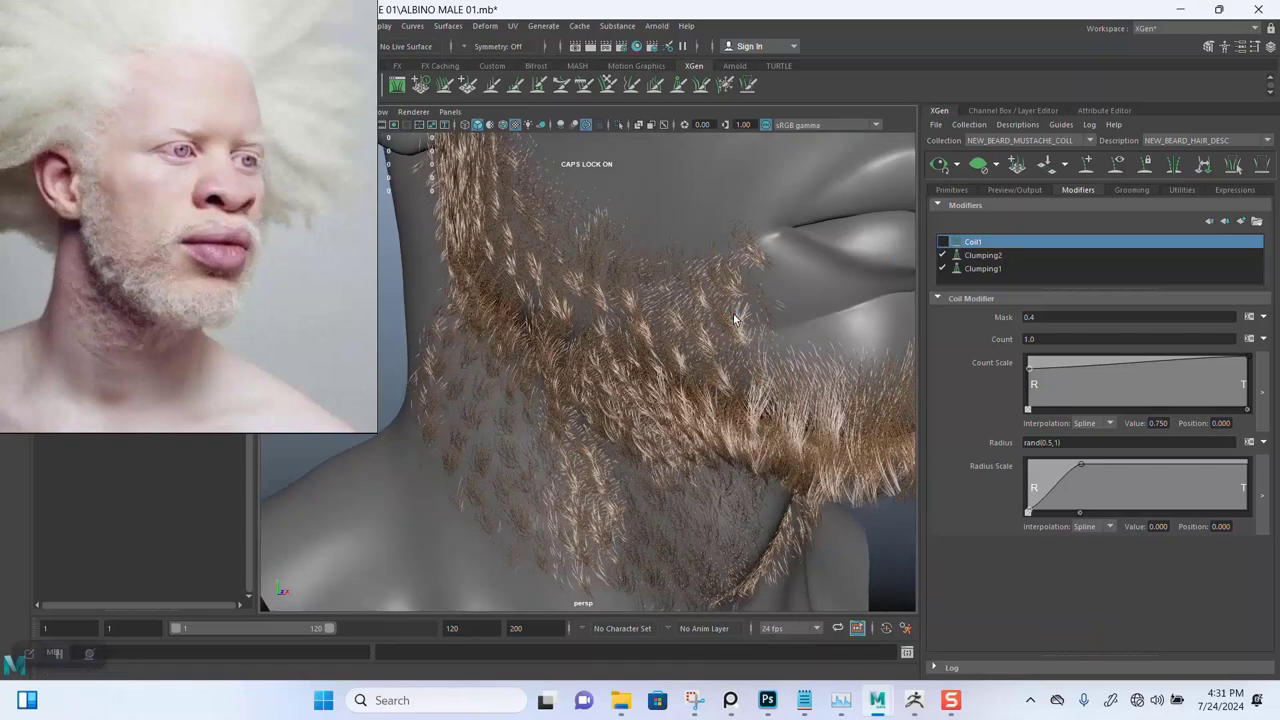
Compare the cheek and jaw hairs with the Coil1 modifier disabled and enabled again
{"action": "mouse_move", "coordinate": [682, 352]}
{"action": "left_mouse_down", "text": "alt"}
{"action": "mouse_move", "coordinate": [728, 326]}
{"action": "mouse_move", "coordinate": [680, 366]}
{"action": "mouse_move", "coordinate": [687, 357]}
{"action": "left_mouse_up", "text": "alt"}
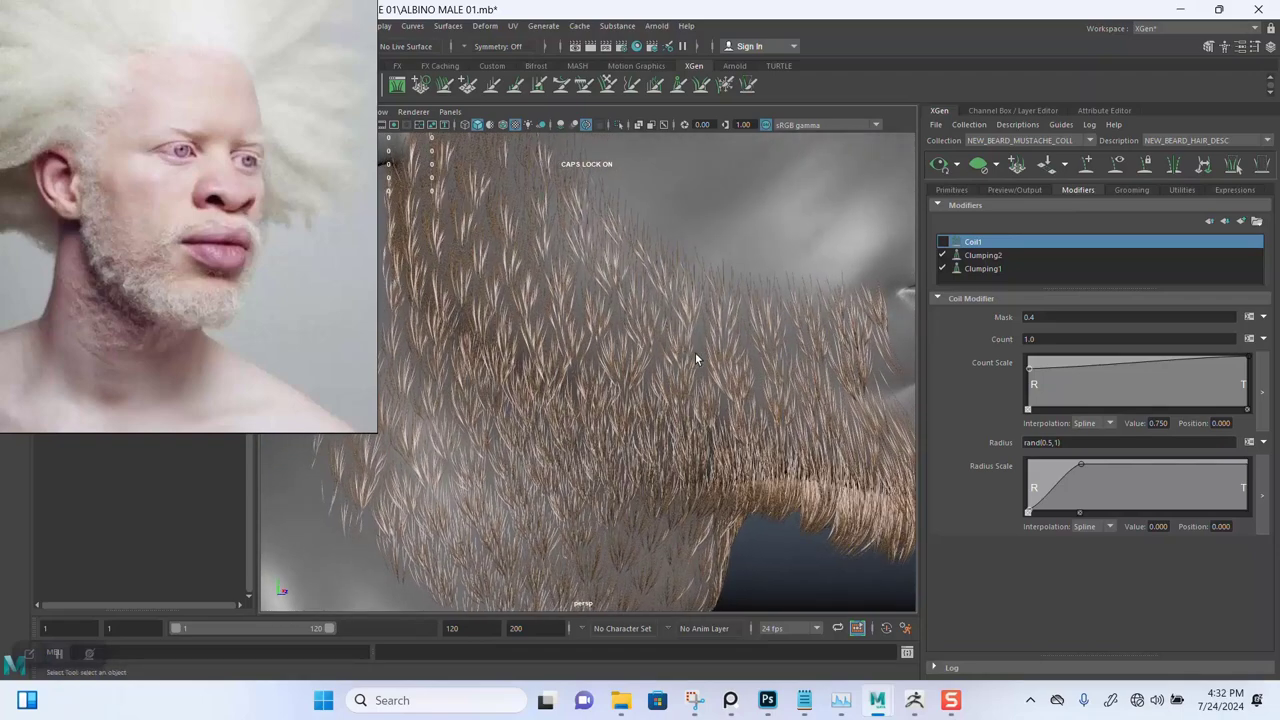
{"action": "mouse_move", "coordinate": [695, 352]}
{"action": "left_mouse_down", "text": "alt"}
{"action": "mouse_move", "coordinate": [686, 360]}
{"action": "mouse_move", "coordinate": [702, 366]}
{"action": "left_mouse_up", "text": "alt"}
{"action": "mouse_move", "coordinate": [702, 366]}
{"action": "right_mouse_down", "text": "alt"}
{"action": "mouse_move", "coordinate": [714, 357]}
{"action": "mouse_move", "coordinate": [757, 461]}
{"action": "mouse_move", "coordinate": [700, 355]}
{"action": "right_mouse_up", "text": "alt"}
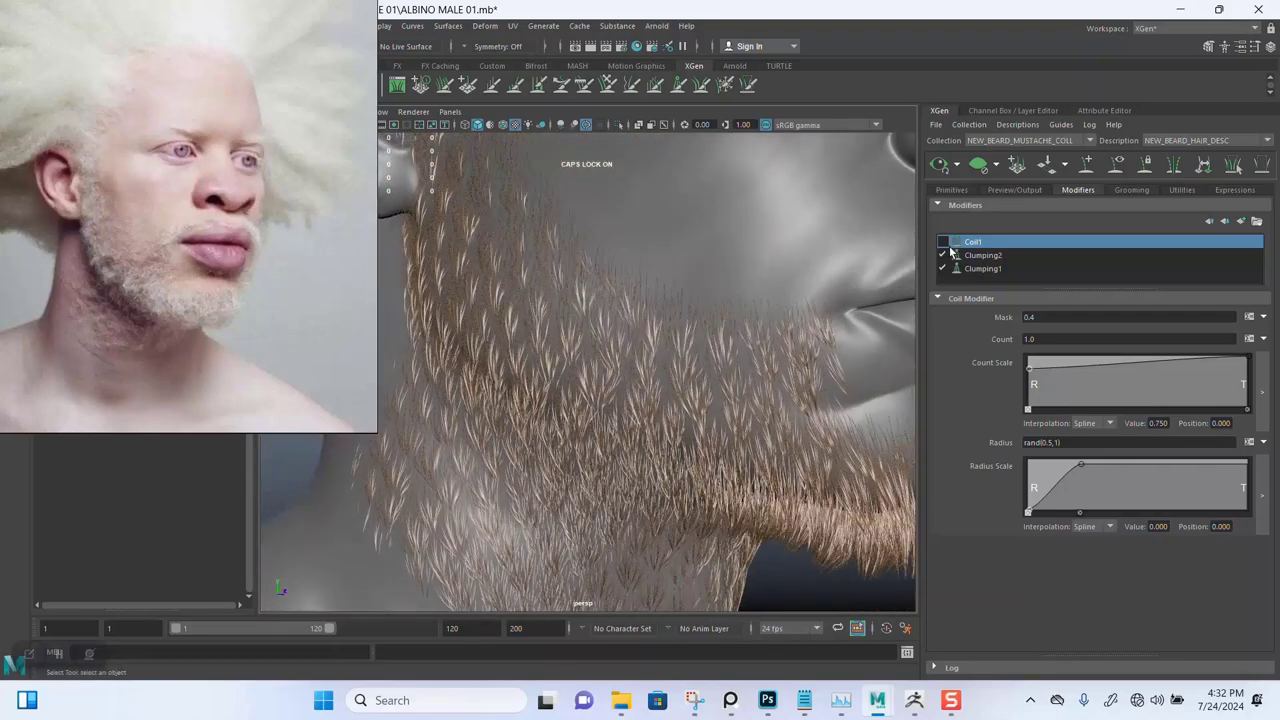
{"action": "left_click", "coordinate": [943, 242]}
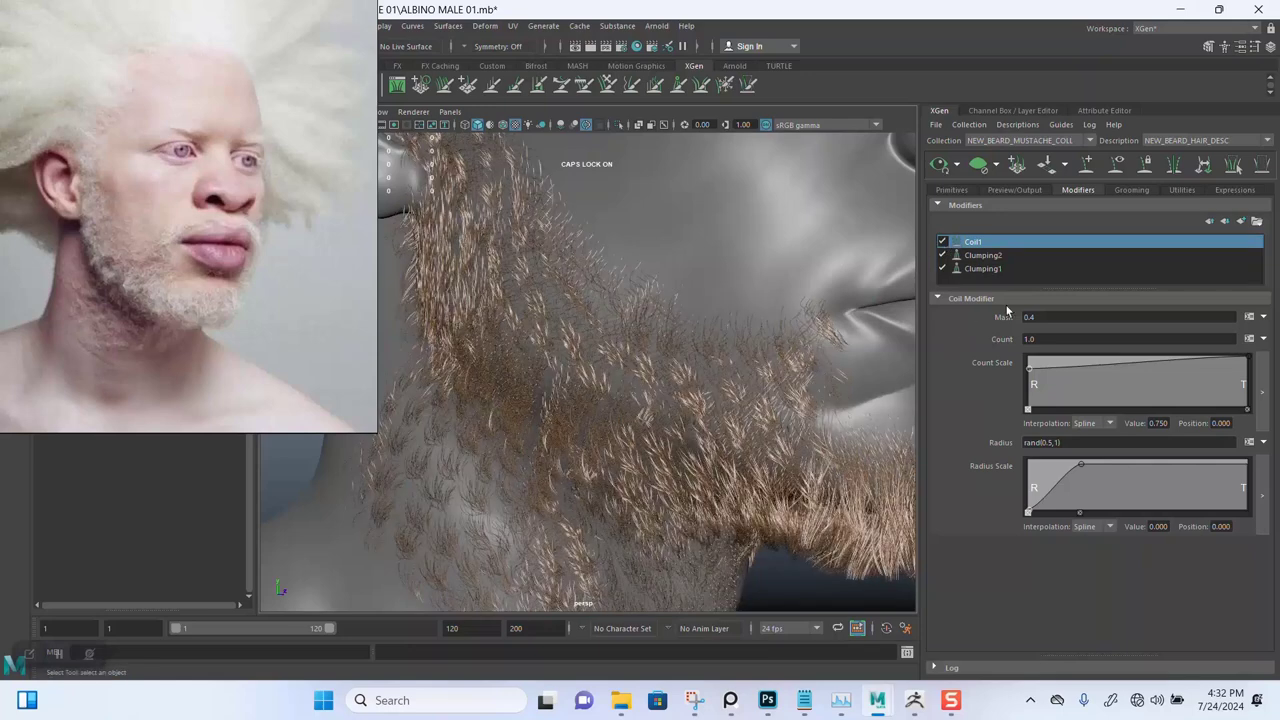
{"action": "left_click_drag", "start_coordinate": [706, 351], "coordinate": [734, 345], "text": "alt"}
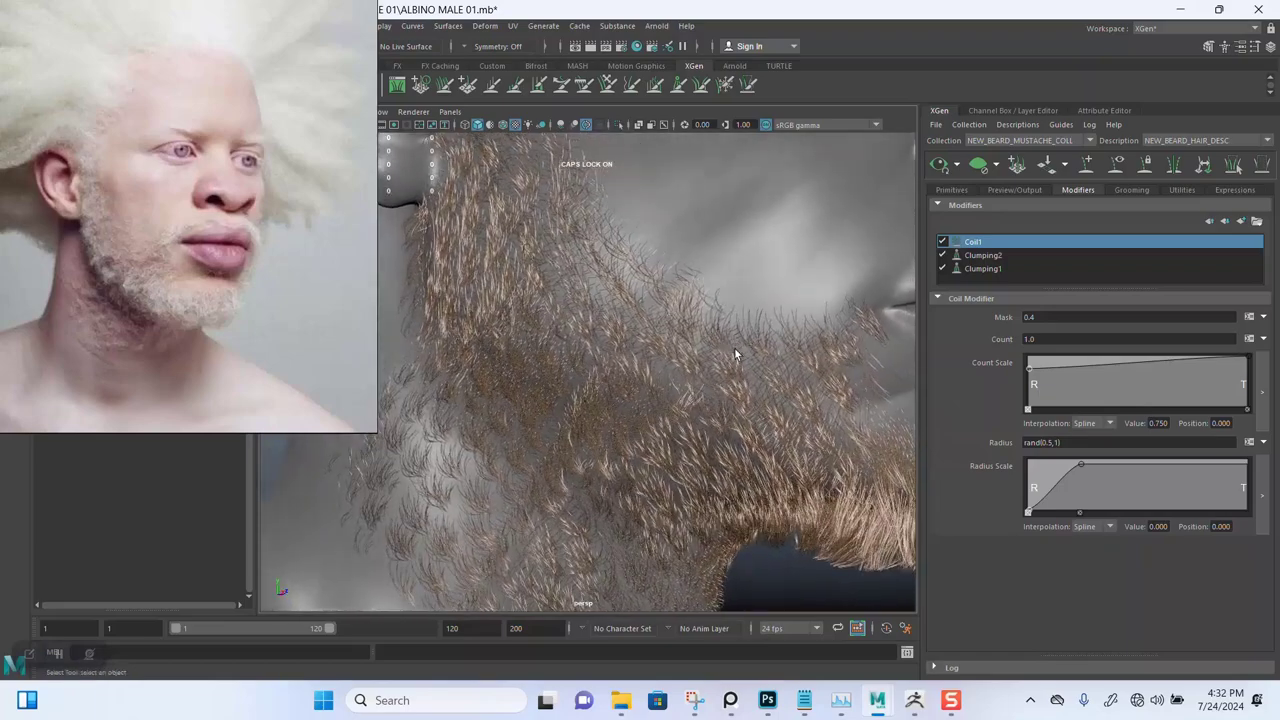
Set the coil modifier's count to 10
{"action": "right_click_drag", "start_coordinate": [693, 346], "coordinate": [720, 458], "text": "alt"}
{"action": "middle_click_drag", "start_coordinate": [706, 380], "coordinate": [684, 386], "text": "alt"}
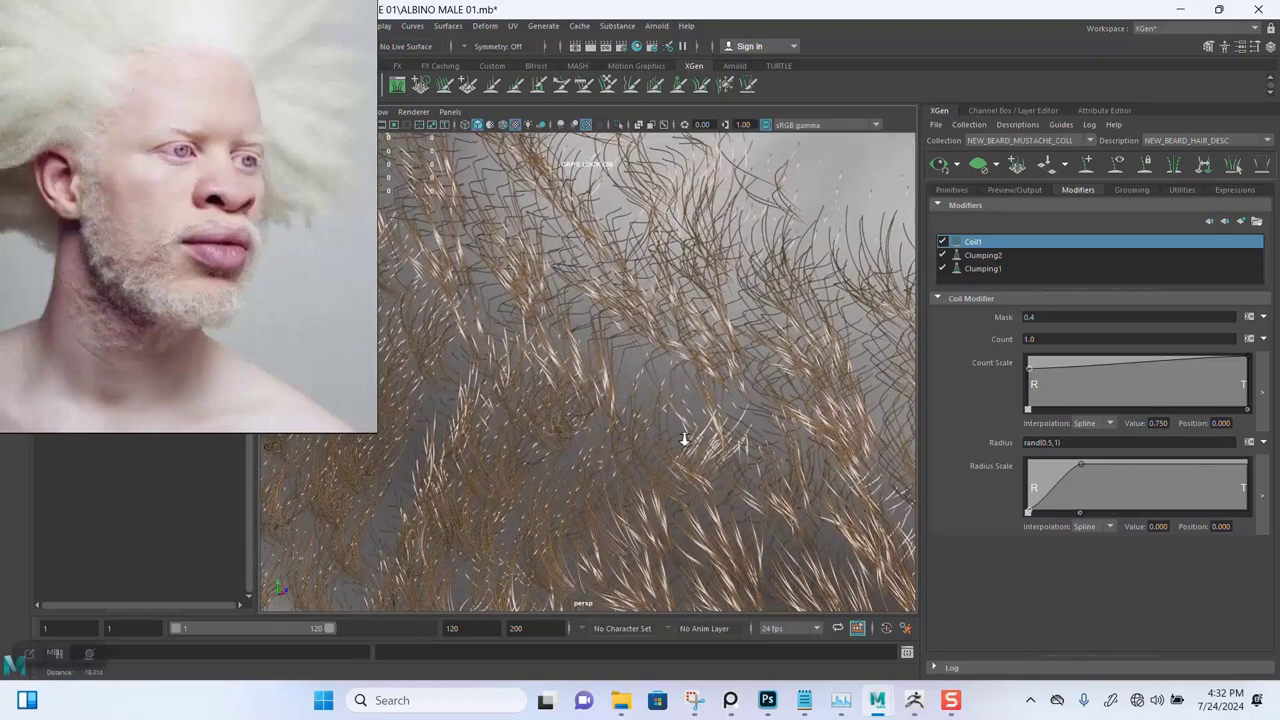
{"action": "left_click", "coordinate": [1045, 338]}
{"action": "type", "text": "1"}
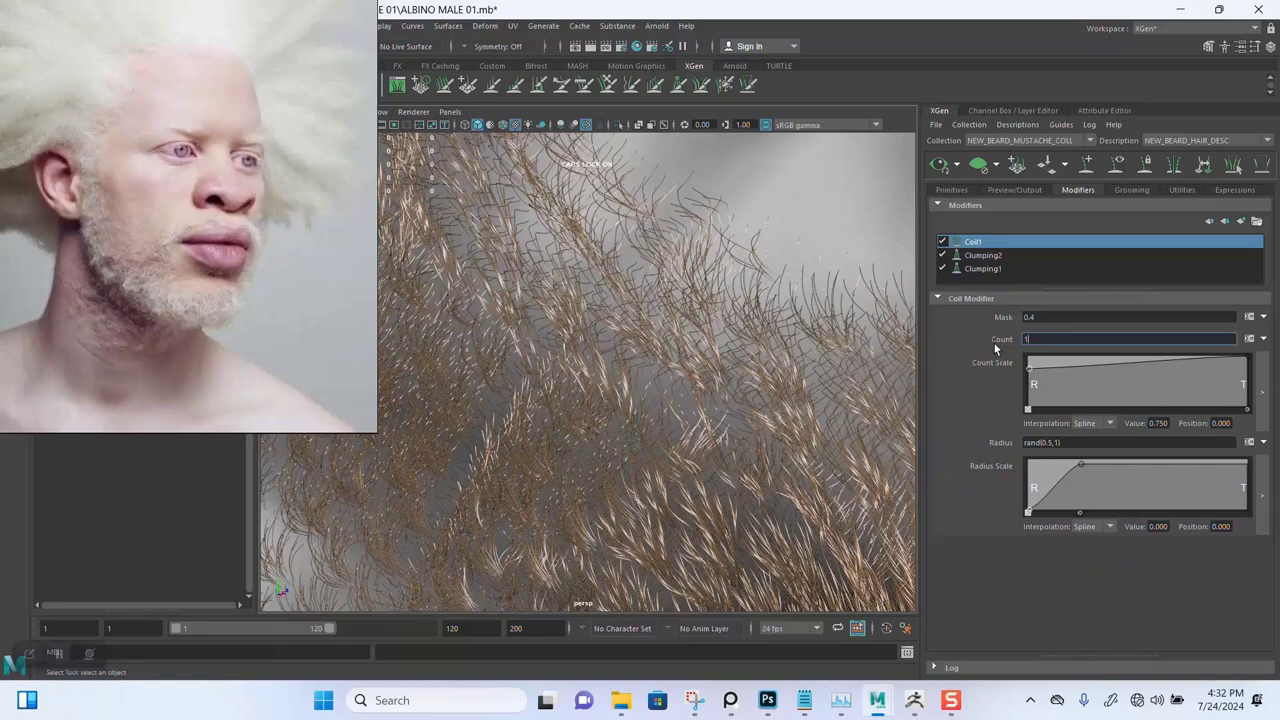
{"action": "key", "text": "Return"}
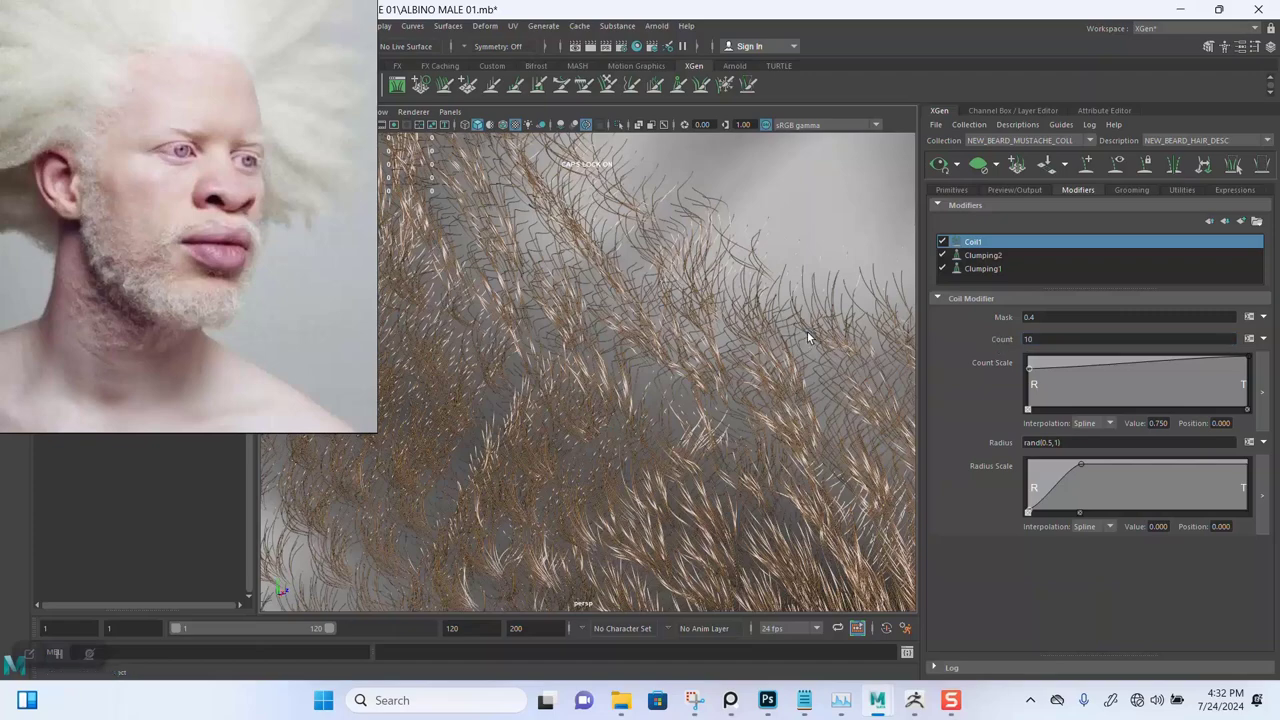
Examine the beard's coils along the cheek, jaw and mouth corner, both close up and from farther away
{"action": "right_click_drag", "start_coordinate": [778, 402], "coordinate": [594, 317], "text": "alt"}
{"action": "right_click_drag", "start_coordinate": [657, 357], "coordinate": [653, 359], "text": "alt"}
{"action": "scroll", "coordinate": [653, 358], "scroll_direction": "up", "scroll_amount": 4}
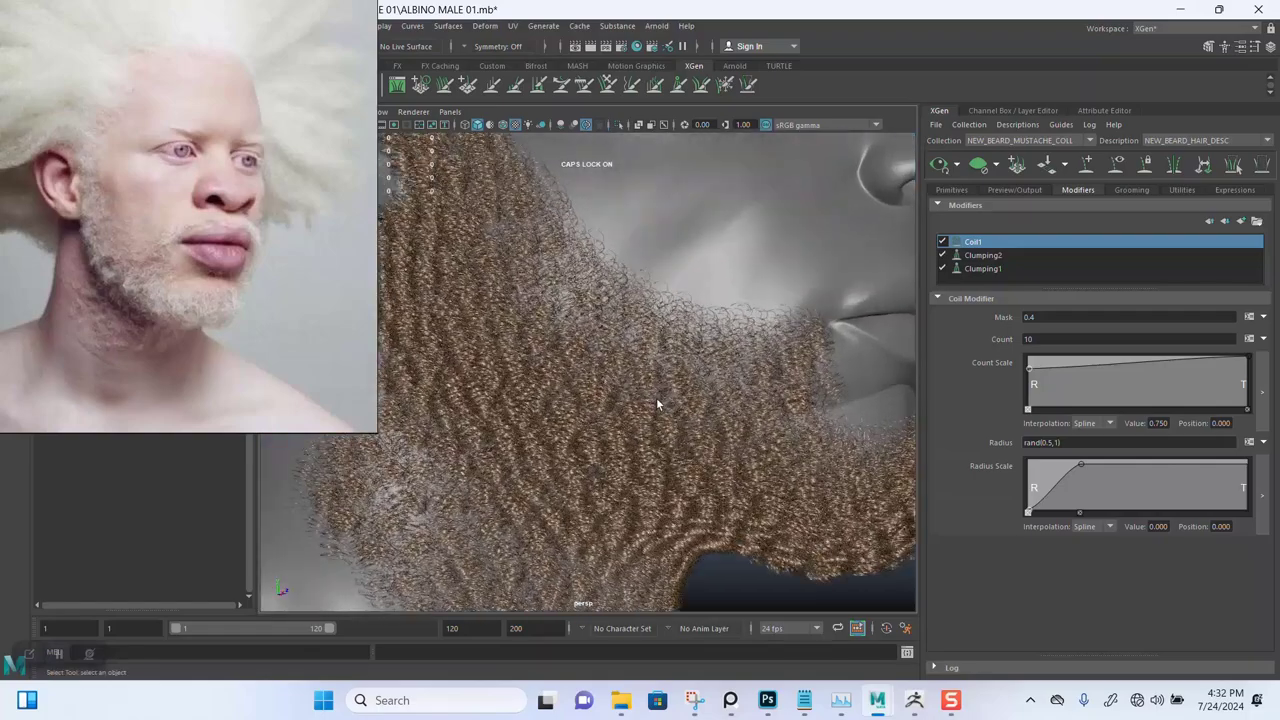
{"action": "scroll", "coordinate": [615, 318], "scroll_direction": "up", "scroll_amount": 2}
{"action": "left_click_drag", "start_coordinate": [611, 351], "coordinate": [664, 363], "text": "alt"}
{"action": "left_click_drag", "start_coordinate": [628, 320], "coordinate": [668, 384], "text": "alt"}
{"action": "middle_click_drag", "start_coordinate": [670, 389], "coordinate": [673, 376], "text": "alt"}
{"action": "scroll", "coordinate": [673, 376], "scroll_direction": "up", "scroll_amount": 4}
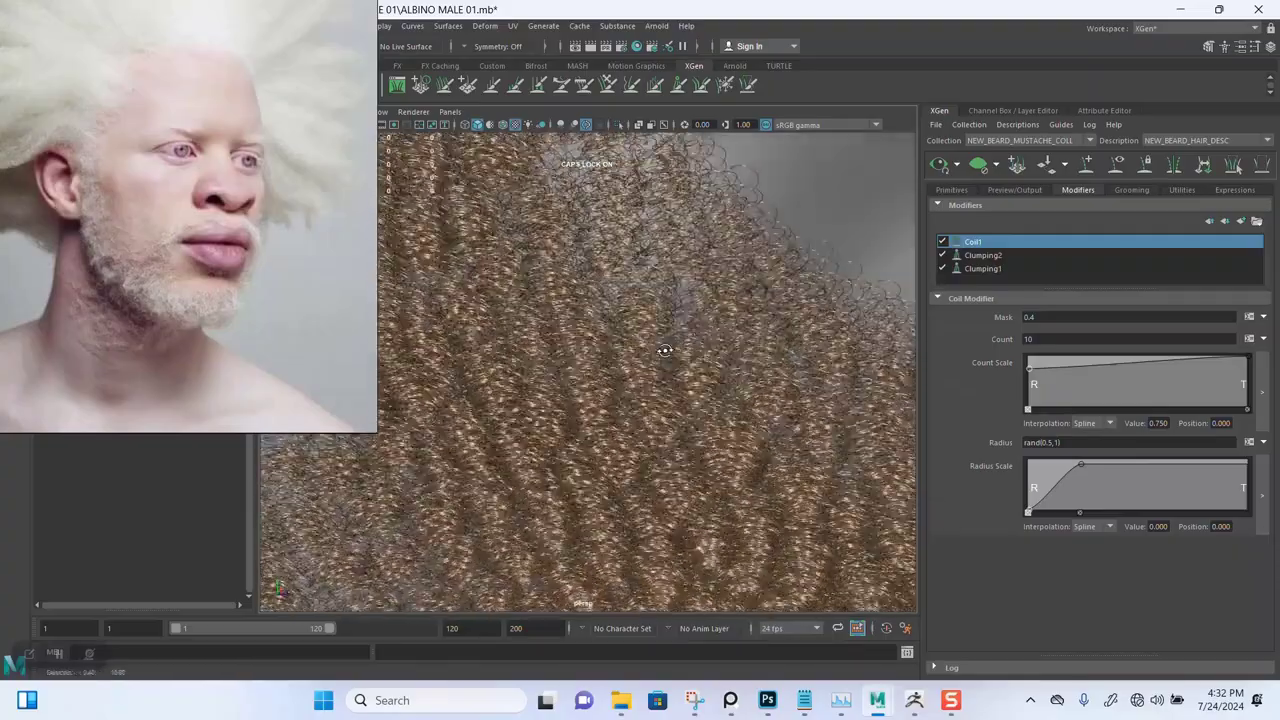
{"action": "right_click_drag", "start_coordinate": [674, 366], "coordinate": [600, 326], "text": "alt"}
{"action": "mouse_move", "coordinate": [680, 330]}
{"action": "left_mouse_down", "text": "alt"}
{"action": "mouse_move", "coordinate": [611, 340]}
{"action": "mouse_move", "coordinate": [699, 346]}
{"action": "left_mouse_up", "text": "alt"}
{"action": "scroll", "coordinate": [699, 346], "scroll_direction": "up", "scroll_amount": 6}
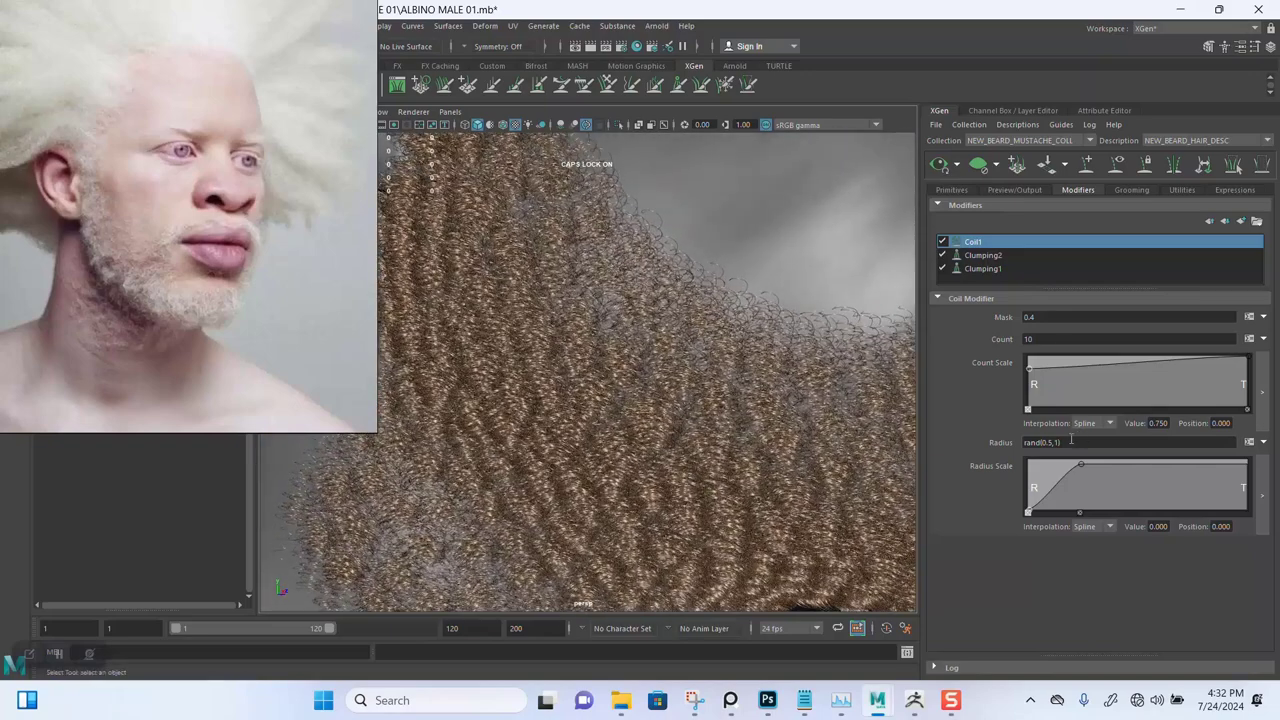
Reuse the radius's rand expression for the coil modifier's count, with the range changed to rand(3,5)
{"action": "left_click_drag", "start_coordinate": [1071, 440], "coordinate": [1018, 442]}
{"action": "key", "text": "ctrl+c"}
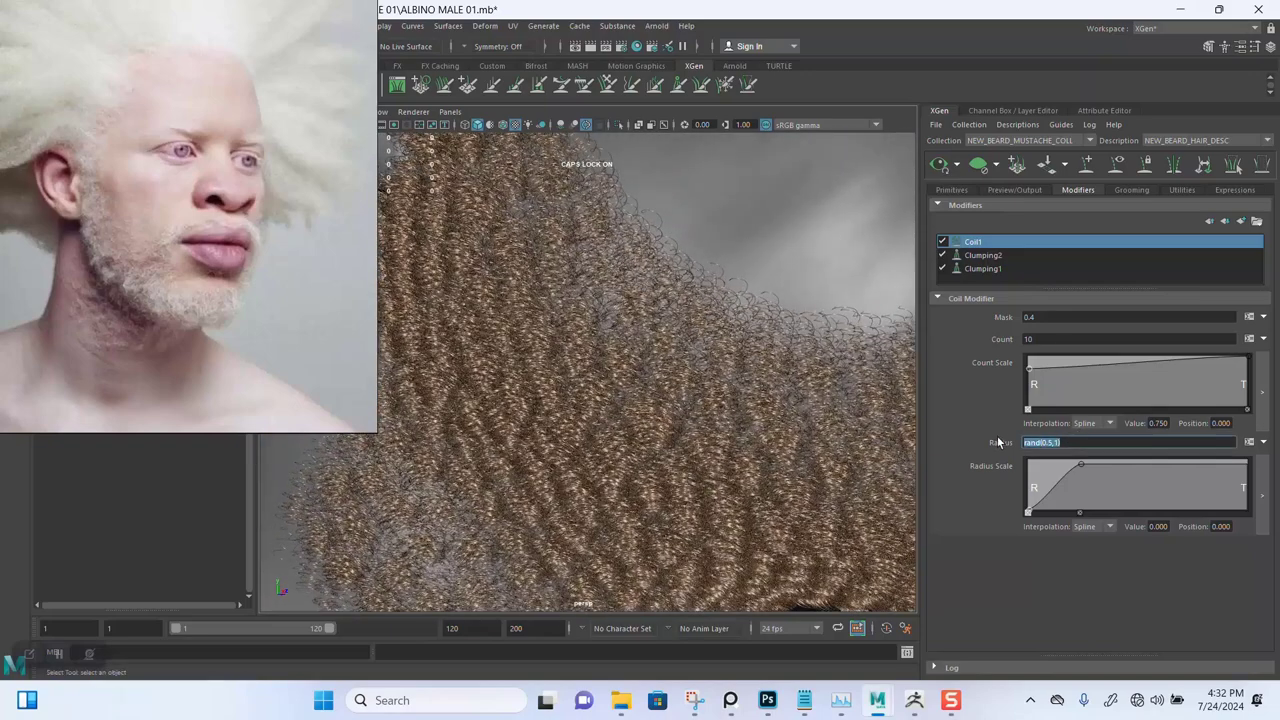
{"action": "left_click", "coordinate": [1058, 340]}
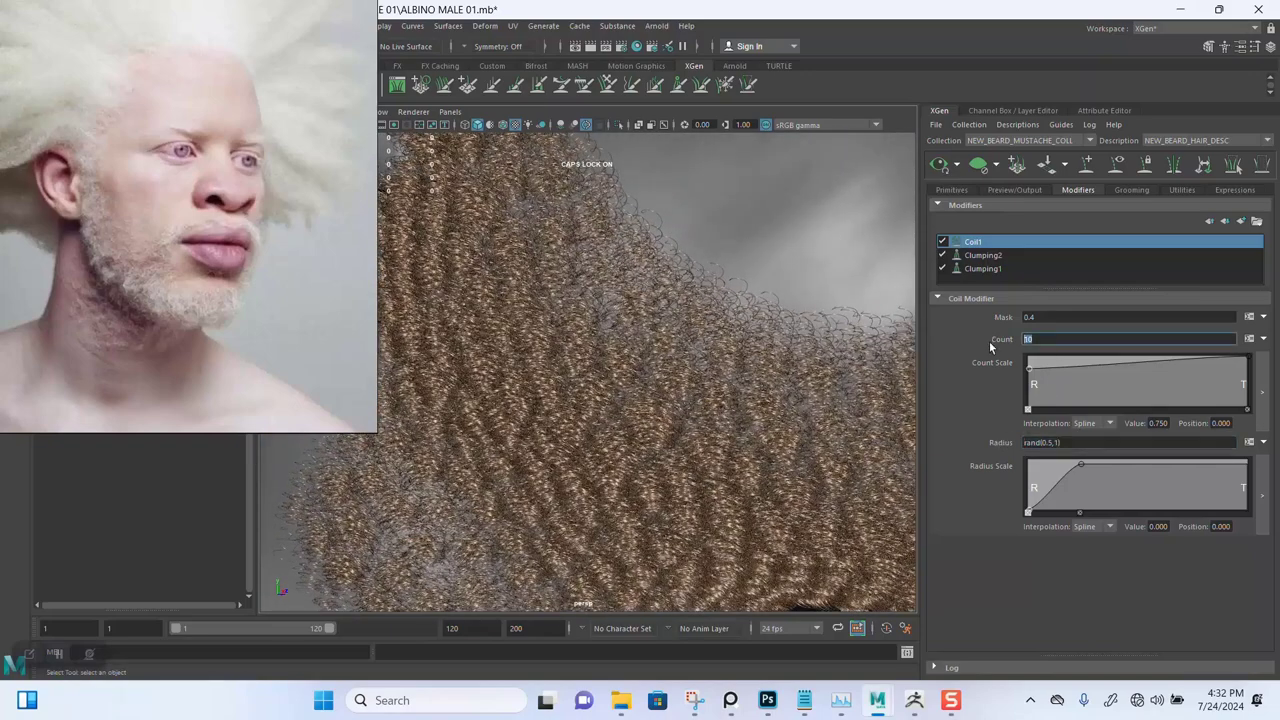
{"action": "key", "text": "ctrl+v"}
{"action": "key", "text": "BackSpace"}
{"action": "key", "text": "BackSpace"}
{"action": "key", "text": "BackSpace"}
{"action": "key", "text": "BackSpace"}
{"action": "type", "text": "3"}
{"action": "key", "text": "Return"}
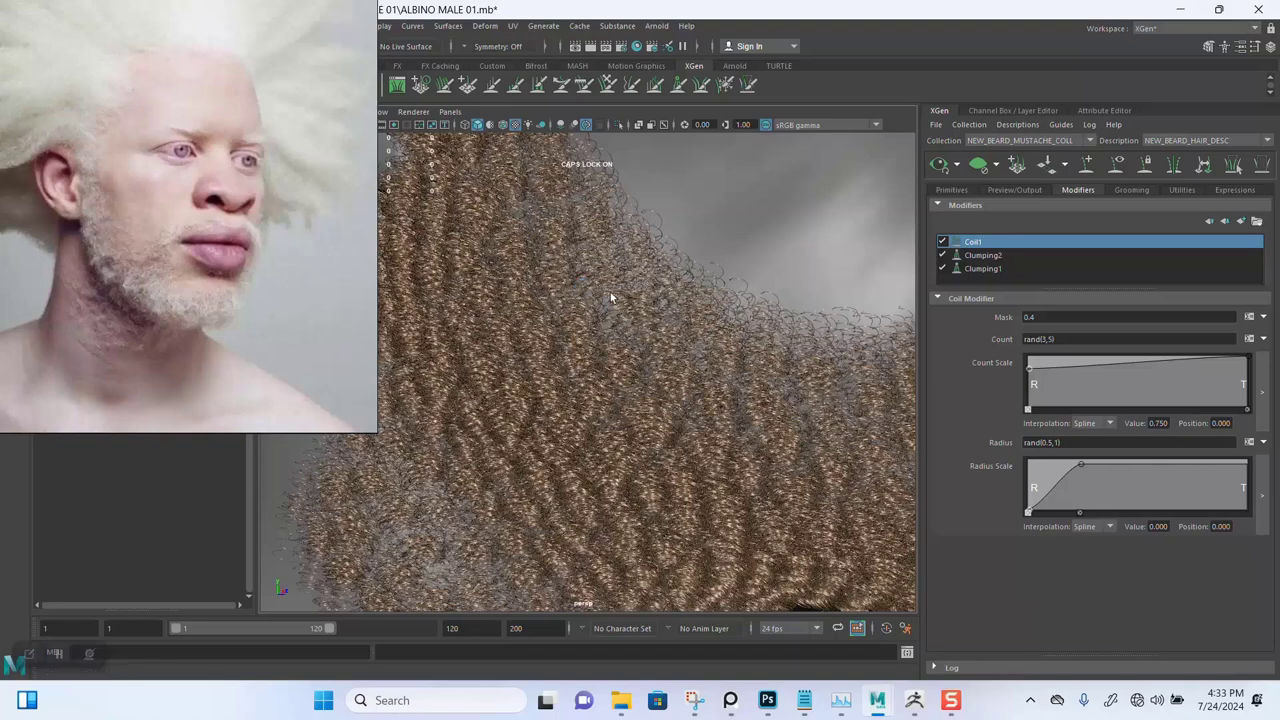
Examine the randomised coil count on the beard from the side and three-quarter views, comparing it with the reference photo
{"action": "scroll", "coordinate": [613, 368], "scroll_direction": "down", "scroll_amount": 3}
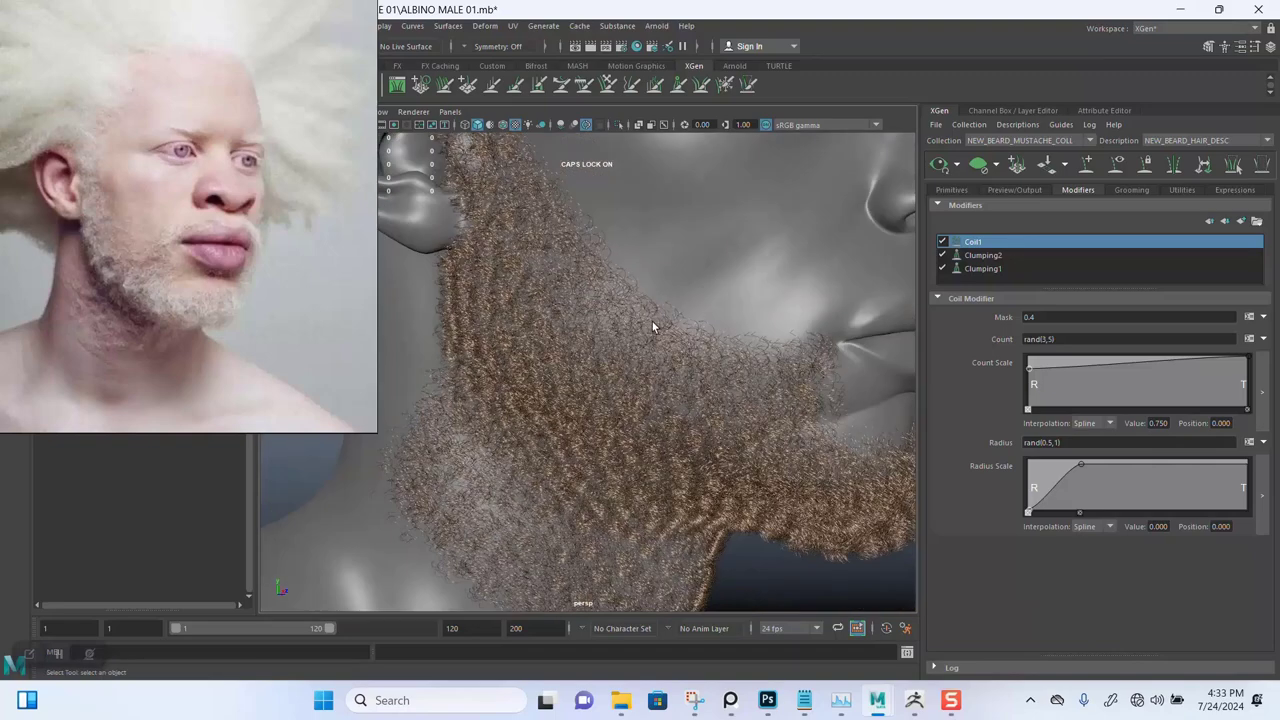
{"action": "left_click_drag", "start_coordinate": [592, 297], "coordinate": [505, 290], "text": "alt"}
{"action": "scroll", "coordinate": [640, 292], "scroll_direction": "up", "scroll_amount": 6}
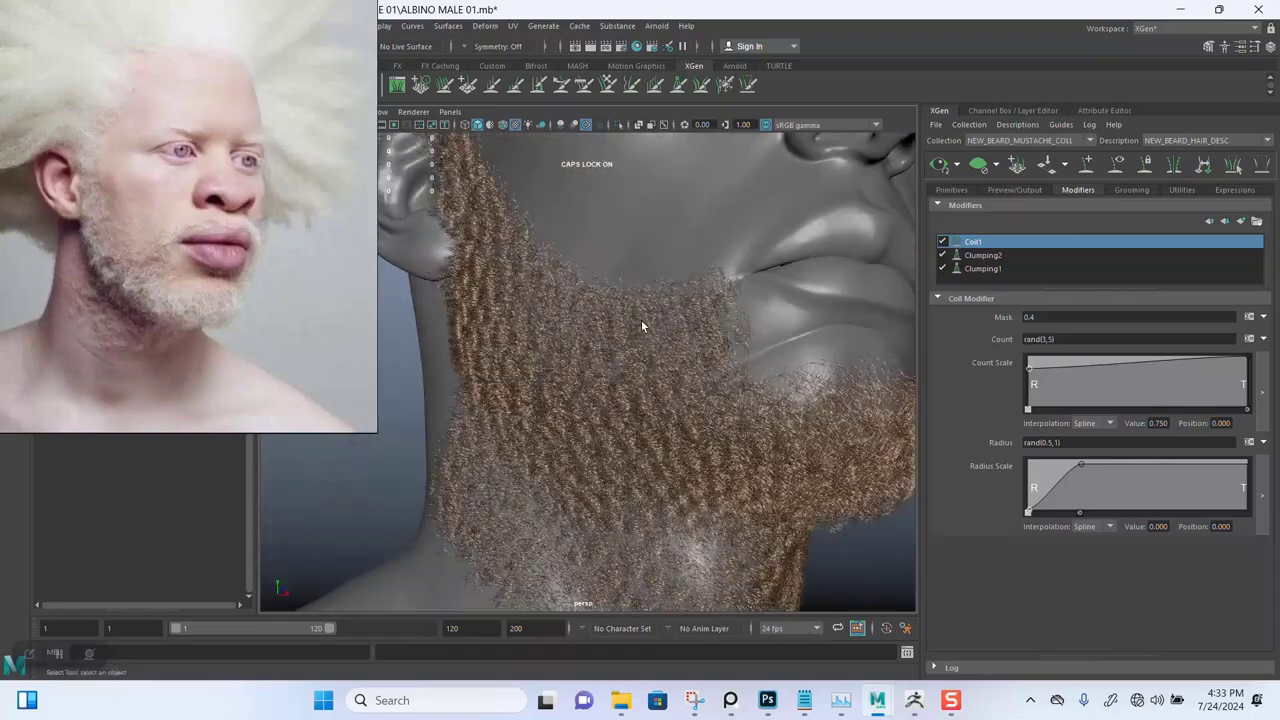
{"action": "left_click_drag", "start_coordinate": [642, 320], "coordinate": [575, 262], "text": "alt"}
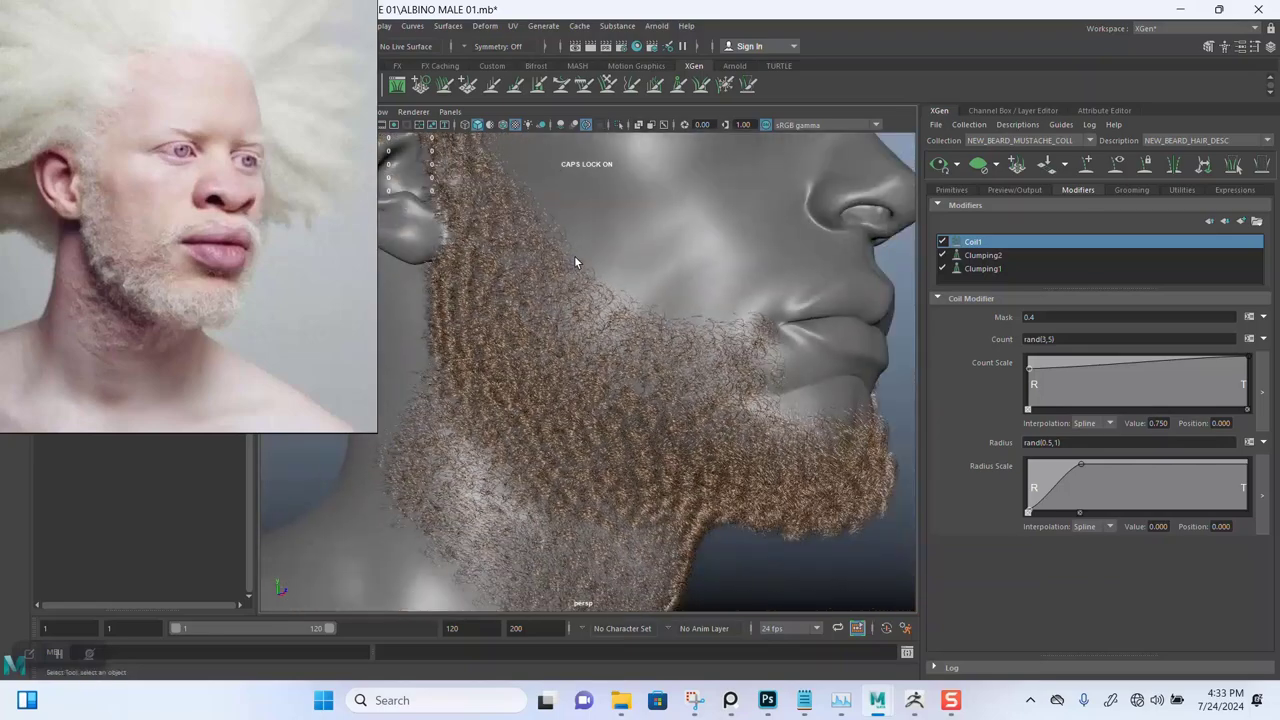
{"action": "right_click_drag", "start_coordinate": [663, 334], "coordinate": [670, 298], "text": "alt"}
{"action": "left_click_drag", "start_coordinate": [670, 298], "coordinate": [614, 297], "text": "alt"}
{"action": "right_click_drag", "start_coordinate": [614, 297], "coordinate": [537, 316], "text": "alt"}
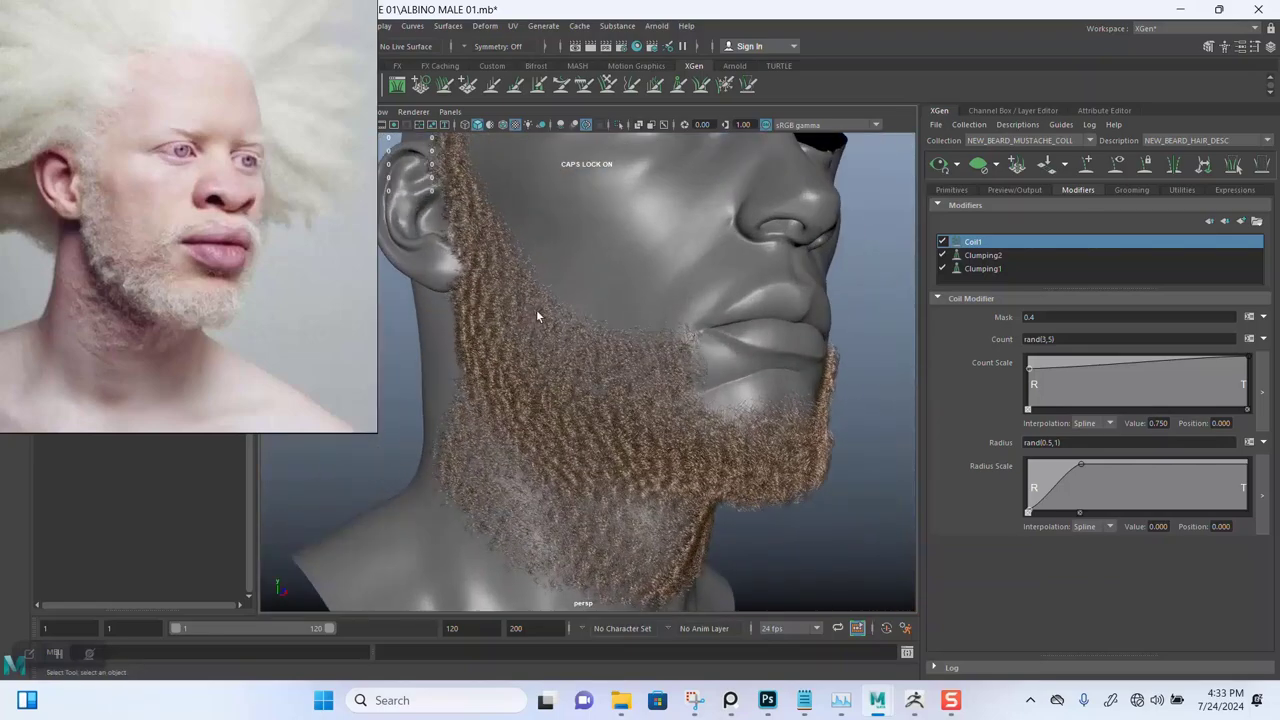
{"action": "left_click_drag", "start_coordinate": [536, 317], "coordinate": [640, 330], "text": "alt"}
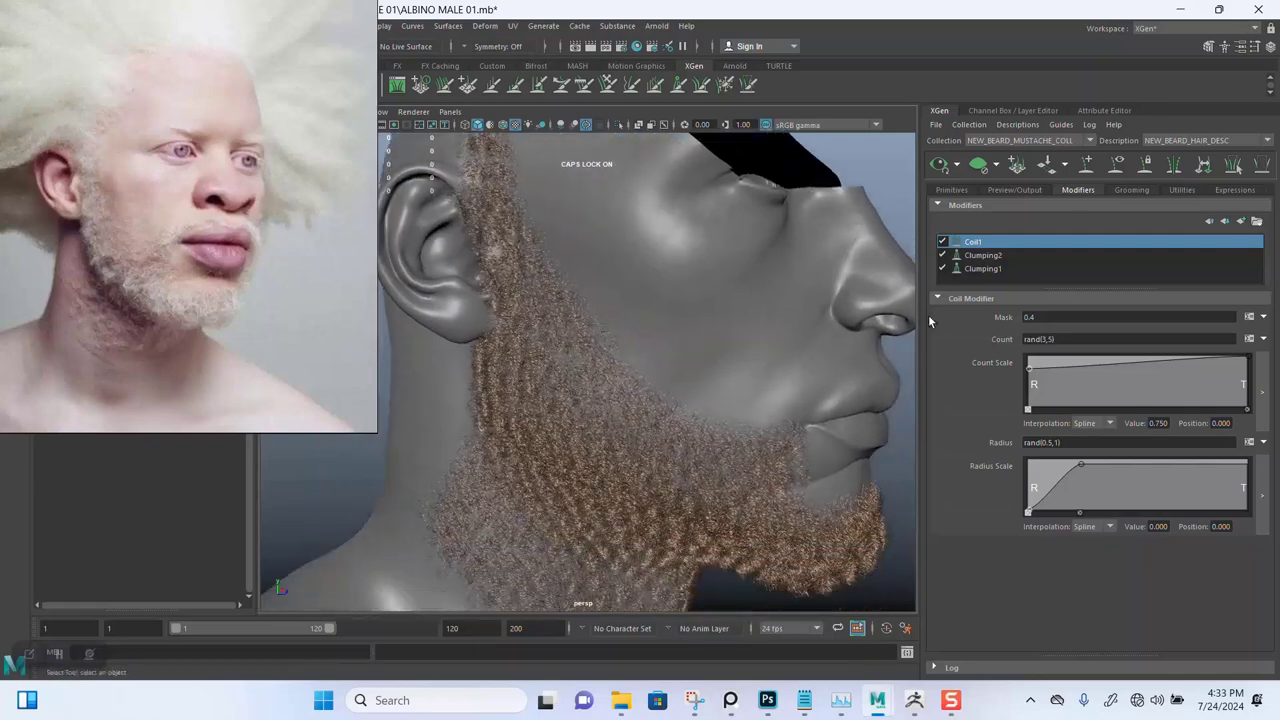
Copy the radius expression rand(0.5,1) into the coil modifier's mask
{"action": "left_click", "coordinate": [1052, 316]}
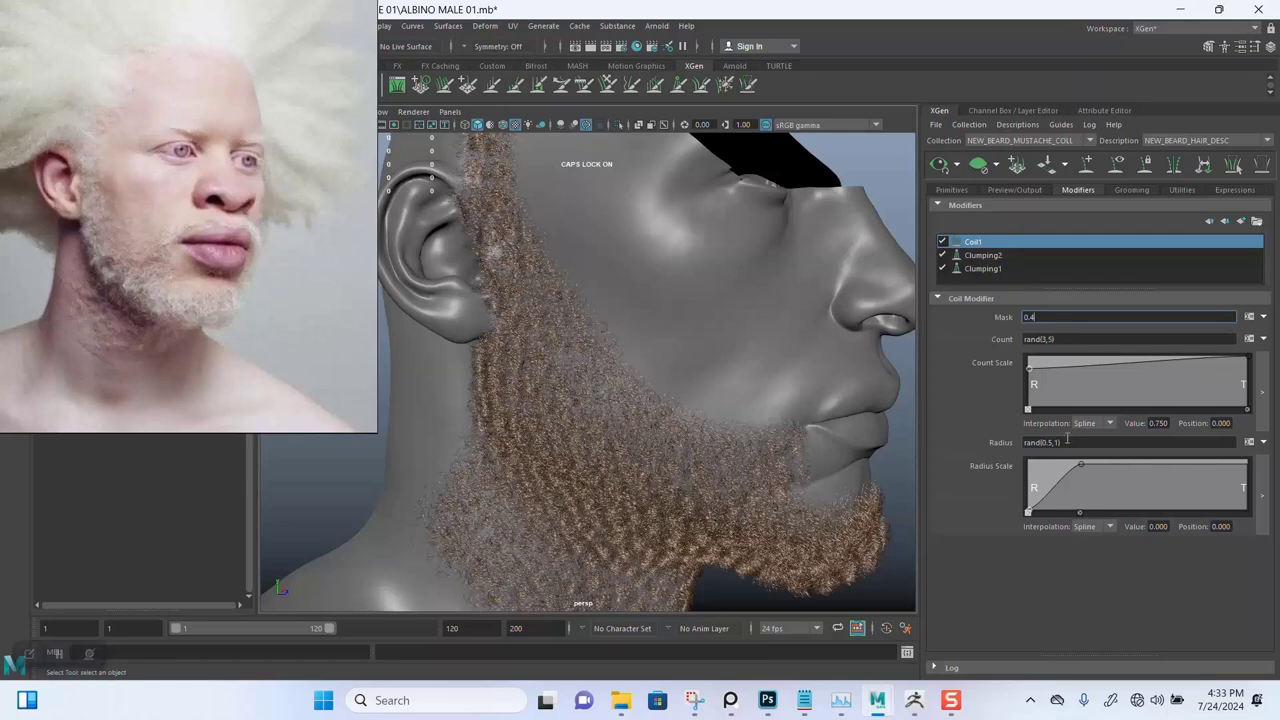
{"action": "left_click_drag", "start_coordinate": [1067, 441], "coordinate": [1004, 447]}
{"action": "key", "text": "ctrl+c"}
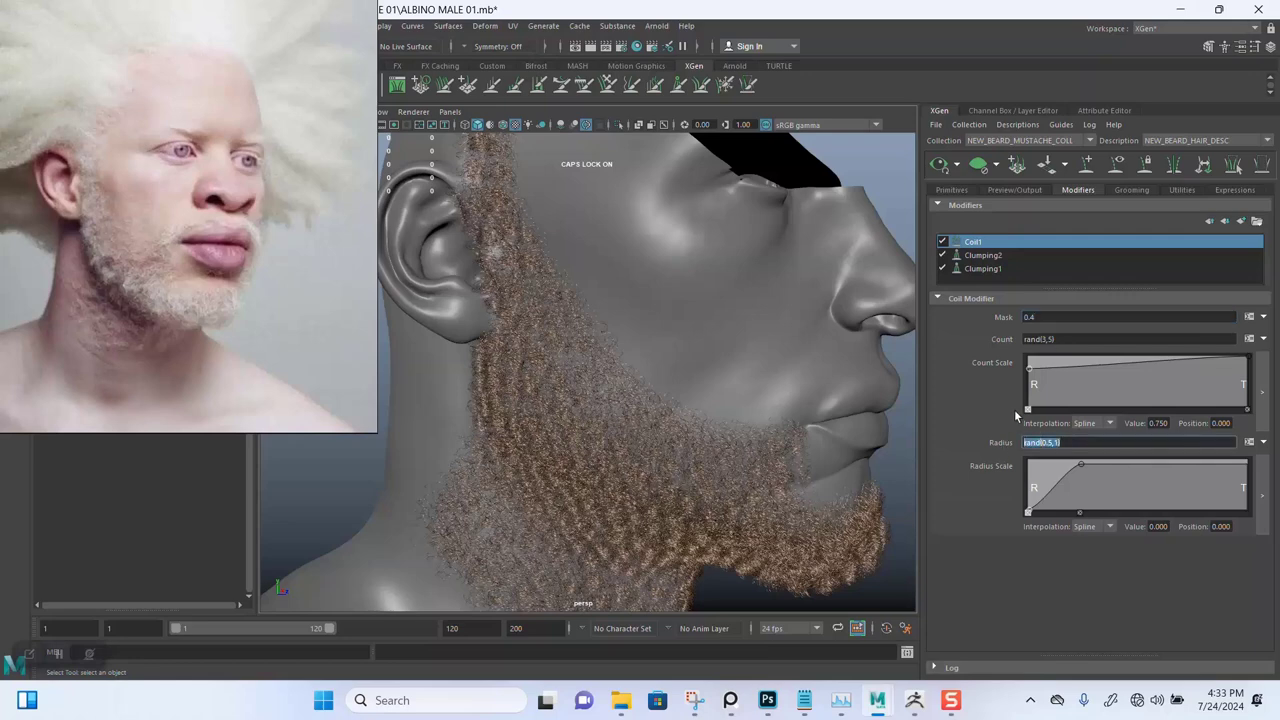
{"action": "left_click", "coordinate": [1052, 317]}
{"action": "key", "text": "ctrl+v"}
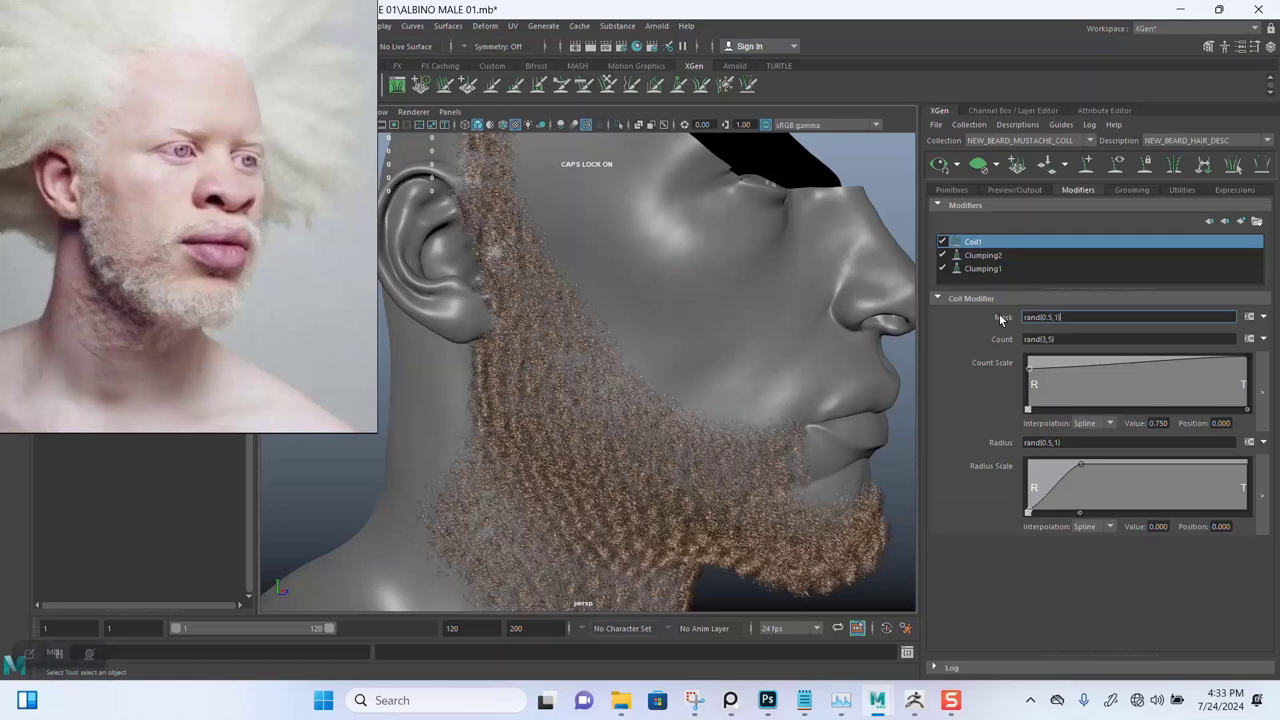
{"action": "key", "text": "Return"}
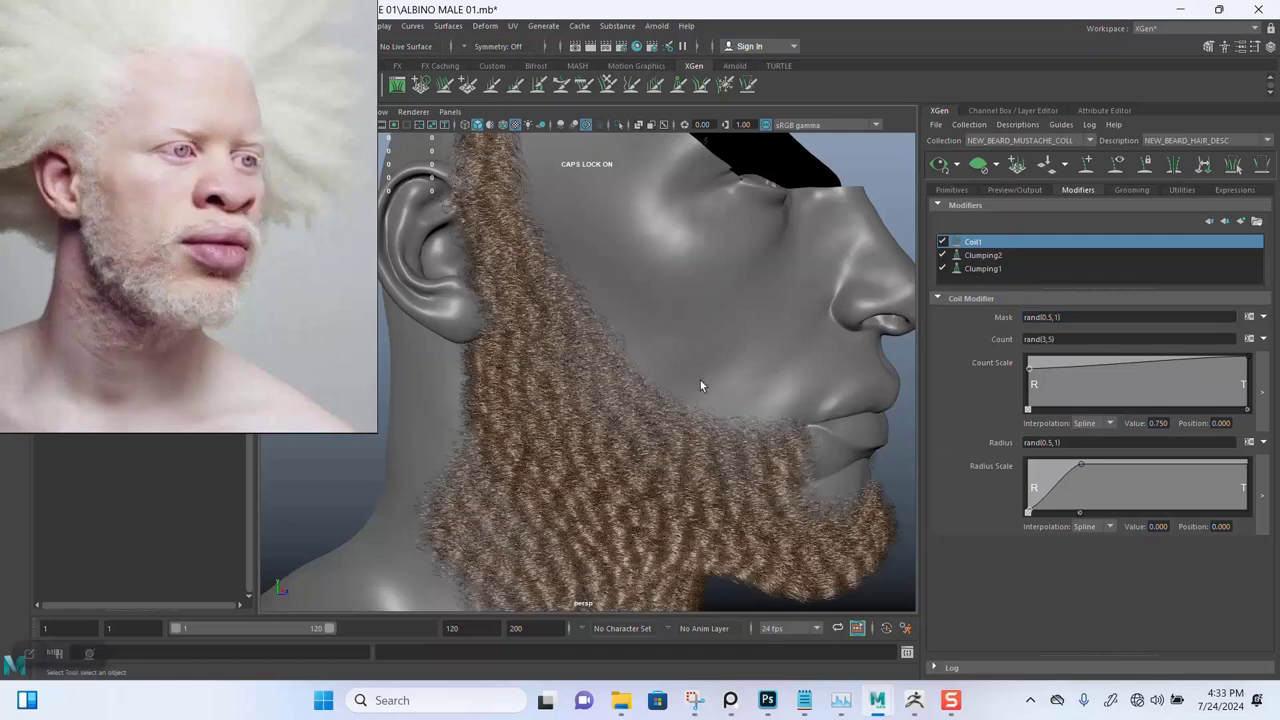
Inspect the coils along the jaw and neck, and change the coil modifier's mask expression to rand(0.1,0.3)
{"action": "left_click_drag", "start_coordinate": [700, 385], "coordinate": [689, 341], "text": "alt"}
{"action": "right_click_drag", "start_coordinate": [689, 341], "coordinate": [712, 379], "text": "alt"}
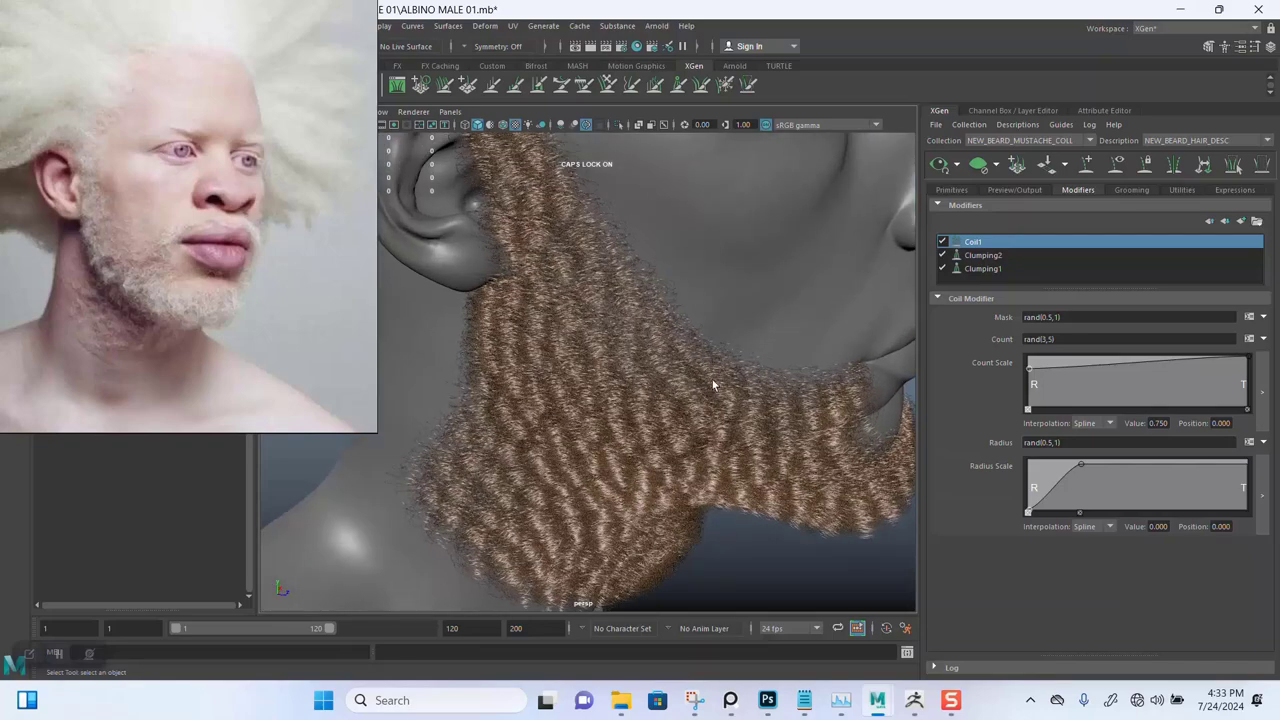
{"action": "left_click_drag", "start_coordinate": [712, 379], "coordinate": [680, 346], "text": "alt"}
{"action": "right_click_drag", "start_coordinate": [680, 346], "coordinate": [725, 365], "text": "alt"}
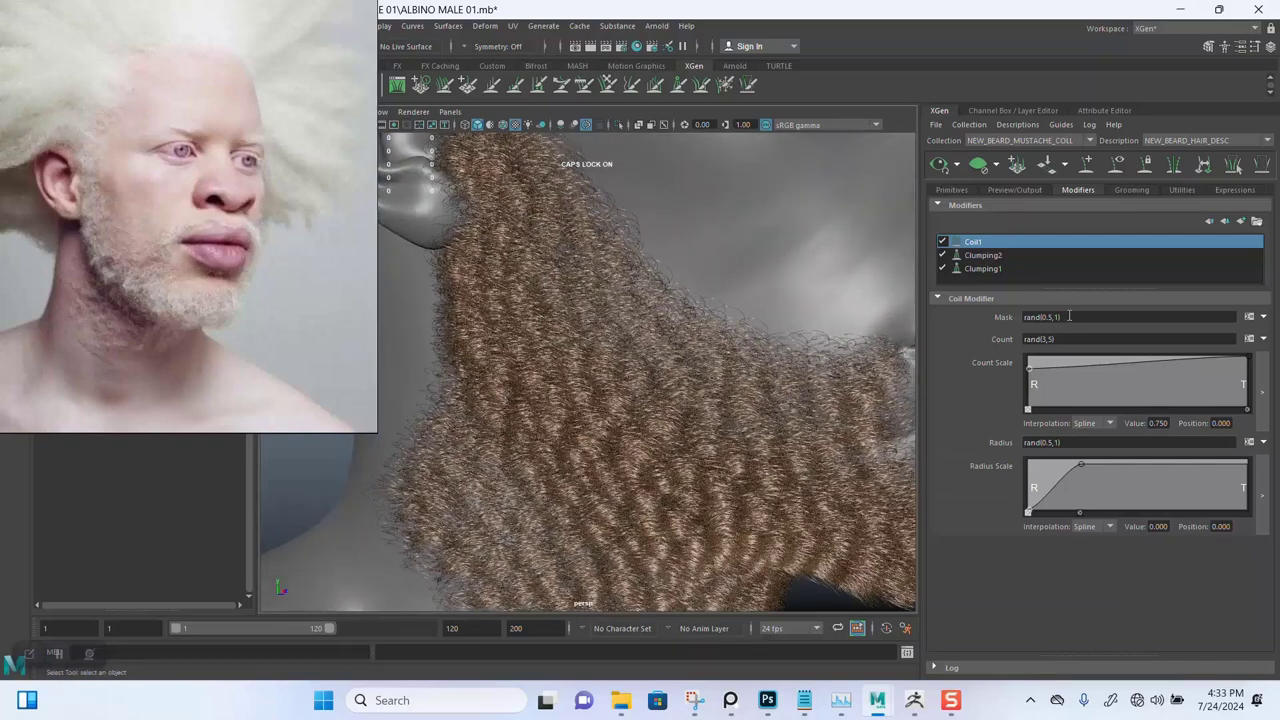
{"action": "left_click_drag", "start_coordinate": [1069, 316], "coordinate": [1010, 318]}
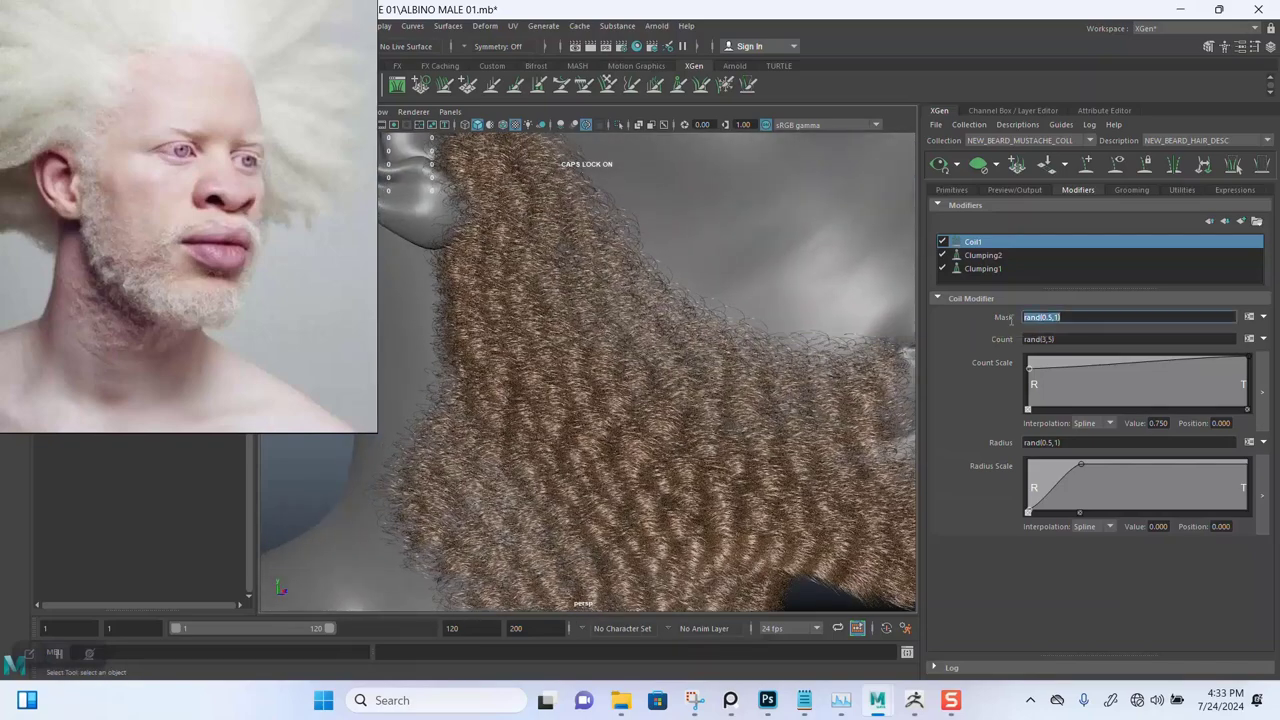
{"action": "left_click", "coordinate": [1065, 317]}
{"action": "key", "text": "BackSpace"}
{"action": "type", "text": "1"}
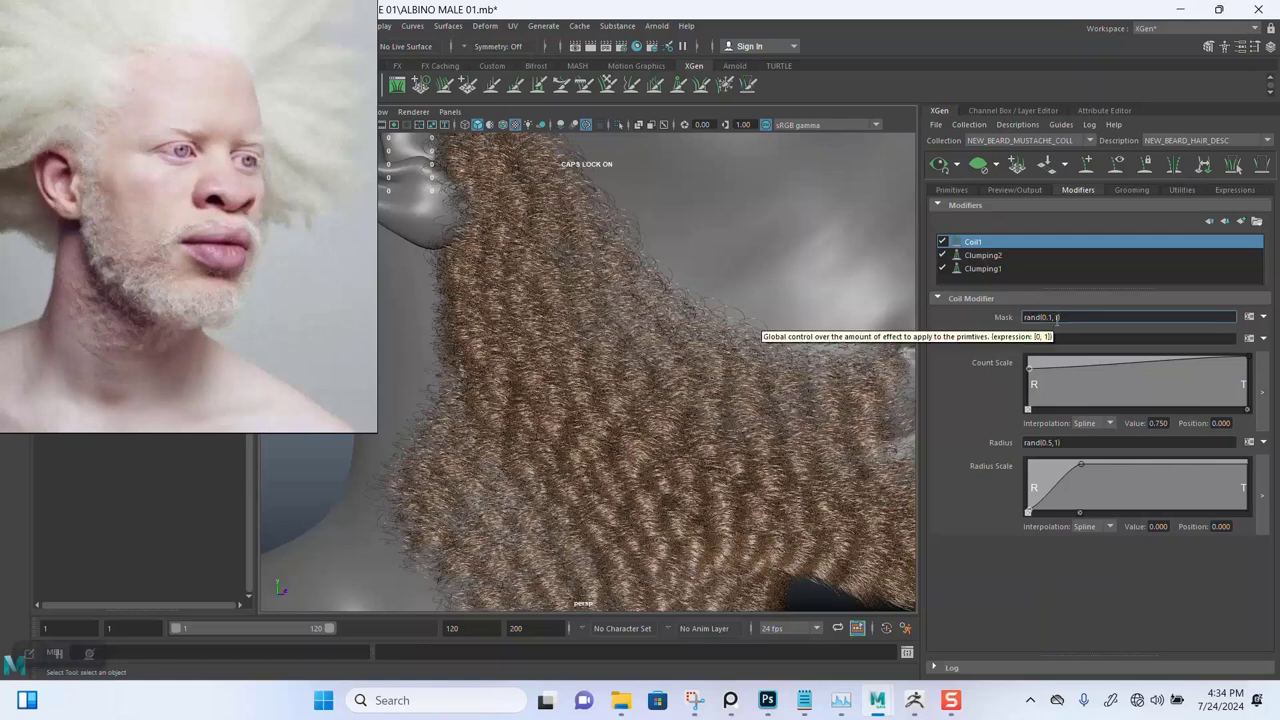
{"action": "type", "text": ".0"}
{"action": "key", "text": "Return"}
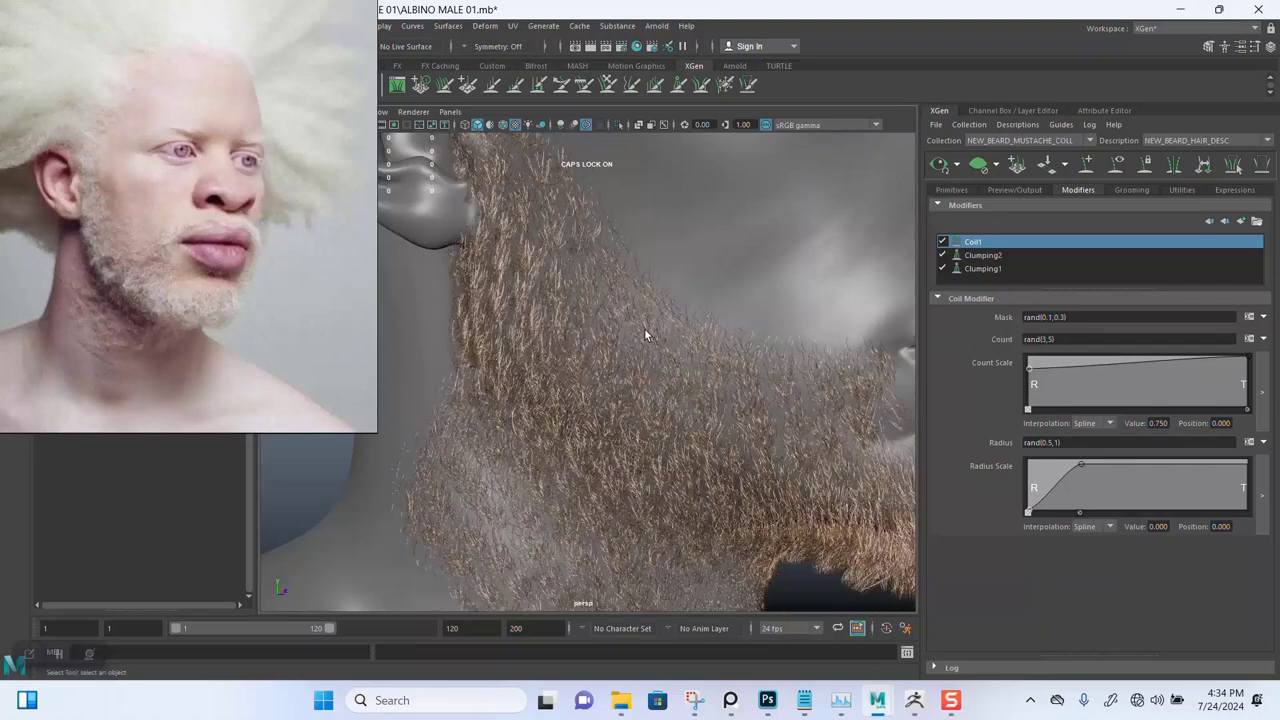
Check the beard along the jaw and neck, and change the coil modifier's mask expression to rand(0.1,0.6)
{"action": "mouse_move", "coordinate": [630, 363]}
{"action": "left_mouse_down", "text": "alt"}
{"action": "mouse_move", "coordinate": [689, 347]}
{"action": "mouse_move", "coordinate": [651, 349]}
{"action": "mouse_move", "coordinate": [628, 368]}
{"action": "left_mouse_up", "text": "alt"}
{"action": "right_click_drag", "start_coordinate": [642, 371], "coordinate": [641, 436], "text": "alt"}
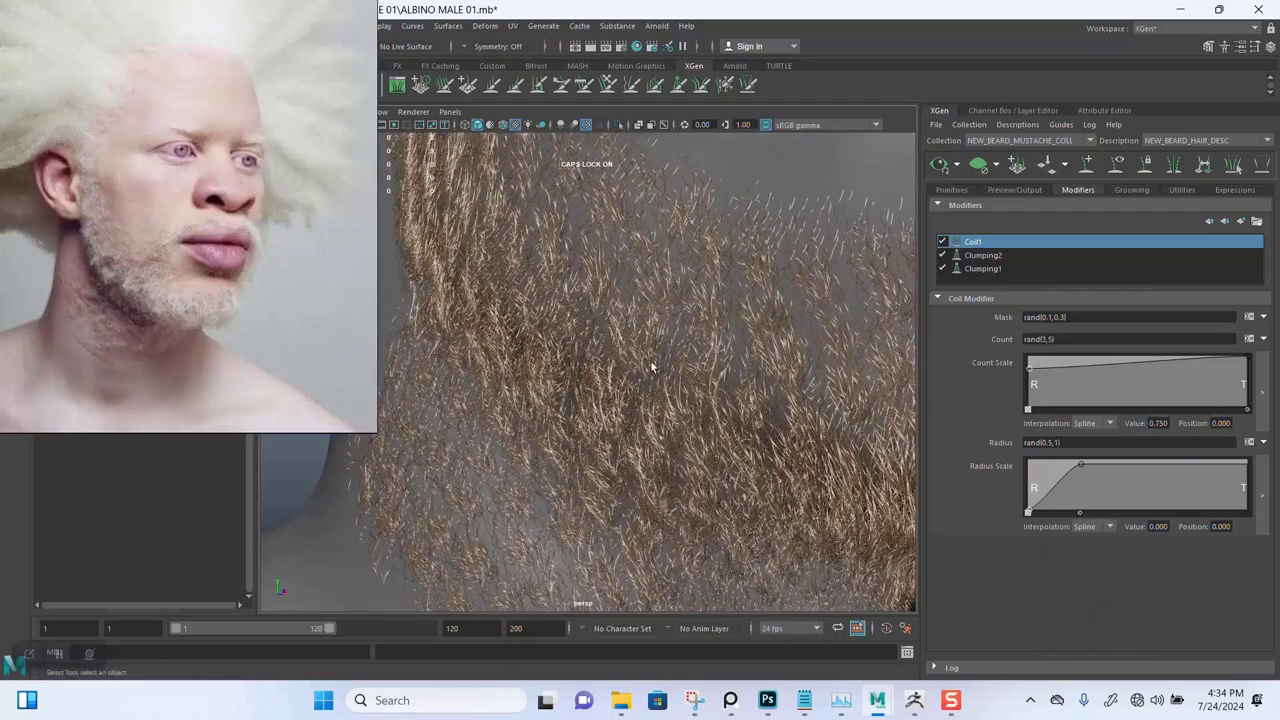
{"action": "left_click_drag", "start_coordinate": [652, 366], "coordinate": [700, 311], "text": "alt"}
{"action": "right_click_drag", "start_coordinate": [700, 311], "coordinate": [622, 277], "text": "alt"}
{"action": "left_click_drag", "start_coordinate": [622, 277], "coordinate": [670, 343], "text": "alt"}
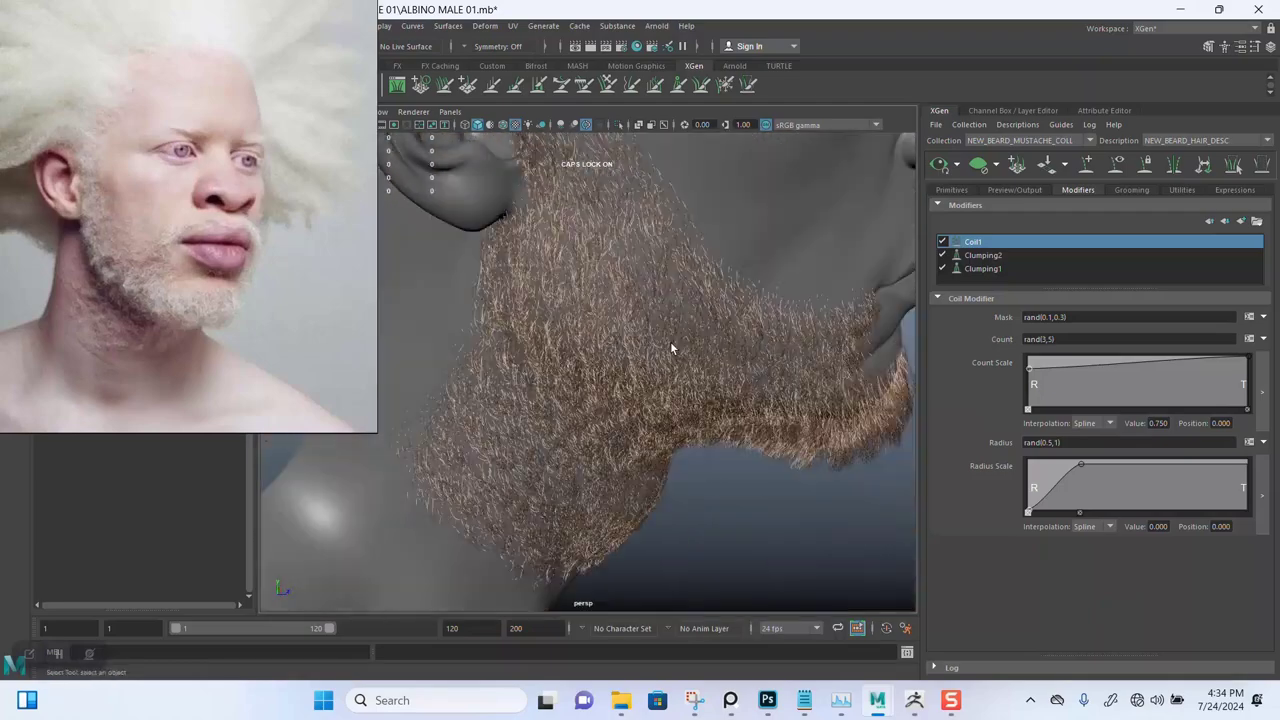
{"action": "middle_click_drag", "start_coordinate": [670, 343], "coordinate": [664, 416], "text": "alt"}
{"action": "left_click_drag", "start_coordinate": [663, 416], "coordinate": [715, 355], "text": "alt"}
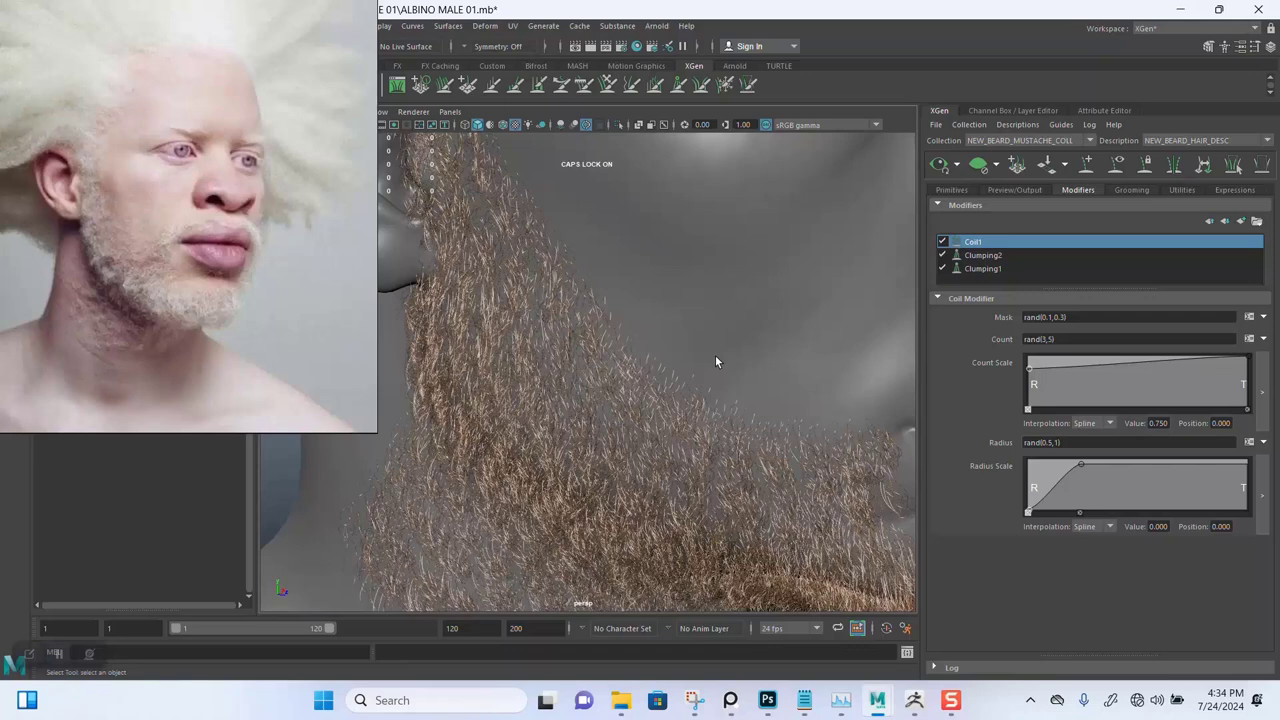
{"action": "left_click", "coordinate": [1063, 316]}
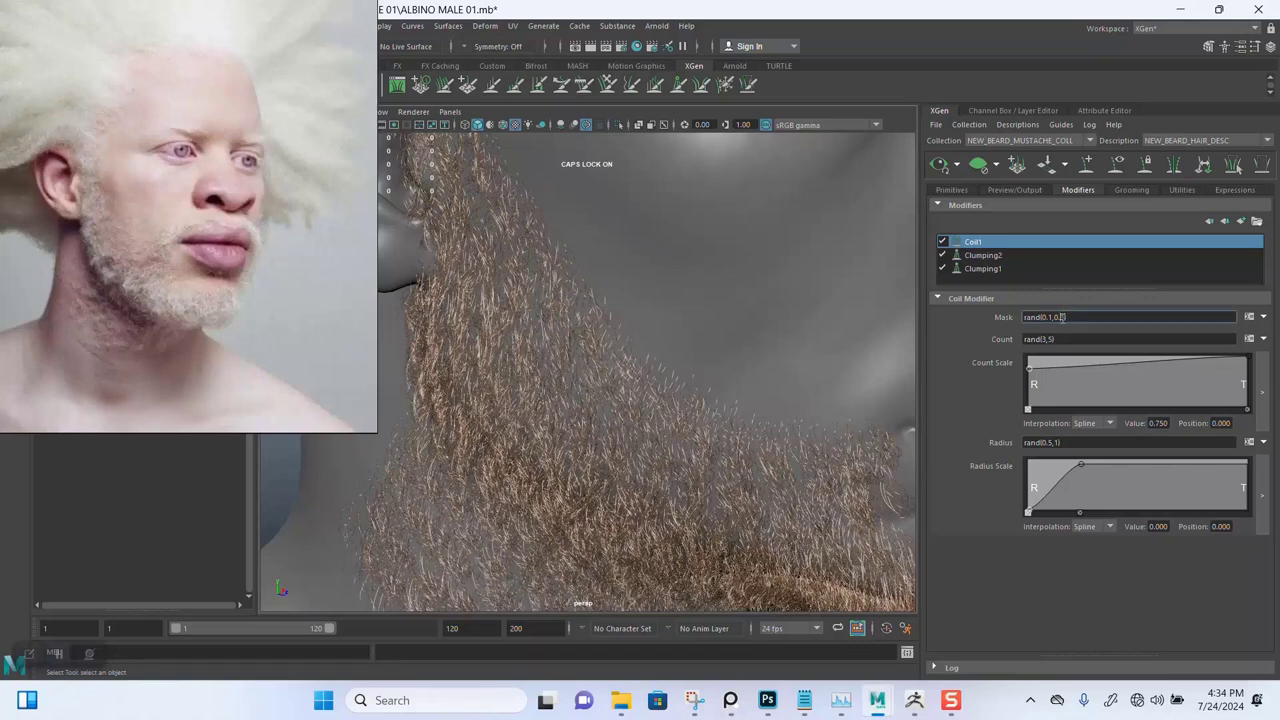
{"action": "key", "text": "BackSpace"}
{"action": "type", "text": "6"}
{"action": "left_click", "coordinate": [1032, 371]}
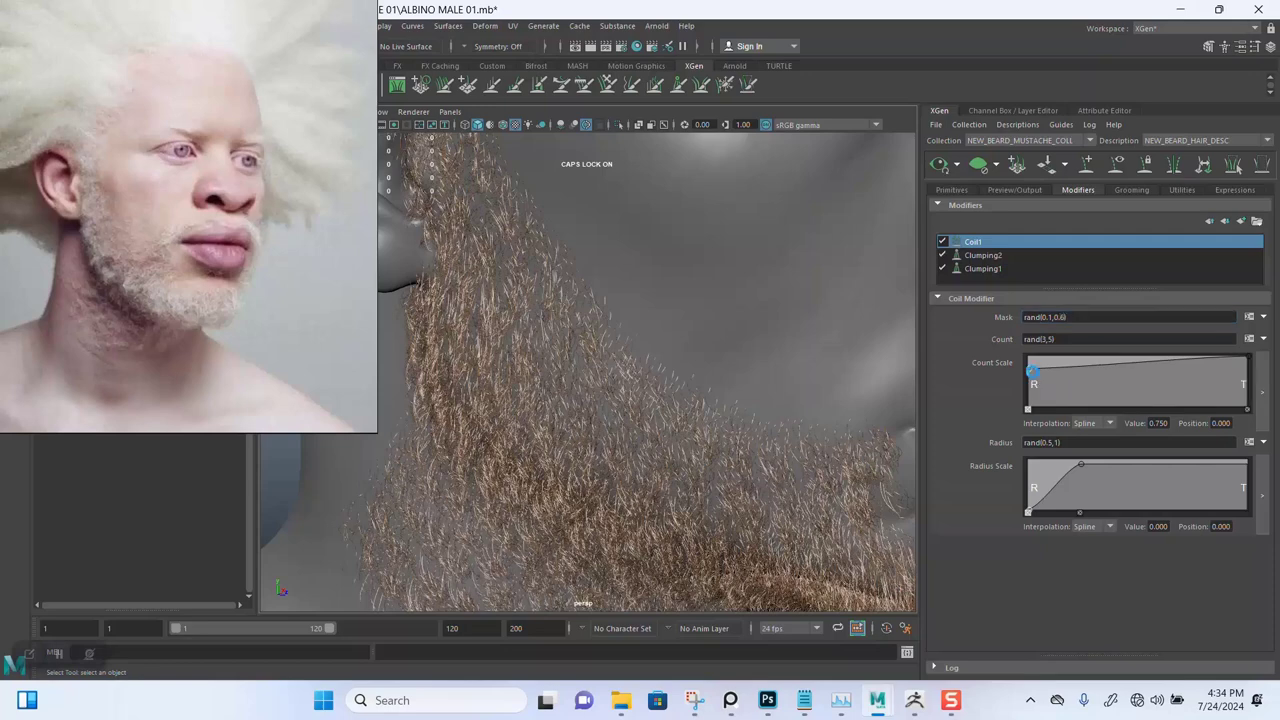
Examine the stronger coiling along the cheek, jaw and neck, comparing the beard with the reference photo
{"action": "scroll", "coordinate": [598, 383], "scroll_direction": "up", "scroll_amount": 3}
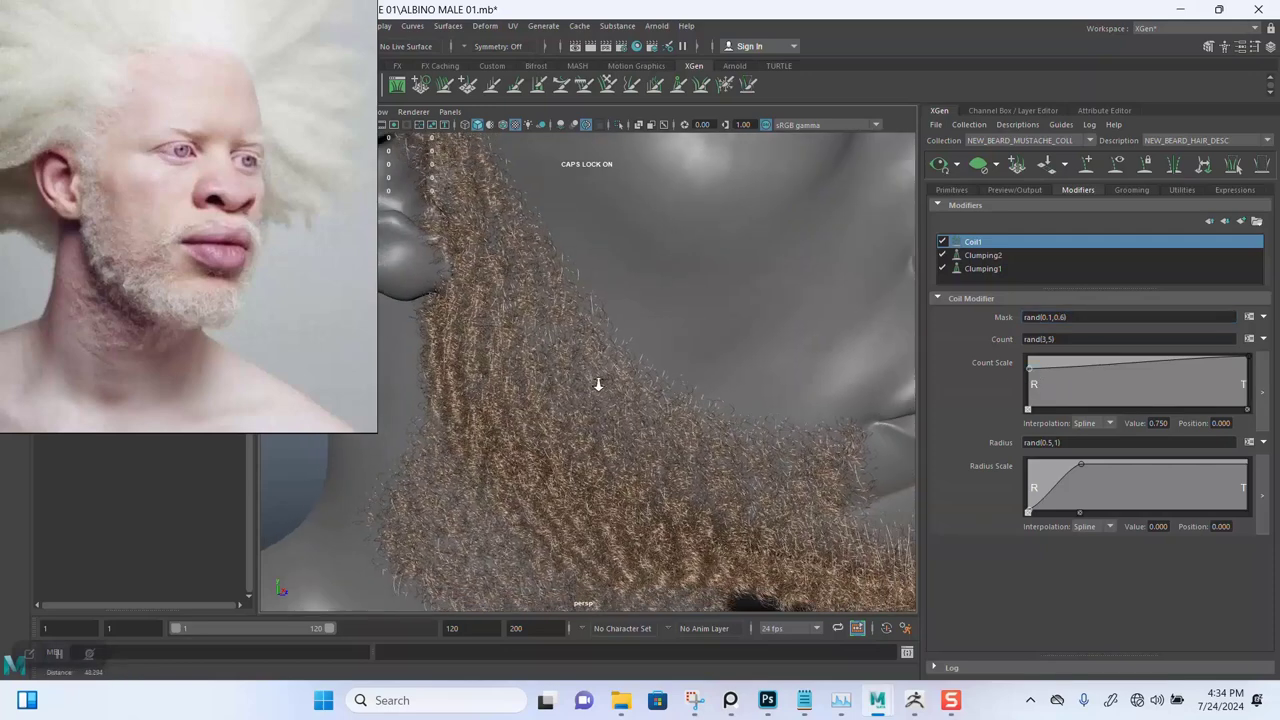
{"action": "mouse_move", "coordinate": [598, 384]}
{"action": "right_mouse_down", "text": "alt"}
{"action": "mouse_move", "coordinate": [611, 333]}
{"action": "mouse_move", "coordinate": [597, 394]}
{"action": "right_mouse_up", "text": "alt"}
{"action": "left_click_drag", "start_coordinate": [597, 394], "coordinate": [636, 305], "text": "alt"}
{"action": "scroll", "coordinate": [652, 312], "scroll_direction": "up", "scroll_amount": 4}
{"action": "right_click_drag", "start_coordinate": [636, 300], "coordinate": [566, 318], "text": "alt"}
{"action": "left_click_drag", "start_coordinate": [566, 318], "coordinate": [621, 327], "text": "alt"}
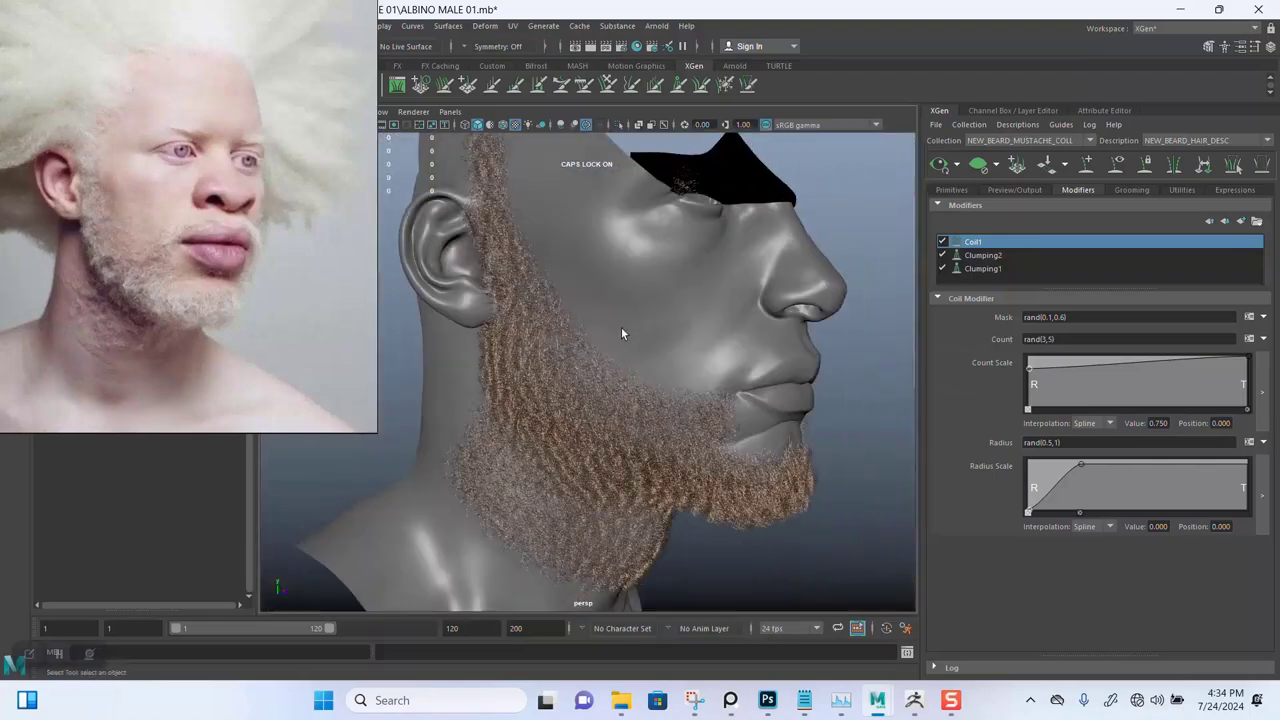
{"action": "right_click_drag", "start_coordinate": [621, 327], "coordinate": [623, 414], "text": "alt"}
{"action": "left_click_drag", "start_coordinate": [623, 414], "coordinate": [642, 364], "text": "alt"}
{"action": "right_click_drag", "start_coordinate": [641, 362], "coordinate": [660, 371], "text": "alt"}
{"action": "middle_click_drag", "start_coordinate": [660, 371], "coordinate": [674, 346], "text": "alt"}
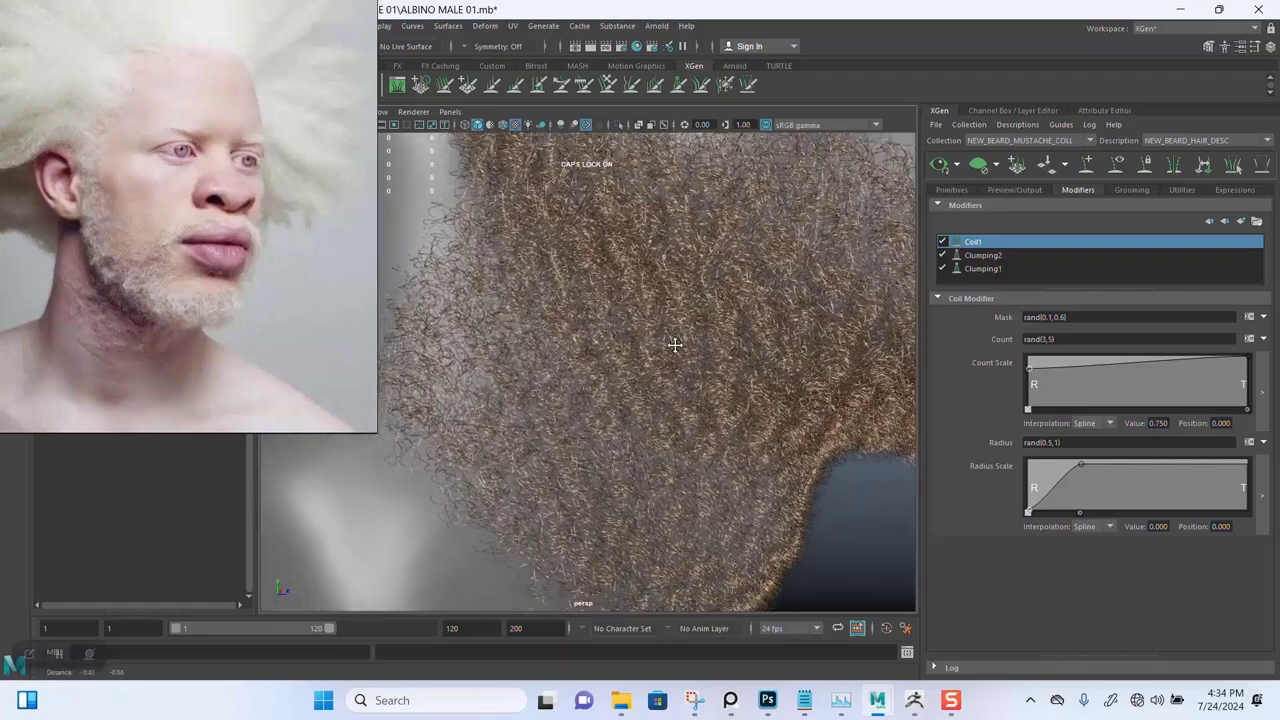
{"action": "right_click_drag", "start_coordinate": [674, 346], "coordinate": [651, 380], "text": "alt"}
{"action": "middle_click_drag", "start_coordinate": [651, 380], "coordinate": [631, 339], "text": "alt"}
{"action": "left_click_drag", "start_coordinate": [631, 345], "coordinate": [652, 378], "text": "alt"}
{"action": "left_click_drag", "start_coordinate": [644, 460], "coordinate": [603, 347], "text": "alt"}
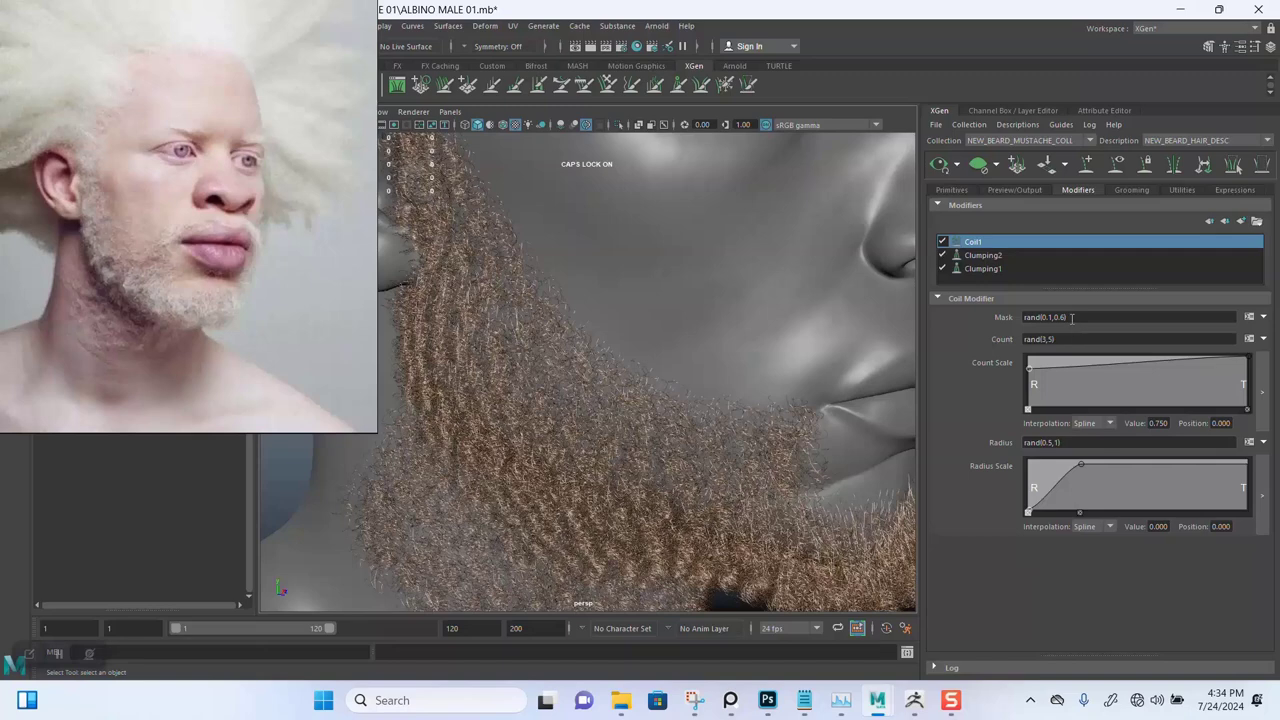
{"action": "left_click_drag", "start_coordinate": [689, 374], "coordinate": [609, 342], "text": "alt"}
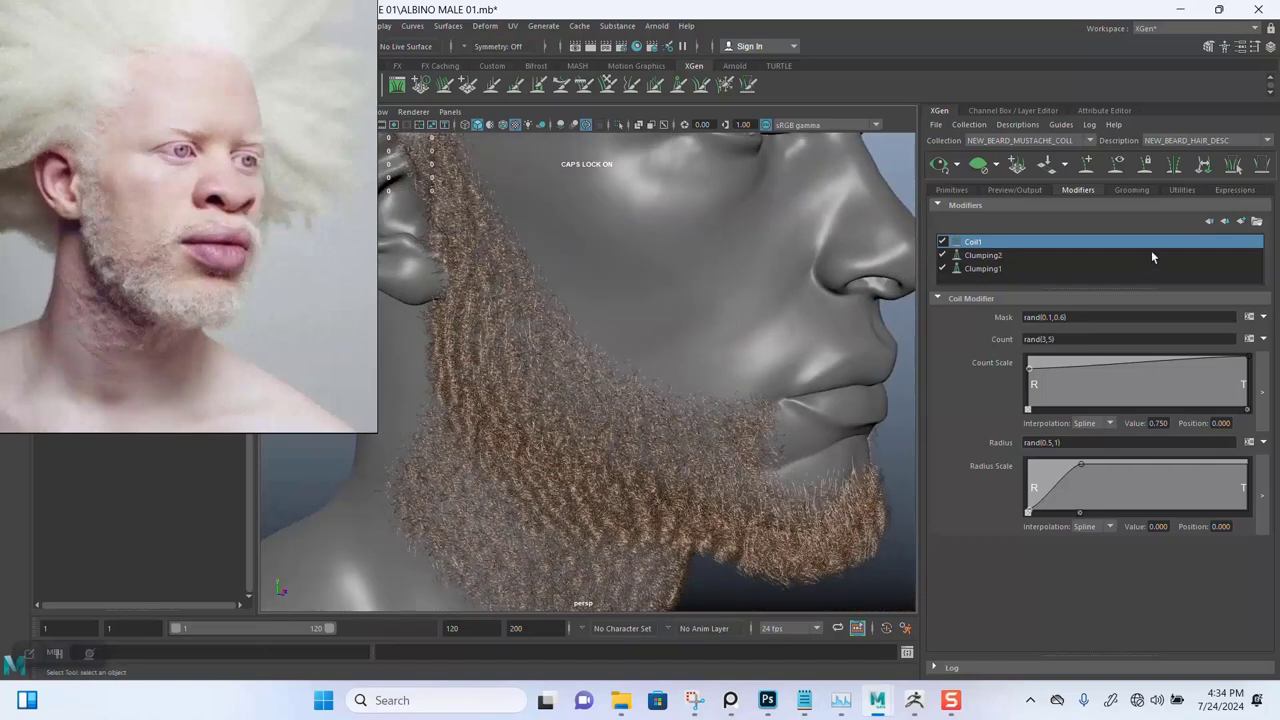
Load the user modifier preset ALBINO_CENTERCOIL_HEAD_HAIR_NOISE 01 onto the beard description
{"action": "left_click", "coordinate": [1257, 222]}
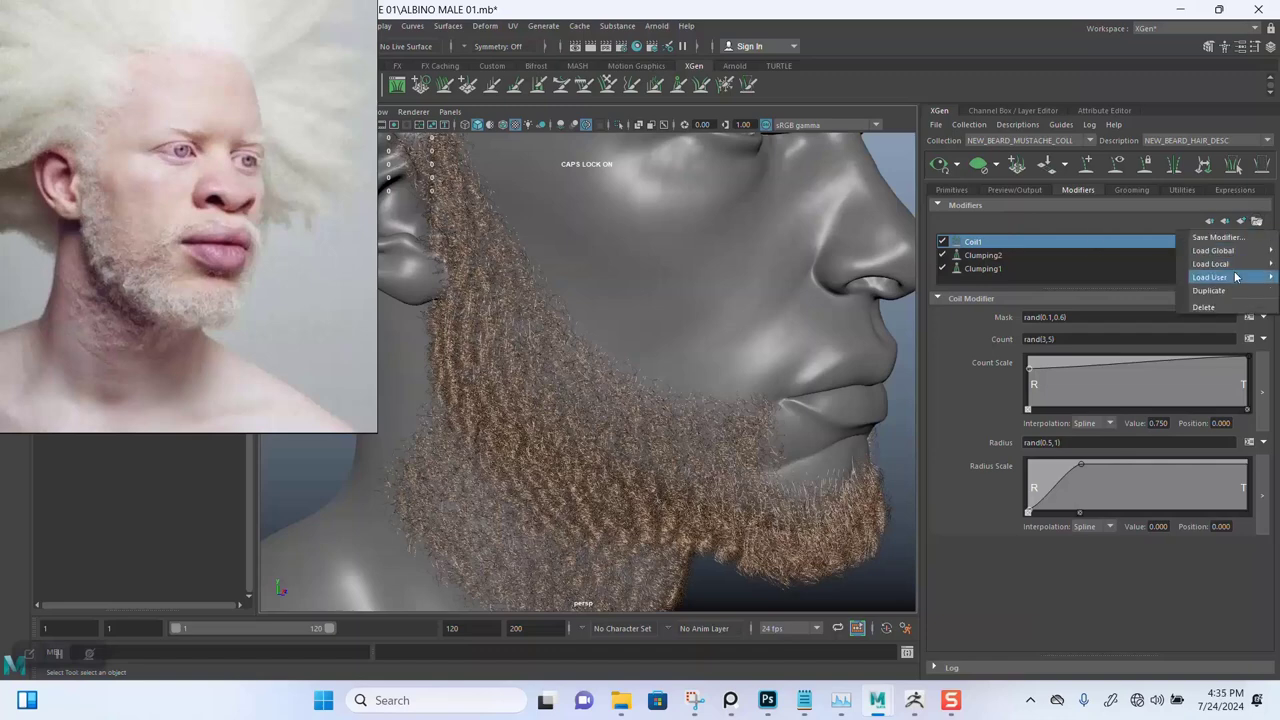
{"action": "mouse_move", "coordinate": [1222, 270]}
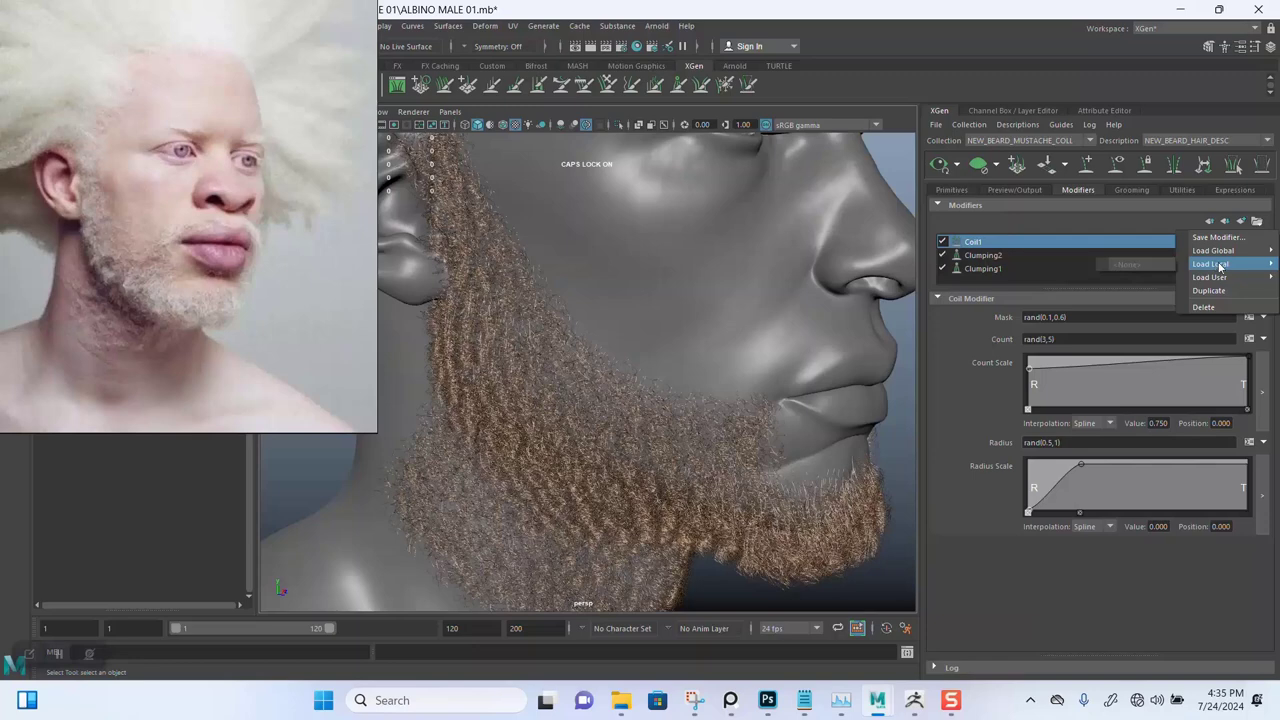
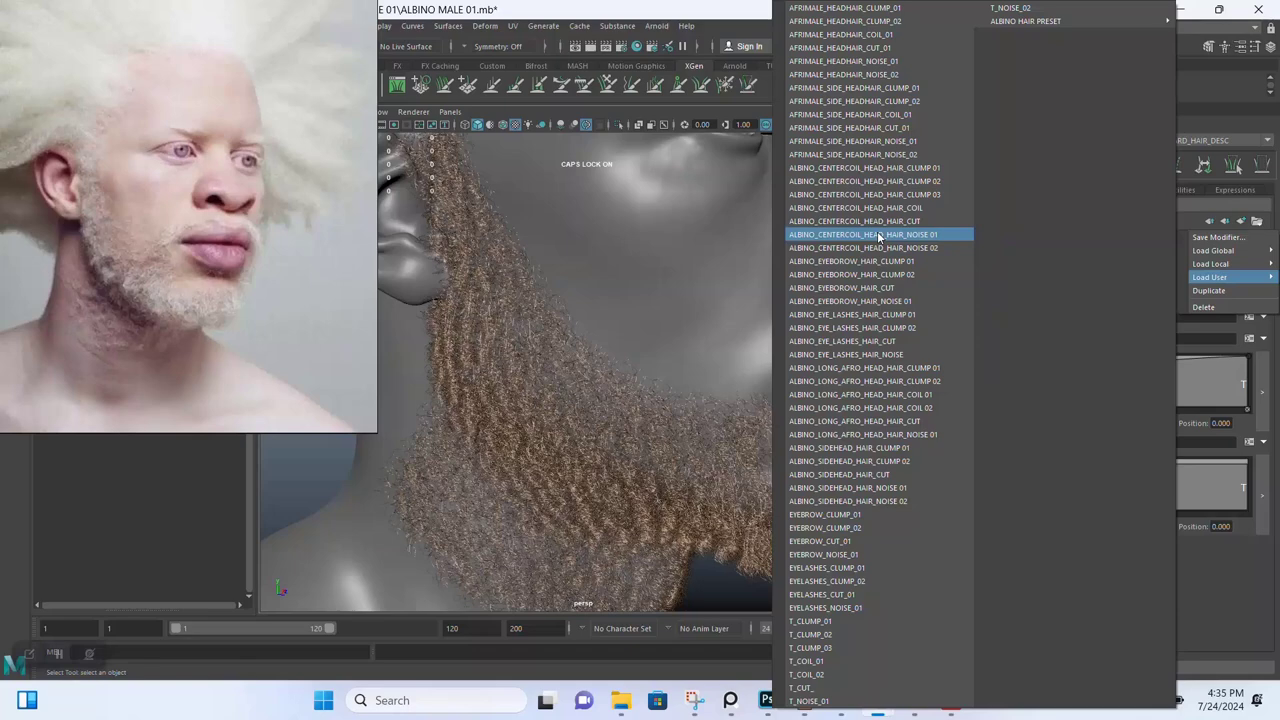
{"action": "left_click", "coordinate": [878, 234]}
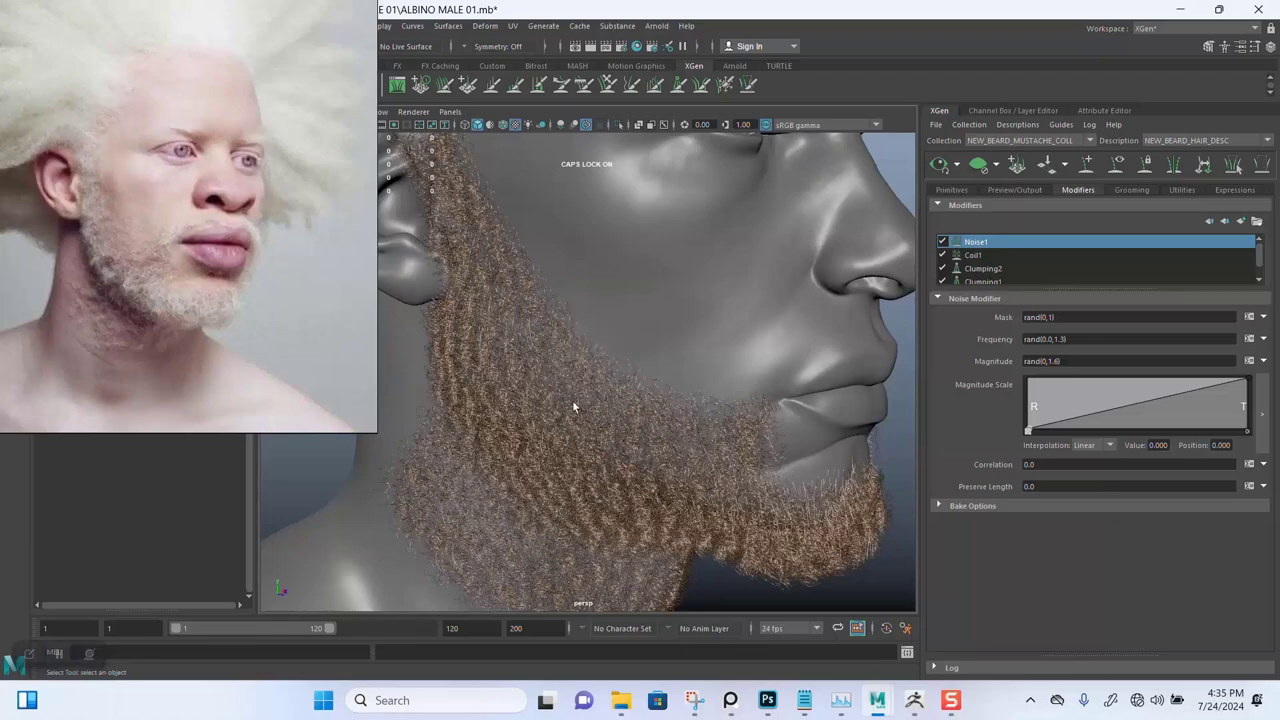
Examine the effect of the added noise on the beard from the side, front and close up near the mouth
{"action": "middle_click_drag", "start_coordinate": [574, 402], "coordinate": [639, 340], "text": "alt"}
{"action": "right_click_drag", "start_coordinate": [584, 388], "coordinate": [611, 414], "text": "alt"}
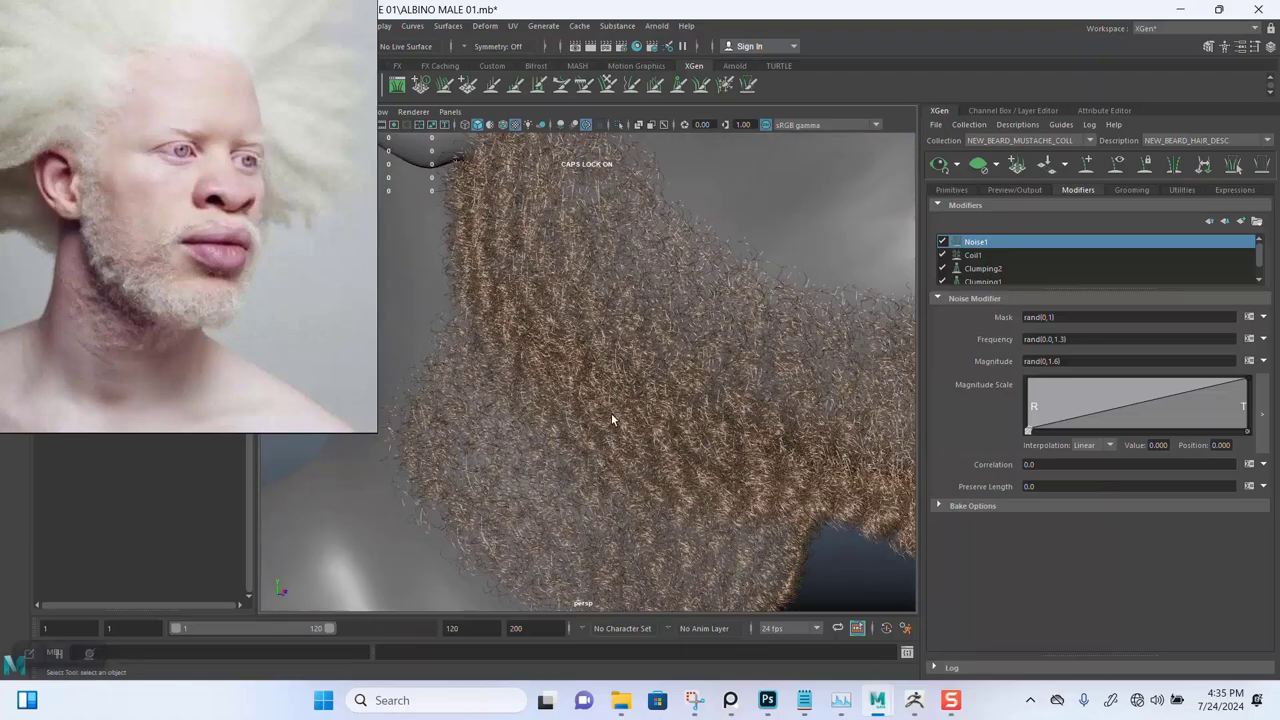
{"action": "left_click_drag", "start_coordinate": [612, 420], "coordinate": [626, 453], "text": "alt"}
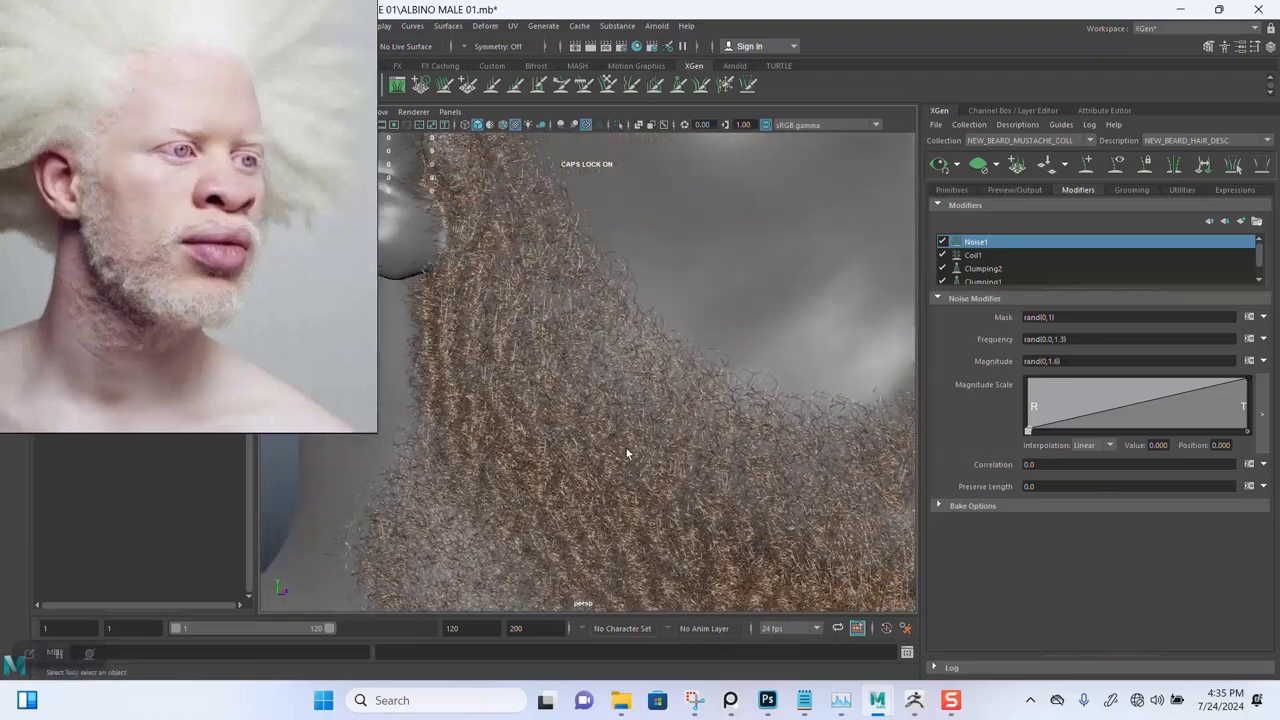
{"action": "right_click_drag", "start_coordinate": [674, 412], "coordinate": [614, 383], "text": "alt"}
{"action": "left_click_drag", "start_coordinate": [680, 383], "coordinate": [591, 394], "text": "alt"}
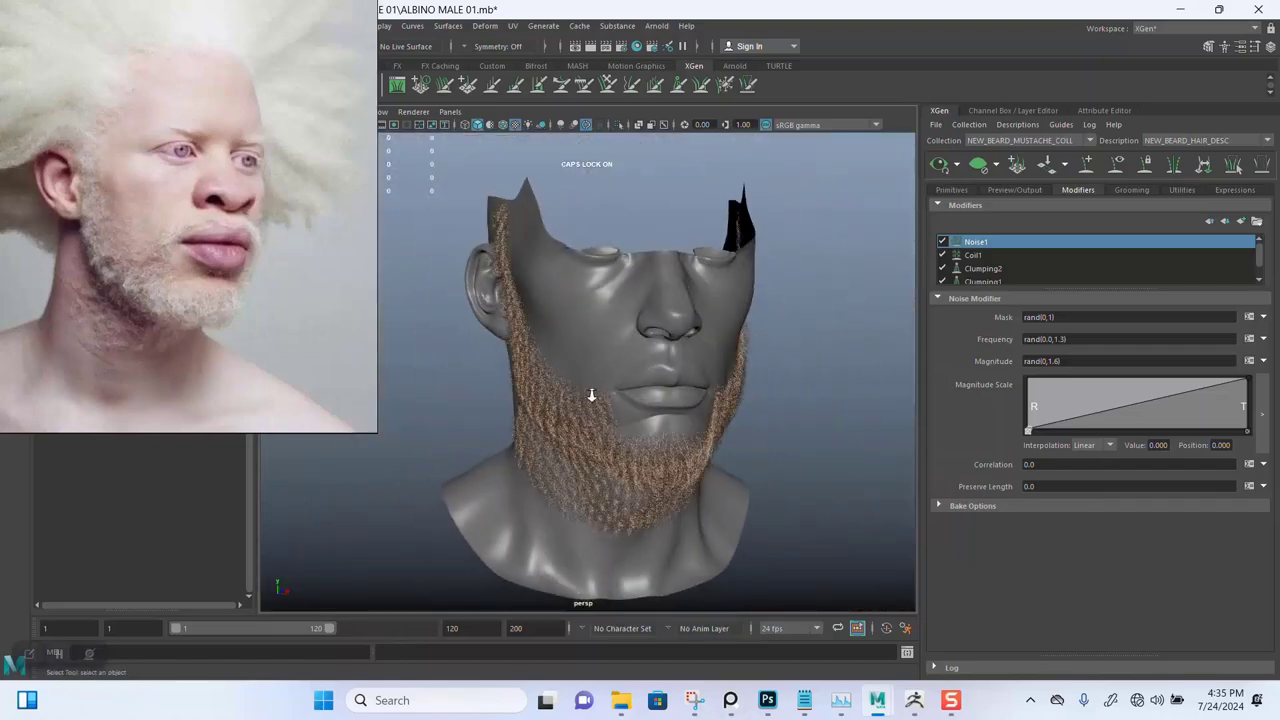
{"action": "right_click_drag", "start_coordinate": [591, 394], "coordinate": [588, 420], "text": "alt"}
{"action": "left_click_drag", "start_coordinate": [588, 420], "coordinate": [654, 409], "text": "alt"}
{"action": "right_click_drag", "start_coordinate": [654, 409], "coordinate": [630, 440], "text": "alt"}
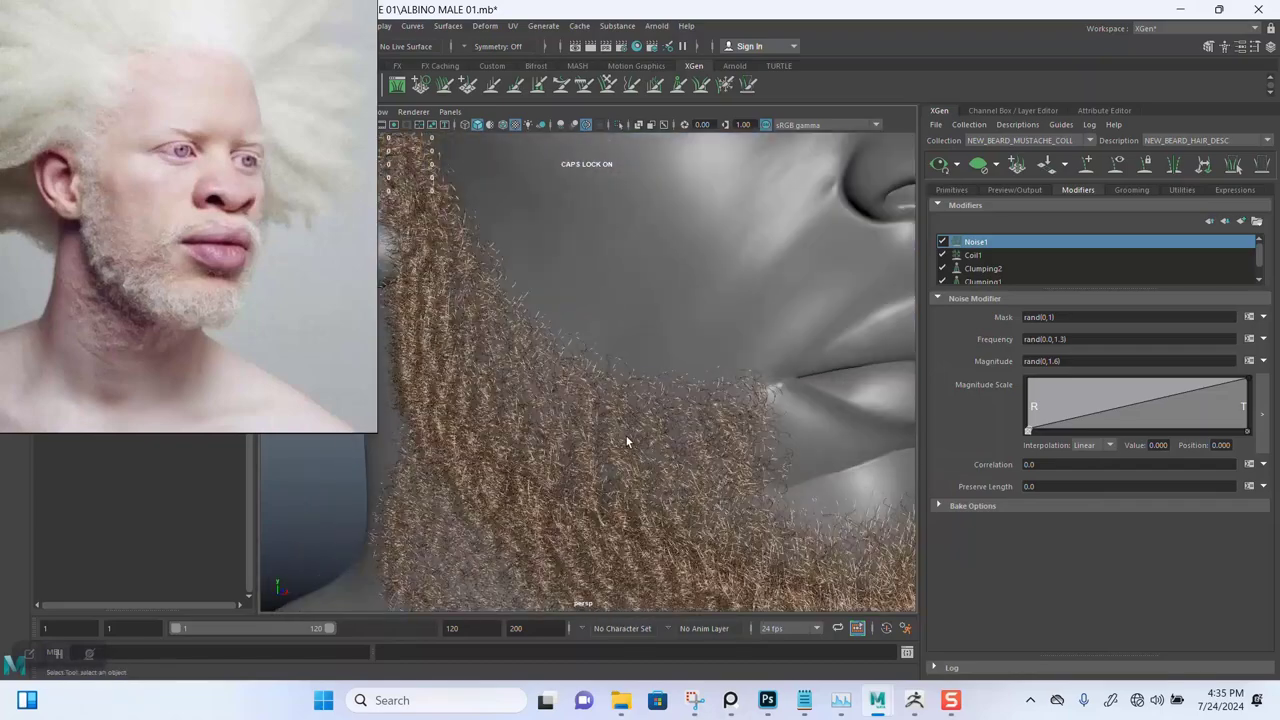
{"action": "left_click_drag", "start_coordinate": [630, 440], "coordinate": [686, 371], "text": "alt"}
{"action": "right_click_drag", "start_coordinate": [686, 371], "coordinate": [717, 457], "text": "alt"}
{"action": "left_click_drag", "start_coordinate": [717, 457], "coordinate": [605, 408], "text": "alt"}
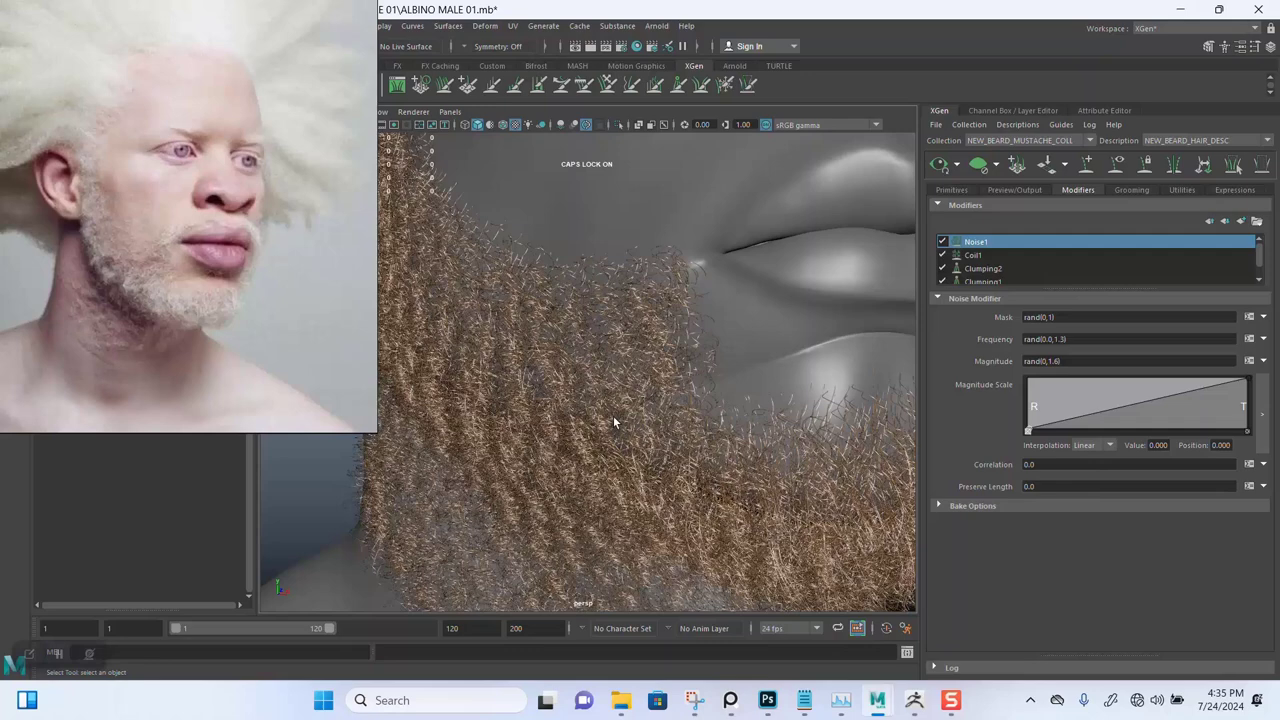
Change the coil modifier's count expression to rand(1,5)
{"action": "left_click", "coordinate": [967, 255]}
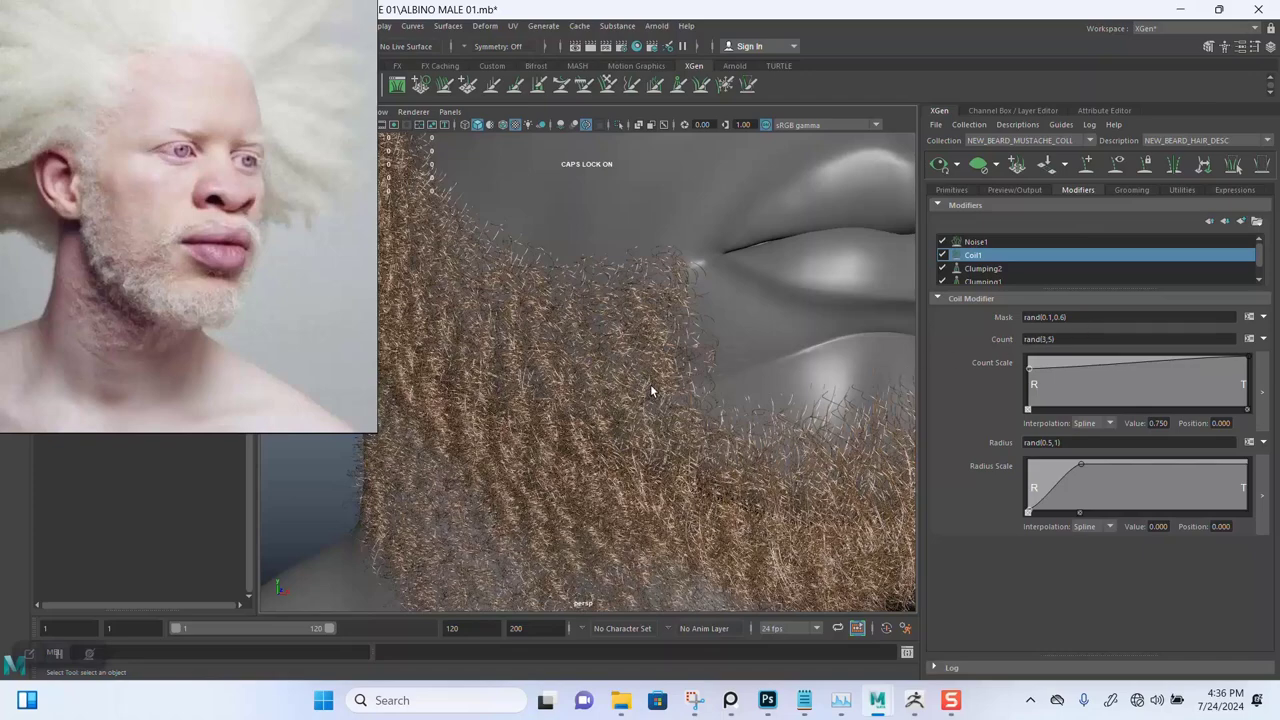
{"action": "left_click_drag", "start_coordinate": [651, 390], "coordinate": [704, 371], "text": "alt"}
{"action": "right_click_drag", "start_coordinate": [704, 371], "coordinate": [697, 409], "text": "alt"}
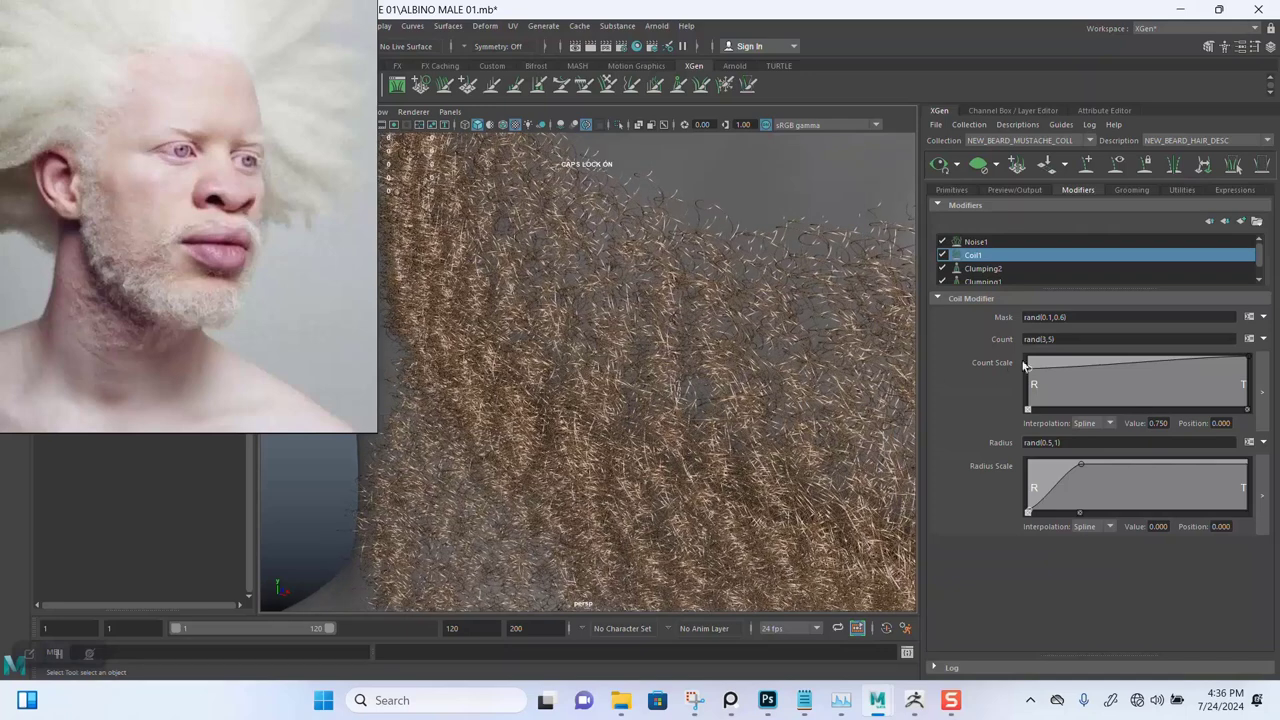
{"action": "left_click", "coordinate": [1045, 339]}
{"action": "key", "text": "BackSpace"}
{"action": "key", "text": "BackSpace"}
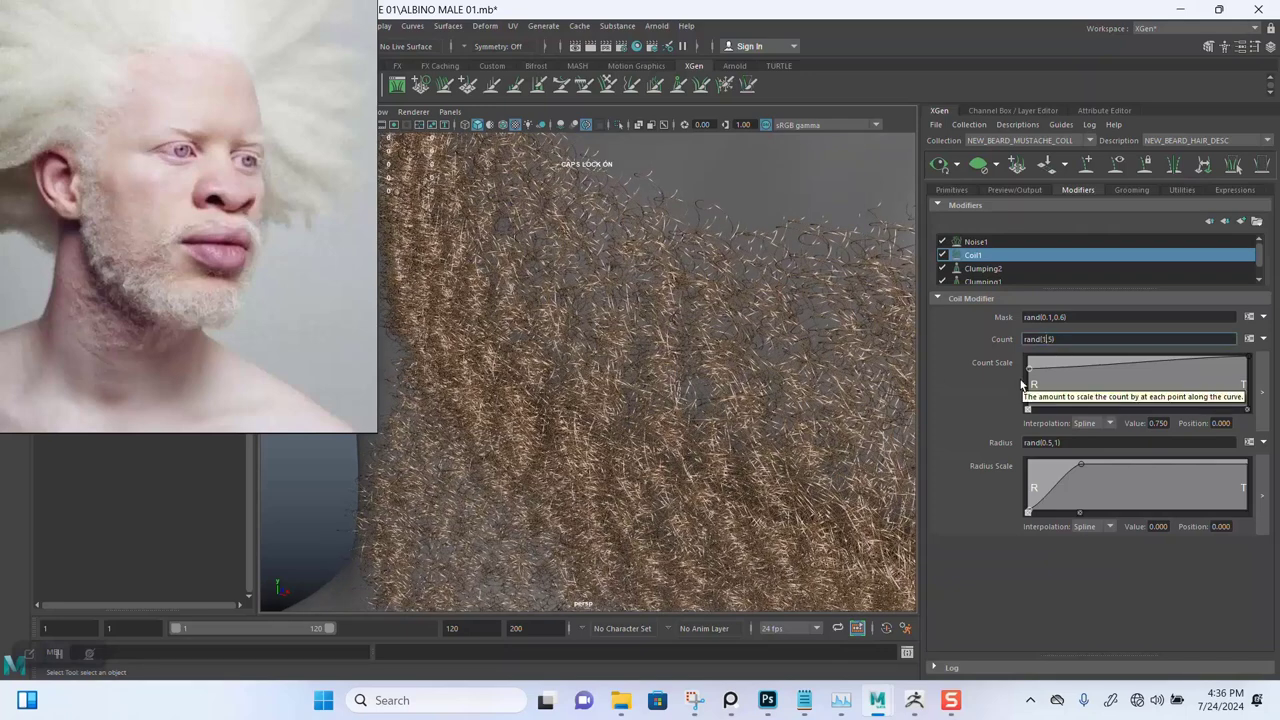
{"action": "left_click", "coordinate": [1020, 381]}
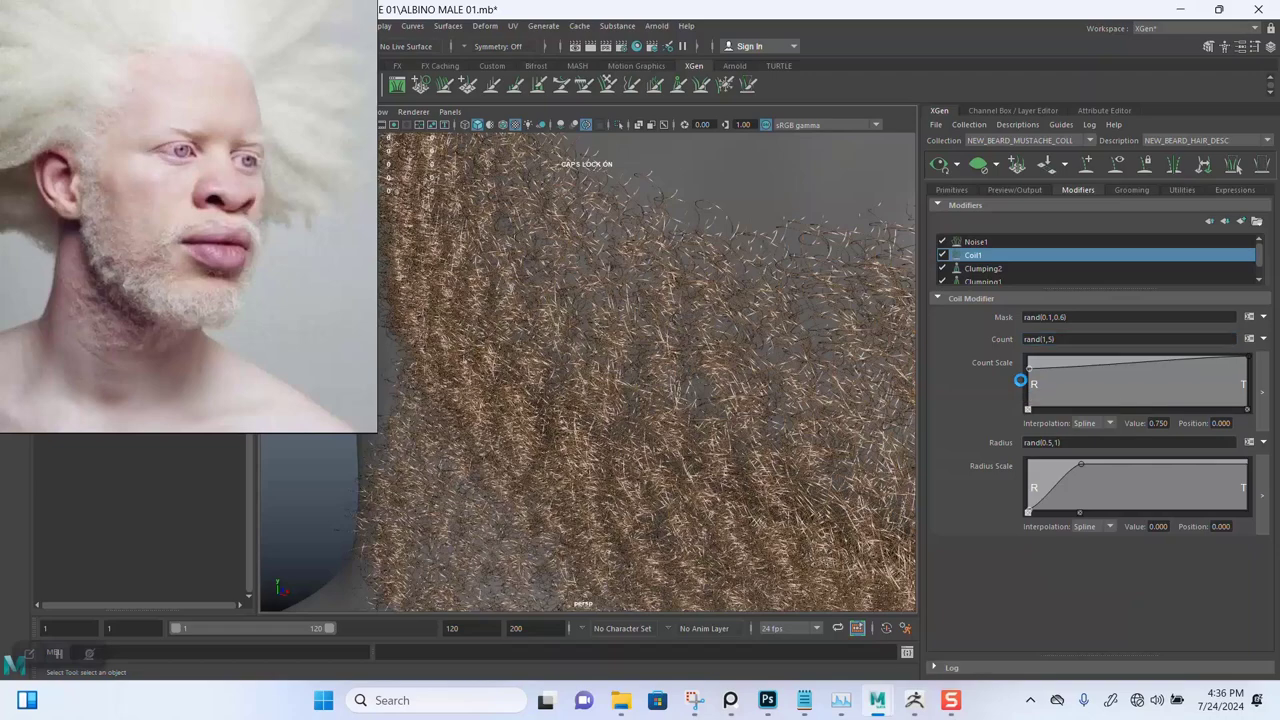
Inspect the beard with the wider coil count range along the cheek, jaw and mouth corner
{"action": "scroll", "coordinate": [594, 371], "scroll_direction": "down", "scroll_amount": 6}
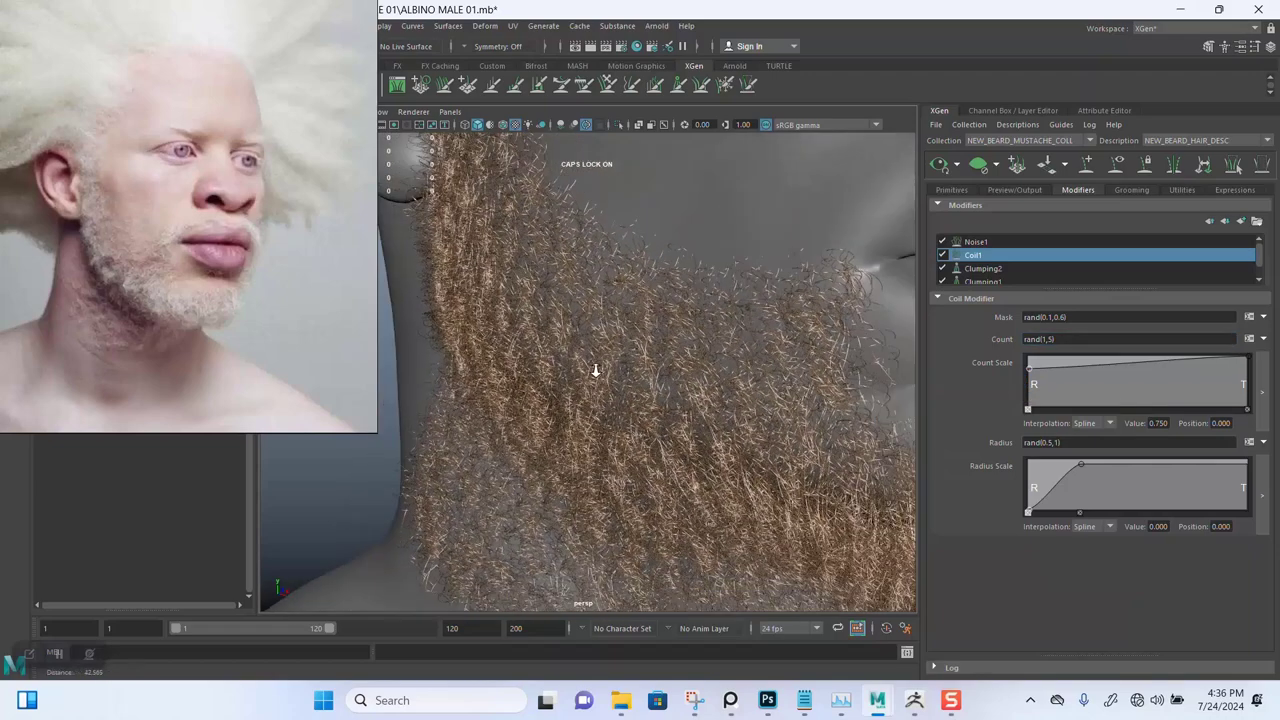
{"action": "left_click_drag", "start_coordinate": [632, 379], "coordinate": [691, 371], "text": "alt"}
{"action": "scroll", "coordinate": [637, 404], "scroll_direction": "up", "scroll_amount": 2}
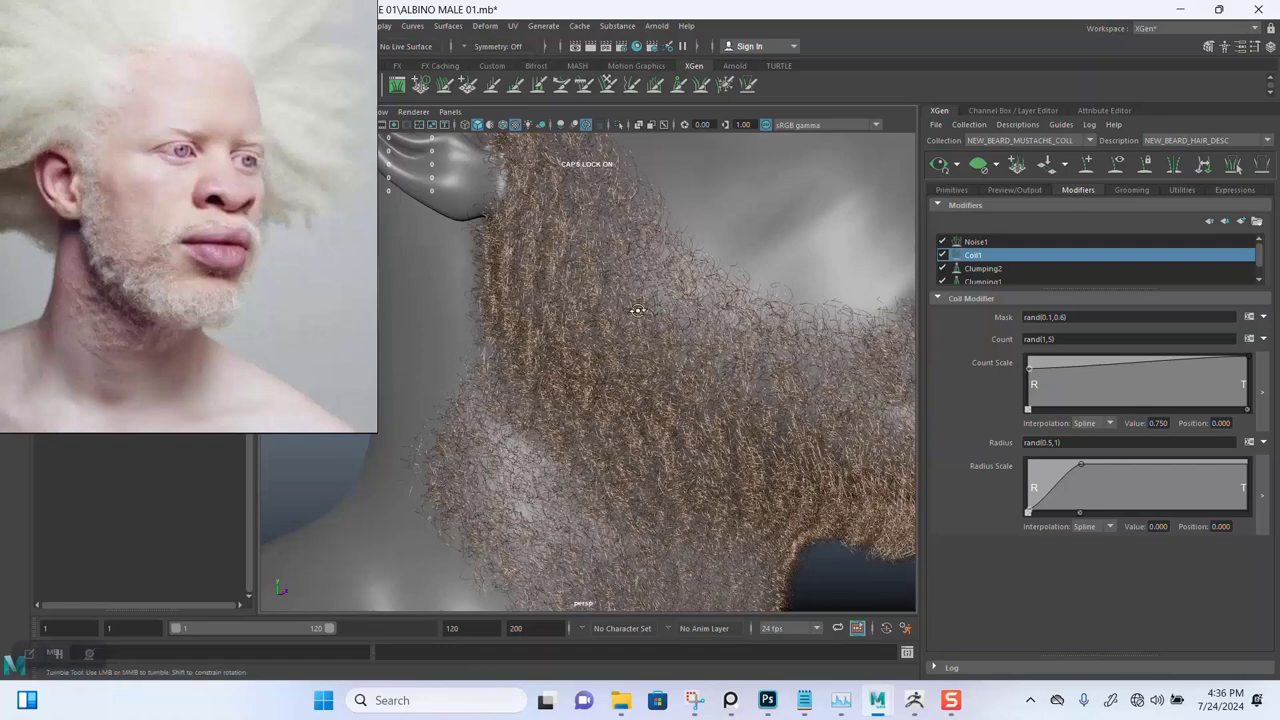
{"action": "left_click_drag", "start_coordinate": [637, 311], "coordinate": [648, 319], "text": "alt"}
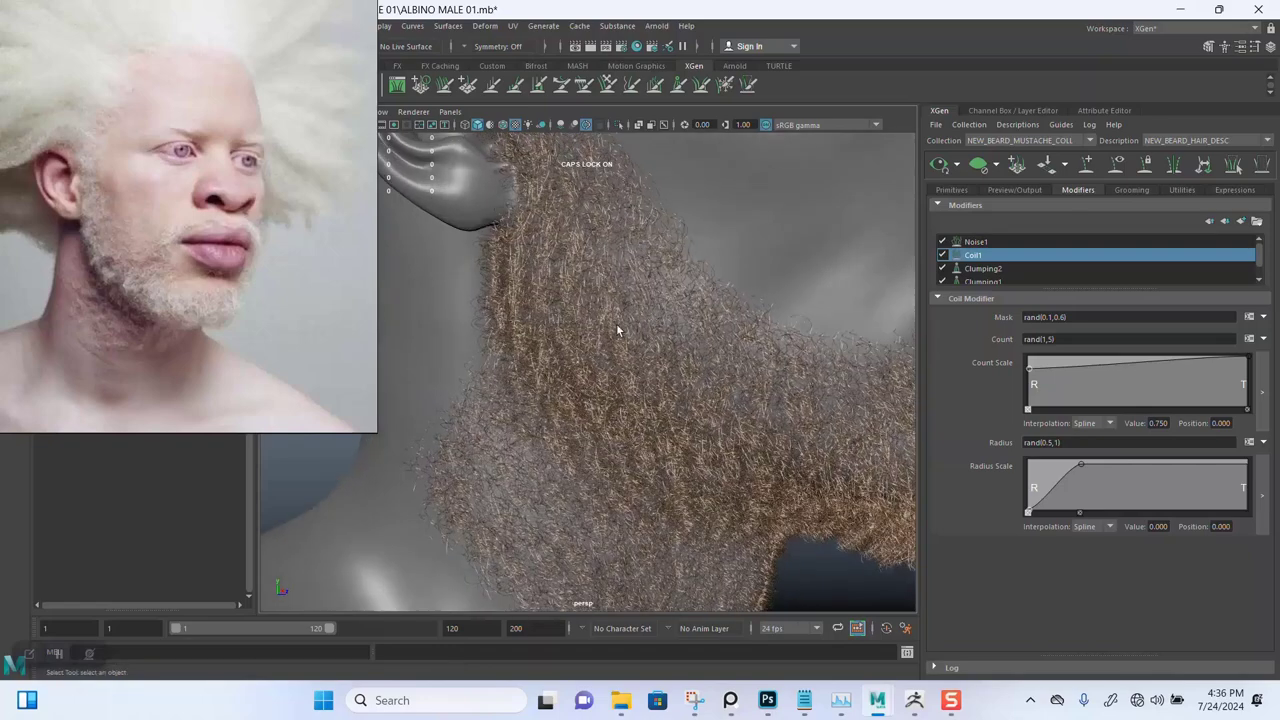
{"action": "right_click_drag", "start_coordinate": [614, 326], "coordinate": [617, 434], "text": "alt"}
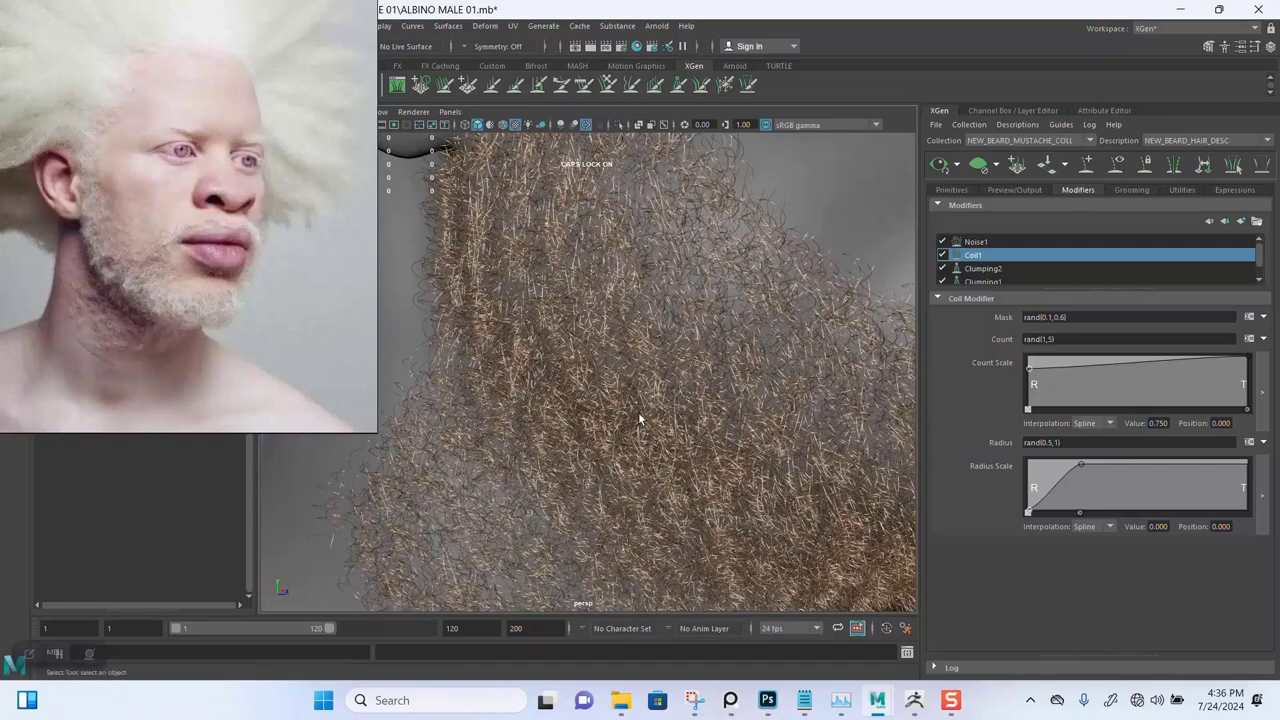
{"action": "left_click_drag", "start_coordinate": [628, 404], "coordinate": [602, 357], "text": "alt"}
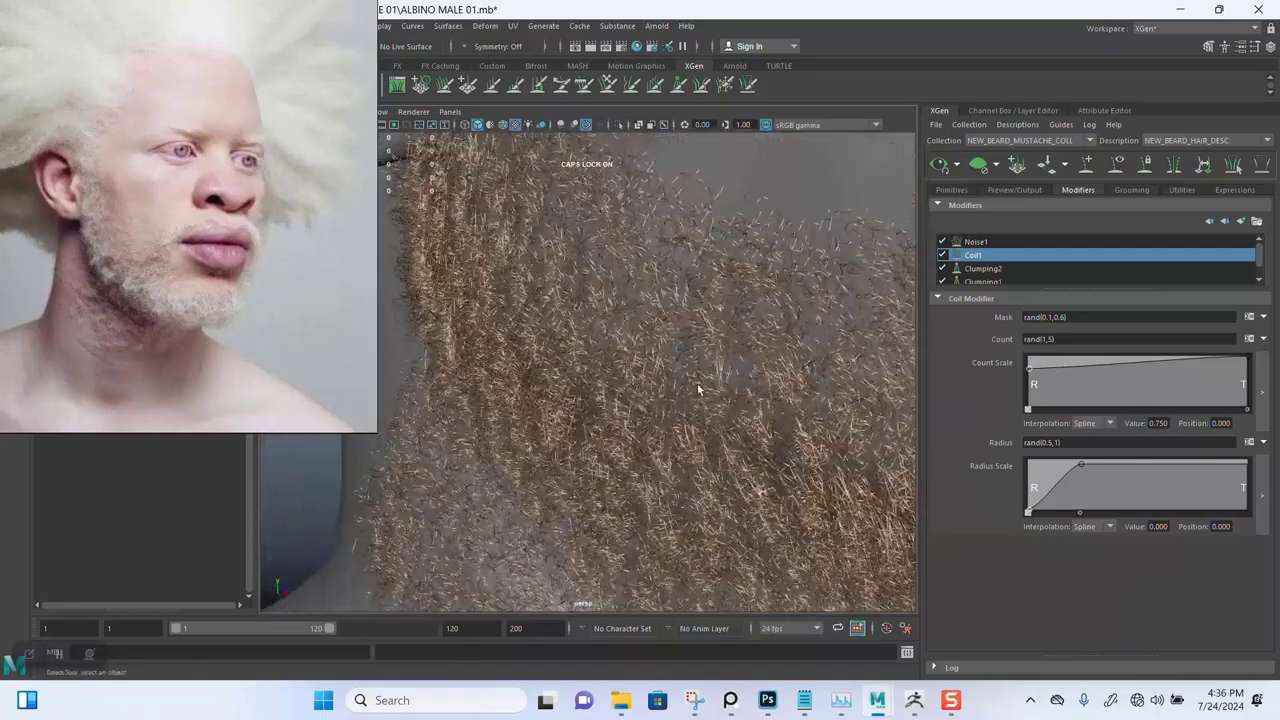
{"action": "right_click_drag", "start_coordinate": [656, 427], "coordinate": [577, 349], "text": "alt"}
{"action": "left_click_drag", "start_coordinate": [660, 350], "coordinate": [591, 351], "text": "alt"}
{"action": "right_click_drag", "start_coordinate": [591, 351], "coordinate": [600, 357], "text": "alt"}
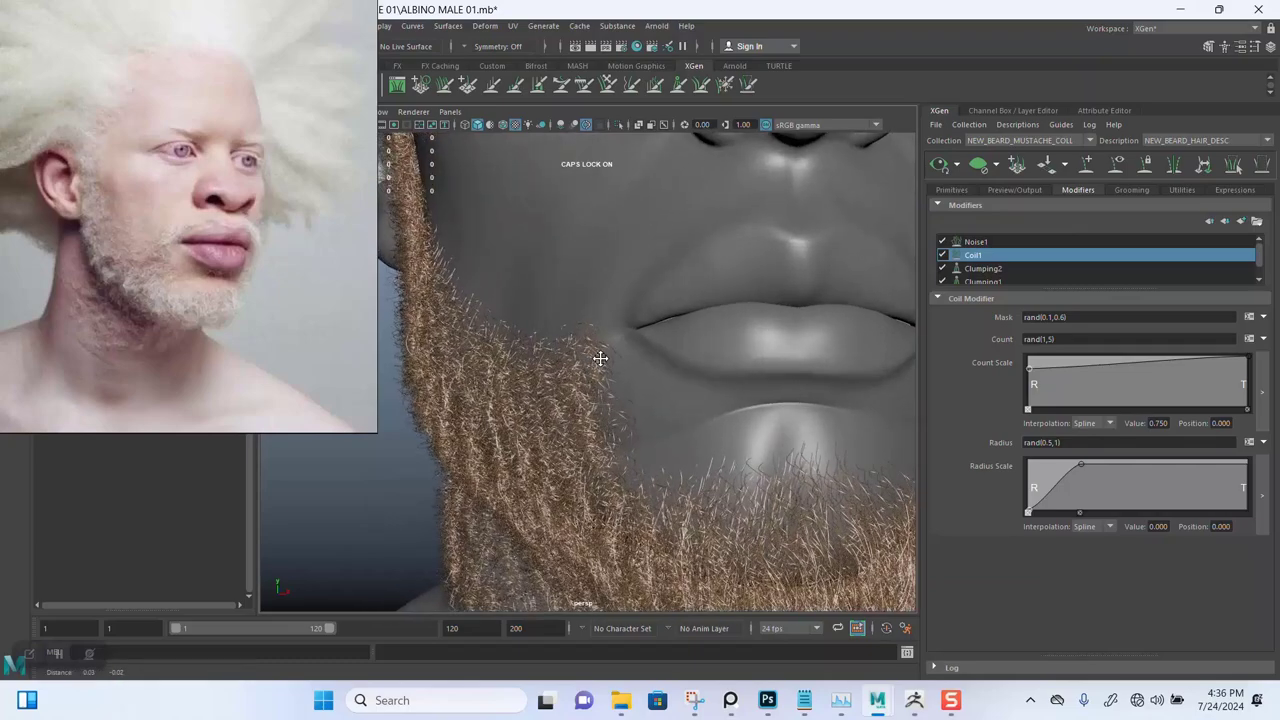
Inspect the coils and noise close up around the chin, under the jaw and on the neck
{"action": "left_click_drag", "start_coordinate": [533, 362], "coordinate": [594, 263], "text": "alt"}
{"action": "right_click_drag", "start_coordinate": [594, 263], "coordinate": [620, 384], "text": "alt"}
{"action": "mouse_move", "coordinate": [619, 385]}
{"action": "left_mouse_down", "text": "alt"}
{"action": "mouse_move", "coordinate": [643, 352]}
{"action": "mouse_move", "coordinate": [640, 363]}
{"action": "mouse_move", "coordinate": [674, 371]}
{"action": "mouse_move", "coordinate": [641, 374]}
{"action": "left_mouse_up", "text": "alt"}
{"action": "middle_click_drag", "start_coordinate": [641, 374], "coordinate": [634, 377], "text": "alt"}
{"action": "right_click_drag", "start_coordinate": [634, 377], "coordinate": [591, 340], "text": "alt"}
{"action": "left_click_drag", "start_coordinate": [591, 340], "coordinate": [699, 349], "text": "alt"}
{"action": "right_click_drag", "start_coordinate": [699, 349], "coordinate": [637, 415], "text": "alt"}
{"action": "left_click_drag", "start_coordinate": [637, 415], "coordinate": [620, 392], "text": "alt"}
{"action": "right_click_drag", "start_coordinate": [645, 397], "coordinate": [591, 351], "text": "alt"}
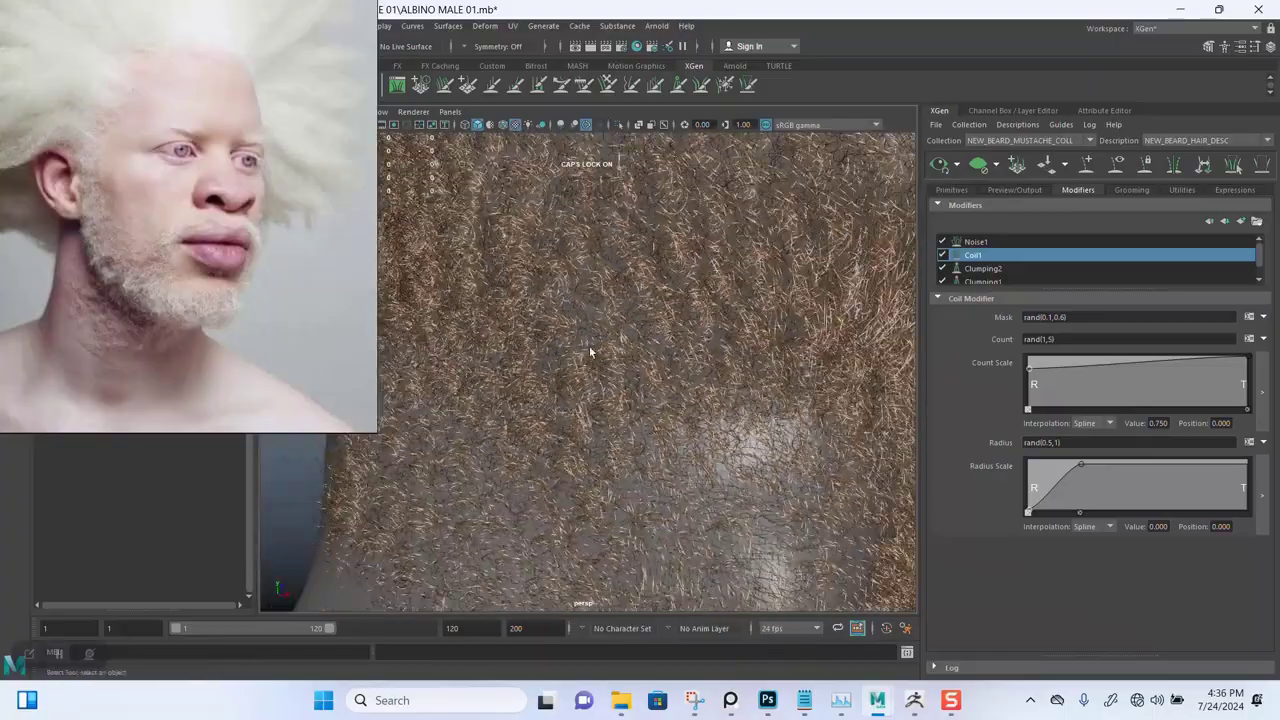
{"action": "middle_click_drag", "start_coordinate": [650, 382], "coordinate": [629, 309], "text": "alt"}
{"action": "right_click_drag", "start_coordinate": [630, 309], "coordinate": [597, 360], "text": "alt"}
{"action": "middle_click_drag", "start_coordinate": [597, 360], "coordinate": [600, 323], "text": "alt"}
{"action": "left_click_drag", "start_coordinate": [634, 400], "coordinate": [549, 458], "text": "alt"}
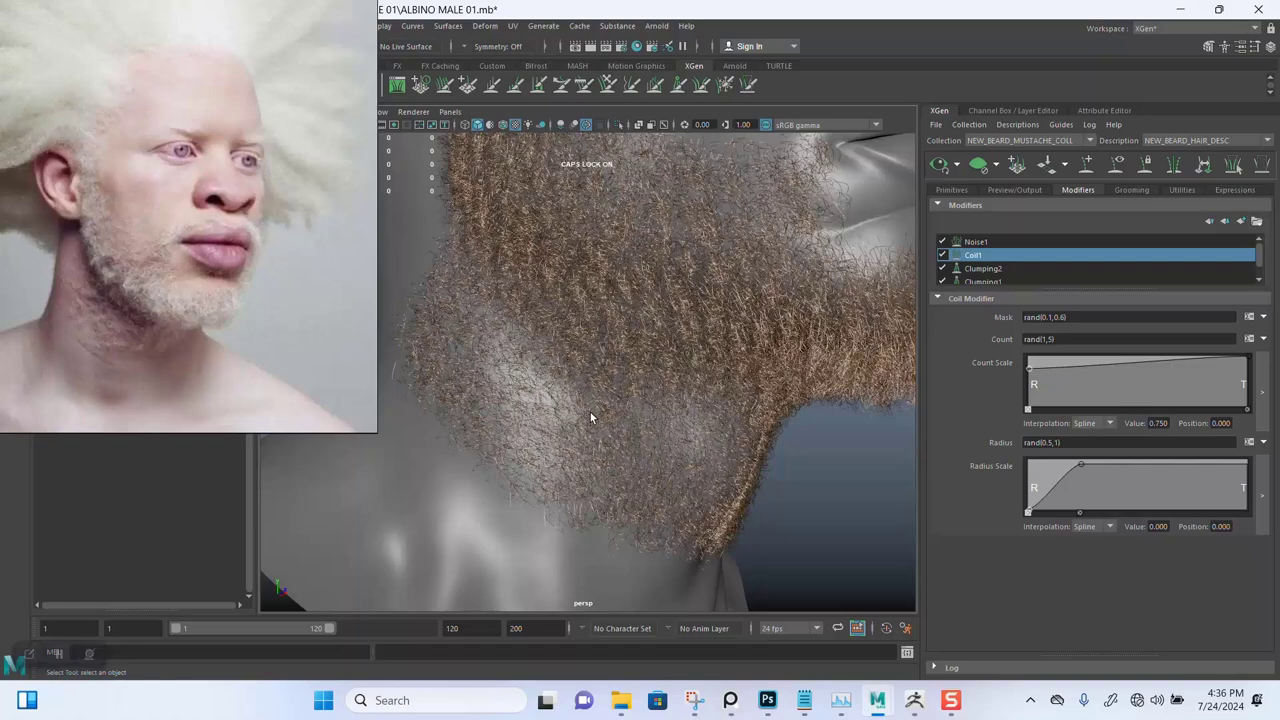
Check the beard's lower edge on the neck from the side, and save the scene
{"action": "middle_click_drag", "start_coordinate": [590, 412], "coordinate": [617, 422], "text": "alt"}
{"action": "left_click_drag", "start_coordinate": [549, 386], "coordinate": [579, 378], "text": "alt"}
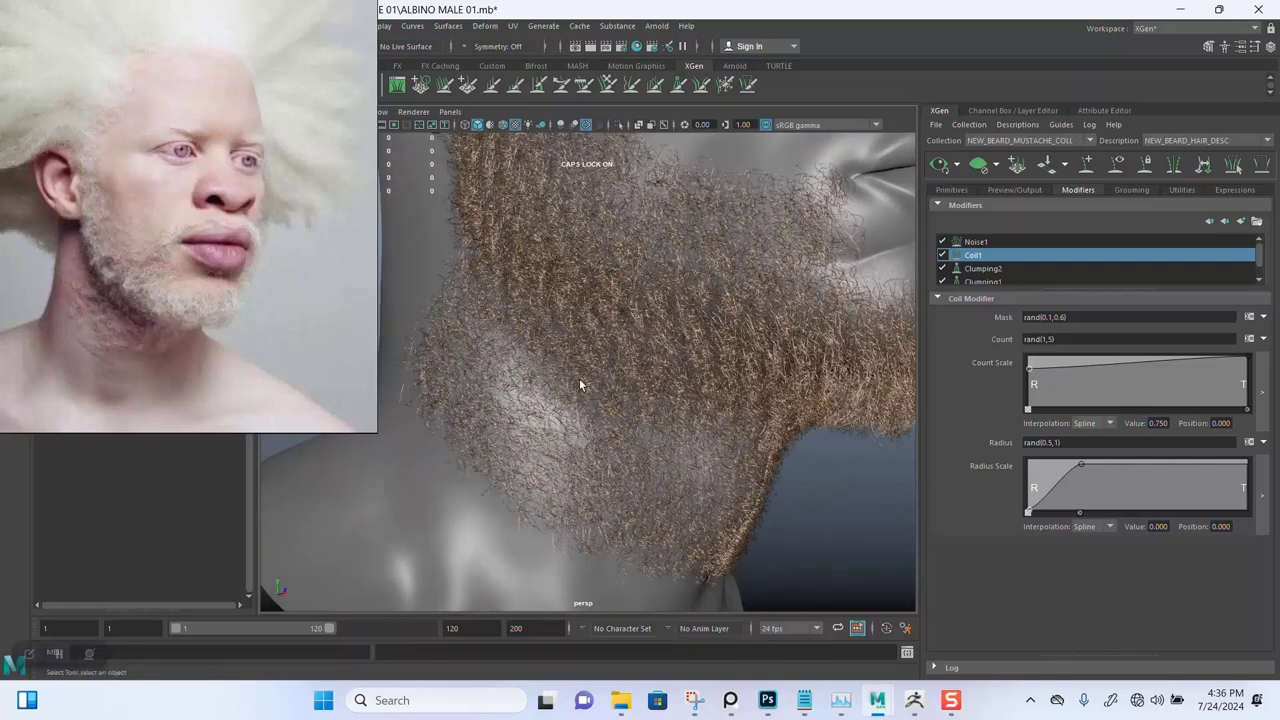
{"action": "right_click_drag", "start_coordinate": [584, 410], "coordinate": [601, 416], "text": "alt"}
{"action": "middle_click_drag", "start_coordinate": [607, 382], "coordinate": [616, 404], "text": "alt"}
{"action": "mouse_move", "coordinate": [616, 408]}
{"action": "right_mouse_down", "text": "alt"}
{"action": "mouse_move", "coordinate": [574, 366]}
{"action": "mouse_move", "coordinate": [593, 425]}
{"action": "mouse_move", "coordinate": [611, 366]}
{"action": "mouse_move", "coordinate": [608, 413]}
{"action": "right_mouse_up", "text": "alt"}
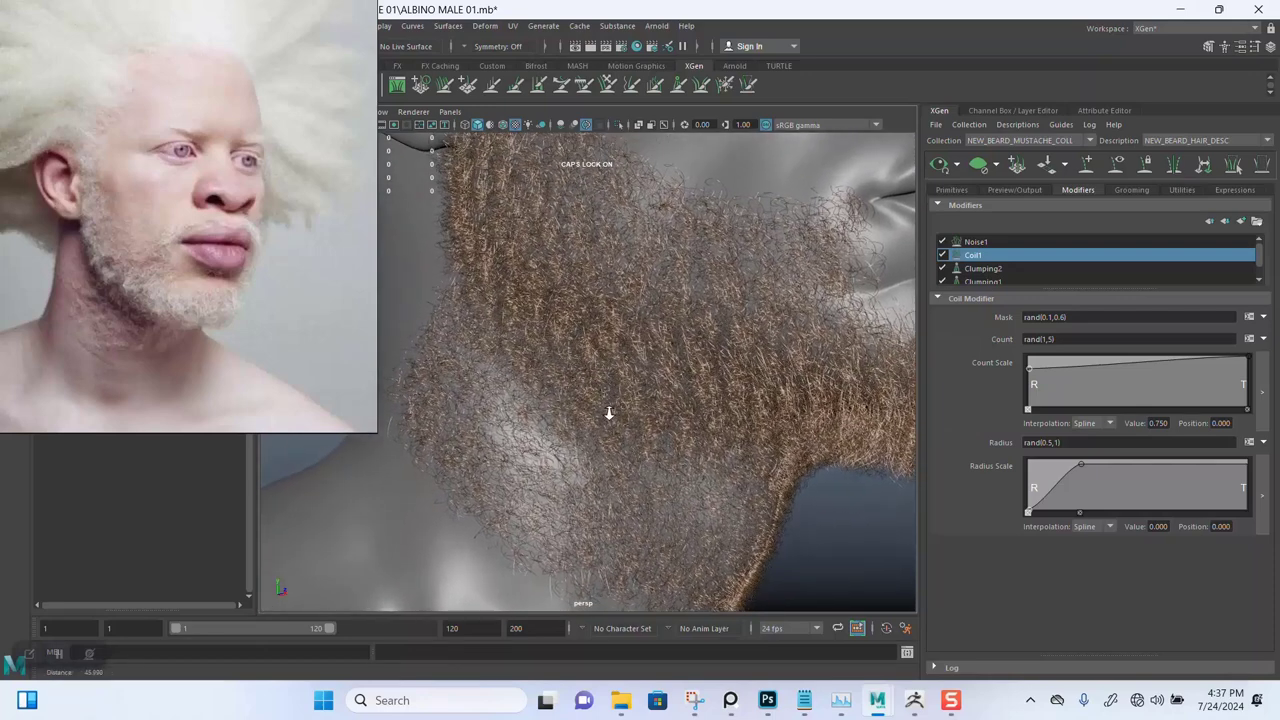
{"action": "key", "text": "ctrl+s"}
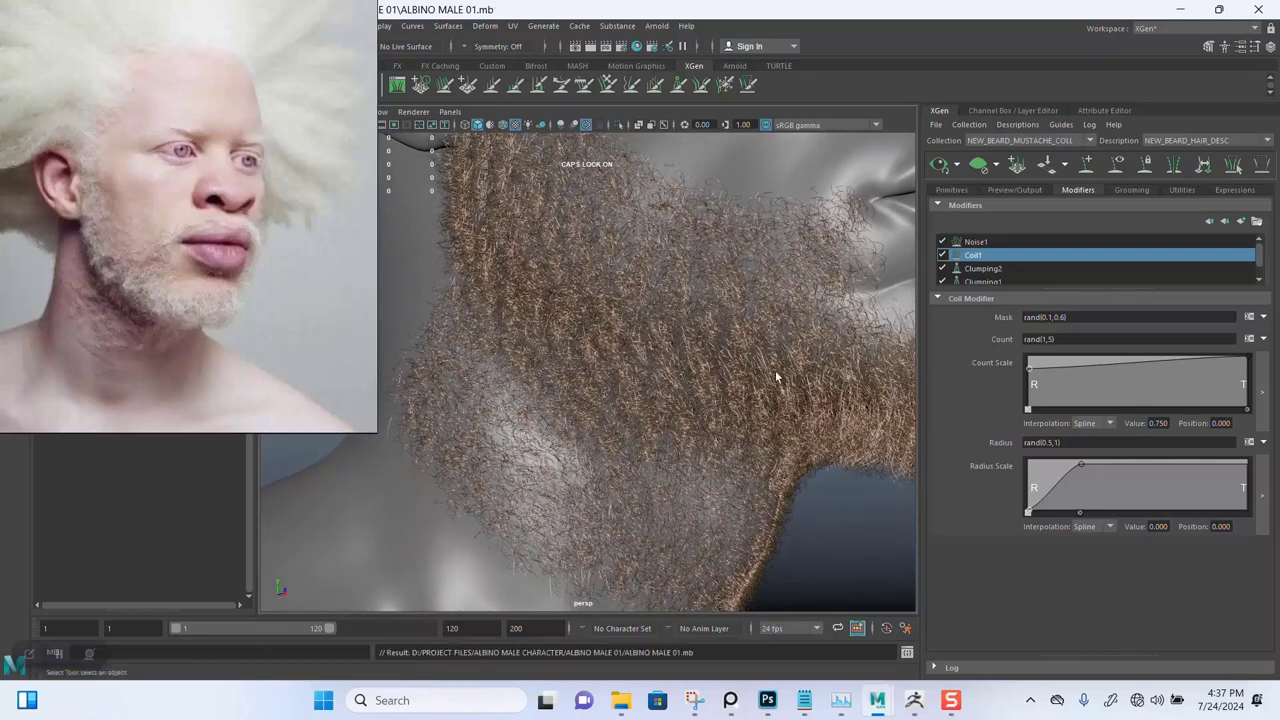
Inspect the beard close up along the cheek and jaw, and review the first noise modifier's mask, frequency and magnitude expressions
{"action": "middle_click_drag", "start_coordinate": [631, 338], "coordinate": [603, 470], "text": "alt"}
{"action": "right_click_drag", "start_coordinate": [591, 394], "coordinate": [632, 391], "text": "alt"}
{"action": "middle_click_drag", "start_coordinate": [632, 391], "coordinate": [645, 360], "text": "alt"}
{"action": "left_click_drag", "start_coordinate": [731, 344], "coordinate": [686, 357], "text": "alt"}
{"action": "middle_click_drag", "start_coordinate": [686, 357], "coordinate": [684, 323], "text": "alt"}
{"action": "right_click_drag", "start_coordinate": [684, 323], "coordinate": [620, 380], "text": "alt"}
{"action": "left_click", "coordinate": [974, 242]}
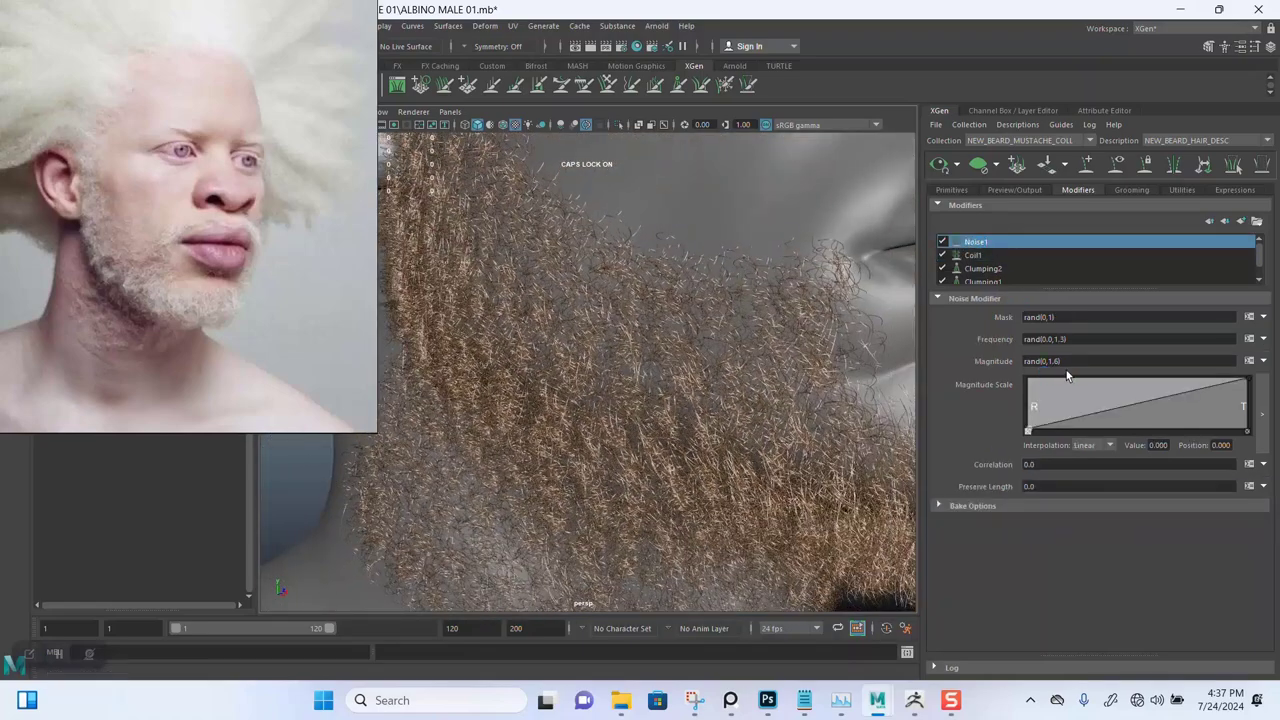
{"action": "left_click", "coordinate": [1054, 317]}
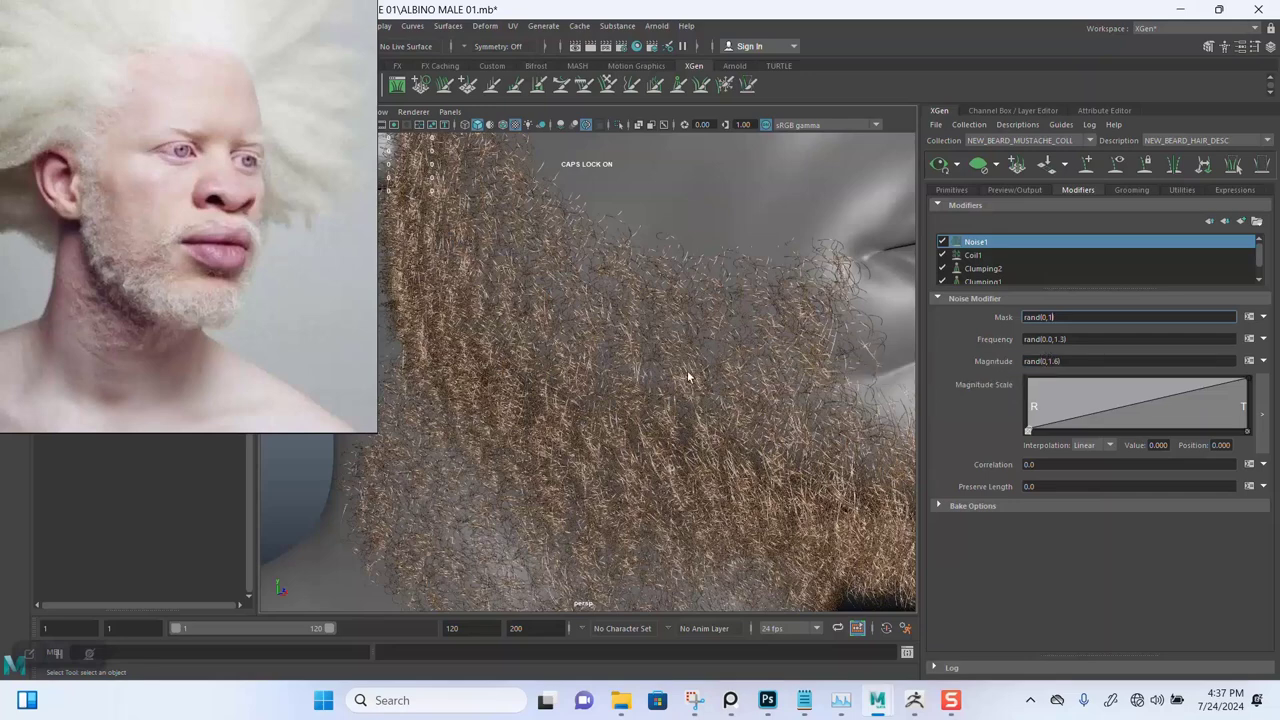
{"action": "right_click_drag", "start_coordinate": [689, 376], "coordinate": [688, 349], "text": "alt"}
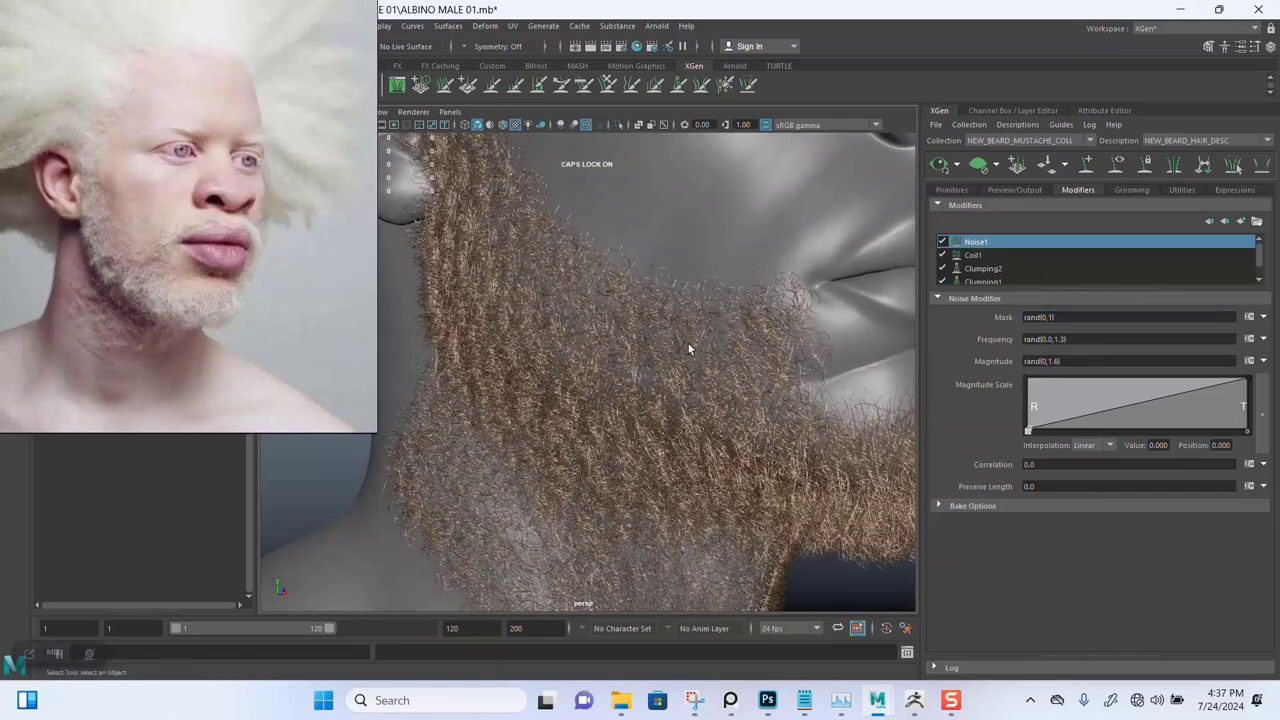
Add a second Noise modifier to the beard description's modifier stack
{"action": "left_click", "coordinate": [1243, 221]}
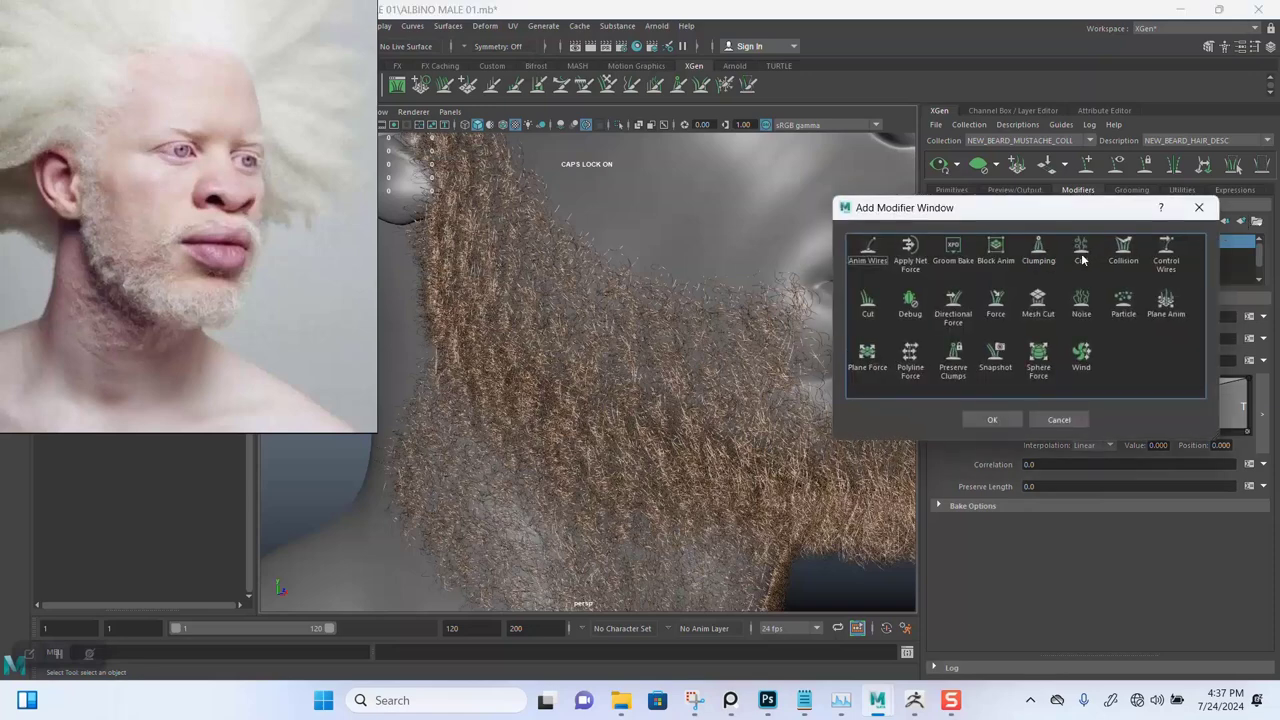
{"action": "left_click", "coordinate": [1082, 305]}
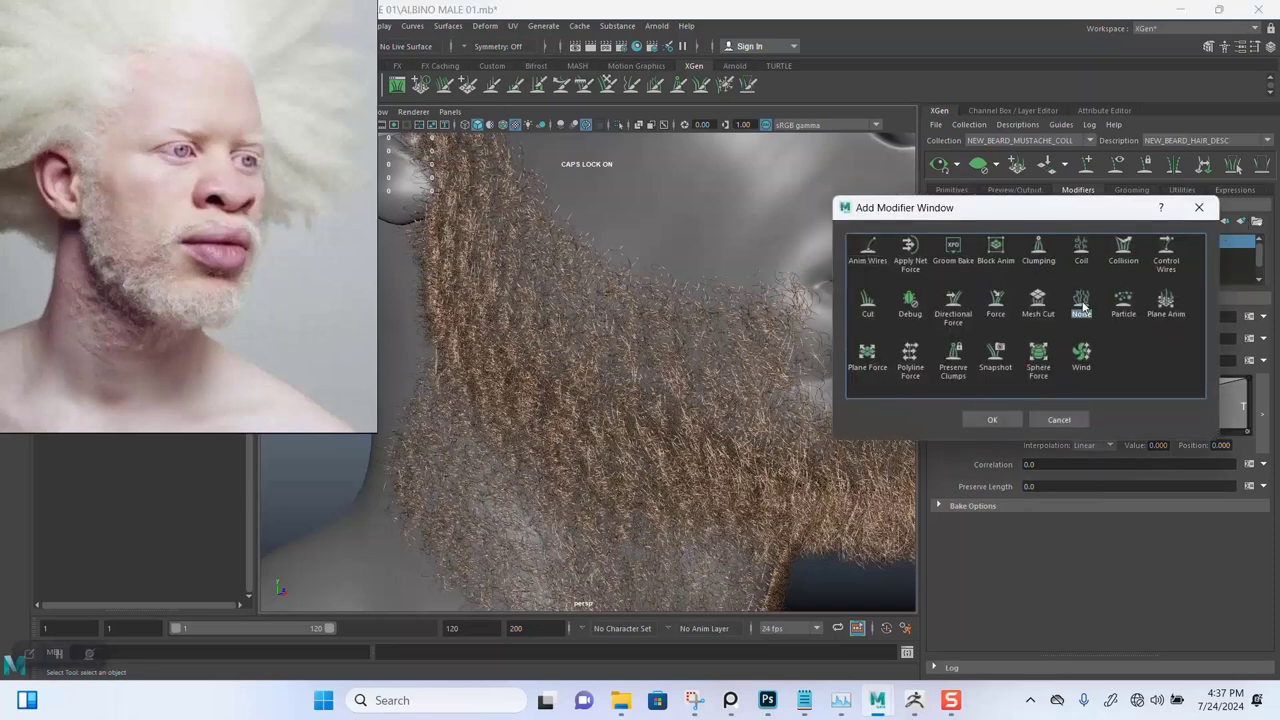
{"action": "left_click", "coordinate": [991, 419]}
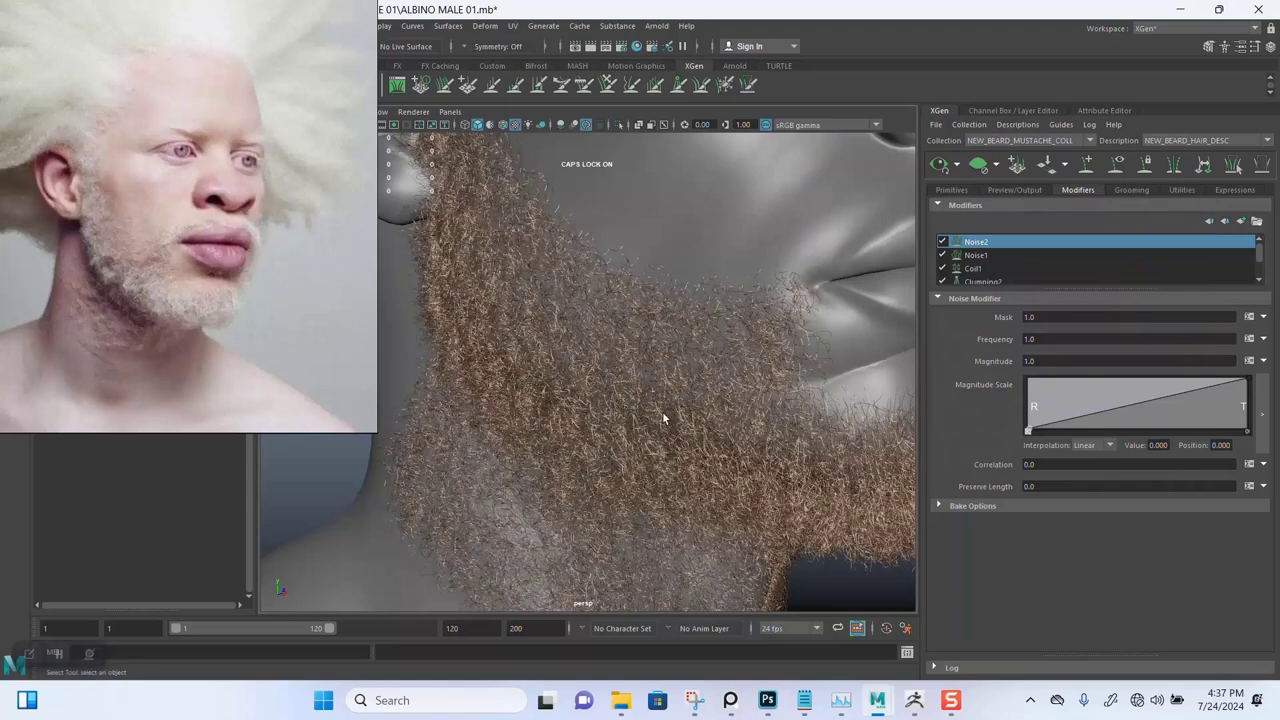
Inspect the effect of the second noise modifier on the cheek and jaw hair, close up and from farther away
{"action": "right_click_drag", "start_coordinate": [663, 412], "coordinate": [606, 356], "text": "alt"}
{"action": "middle_click_drag", "start_coordinate": [617, 368], "coordinate": [638, 363], "text": "alt"}
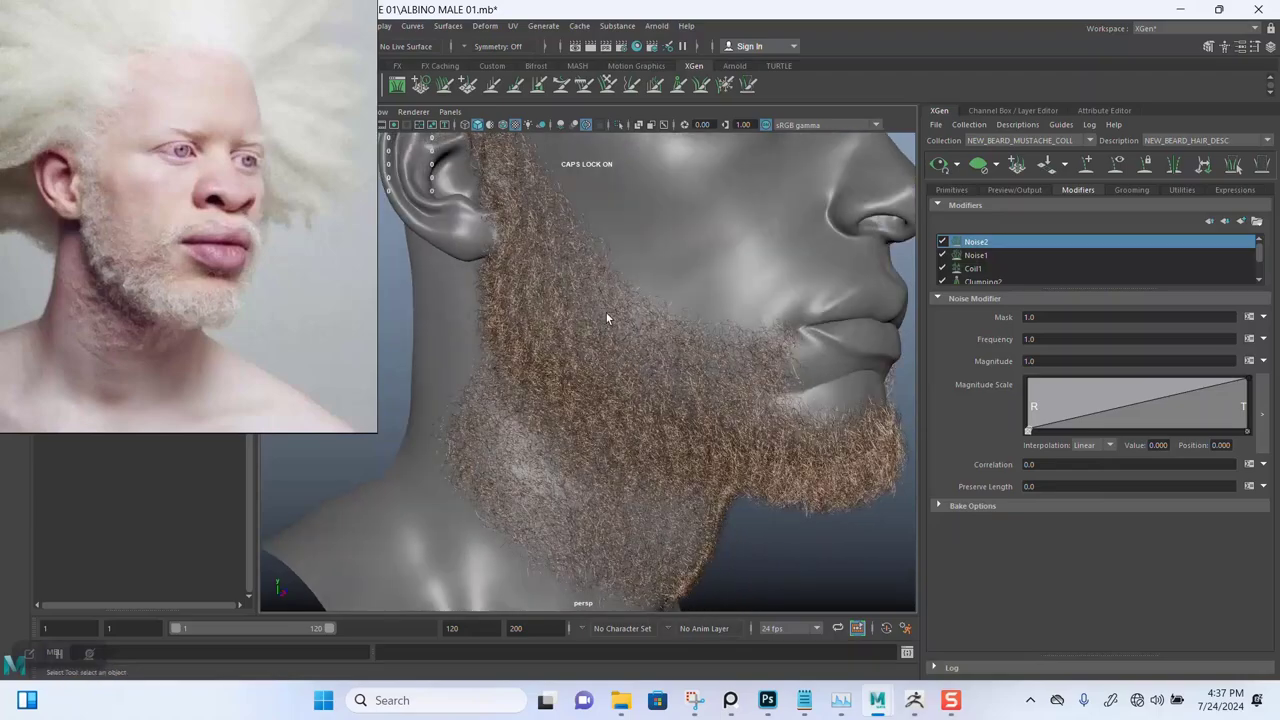
{"action": "right_click_drag", "start_coordinate": [606, 313], "coordinate": [616, 374], "text": "alt"}
{"action": "mouse_move", "coordinate": [616, 374]}
{"action": "left_mouse_down", "text": "alt"}
{"action": "mouse_move", "coordinate": [666, 322]}
{"action": "mouse_move", "coordinate": [594, 346]}
{"action": "mouse_move", "coordinate": [637, 385]}
{"action": "left_mouse_up", "text": "alt"}
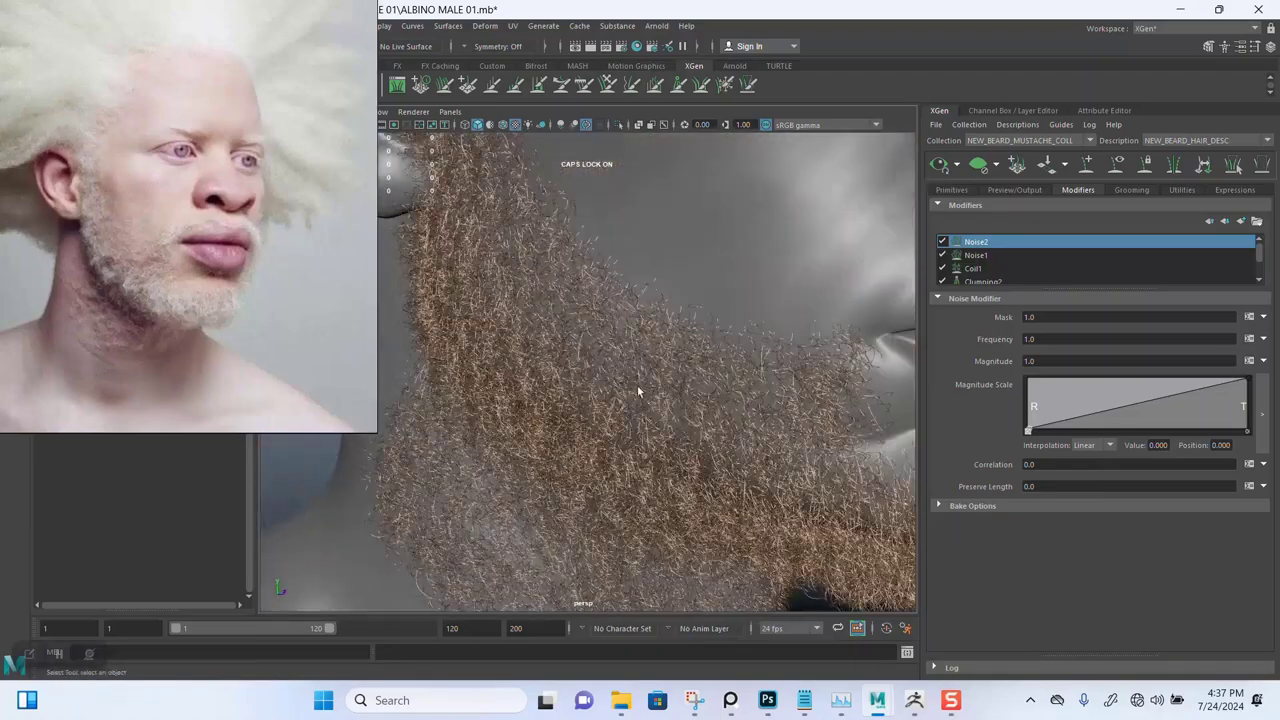
{"action": "middle_click_drag", "start_coordinate": [637, 385], "coordinate": [649, 417], "text": "alt"}
{"action": "right_click_drag", "start_coordinate": [649, 417], "coordinate": [582, 353], "text": "alt"}
{"action": "mouse_move", "coordinate": [582, 358]}
{"action": "left_mouse_down", "text": "alt"}
{"action": "mouse_move", "coordinate": [657, 357]}
{"action": "mouse_move", "coordinate": [577, 354]}
{"action": "left_mouse_up", "text": "alt"}
{"action": "right_click_drag", "start_coordinate": [577, 361], "coordinate": [611, 440], "text": "alt"}
{"action": "middle_click_drag", "start_coordinate": [611, 440], "coordinate": [638, 386], "text": "alt"}
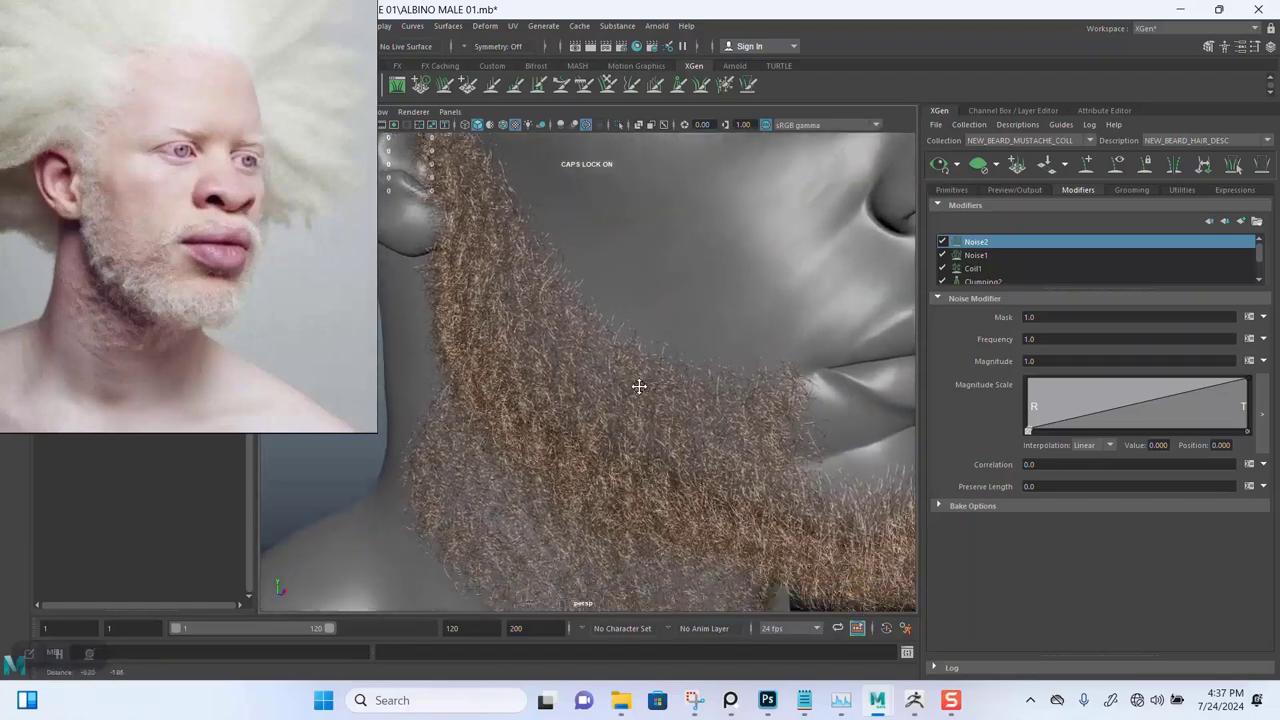
{"action": "right_click_drag", "start_coordinate": [638, 386], "coordinate": [650, 431], "text": "alt"}
{"action": "left_click_drag", "start_coordinate": [650, 431], "coordinate": [644, 408], "text": "alt"}
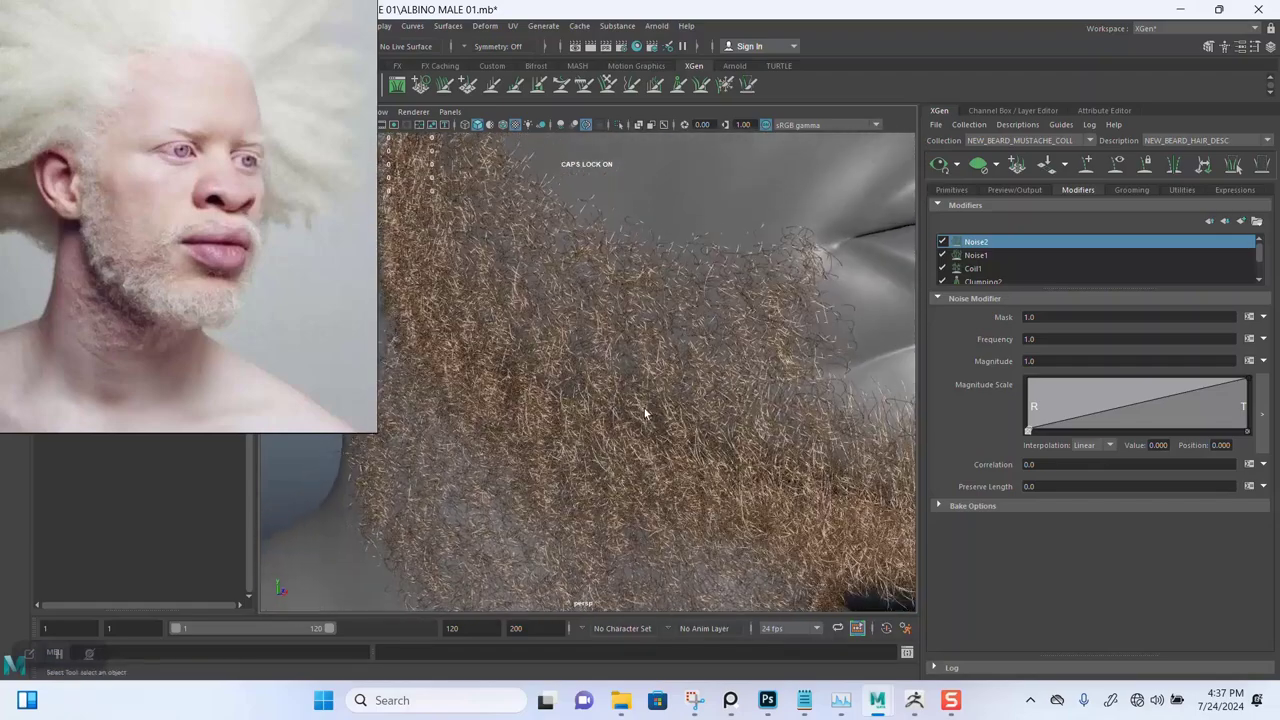
Compare the beard's noisier strands around the mouth corner, chin and side profile with the reference photo
{"action": "right_click_drag", "start_coordinate": [684, 408], "coordinate": [577, 346], "text": "alt"}
{"action": "left_click_drag", "start_coordinate": [577, 346], "coordinate": [663, 408], "text": "alt"}
{"action": "scroll", "coordinate": [542, 308], "scroll_direction": "up", "scroll_amount": 4}
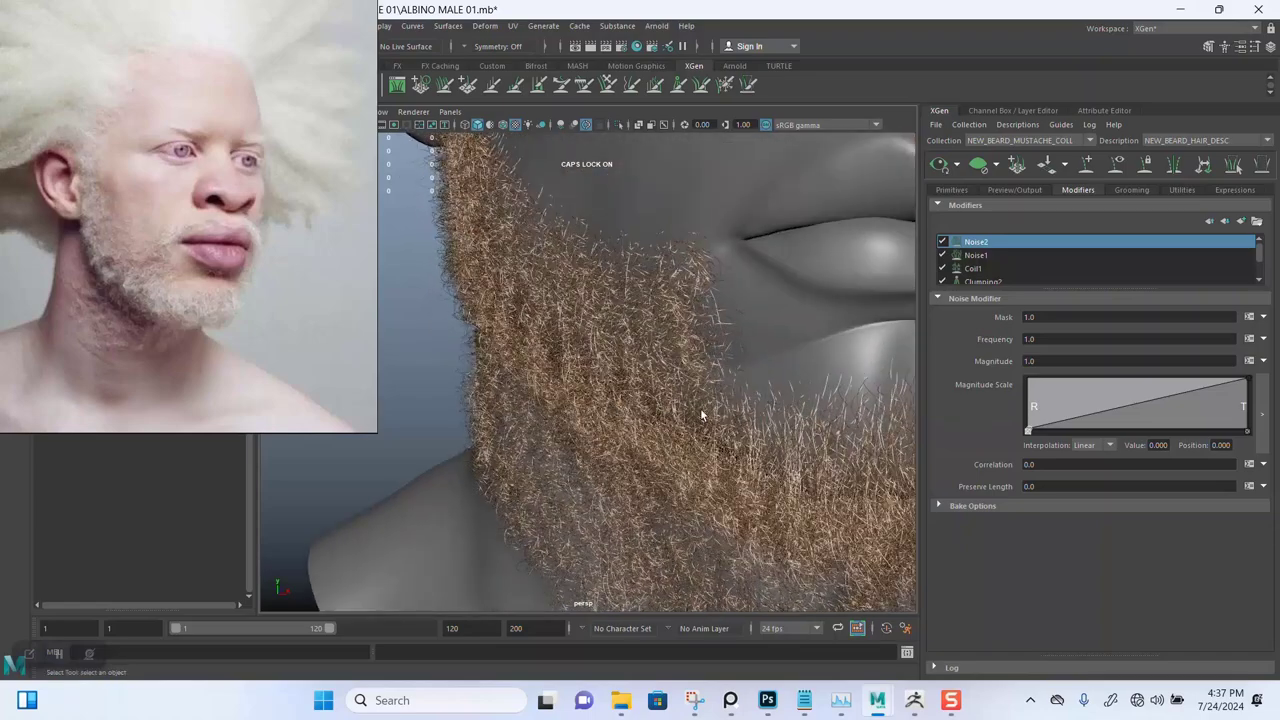
{"action": "right_click_drag", "start_coordinate": [701, 410], "coordinate": [629, 363], "text": "alt"}
{"action": "left_click_drag", "start_coordinate": [629, 363], "coordinate": [666, 360], "text": "alt"}
{"action": "mouse_move", "coordinate": [586, 385]}
{"action": "right_mouse_down", "text": "alt"}
{"action": "mouse_move", "coordinate": [614, 385]}
{"action": "mouse_move", "coordinate": [599, 344]}
{"action": "mouse_move", "coordinate": [599, 388]}
{"action": "right_mouse_up", "text": "alt"}
{"action": "scroll", "coordinate": [627, 338], "scroll_direction": "down", "scroll_amount": 3}
{"action": "mouse_move", "coordinate": [627, 338]}
{"action": "left_mouse_down", "text": "alt"}
{"action": "mouse_move", "coordinate": [571, 414]}
{"action": "mouse_move", "coordinate": [563, 347]}
{"action": "mouse_move", "coordinate": [497, 337]}
{"action": "mouse_move", "coordinate": [520, 309]}
{"action": "mouse_move", "coordinate": [614, 327]}
{"action": "left_mouse_up", "text": "alt"}
{"action": "scroll", "coordinate": [563, 347], "scroll_direction": "down", "scroll_amount": 3}
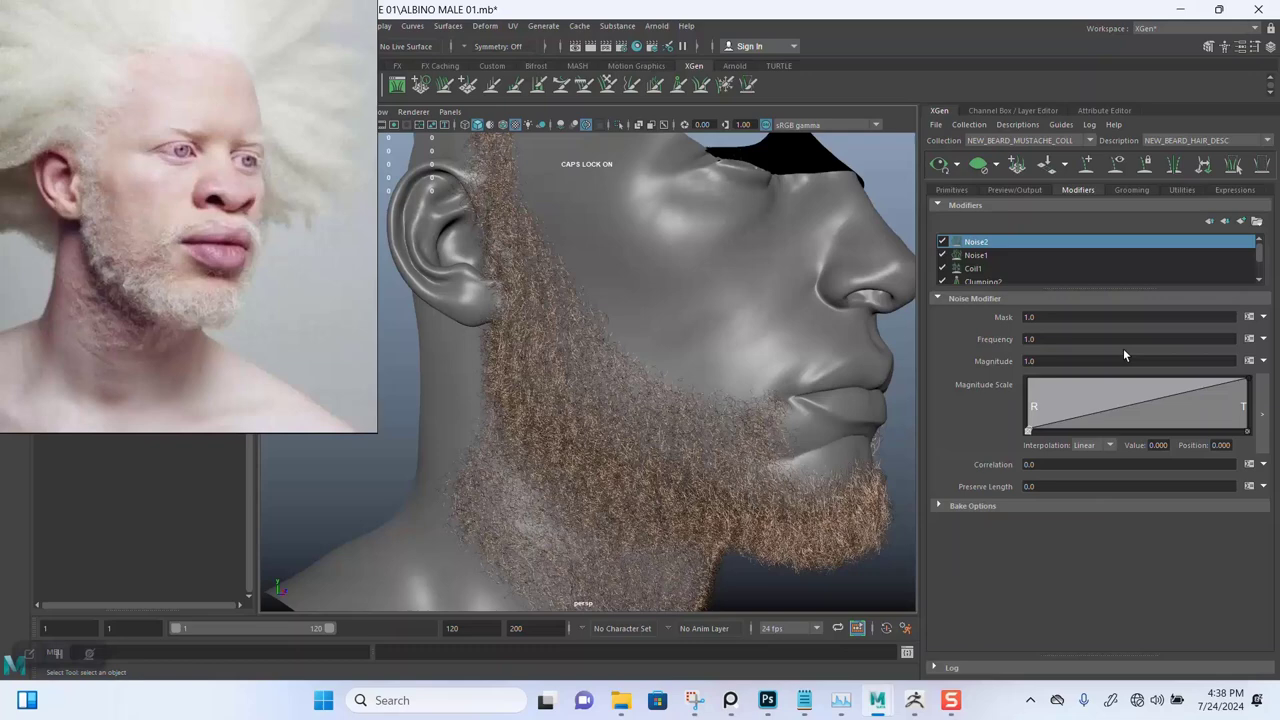
Set the second noise modifier's mask expression to rand(0.5,1) and check the strands along the jaw
{"action": "left_click", "coordinate": [1053, 316]}
{"action": "type", "text": "rand(0.5,1)"}
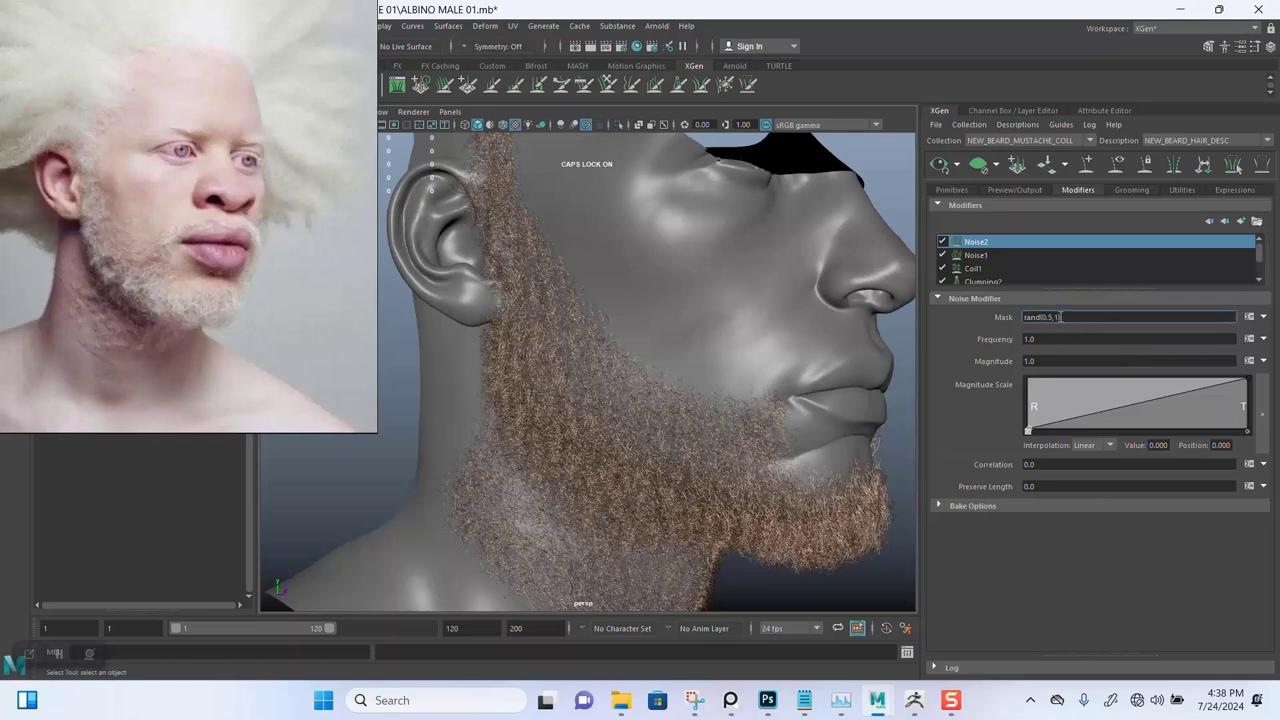
{"action": "key", "text": "Return"}
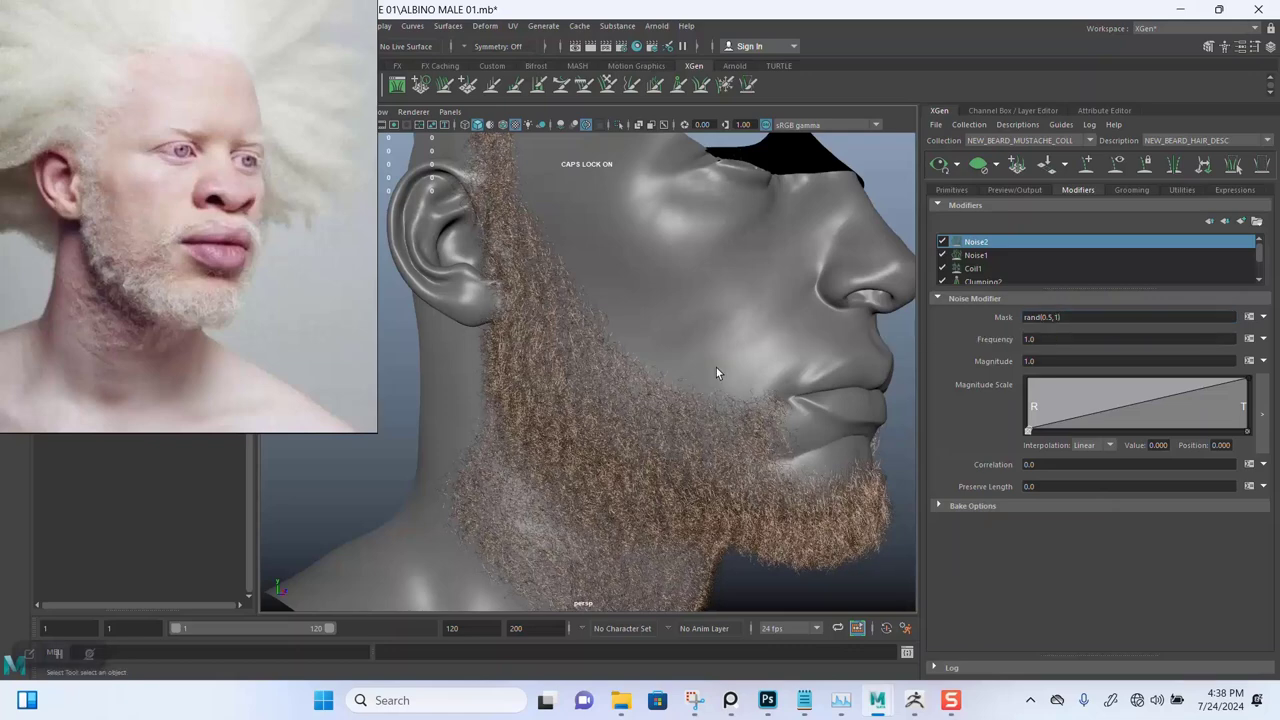
{"action": "right_click_drag", "start_coordinate": [676, 398], "coordinate": [698, 500], "text": "alt"}
{"action": "middle_click_drag", "start_coordinate": [699, 447], "coordinate": [674, 388], "text": "alt"}
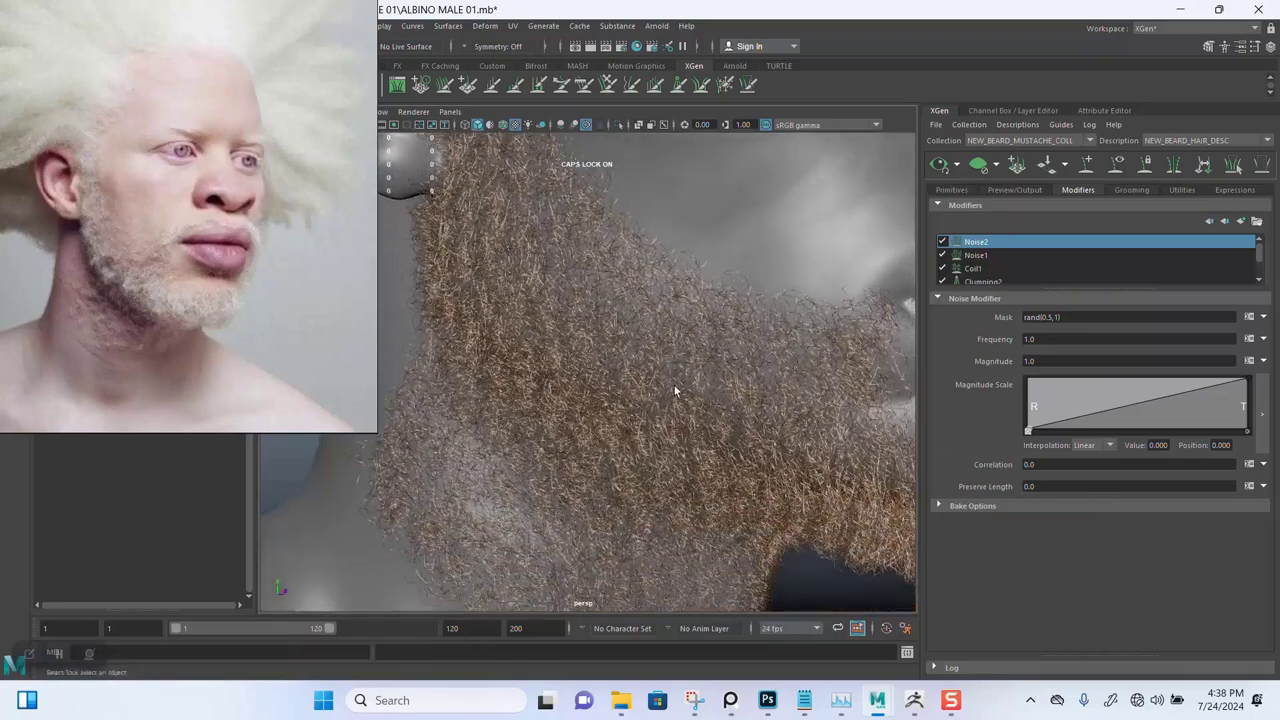
{"action": "left_click_drag", "start_coordinate": [674, 388], "coordinate": [718, 438], "text": "alt"}
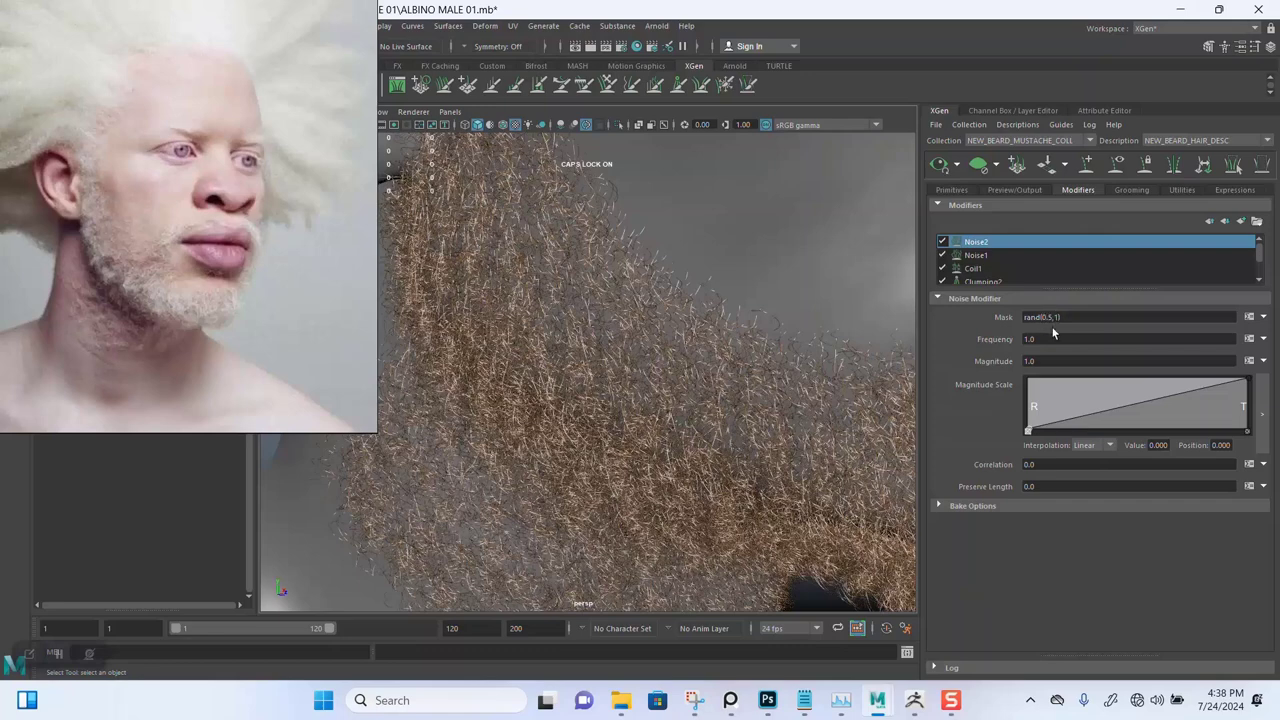
Set the second noise modifier's mask expression to rand(0.1,1)
{"action": "left_click", "coordinate": [1053, 317]}
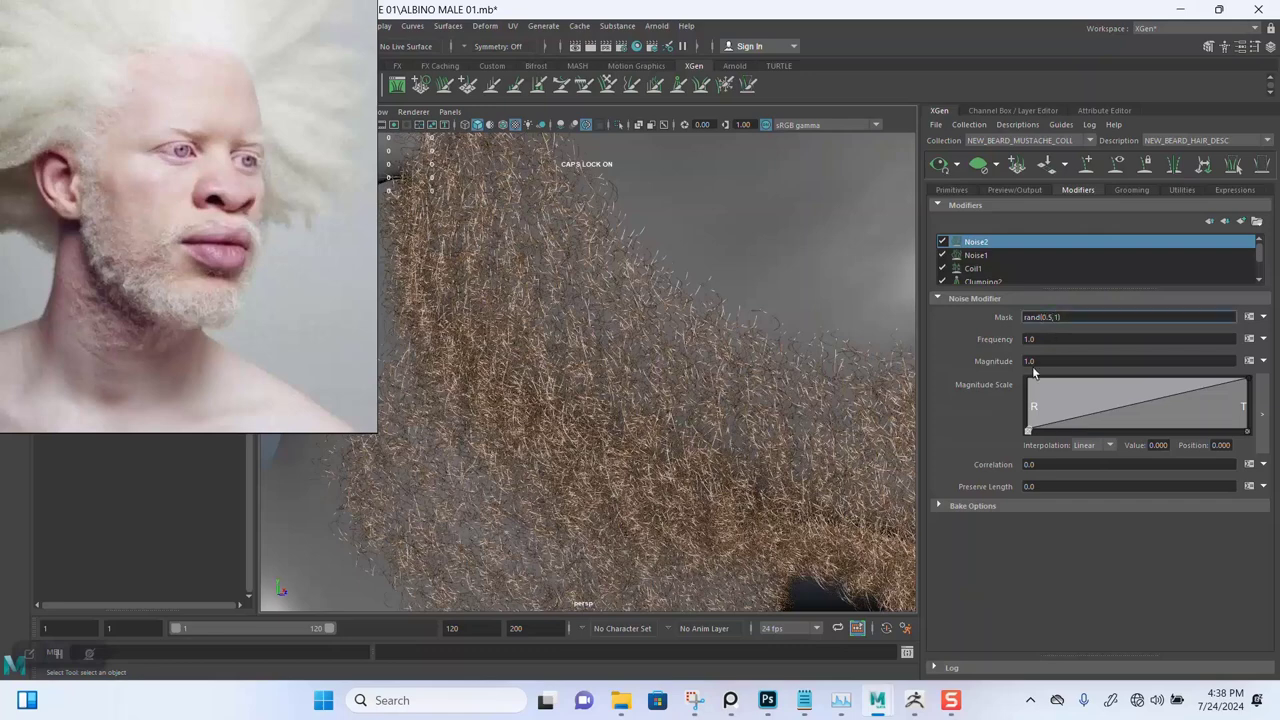
{"action": "key", "text": "BackSpace"}
{"action": "key", "text": "BackSpace"}
{"action": "key", "text": "Return"}
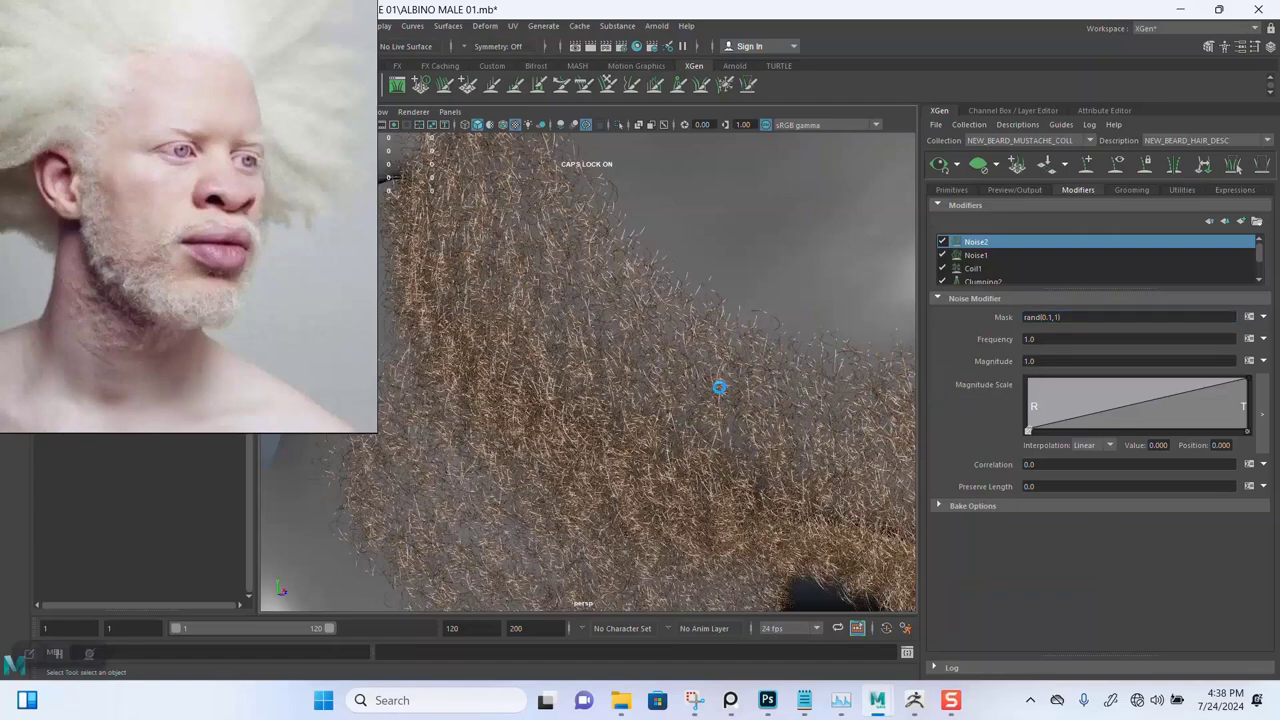
Inspect the beard with the wider noise mask range on the chin, cheek, jaw and sideburn
{"action": "right_click_drag", "start_coordinate": [701, 416], "coordinate": [591, 366], "text": "alt"}
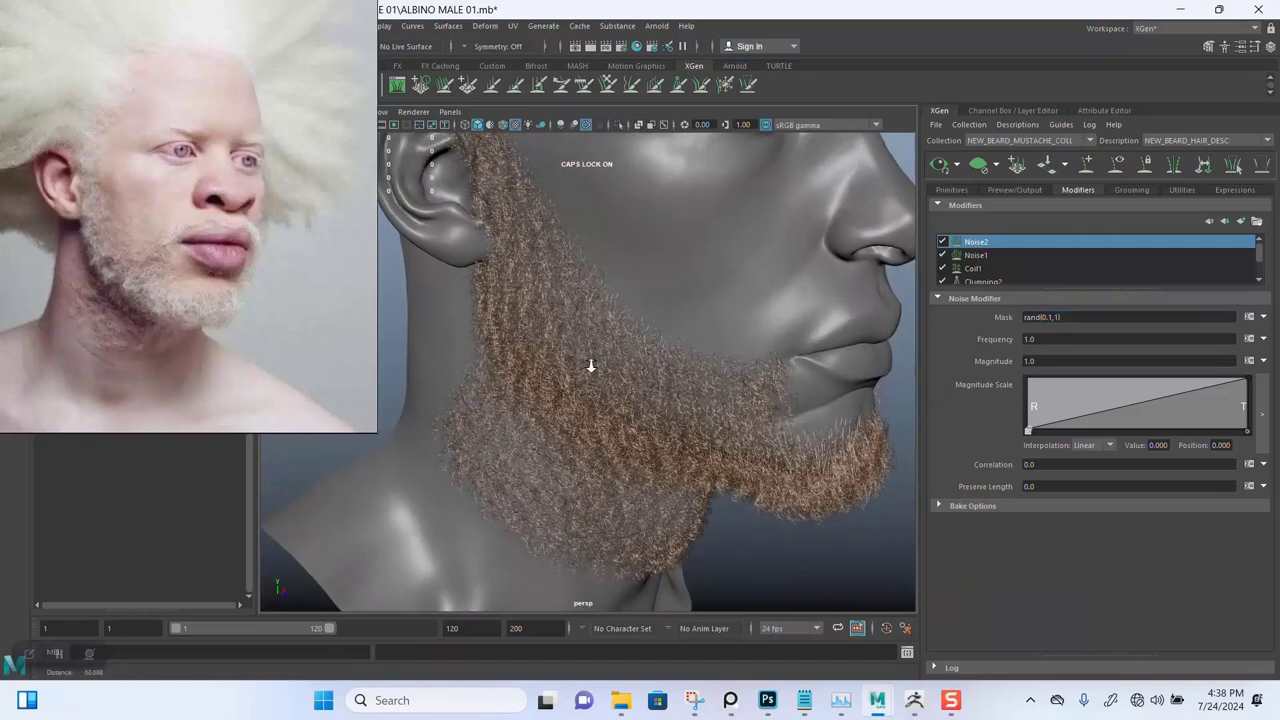
{"action": "left_click_drag", "start_coordinate": [591, 366], "coordinate": [673, 390], "text": "alt"}
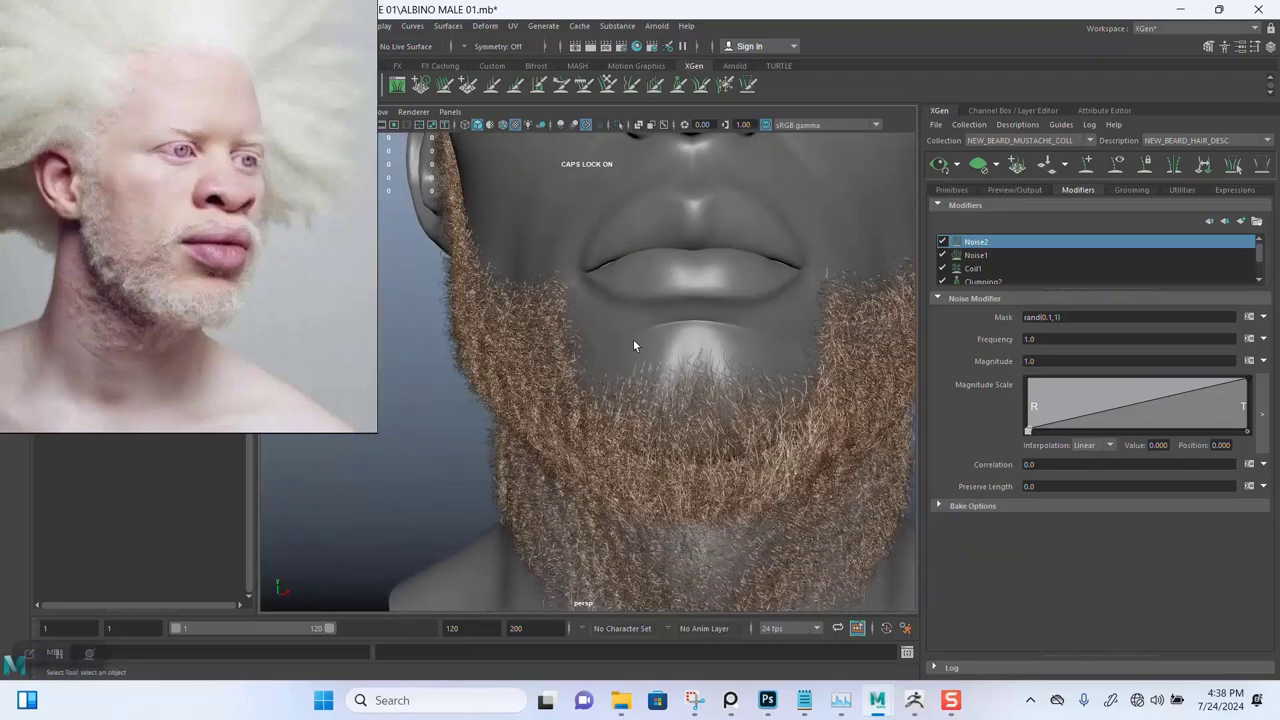
{"action": "left_click_drag", "start_coordinate": [633, 345], "coordinate": [684, 382], "text": "alt"}
{"action": "middle_click_drag", "start_coordinate": [636, 429], "coordinate": [666, 350], "text": "alt"}
{"action": "right_click_drag", "start_coordinate": [623, 349], "coordinate": [628, 406], "text": "alt"}
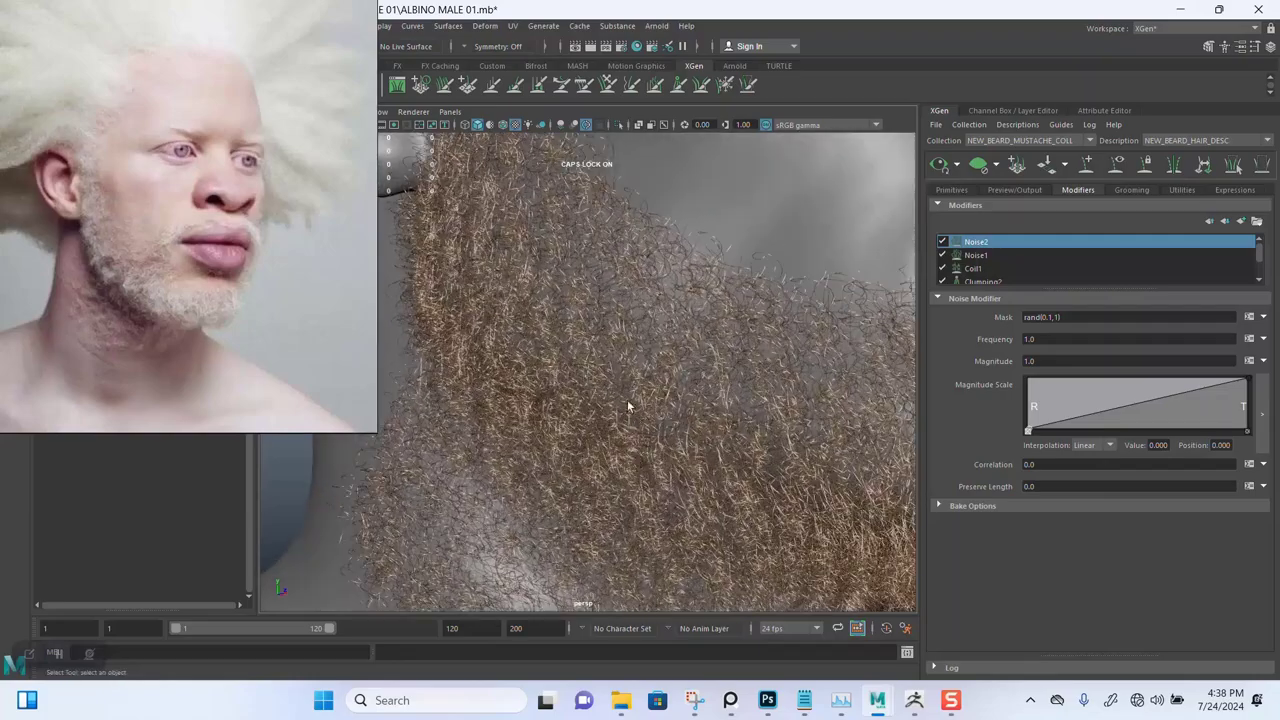
{"action": "left_click_drag", "start_coordinate": [628, 406], "coordinate": [666, 440], "text": "alt"}
{"action": "right_click_drag", "start_coordinate": [666, 440], "coordinate": [634, 390], "text": "alt"}
{"action": "left_click_drag", "start_coordinate": [634, 390], "coordinate": [614, 394], "text": "alt"}
{"action": "right_click_drag", "start_coordinate": [614, 394], "coordinate": [648, 381], "text": "alt"}
{"action": "middle_click_drag", "start_coordinate": [648, 381], "coordinate": [630, 436], "text": "alt"}
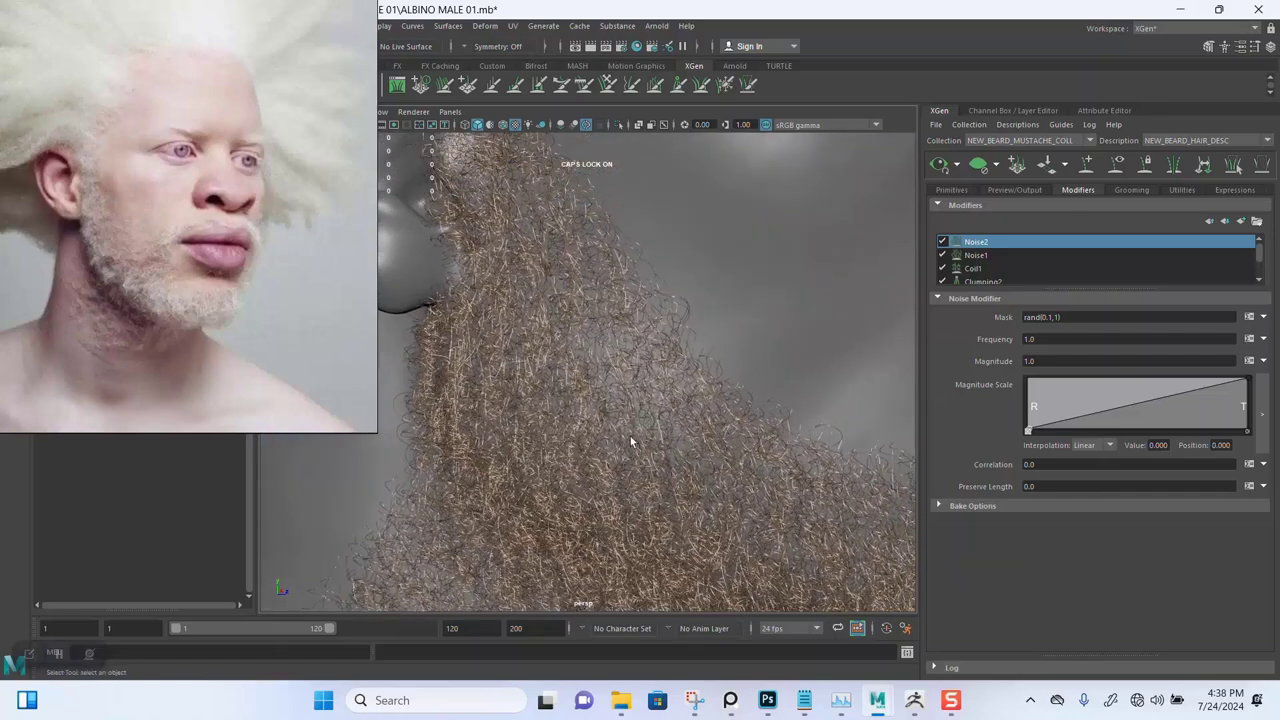
Check the whole beard from the side of the face and save the scene
{"action": "left_click_drag", "start_coordinate": [630, 436], "coordinate": [675, 404], "text": "alt"}
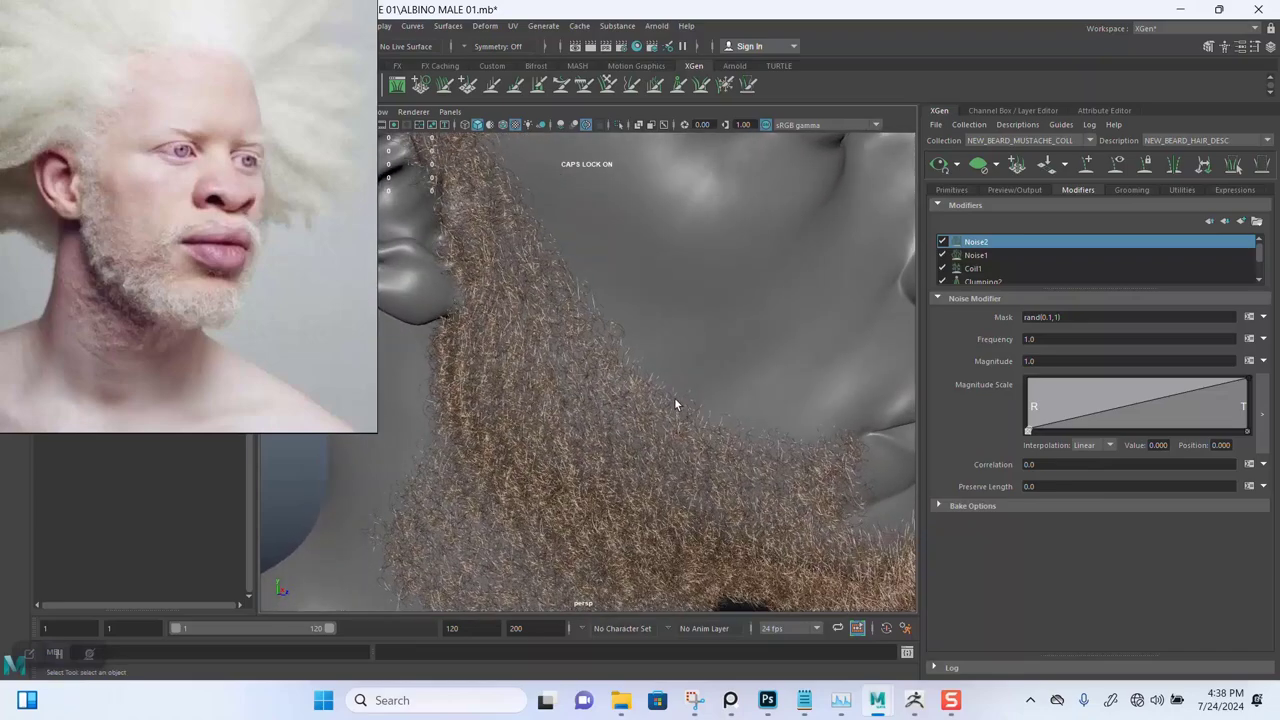
{"action": "right_click_drag", "start_coordinate": [674, 404], "coordinate": [693, 491], "text": "alt"}
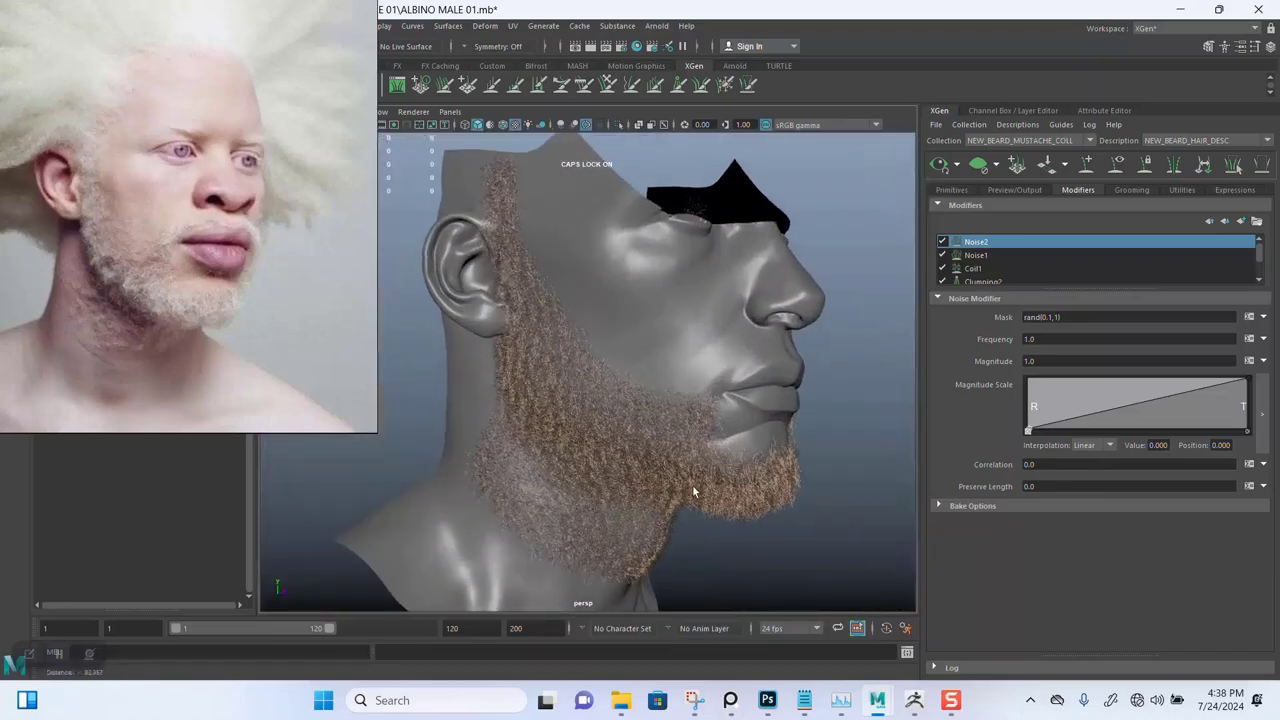
{"action": "left_click_drag", "start_coordinate": [692, 484], "coordinate": [678, 384], "text": "alt"}
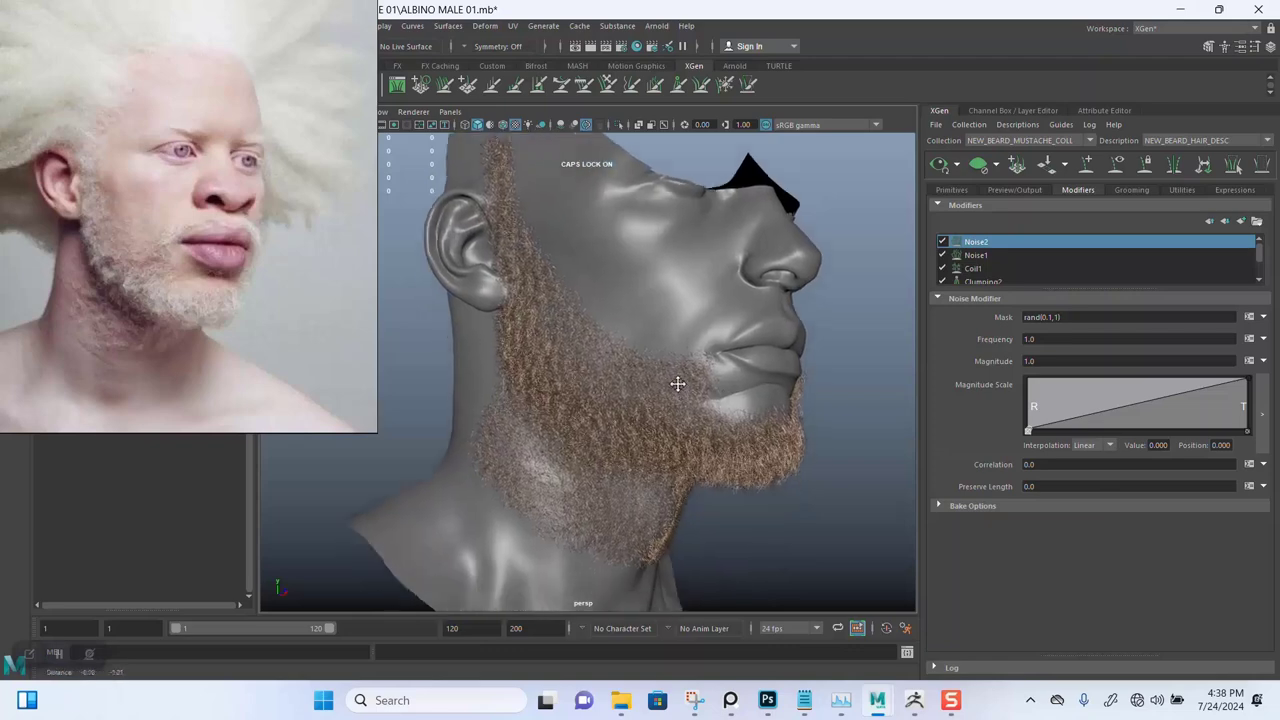
{"action": "scroll", "coordinate": [677, 440], "scroll_direction": "up", "scroll_amount": 3}
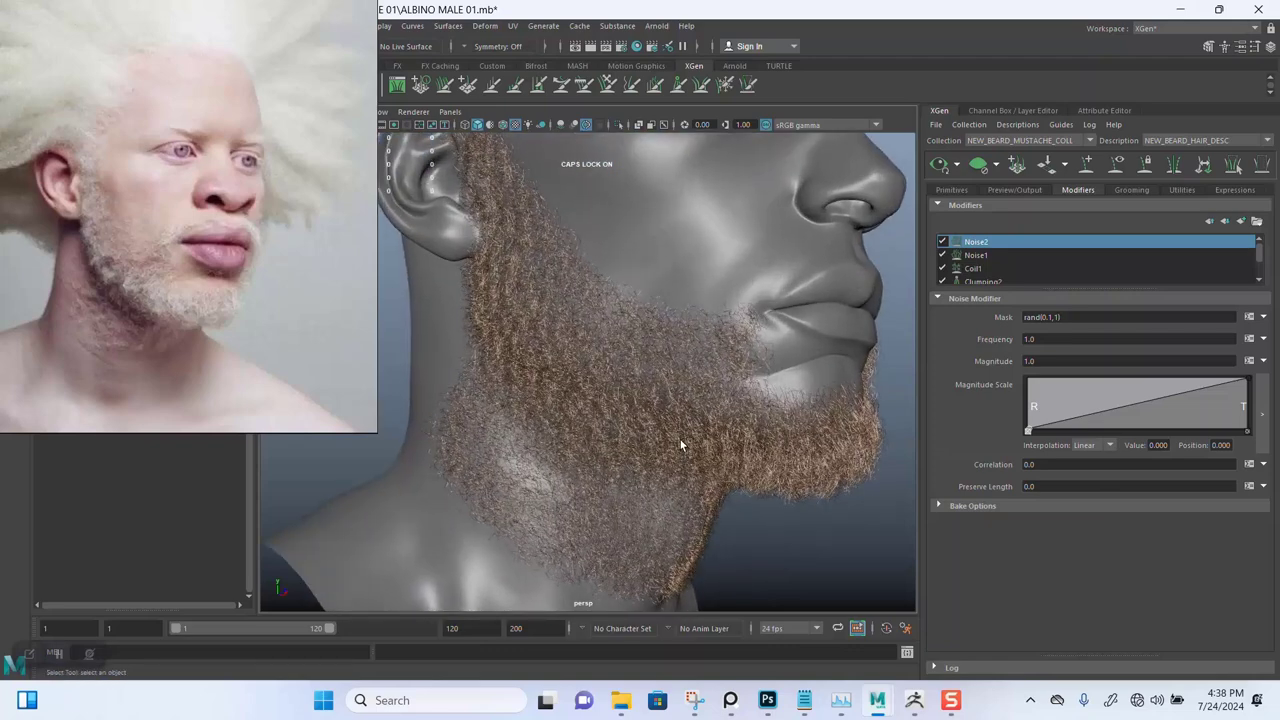
{"action": "key", "text": "ctrl+s"}
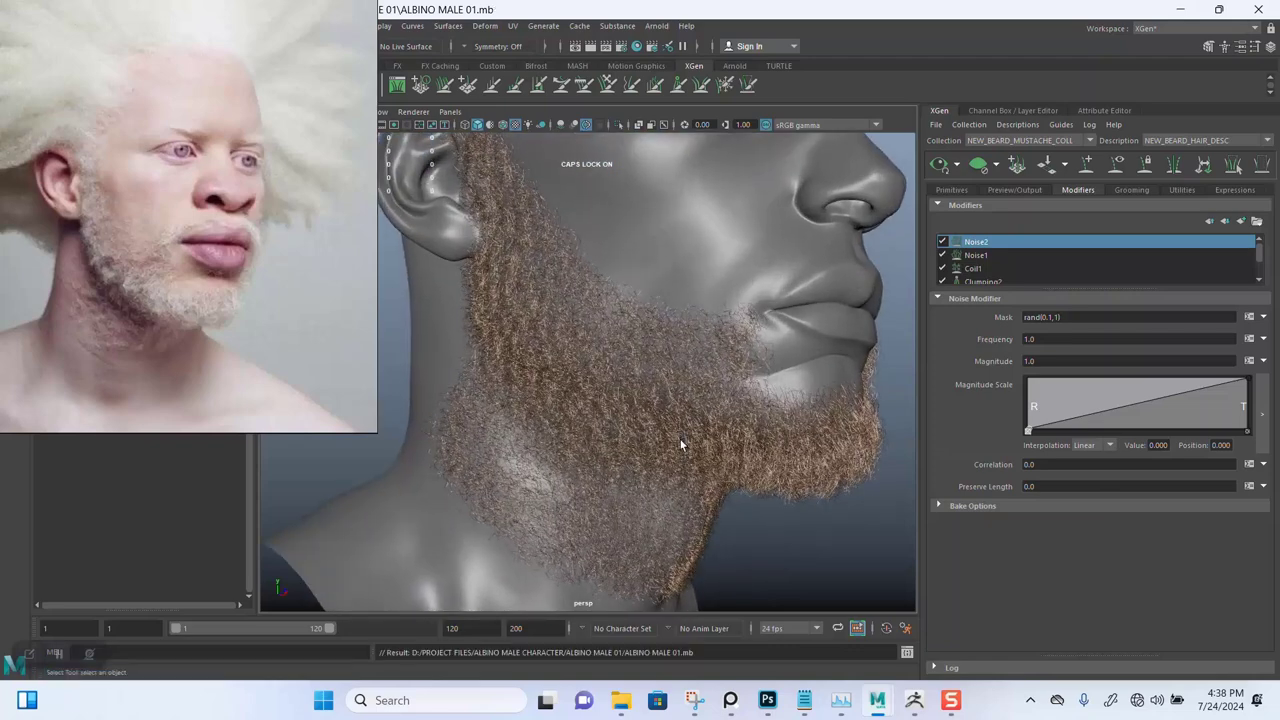
Load the saved user preset ALBINO_CENTERCOIL_HAIR_CUT into the beard's modifier stack and check the trimmed strands around the mouth and jaw
{"action": "left_click", "coordinate": [1242, 222]}
{"action": "mouse_move", "coordinate": [1210, 277]}
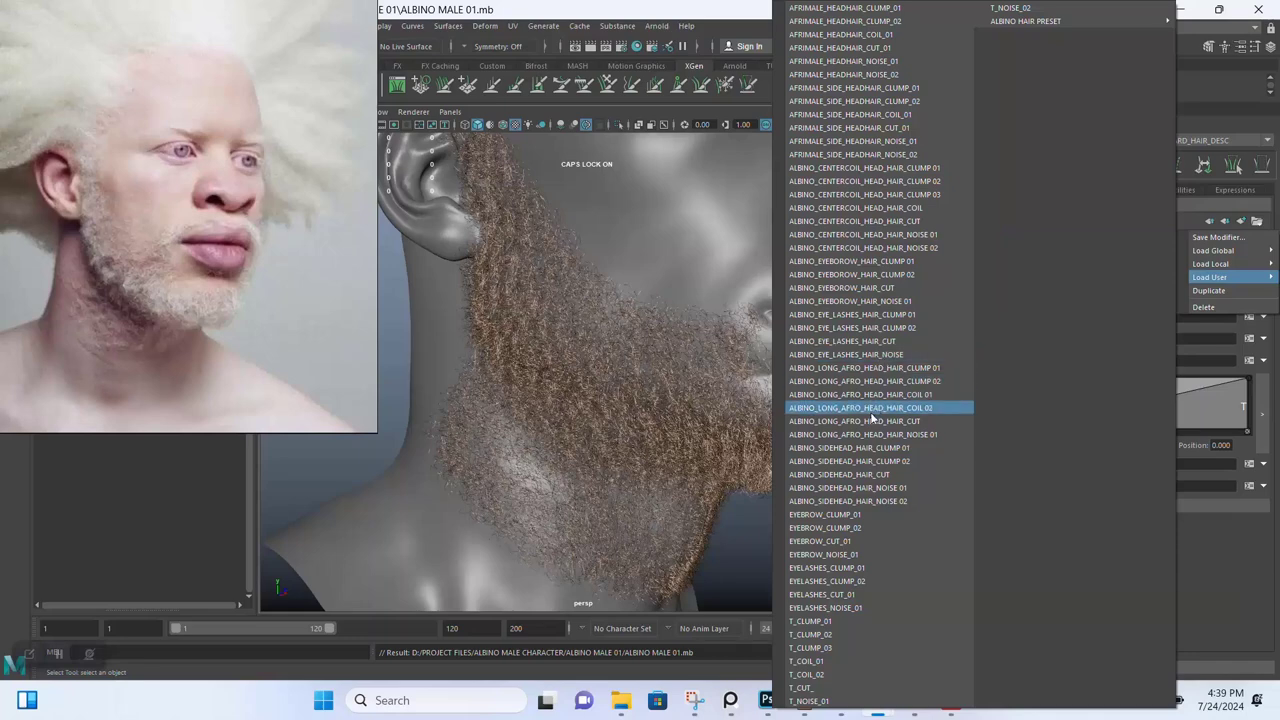
{"action": "left_click", "coordinate": [866, 221]}
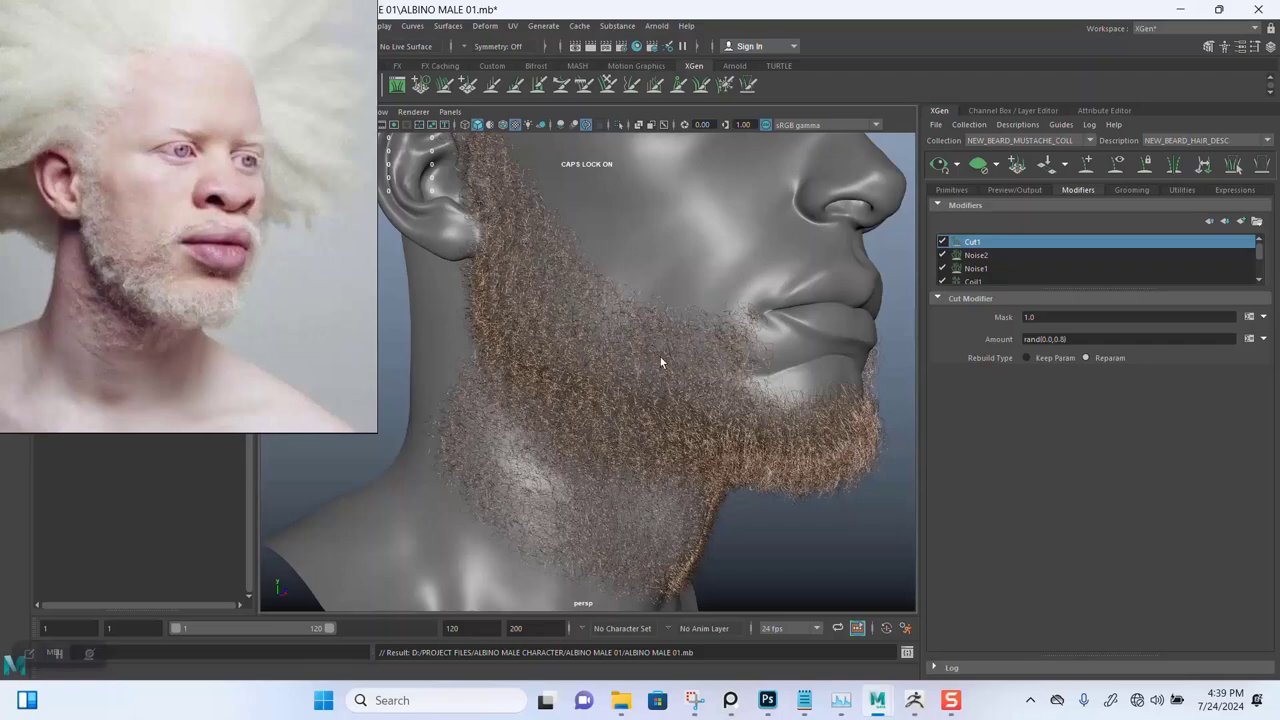
{"action": "scroll", "coordinate": [628, 457], "scroll_direction": "up", "scroll_amount": 3}
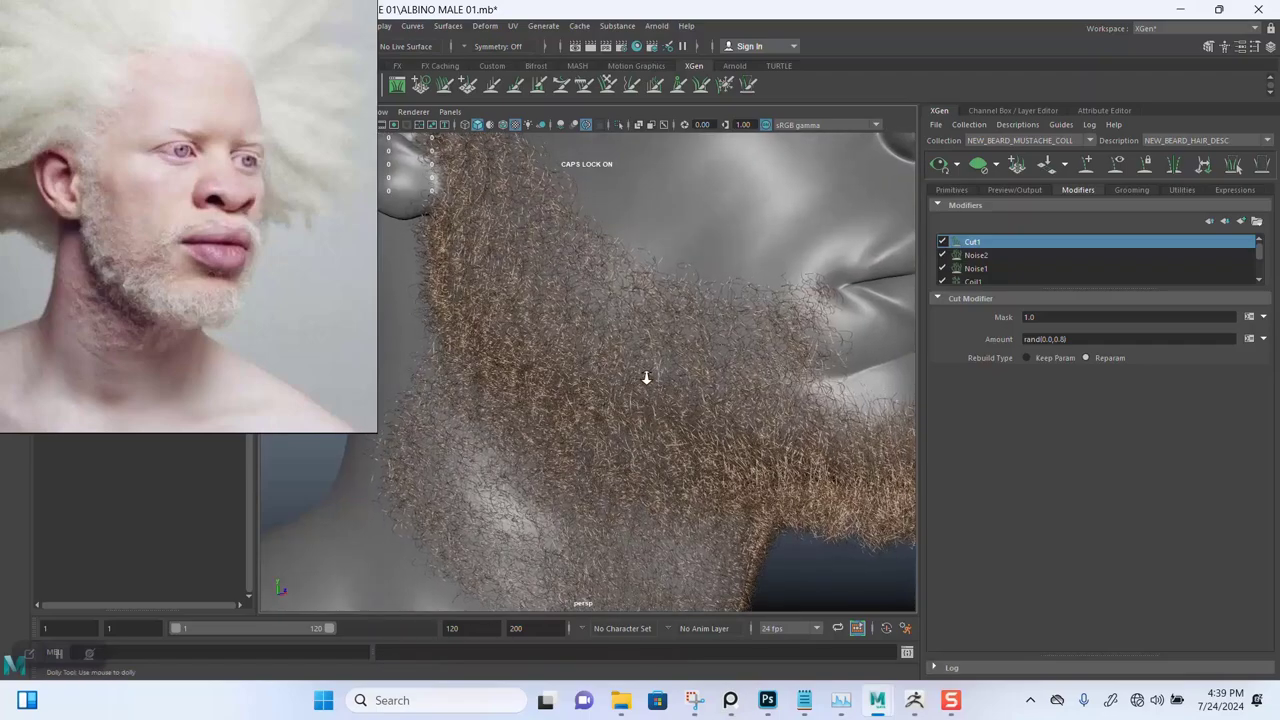
{"action": "scroll", "coordinate": [672, 455], "scroll_direction": "up", "scroll_amount": 3}
{"action": "scroll", "coordinate": [660, 430], "scroll_direction": "down", "scroll_amount": 6}
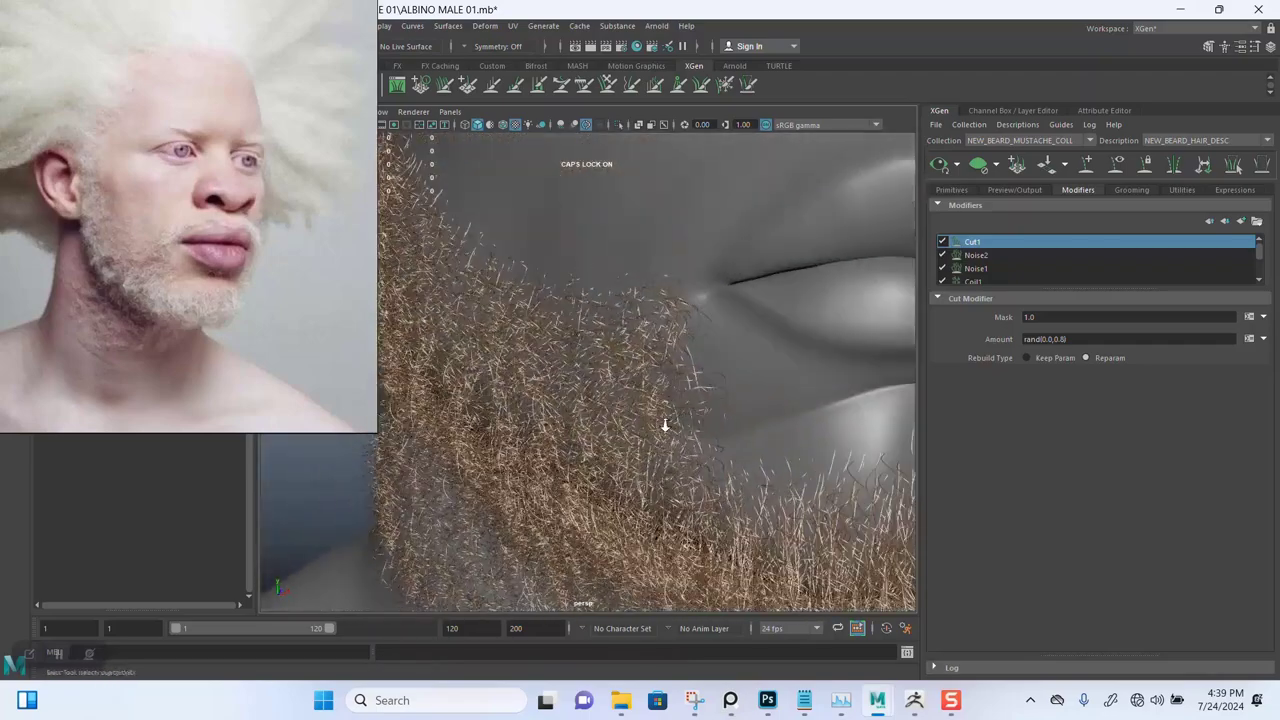
{"action": "left_click_drag", "start_coordinate": [645, 398], "coordinate": [880, 365], "text": "alt"}
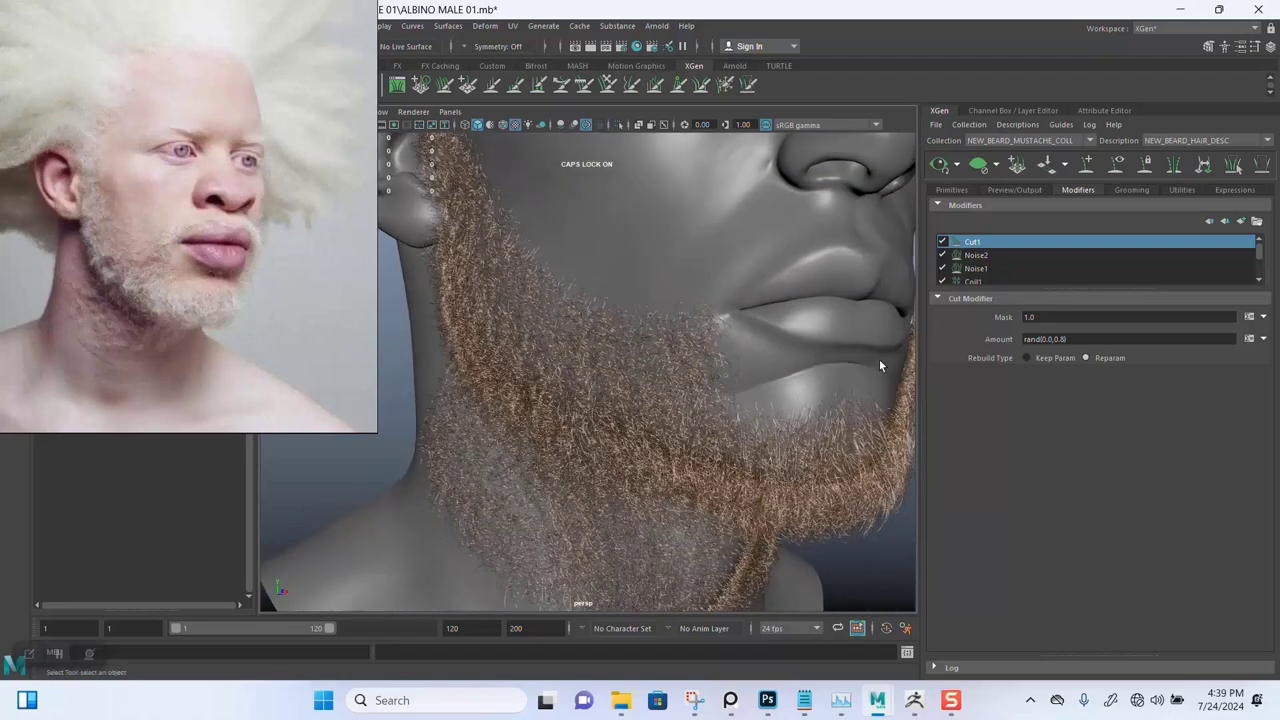
Set the cut modifier's amount expression to rand(0.0,0.2) and check the hair tips under the jaw and on the neck
{"action": "left_click", "coordinate": [1065, 338]}
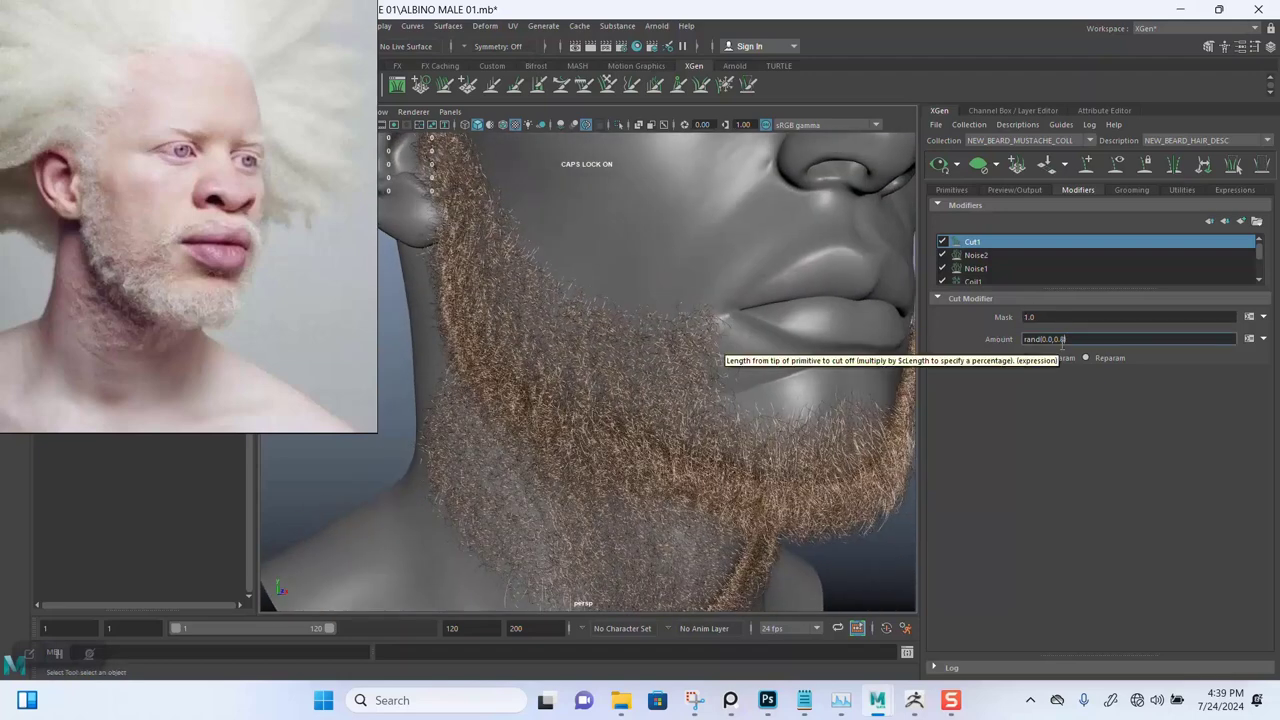
{"action": "key", "text": "Return"}
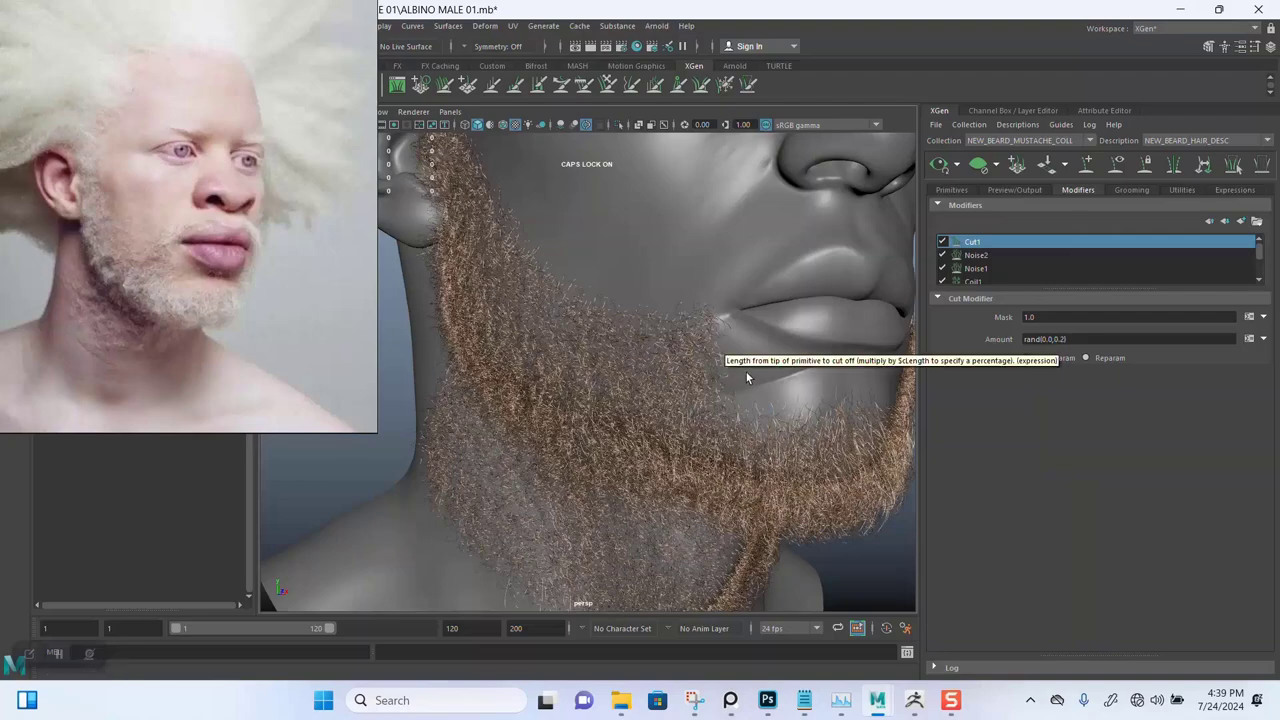
{"action": "left_click_drag", "start_coordinate": [686, 383], "coordinate": [643, 320], "text": "alt"}
{"action": "right_click_drag", "start_coordinate": [643, 316], "coordinate": [672, 430], "text": "alt"}
{"action": "middle_click_drag", "start_coordinate": [664, 408], "coordinate": [684, 355], "text": "alt"}
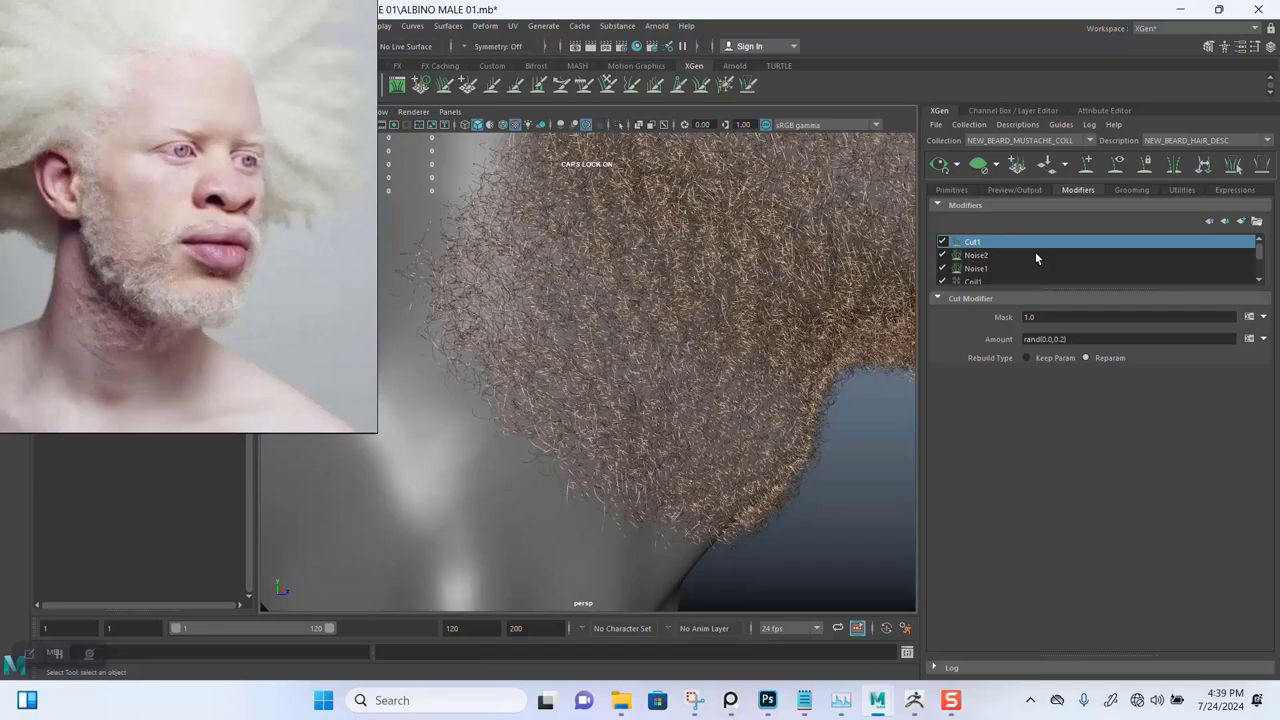
Show the beard guides and select the group of neck guides below the jaw in the side view
{"action": "left_click", "coordinate": [1117, 165]}
{"action": "mouse_move", "coordinate": [703, 363]}
{"action": "left_mouse_down", "text": "alt"}
{"action": "mouse_move", "coordinate": [572, 340]}
{"action": "mouse_move", "coordinate": [614, 362]}
{"action": "mouse_move", "coordinate": [607, 348]}
{"action": "mouse_move", "coordinate": [711, 360]}
{"action": "left_mouse_up", "text": "alt"}
{"action": "key", "text": "space"}
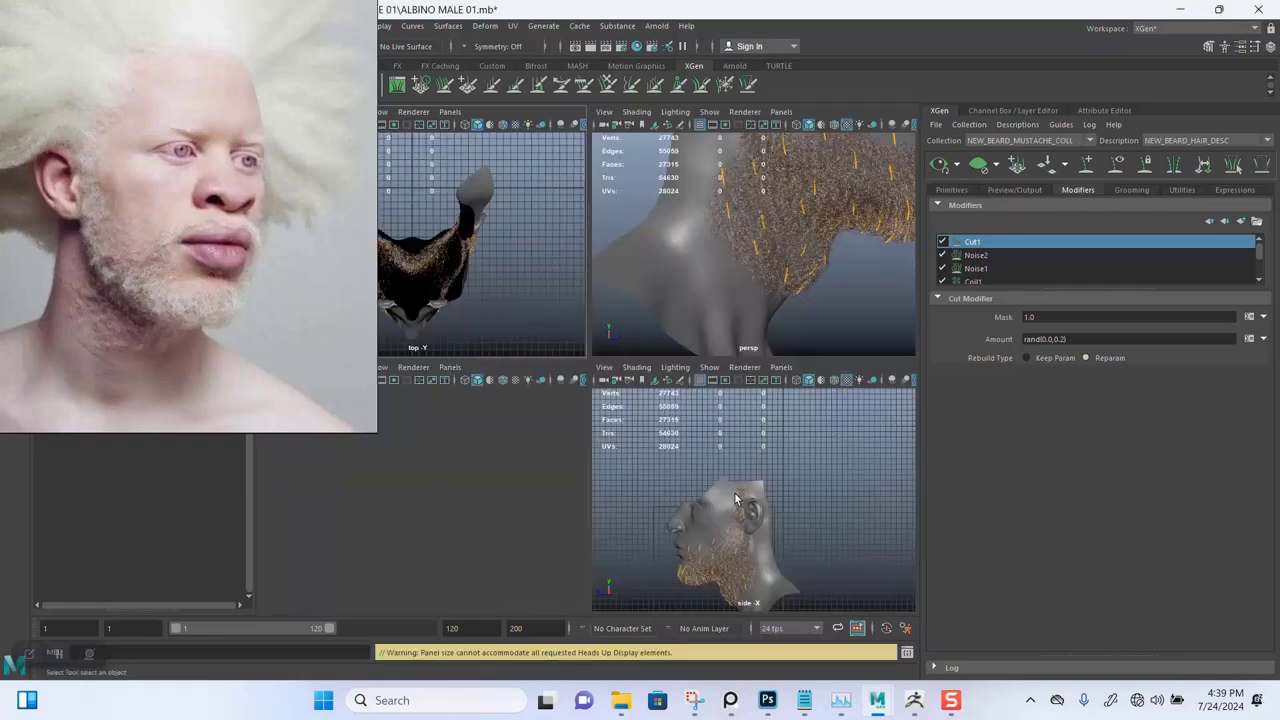
{"action": "key", "text": "space"}
{"action": "middle_click_drag", "start_coordinate": [628, 381], "coordinate": [703, 226], "text": "alt"}
{"action": "right_click_drag", "start_coordinate": [540, 350], "coordinate": [769, 541], "text": "alt"}
{"action": "left_click_drag", "start_coordinate": [839, 549], "coordinate": [597, 350]}
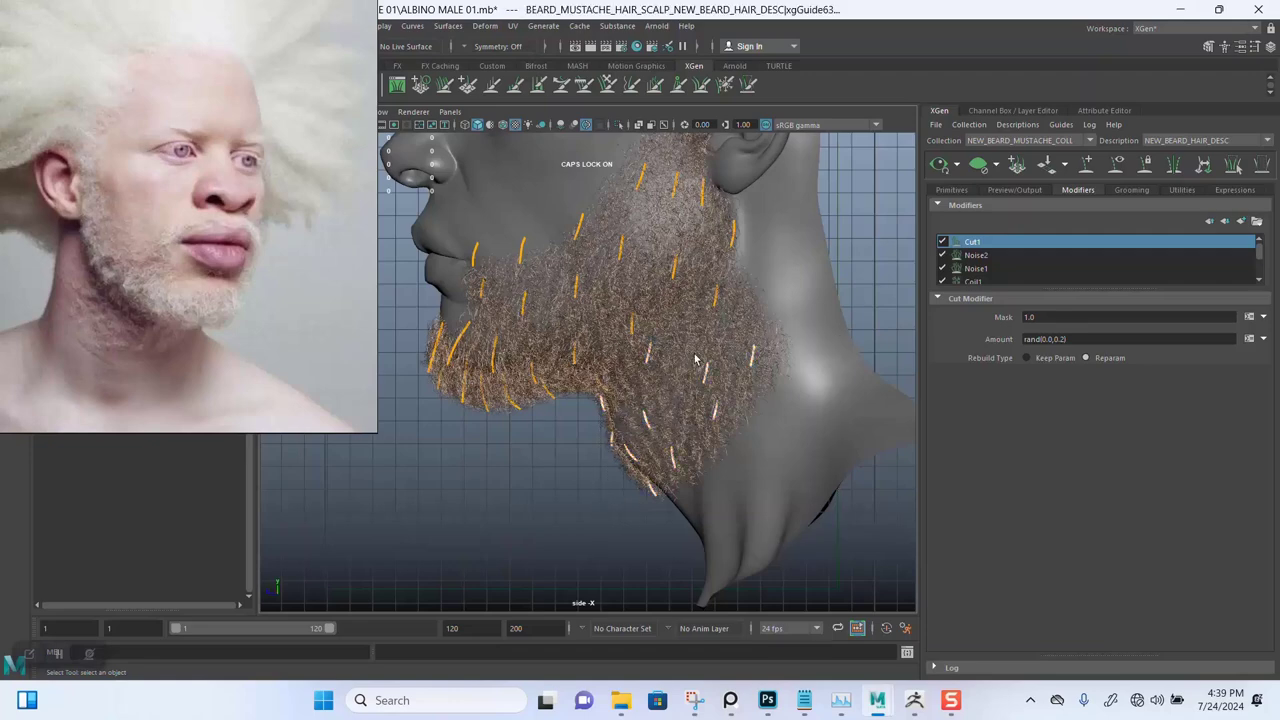
Add the guide behind the jaw below the ear to the selection and scale the neck guides down to short stubs
{"action": "key", "text": "space"}
{"action": "key", "text": "space"}
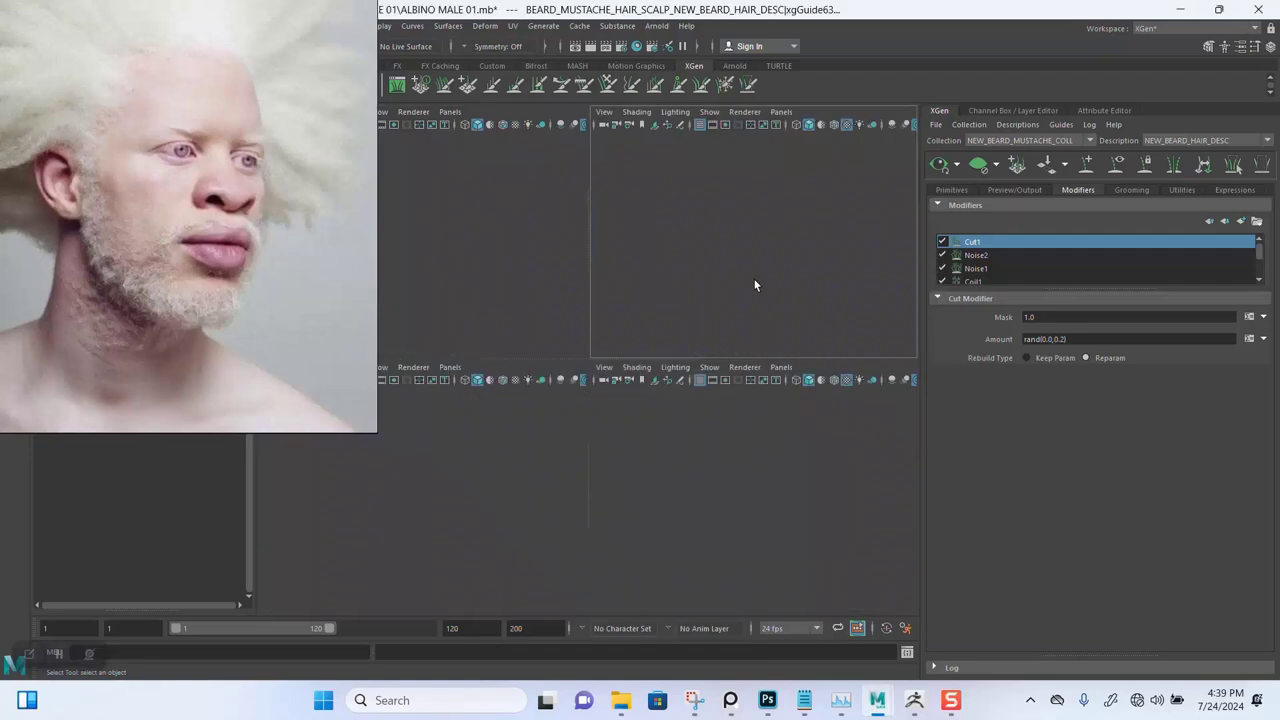
{"action": "key", "text": "r"}
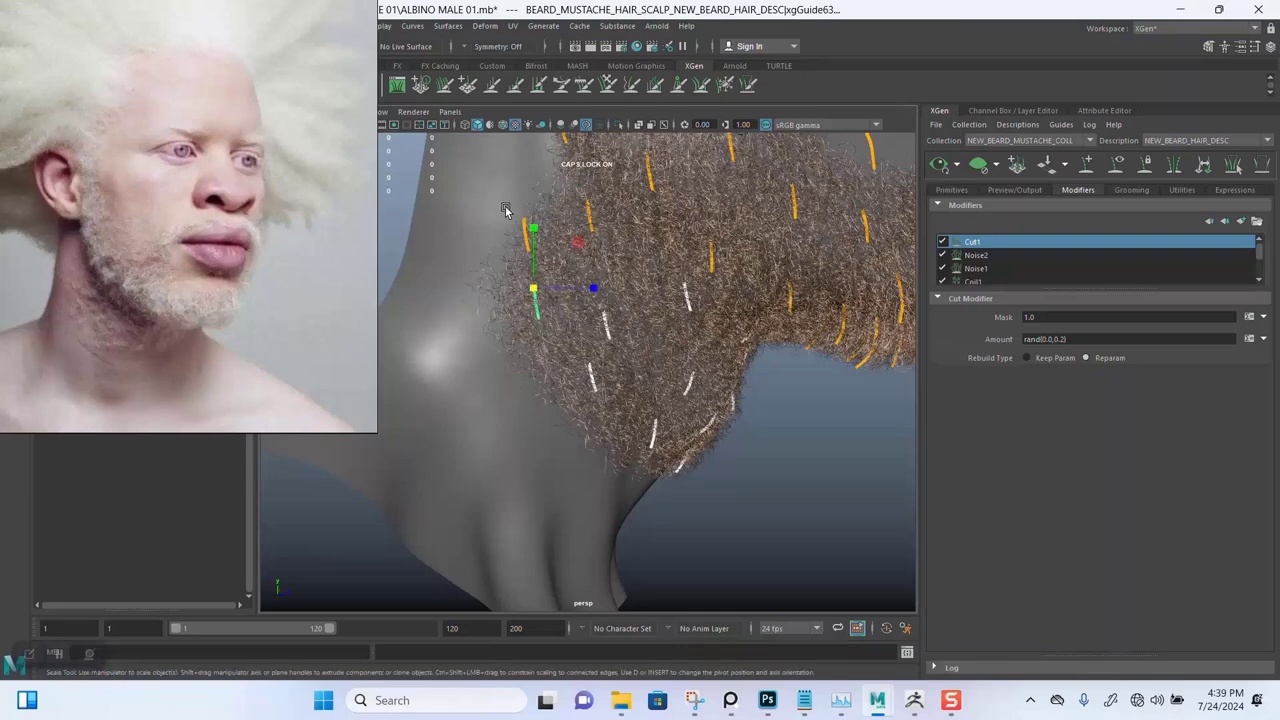
{"action": "left_click_drag", "start_coordinate": [551, 257], "coordinate": [553, 258]}
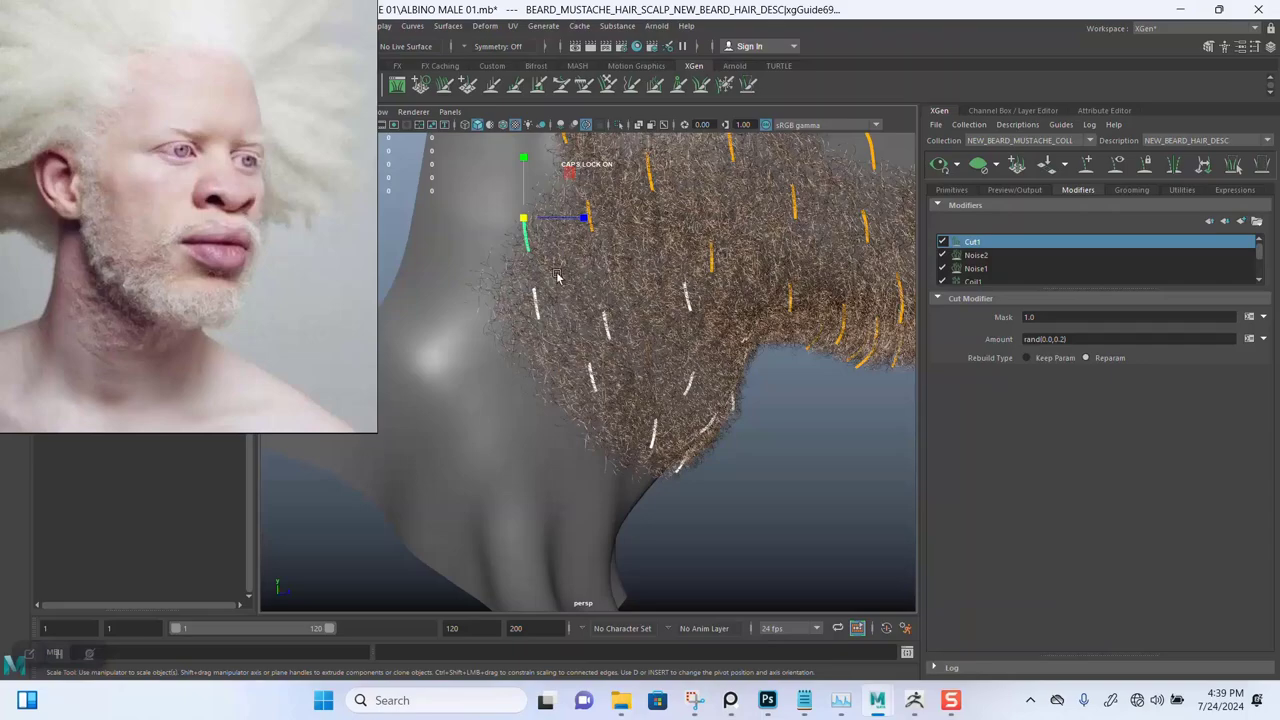
{"action": "left_click_drag", "start_coordinate": [685, 302], "coordinate": [685, 402], "text": "alt"}
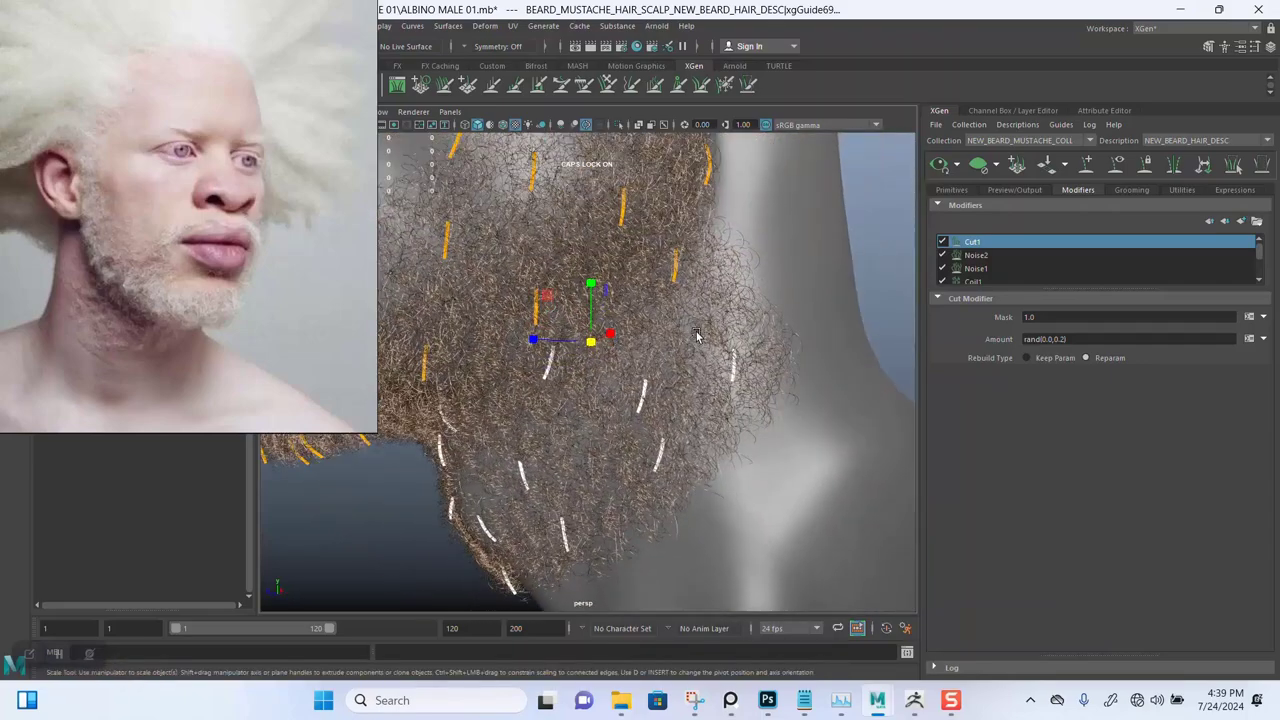
{"action": "mouse_move", "coordinate": [697, 333]}
{"action": "left_mouse_down", "text": "alt"}
{"action": "mouse_move", "coordinate": [746, 323]}
{"action": "mouse_move", "coordinate": [703, 342]}
{"action": "mouse_move", "coordinate": [686, 291]}
{"action": "mouse_move", "coordinate": [668, 284]}
{"action": "left_mouse_up", "text": "alt"}
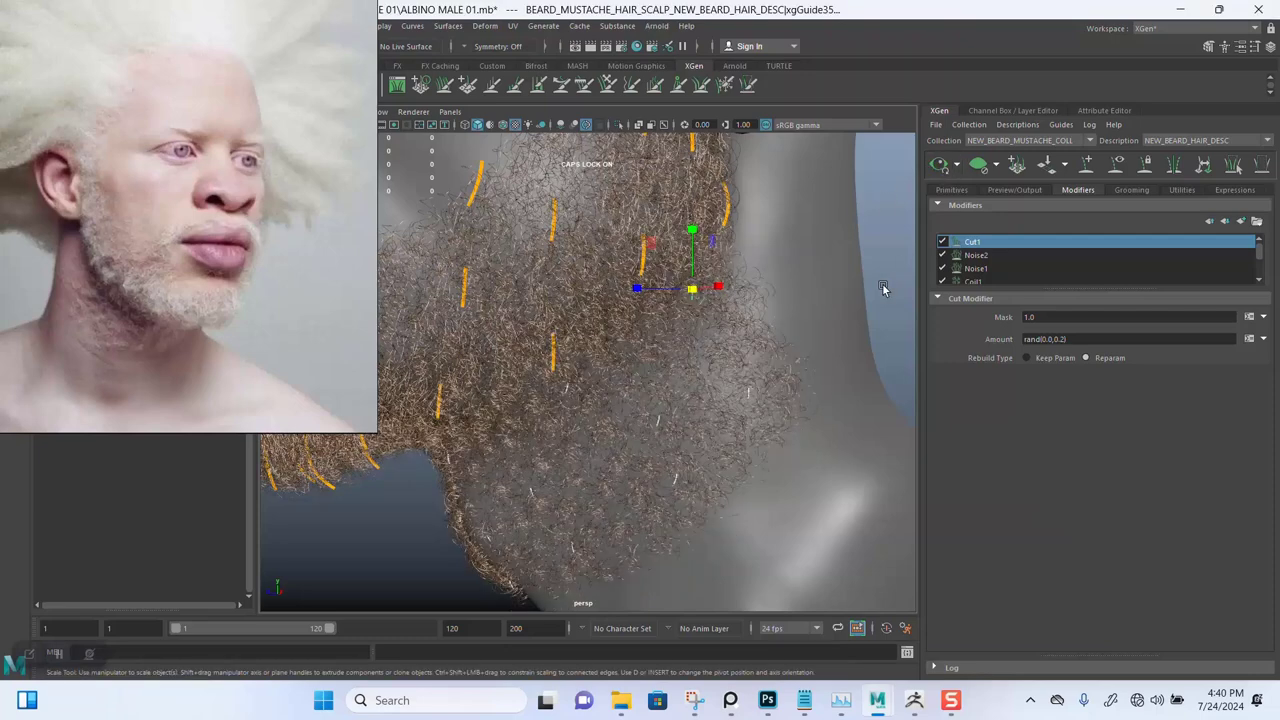
Inspect the shortened neck hair and its transition into the jaw and sideburn from both sides of the face
{"action": "right_click_drag", "start_coordinate": [724, 444], "coordinate": [594, 326], "text": "alt"}
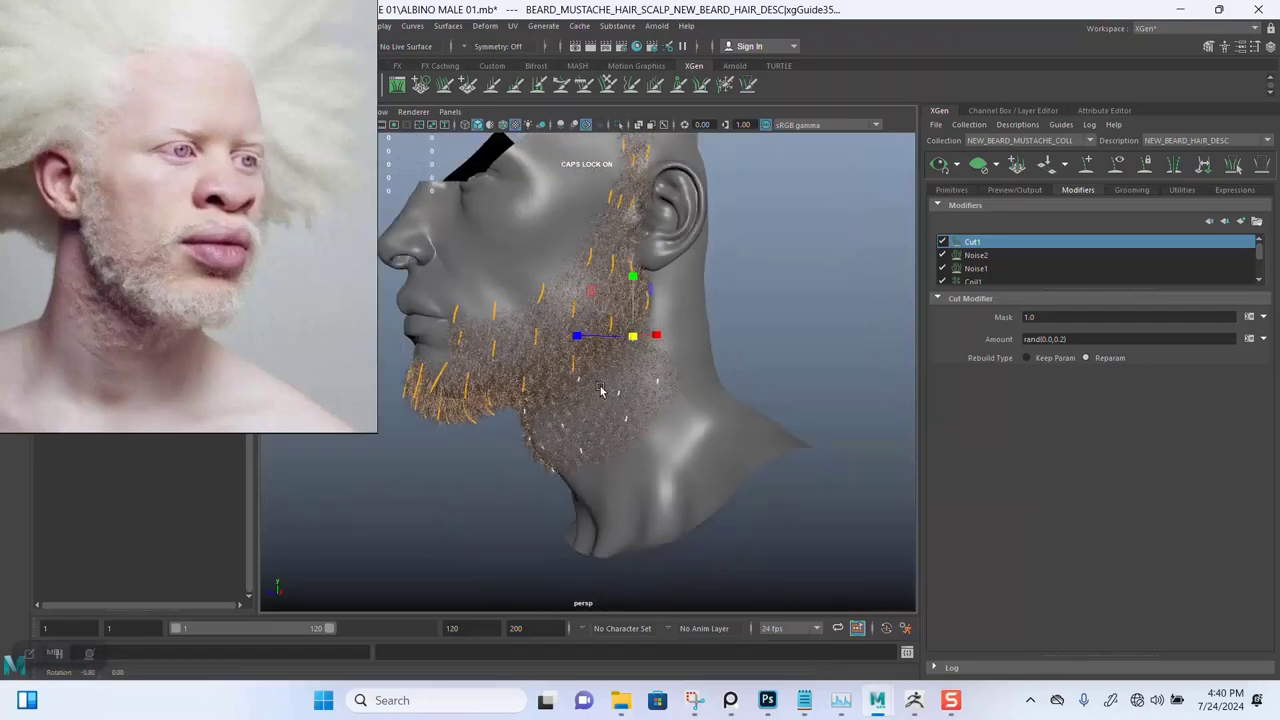
{"action": "left_click_drag", "start_coordinate": [600, 391], "coordinate": [795, 437], "text": "alt"}
{"action": "right_click_drag", "start_coordinate": [560, 399], "coordinate": [630, 399], "text": "alt"}
{"action": "left_click_drag", "start_coordinate": [629, 398], "coordinate": [761, 232], "text": "alt"}
{"action": "scroll", "coordinate": [664, 406], "scroll_direction": "up", "scroll_amount": 6}
{"action": "left_click", "coordinate": [762, 197]}
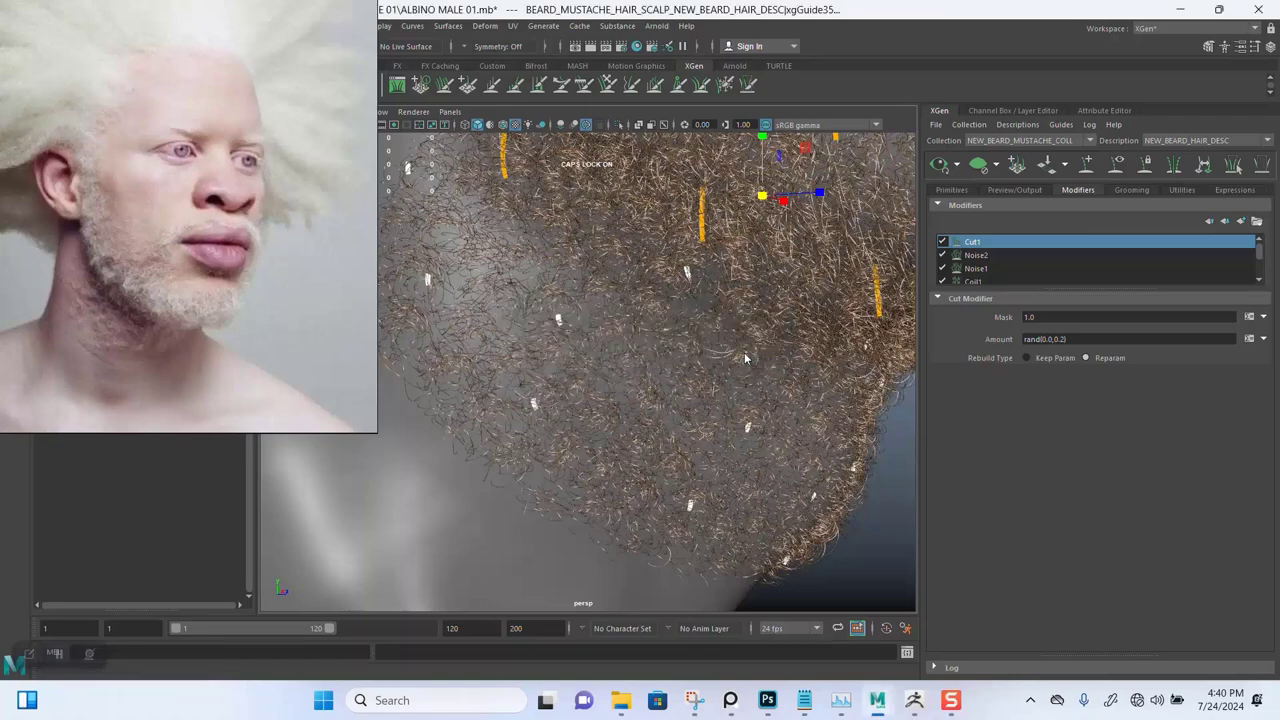
{"action": "left_click_drag", "start_coordinate": [731, 420], "coordinate": [598, 368], "text": "alt"}
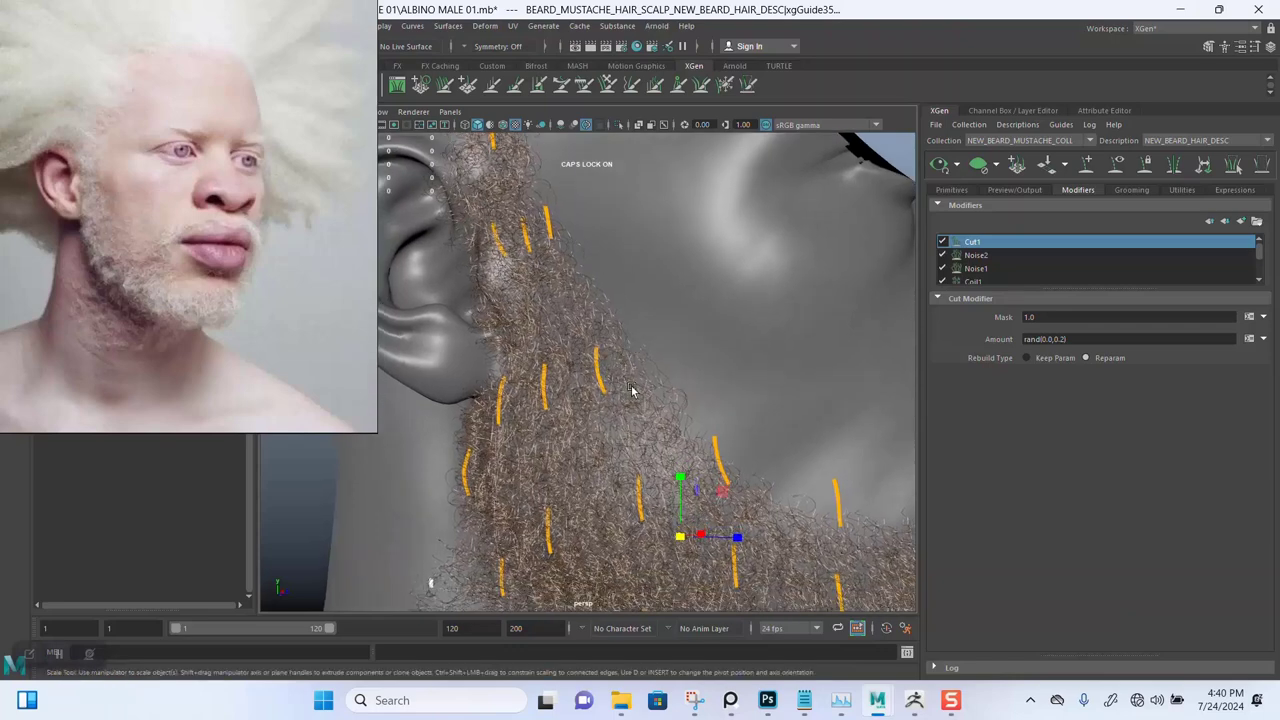
Select the four guides along the upper cheek edge of the beard in the side view and scale them down
{"action": "key", "text": "space"}
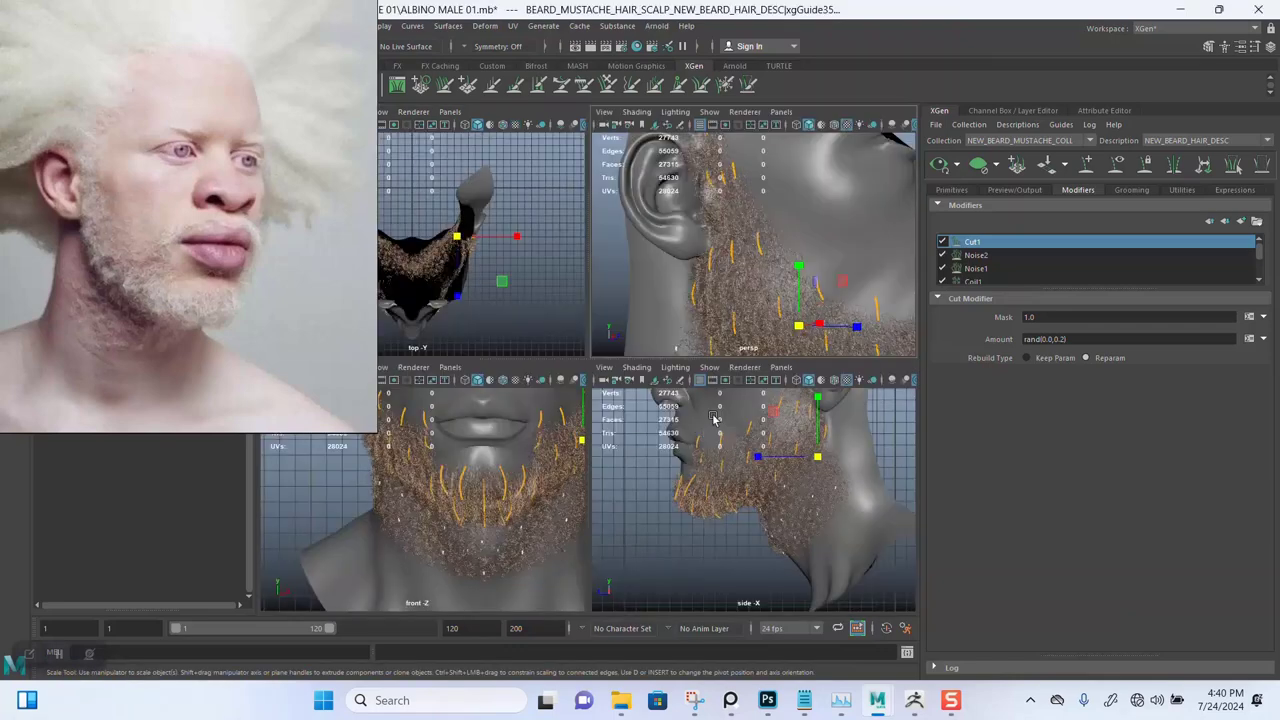
{"action": "key", "text": "space"}
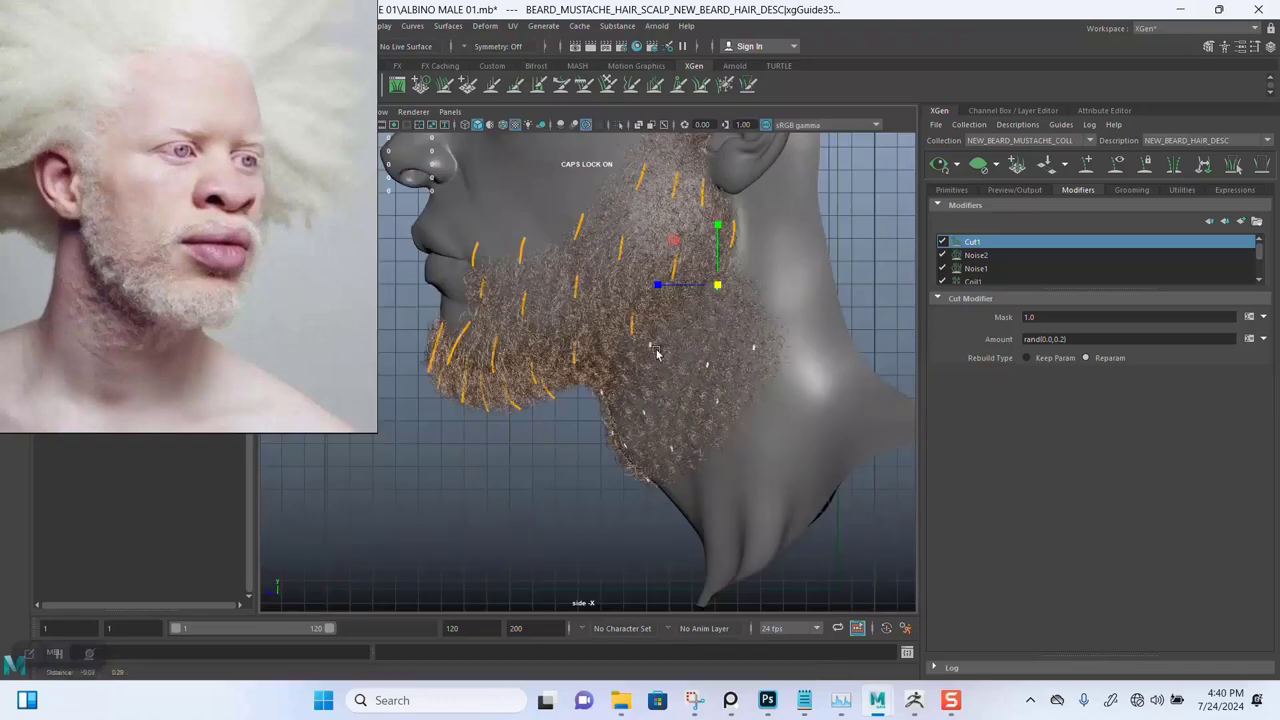
{"action": "left_click_drag", "start_coordinate": [717, 455], "coordinate": [636, 338], "text": "alt"}
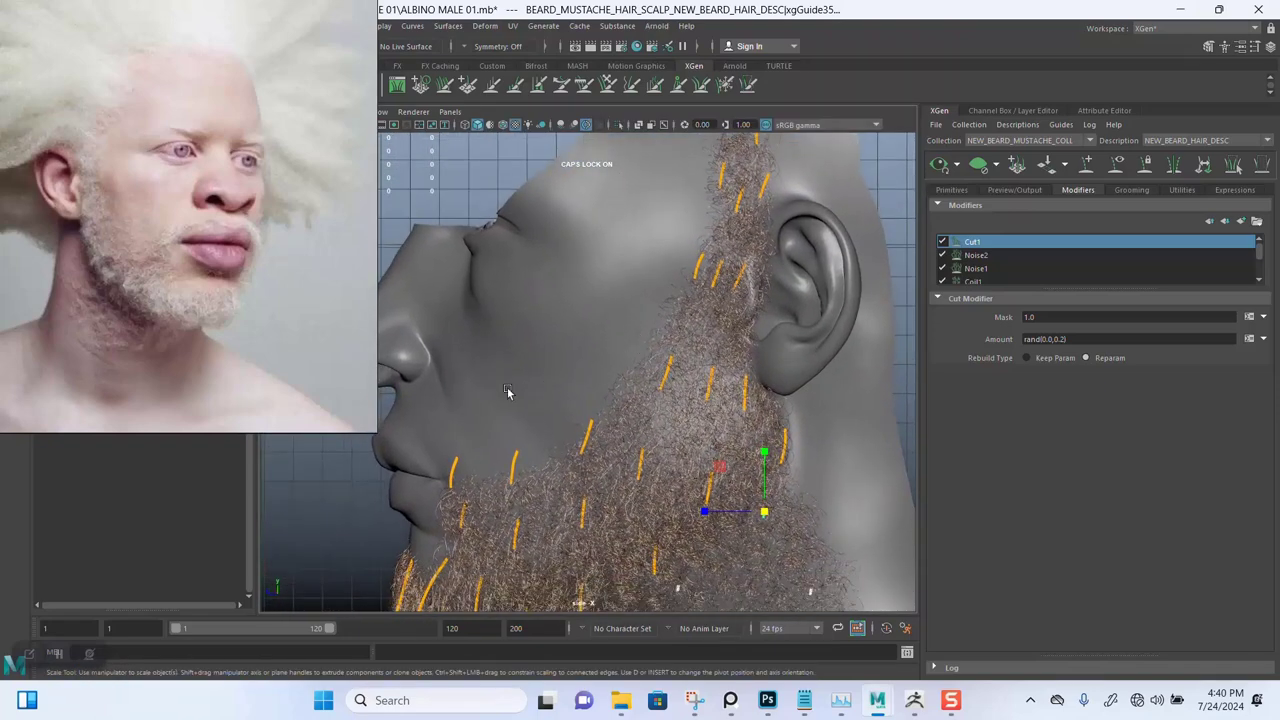
{"action": "left_click_drag", "start_coordinate": [422, 416], "coordinate": [606, 488]}
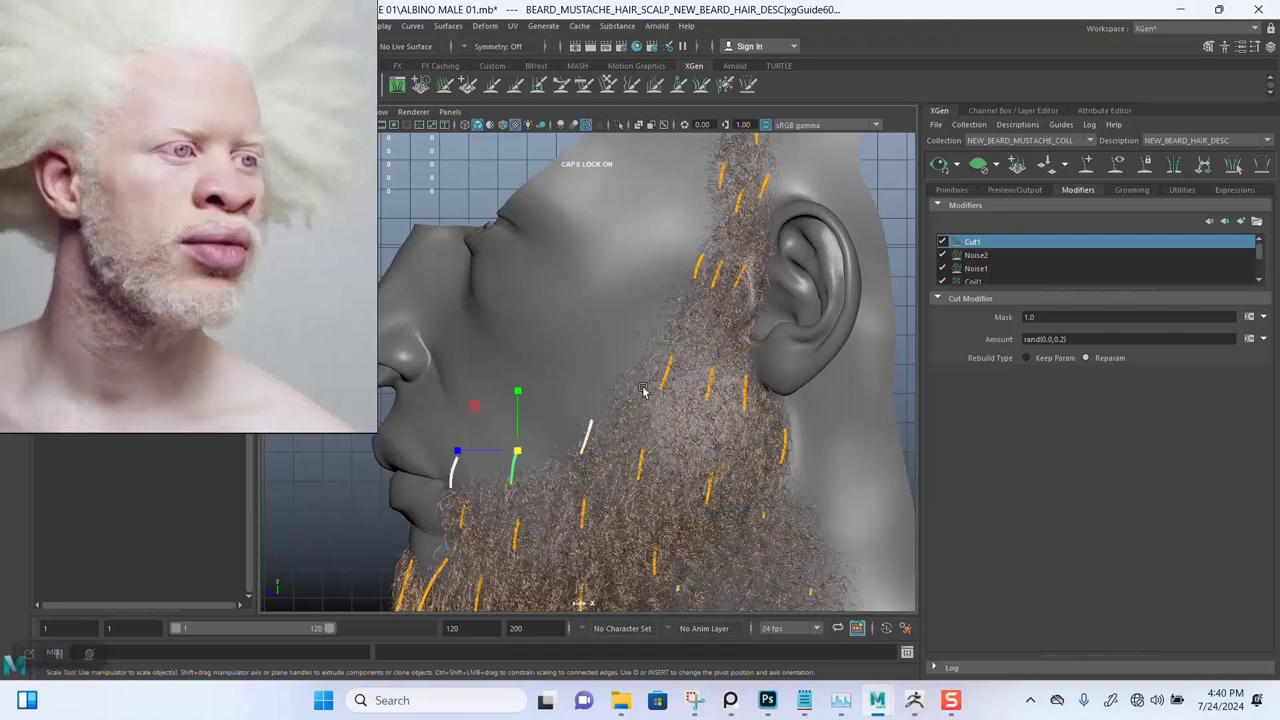
{"action": "left_click_drag", "start_coordinate": [640, 355], "coordinate": [680, 403]}
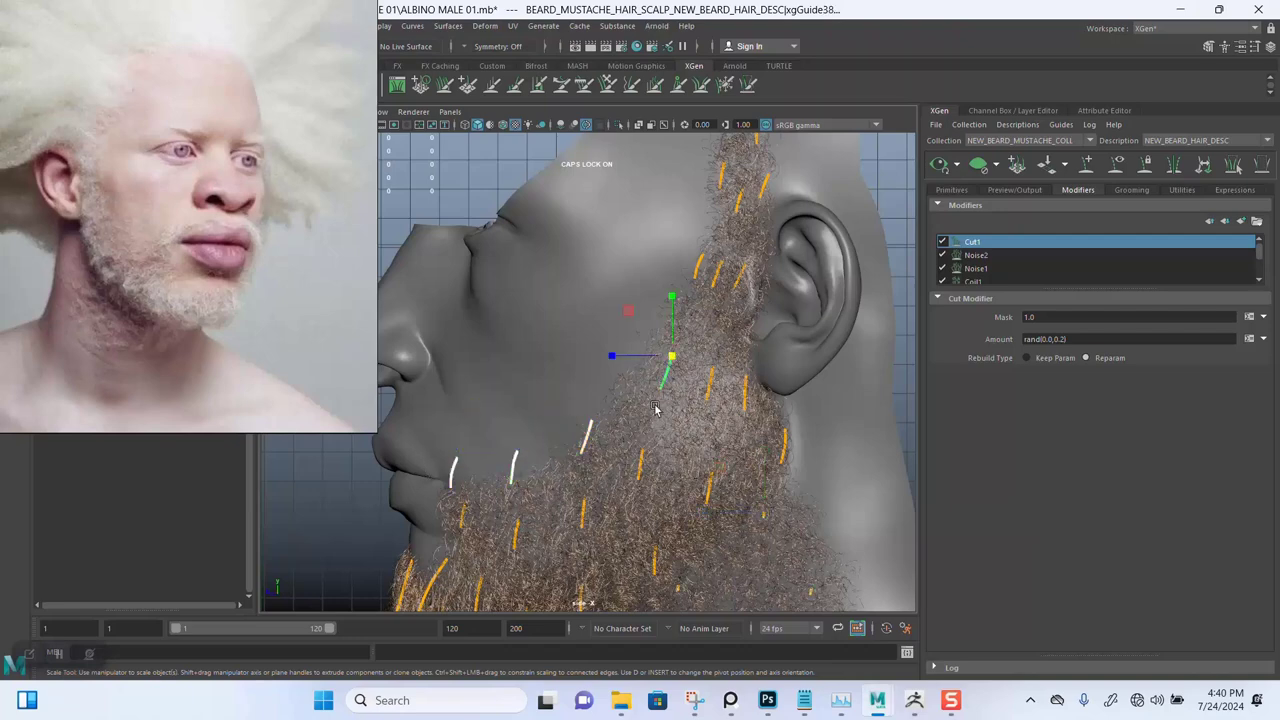
{"action": "left_click_drag", "start_coordinate": [671, 360], "coordinate": [658, 357]}
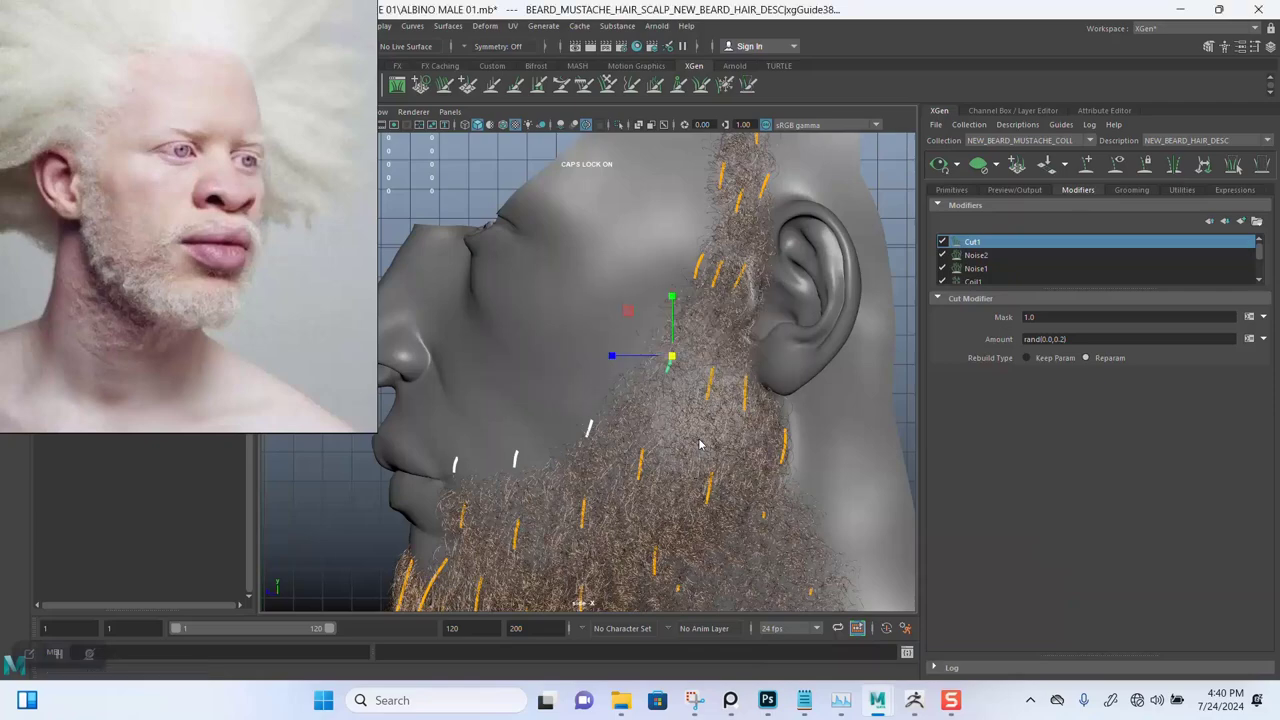
Scale the sideburn's front-edge guide beside the ear down to about 0.64 and refresh the hair preview
{"action": "key", "text": "space"}
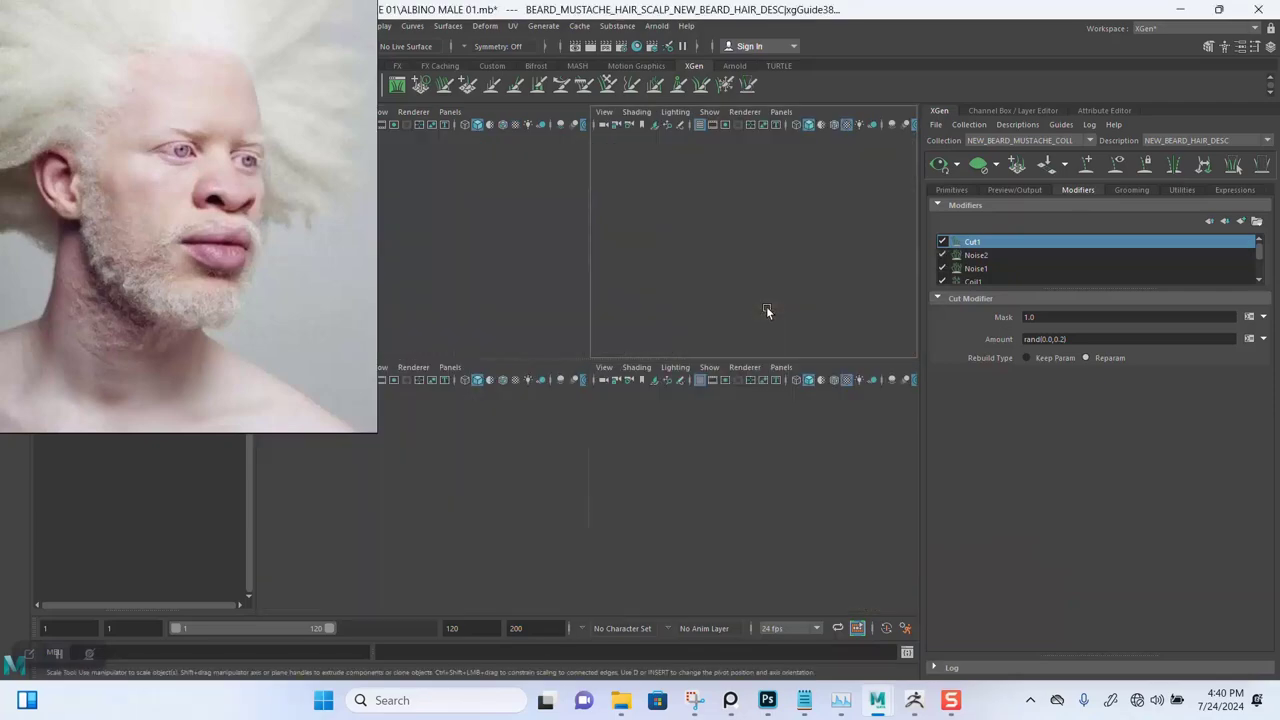
{"action": "key", "text": "space"}
{"action": "left_click_drag", "start_coordinate": [652, 450], "coordinate": [722, 446], "text": "alt"}
{"action": "middle_click_drag", "start_coordinate": [742, 458], "coordinate": [687, 398], "text": "alt"}
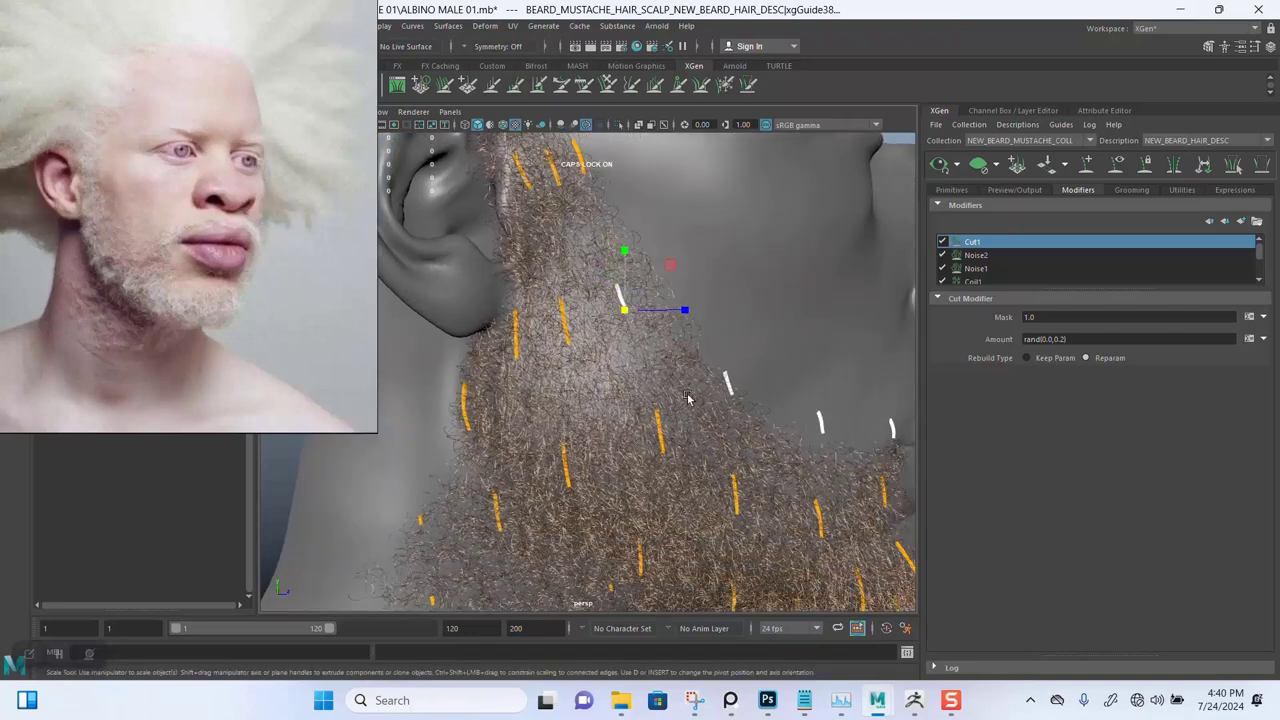
{"action": "left_click_drag", "start_coordinate": [687, 398], "coordinate": [652, 424], "text": "alt"}
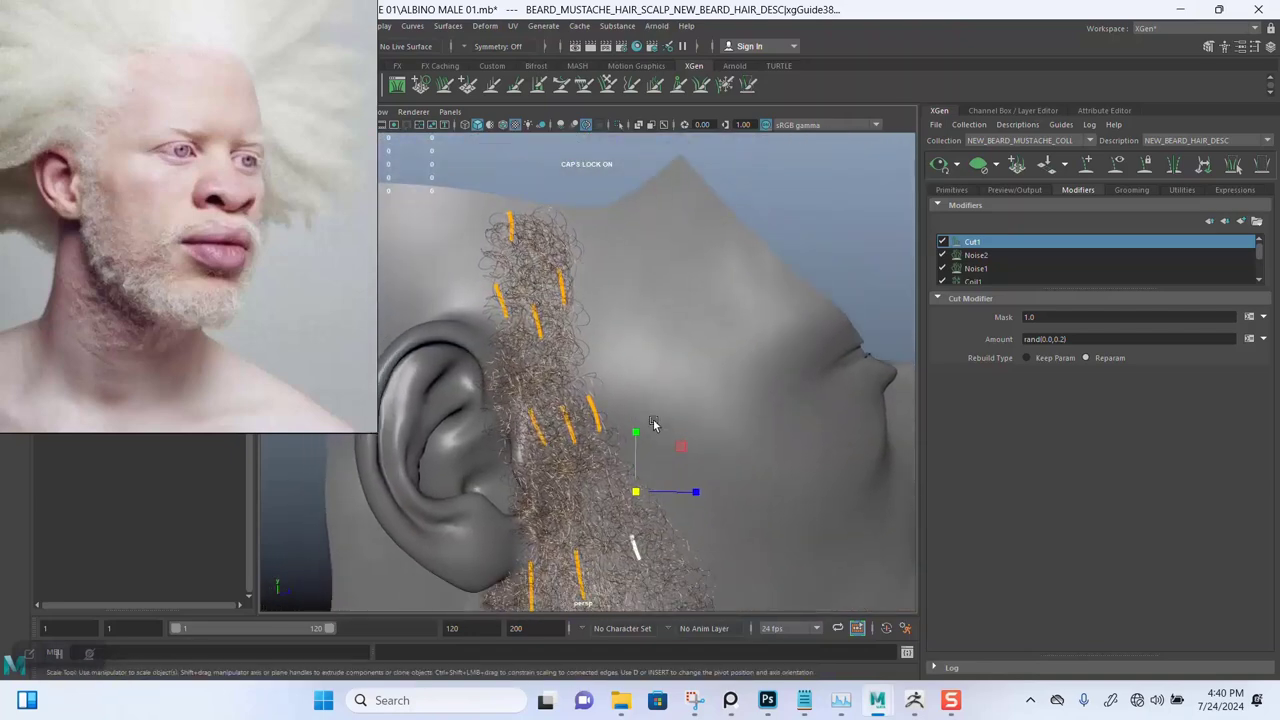
{"action": "key", "text": "space"}
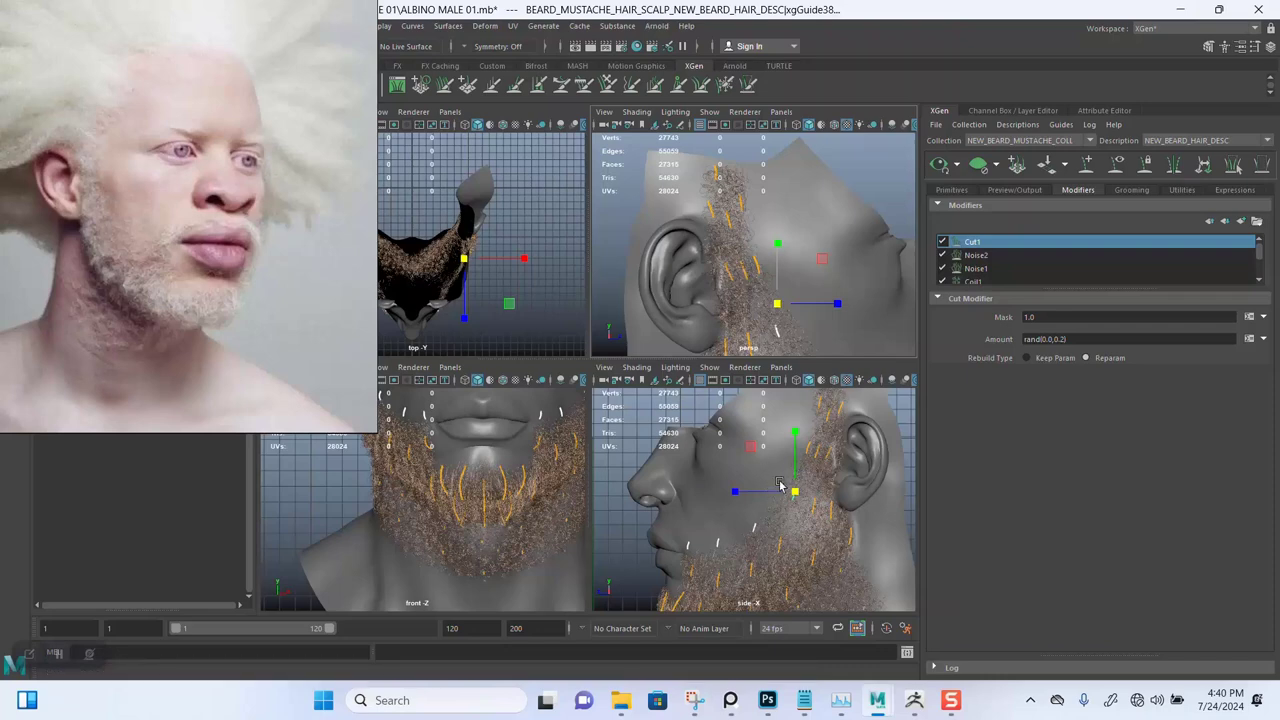
{"action": "key", "text": "space"}
{"action": "middle_click_drag", "start_coordinate": [711, 381], "coordinate": [657, 505], "text": "alt"}
{"action": "scroll", "coordinate": [657, 505], "scroll_direction": "up", "scroll_amount": 1}
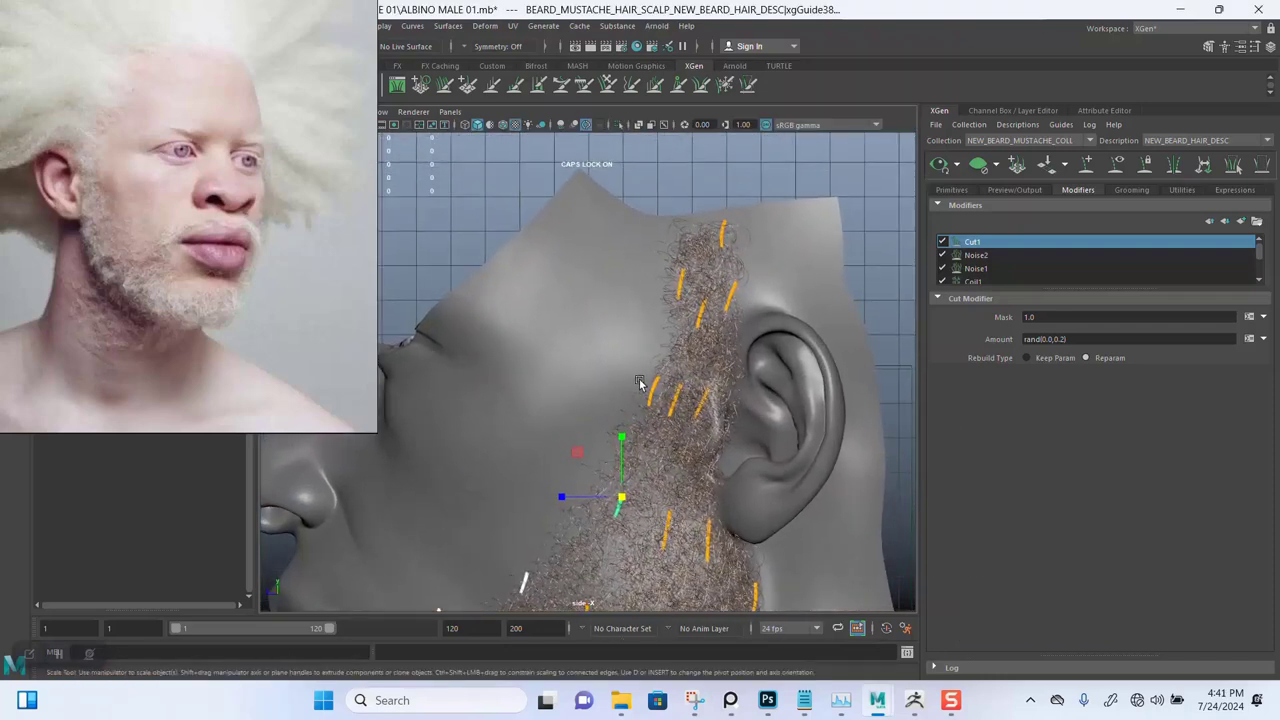
{"action": "left_click_drag", "start_coordinate": [655, 400], "coordinate": [658, 402]}
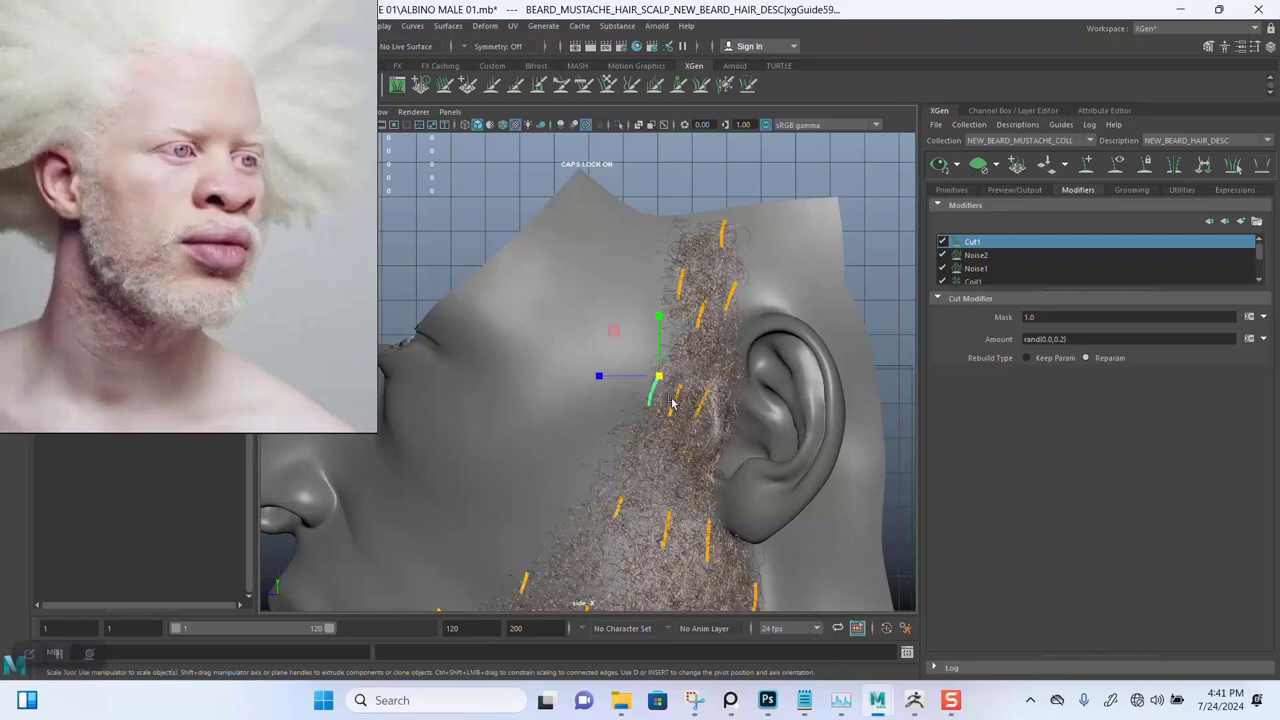
{"action": "left_click_drag", "start_coordinate": [659, 379], "coordinate": [652, 374]}
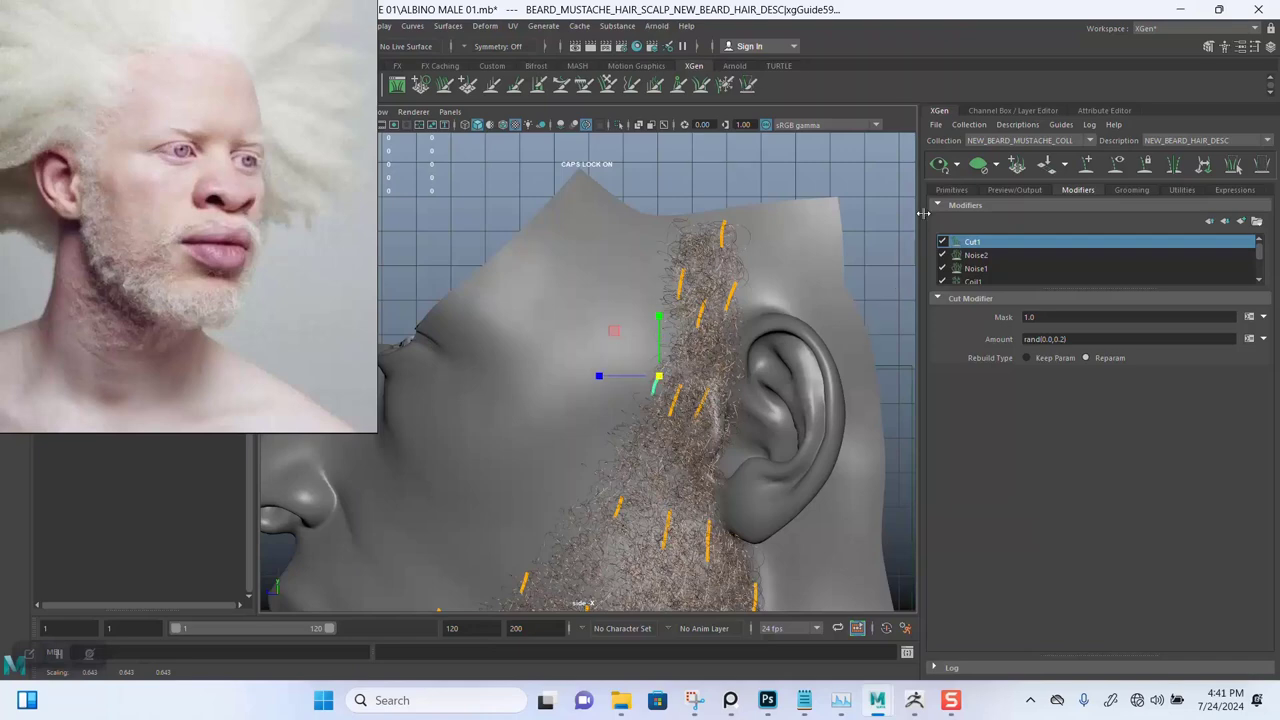
{"action": "left_click", "coordinate": [938, 167]}
Select the second row of cheek guides from the mouth corner up to the lower sideburn and scale them down
{"action": "middle_click_drag", "start_coordinate": [689, 491], "coordinate": [717, 346], "text": "alt"}
{"action": "middle_click_drag", "start_coordinate": [623, 486], "coordinate": [666, 417], "text": "alt"}
{"action": "middle_click_drag", "start_coordinate": [551, 486], "coordinate": [616, 400], "text": "alt"}
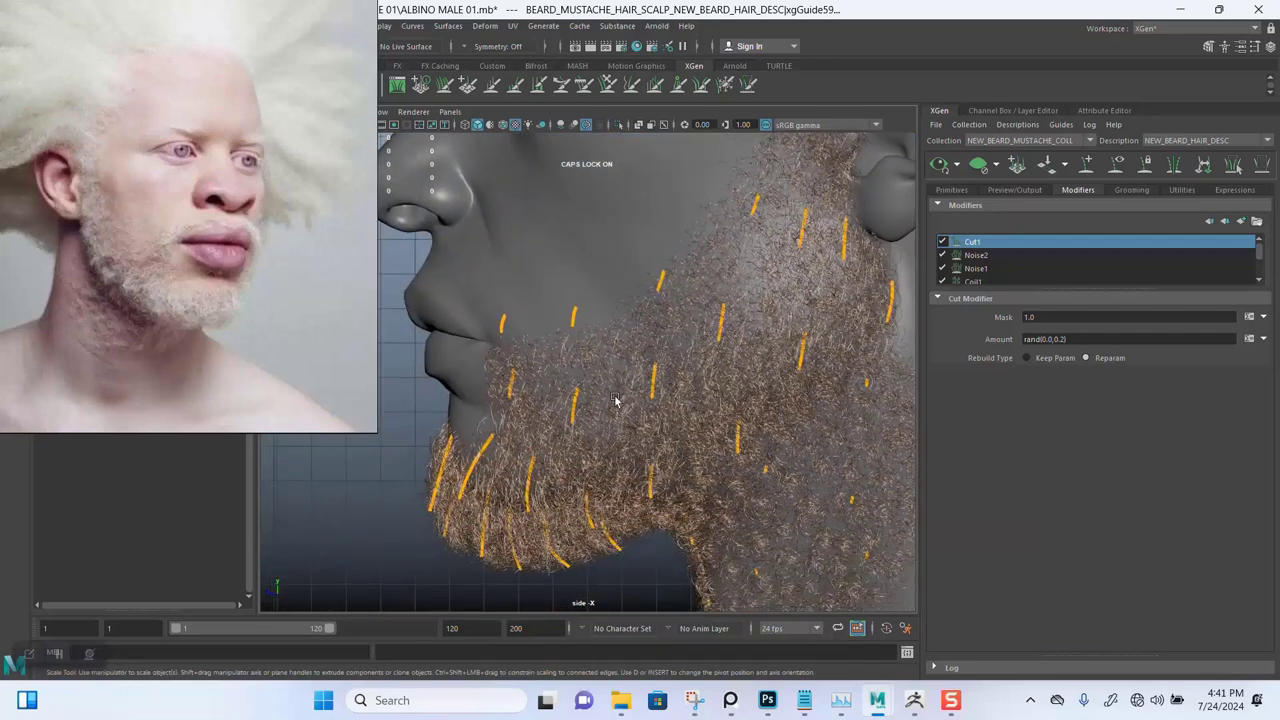
{"action": "left_click", "coordinate": [517, 390]}
{"action": "left_click_drag", "start_coordinate": [648, 318], "coordinate": [730, 392], "text": "shift"}
{"action": "left_click", "coordinate": [803, 236], "text": "shift"}
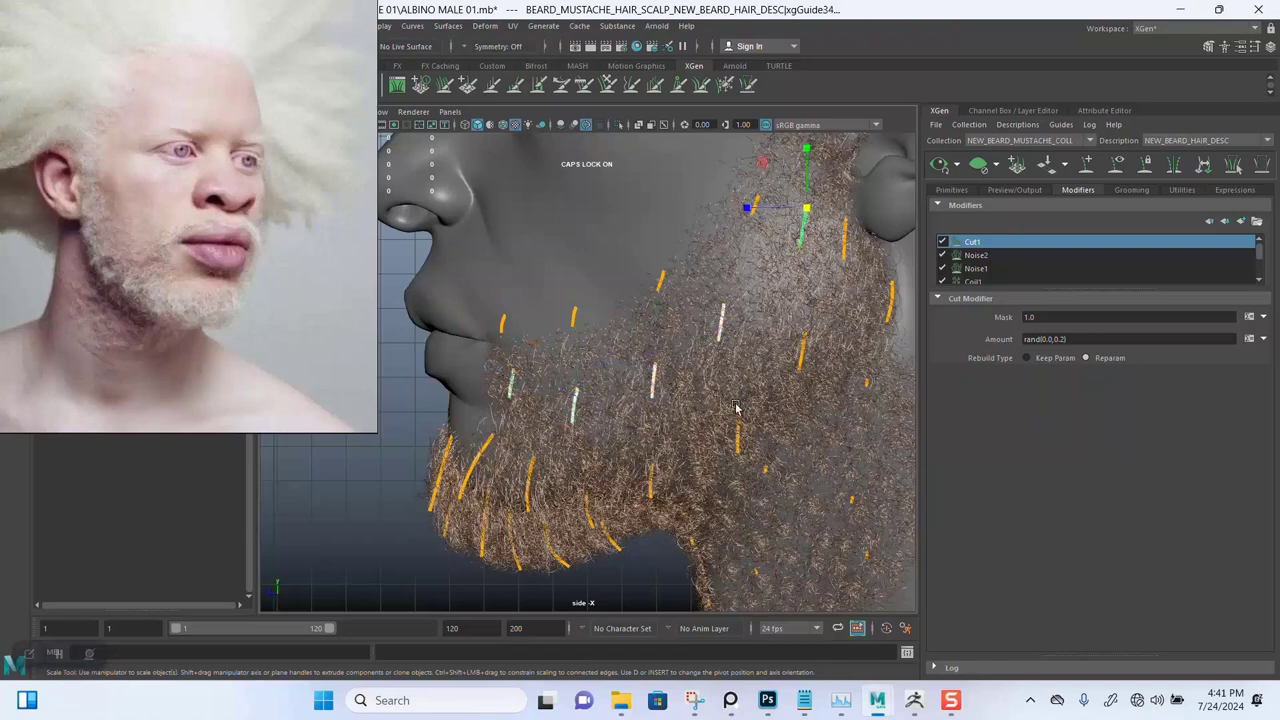
{"action": "middle_click_drag", "start_coordinate": [744, 383], "coordinate": [713, 486], "text": "alt"}
{"action": "left_click_drag", "start_coordinate": [774, 317], "coordinate": [764, 310]}
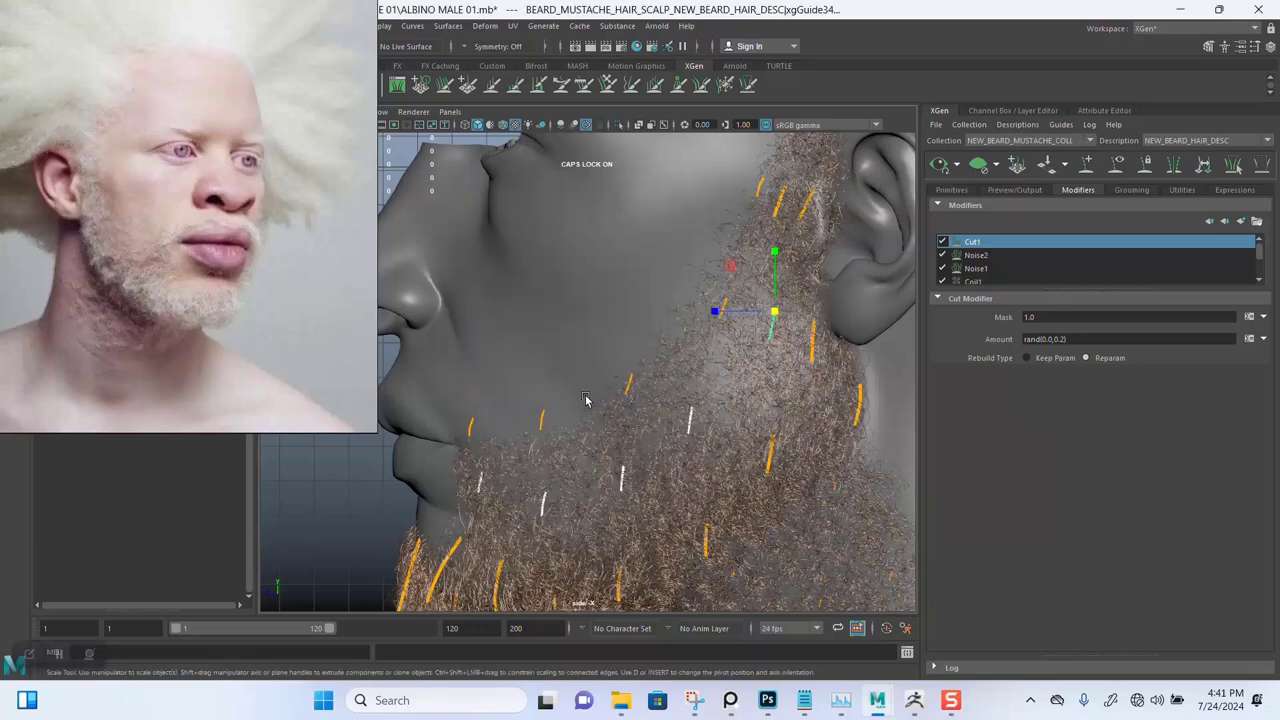
Deselect the guides and check the shortened cheek and sideburn hair in the perspective view
{"action": "key", "text": "space"}
{"action": "key", "text": "space"}
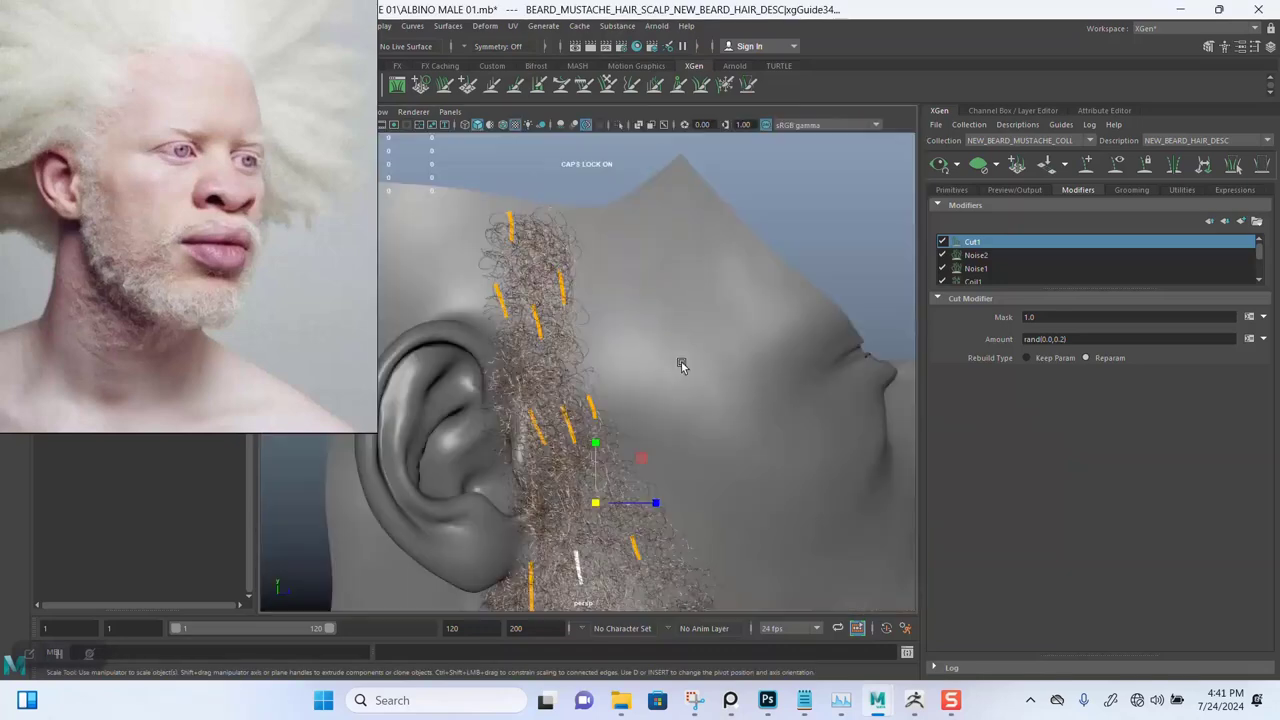
{"action": "scroll", "coordinate": [650, 383], "scroll_direction": "down", "scroll_amount": 2}
{"action": "middle_click_drag", "start_coordinate": [652, 384], "coordinate": [646, 337], "text": "alt"}
{"action": "left_click_drag", "start_coordinate": [646, 337], "coordinate": [642, 340], "text": "alt"}
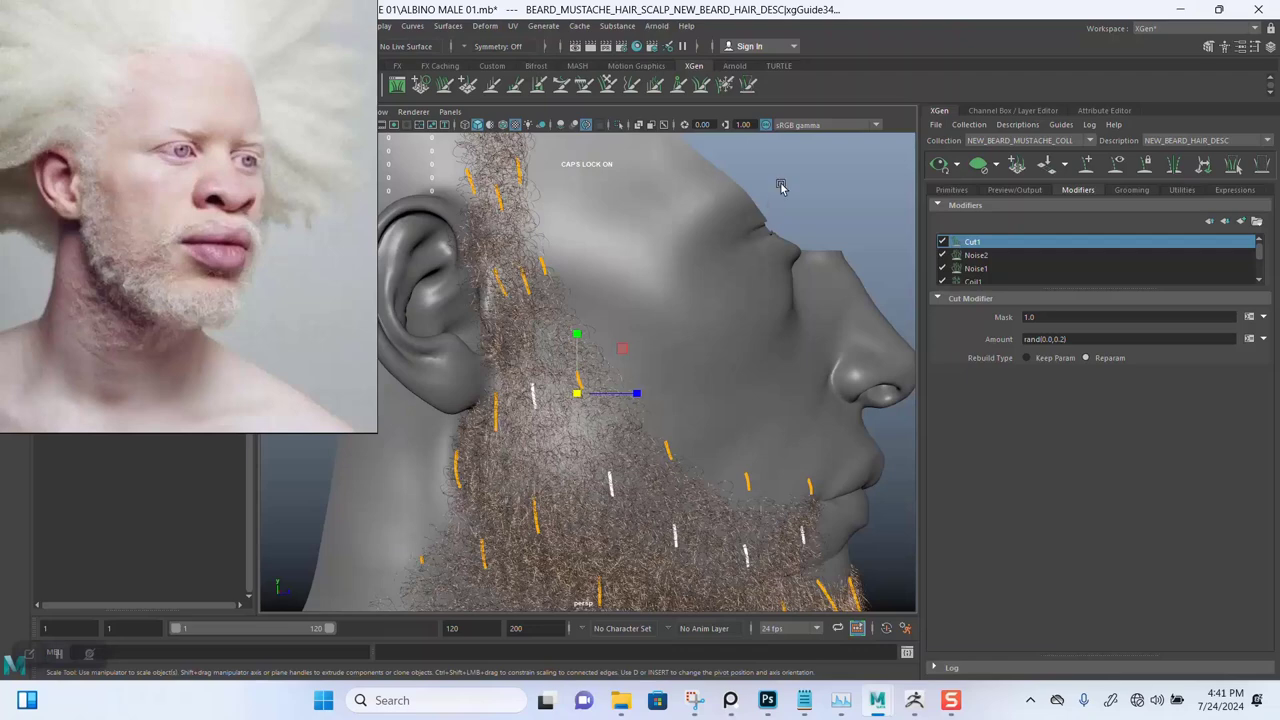
{"action": "left_click", "coordinate": [779, 318]}
{"action": "middle_click_drag", "start_coordinate": [663, 415], "coordinate": [677, 368], "text": "alt"}
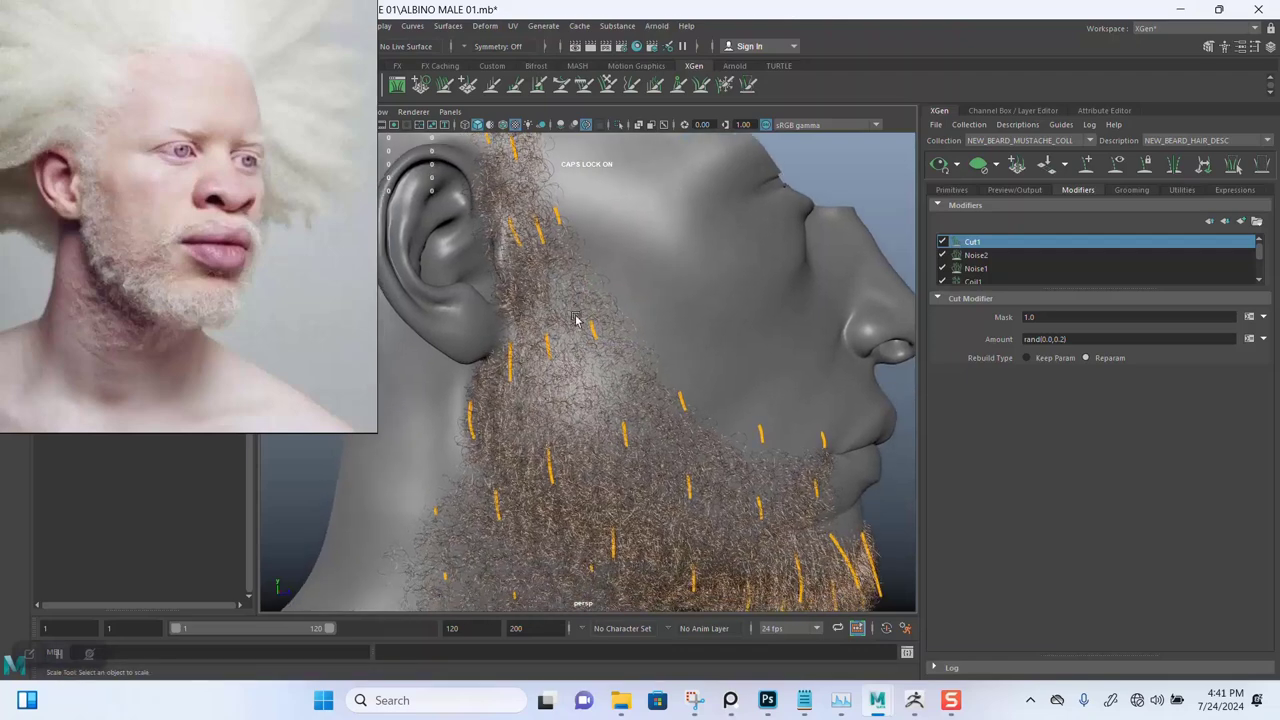
{"action": "left_click_drag", "start_coordinate": [590, 461], "coordinate": [611, 303], "text": "alt"}
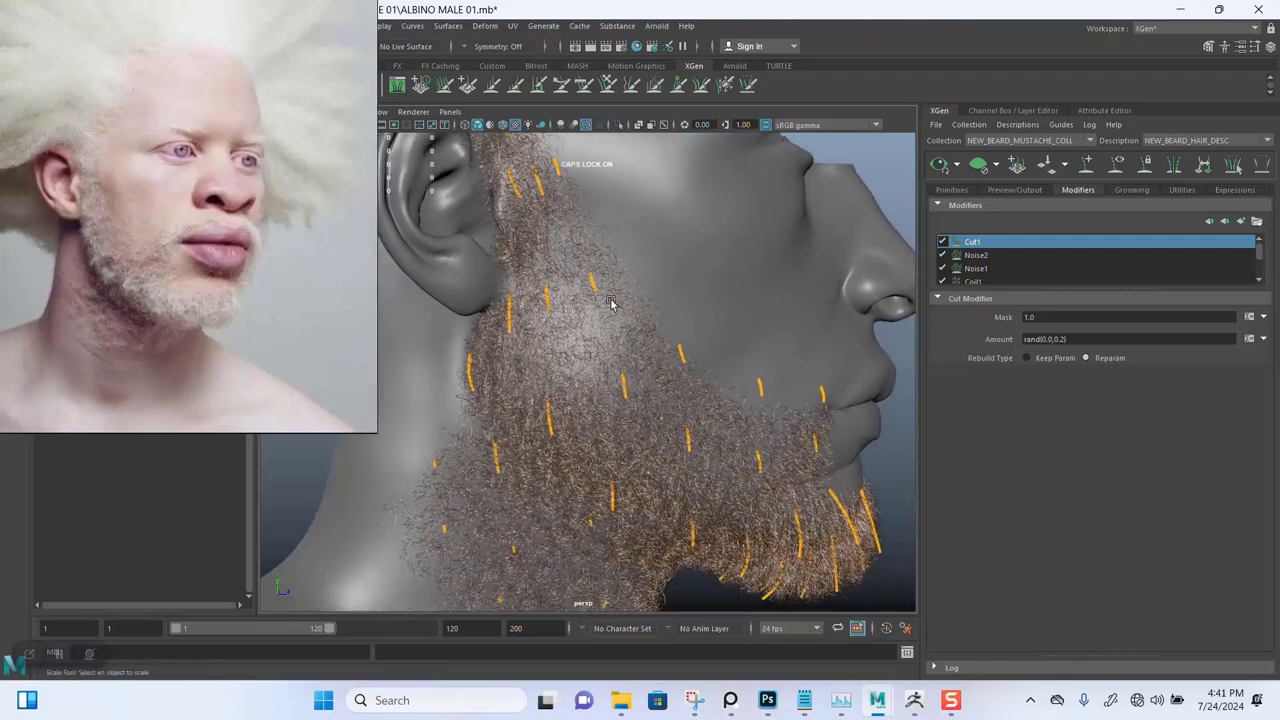
{"action": "left_click_drag", "start_coordinate": [582, 405], "coordinate": [848, 317], "text": "alt"}
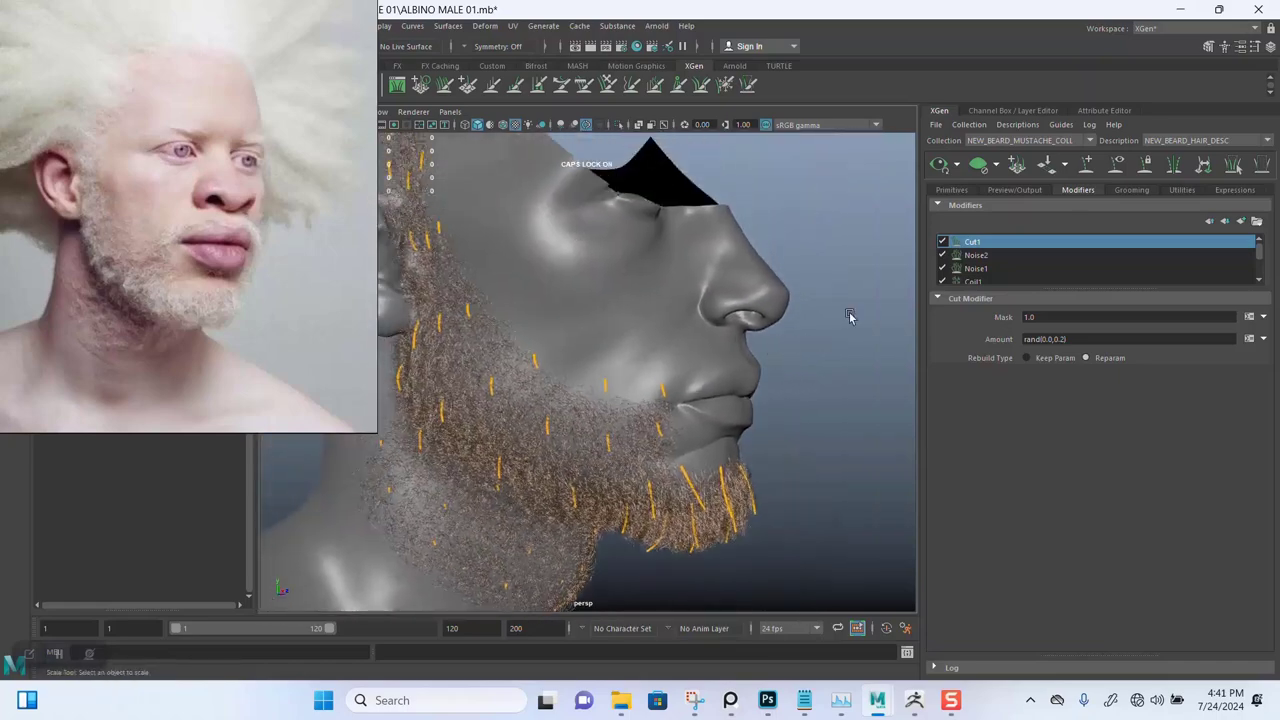
Hide the guides and examine the hair on the neck and under the jaw up close
{"action": "left_click", "coordinate": [1117, 167]}
{"action": "left_click_drag", "start_coordinate": [640, 403], "coordinate": [635, 357], "text": "alt"}
{"action": "middle_click_drag", "start_coordinate": [580, 358], "coordinate": [610, 326], "text": "alt"}
{"action": "right_click_drag", "start_coordinate": [610, 326], "coordinate": [611, 498], "text": "alt"}
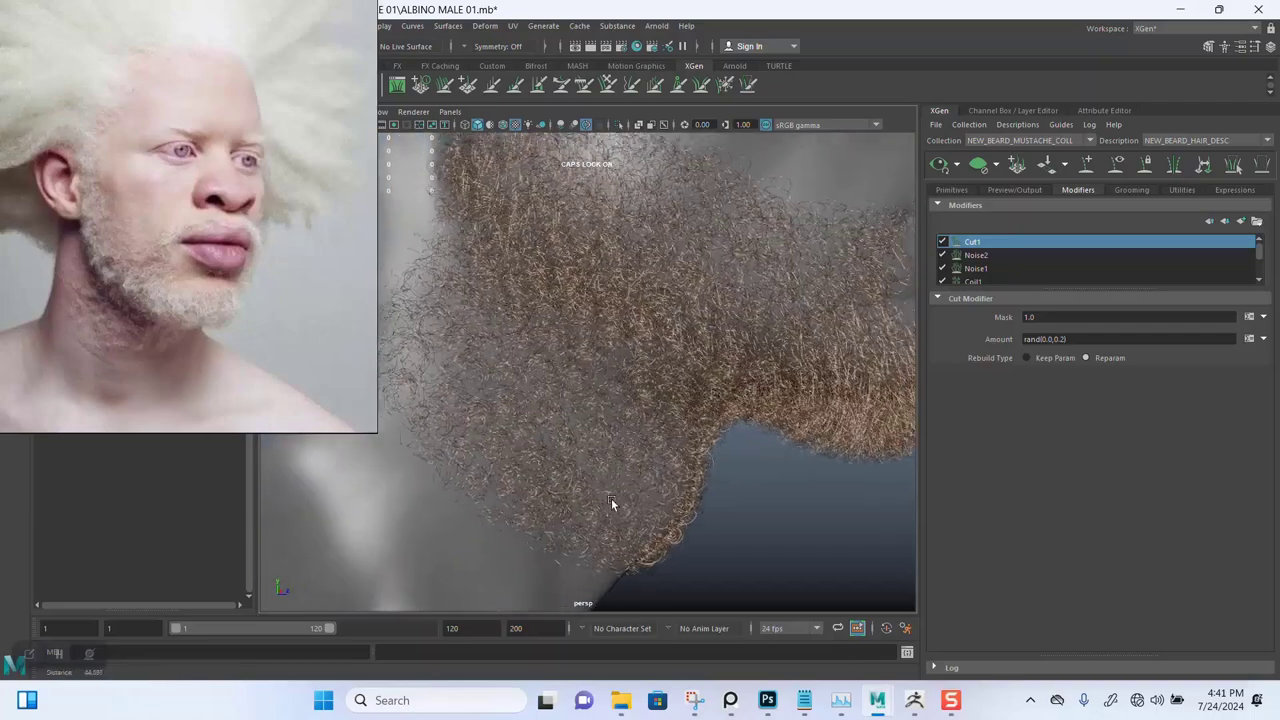
{"action": "middle_click_drag", "start_coordinate": [595, 405], "coordinate": [599, 545], "text": "alt"}
{"action": "right_click_drag", "start_coordinate": [599, 547], "coordinate": [599, 497], "text": "alt"}
{"action": "left_click_drag", "start_coordinate": [599, 493], "coordinate": [626, 463], "text": "alt"}
Examine the beard's upper edge on the cheek and around the mouth corner from several angles
{"action": "right_click_drag", "start_coordinate": [626, 463], "coordinate": [505, 280], "text": "alt"}
{"action": "middle_click_drag", "start_coordinate": [505, 280], "coordinate": [550, 327], "text": "alt"}
{"action": "right_click_drag", "start_coordinate": [550, 327], "coordinate": [548, 421], "text": "alt"}
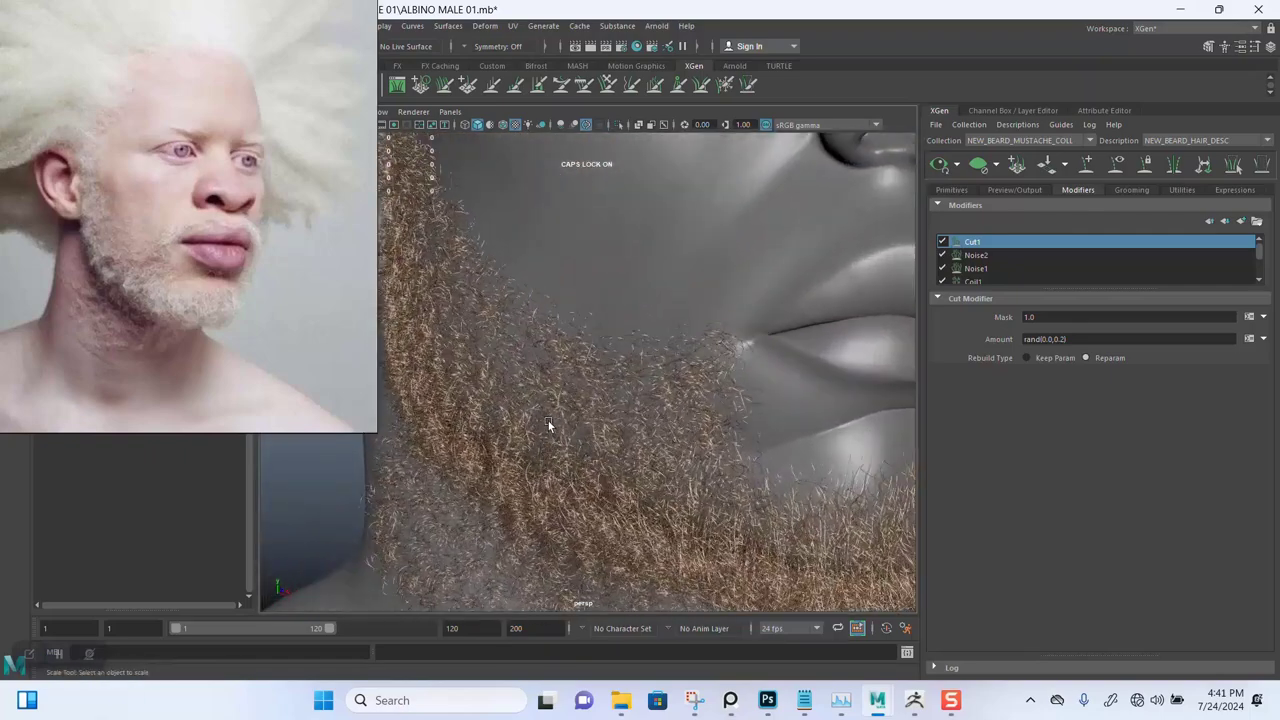
{"action": "left_click_drag", "start_coordinate": [548, 421], "coordinate": [573, 443], "text": "alt"}
{"action": "right_click_drag", "start_coordinate": [572, 438], "coordinate": [582, 381], "text": "alt"}
{"action": "left_click_drag", "start_coordinate": [582, 381], "coordinate": [552, 377], "text": "alt"}
{"action": "right_click_drag", "start_coordinate": [552, 377], "coordinate": [679, 398], "text": "alt"}
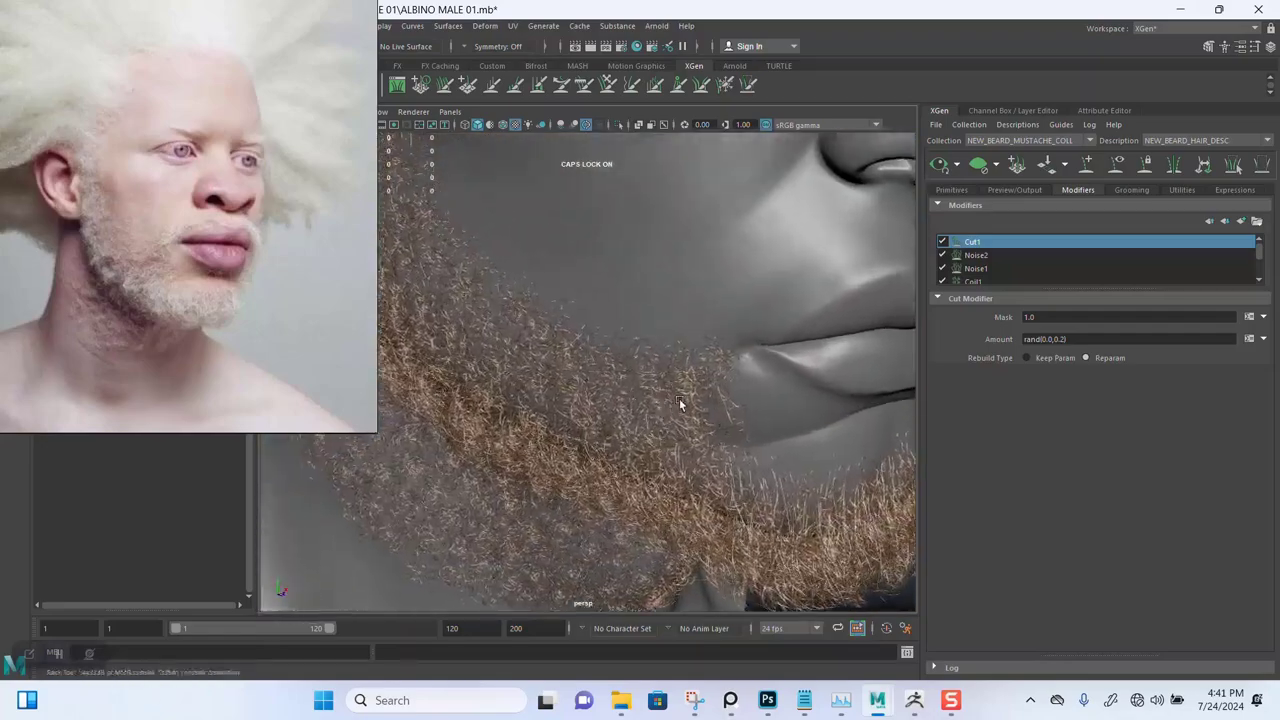
{"action": "left_click_drag", "start_coordinate": [679, 398], "coordinate": [638, 376], "text": "alt"}
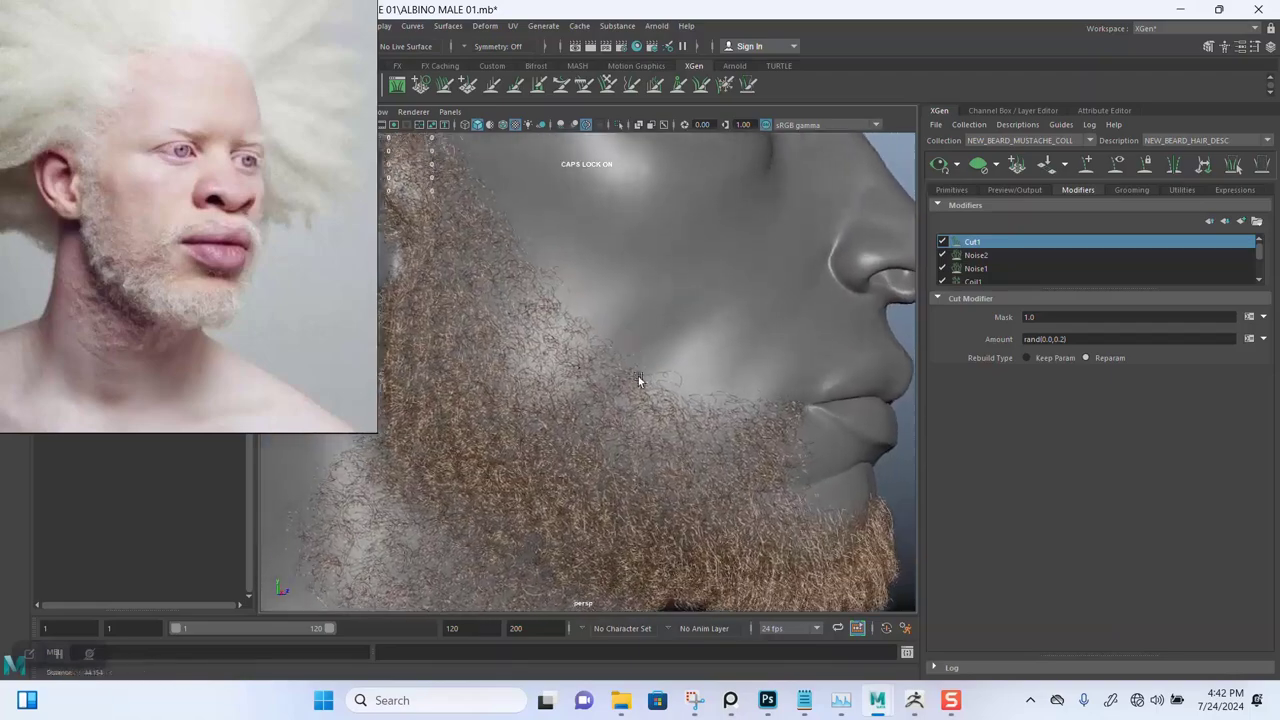
Set the Coil1 modifier's radius expression to rand(0.5,0.7) for the beard description
{"action": "right_click_drag", "start_coordinate": [638, 376], "coordinate": [590, 411], "text": "alt"}
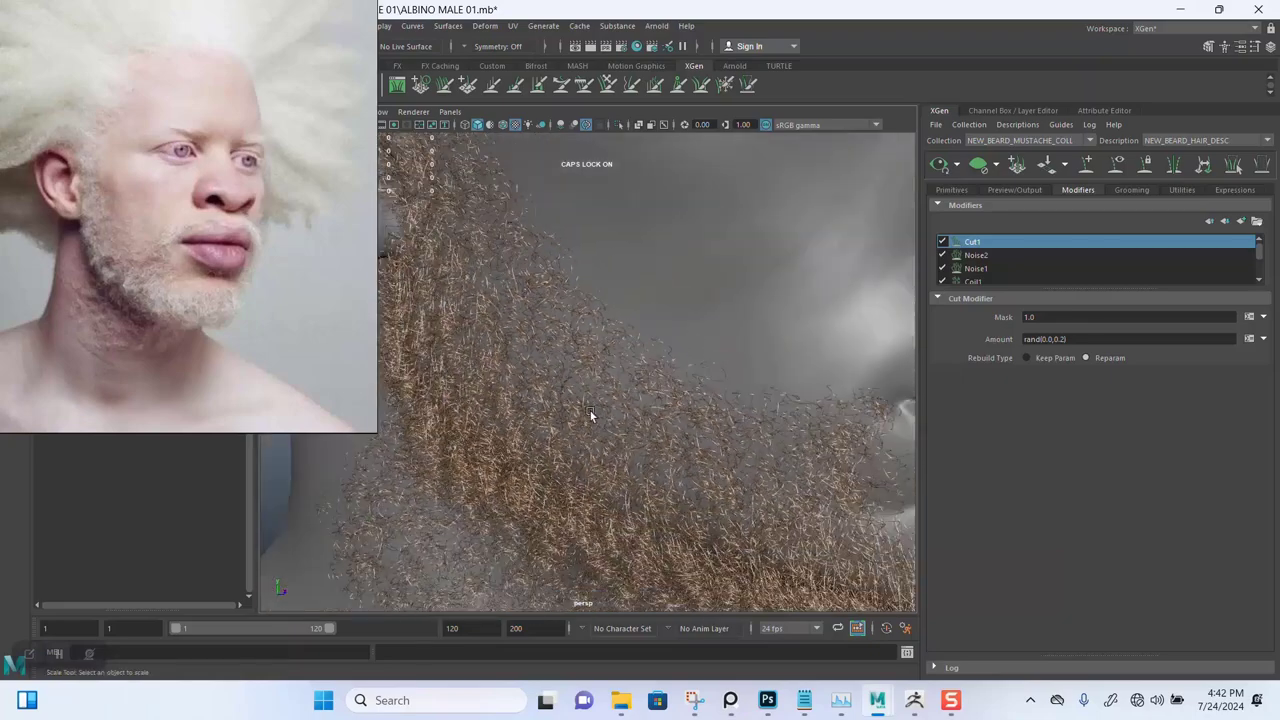
{"action": "right_click_drag", "start_coordinate": [600, 361], "coordinate": [531, 373], "text": "alt"}
{"action": "left_click_drag", "start_coordinate": [531, 373], "coordinate": [585, 361], "text": "alt"}
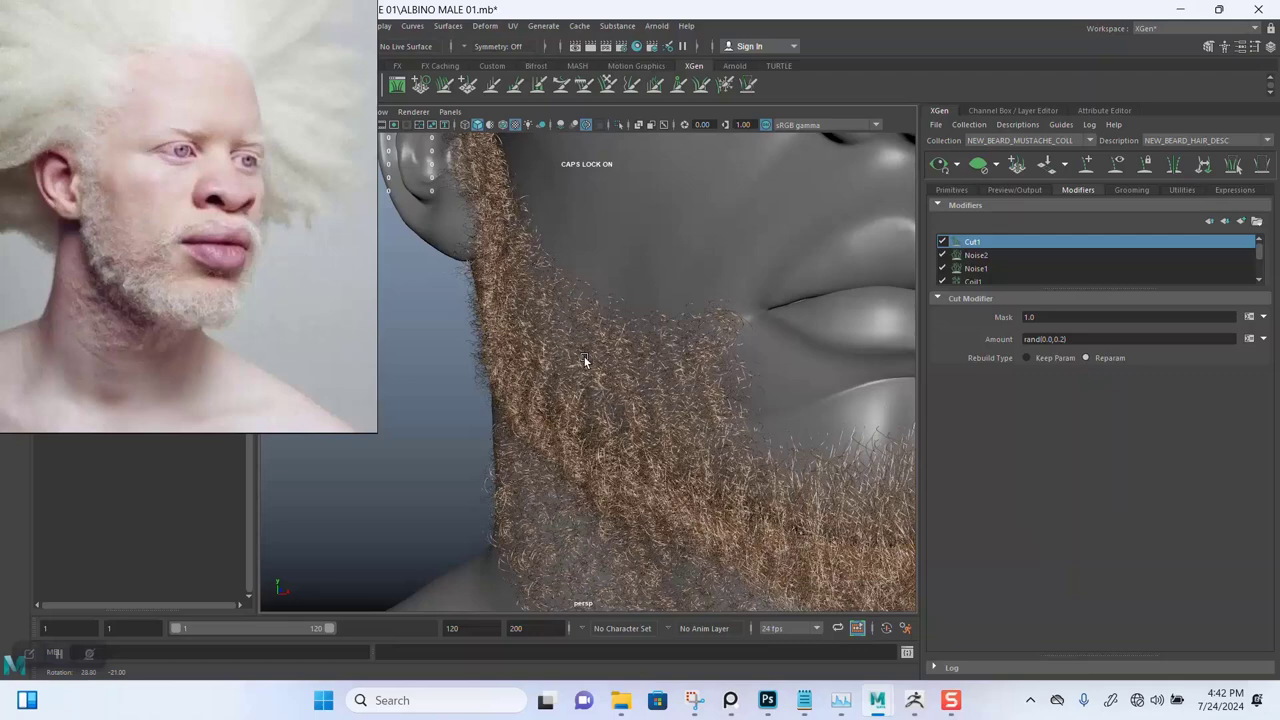
{"action": "left_click", "coordinate": [970, 282]}
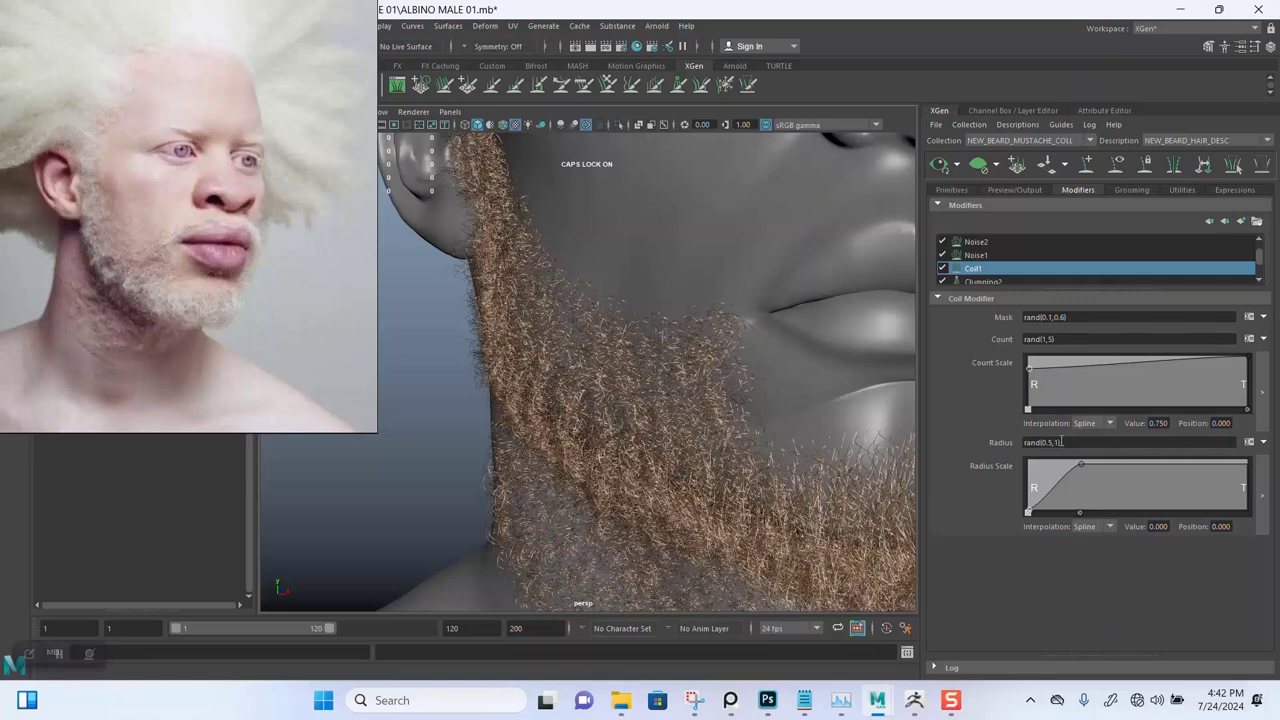
{"action": "left_click", "coordinate": [1058, 442]}
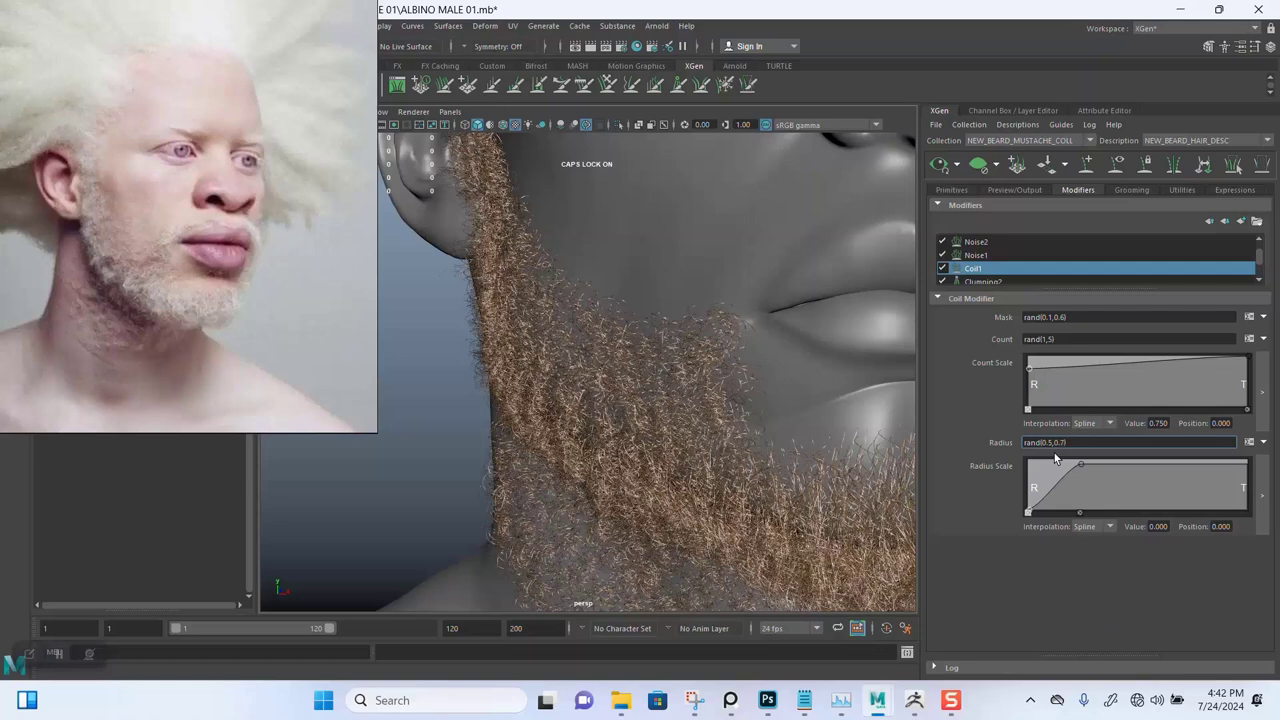
{"action": "key", "text": "Return"}
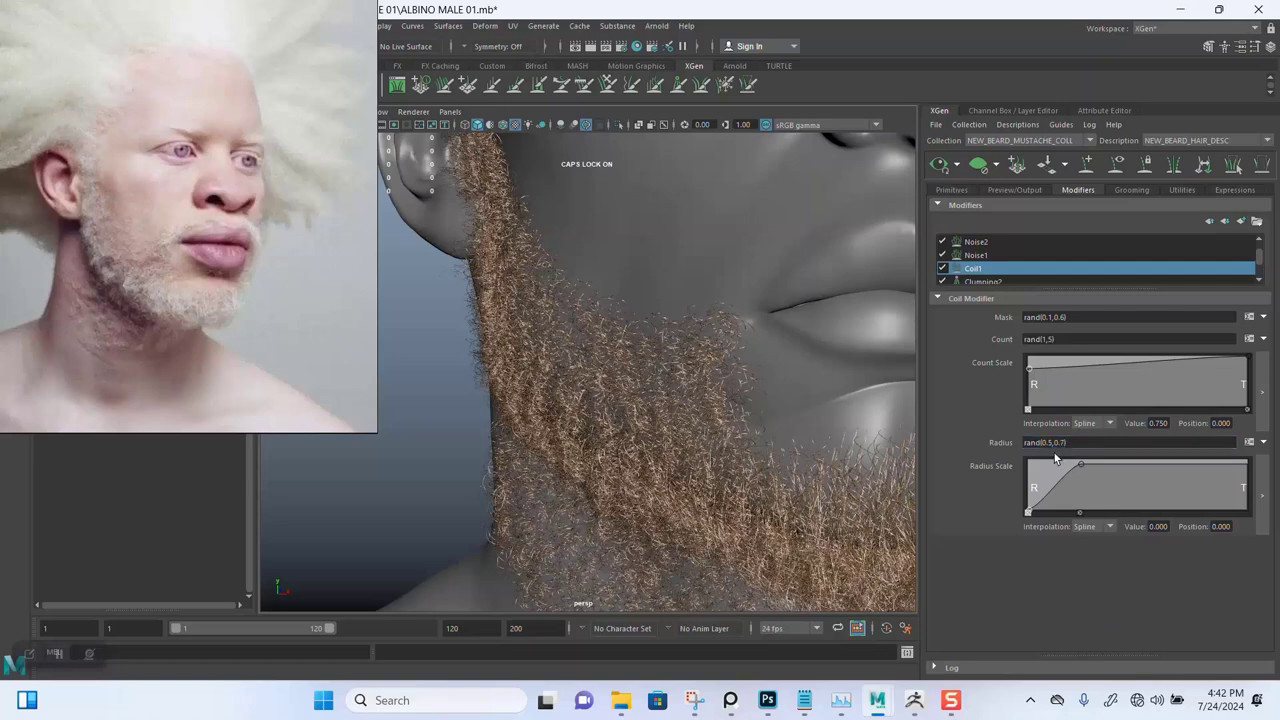
Set the beard hair's primitive length to 1.5 and update the XGen preview
{"action": "mouse_move", "coordinate": [654, 471]}
{"action": "right_mouse_down", "text": "alt"}
{"action": "mouse_move", "coordinate": [617, 441]}
{"action": "mouse_move", "coordinate": [643, 351]}
{"action": "mouse_move", "coordinate": [666, 454]}
{"action": "right_mouse_up", "text": "alt"}
{"action": "left_click_drag", "start_coordinate": [666, 454], "coordinate": [647, 431], "text": "alt"}
{"action": "right_click_drag", "start_coordinate": [647, 431], "coordinate": [548, 334], "text": "alt"}
{"action": "left_click_drag", "start_coordinate": [740, 365], "coordinate": [627, 375], "text": "alt"}
{"action": "left_click_drag", "start_coordinate": [500, 340], "coordinate": [614, 320], "text": "alt"}
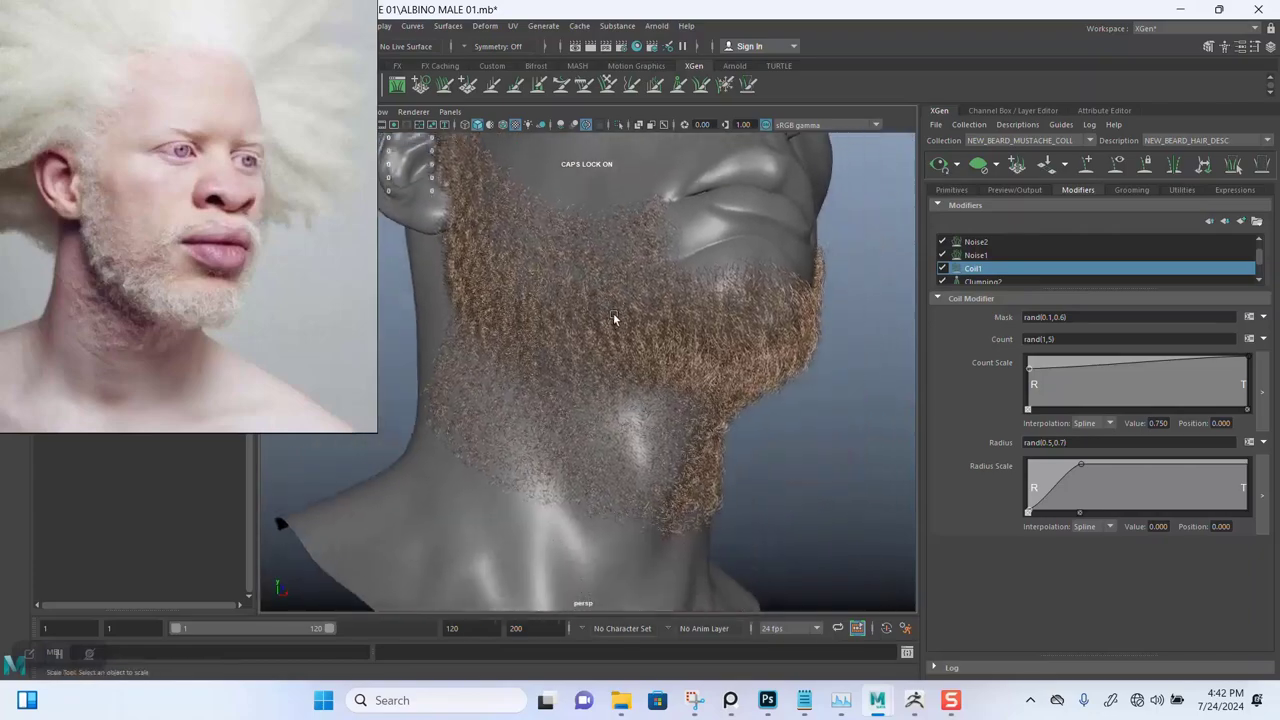
{"action": "right_click_drag", "start_coordinate": [614, 320], "coordinate": [607, 387], "text": "alt"}
{"action": "left_click_drag", "start_coordinate": [607, 387], "coordinate": [714, 428], "text": "alt"}
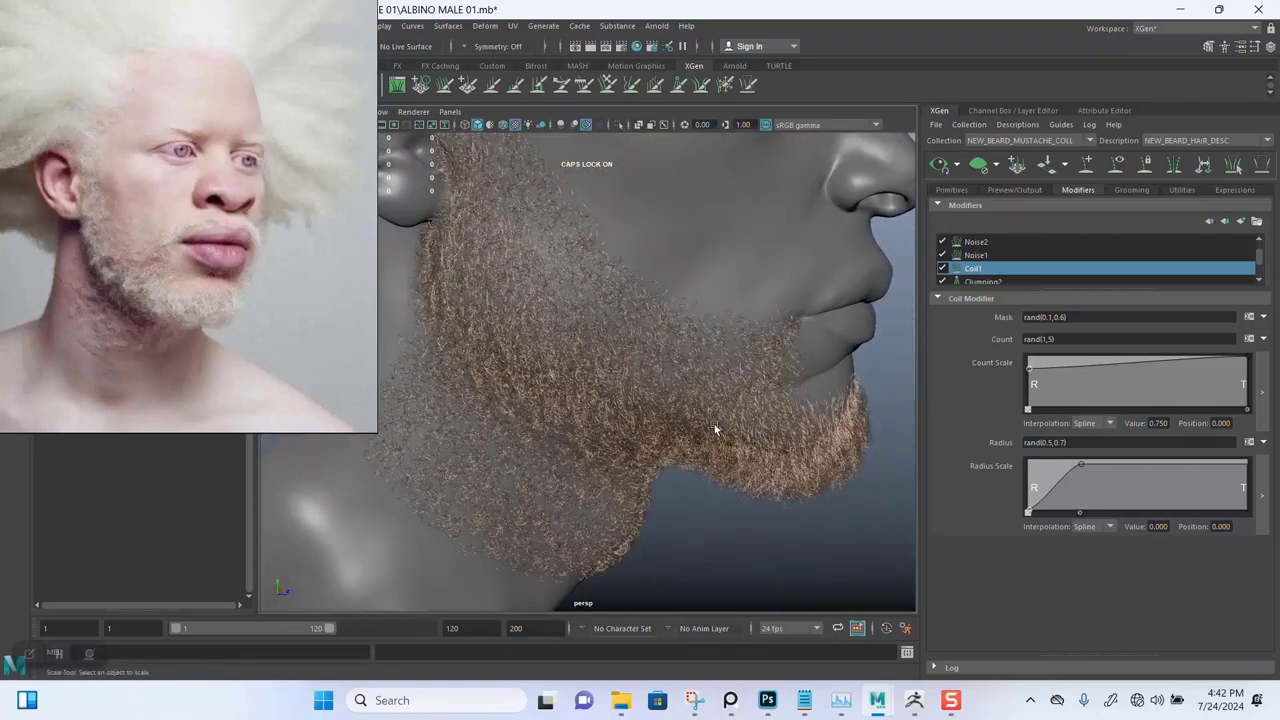
{"action": "left_click", "coordinate": [952, 190]}
{"action": "left_click", "coordinate": [1055, 444]}
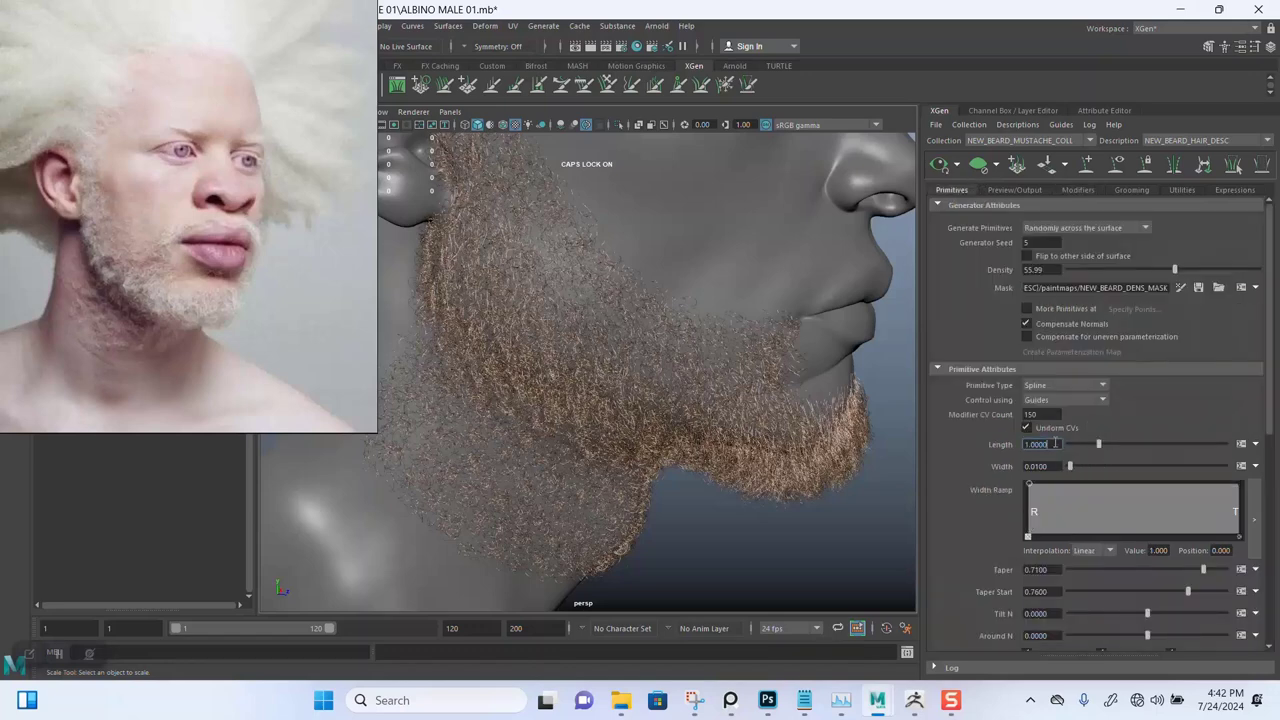
{"action": "type", "text": "1.5"}
{"action": "key", "text": "Return"}
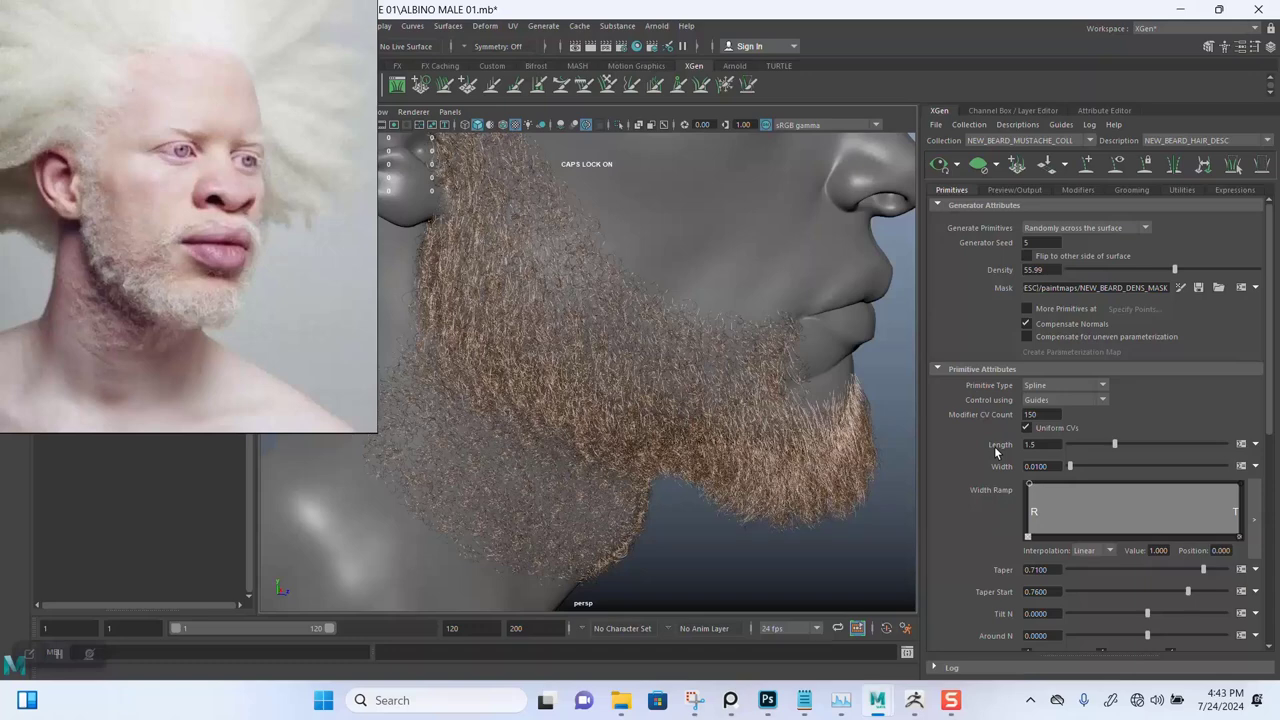
{"action": "left_click", "coordinate": [932, 170]}
Examine the lengthened beard from the front and side, including the chin hair up close
{"action": "scroll", "coordinate": [672, 412], "scroll_direction": "down", "scroll_amount": 2}
{"action": "left_click_drag", "start_coordinate": [741, 433], "coordinate": [640, 441], "text": "alt"}
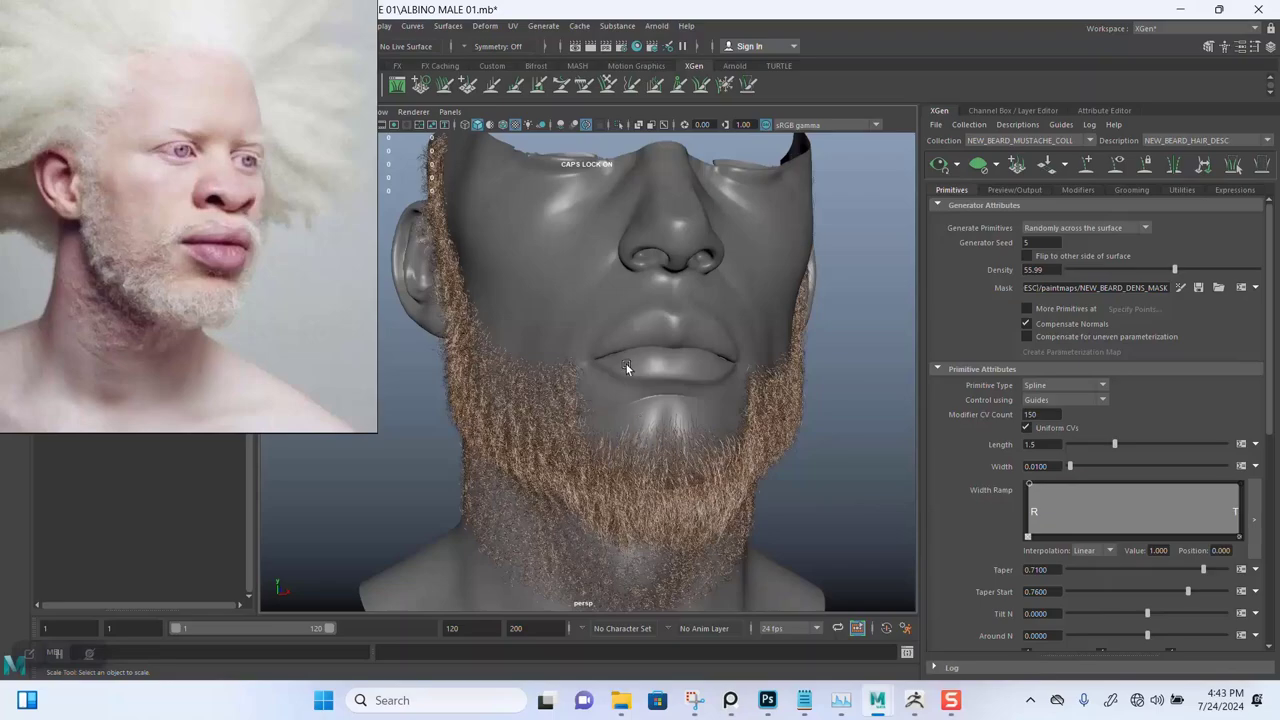
{"action": "left_click_drag", "start_coordinate": [626, 364], "coordinate": [636, 298], "text": "alt"}
{"action": "scroll", "coordinate": [628, 345], "scroll_direction": "down", "scroll_amount": 4}
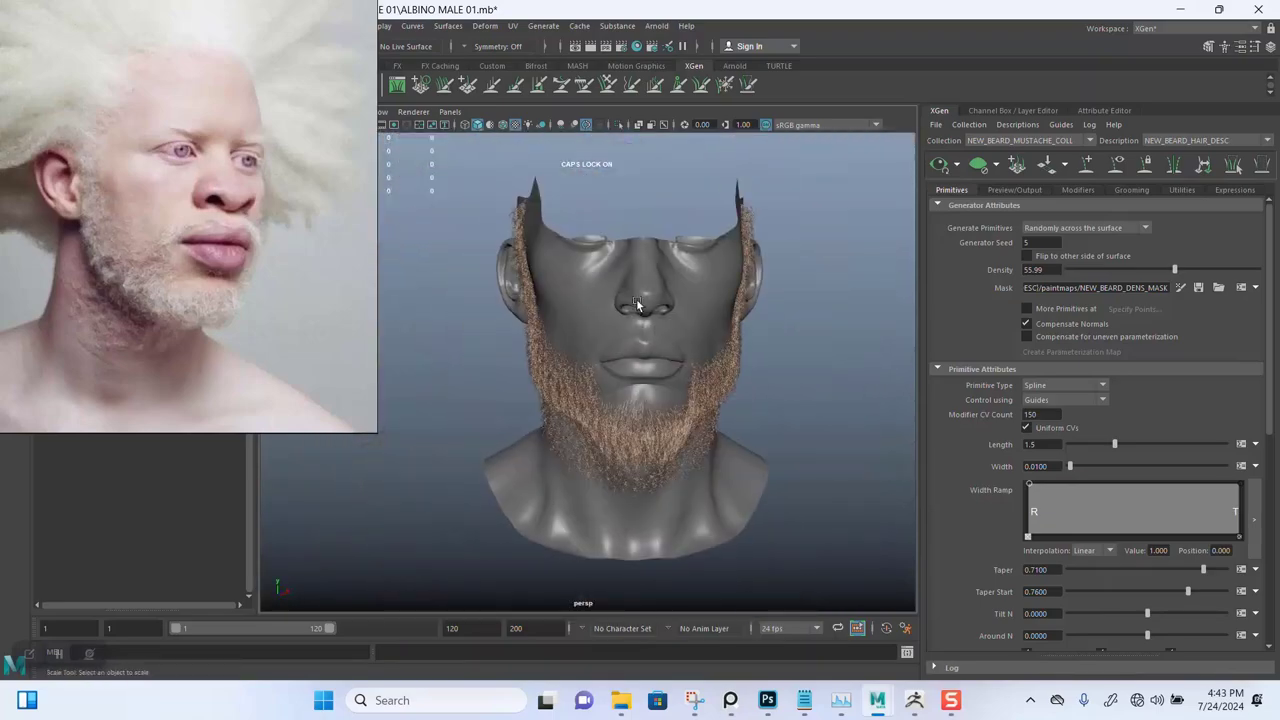
{"action": "scroll", "coordinate": [636, 298], "scroll_direction": "up", "scroll_amount": 3}
{"action": "left_click_drag", "start_coordinate": [708, 366], "coordinate": [776, 365], "text": "alt"}
{"action": "right_click_drag", "start_coordinate": [776, 365], "coordinate": [718, 447], "text": "alt"}
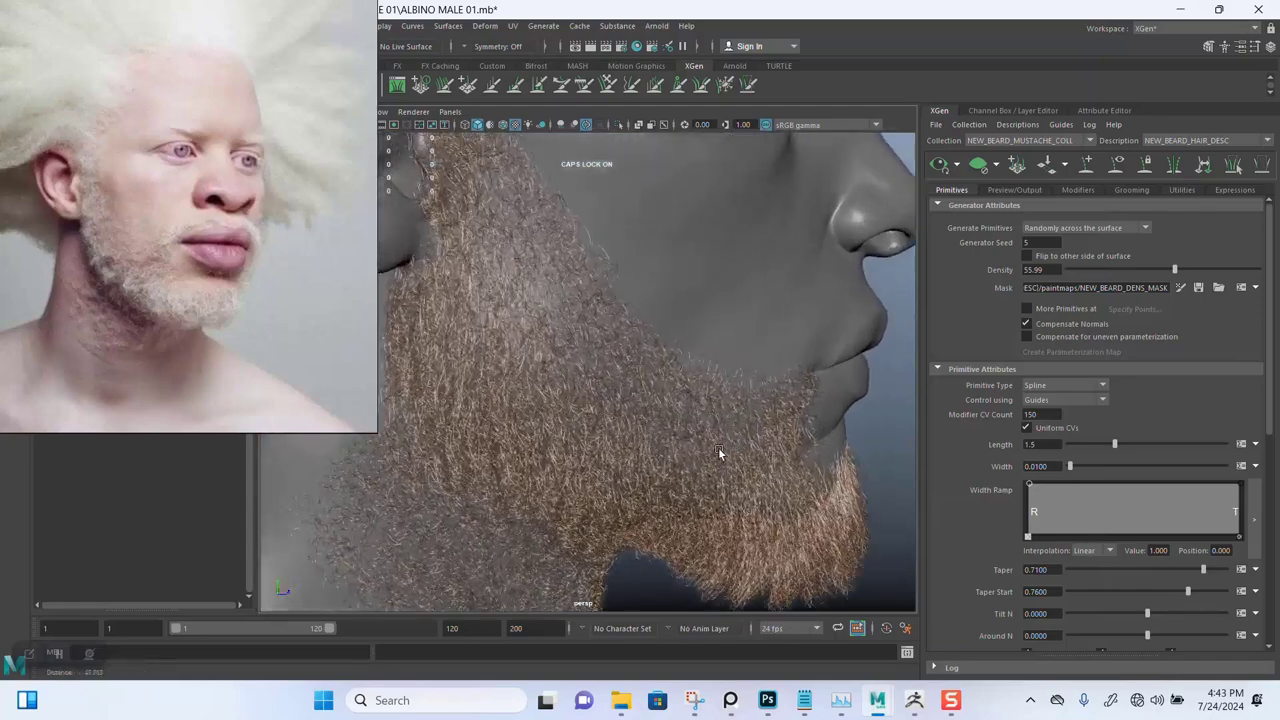
{"action": "left_click_drag", "start_coordinate": [718, 449], "coordinate": [629, 334], "text": "alt"}
{"action": "right_click_drag", "start_coordinate": [629, 334], "coordinate": [653, 427], "text": "alt"}
{"action": "middle_click_drag", "start_coordinate": [653, 427], "coordinate": [600, 286], "text": "alt"}
{"action": "left_click_drag", "start_coordinate": [600, 286], "coordinate": [664, 322], "text": "alt"}
{"action": "right_click_drag", "start_coordinate": [664, 322], "coordinate": [709, 346], "text": "alt"}
{"action": "left_click_drag", "start_coordinate": [709, 346], "coordinate": [606, 374], "text": "alt"}
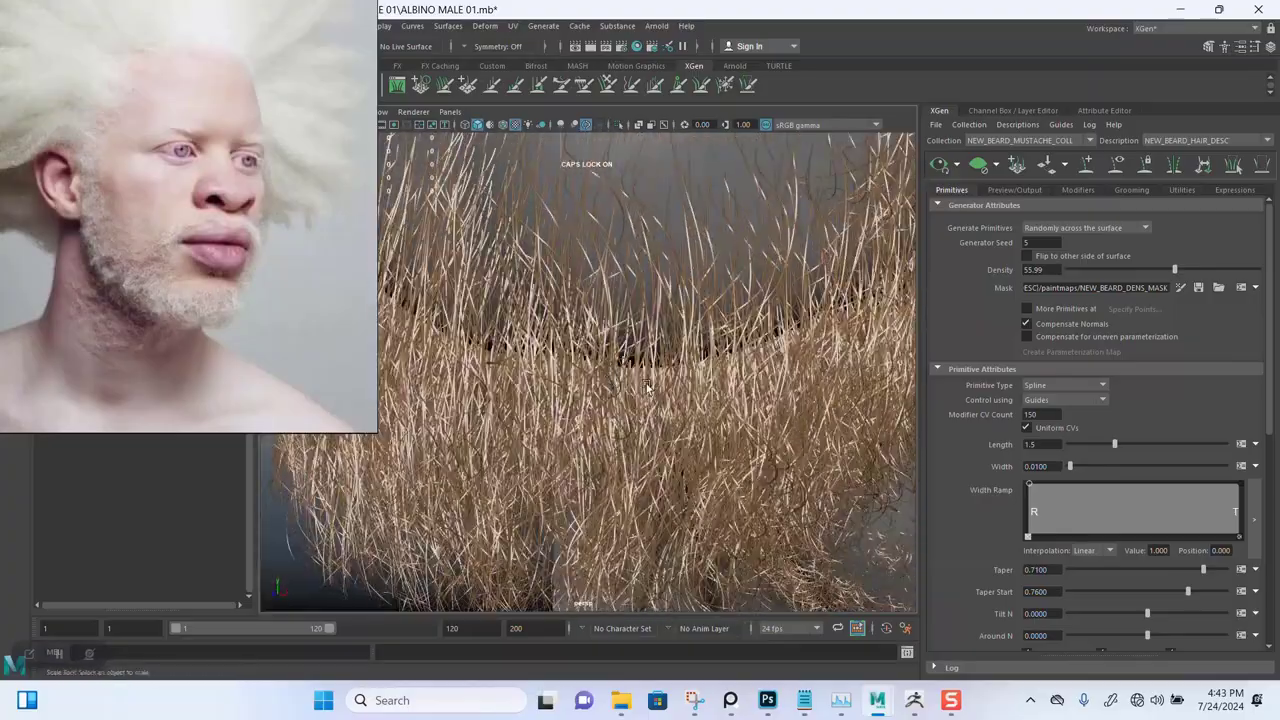
Check the chin and jaw hair up close and from the side, and save the scene
{"action": "right_click_drag", "start_coordinate": [645, 382], "coordinate": [603, 337], "text": "alt"}
{"action": "left_click_drag", "start_coordinate": [603, 337], "coordinate": [577, 338], "text": "alt"}
{"action": "right_click_drag", "start_coordinate": [577, 340], "coordinate": [578, 290], "text": "alt"}
{"action": "left_click_drag", "start_coordinate": [578, 290], "coordinate": [646, 340], "text": "alt"}
{"action": "right_click_drag", "start_coordinate": [646, 340], "coordinate": [667, 425], "text": "alt"}
{"action": "left_click_drag", "start_coordinate": [667, 425], "coordinate": [652, 402], "text": "alt"}
{"action": "key", "text": "ctrl+s"}
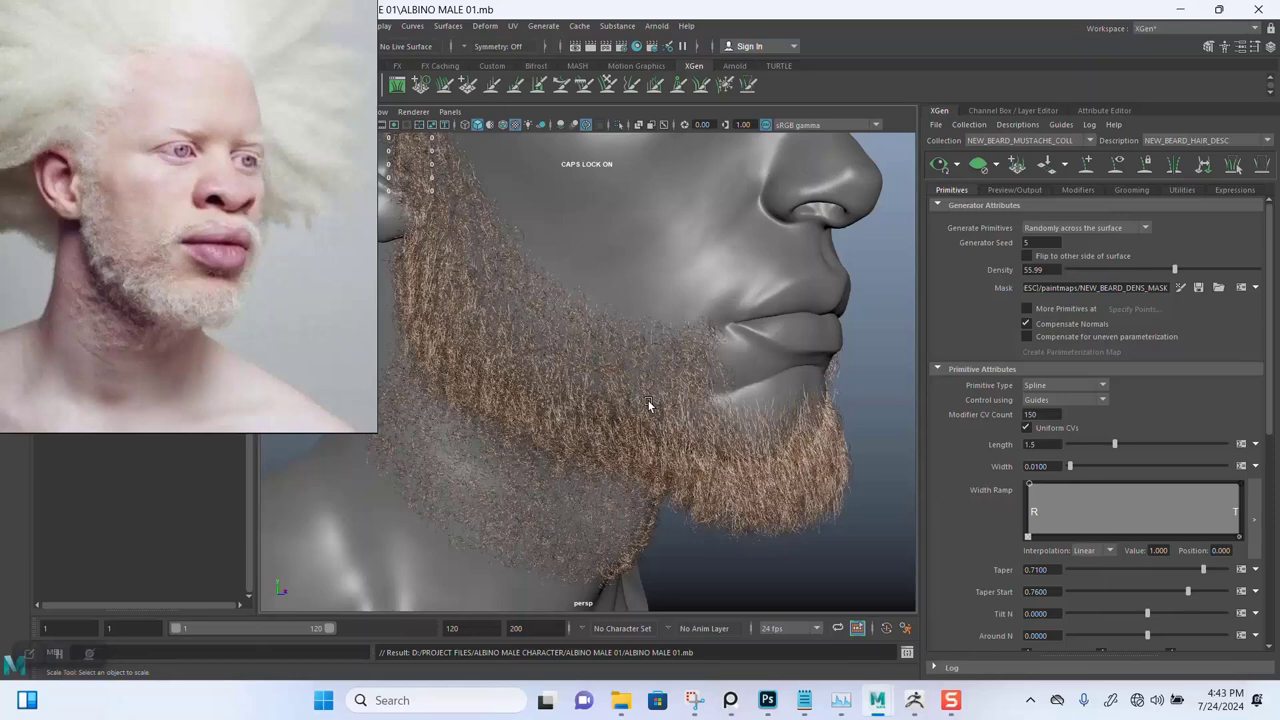
Switch to the AFRO_HEAD_HAIR_COLL collection and preview its afro hair together with the beard
{"action": "scroll", "coordinate": [610, 430], "scroll_direction": "down", "scroll_amount": 5}
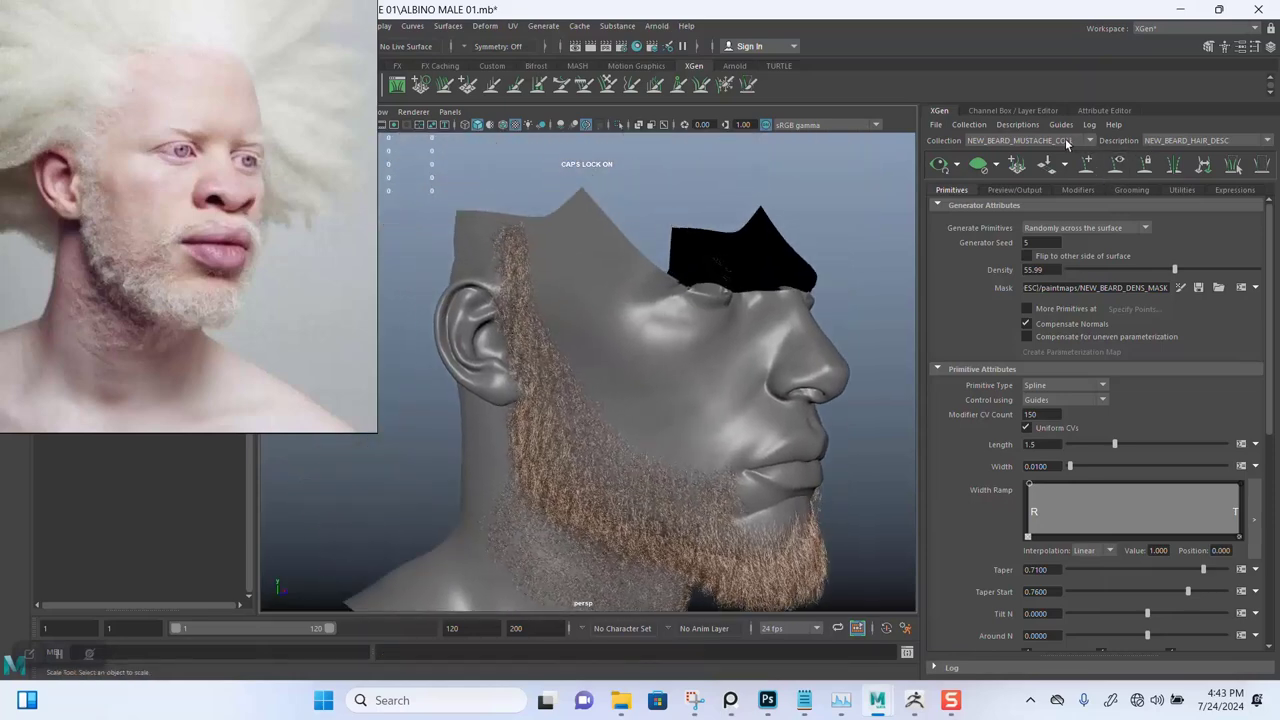
{"action": "left_click", "coordinate": [1066, 142]}
{"action": "left_click", "coordinate": [1020, 160]}
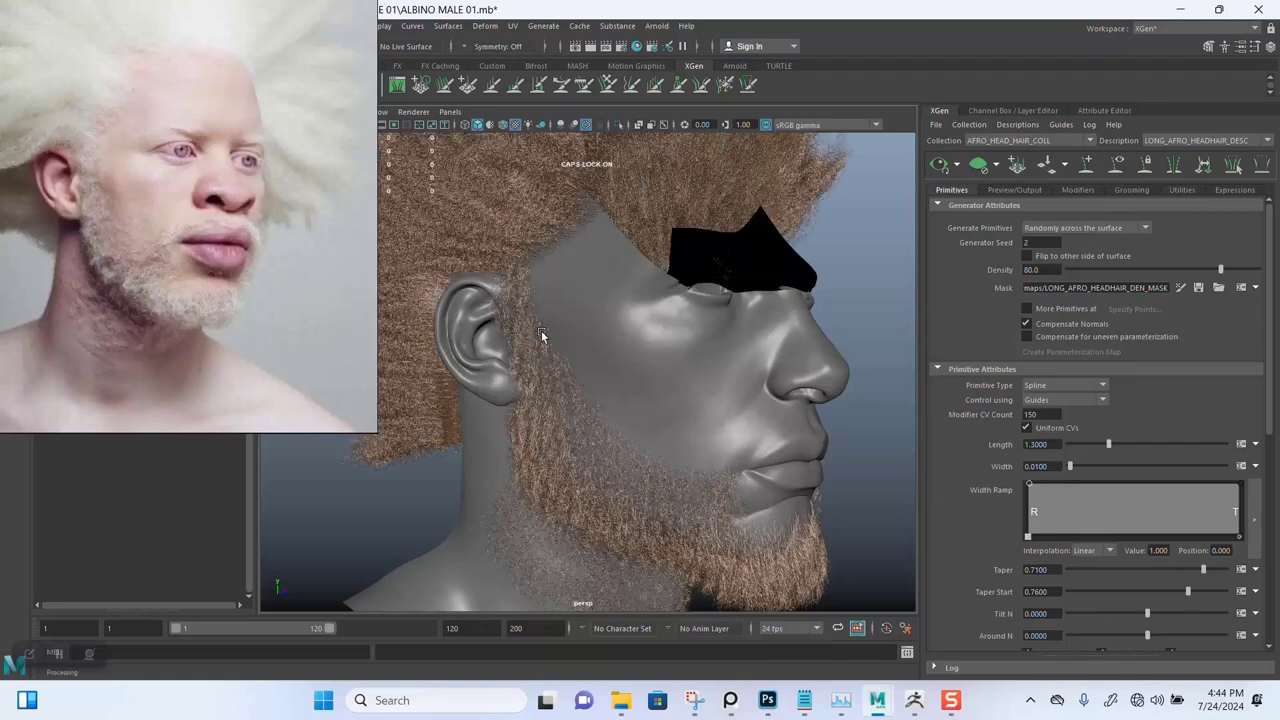
Move the reference photo off the outliner and unhide HEAD_HAIR_SCALP and EYE_HAIR_SCALP in the XGEN_HAIR_SCALP group
{"action": "left_click_drag", "start_coordinate": [232, 330], "coordinate": [1147, 303]}
{"action": "left_click_drag", "start_coordinate": [578, 393], "coordinate": [613, 352], "text": "alt"}
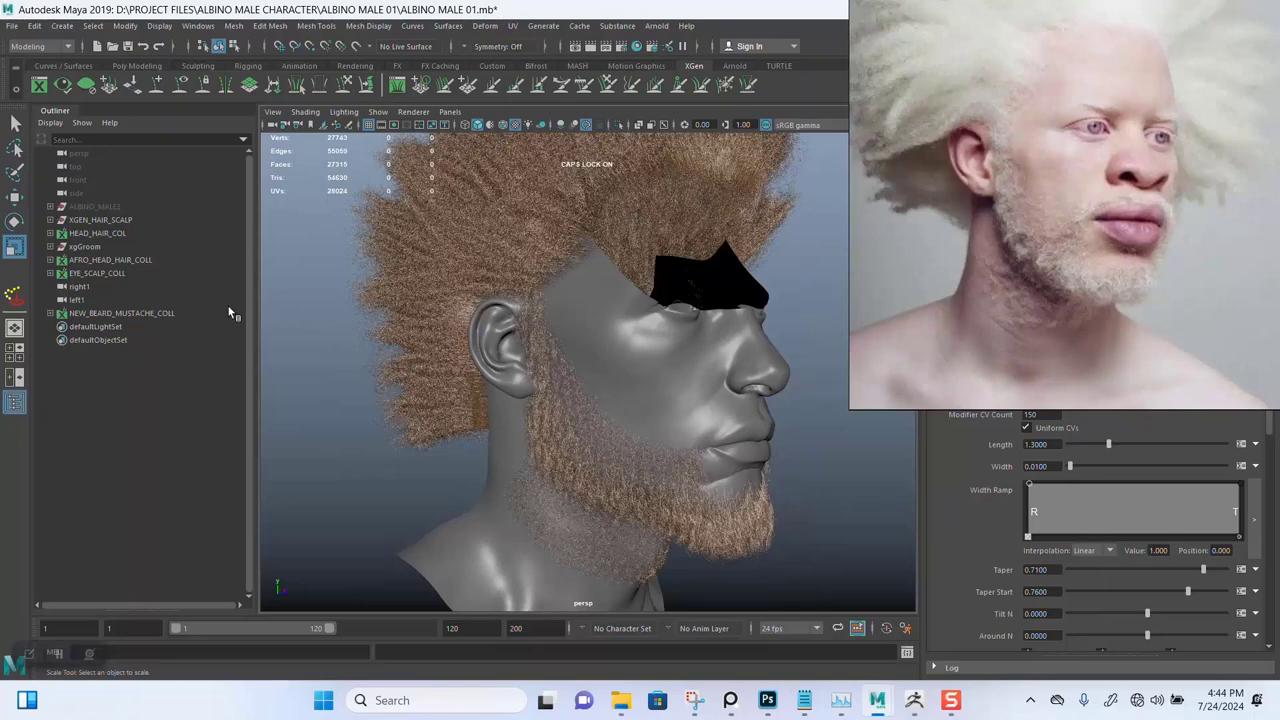
{"action": "left_click", "coordinate": [50, 207]}
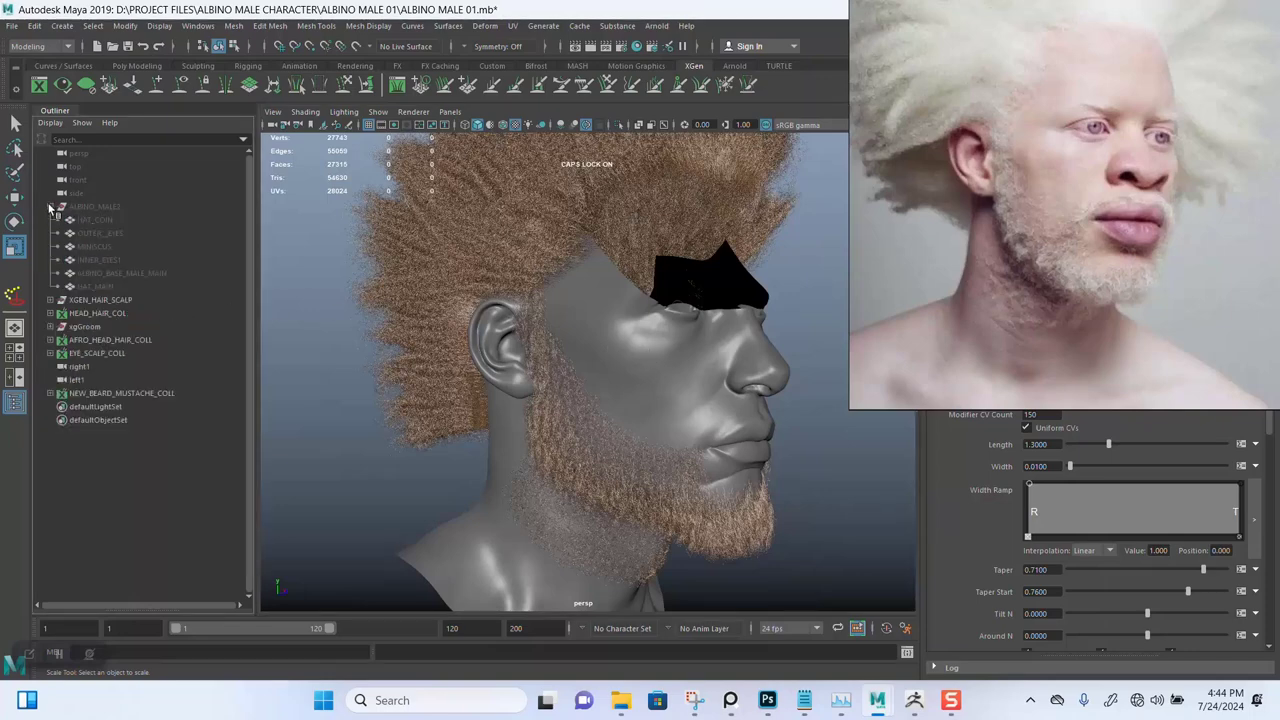
{"action": "left_click", "coordinate": [50, 207]}
{"action": "left_click", "coordinate": [50, 220]}
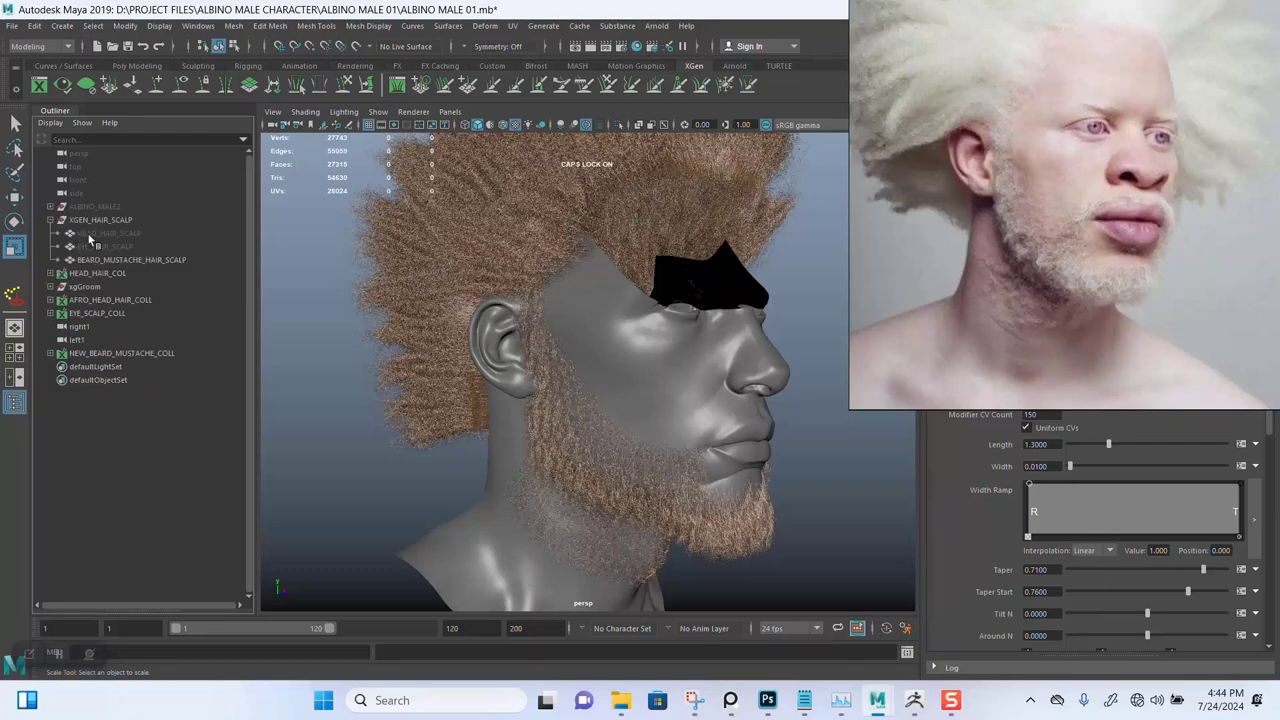
{"action": "left_click", "coordinate": [100, 234]}
{"action": "left_click", "coordinate": [102, 250], "text": "shift"}
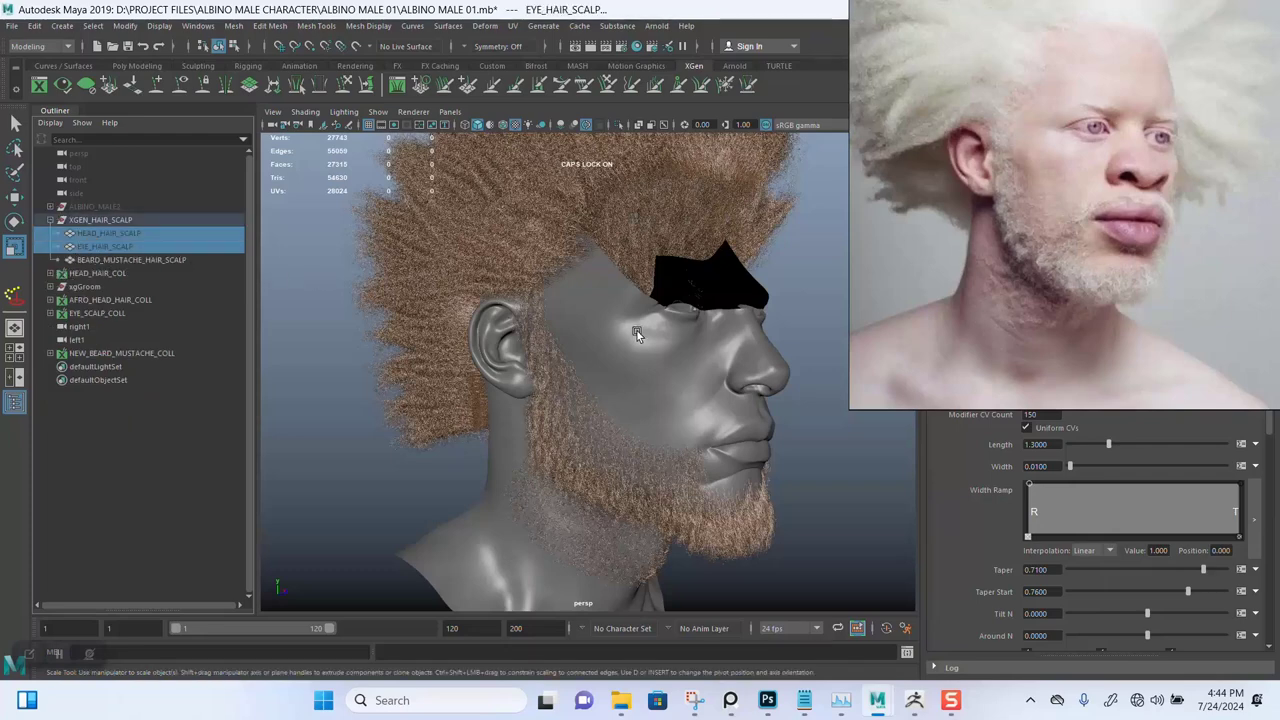
{"action": "key", "text": "shift+h"}
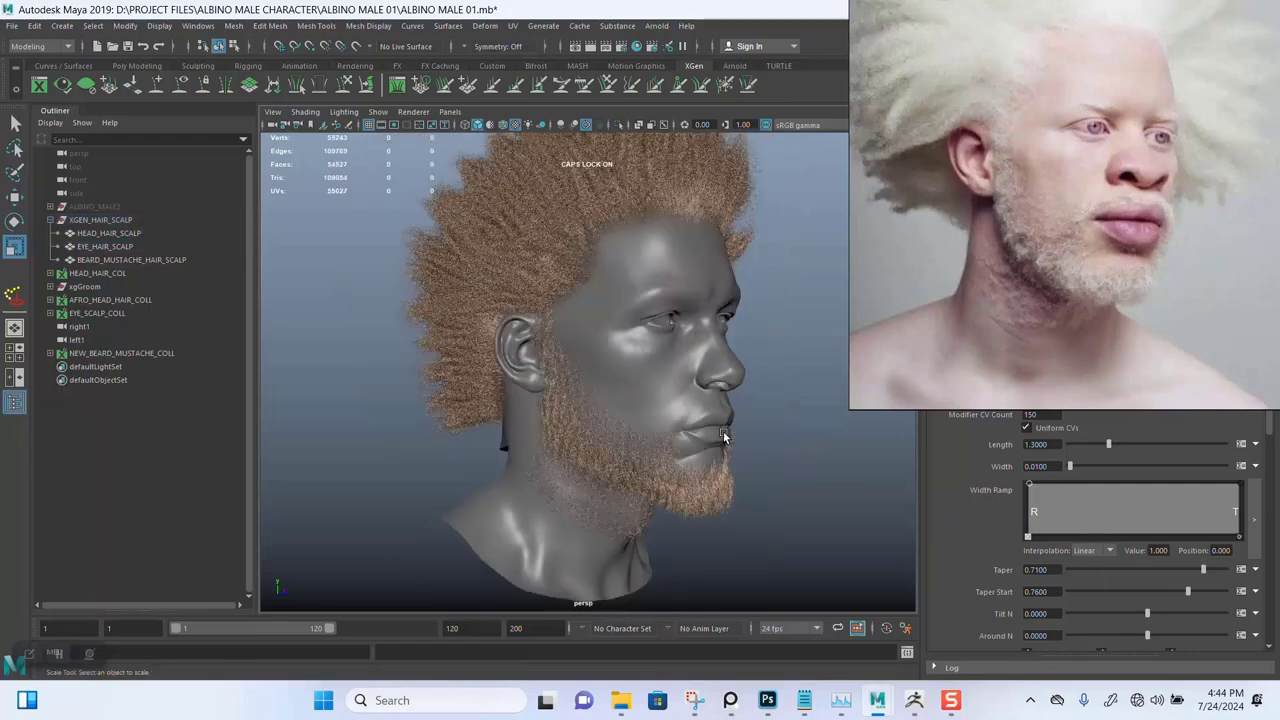
Compare the afro hair and beard with the reference photo, looking closely at the sideburn, cheek and neck hair
{"action": "left_click_drag", "start_coordinate": [768, 426], "coordinate": [615, 424], "text": "alt"}
{"action": "middle_click_drag", "start_coordinate": [615, 424], "coordinate": [628, 414], "text": "alt"}
{"action": "scroll", "coordinate": [600, 422], "scroll_direction": "up", "scroll_amount": 2}
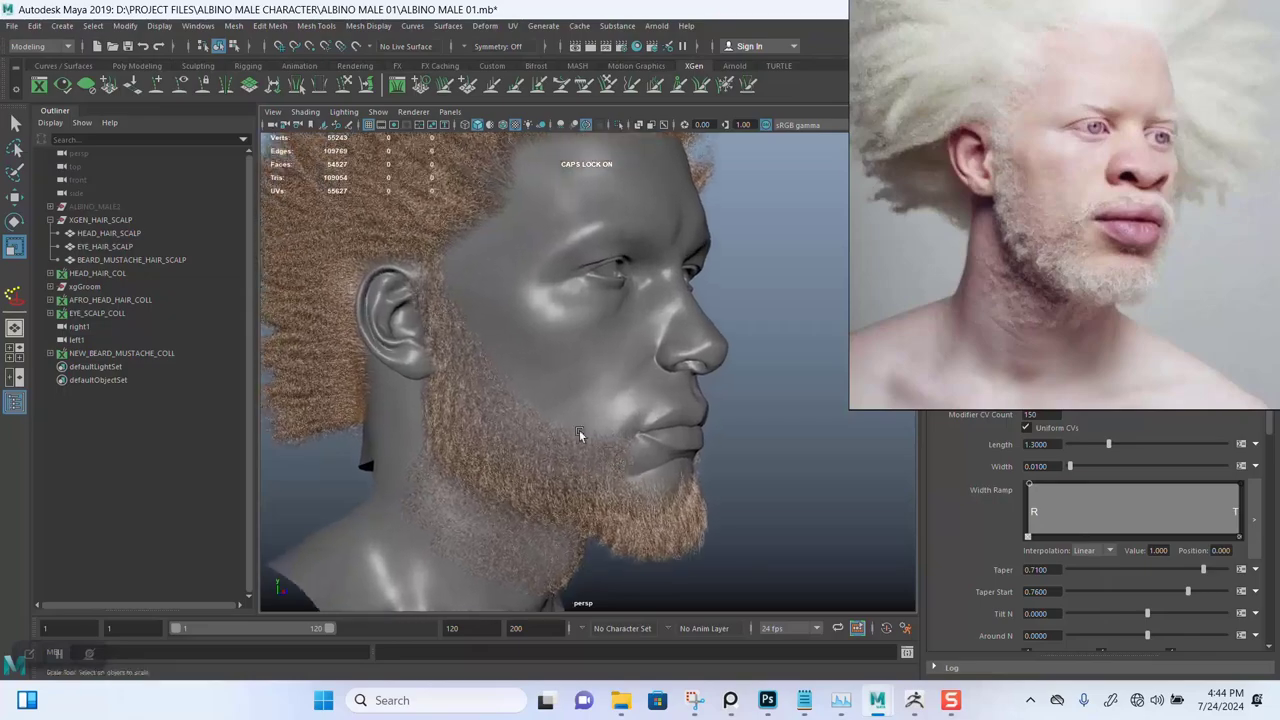
{"action": "left_click_drag", "start_coordinate": [579, 429], "coordinate": [604, 374], "text": "alt"}
{"action": "right_click_drag", "start_coordinate": [604, 374], "coordinate": [596, 433], "text": "alt"}
{"action": "left_click_drag", "start_coordinate": [596, 433], "coordinate": [700, 438], "text": "alt"}
{"action": "scroll", "coordinate": [526, 446], "scroll_direction": "up", "scroll_amount": 8}
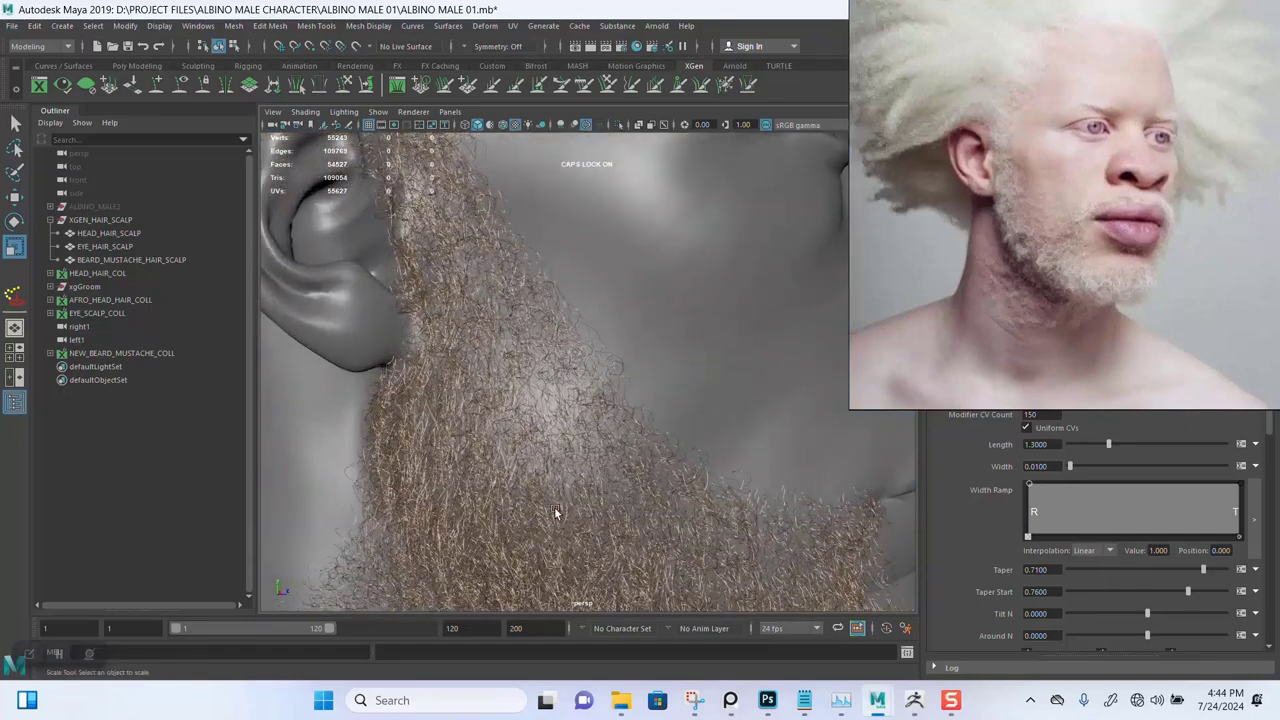
{"action": "left_click_drag", "start_coordinate": [510, 390], "coordinate": [541, 320], "text": "alt"}
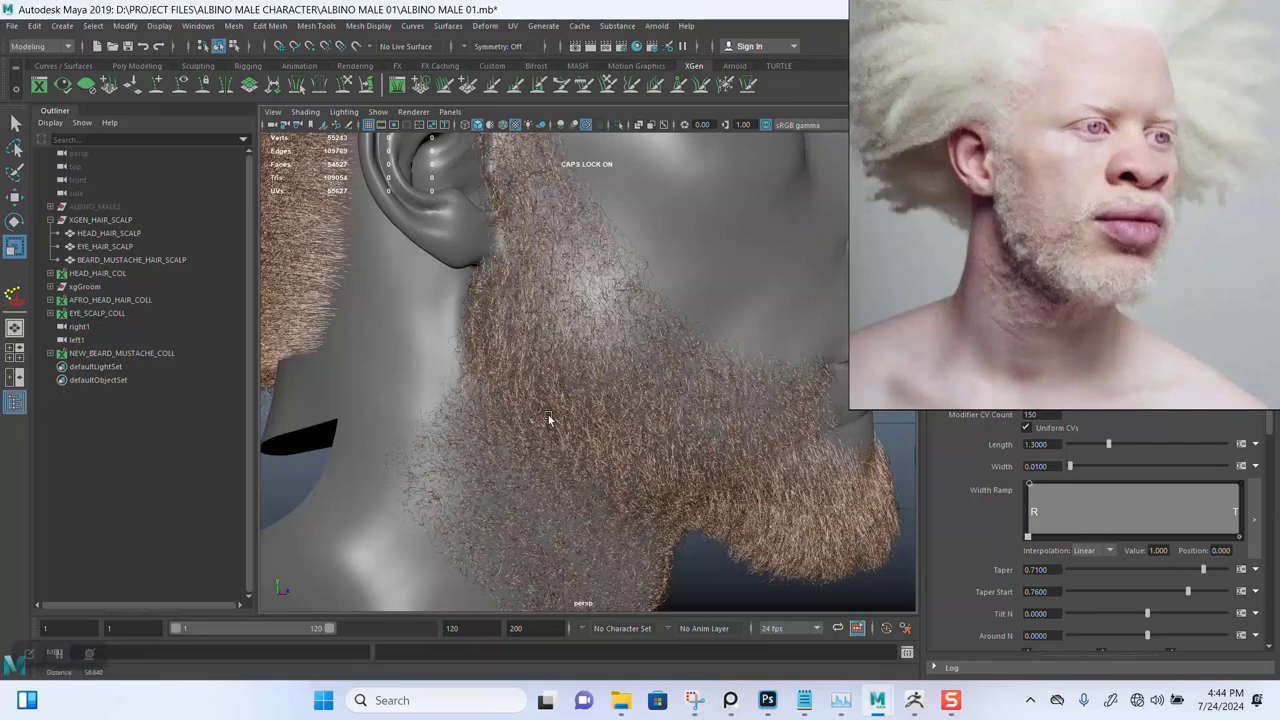
{"action": "scroll", "coordinate": [548, 420], "scroll_direction": "down", "scroll_amount": 8}
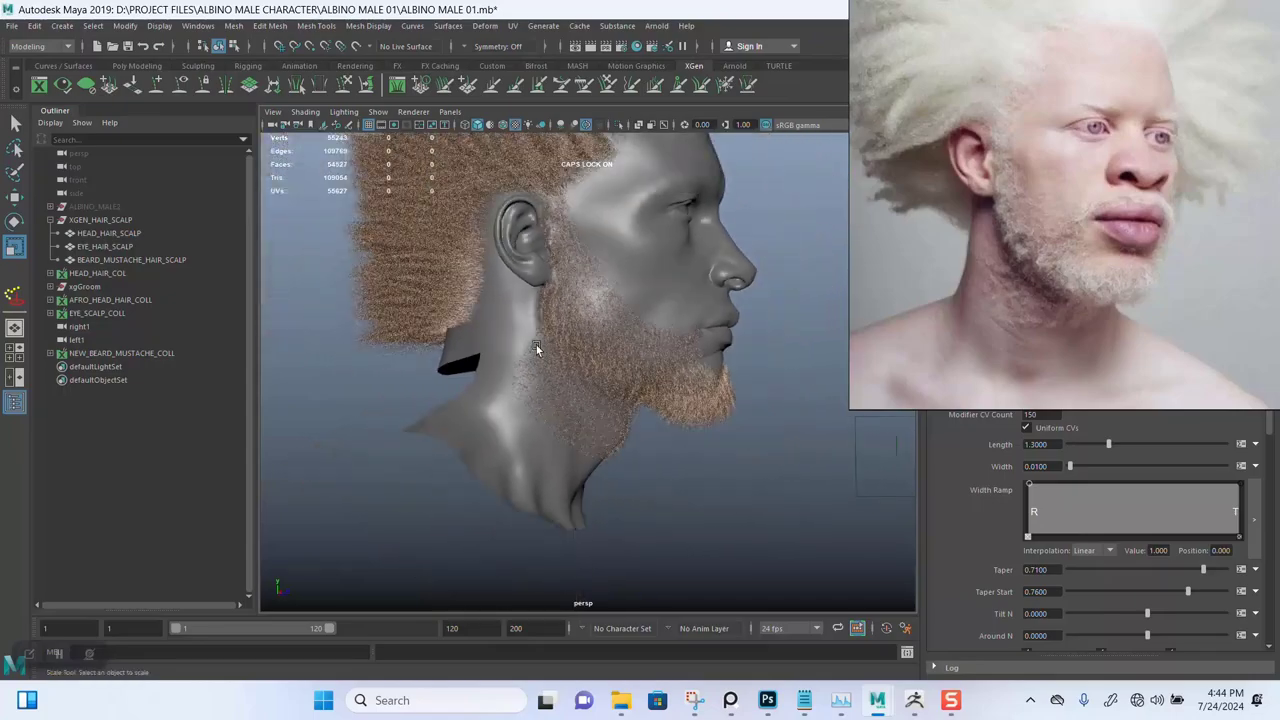
Check the beard and bare upper lip from the front, and save the scene
{"action": "left_click_drag", "start_coordinate": [537, 348], "coordinate": [608, 344], "text": "alt"}
{"action": "right_click_drag", "start_coordinate": [608, 344], "coordinate": [601, 472], "text": "alt"}
{"action": "left_click_drag", "start_coordinate": [601, 472], "coordinate": [583, 377], "text": "alt"}
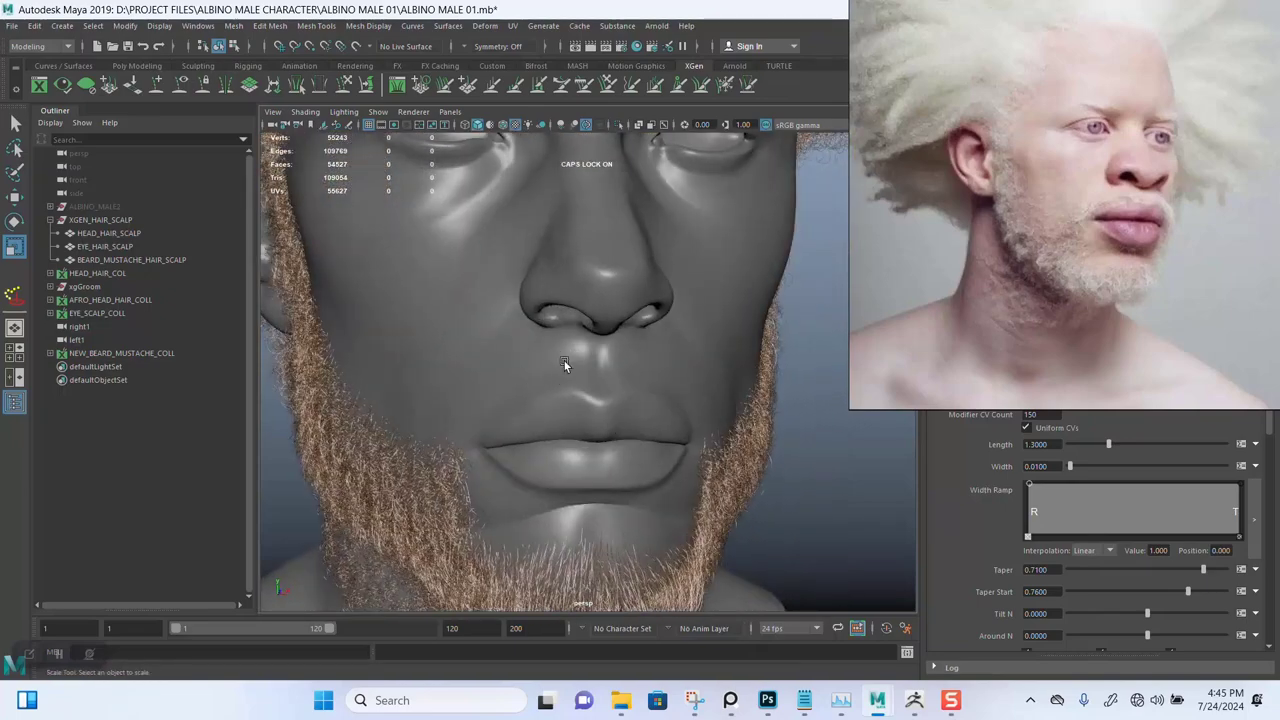
{"action": "right_click_drag", "start_coordinate": [581, 410], "coordinate": [566, 437], "text": "alt"}
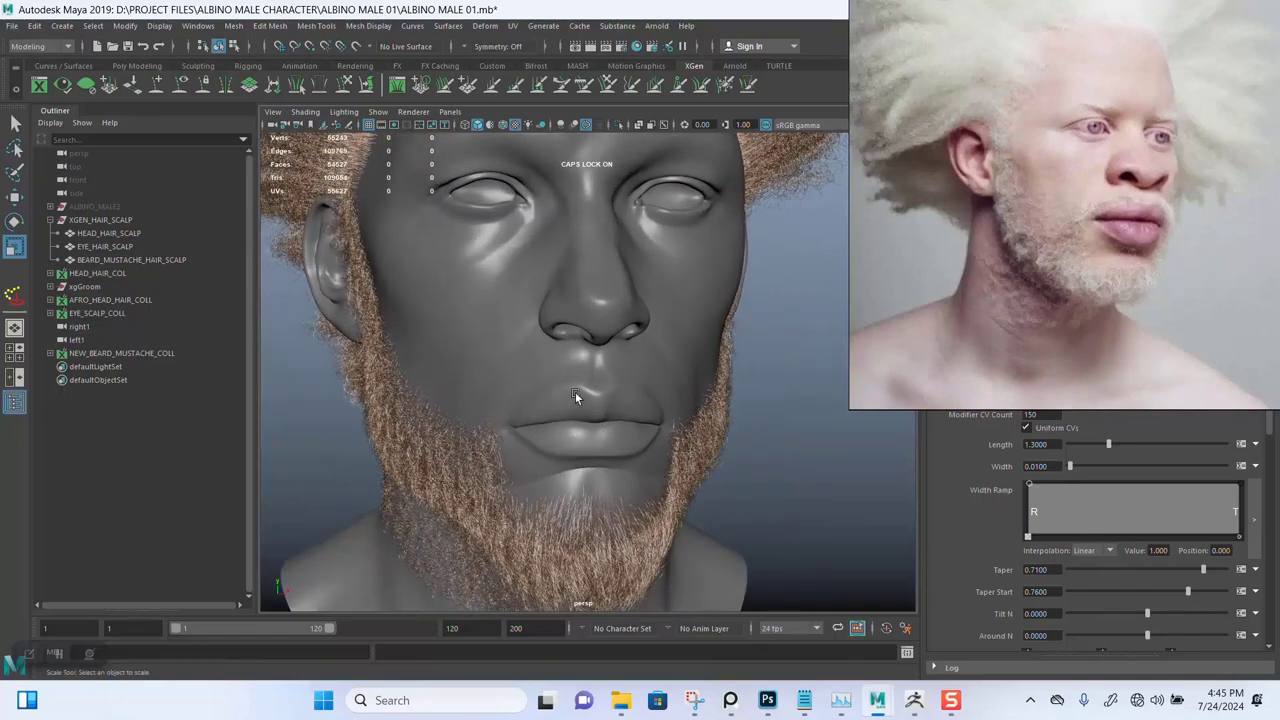
{"action": "mouse_move", "coordinate": [575, 397]}
{"action": "left_mouse_down", "text": "alt"}
{"action": "mouse_move", "coordinate": [556, 404]}
{"action": "mouse_move", "coordinate": [584, 403]}
{"action": "mouse_move", "coordinate": [535, 407]}
{"action": "mouse_move", "coordinate": [531, 381]}
{"action": "mouse_move", "coordinate": [570, 420]}
{"action": "left_mouse_up", "text": "alt"}
{"action": "right_click_drag", "start_coordinate": [632, 405], "coordinate": [613, 375], "text": "alt"}
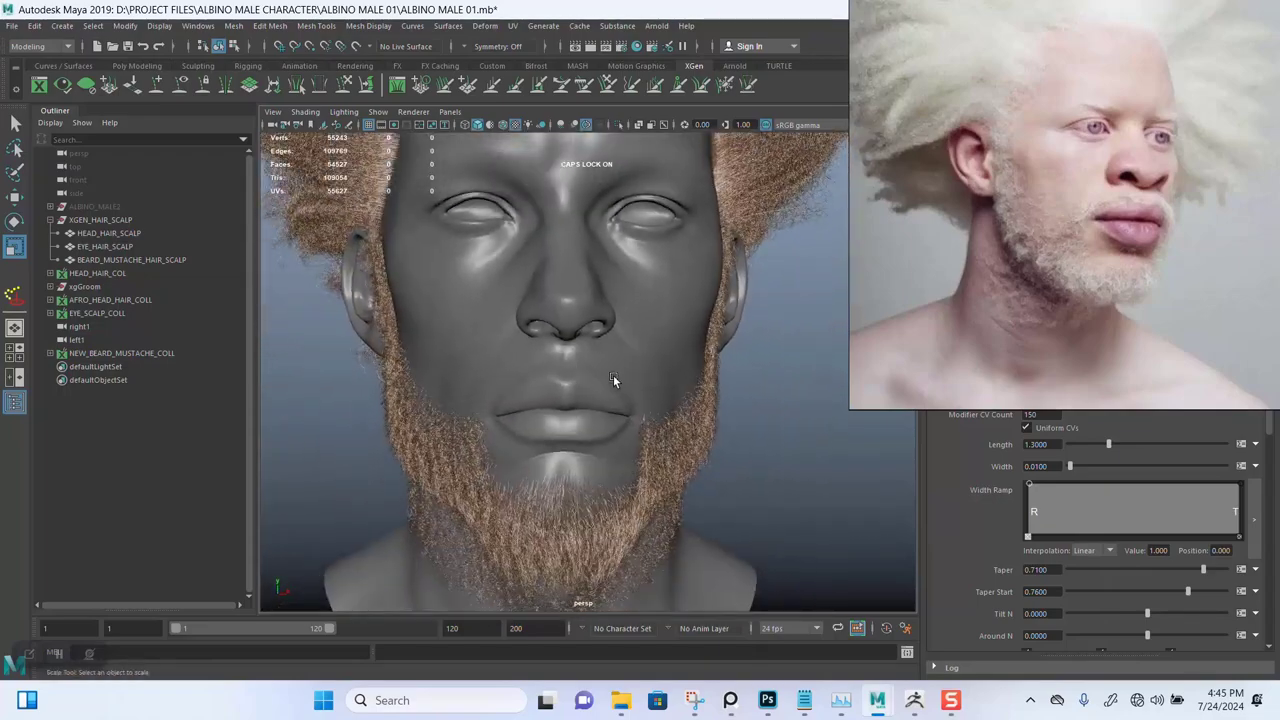
{"action": "key", "text": "ctrl+s"}
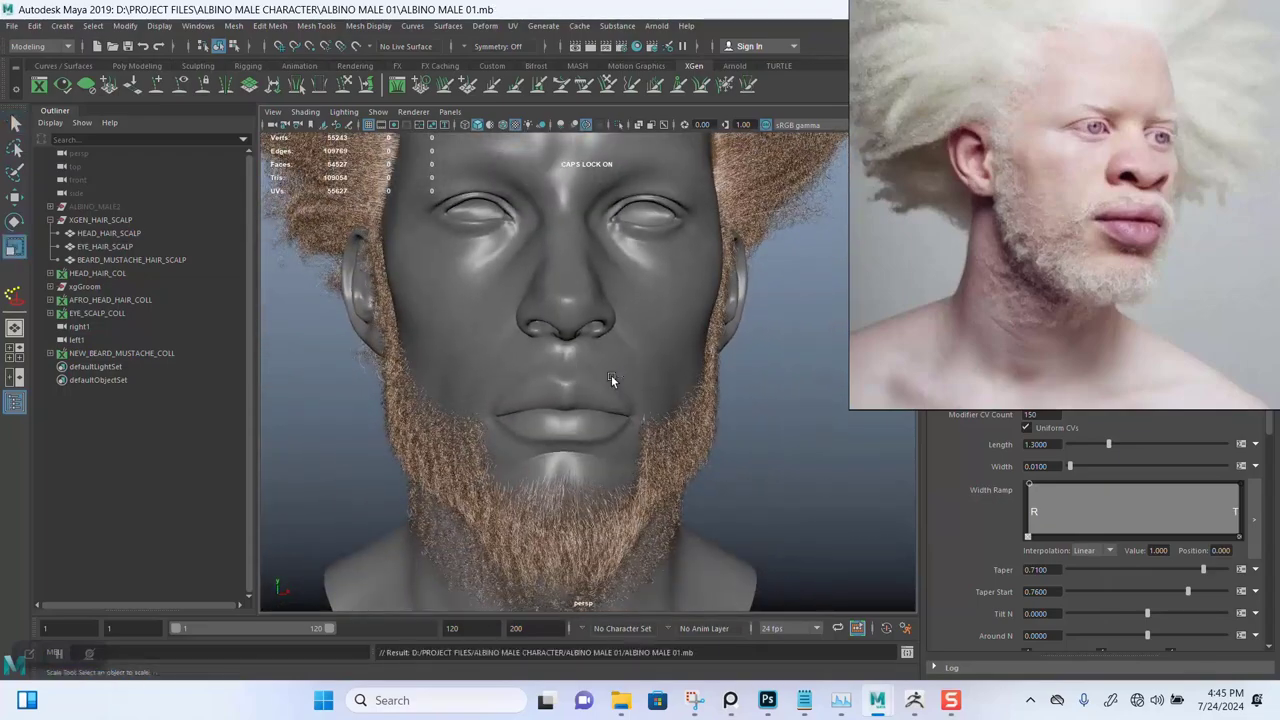
Clear the afro hair preview and display the BACK_SIDES_HEADHAIR_DESC hair of the HEAD_HAIR_COL collection instead
{"action": "left_click_drag", "start_coordinate": [964, 317], "coordinate": [162, 389]}
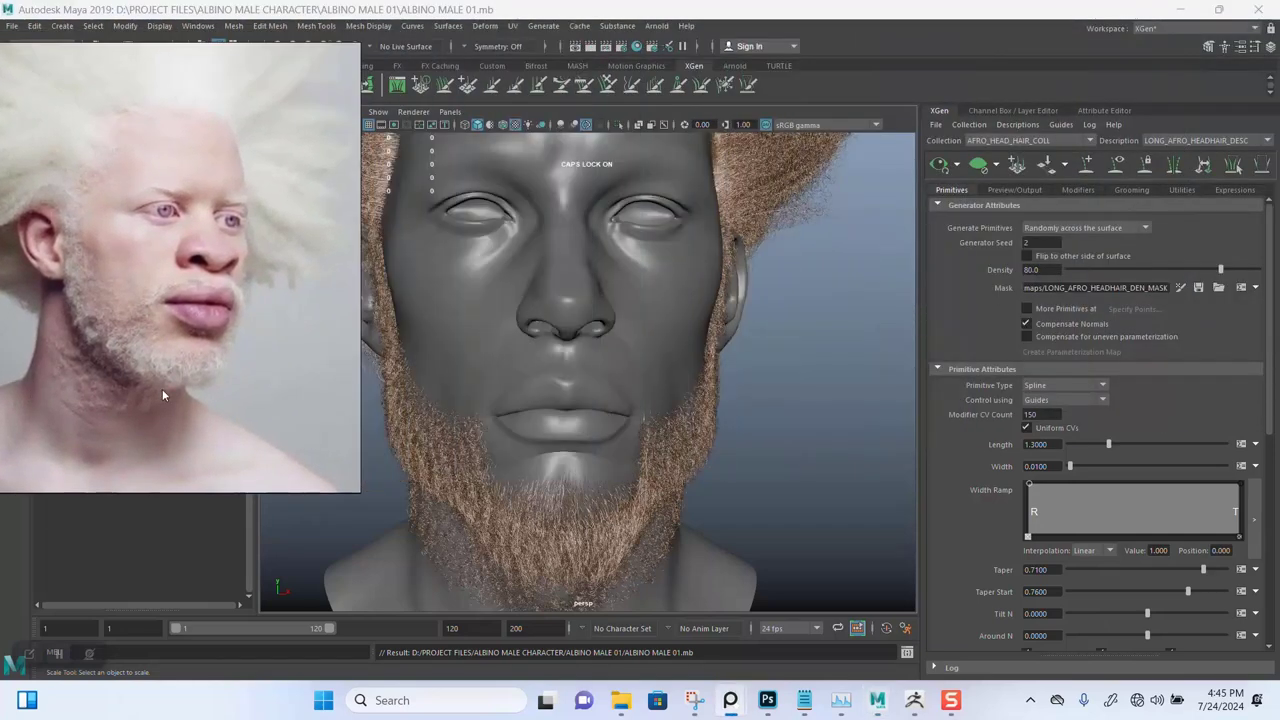
{"action": "left_click", "coordinate": [978, 164]}
{"action": "left_click", "coordinate": [1008, 140]}
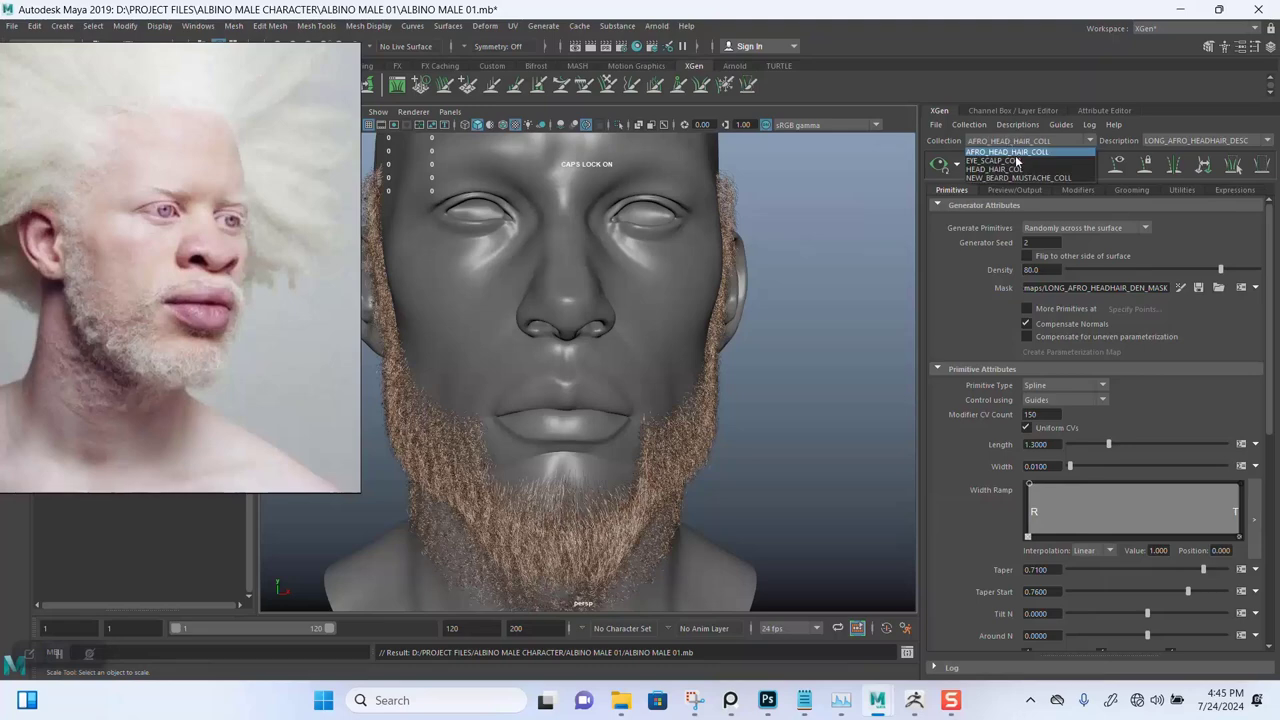
{"action": "left_click", "coordinate": [1013, 169]}
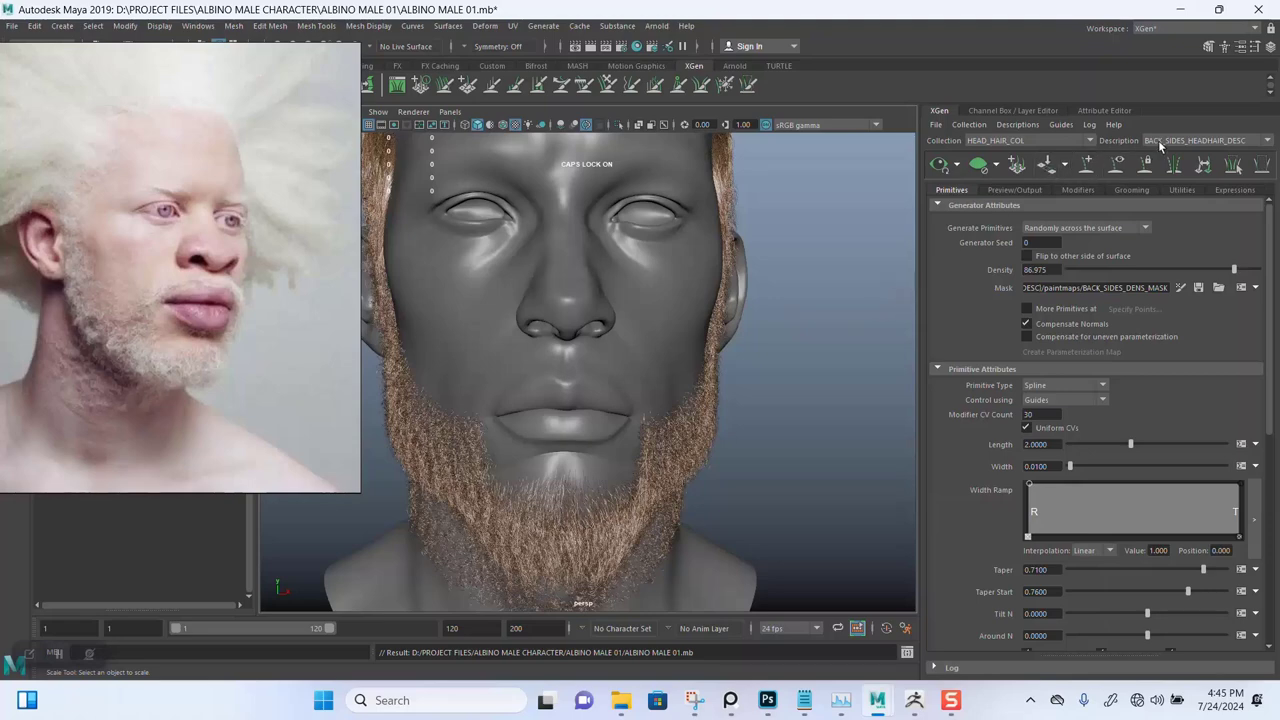
{"action": "left_click_drag", "start_coordinate": [737, 378], "coordinate": [698, 367], "text": "alt"}
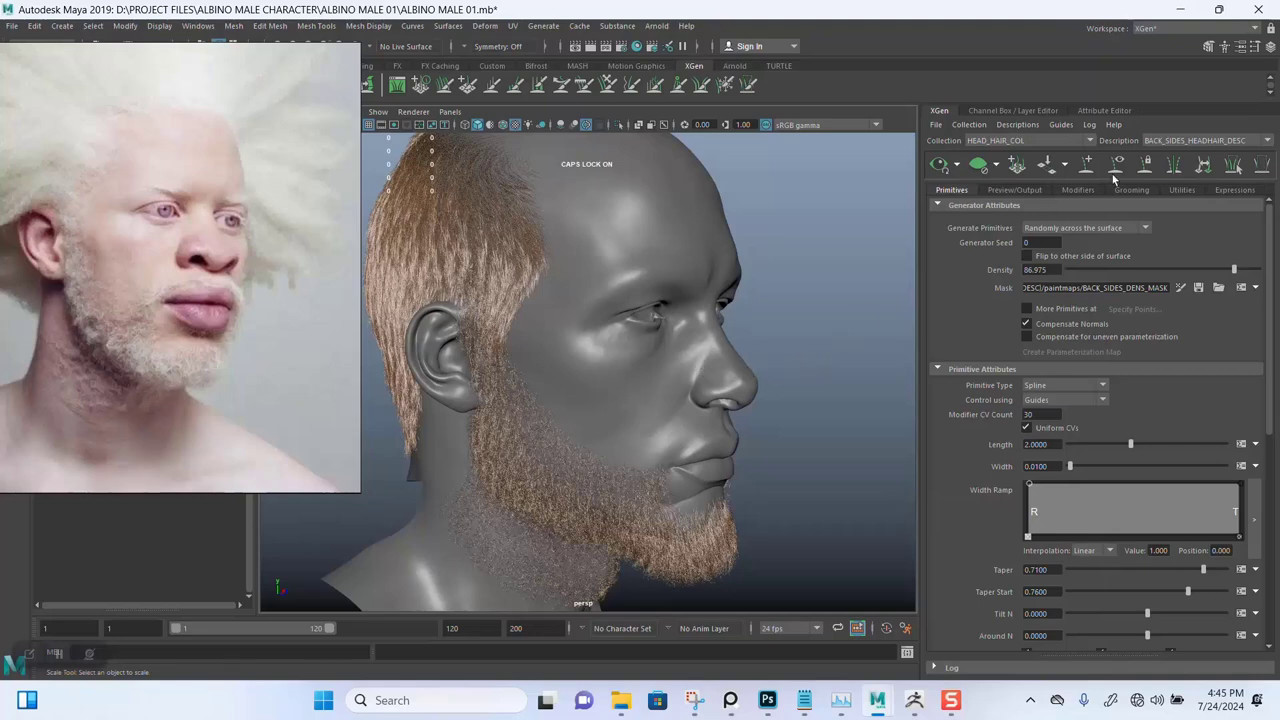
Switch to the CENTER_HEADHAIR_DESC description and add its hair to the preview
{"action": "left_click", "coordinate": [1187, 145]}
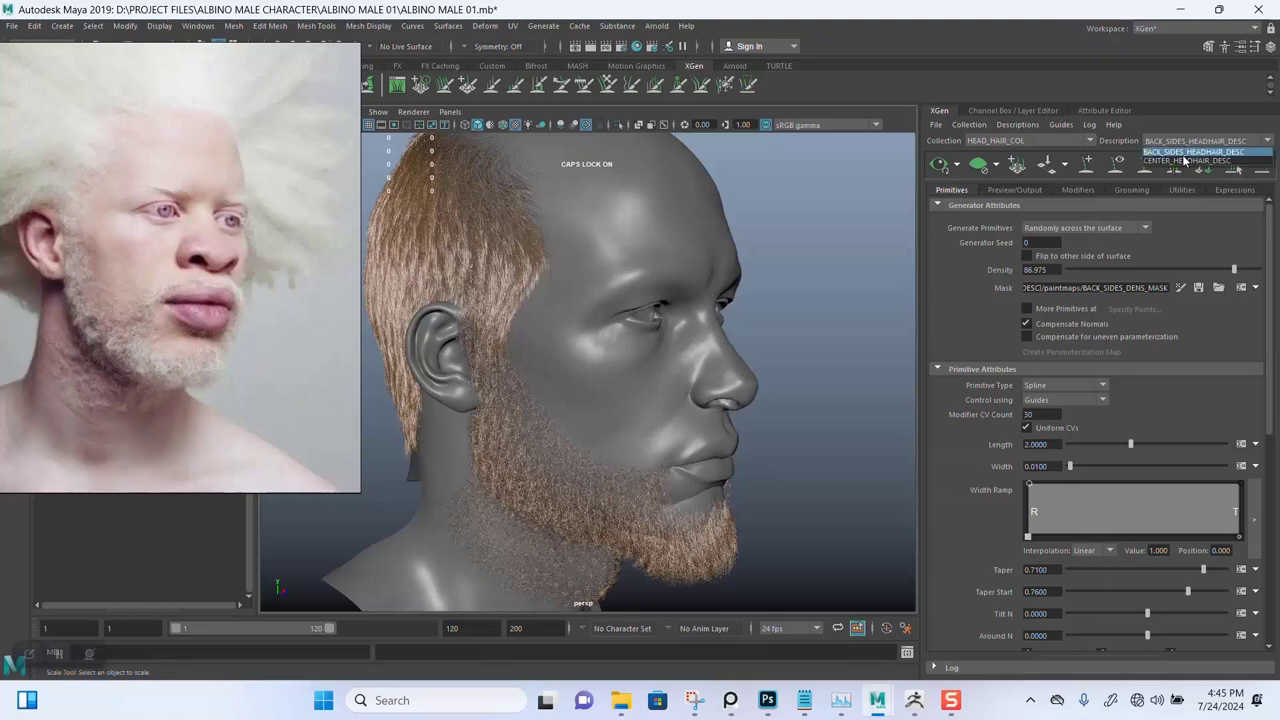
{"action": "left_click", "coordinate": [1186, 161]}
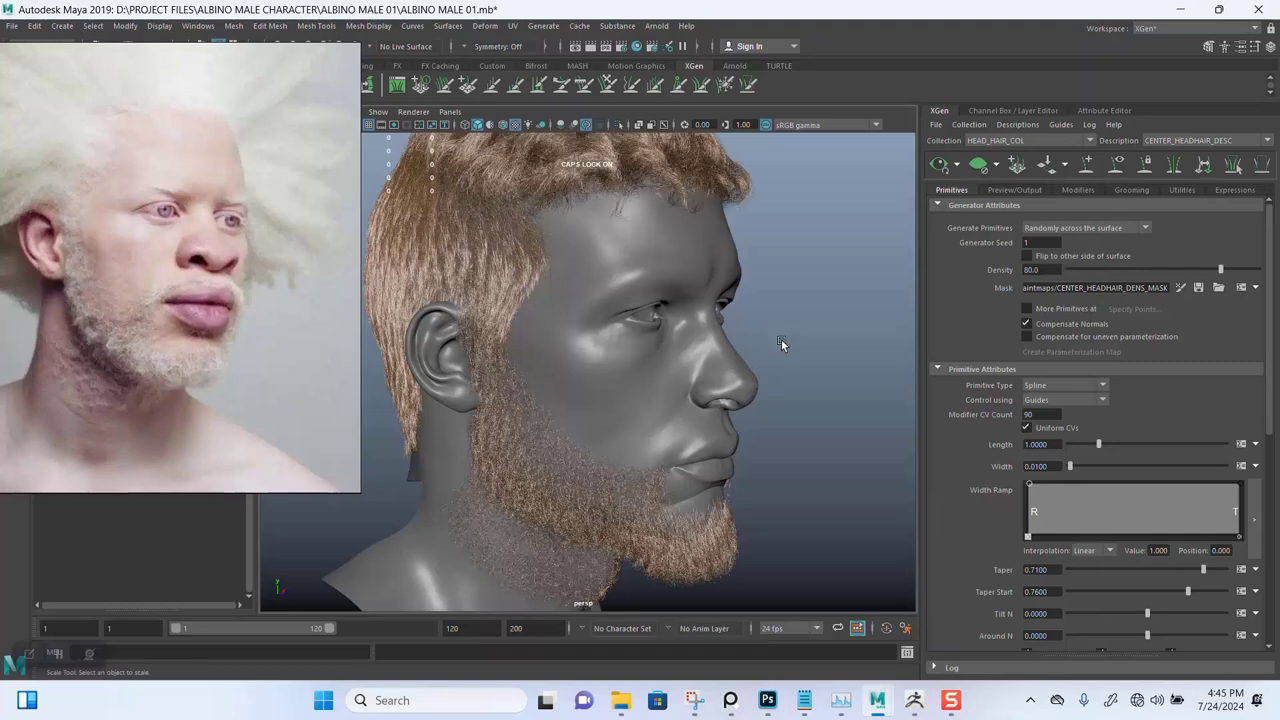
{"action": "left_click", "coordinate": [1036, 145]}
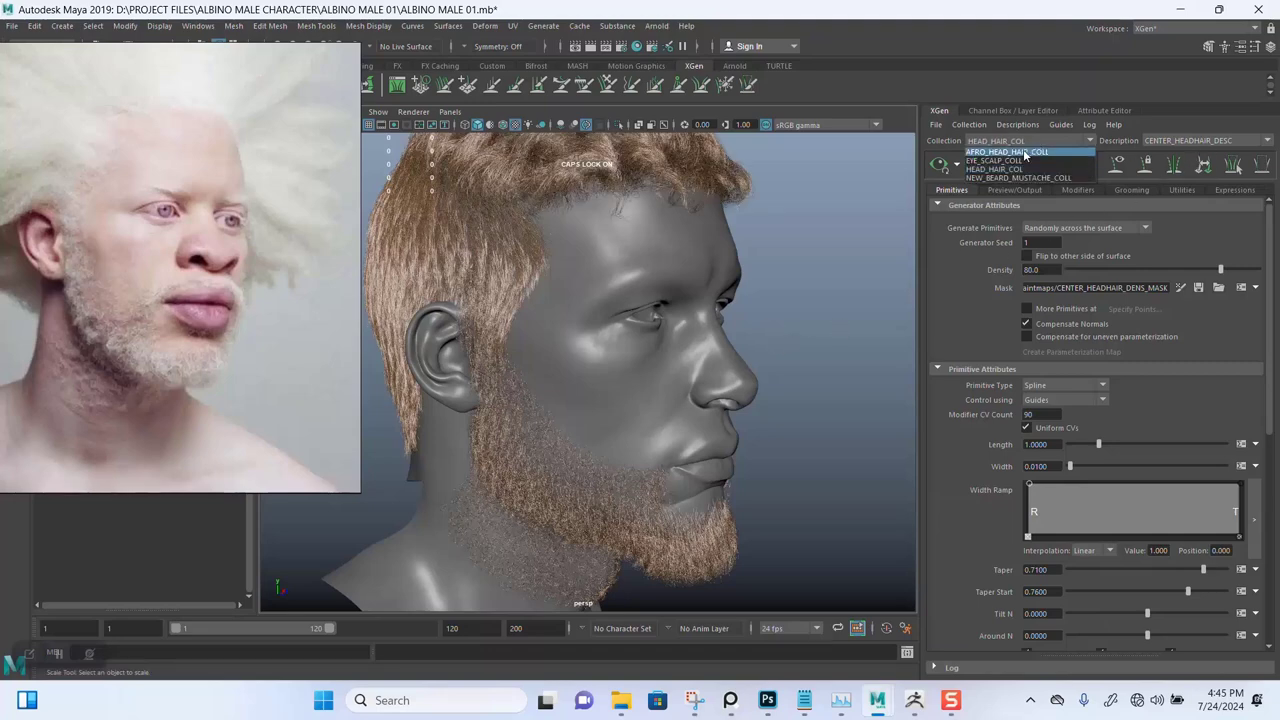
{"action": "left_click", "coordinate": [996, 168]}
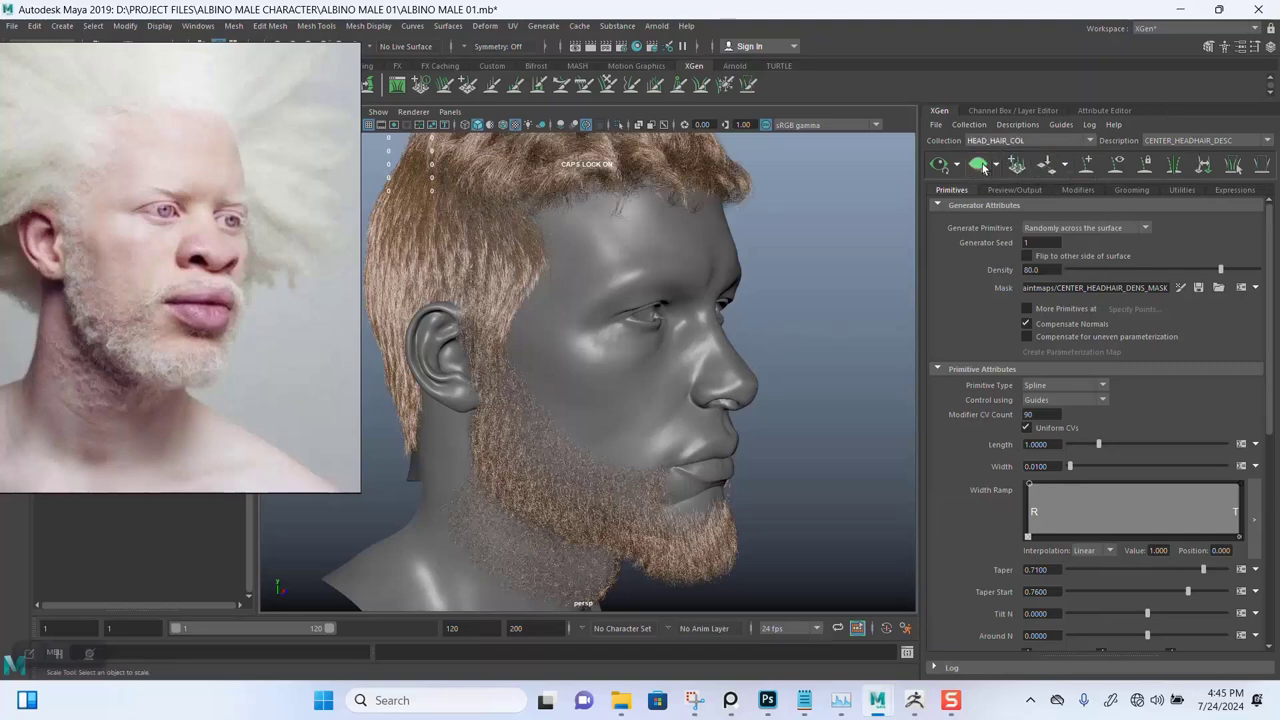
Examine the beard together with the short head hair from a three-quarter view
{"action": "scroll", "coordinate": [690, 352], "scroll_direction": "down", "scroll_amount": 5}
{"action": "left_click_drag", "start_coordinate": [684, 372], "coordinate": [642, 383], "text": "alt"}
{"action": "scroll", "coordinate": [636, 467], "scroll_direction": "up", "scroll_amount": 4}
{"action": "left_click_drag", "start_coordinate": [626, 478], "coordinate": [637, 371], "text": "alt"}
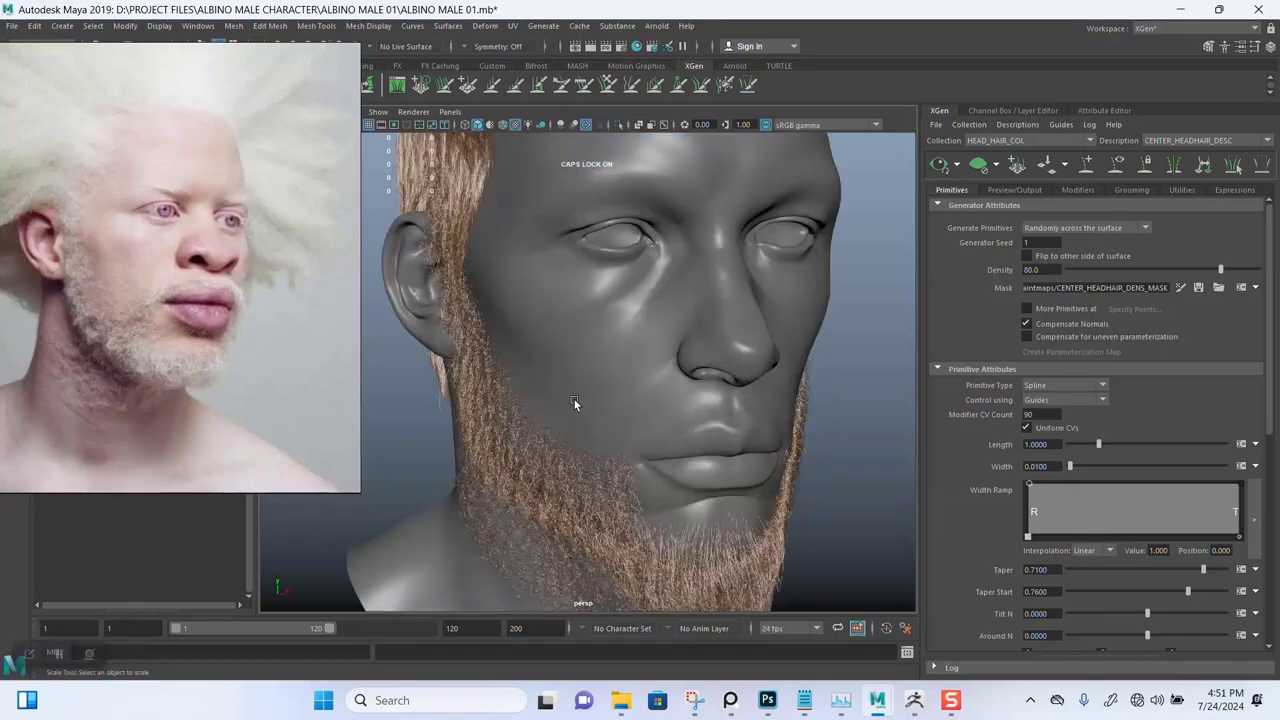
{"action": "left_click_drag", "start_coordinate": [576, 428], "coordinate": [612, 407], "text": "alt"}
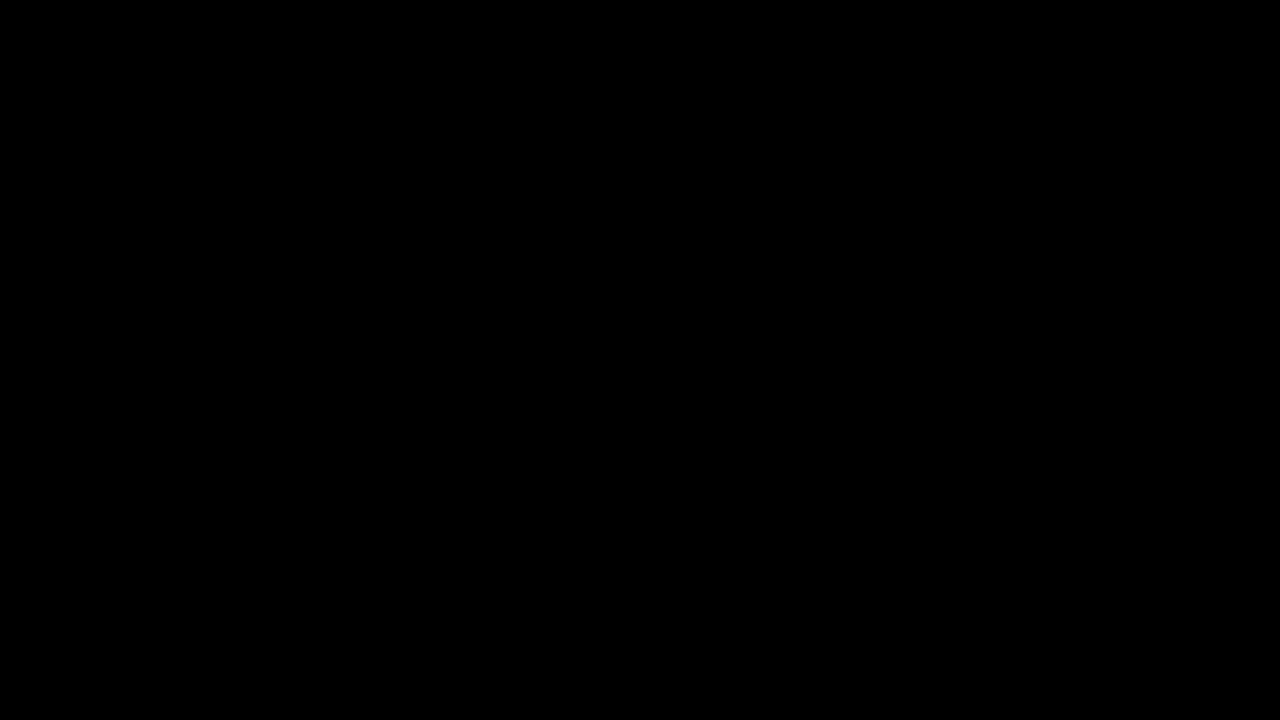